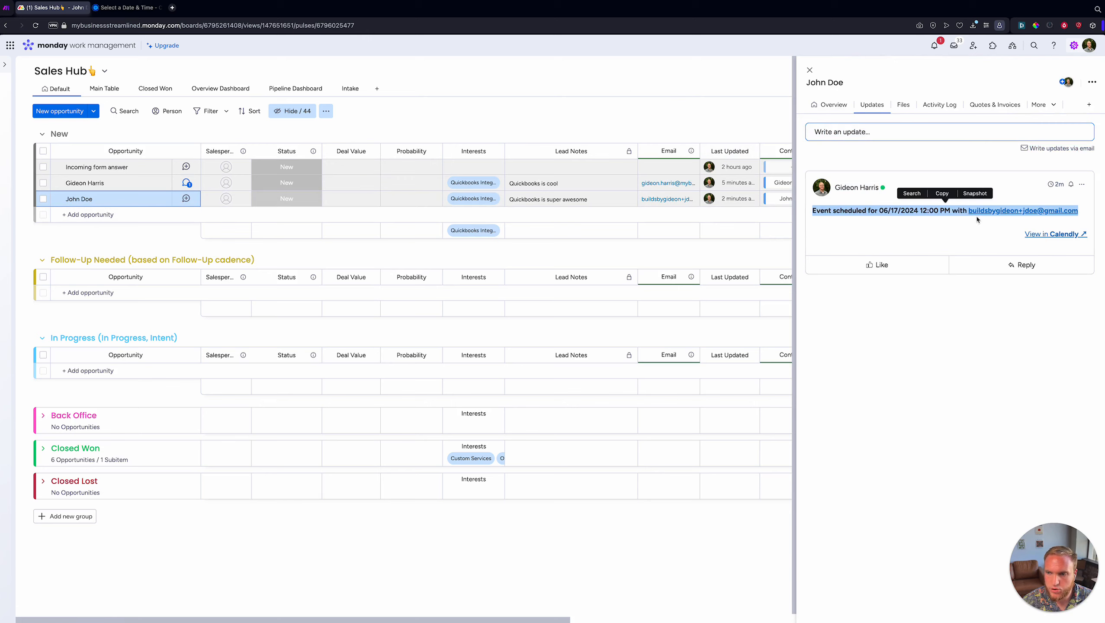
# - Close John Doe's item panel so the full Sales Hub board shows again
pyautogui.click(937, 221)
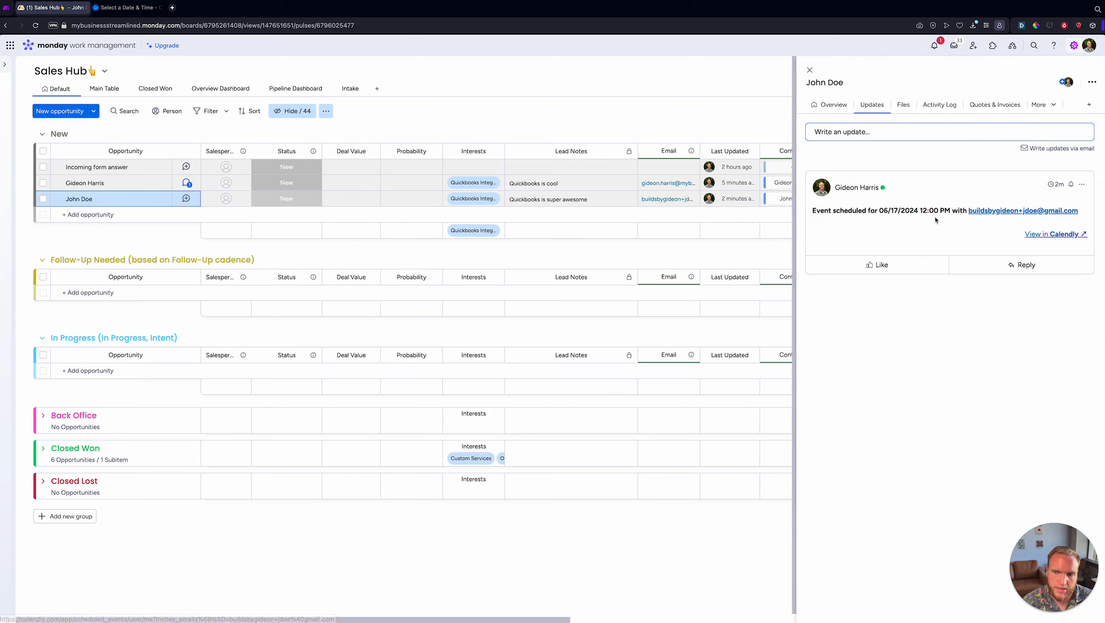
pyautogui.click(809, 70)
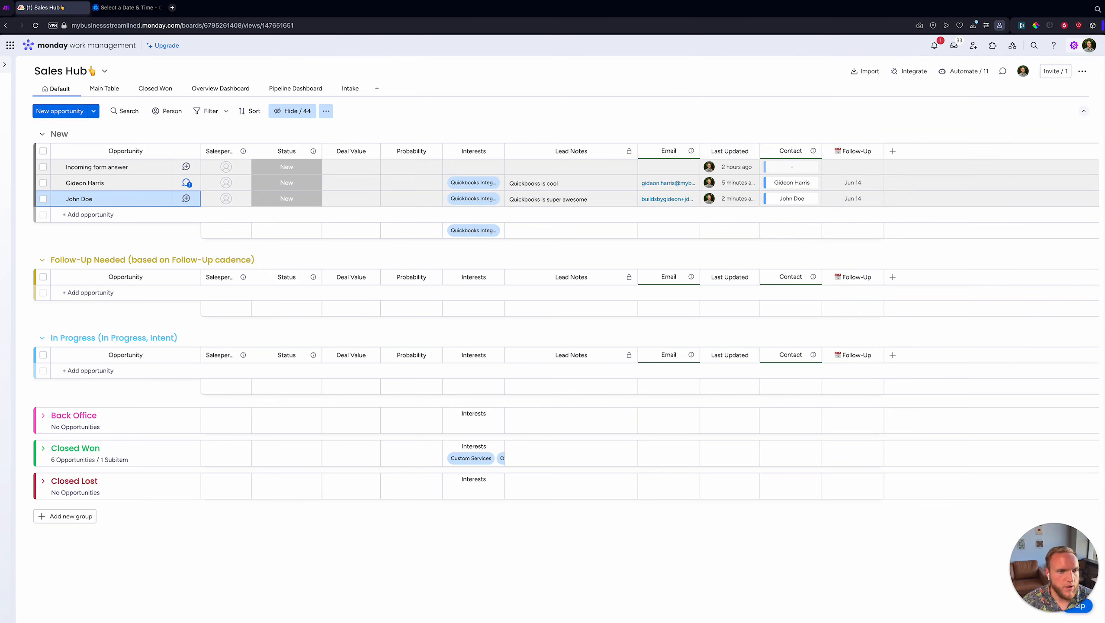
pyautogui.click(126, 7)
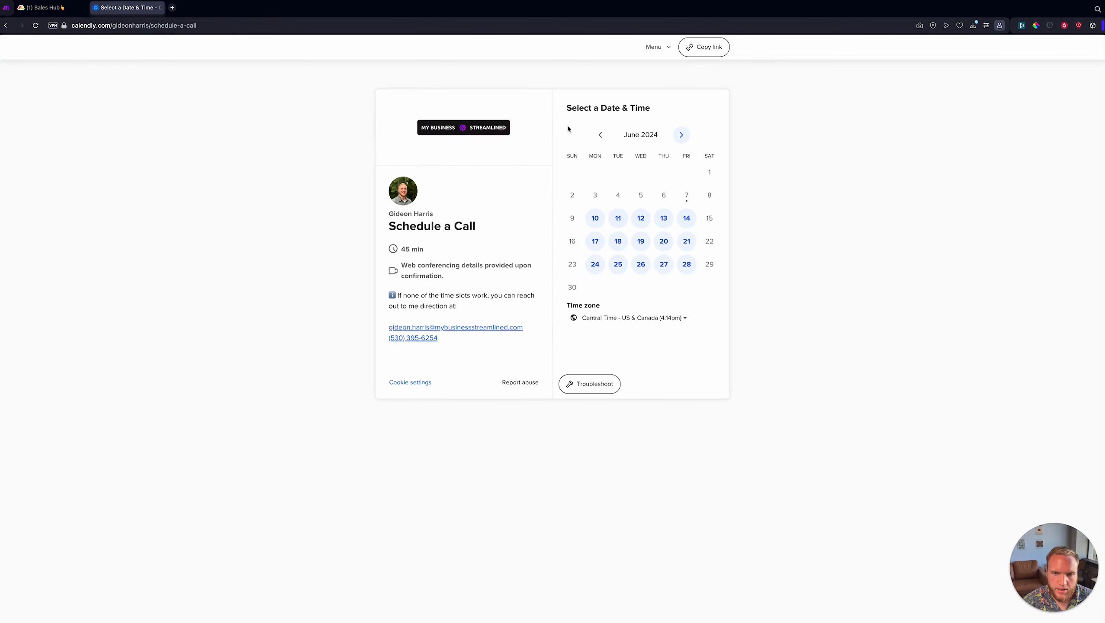
# - Pick the Monday, June 17, 2:00pm slot and enter the invitee's name and e-mail
pyautogui.click(596, 242)
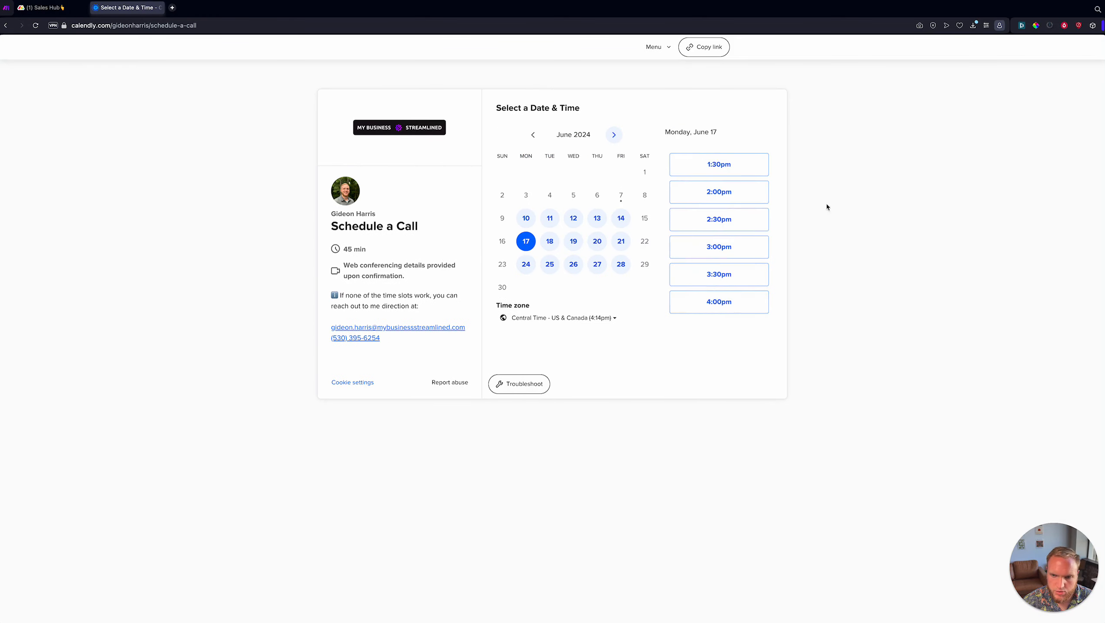
pyautogui.click(717, 190)
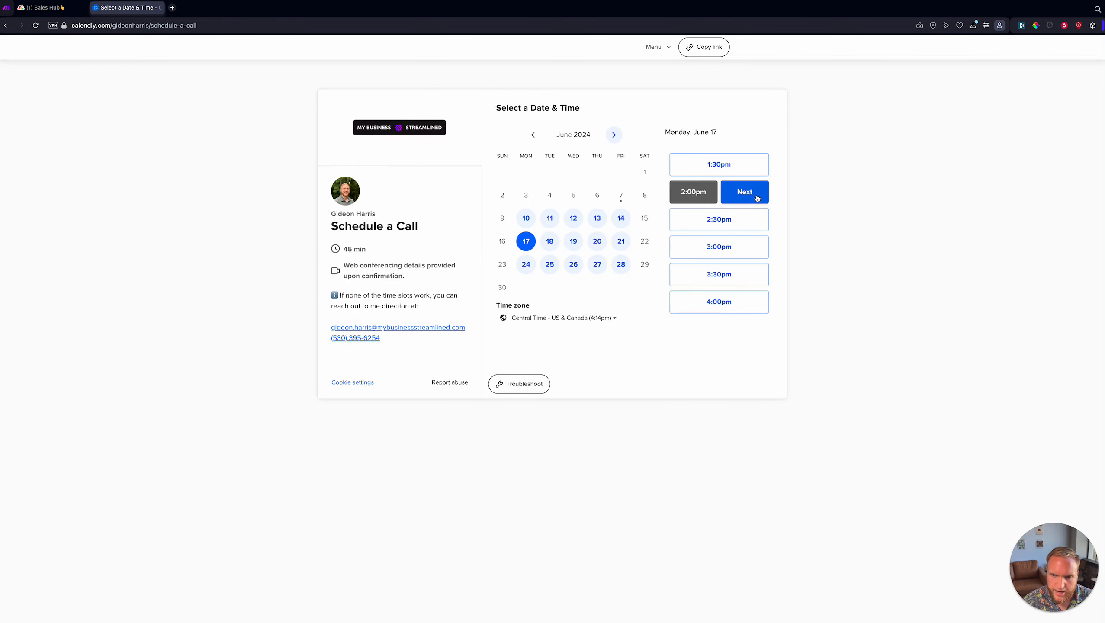
pyautogui.click(743, 191)
pyautogui.click(565, 139)
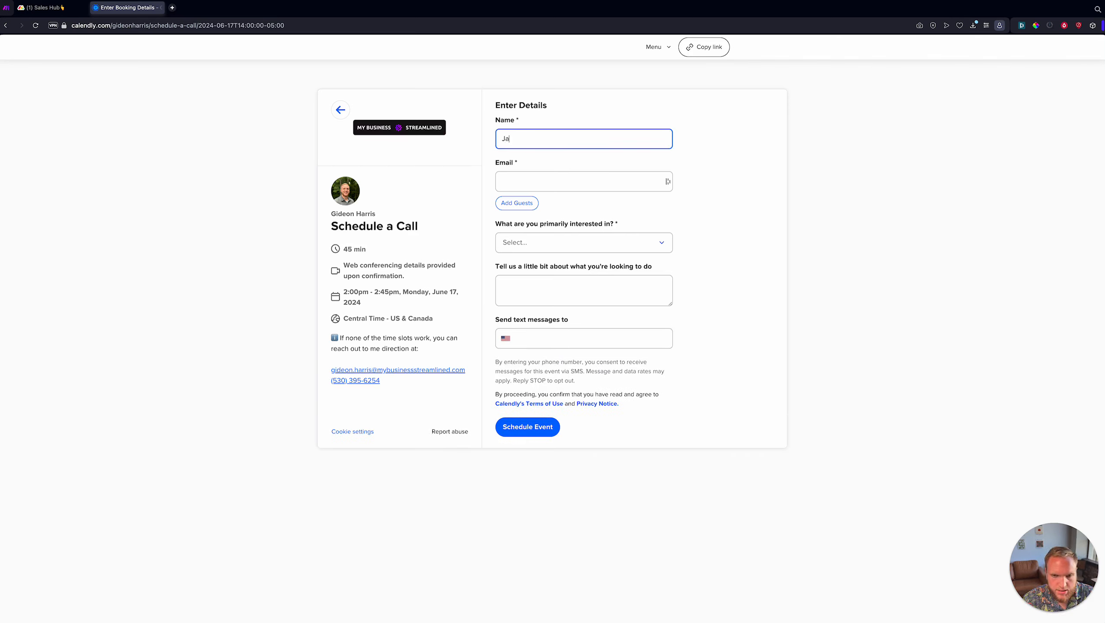
pyautogui.click(585, 179)
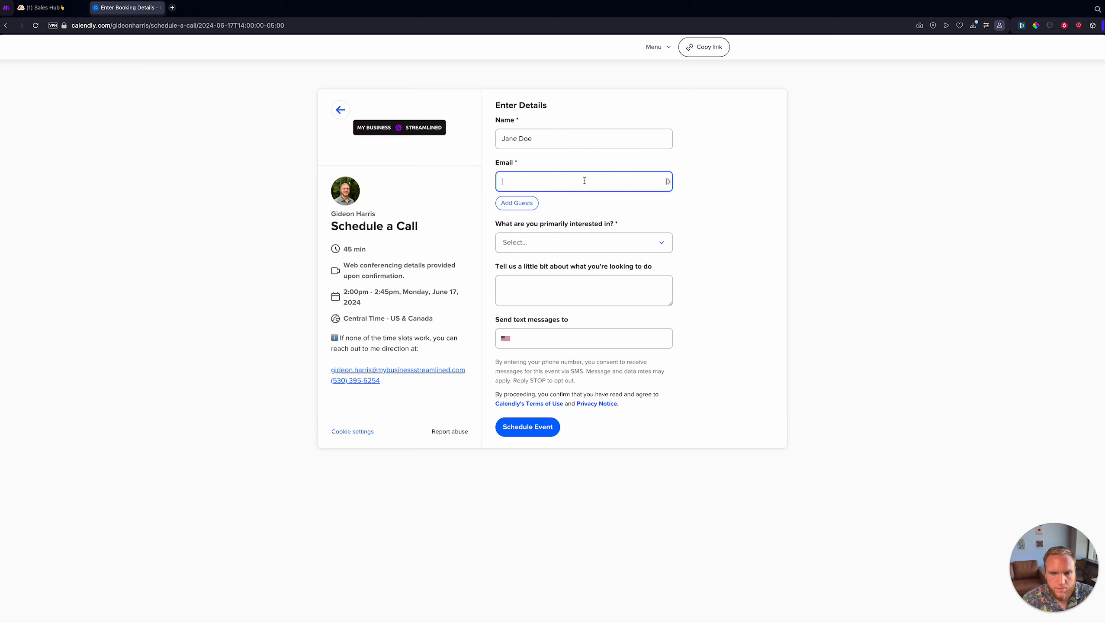
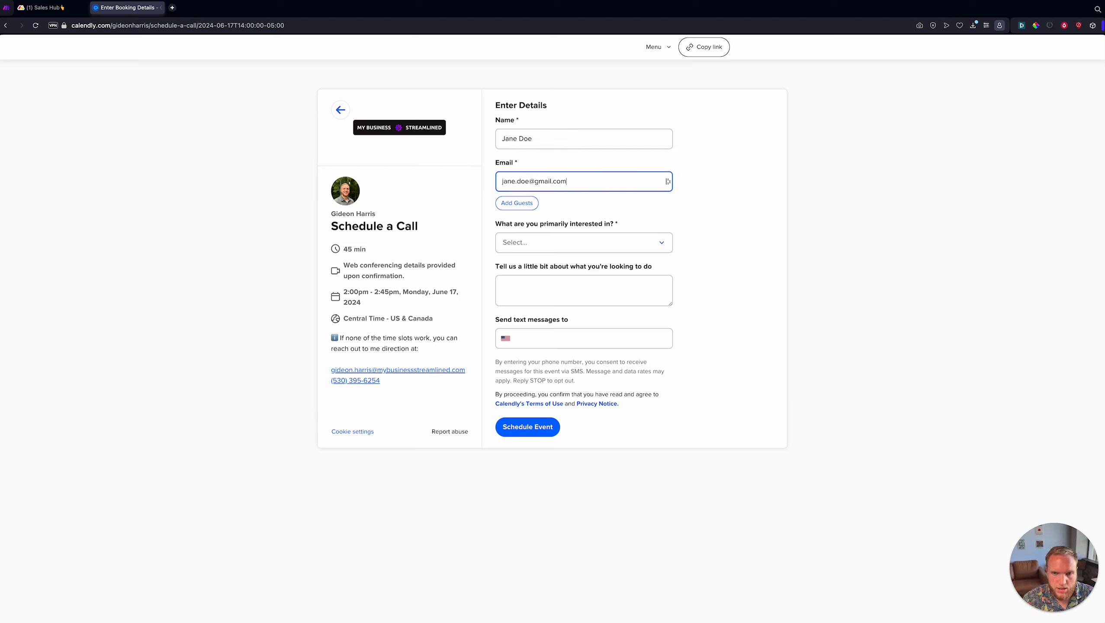
# - Choose Service Ticketing, note wanting to manage service tickets on monday.com, add the phone number, and submit
pyautogui.click(554, 250)
pyautogui.scroll(-1, 607, 316)
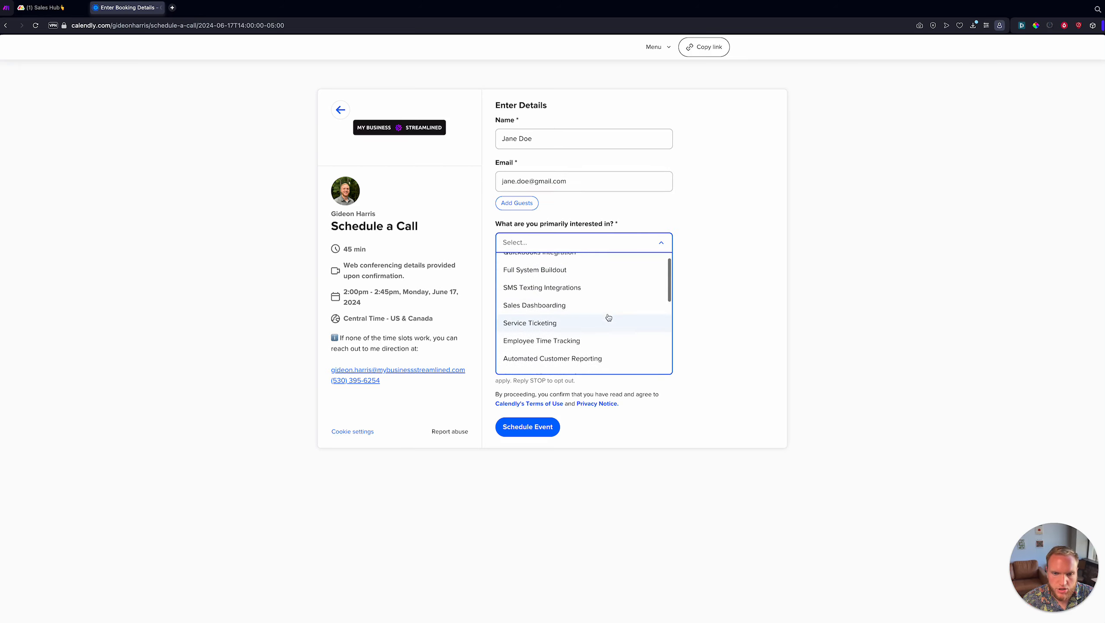
pyautogui.click(564, 323)
pyautogui.click(569, 295)
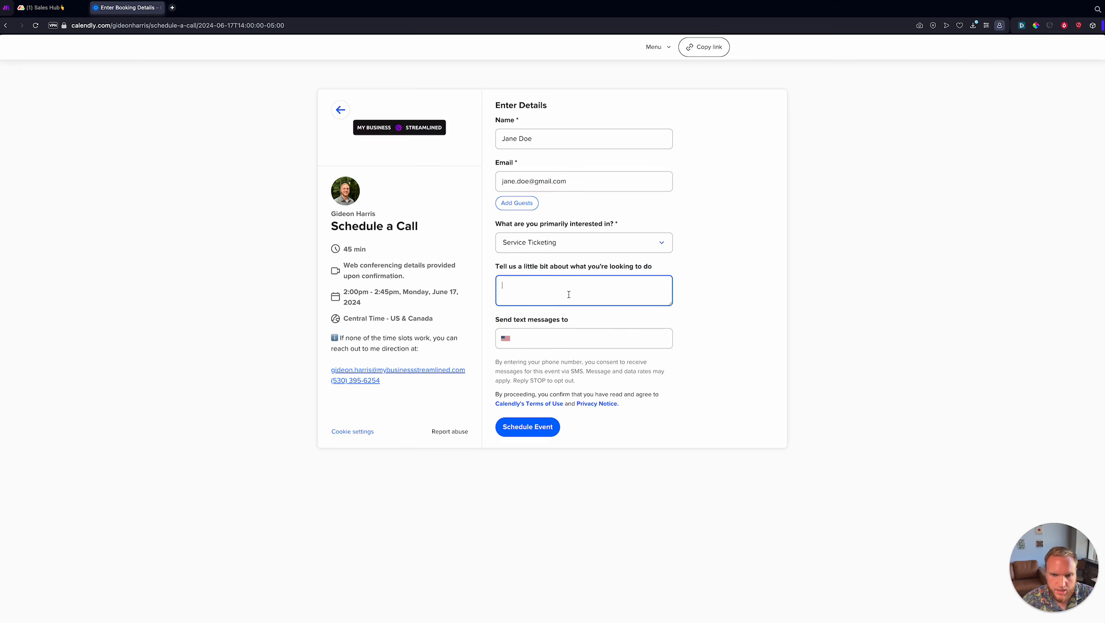
pyautogui.write('I wan')
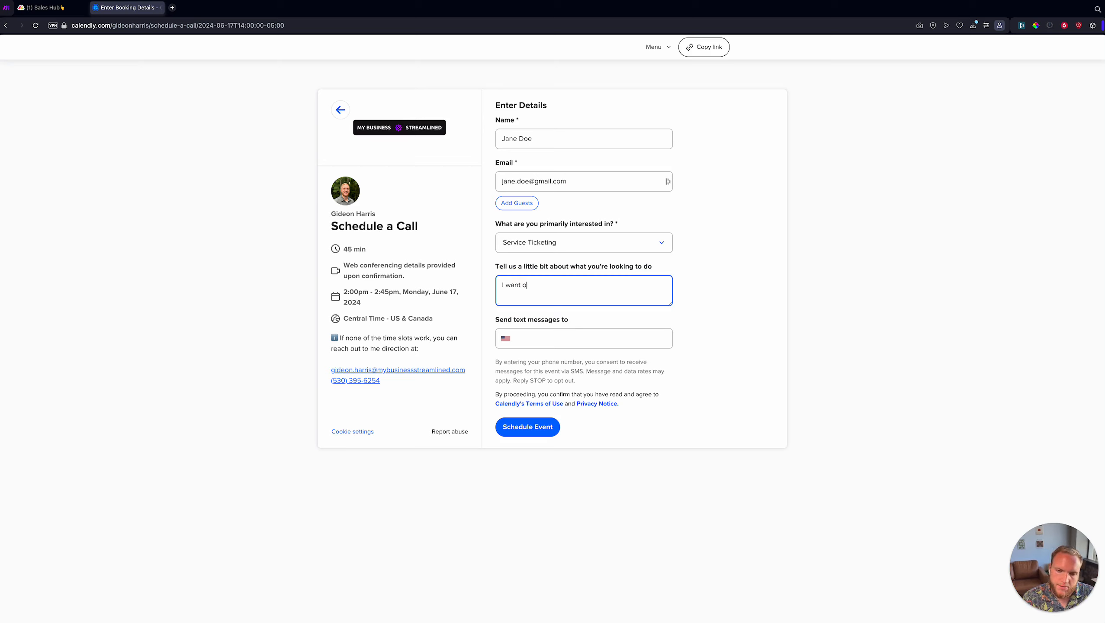
pyautogui.write('t to manage service ')
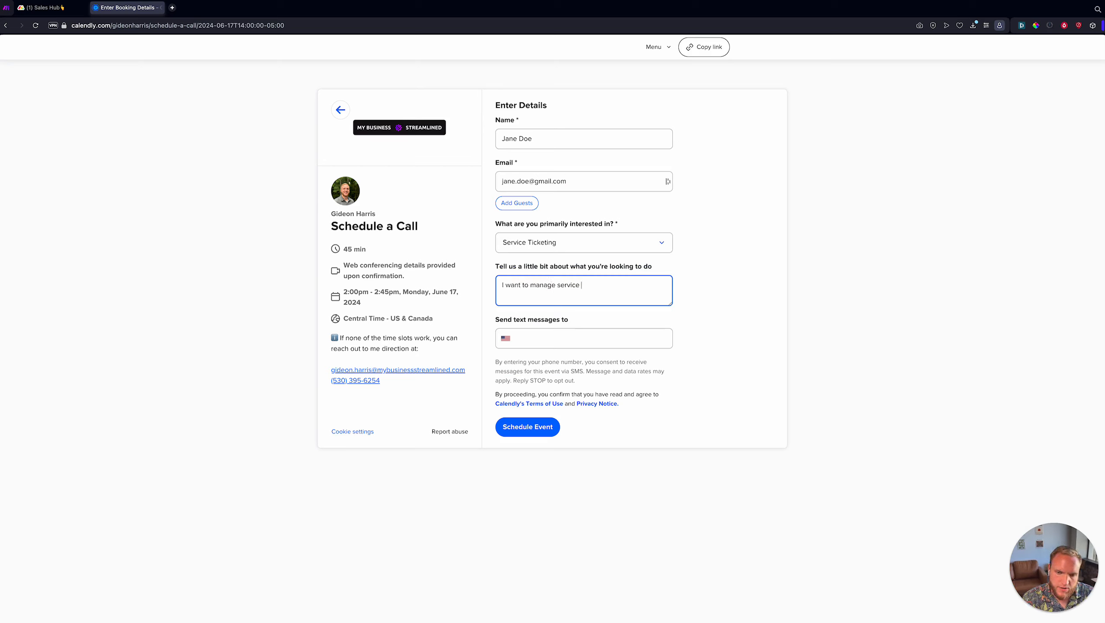
pyautogui.write('tickets on my Monday.co')
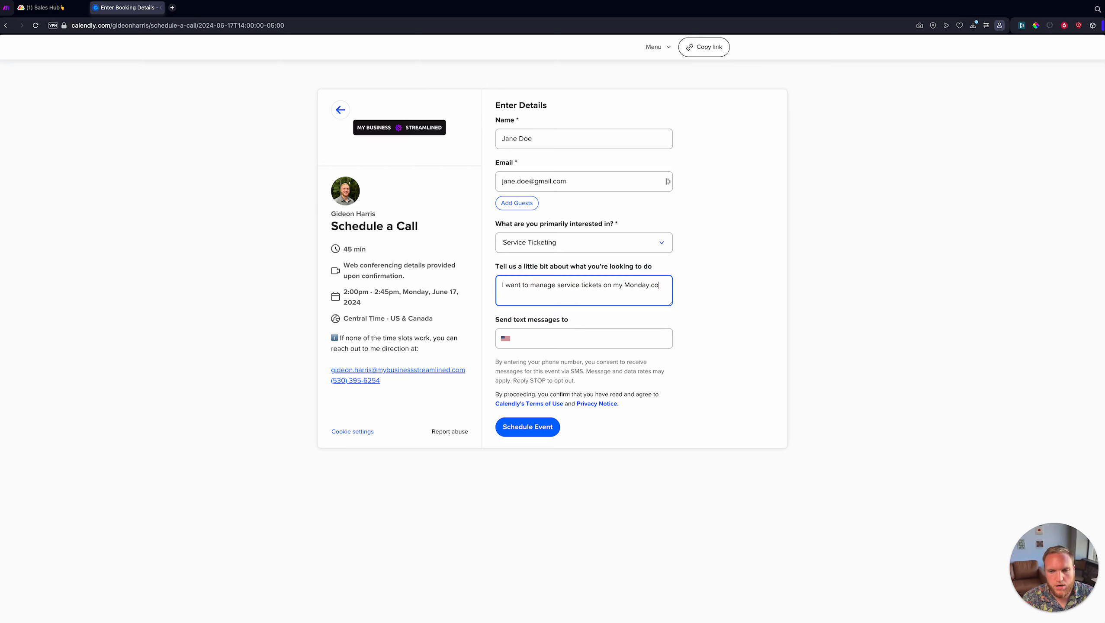
pyautogui.write('m board.')
pyautogui.click(556, 335)
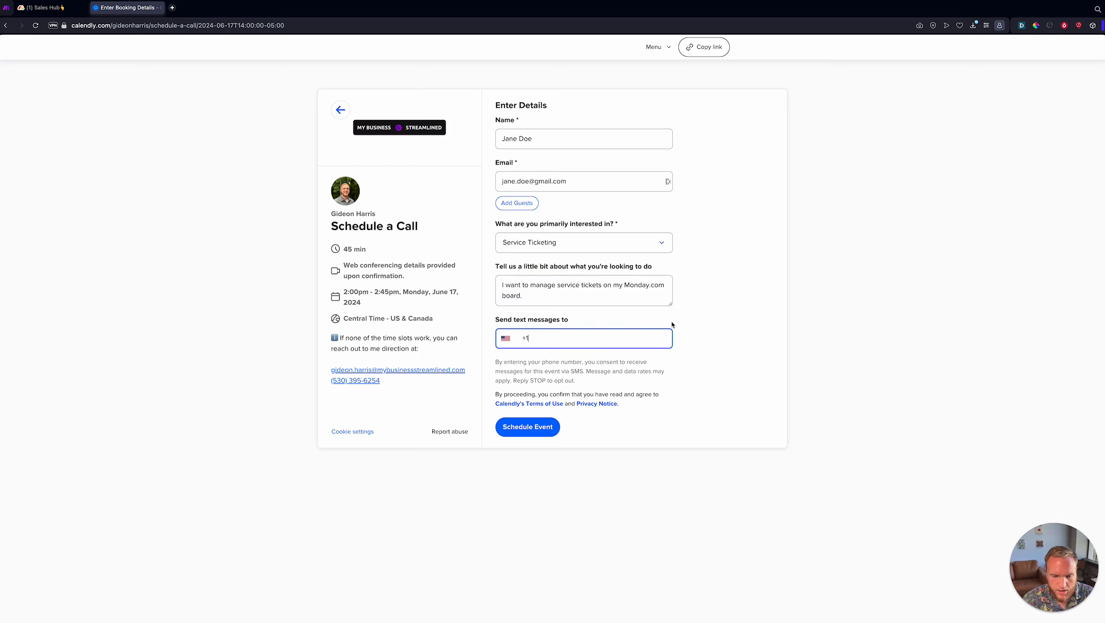
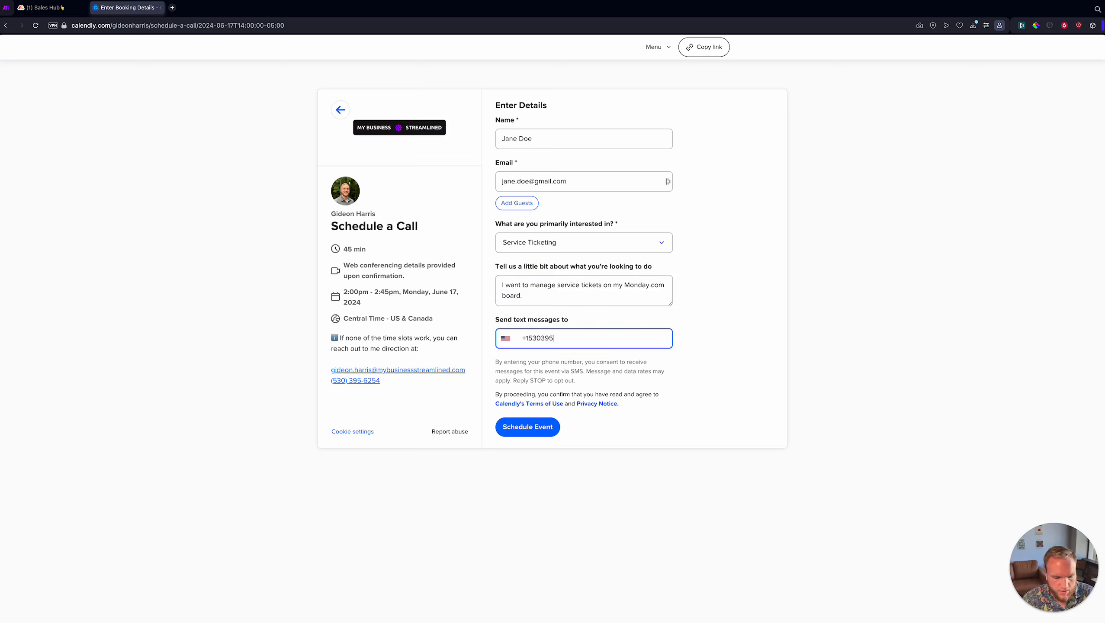
pyautogui.click(753, 354)
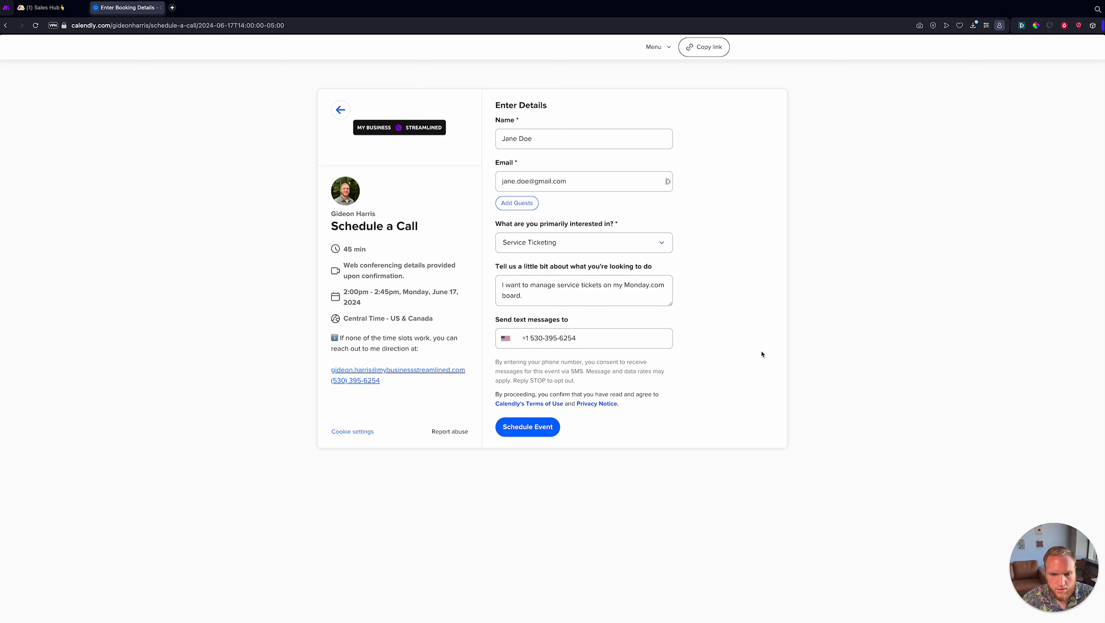
pyautogui.click(540, 432)
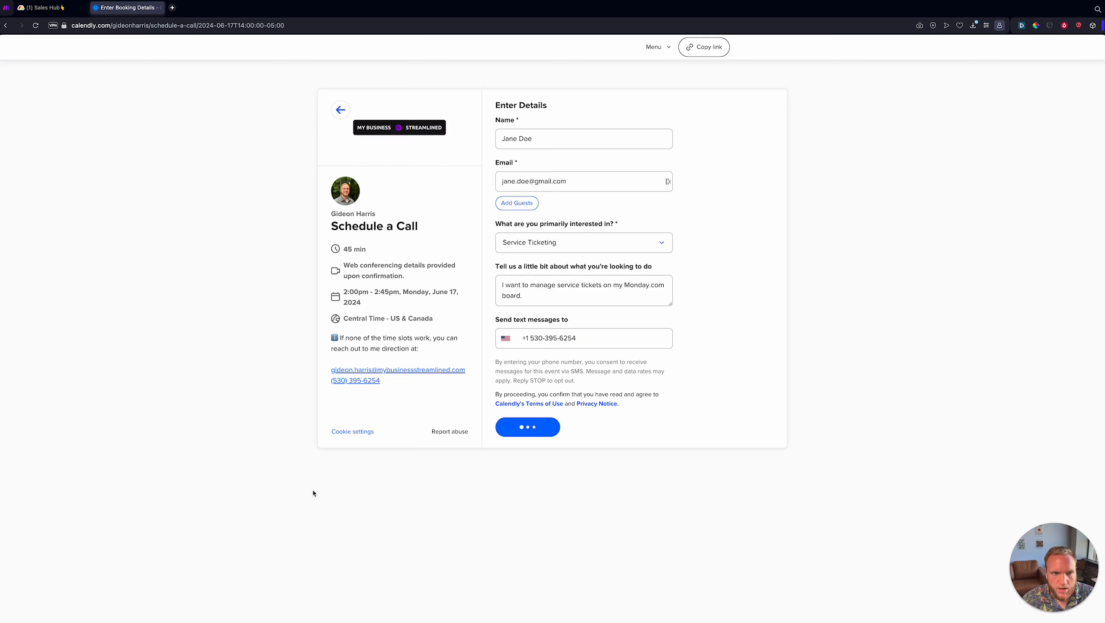
# - Return to the Sales Hub board and read the new opportunity's full lead note
pyautogui.hotkey('ctrl', 'shift', 'Tab')
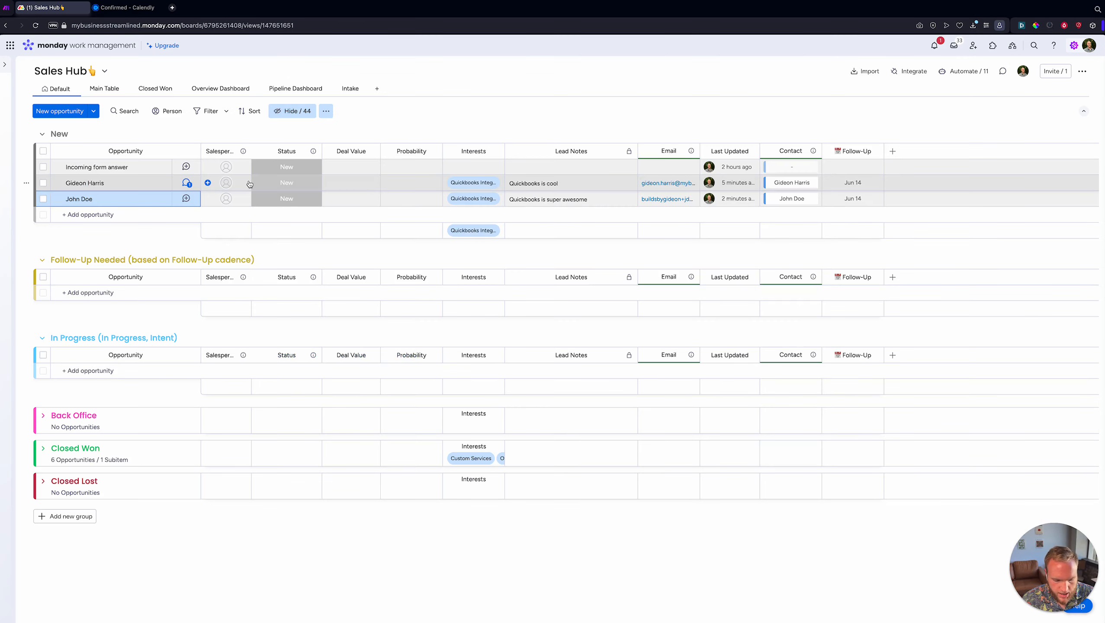
pyautogui.hotkey('ctrl', 'alt', 'Up')
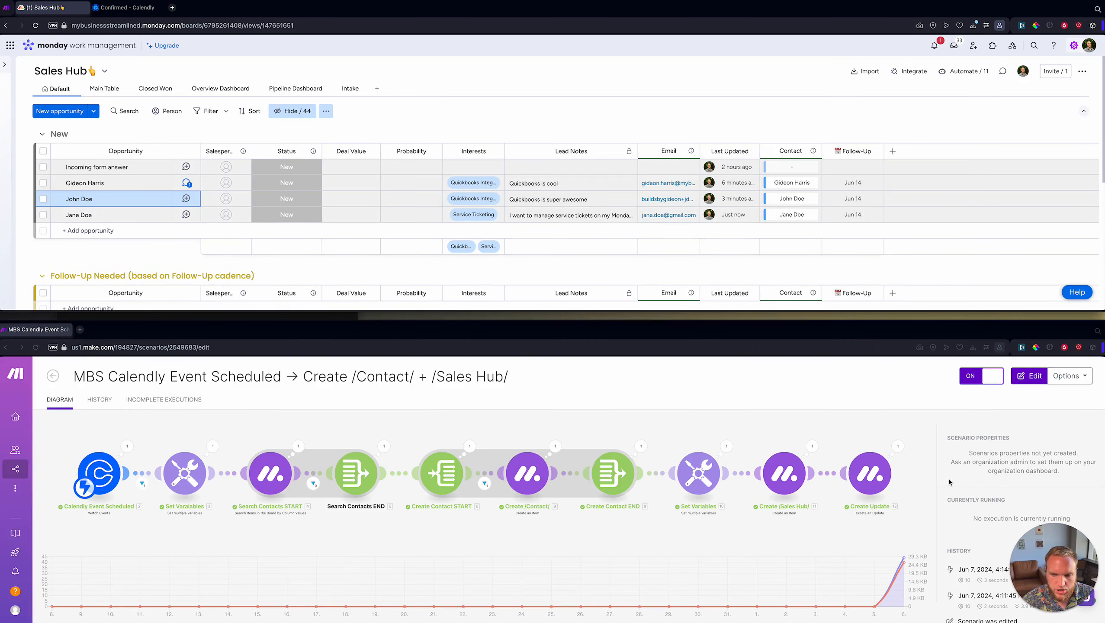
pyautogui.click(247, 247)
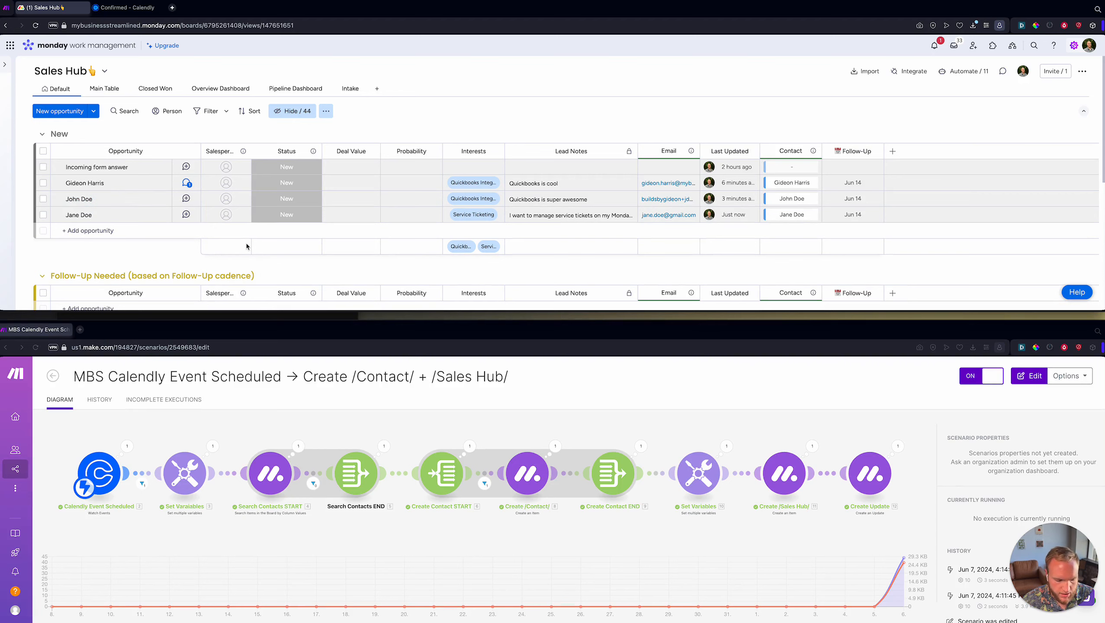
pyautogui.hotkey('ctrl', 'alt', 'Return')
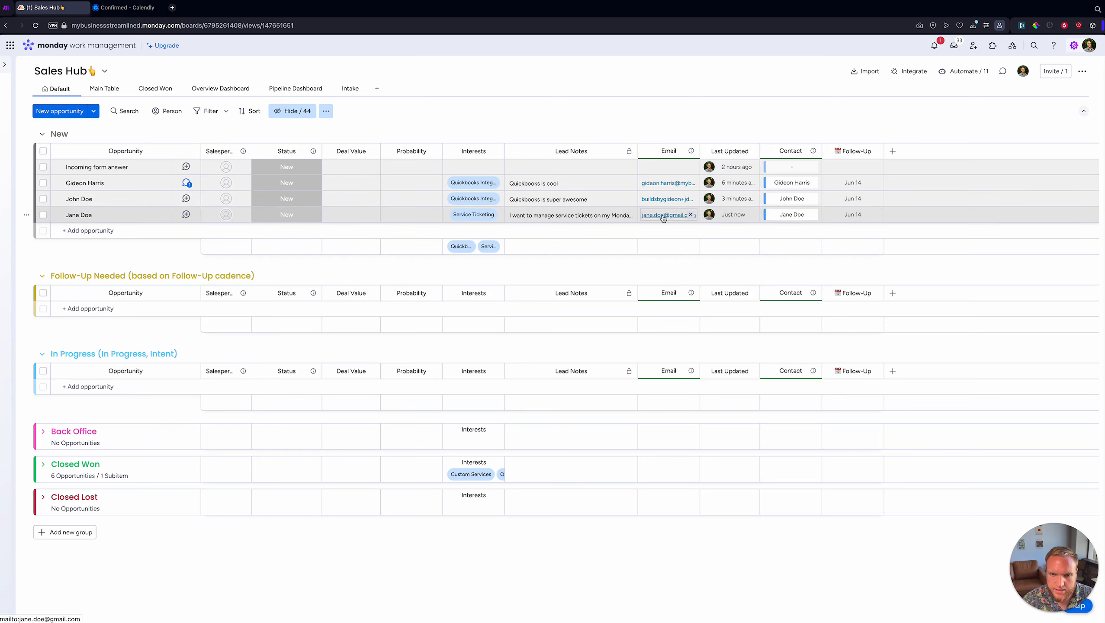
pyautogui.click(523, 216)
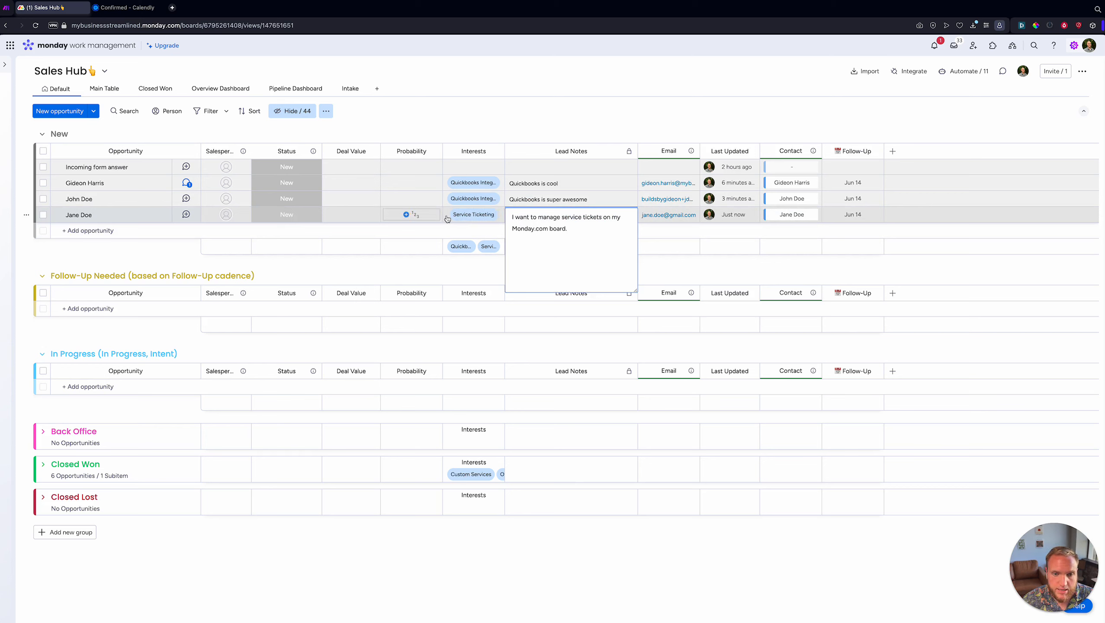
pyautogui.click(411, 235)
# - Check the opportunity's 06/17/2024 02:00 PM event update and view its full details in Calendly
pyautogui.click(198, 229)
pyautogui.click(186, 214)
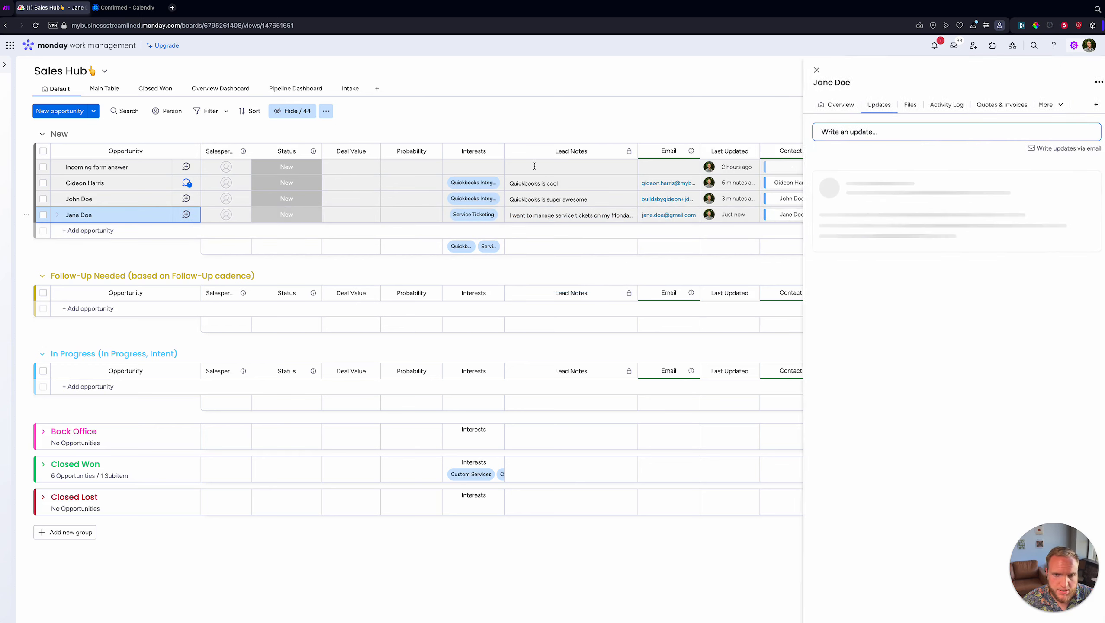
pyautogui.moveTo(812, 211); pyautogui.dragTo(1029, 220)
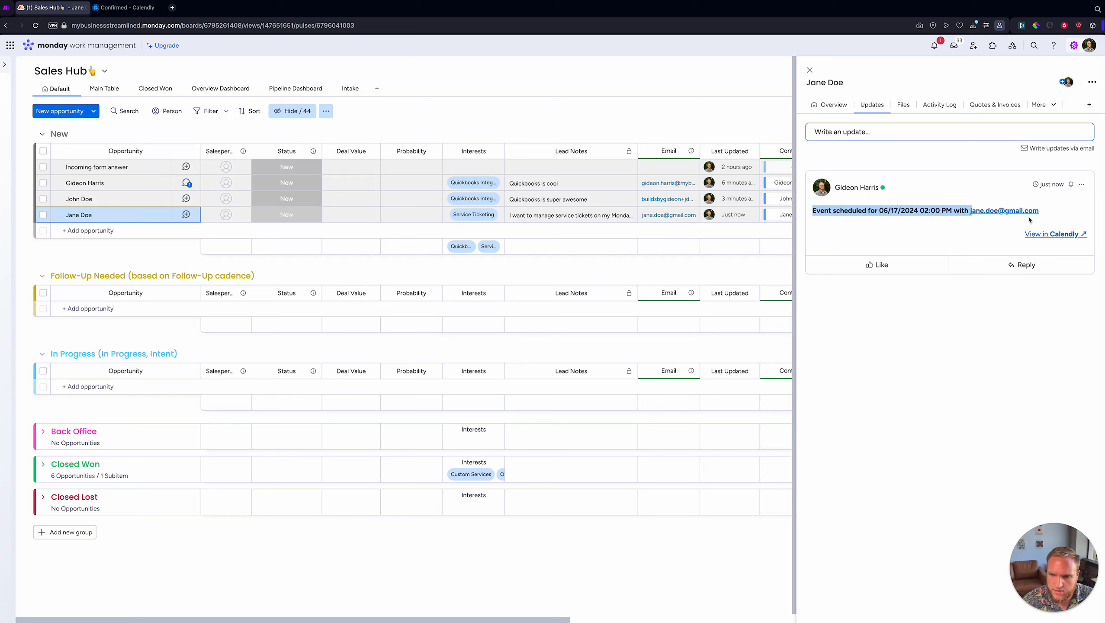
pyautogui.click(884, 212)
pyautogui.moveTo(887, 210); pyautogui.dragTo(945, 211)
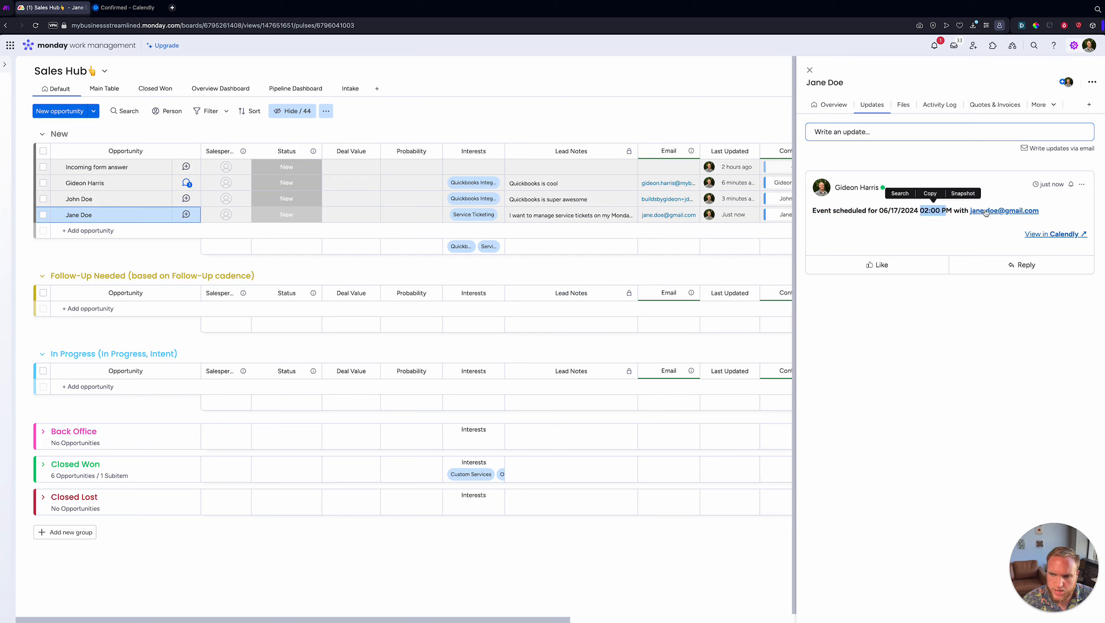
pyautogui.click(1064, 236)
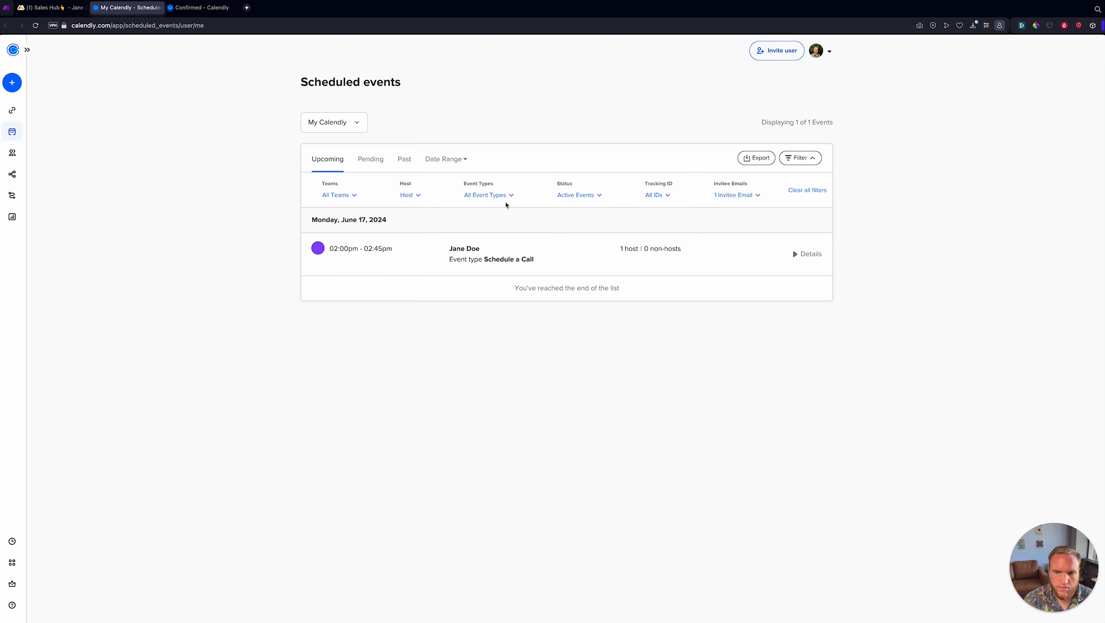
pyautogui.click(566, 263)
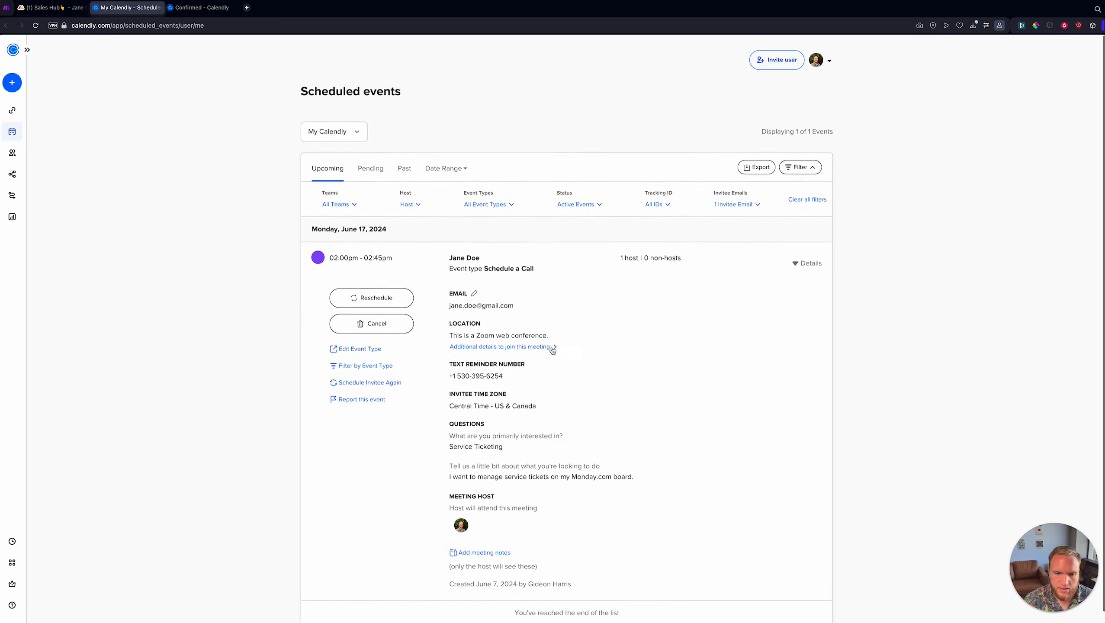
pyautogui.scroll(-2, 552, 350)
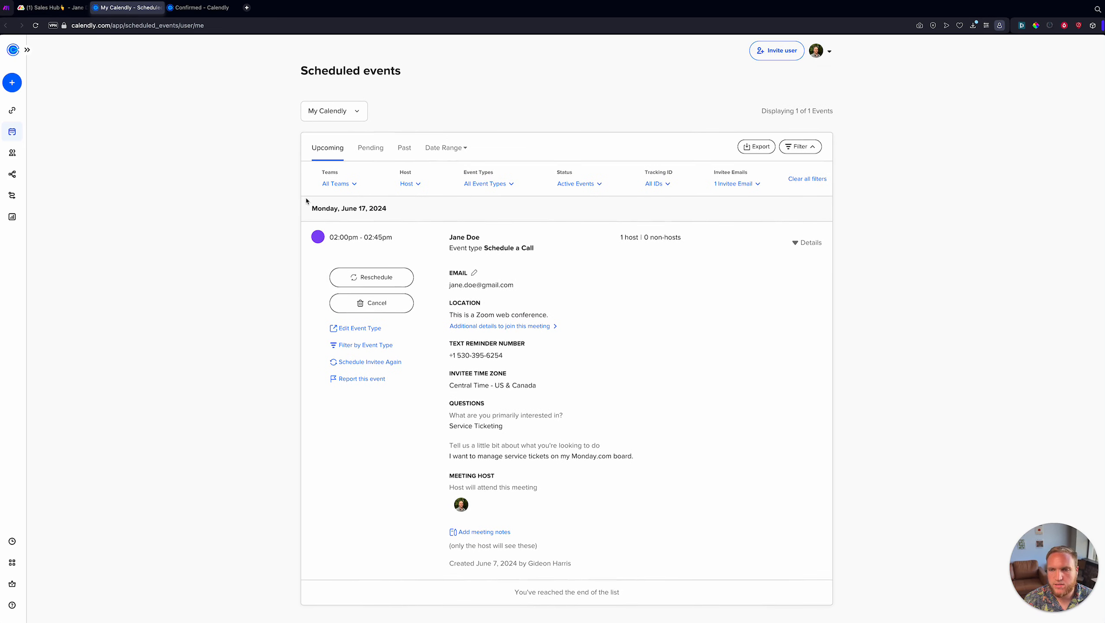
pyautogui.click(52, 8)
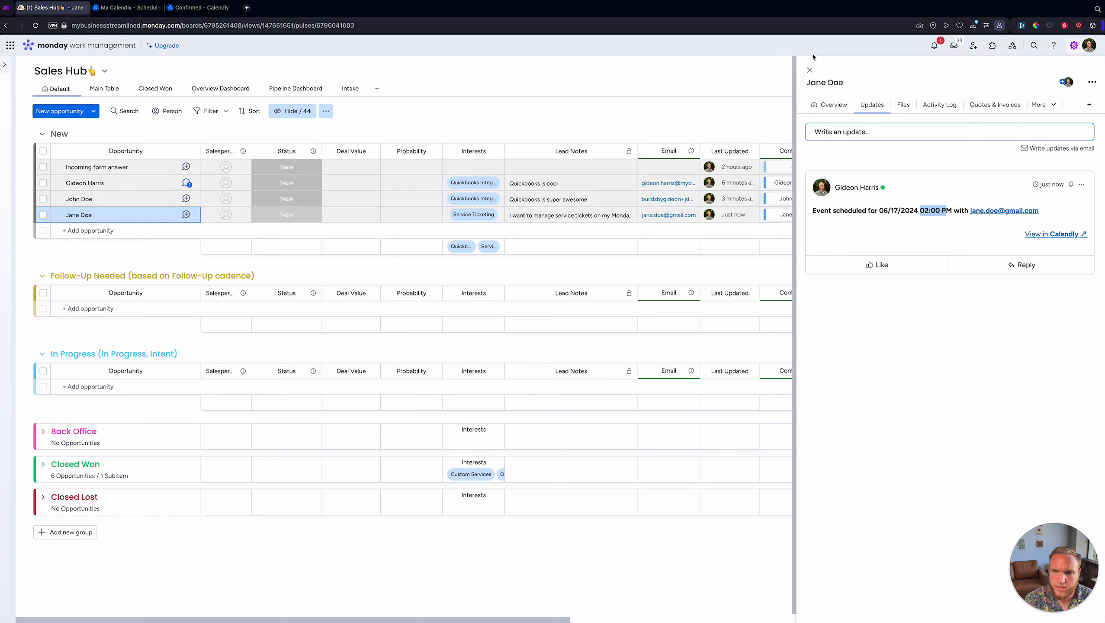
# - Close the contact's item panel on the Sales Hub board
pyautogui.click(810, 69)
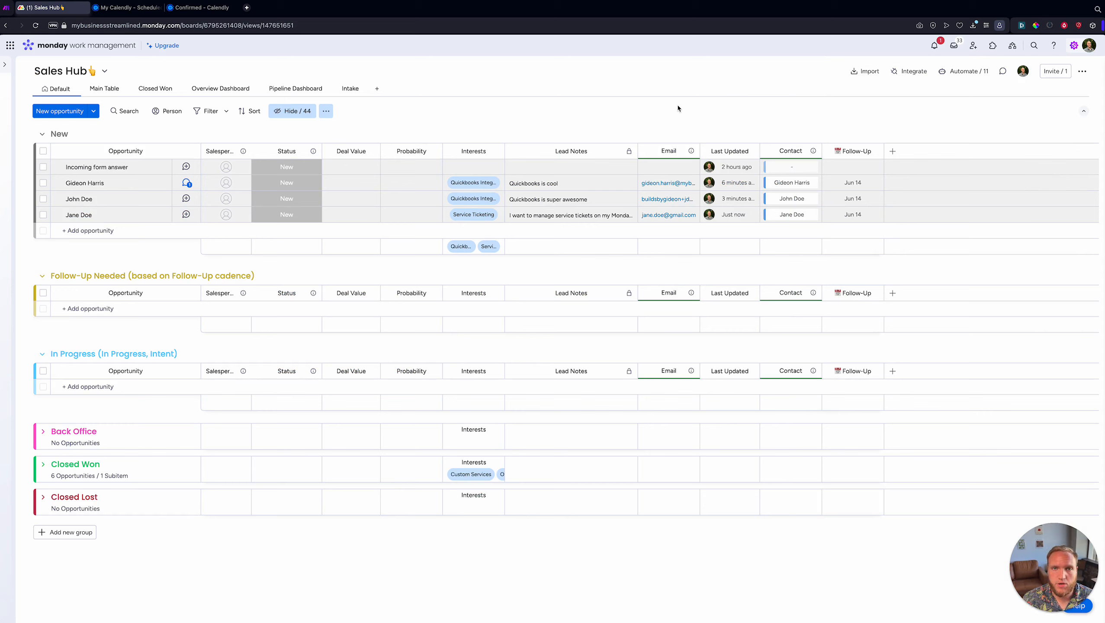
pyautogui.click(6, 9)
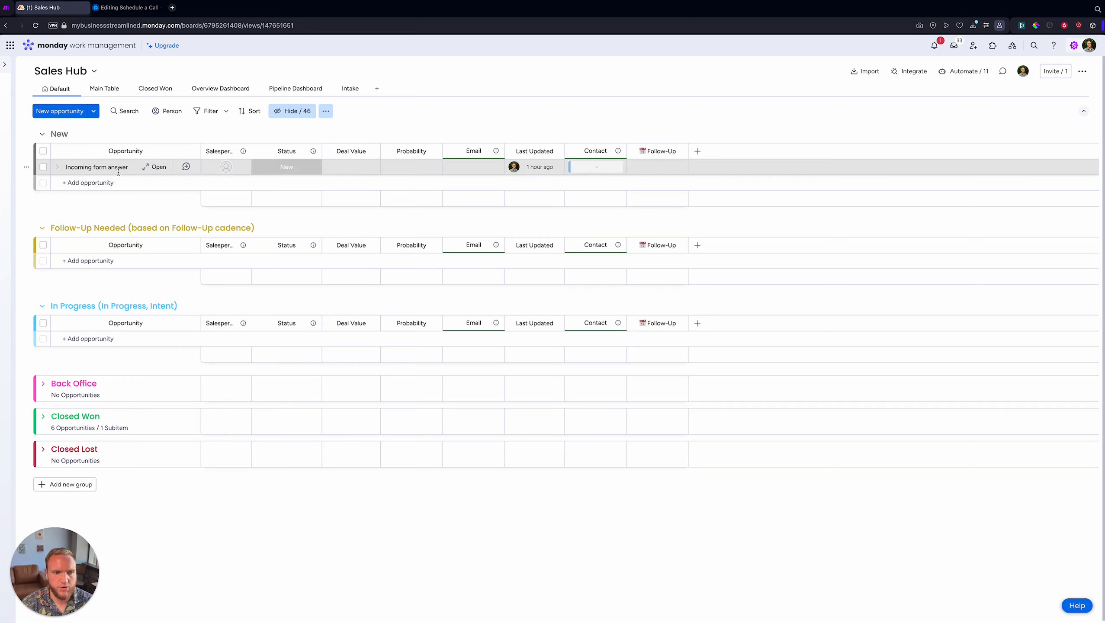
# - Bring up the Calendly 'Schedule a Call' event editor in place of the Sales Hub board
pyautogui.click(108, 12)
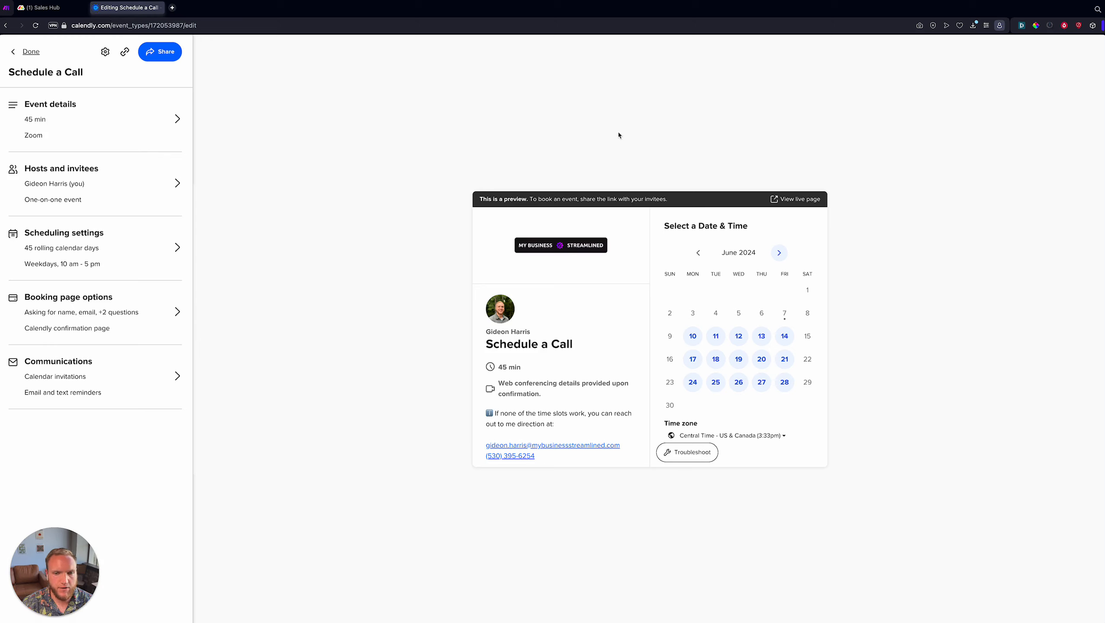
pyautogui.click(56, 13)
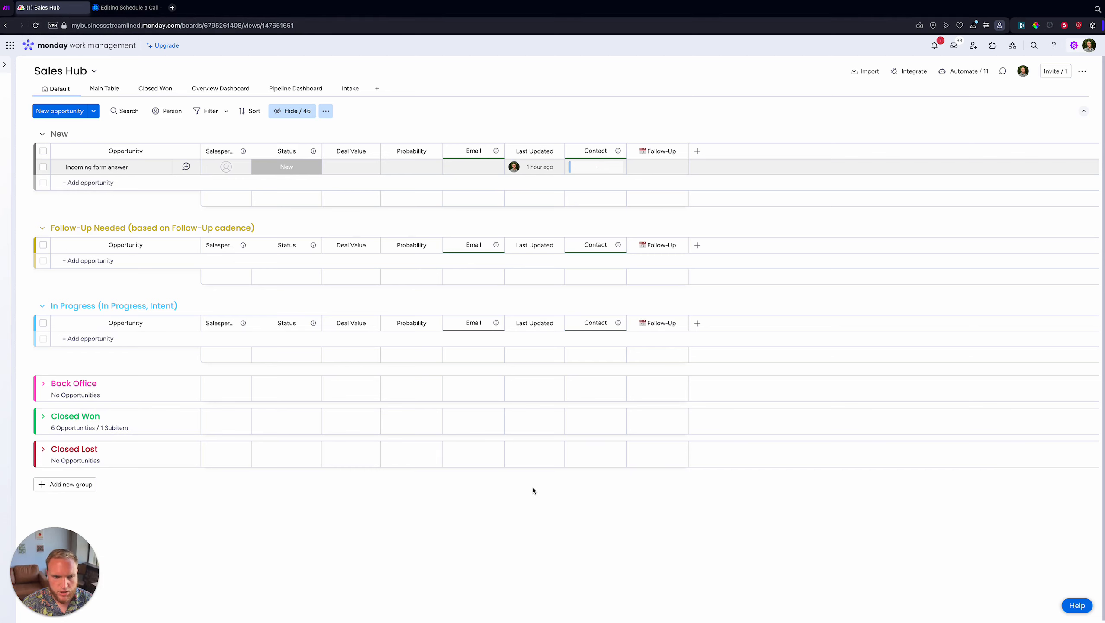
pyautogui.click(126, 7)
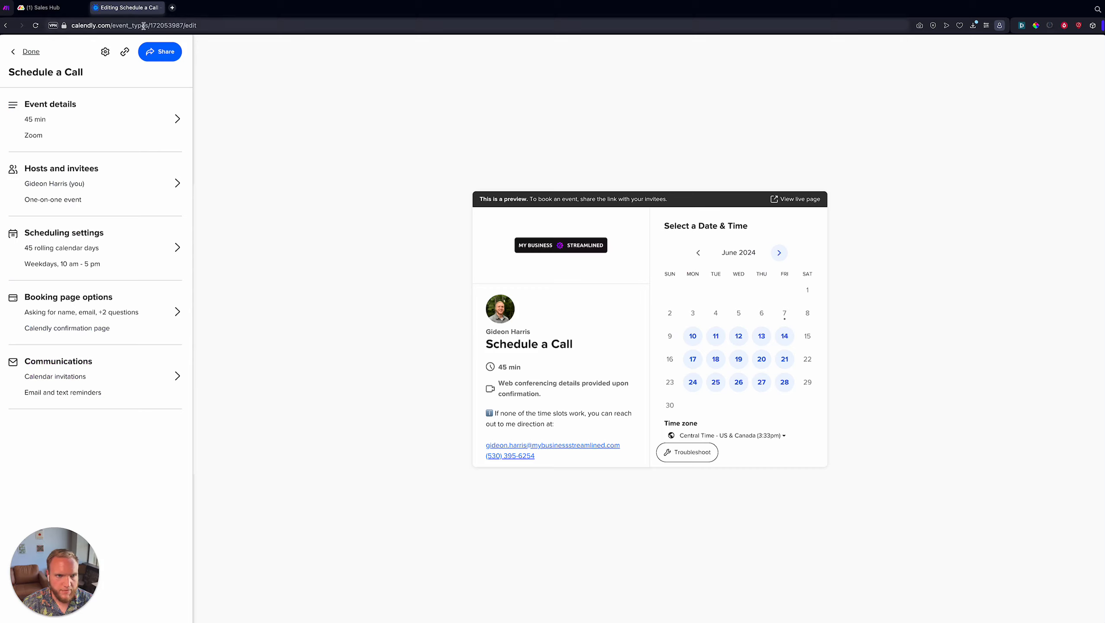
# - Open the copied Schedule a Call booking link in a new tab and pick June 10, 11:00am
pyautogui.click(126, 52)
pyautogui.hotkey('ctrl', 't')
pyautogui.hotkey('ctrl', 'v')
pyautogui.press('Return')
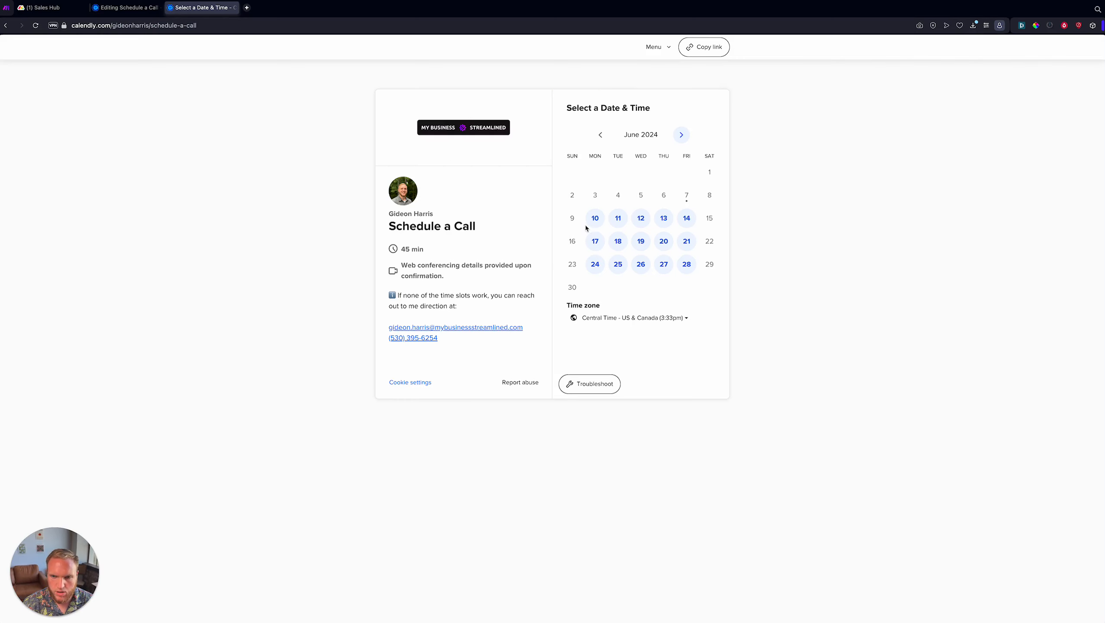
pyautogui.click(594, 219)
pyautogui.click(711, 219)
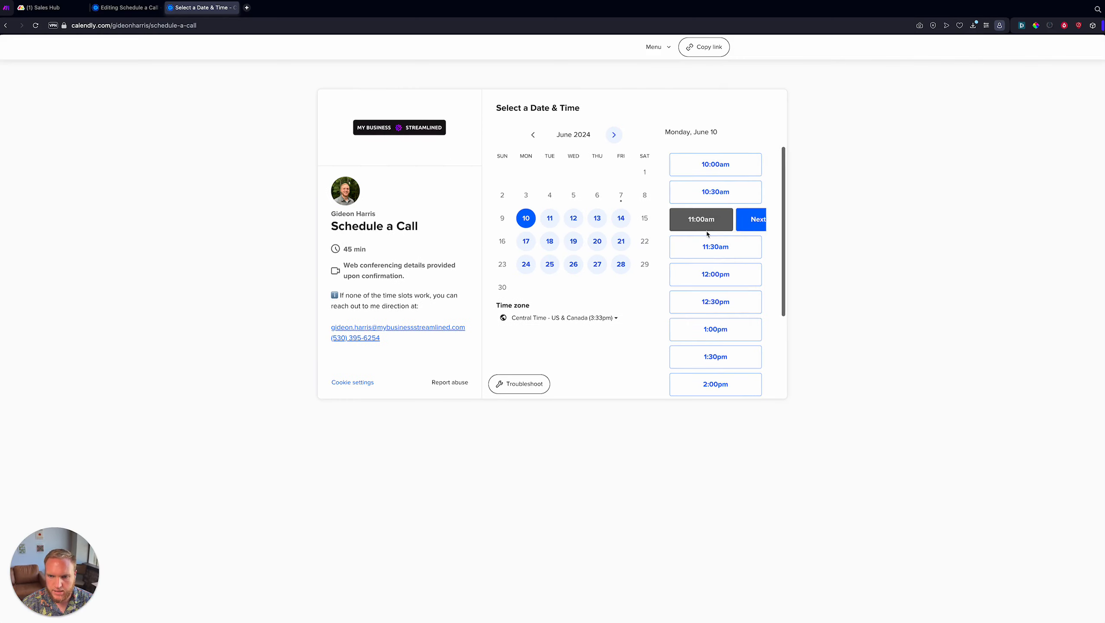
pyautogui.click(742, 217)
# - Look over the empty booking form's Name, Email, interest and description fields without filling them
pyautogui.click(520, 141)
pyautogui.click(562, 180)
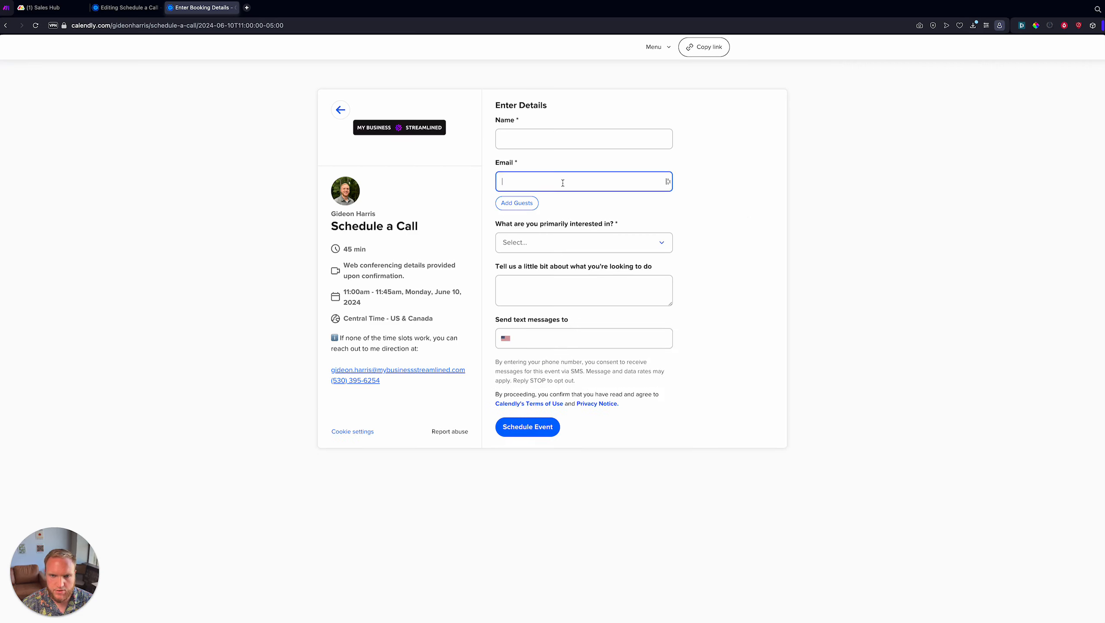
pyautogui.click(527, 143)
pyautogui.click(529, 184)
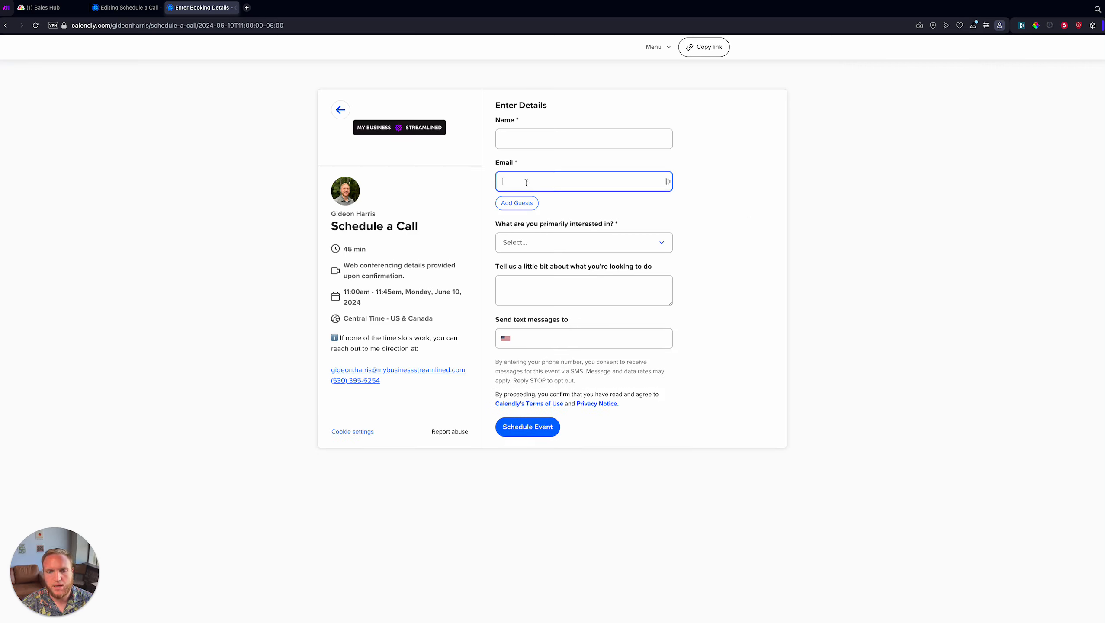
pyautogui.click(545, 243)
pyautogui.scroll(-2, 549, 301)
pyautogui.click(744, 220)
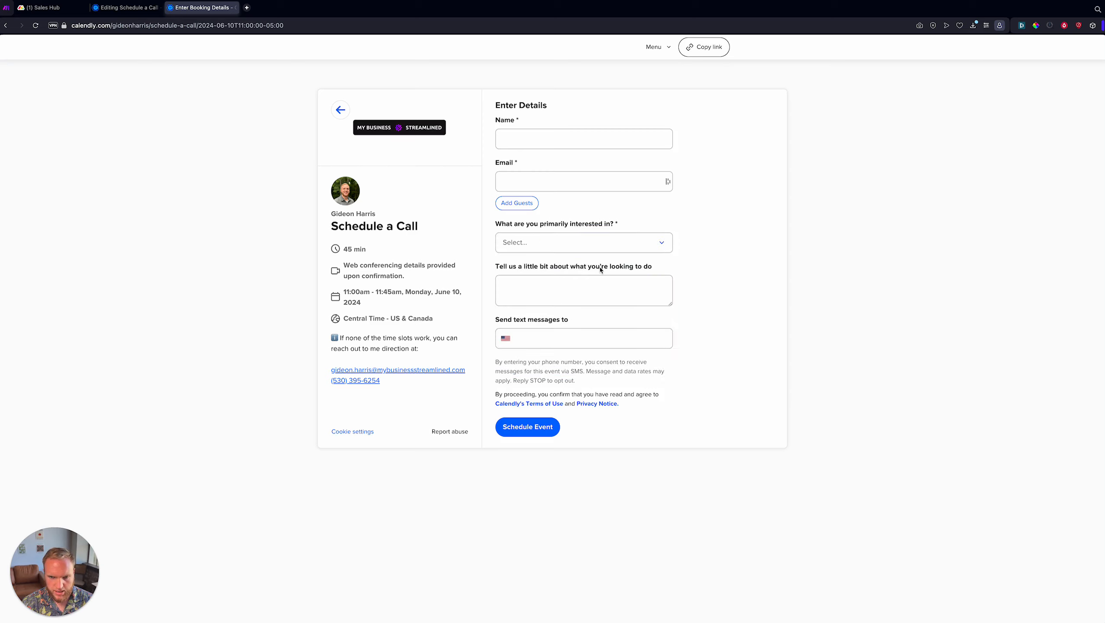
pyautogui.moveTo(496, 267); pyautogui.dragTo(710, 267)
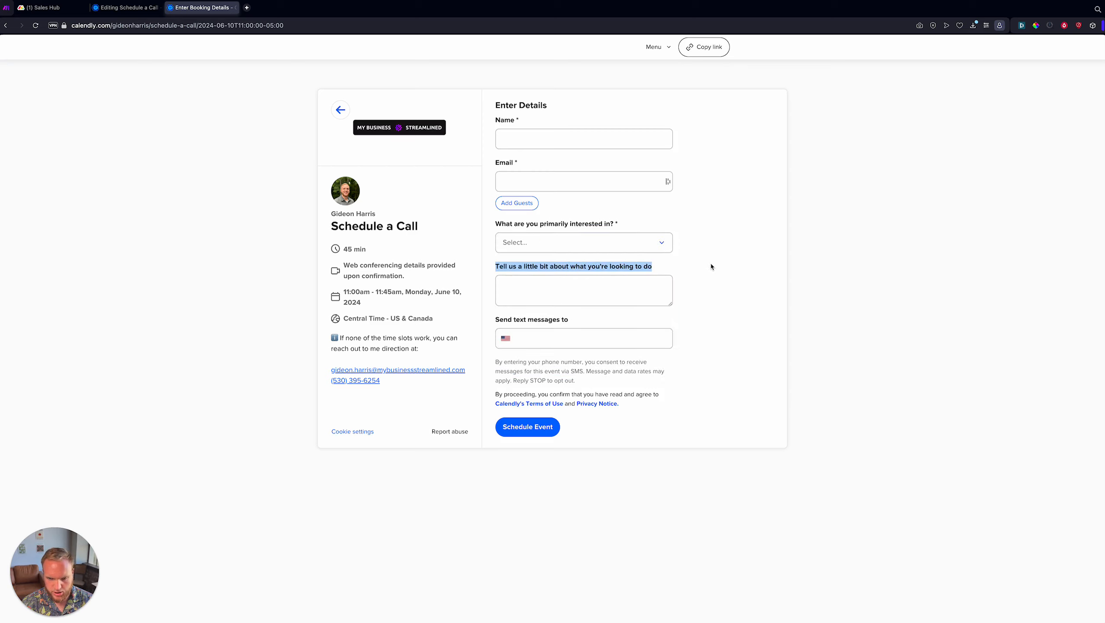
pyautogui.click(710, 267)
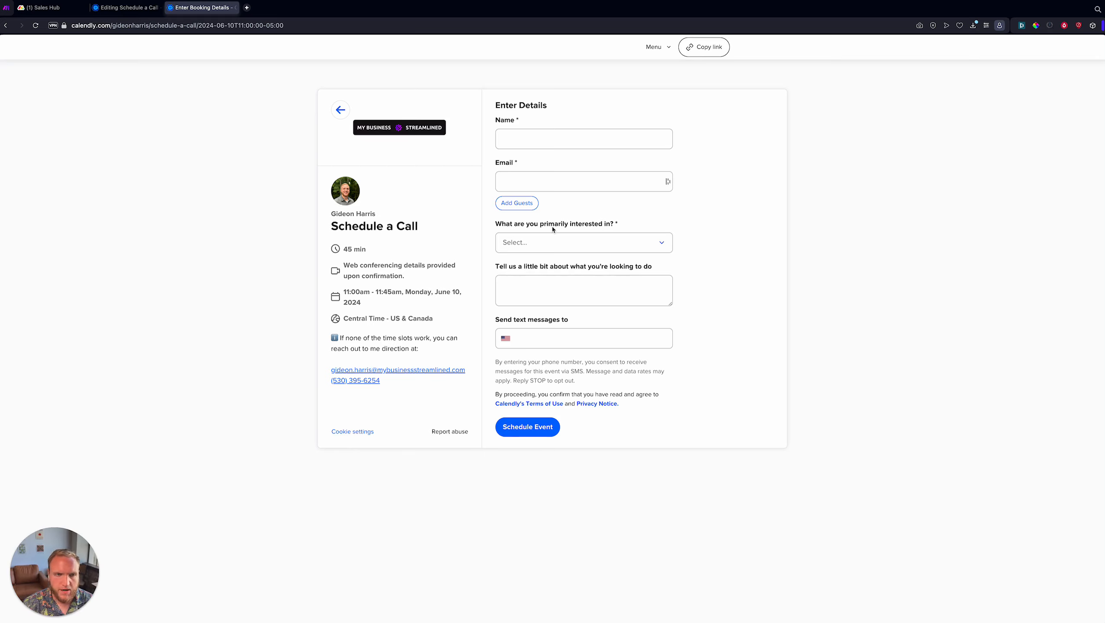
pyautogui.click(44, 8)
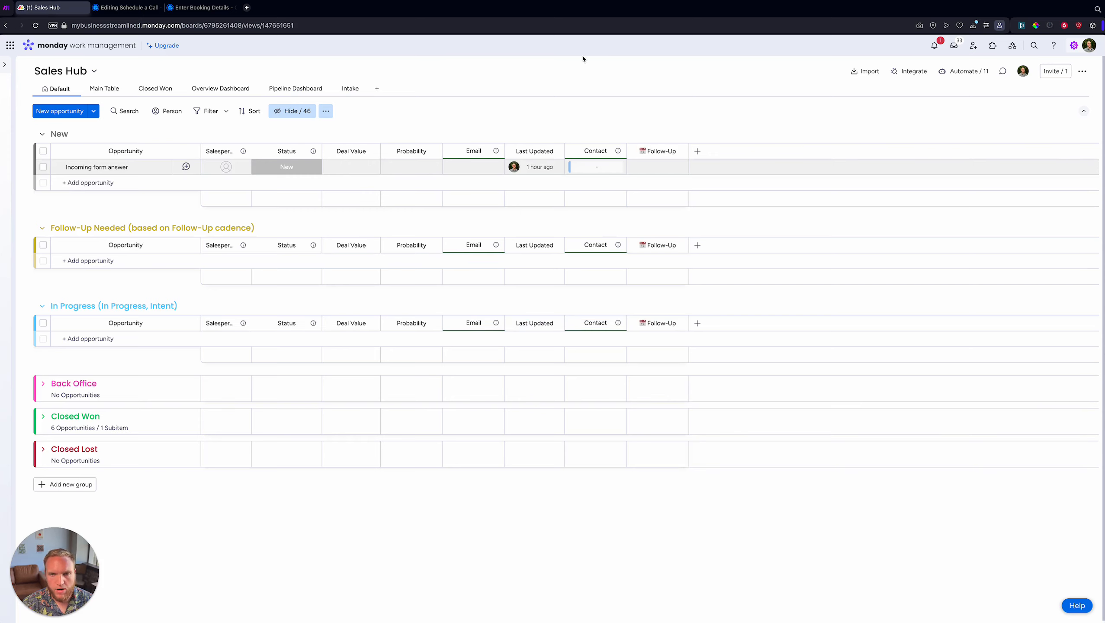
# - Set the scenario's empty first module to the Calendly Watch Events trigger
pyautogui.click(6, 8)
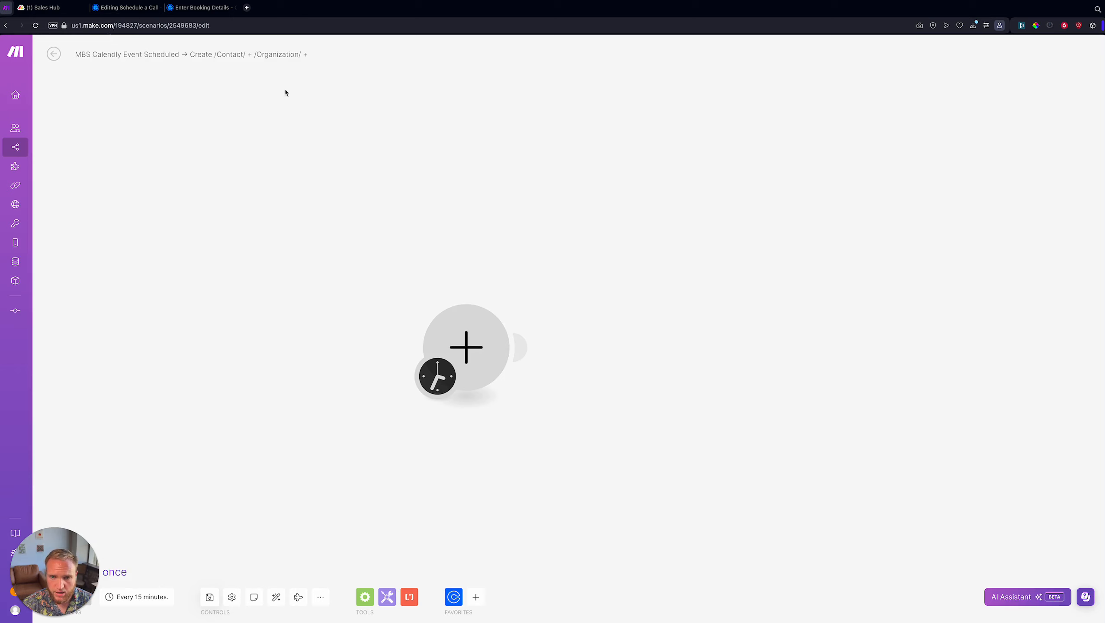
pyautogui.moveTo(19, 67)
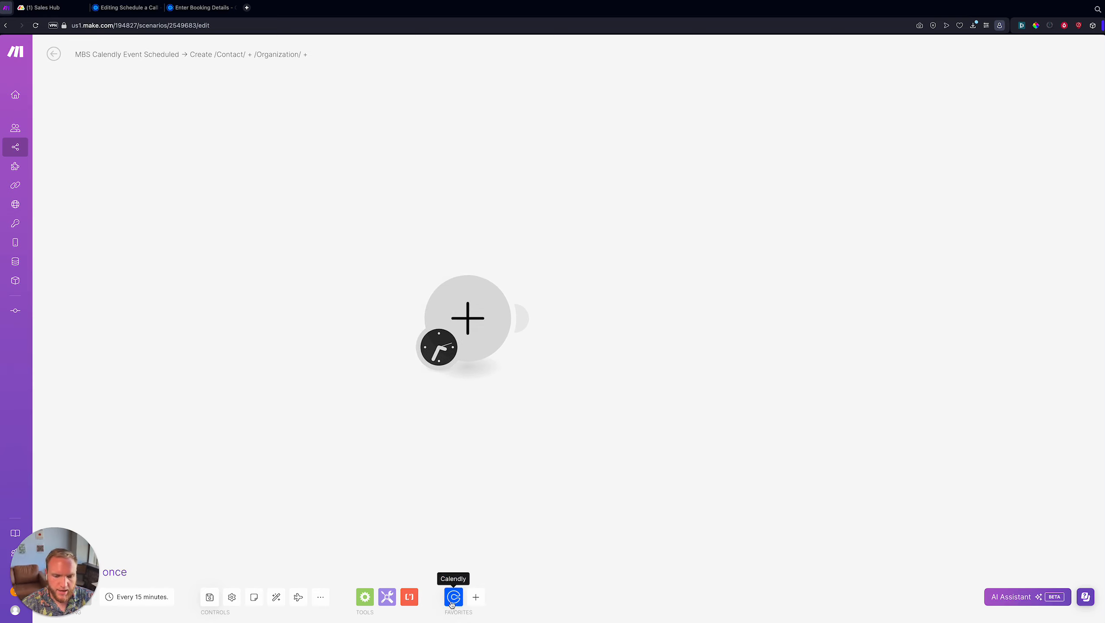
pyautogui.click(479, 326)
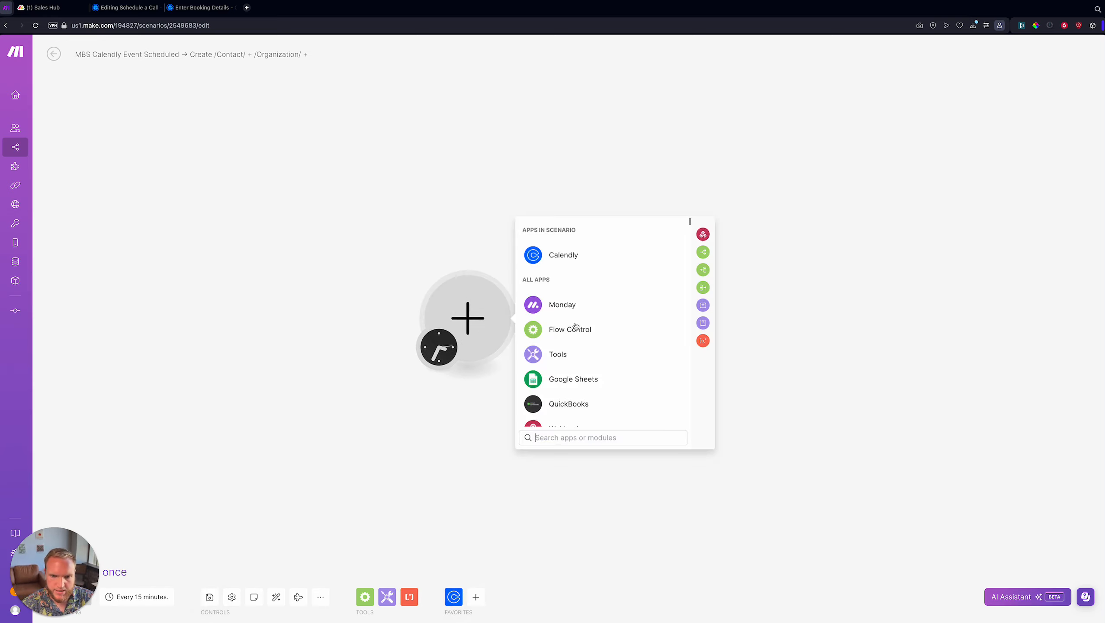
pyautogui.click(548, 259)
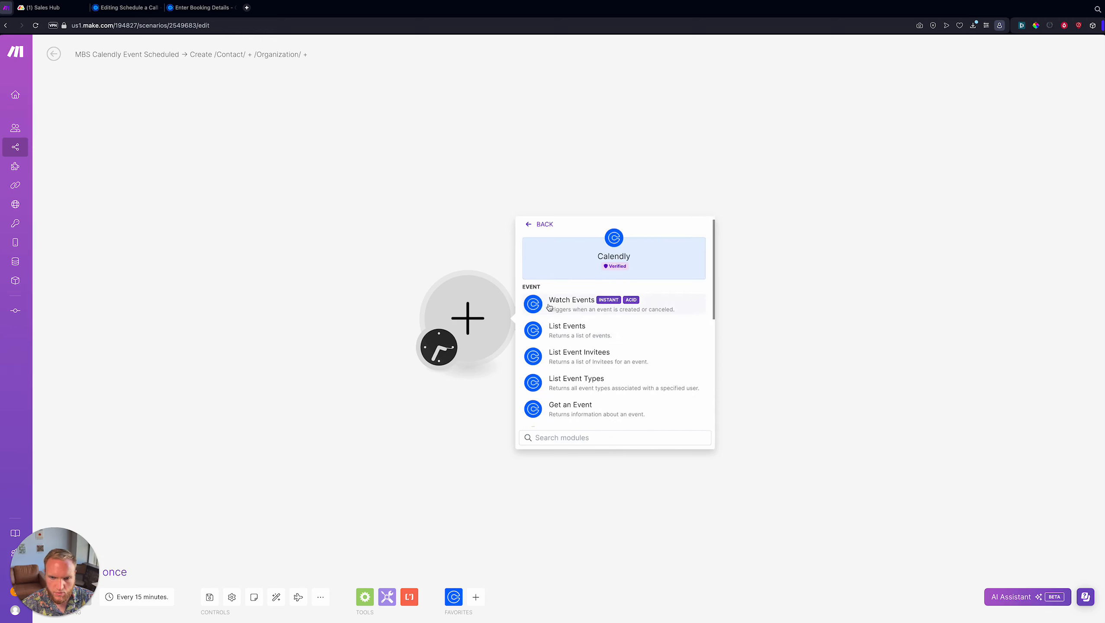
pyautogui.click(586, 307)
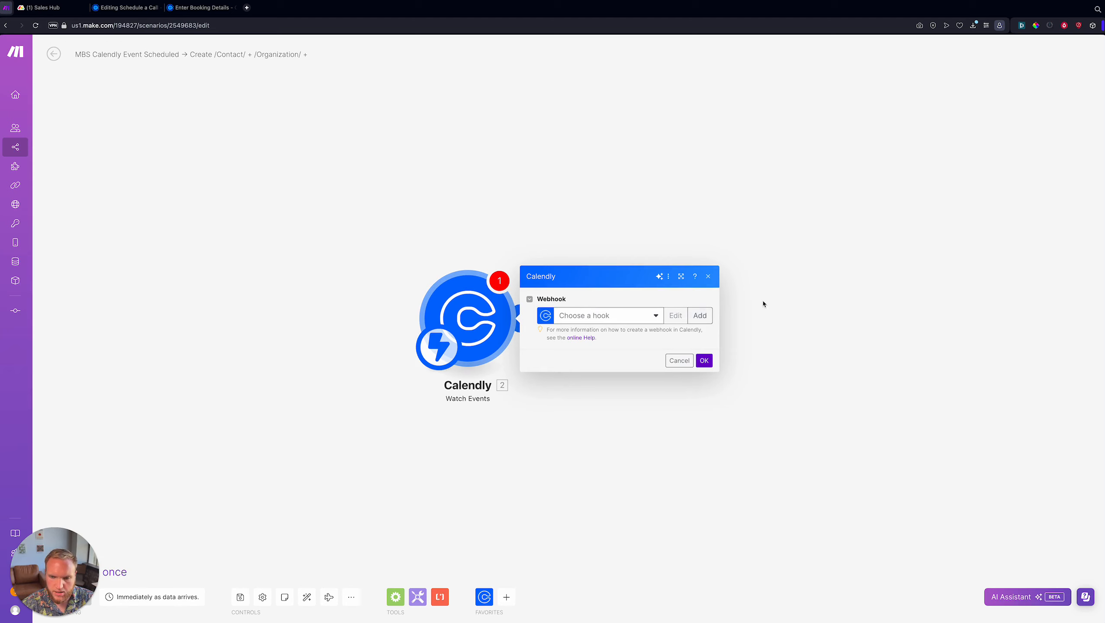
# - Create a 'New Scheduled Event' webhook for Invitee Created with organization and account-owner user URIs
pyautogui.click(700, 315)
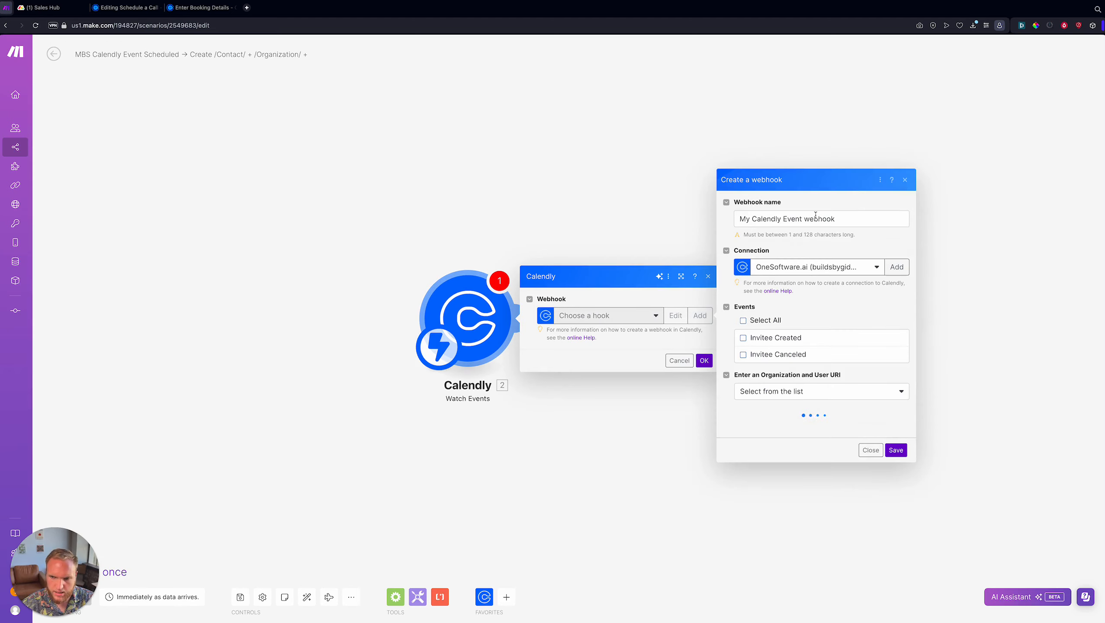
pyautogui.tripleClick(780, 213)
pyautogui.write('New Sch')
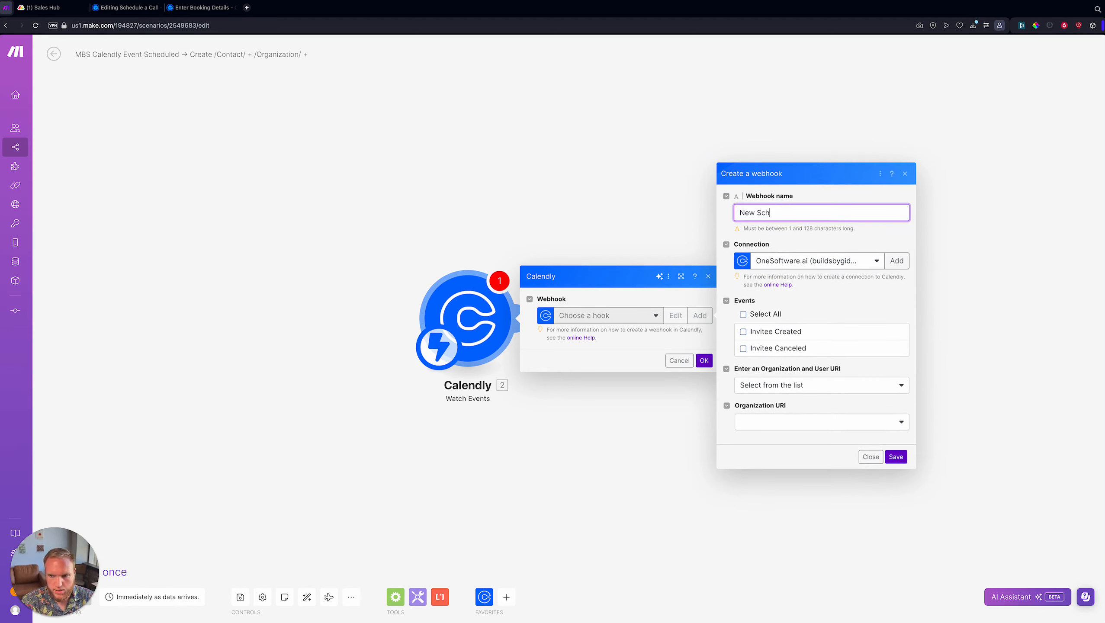
pyautogui.write('eduled Event')
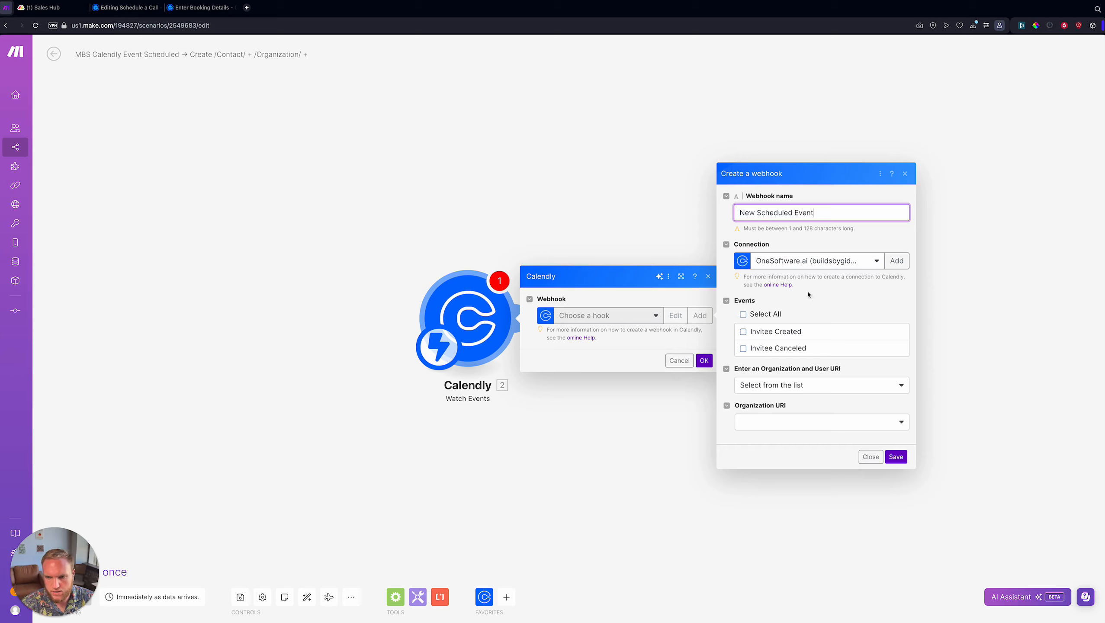
pyautogui.click(753, 334)
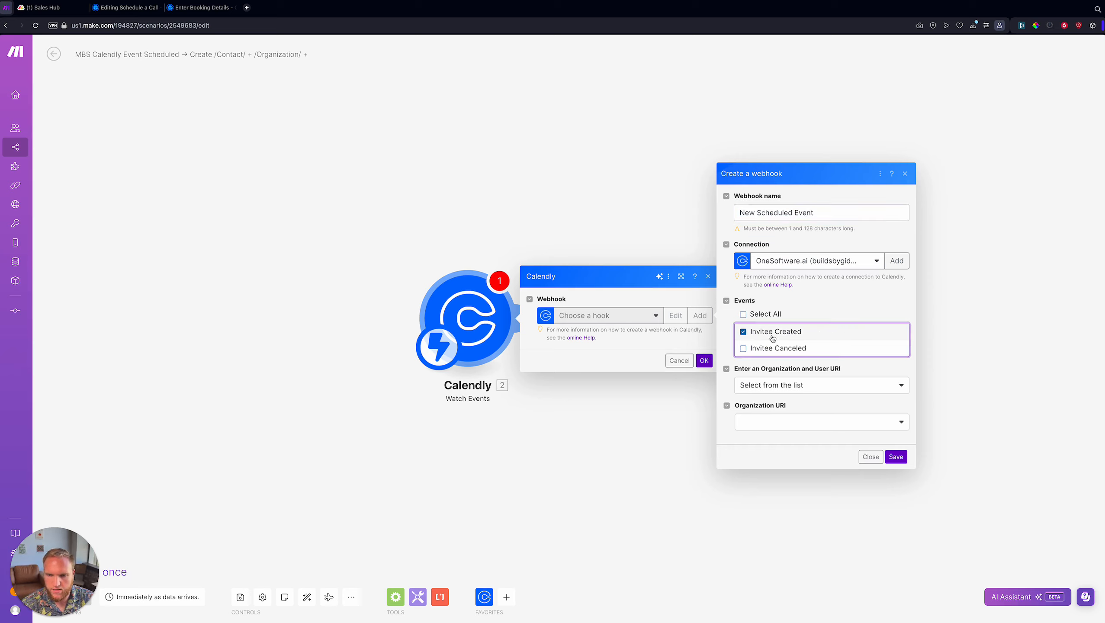
pyautogui.click(784, 422)
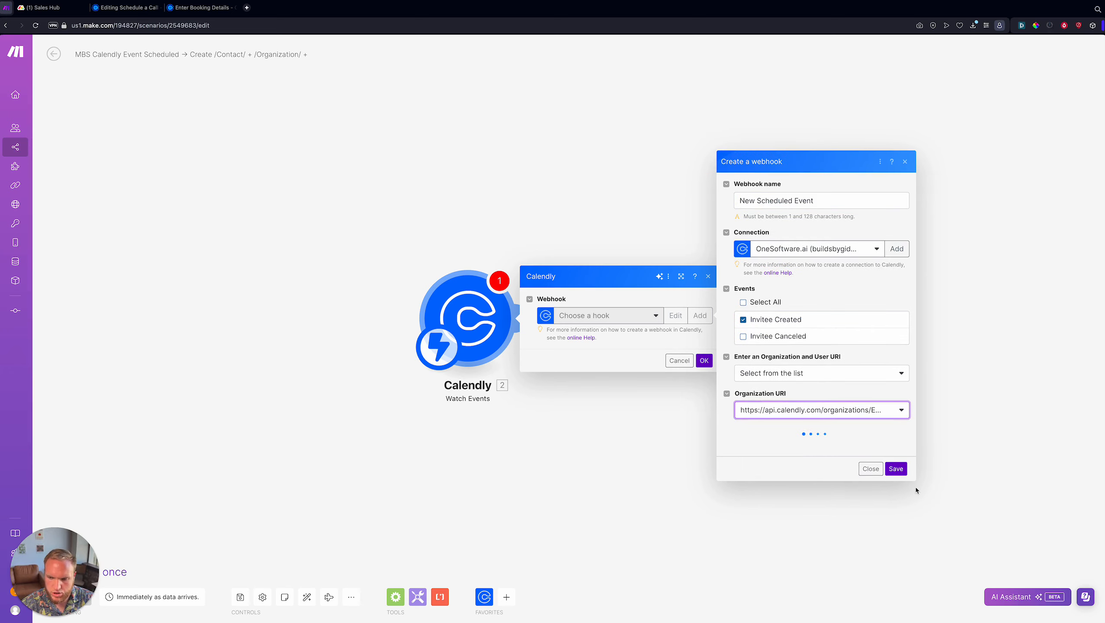
pyautogui.click(802, 437)
pyautogui.click(773, 467)
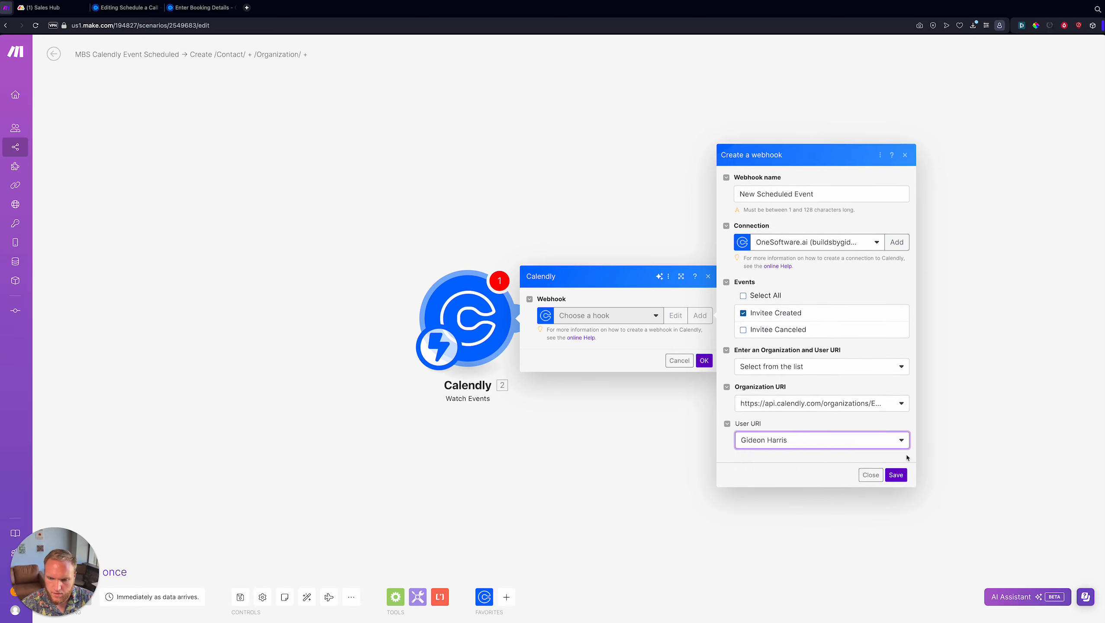
pyautogui.click(895, 474)
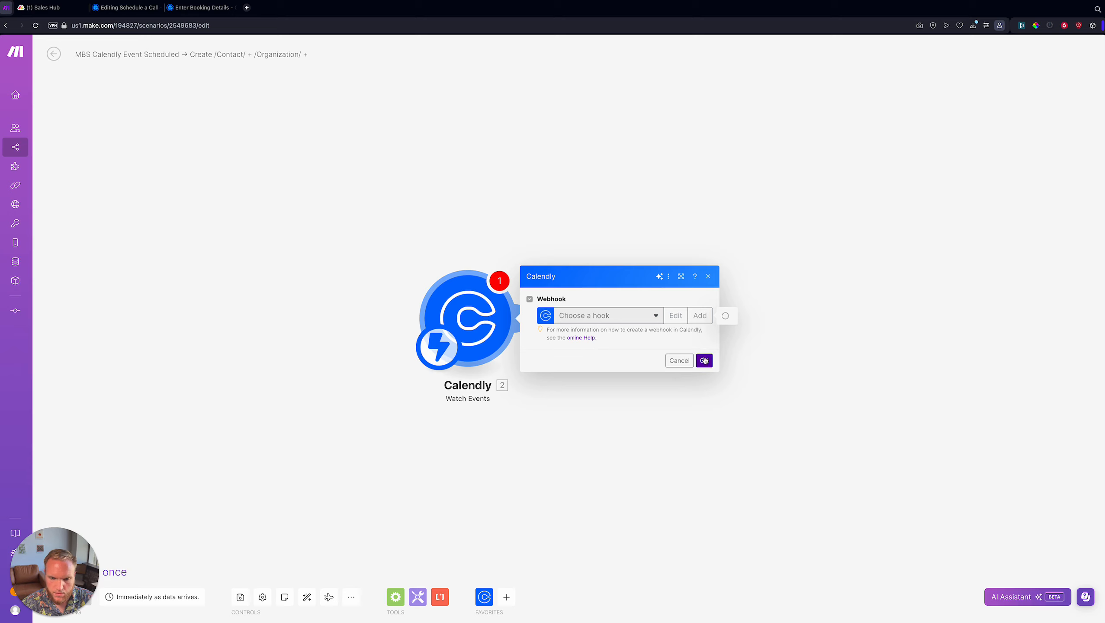
pyautogui.click(704, 362)
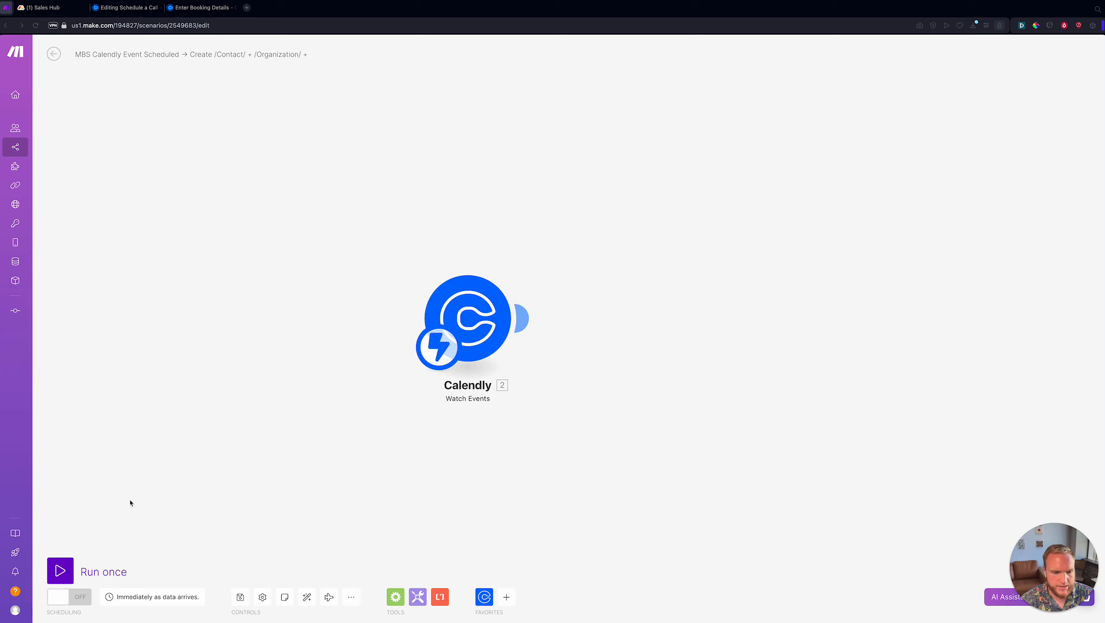
# - Save the scenario and run it once so it waits for a booking
pyautogui.click(241, 596)
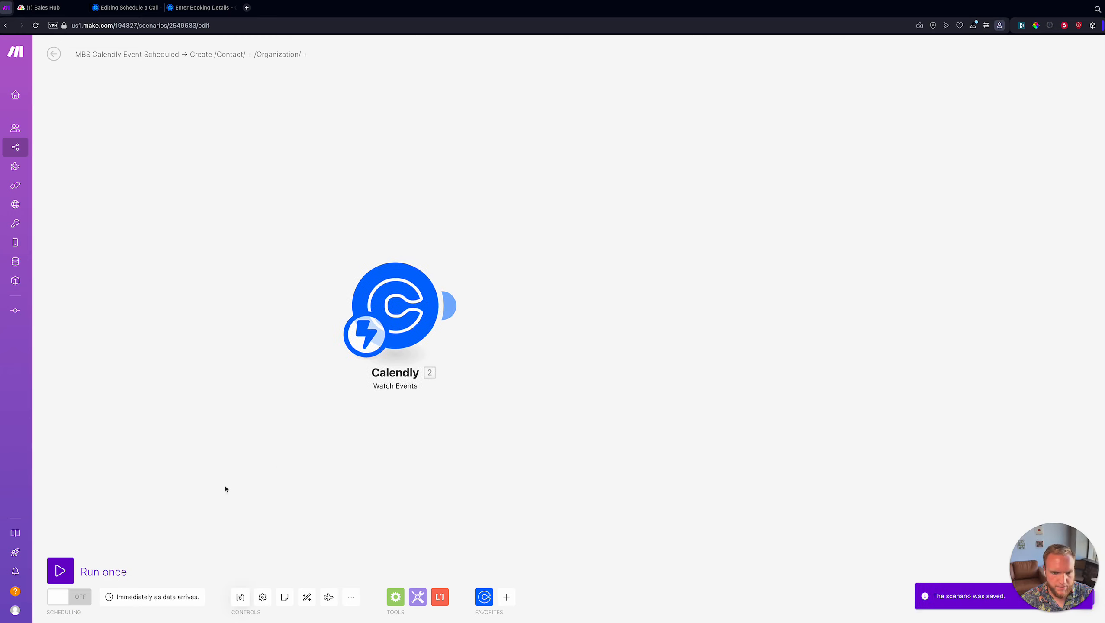
pyautogui.click(87, 562)
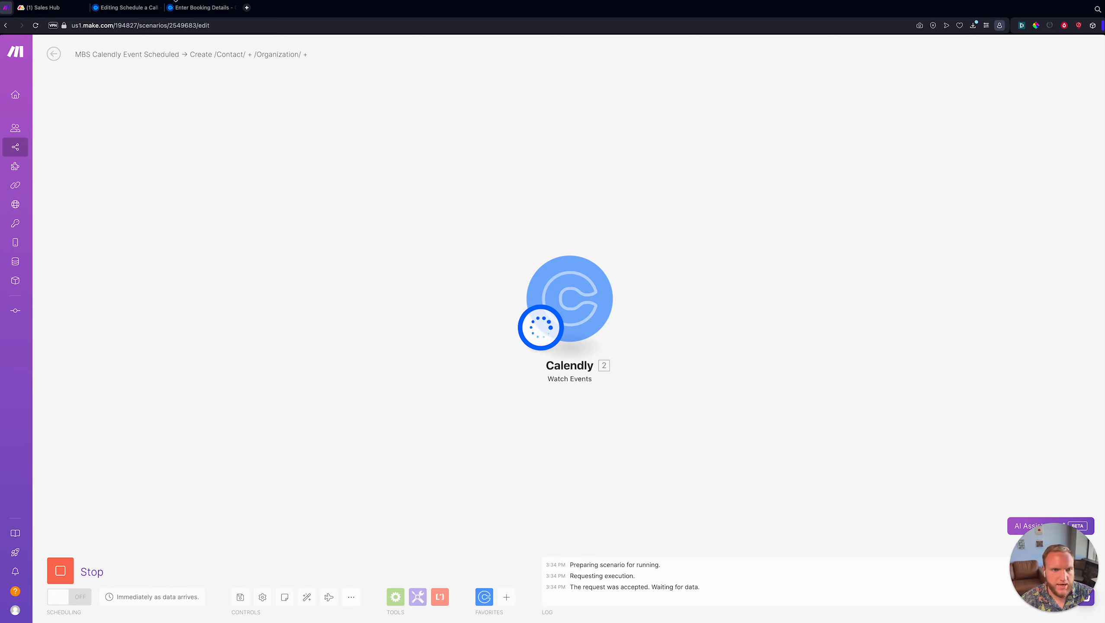
pyautogui.click(189, 6)
# - Enter the invitee's name and e-mail on the June 10 booking form
pyautogui.click(545, 132)
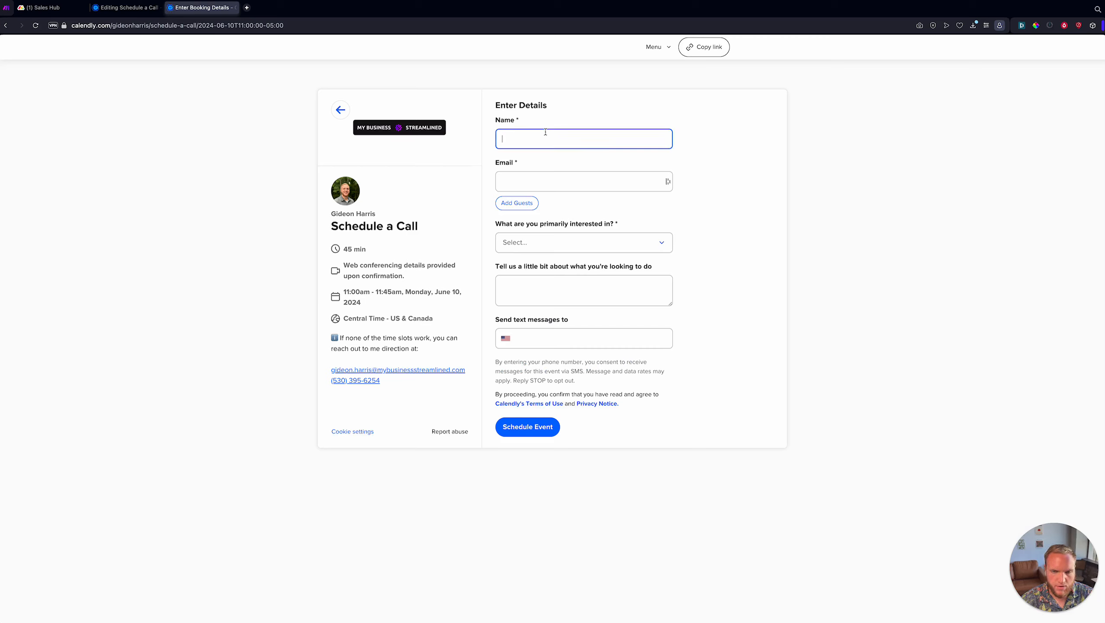
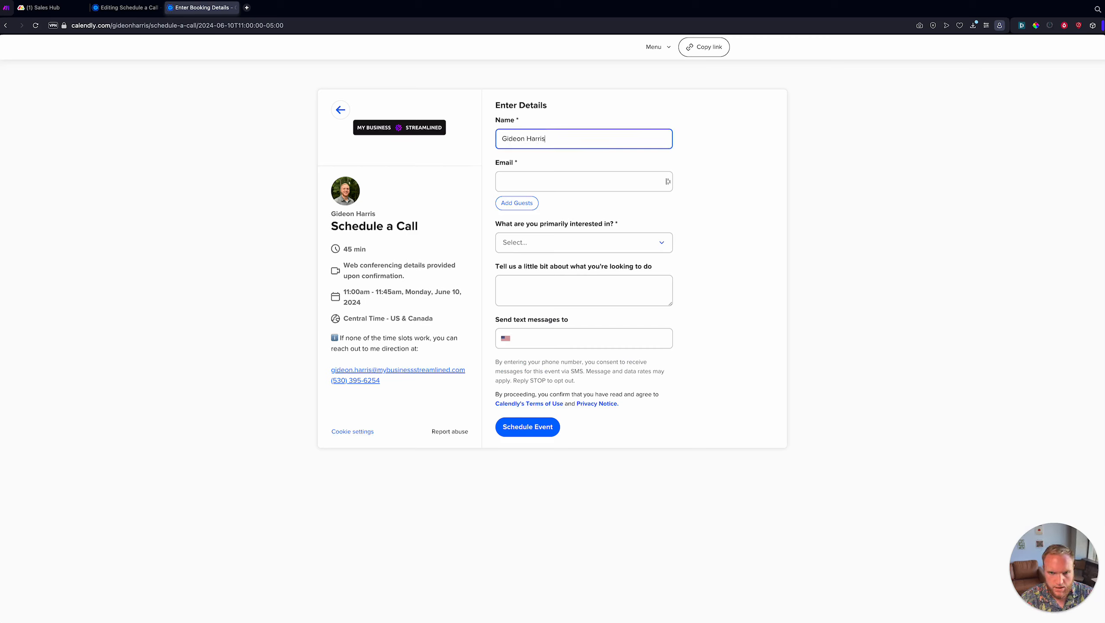
pyautogui.press('Tab')
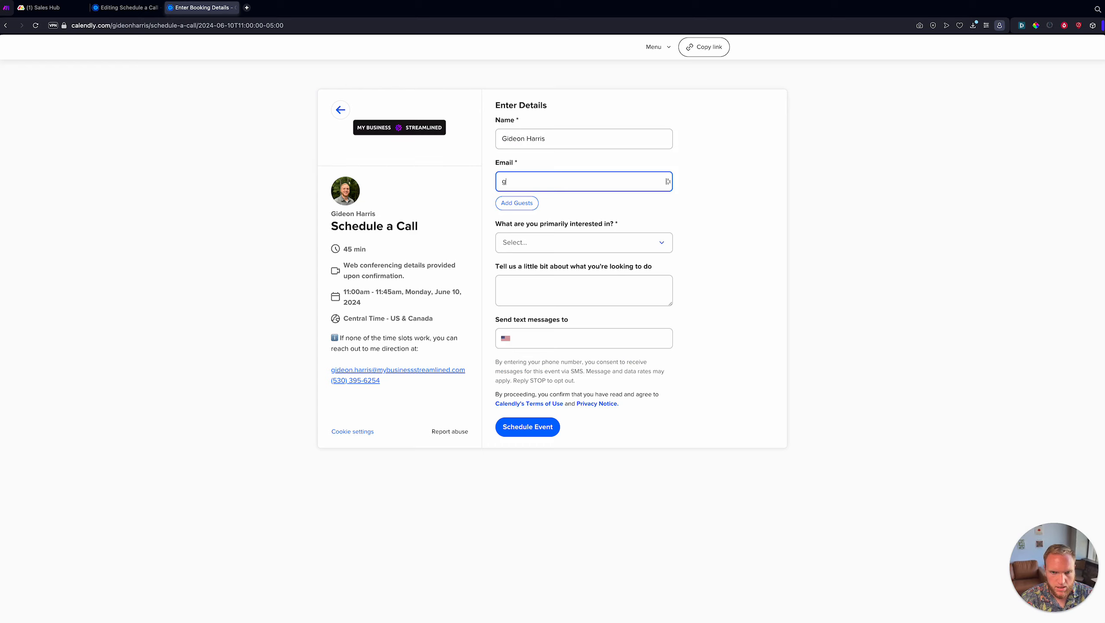
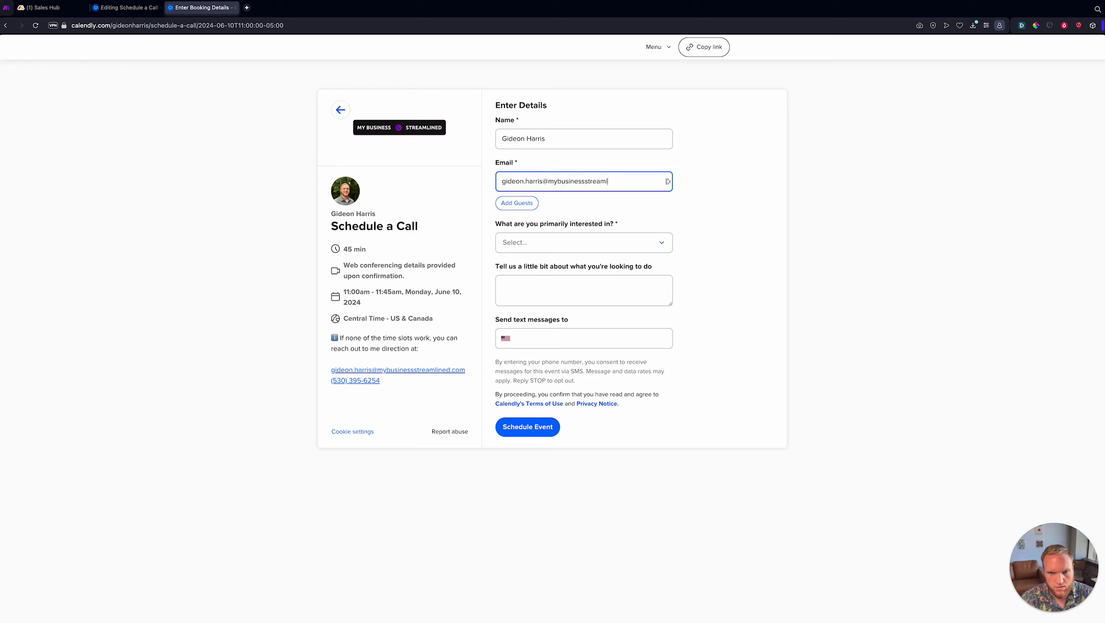
# - Choose Quickbooks Integration, add a note about working with Quickbooks, enter the phone number, and submit
pyautogui.click(571, 241)
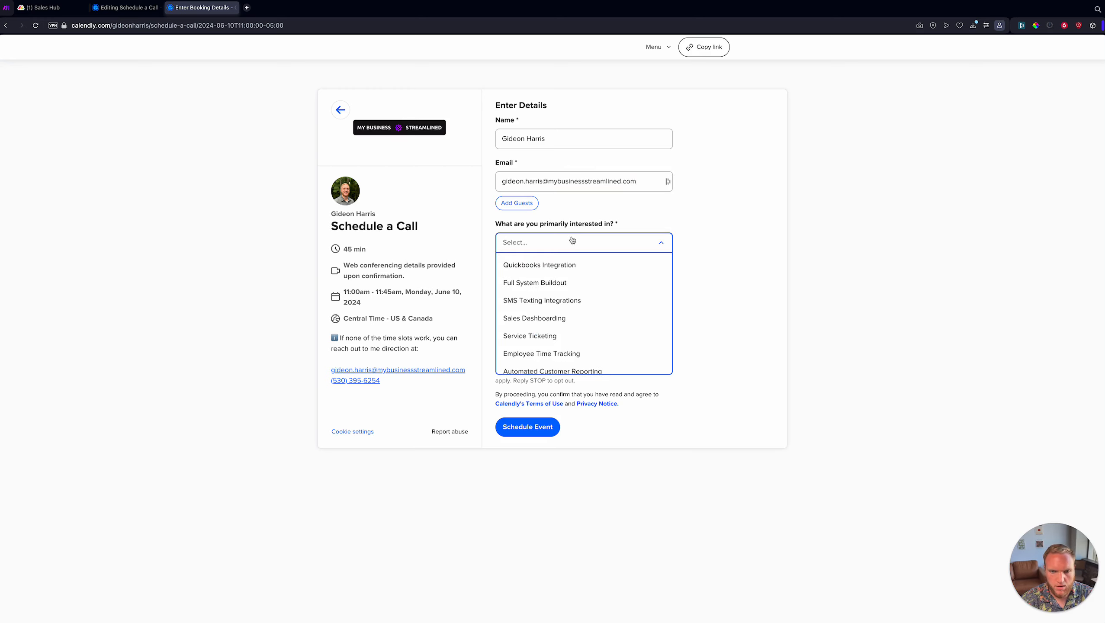
pyautogui.click(559, 263)
pyautogui.click(604, 303)
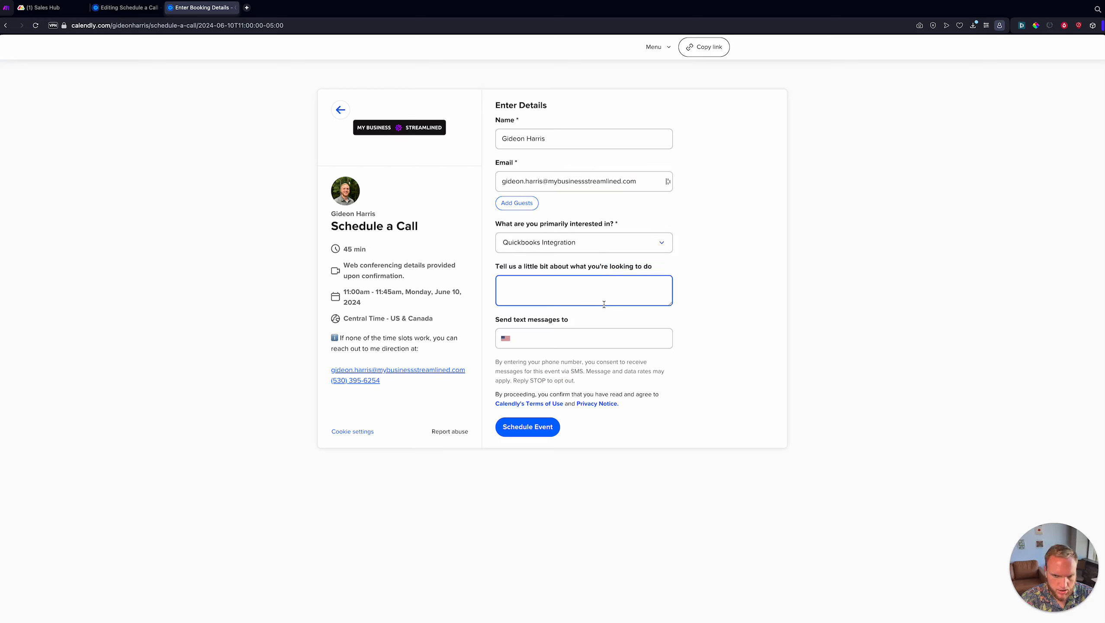
pyautogui.write('Our int')
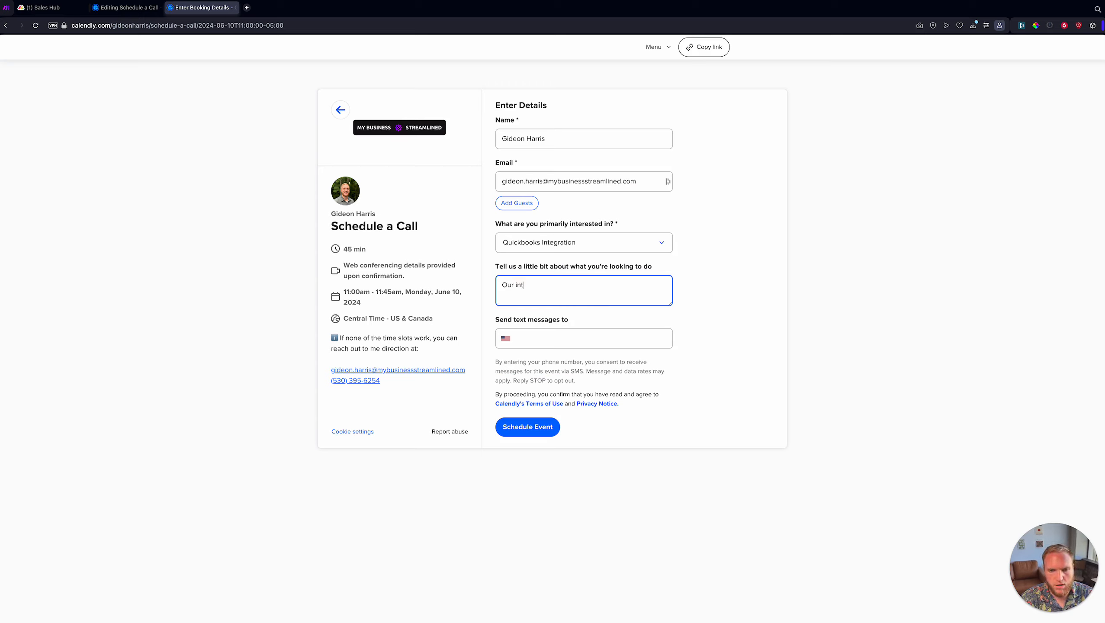
pyautogui.write('egration needs to work with Quickbooks')
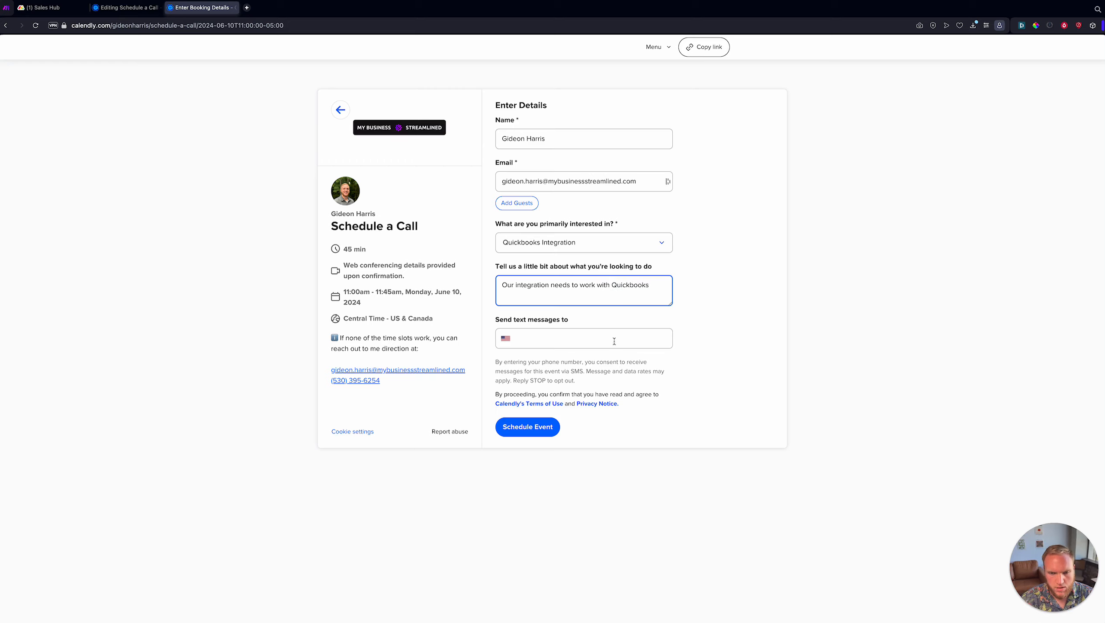
pyautogui.click(614, 341)
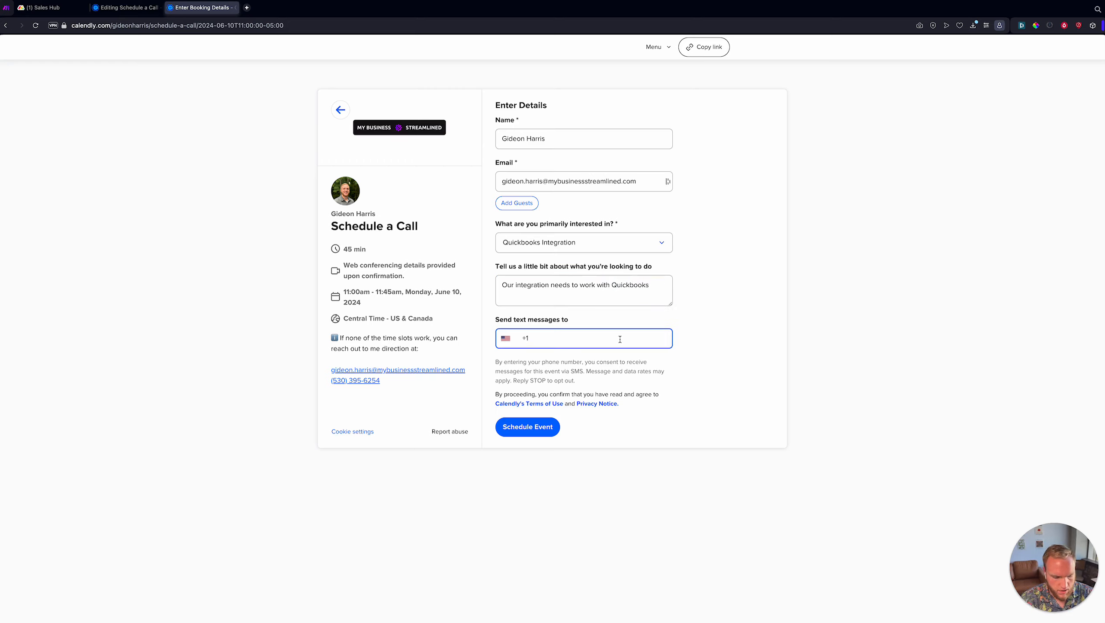
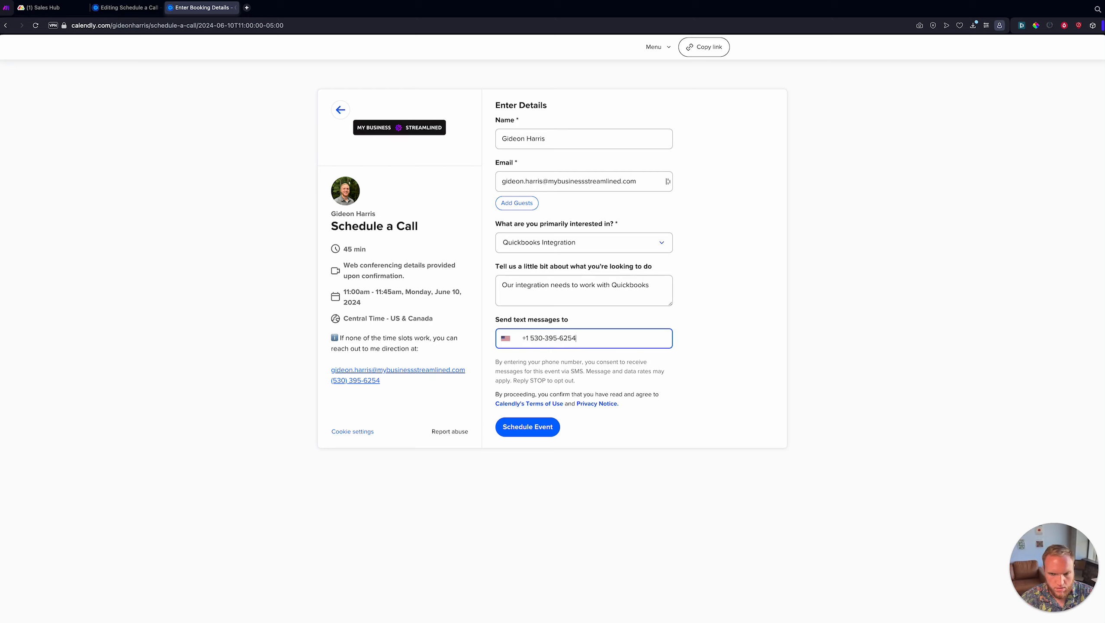
pyautogui.click(668, 373)
pyautogui.click(545, 431)
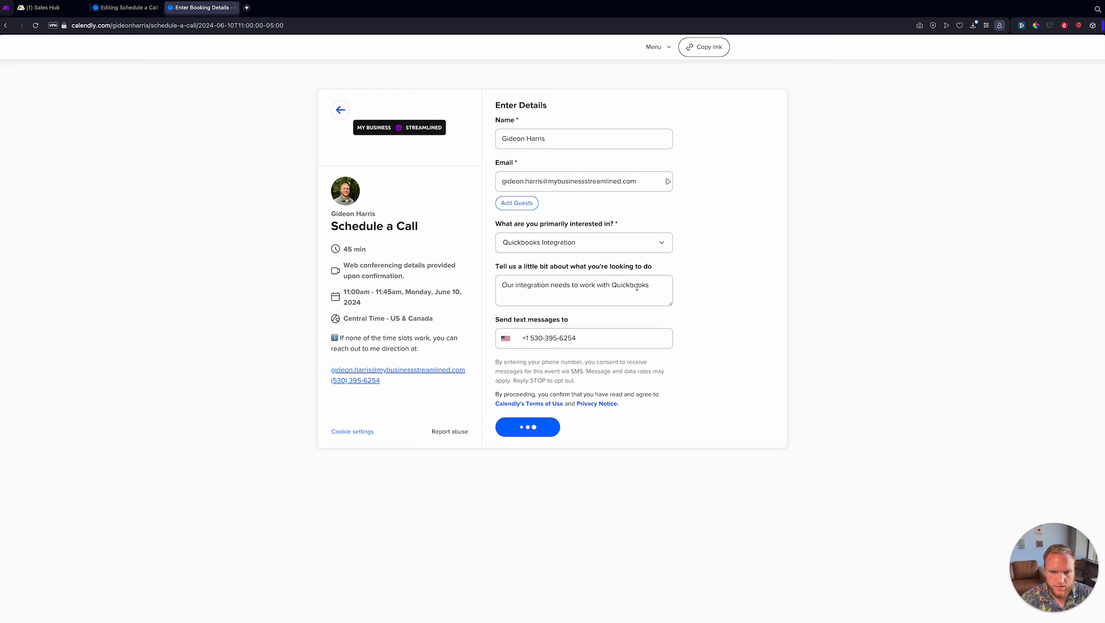
pyautogui.press('super+1')
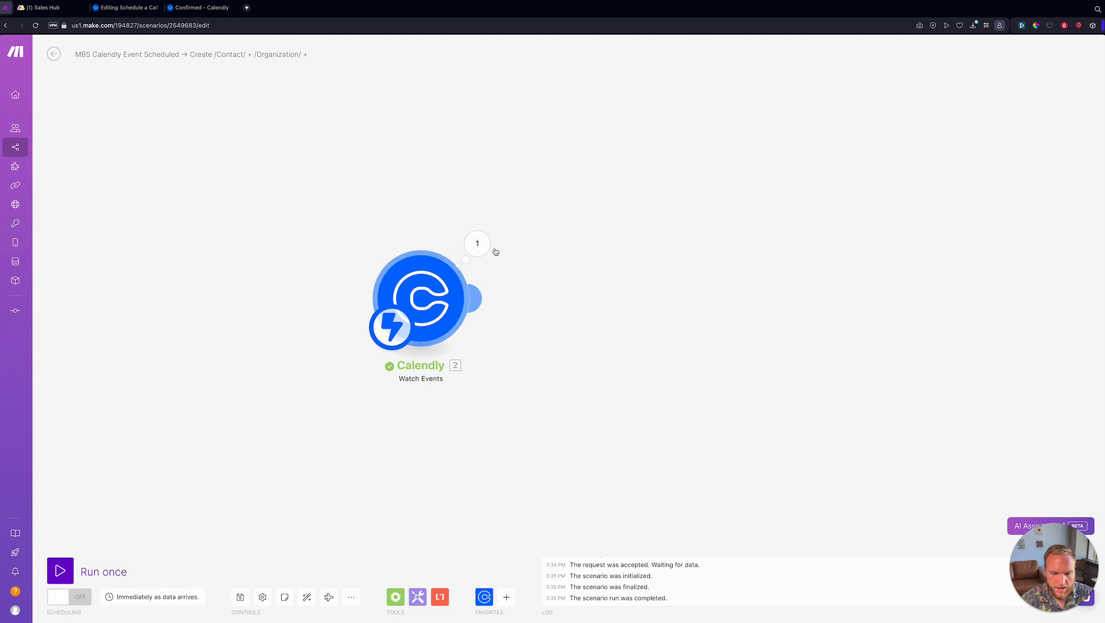
# - Inspect the booking fields captured in the Calendly trigger's Bundle 1 output
pyautogui.click(478, 243)
pyautogui.moveTo(417, 220); pyautogui.dragTo(330, 256)
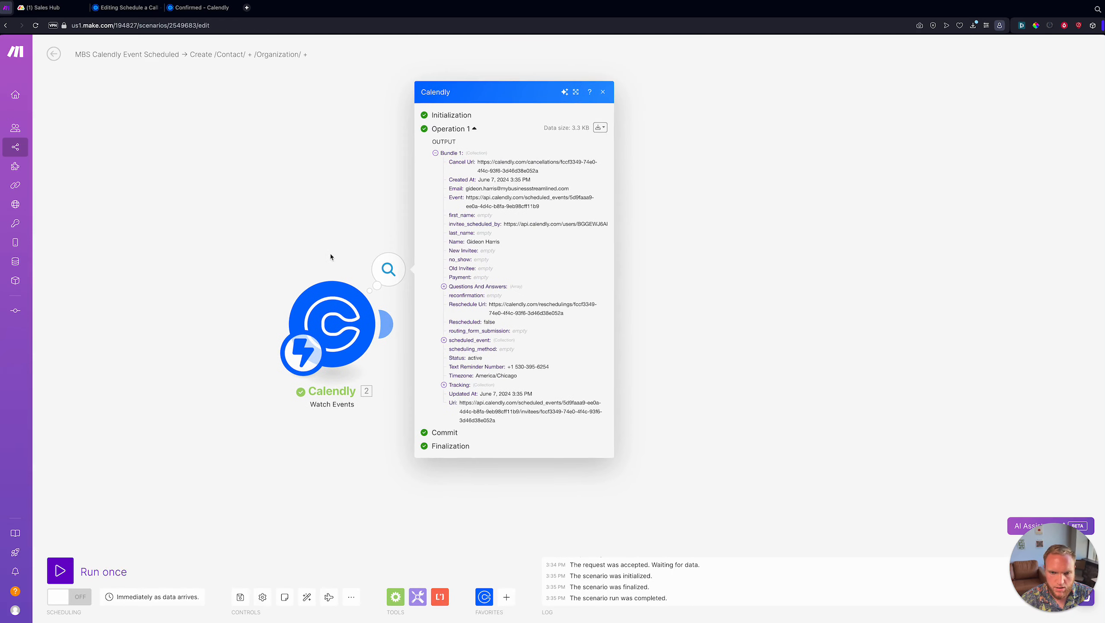
pyautogui.moveTo(451, 162); pyautogui.dragTo(511, 424)
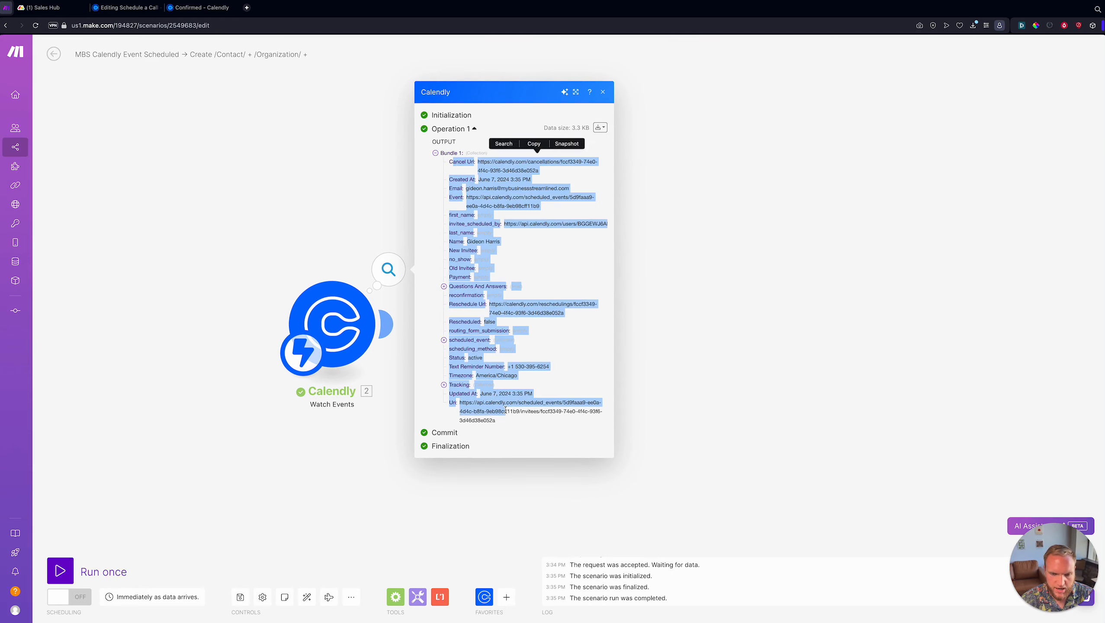
pyautogui.click(511, 425)
pyautogui.moveTo(311, 393); pyautogui.dragTo(242, 429)
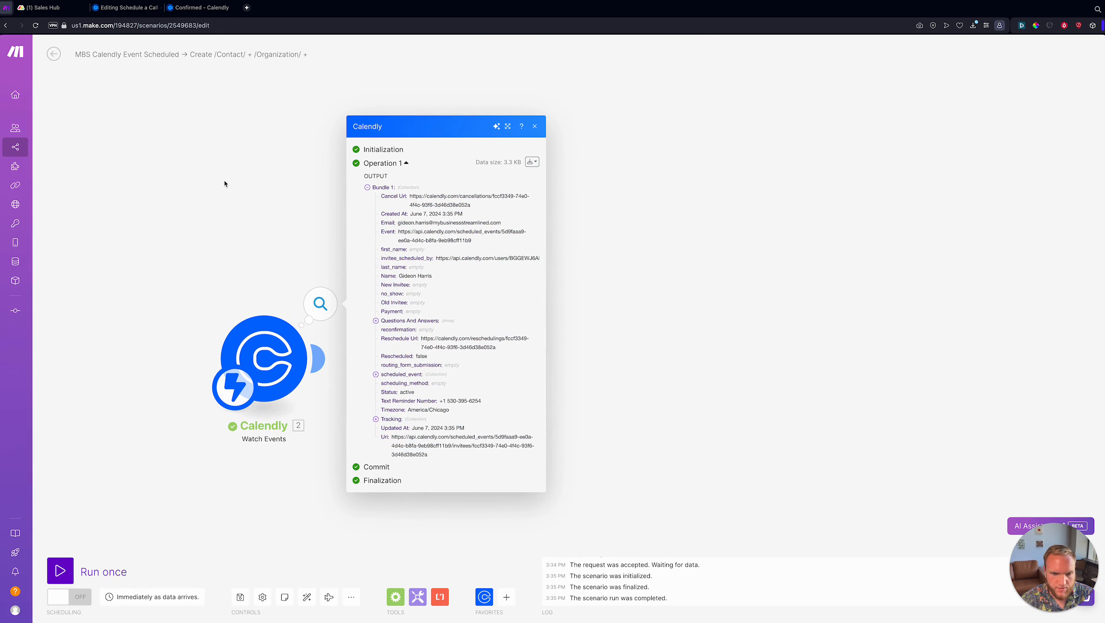
pyautogui.click(452, 529)
pyautogui.moveTo(402, 482); pyautogui.dragTo(424, 468)
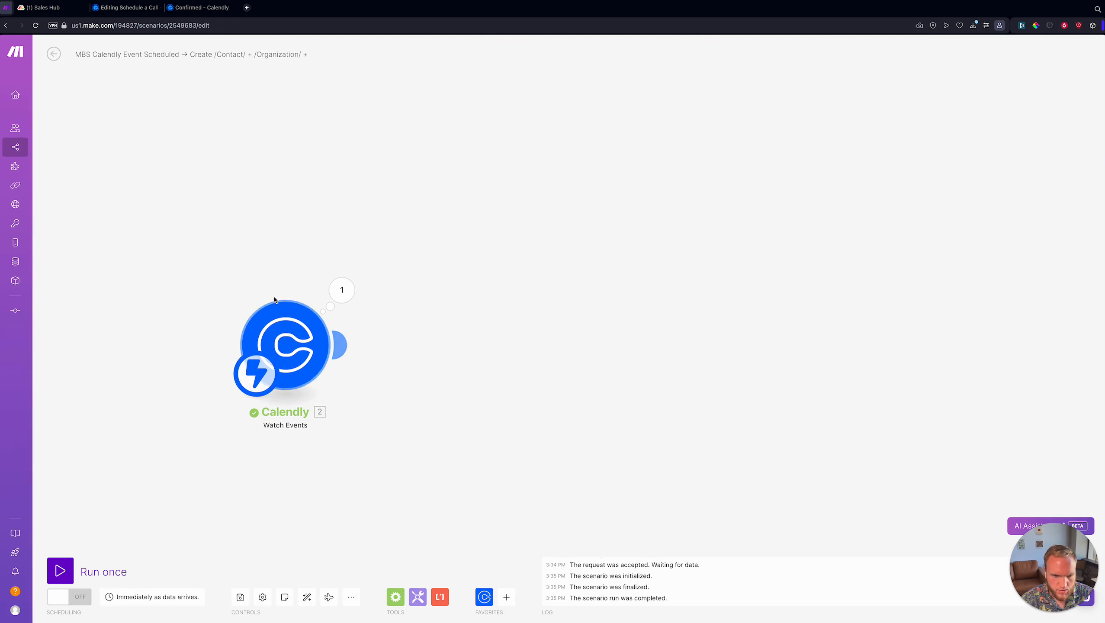
# - Bring up the Tools module list, rechecking the Calendly output along the way
pyautogui.click(417, 596)
pyautogui.scroll(-1, 478, 502)
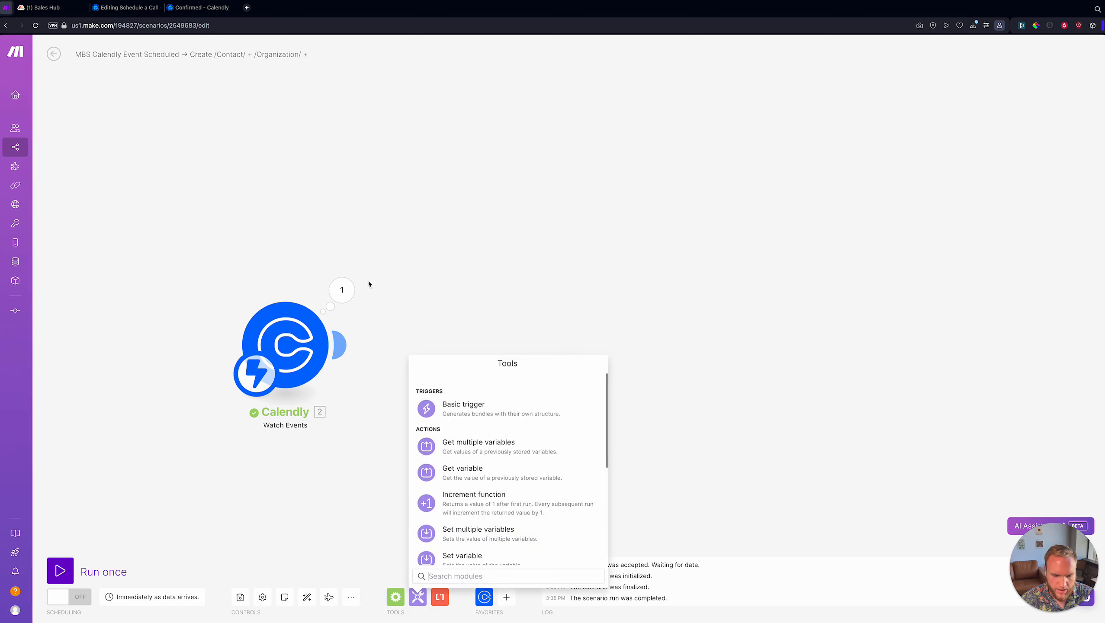
pyautogui.click(341, 290)
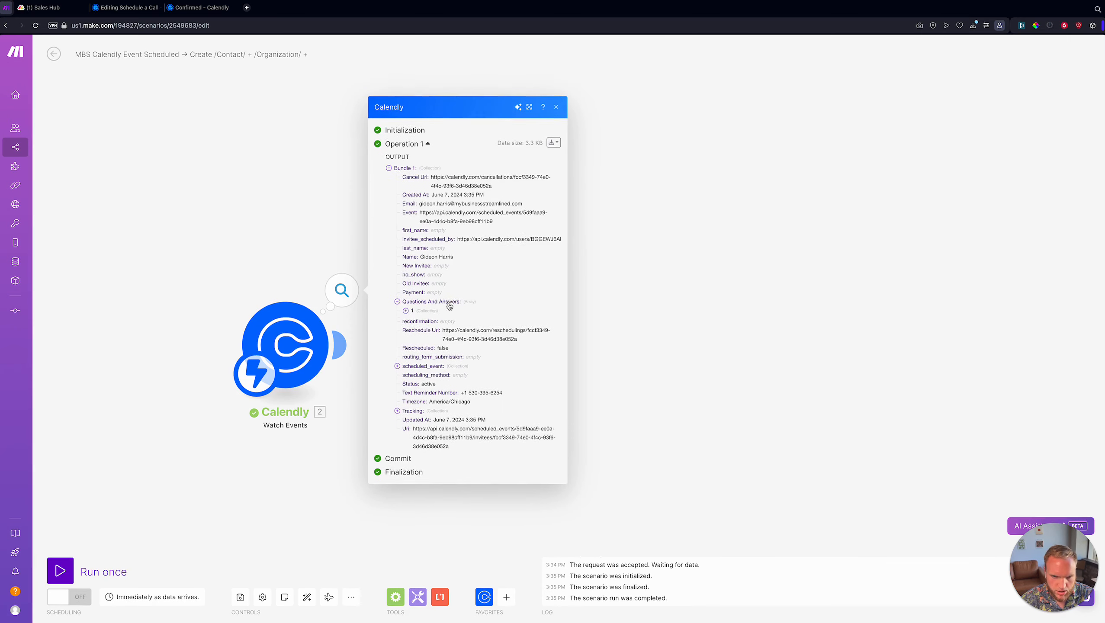
pyautogui.click(303, 219)
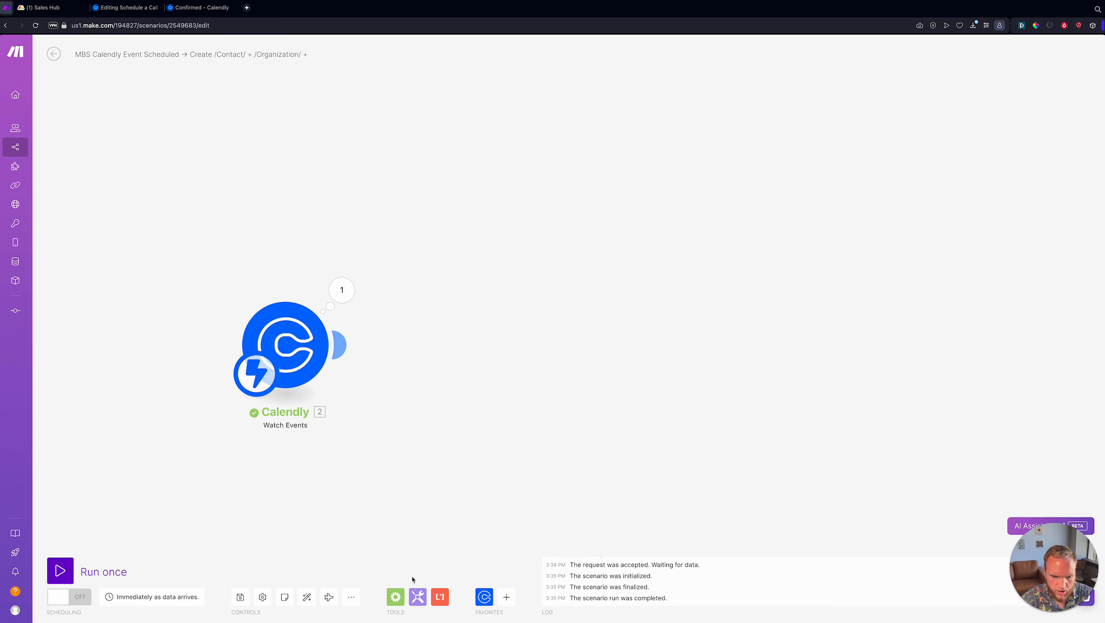
pyautogui.click(418, 596)
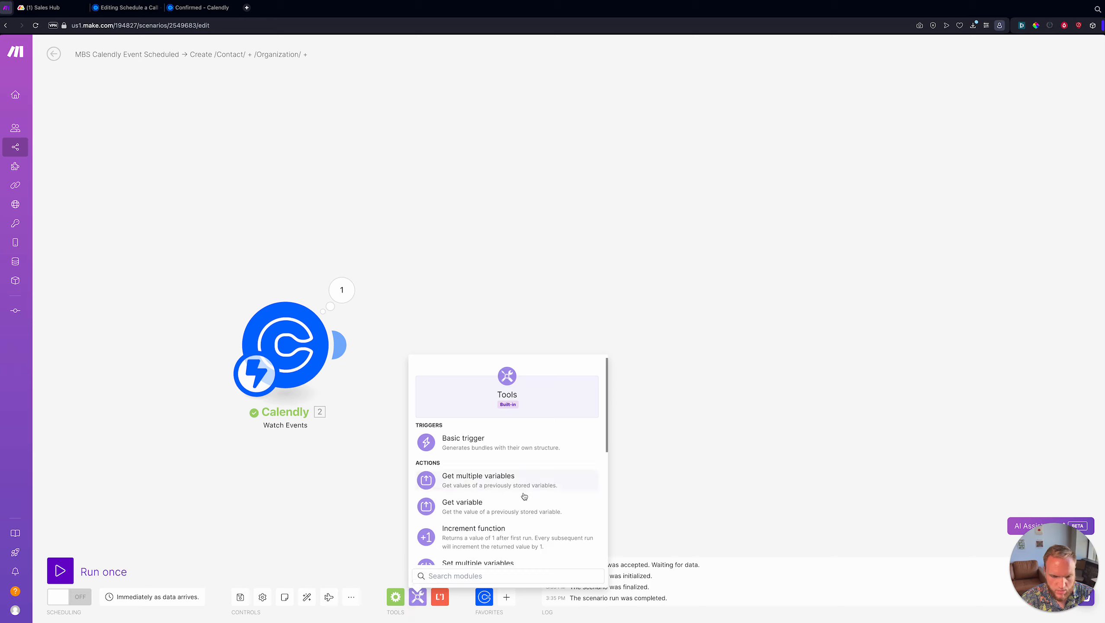
# - Add a Set multiple variables module and start its first variable entry
pyautogui.write('set variables')
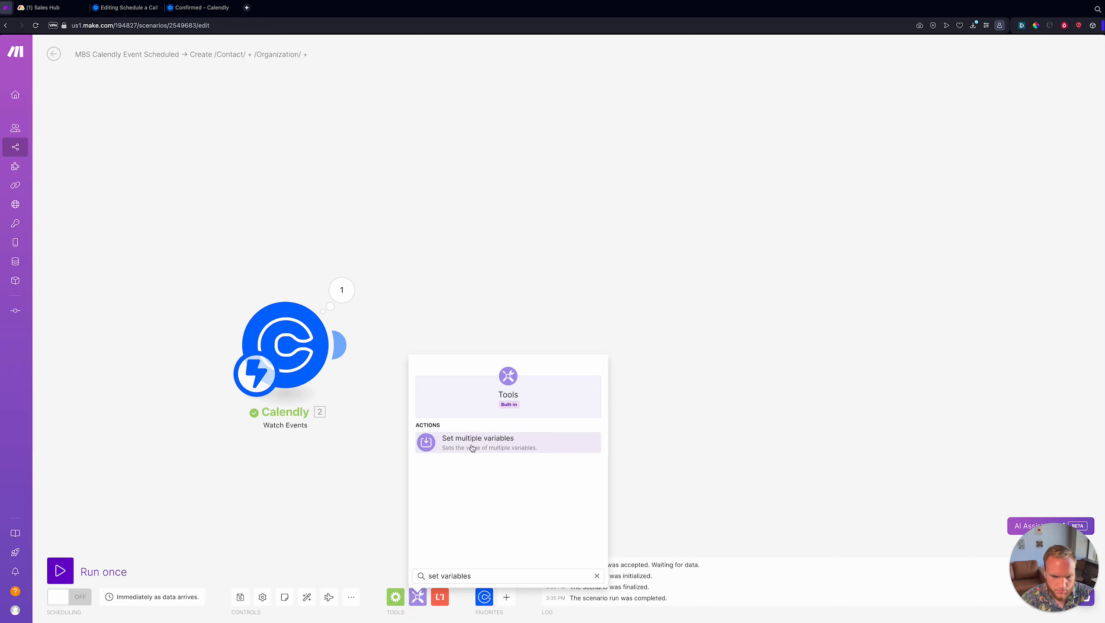
pyautogui.click(472, 448)
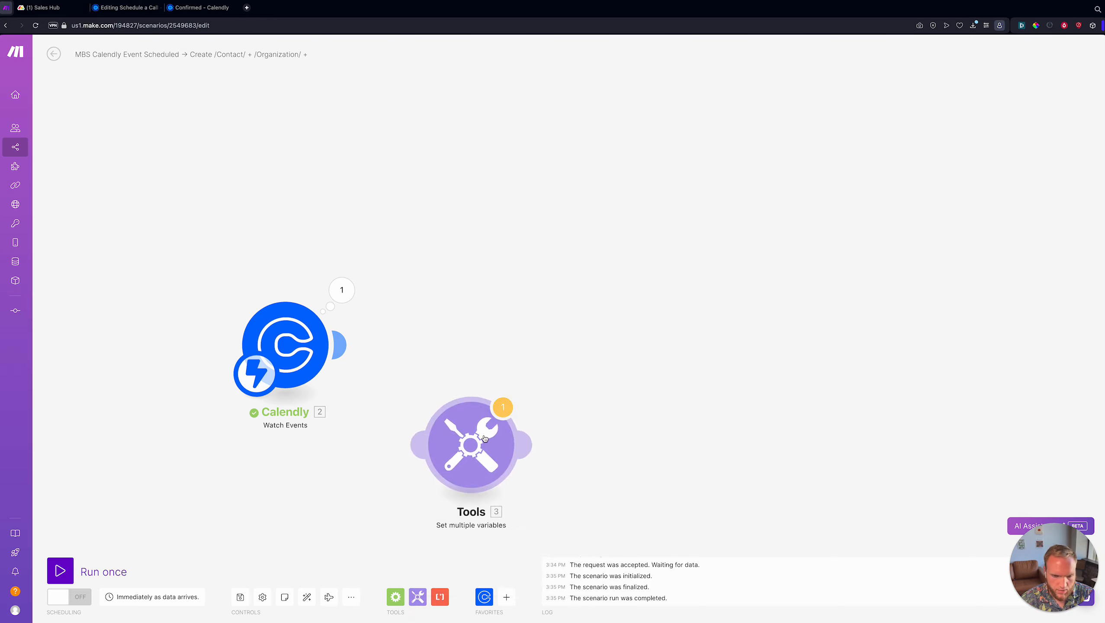
pyautogui.click(531, 269)
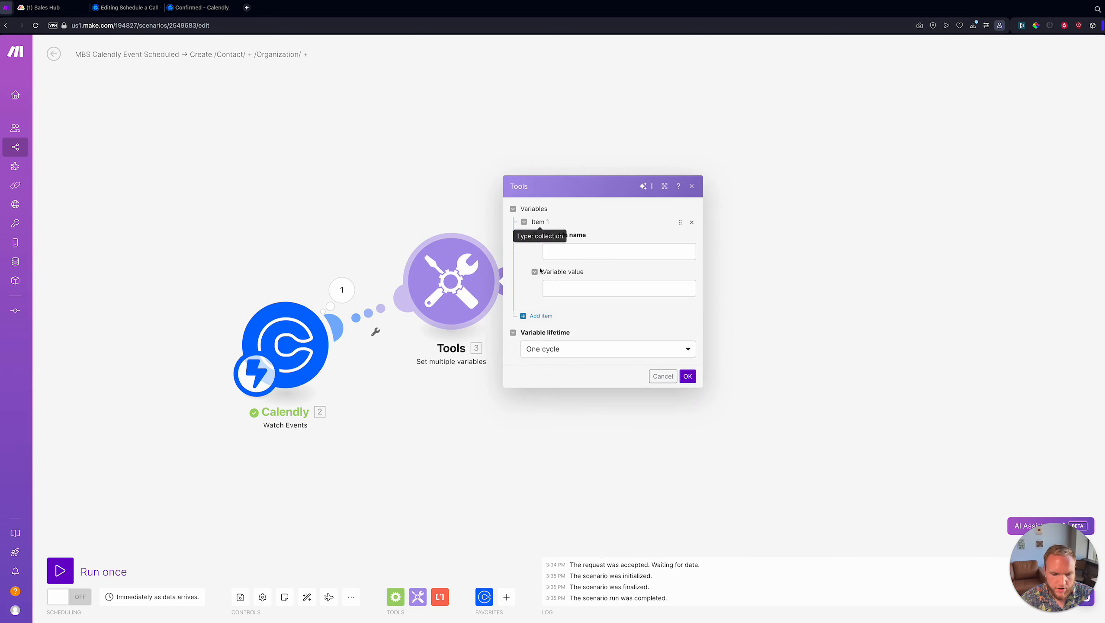
pyautogui.click(601, 253)
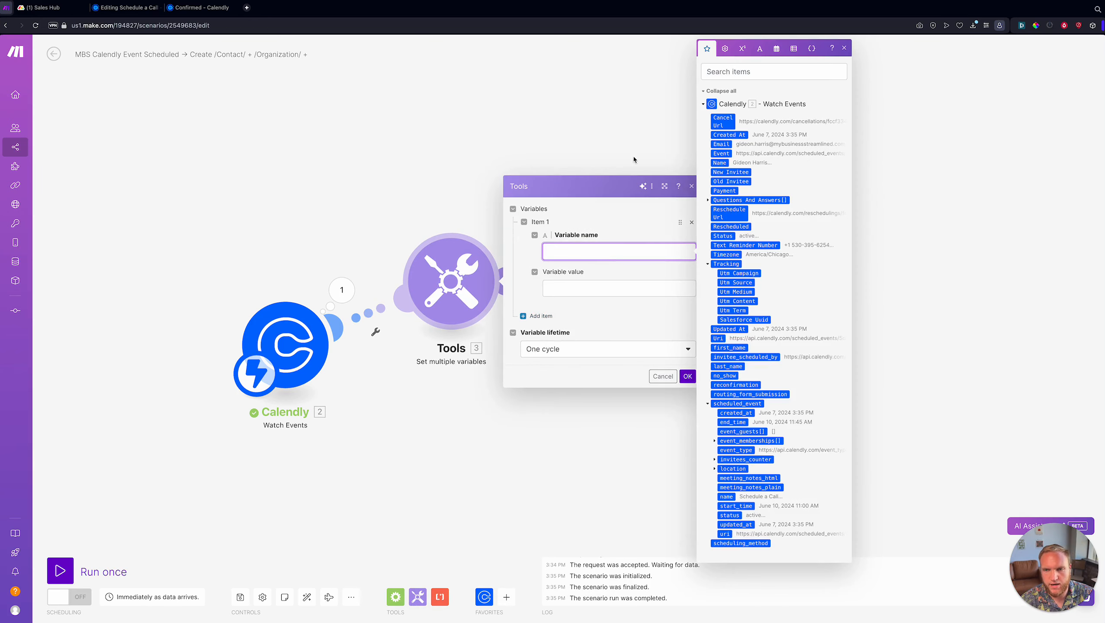
# - Check the Calendly booking form's interest options, keeping Quickbooks Integration selected
pyautogui.hotkey('ctrl', 'Tab')
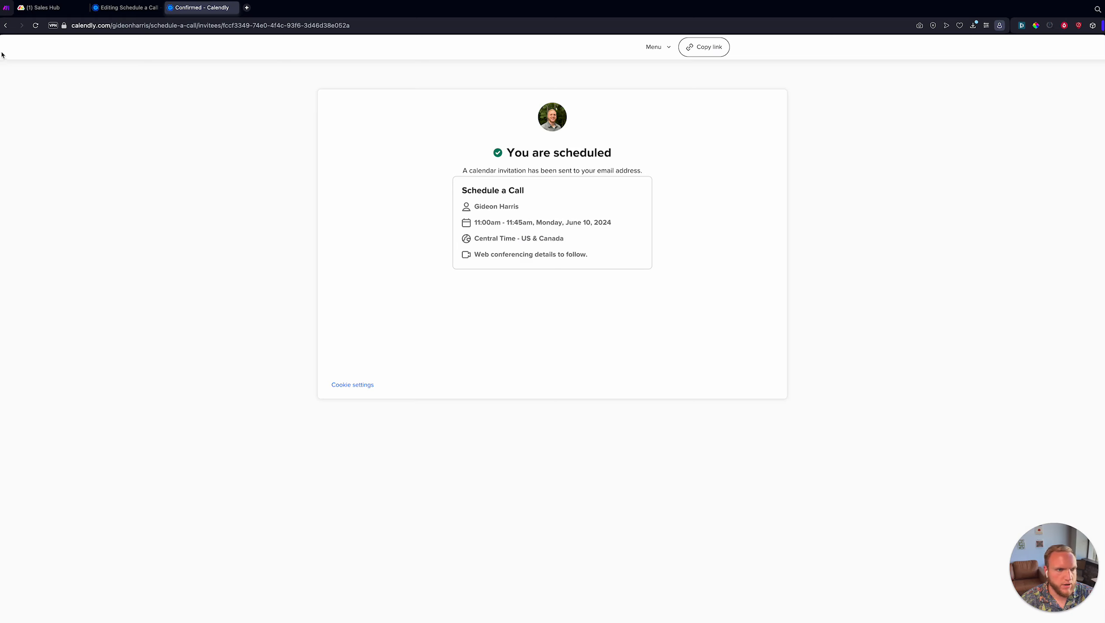
pyautogui.click(5, 25)
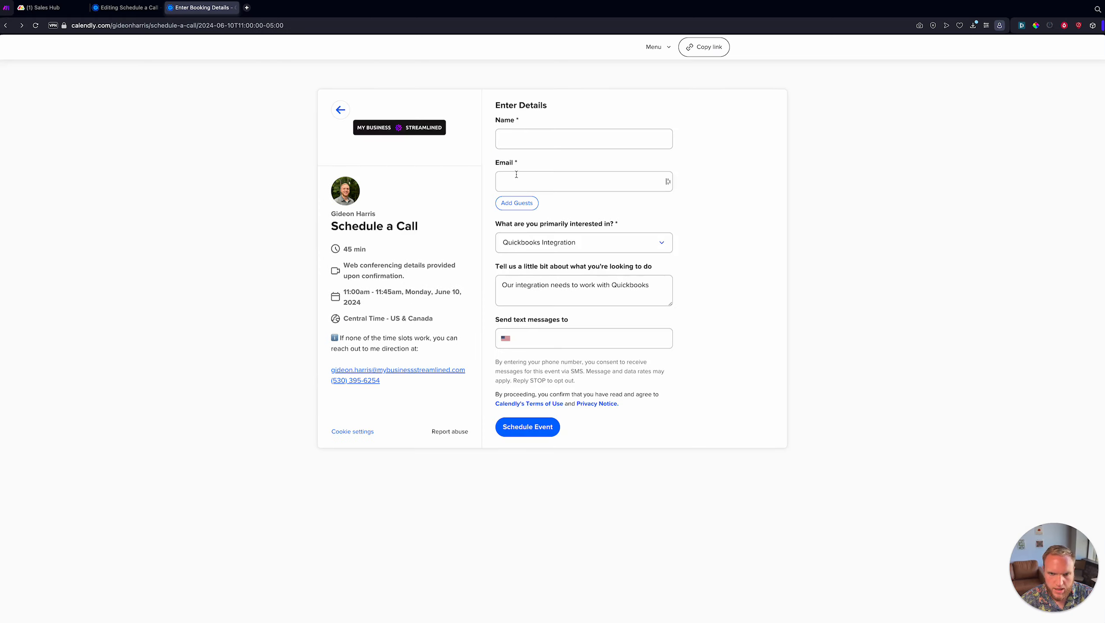
pyautogui.click(546, 244)
pyautogui.click(556, 238)
pyautogui.click(7, 7)
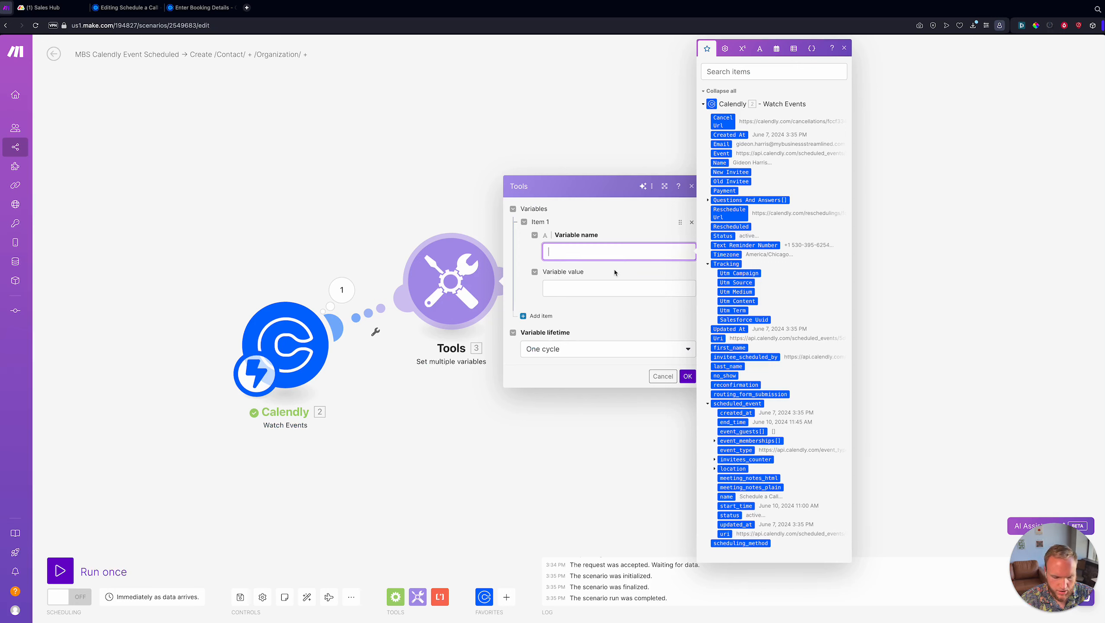
# - Name the first three variables contactName, contactEmail and contactPhone
pyautogui.write('contactName')
pyautogui.press('Tab')
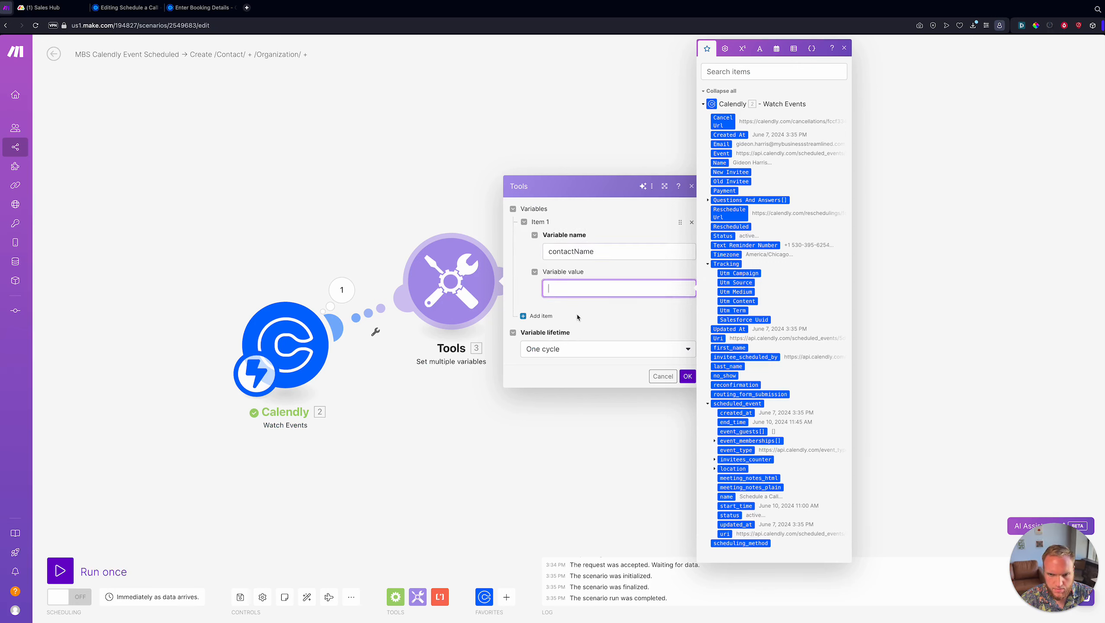
pyautogui.click(536, 316)
pyautogui.click(610, 298)
pyautogui.write('contact')
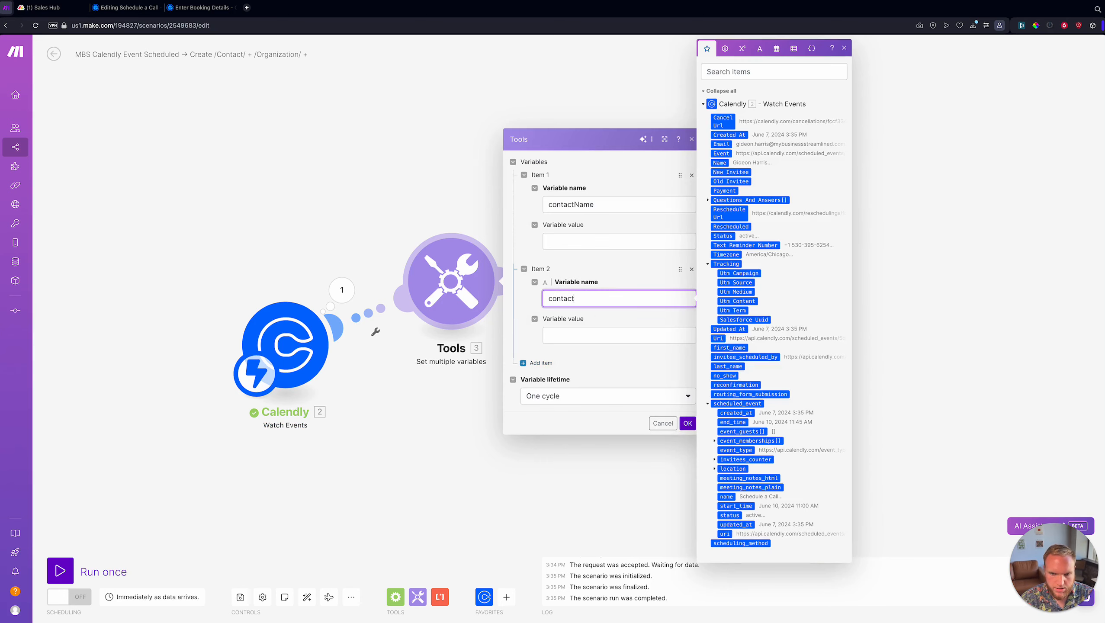
pyautogui.write('Email')
pyautogui.press('Tab')
pyautogui.click(542, 362)
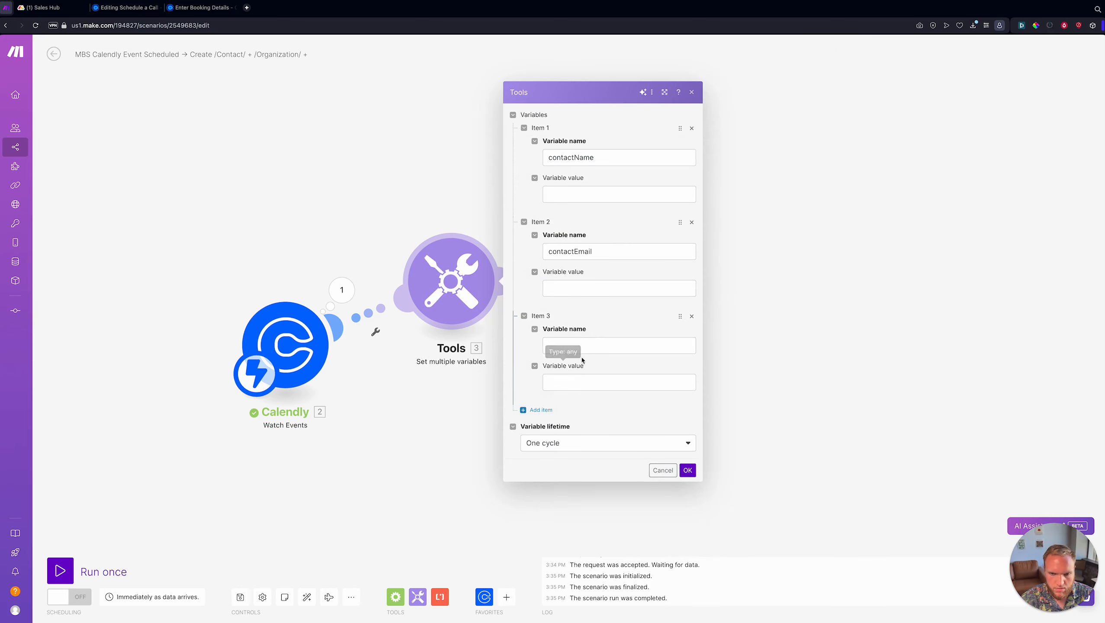
pyautogui.click(586, 347)
pyautogui.write('contactPhone')
pyautogui.press('Tab')
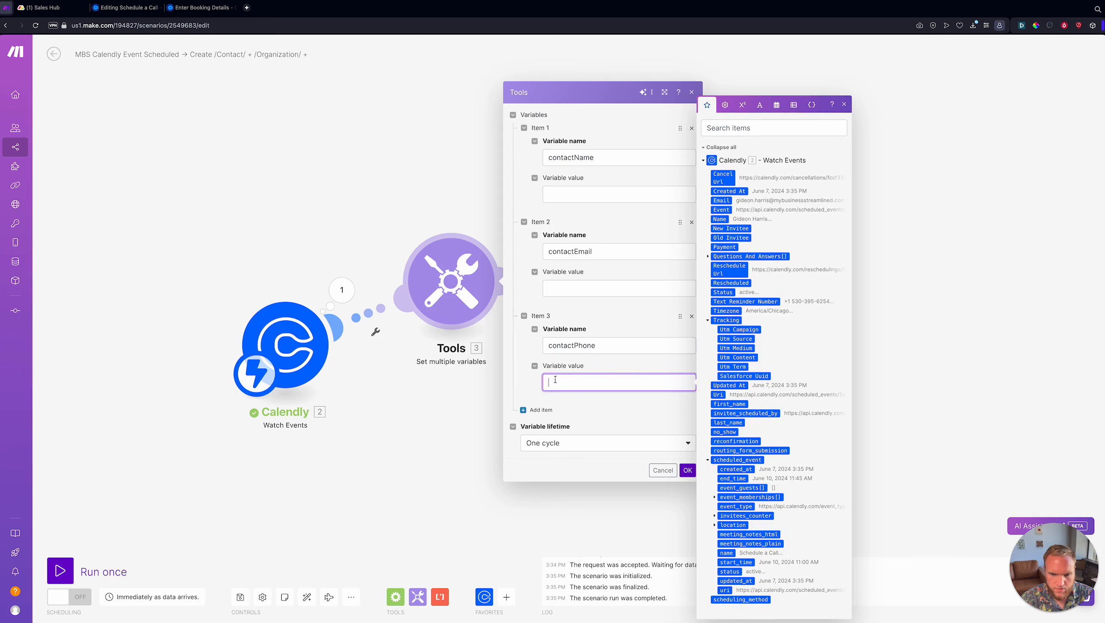
# - Add the fourth and fifth variables, interestedServices and comments
pyautogui.click(542, 410)
pyautogui.click(603, 399)
pyautogui.write('i')
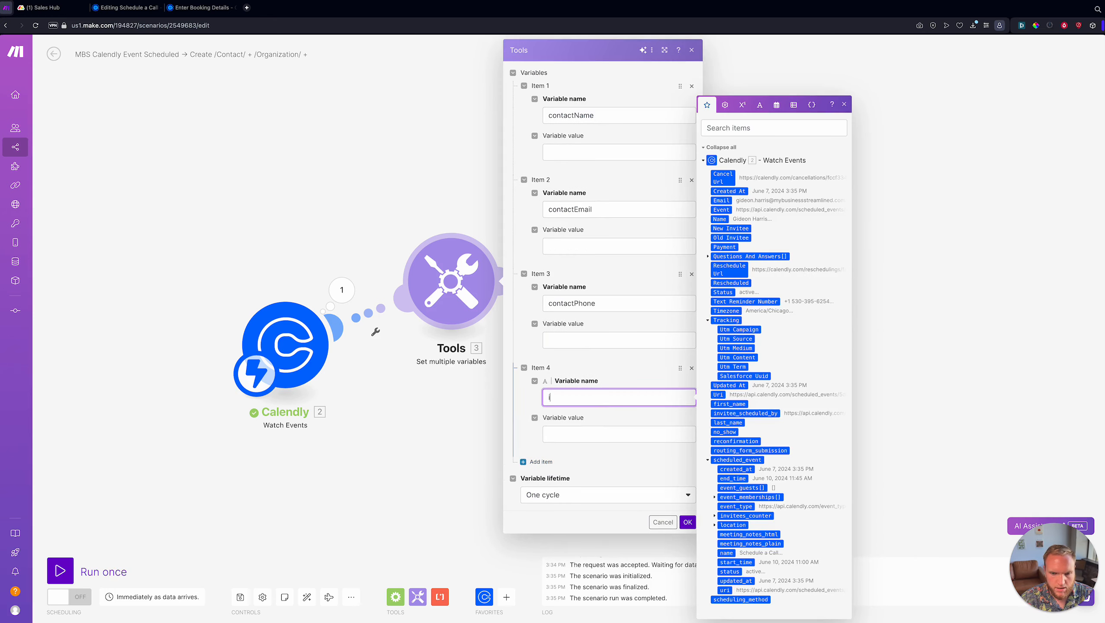
pyautogui.write('nteste')
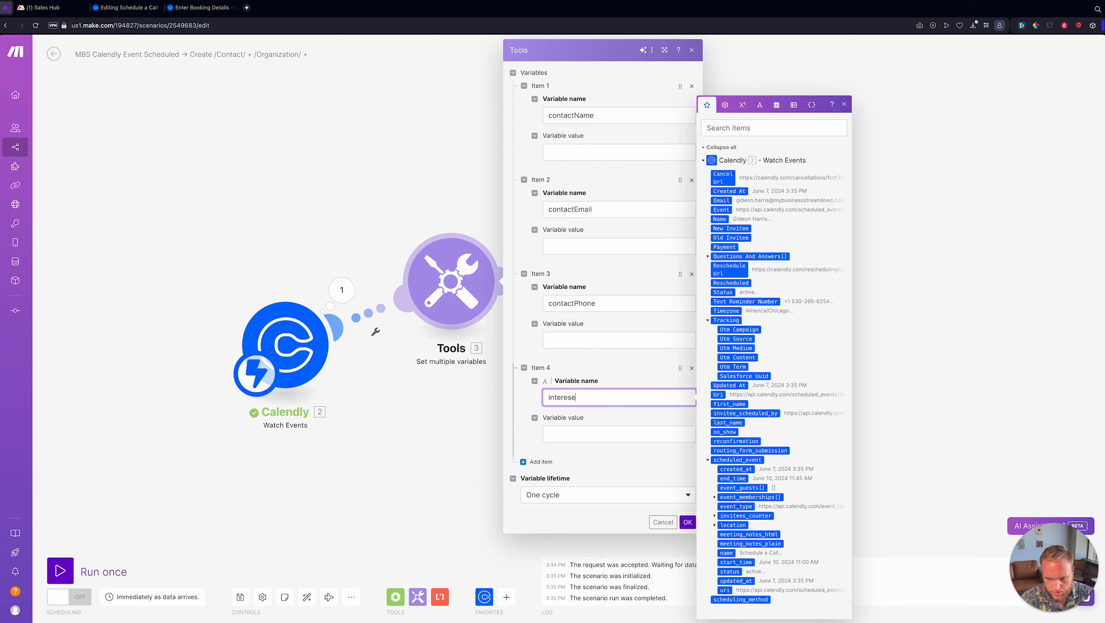
pyautogui.press('BackSpace')
pyautogui.write('tedServic')
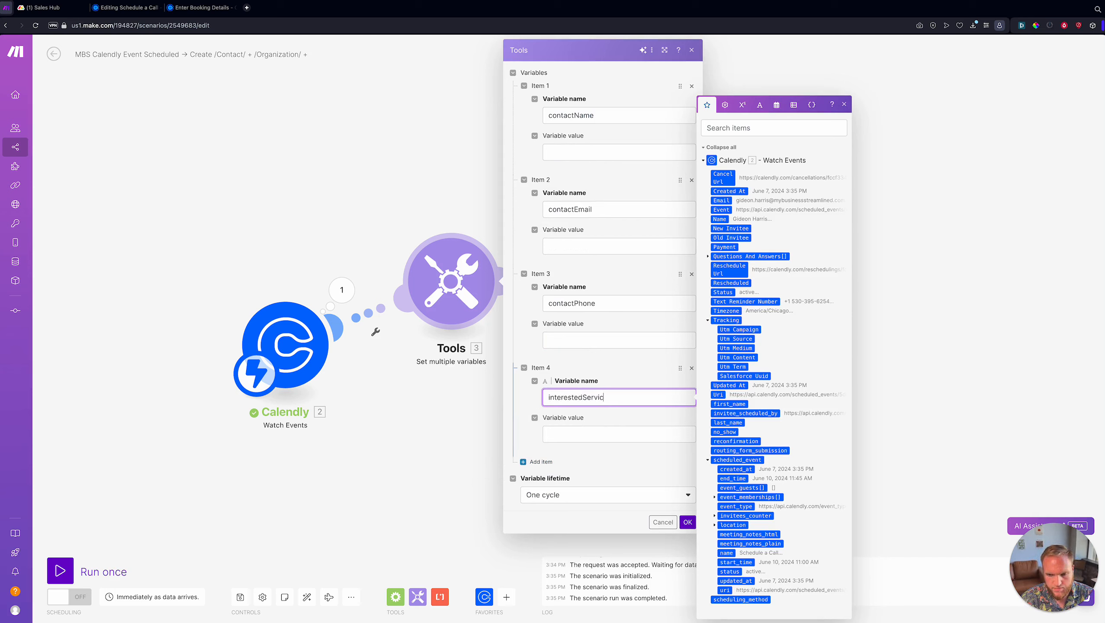
pyautogui.write('es')
pyautogui.press('Tab')
pyautogui.click(541, 462)
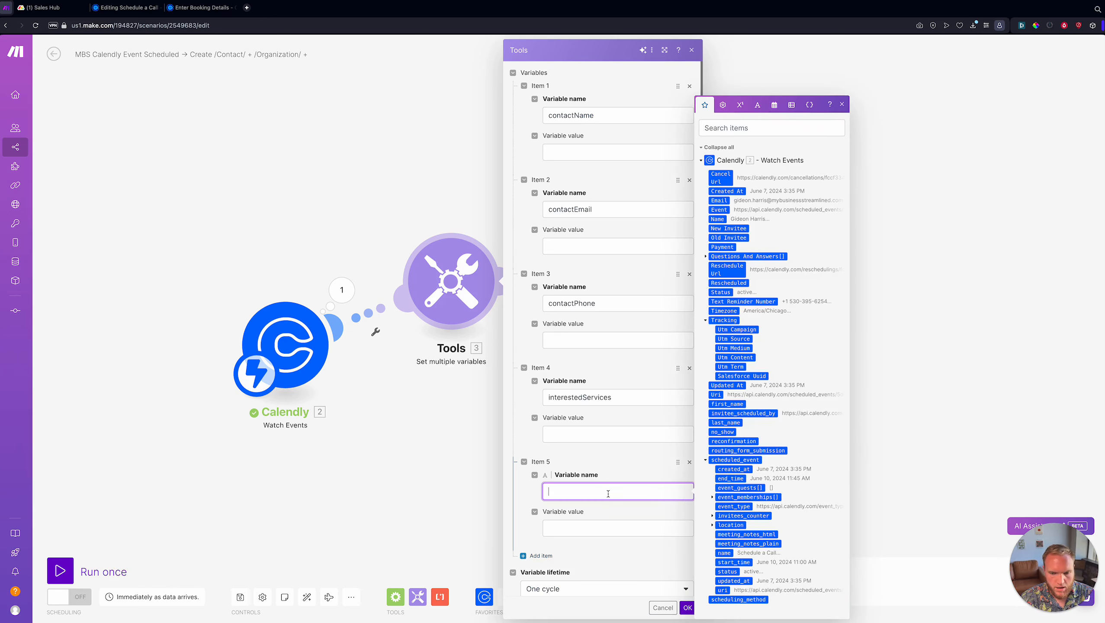
pyautogui.write('comments')
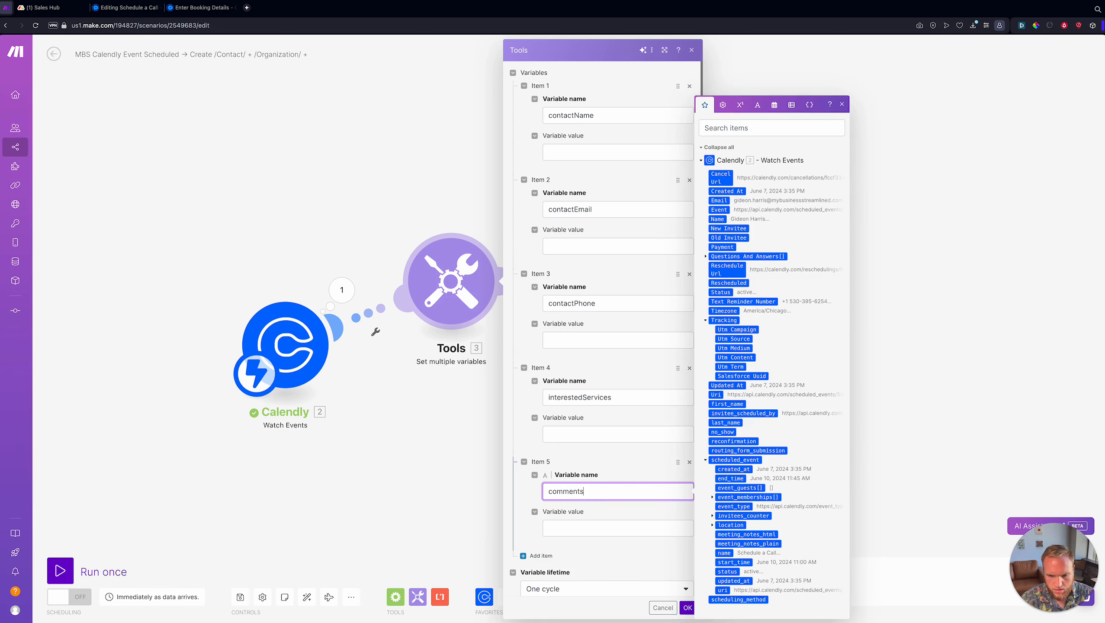
pyautogui.press('Tab')
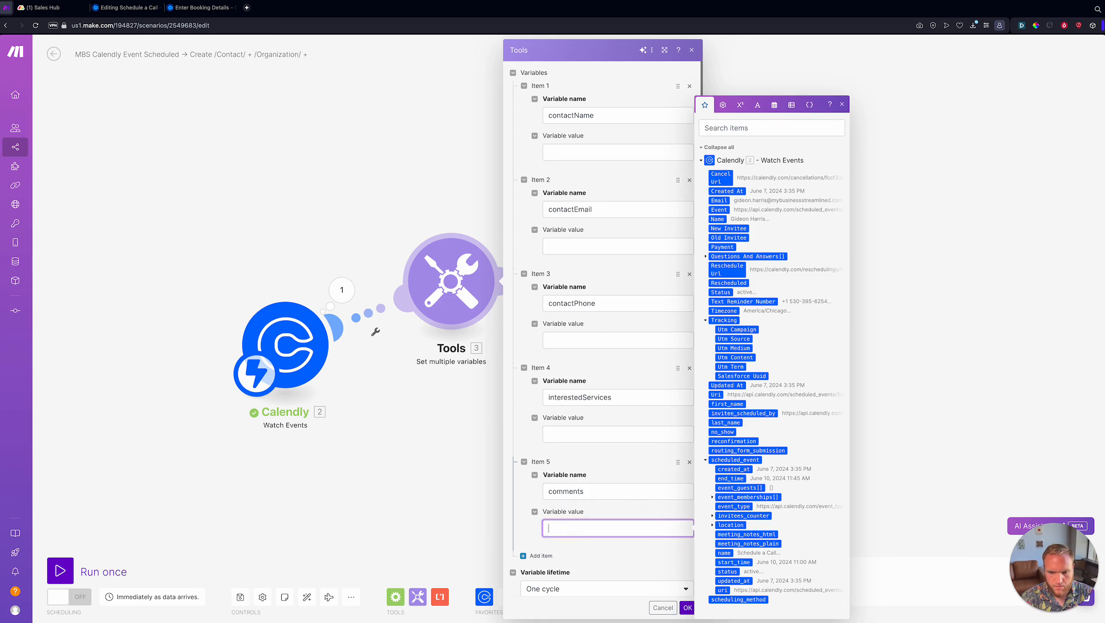
# - Add a sixth variable named scheduledMeetingDate
pyautogui.click(541, 555)
pyautogui.scroll(-2, 619, 502)
pyautogui.click(649, 486)
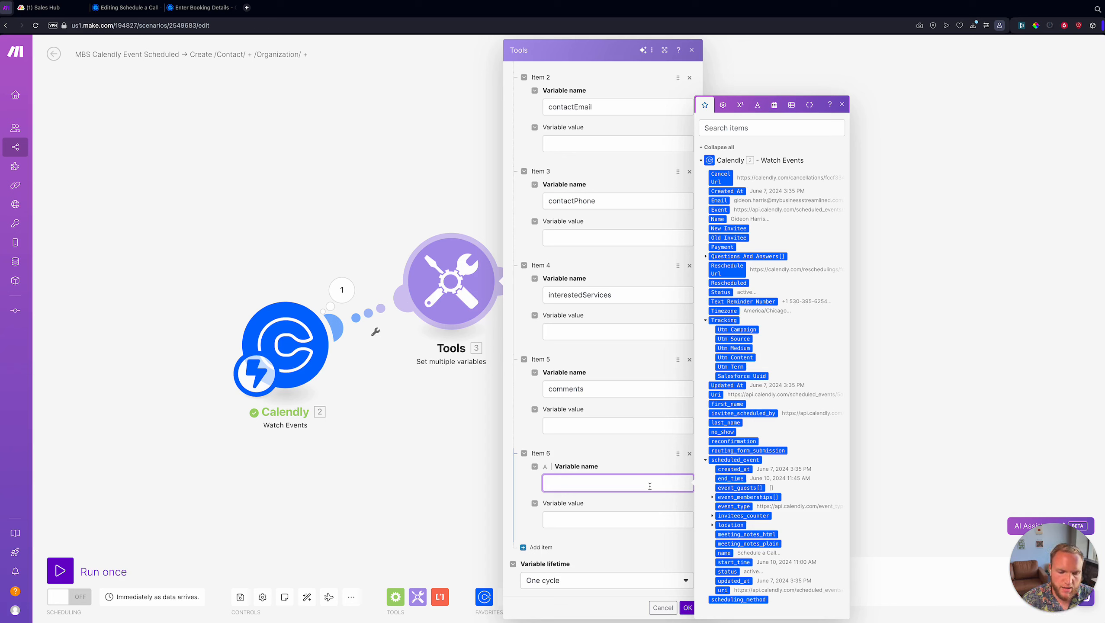
pyautogui.write('sche')
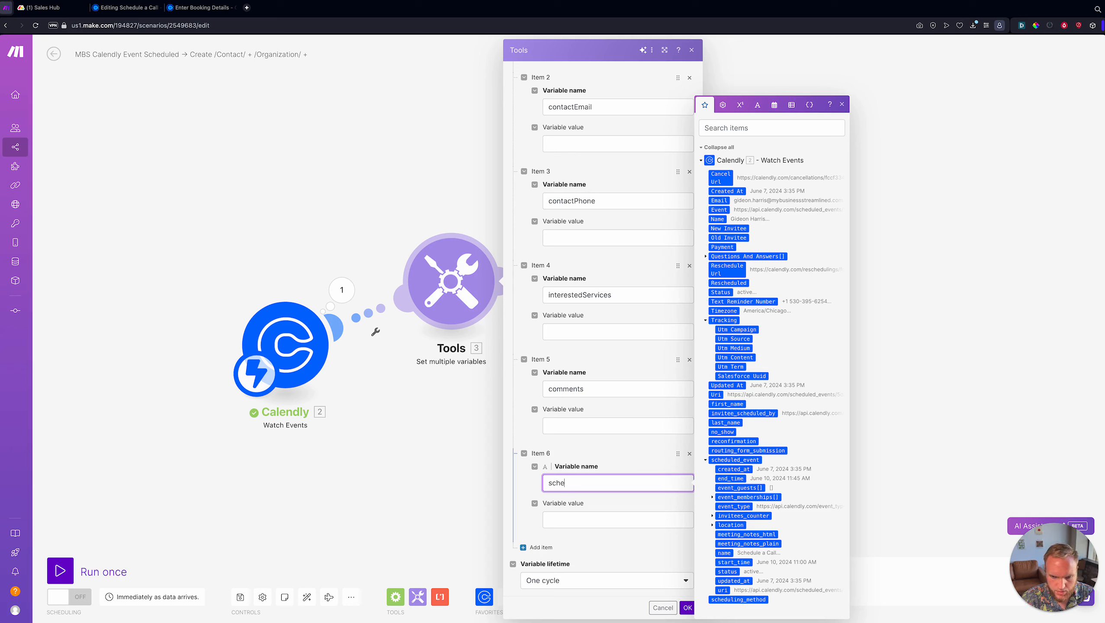
pyautogui.write('duledMeetingDate')
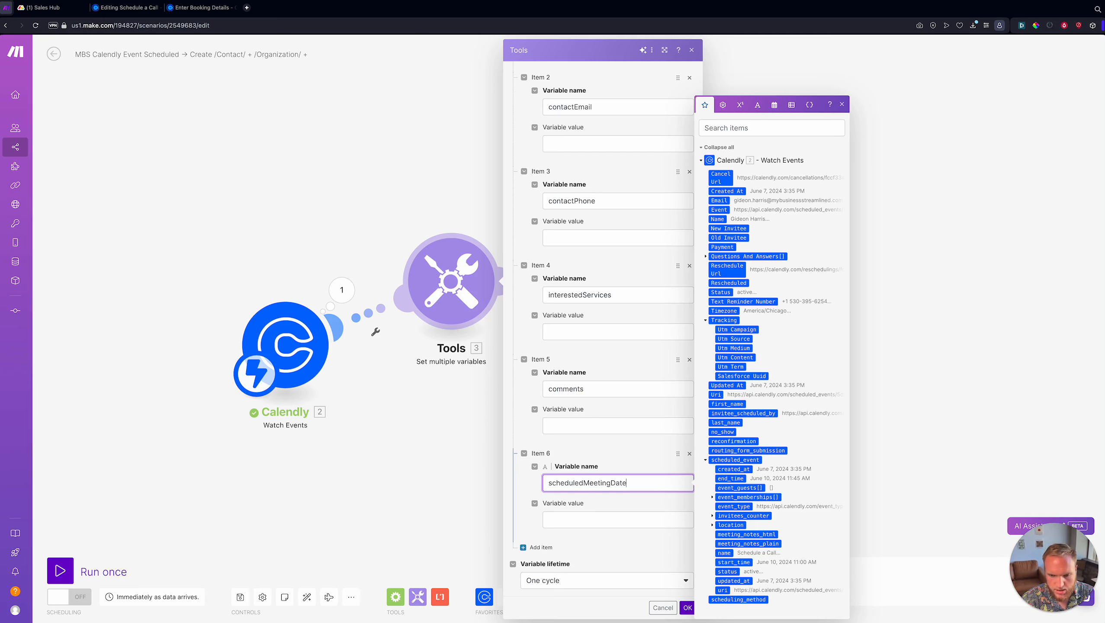
pyautogui.press('Tab')
pyautogui.click(624, 419)
pyautogui.scroll(1, 625, 419)
pyautogui.scroll(-1, 624, 419)
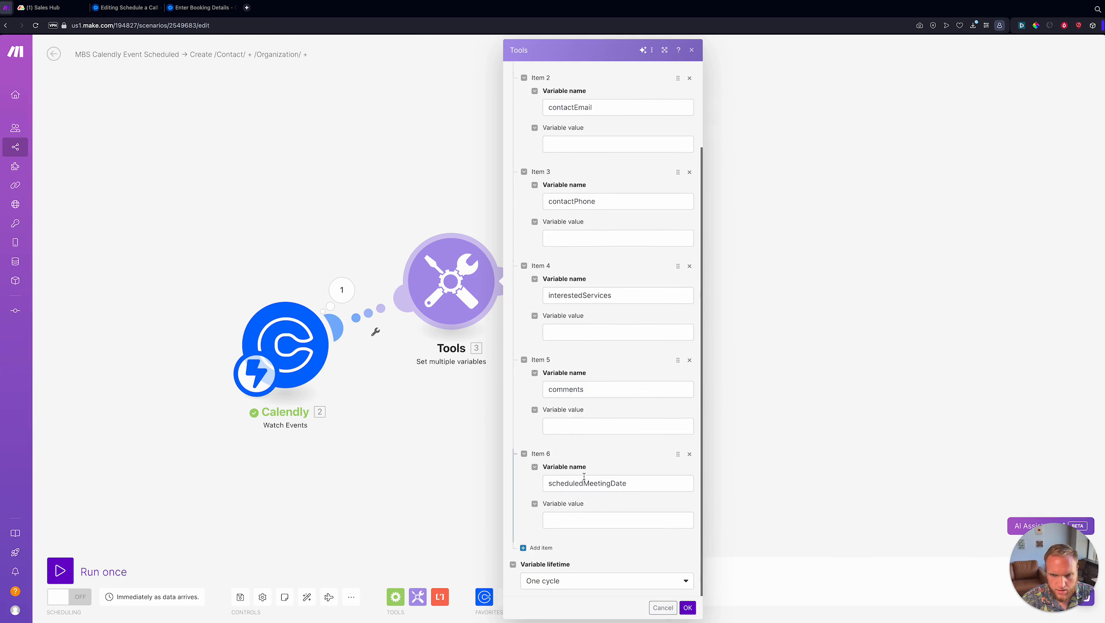
pyautogui.scroll(3, 584, 476)
pyautogui.click(601, 152)
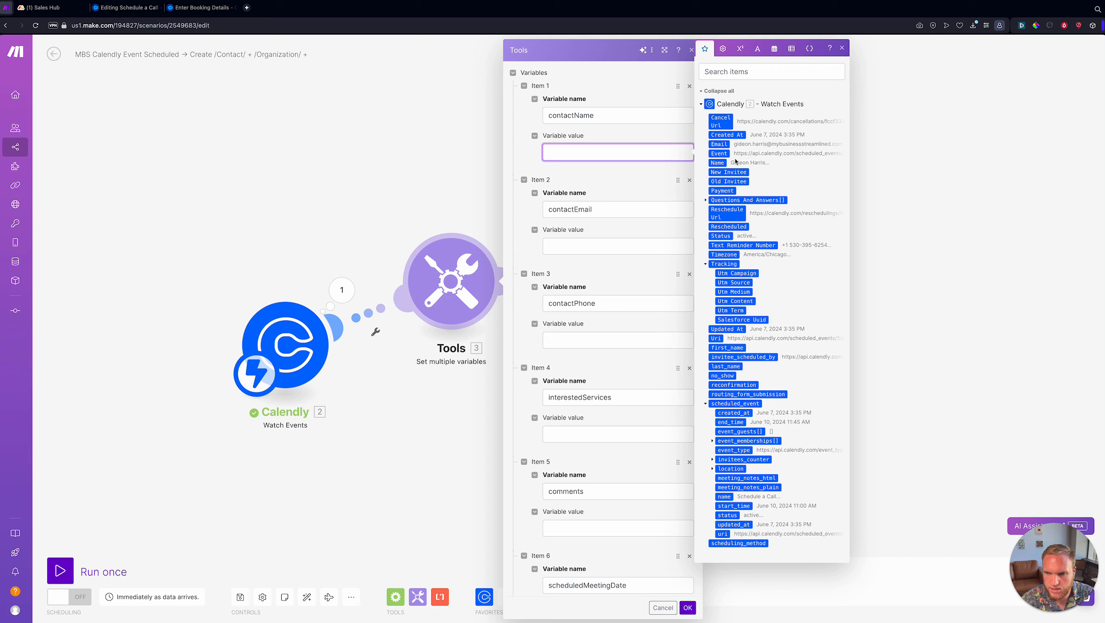
# - Map 2. Name, 2. Email and 2. Text Reminder Number into contactName, contactEmail, contactPhone, then save
pyautogui.click(719, 163)
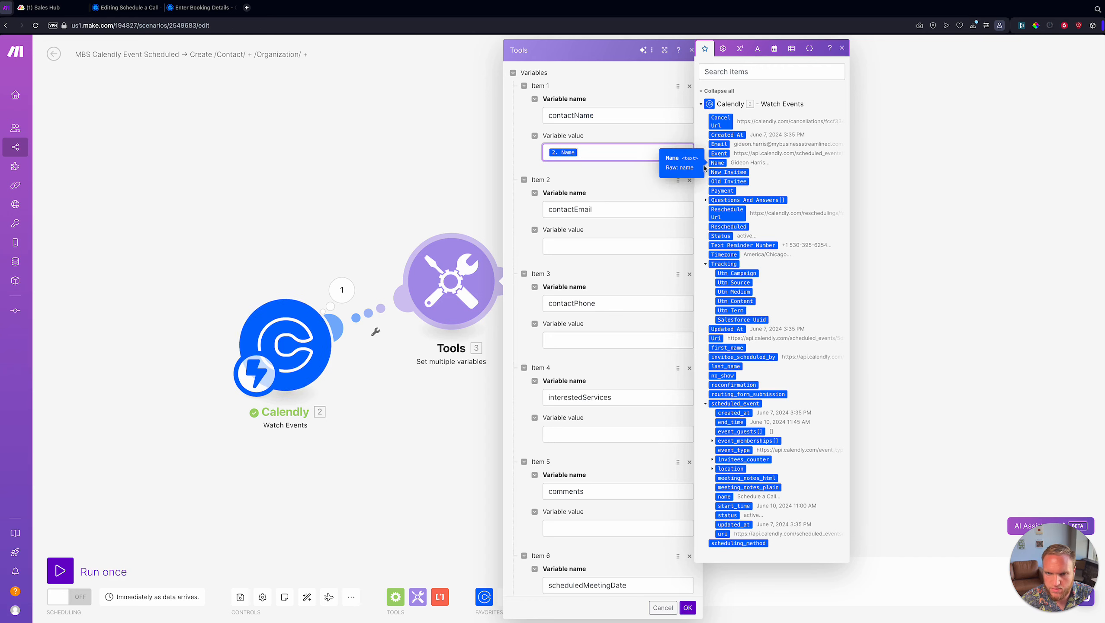
pyautogui.click(616, 246)
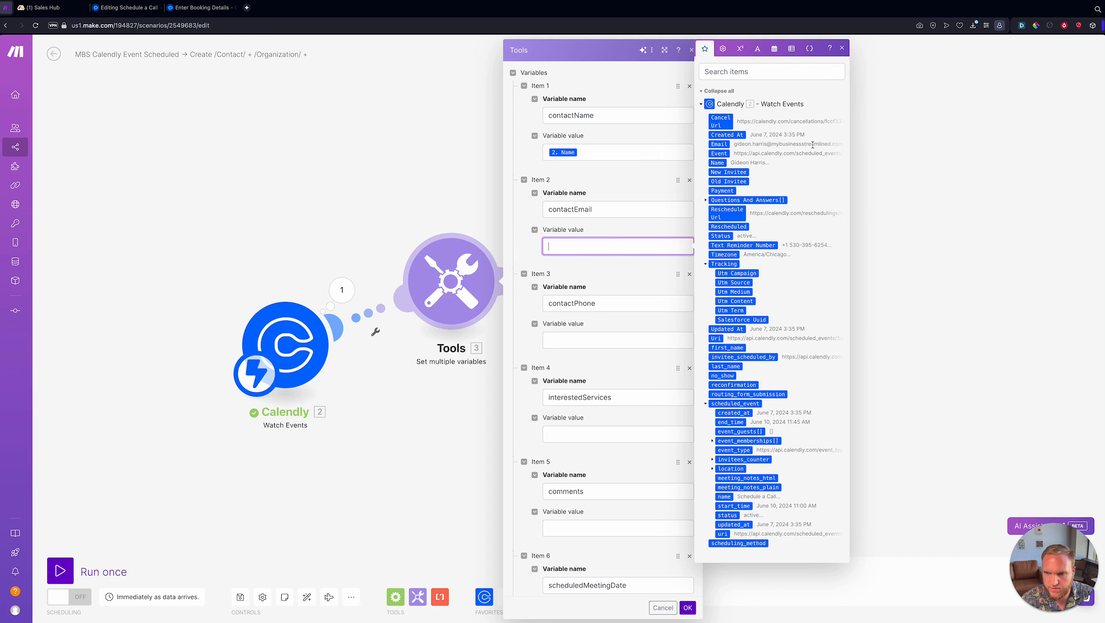
pyautogui.click(721, 145)
pyautogui.click(581, 340)
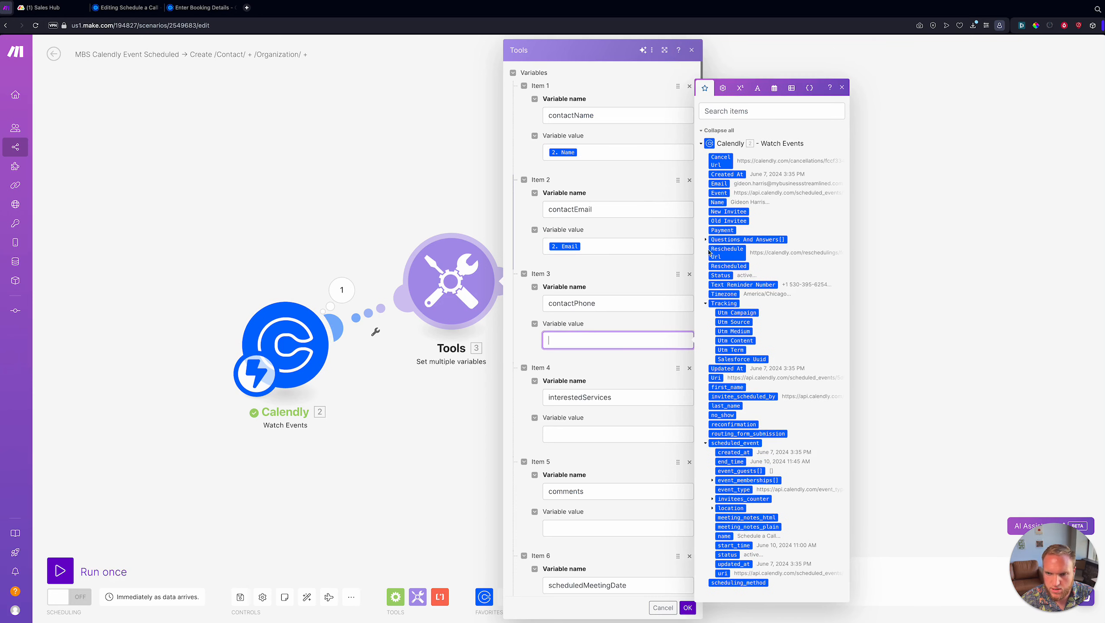
pyautogui.click(705, 240)
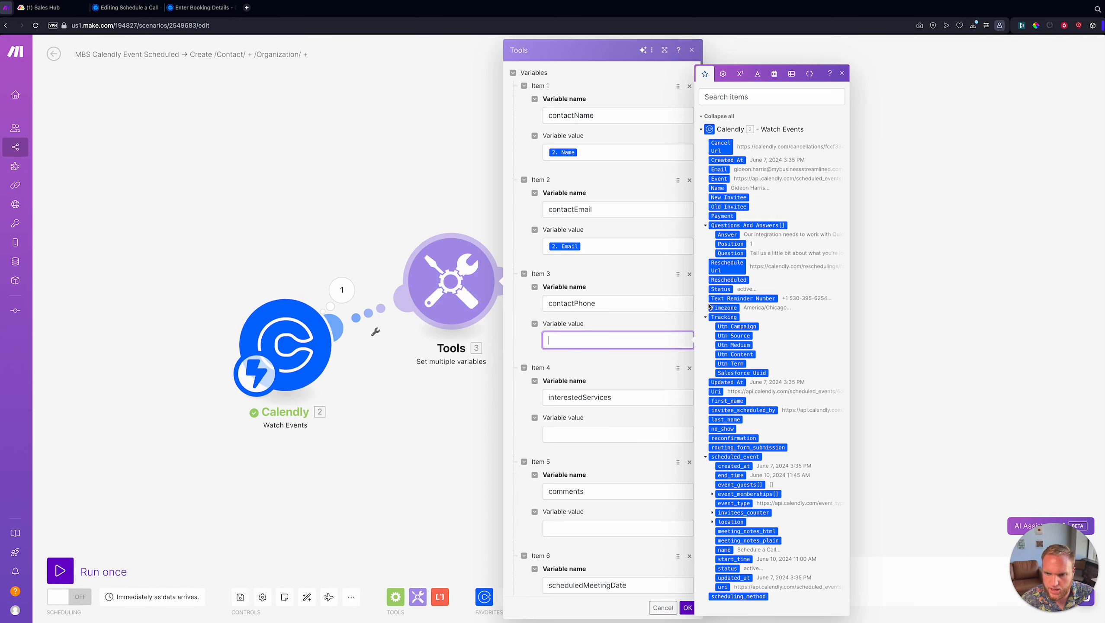
pyautogui.click(761, 298)
pyautogui.scroll(-3, 619, 332)
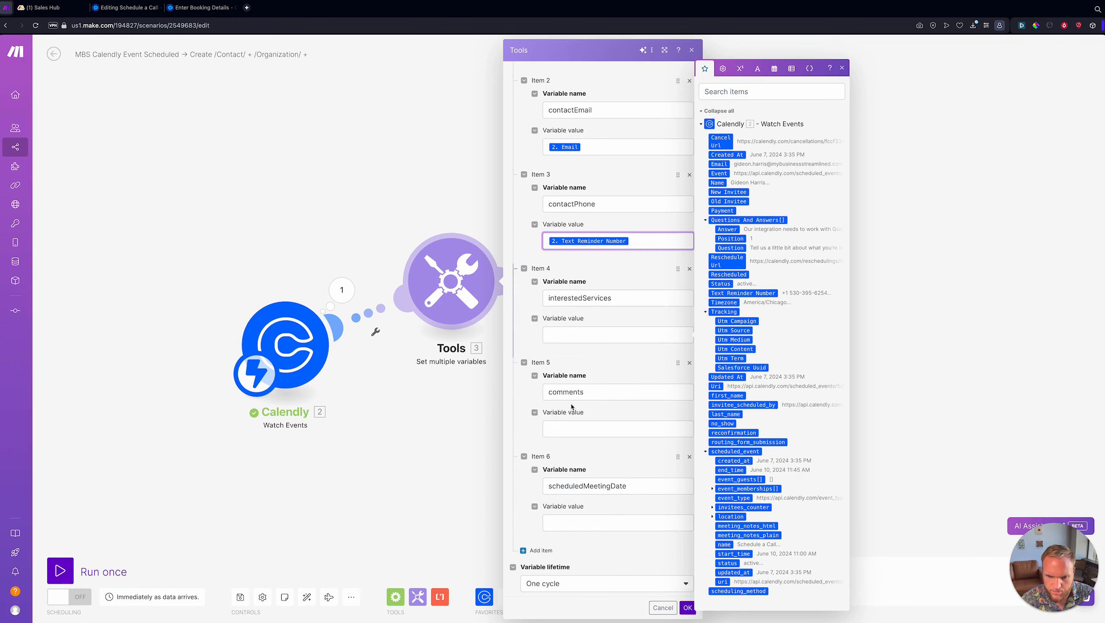
pyautogui.click(626, 333)
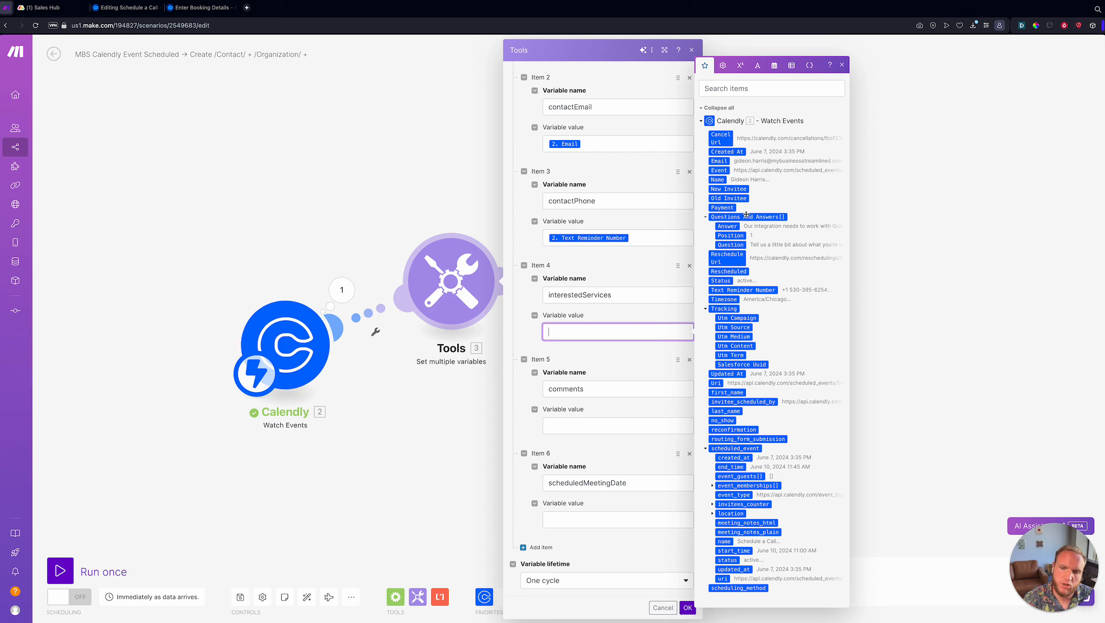
pyautogui.click(605, 322)
pyautogui.click(690, 607)
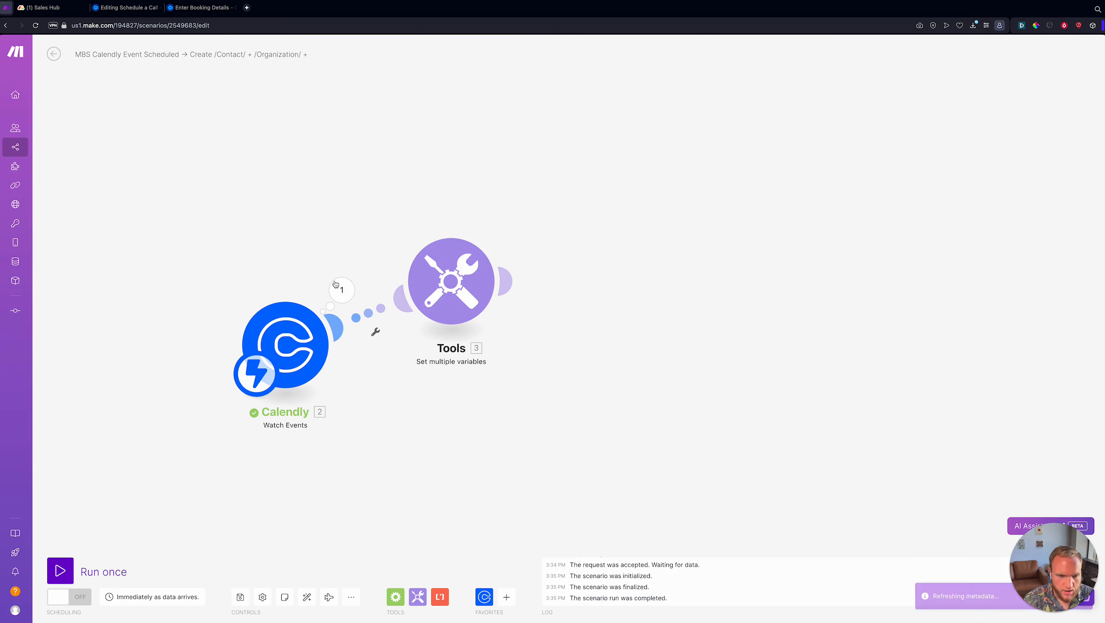
# - Inspect the Calendly output's Questions And Answers, finding the Quickbooks Integration answer
pyautogui.click(341, 290)
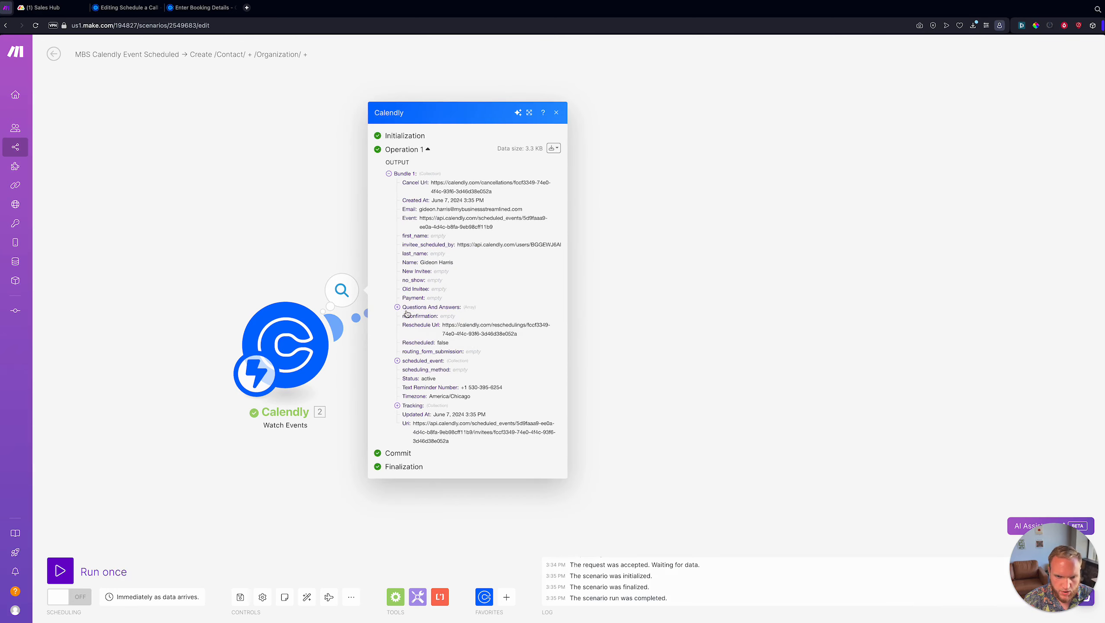
pyautogui.click(405, 307)
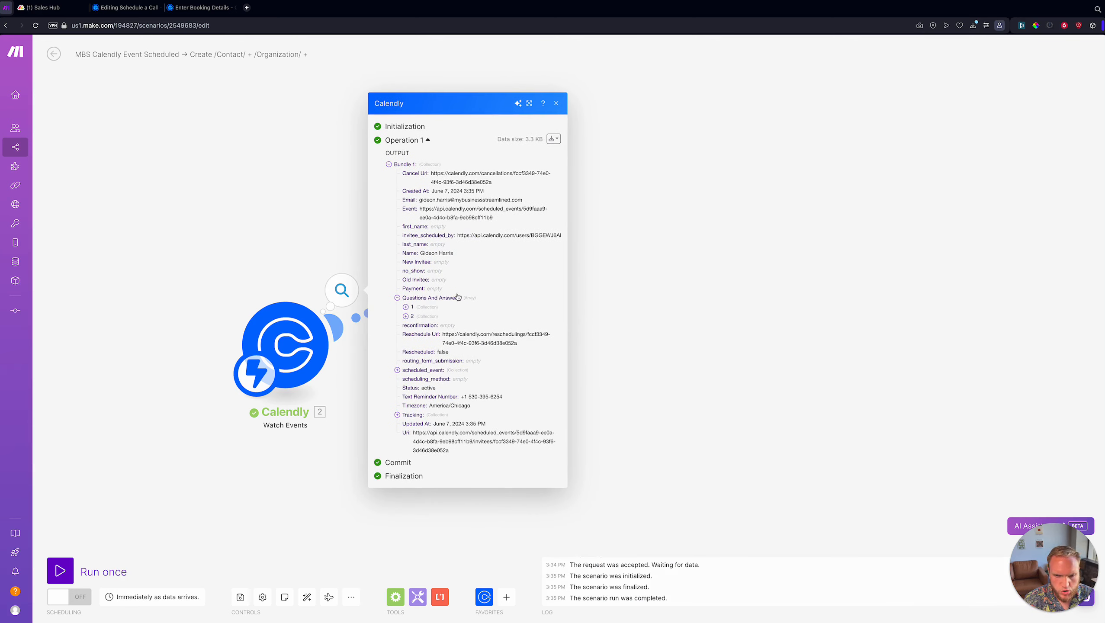
pyautogui.click(410, 307)
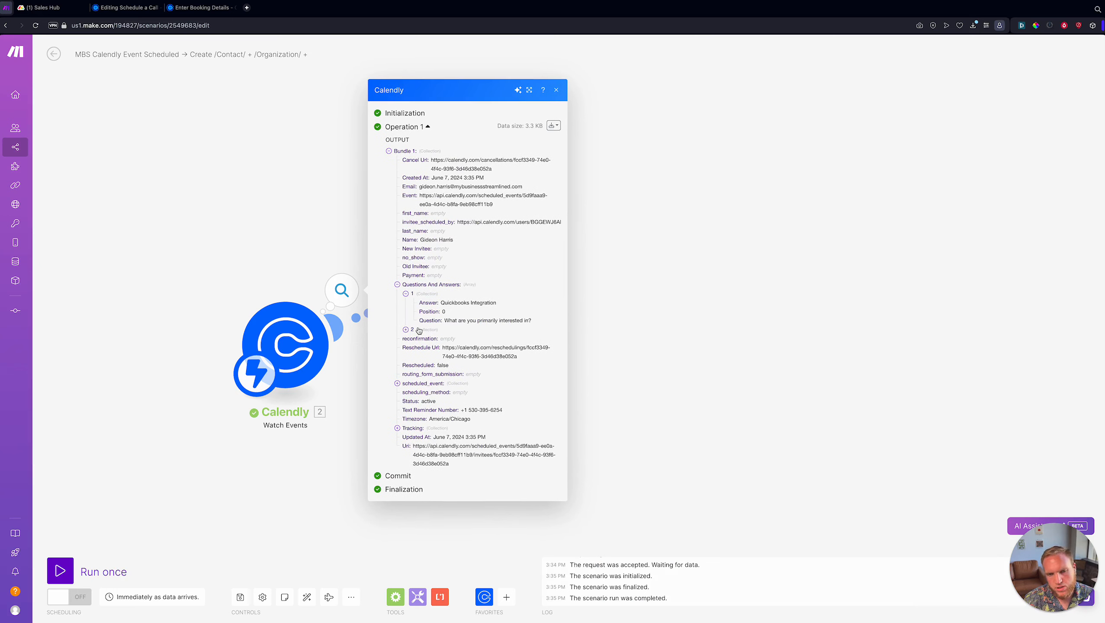
pyautogui.click(412, 329)
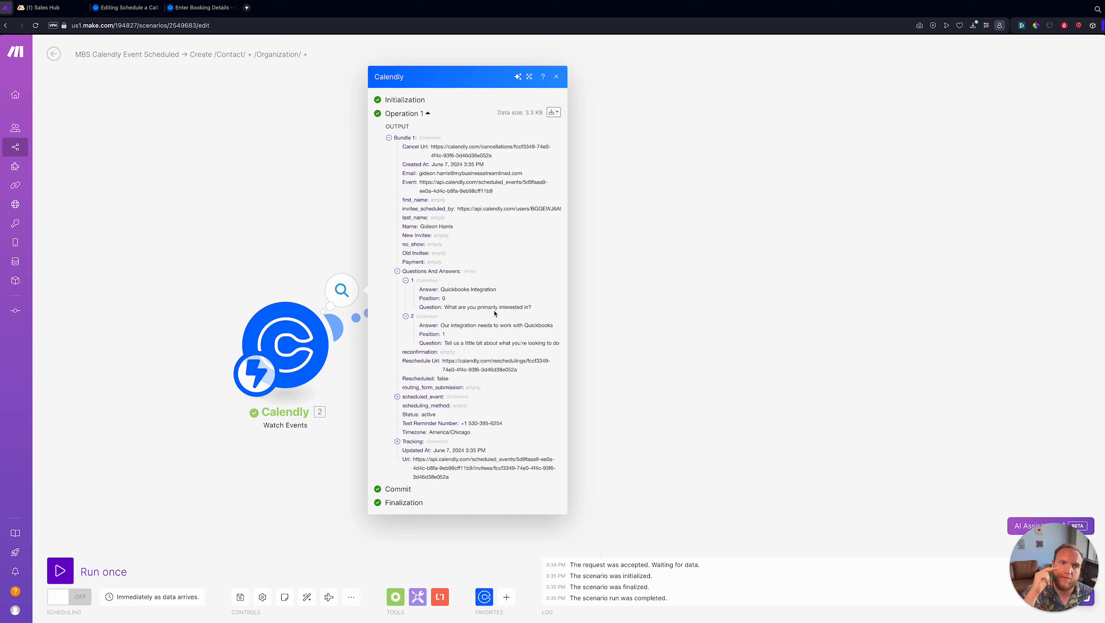
pyautogui.moveTo(419, 289); pyautogui.dragTo(475, 291)
pyautogui.click(431, 292)
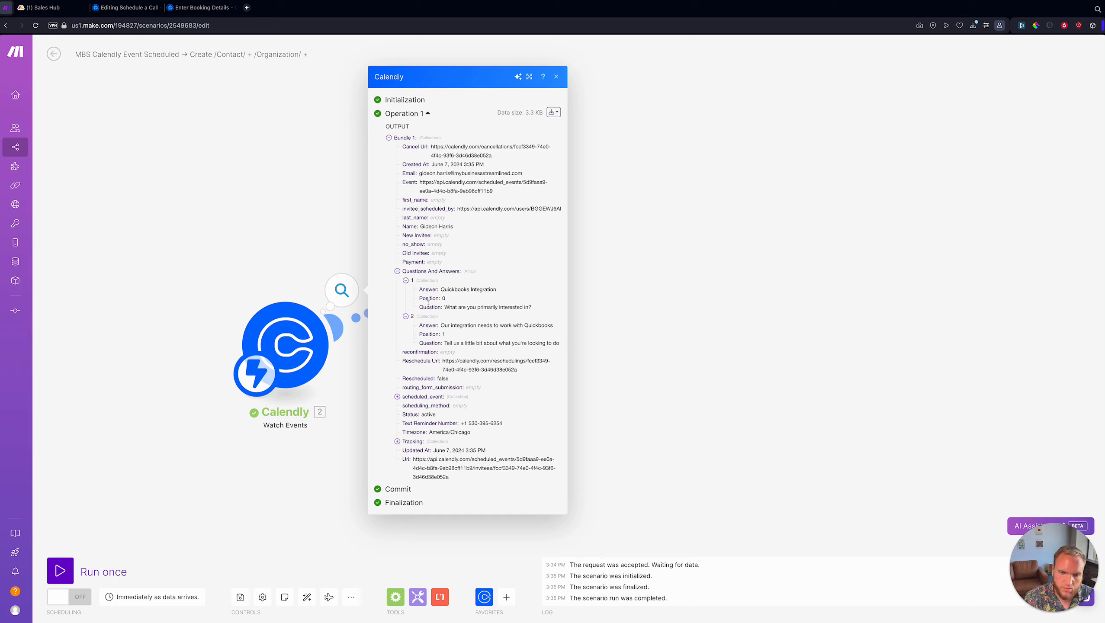
pyautogui.doubleClick(428, 305)
pyautogui.click(429, 342)
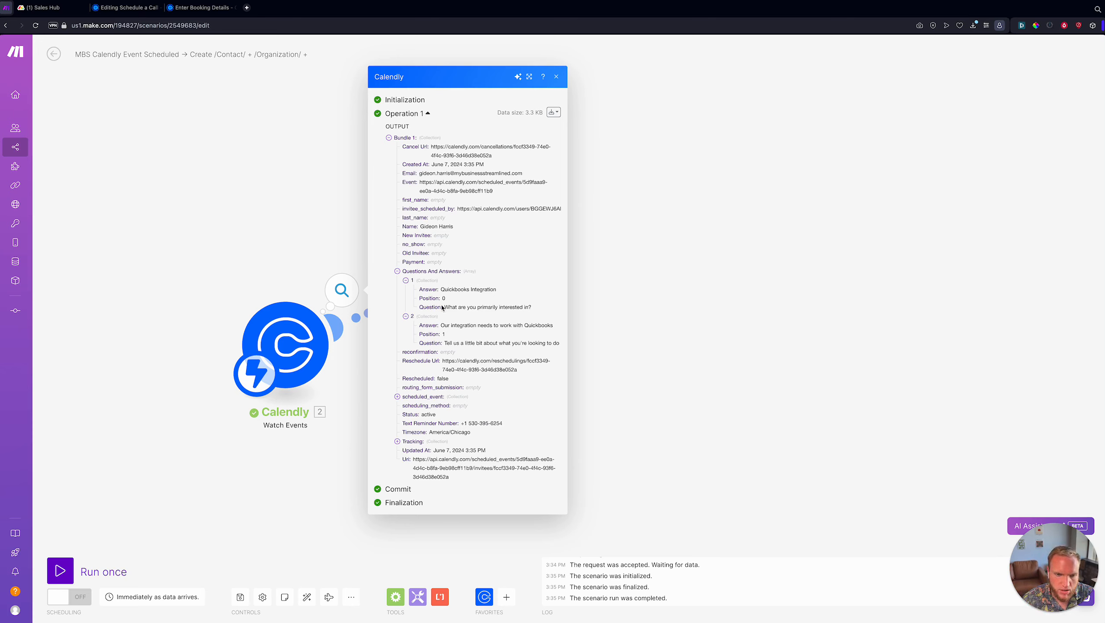
pyautogui.click(439, 289)
pyautogui.click(322, 266)
pyautogui.click(461, 294)
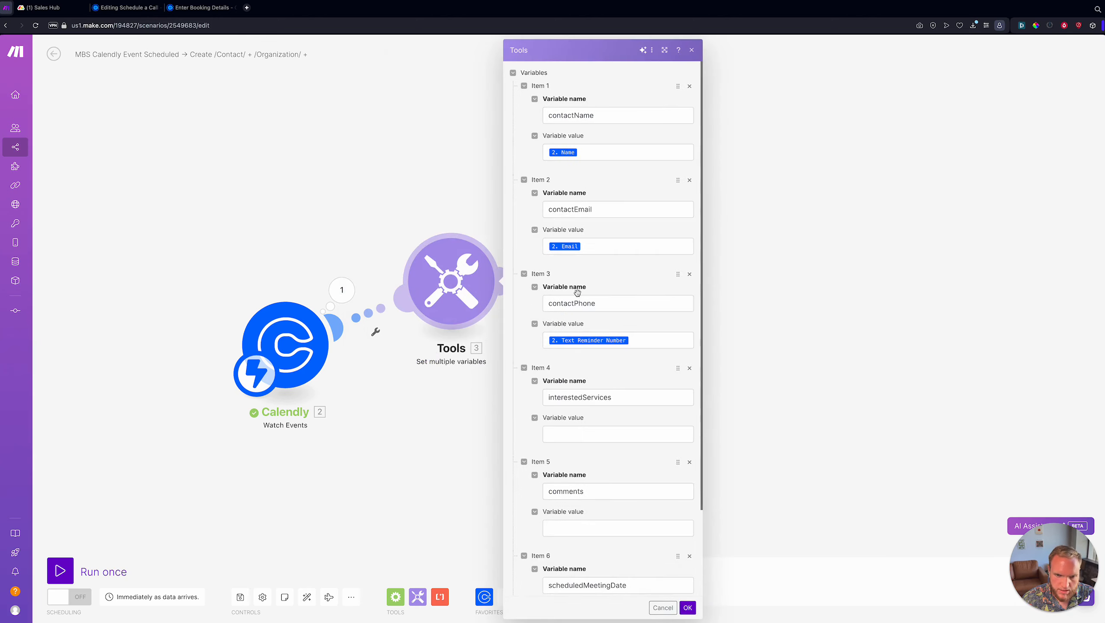
# - Review both questions again, then reopen the variables settings at Item 4's value field
pyautogui.click(336, 287)
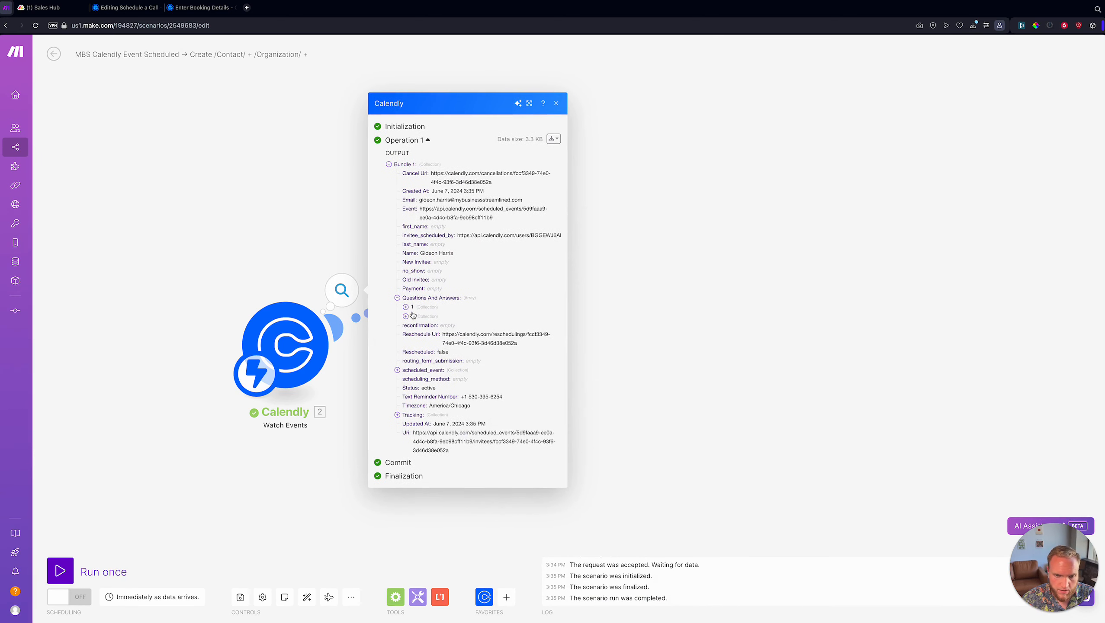
pyautogui.click(412, 310)
pyautogui.click(408, 330)
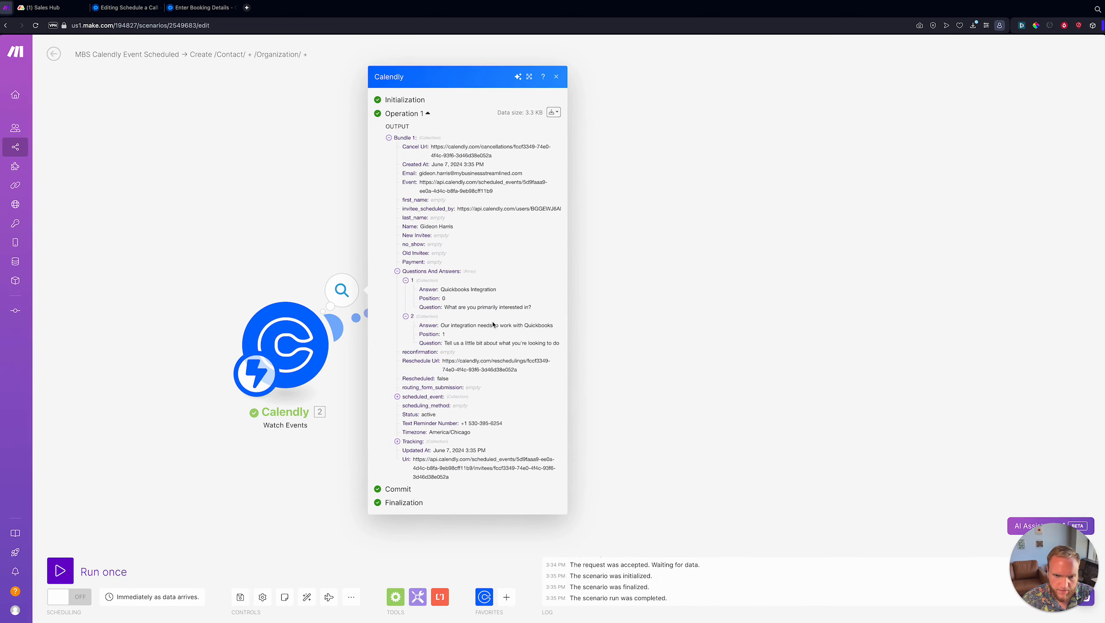
pyautogui.tripleClick(445, 308)
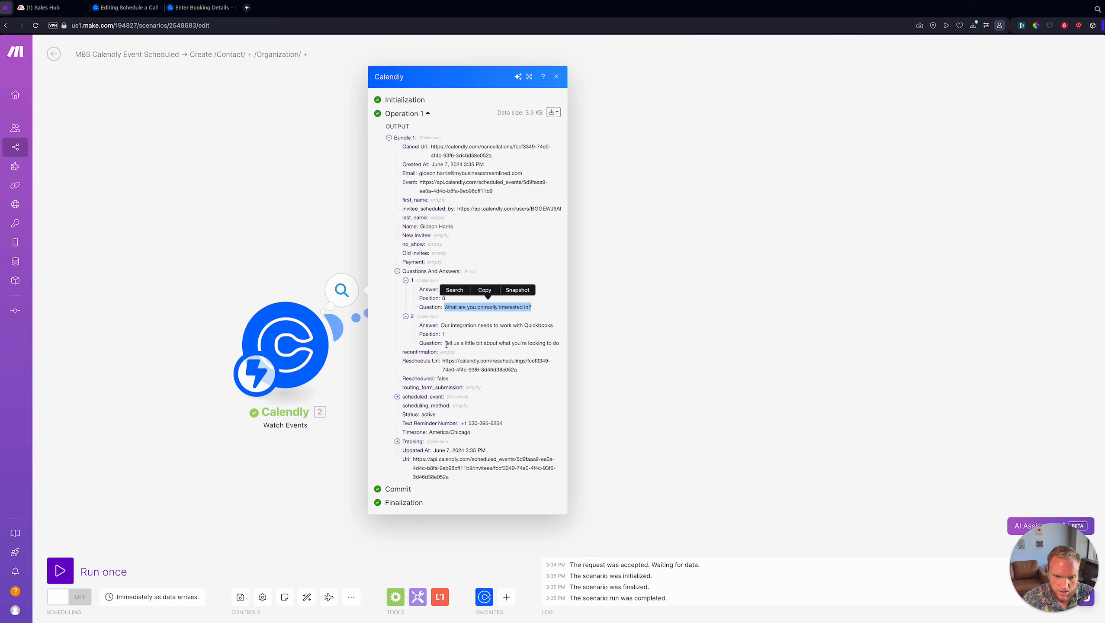
pyautogui.click(433, 297)
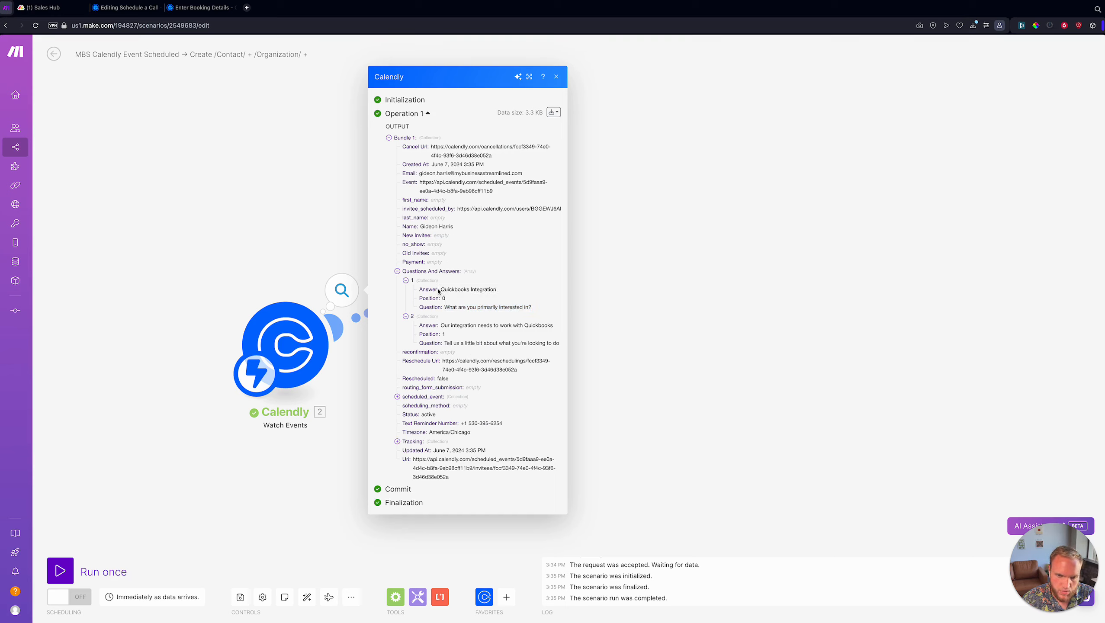
pyautogui.tripleClick(477, 291)
pyautogui.moveTo(446, 307); pyautogui.dragTo(550, 307)
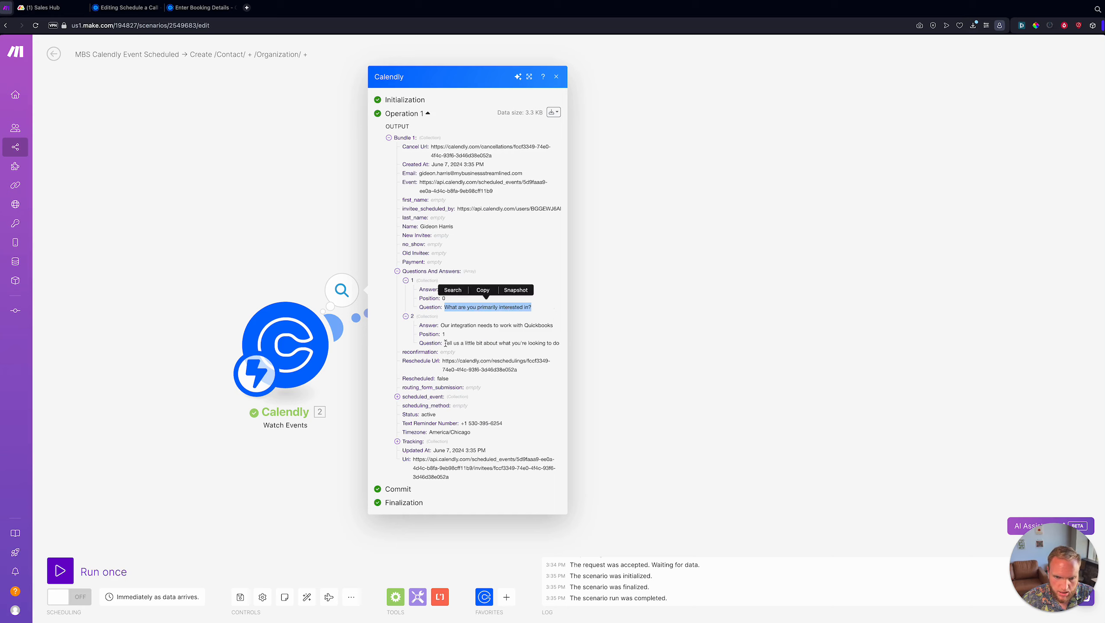
pyautogui.moveTo(445, 343); pyautogui.dragTo(563, 343)
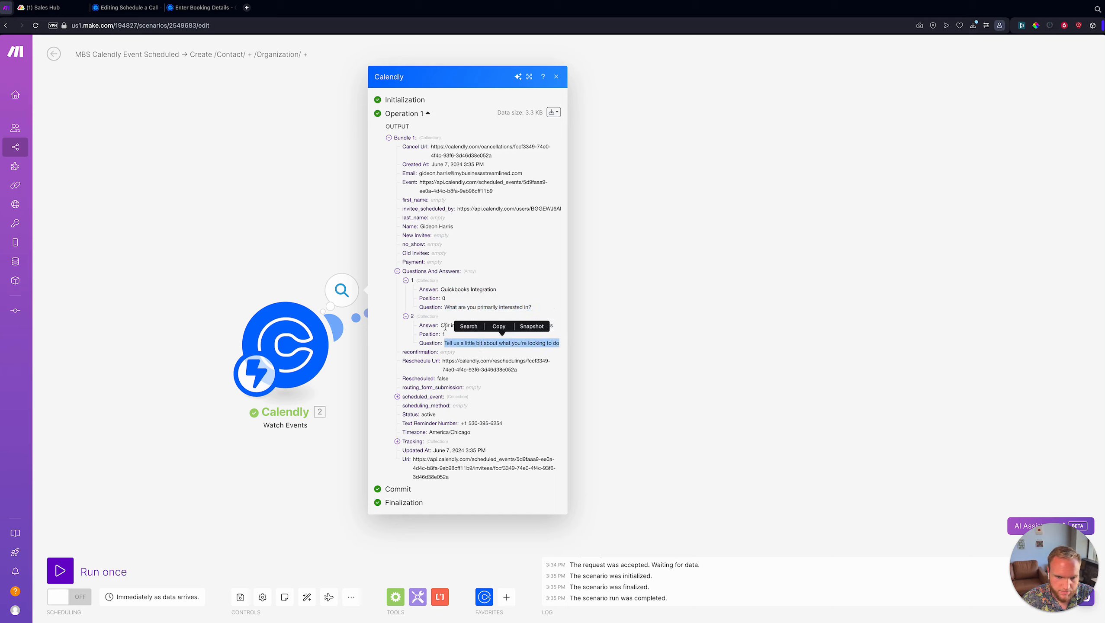
pyautogui.click(262, 291)
pyautogui.click(453, 288)
pyautogui.scroll(-3, 557, 321)
pyautogui.click(557, 330)
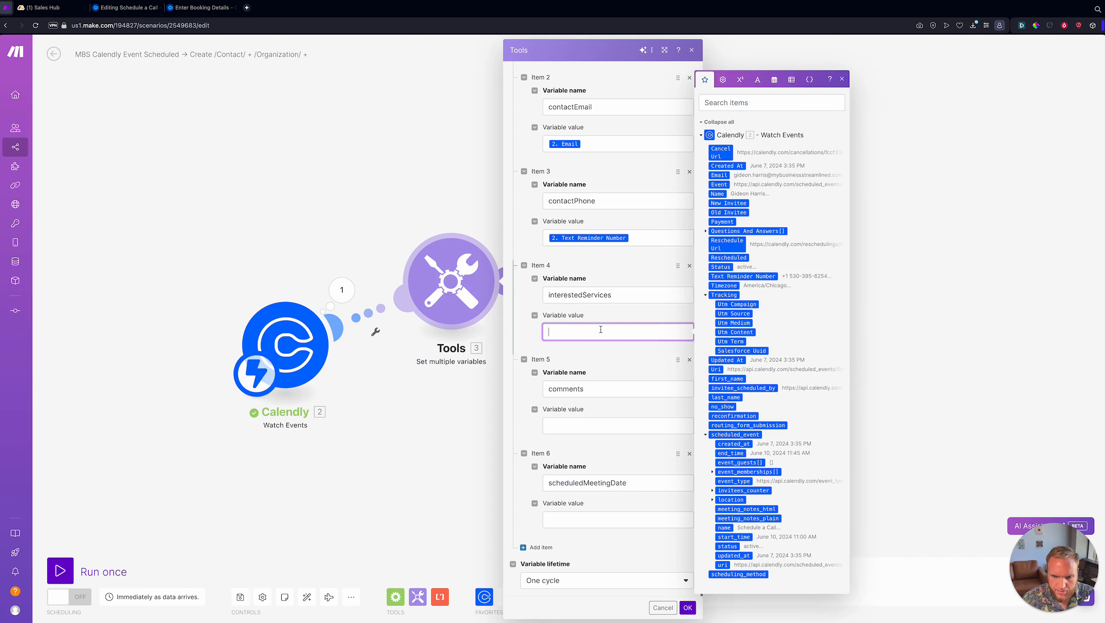
pyautogui.click(705, 231)
pyautogui.moveTo(724, 227); pyautogui.dragTo(634, 331)
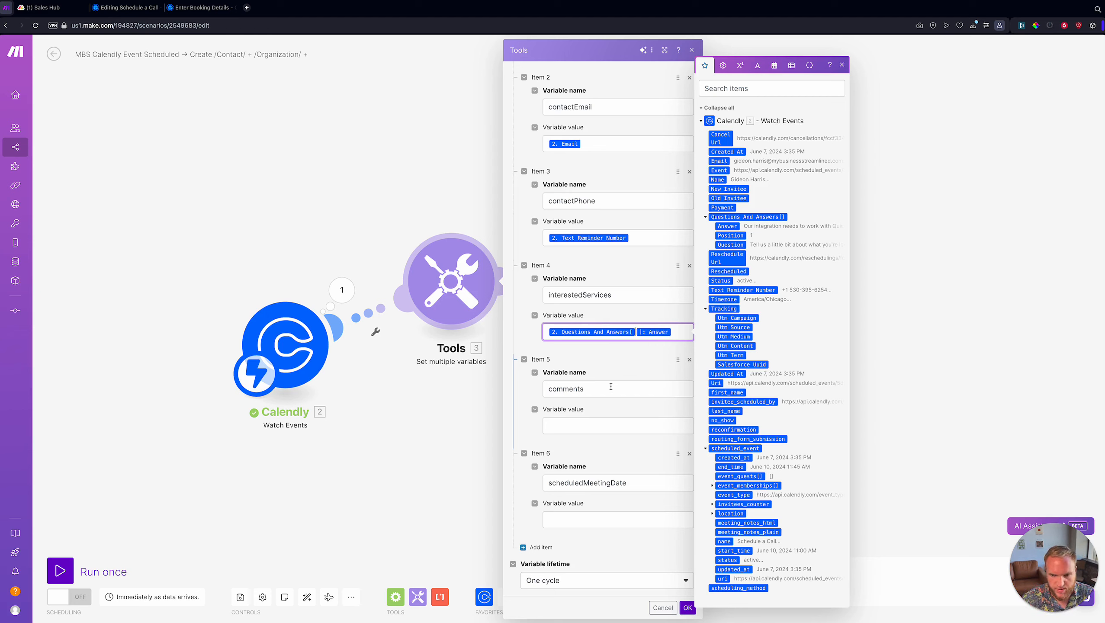
pyautogui.click(636, 332)
pyautogui.write('1')
pyautogui.press('BackSpace')
pyautogui.write('2')
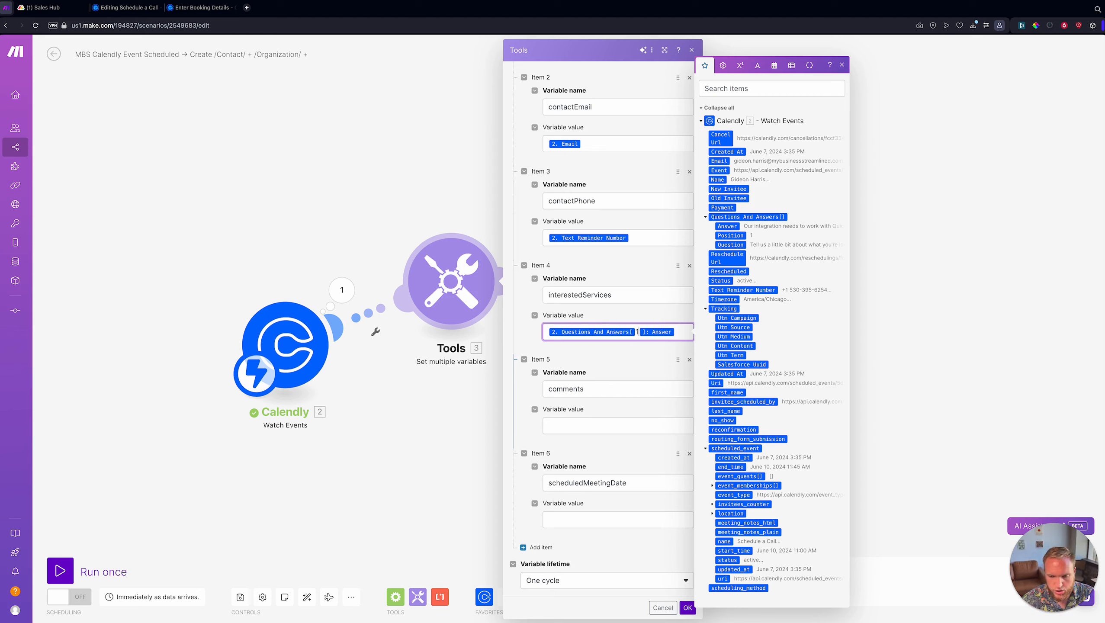
pyautogui.press('BackSpace')
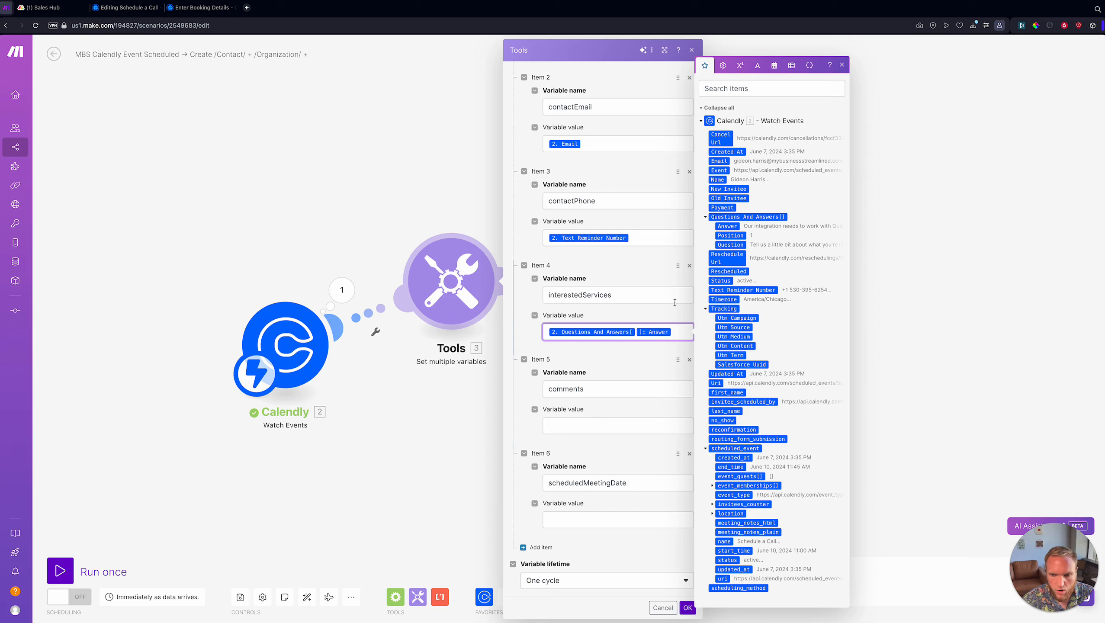
pyautogui.hotkey('ctrl', 'a')
pyautogui.press('BackSpace')
pyautogui.write('map(')
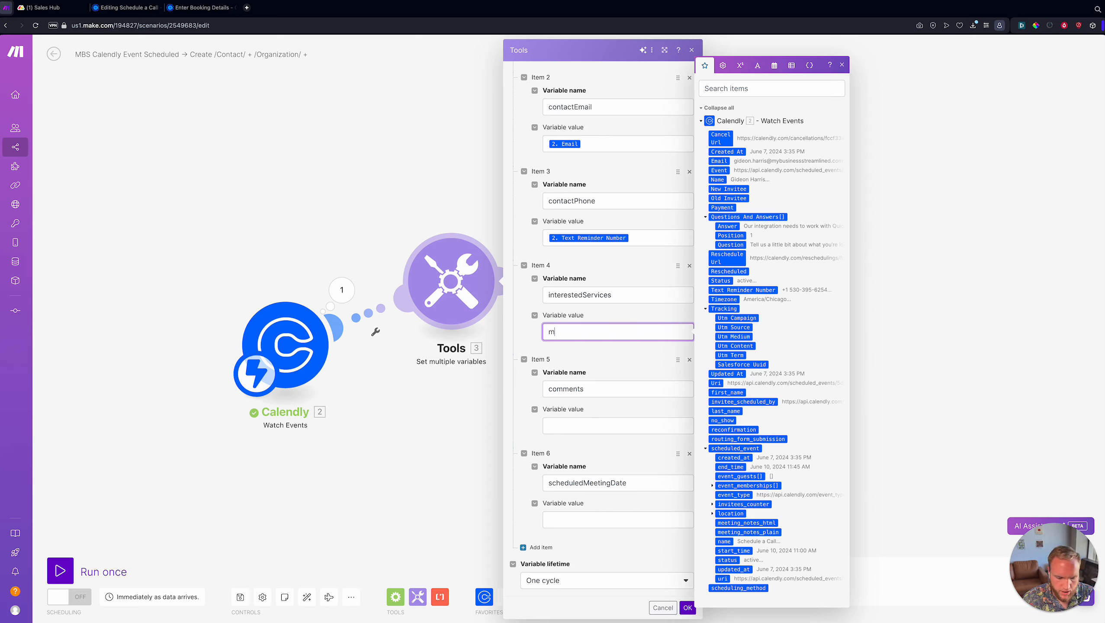
pyautogui.click(748, 217)
pyautogui.write(';')
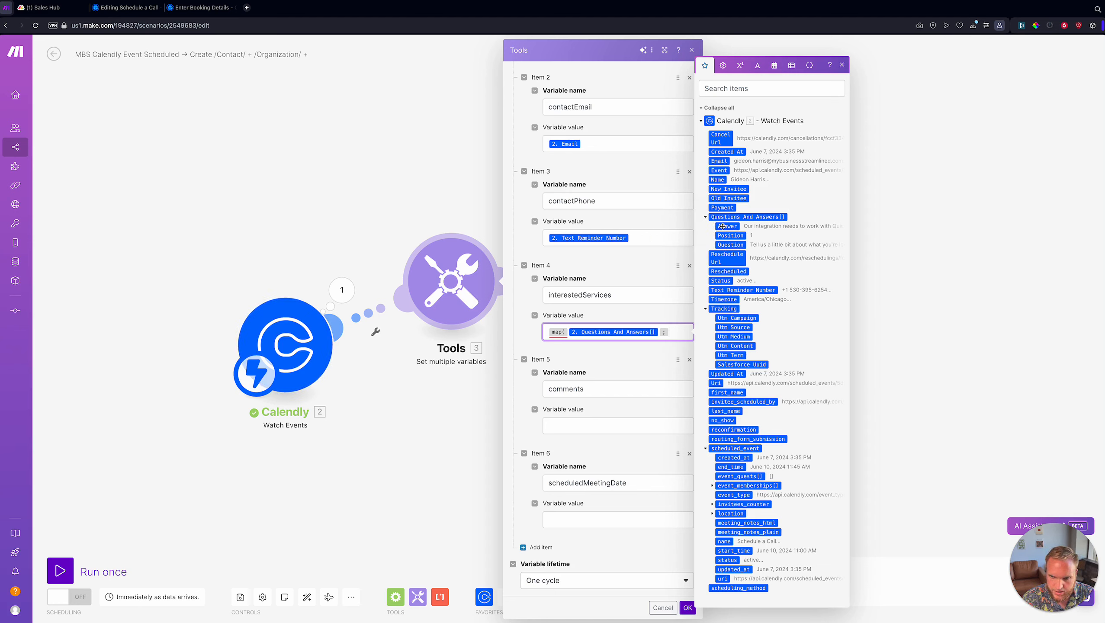
pyautogui.write('answer')
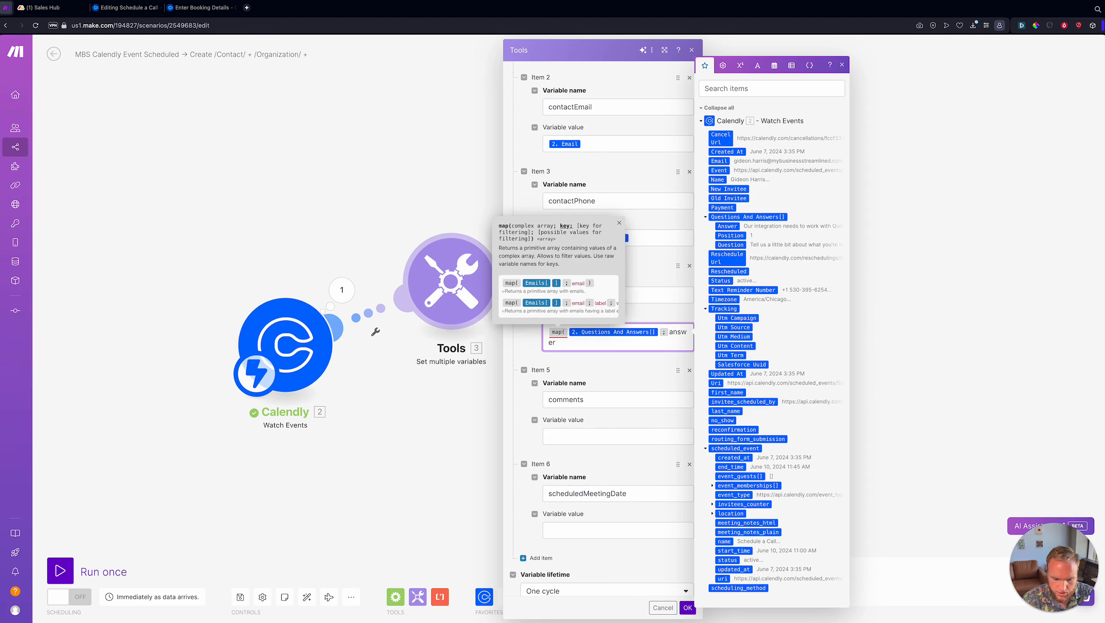
pyautogui.write(';')
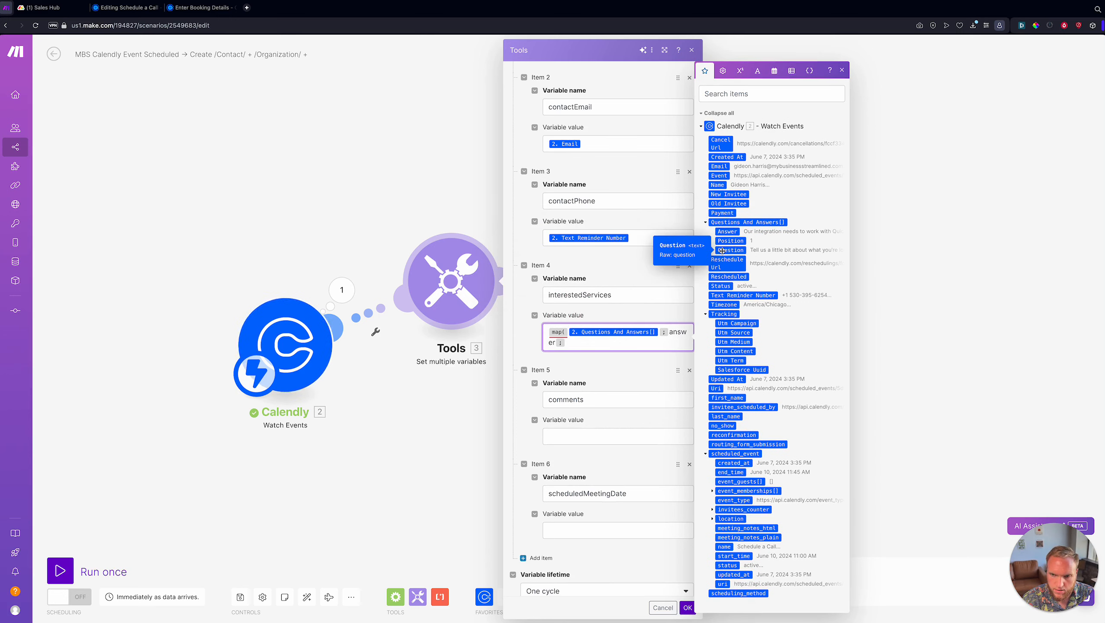
pyautogui.write('question;')
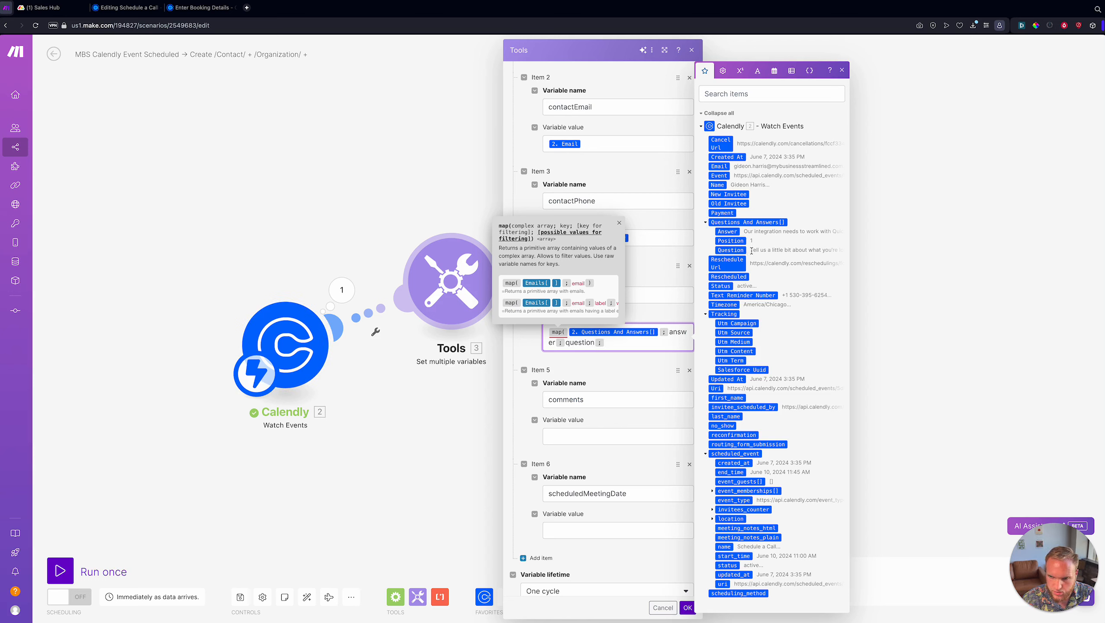
pyautogui.write('tel')
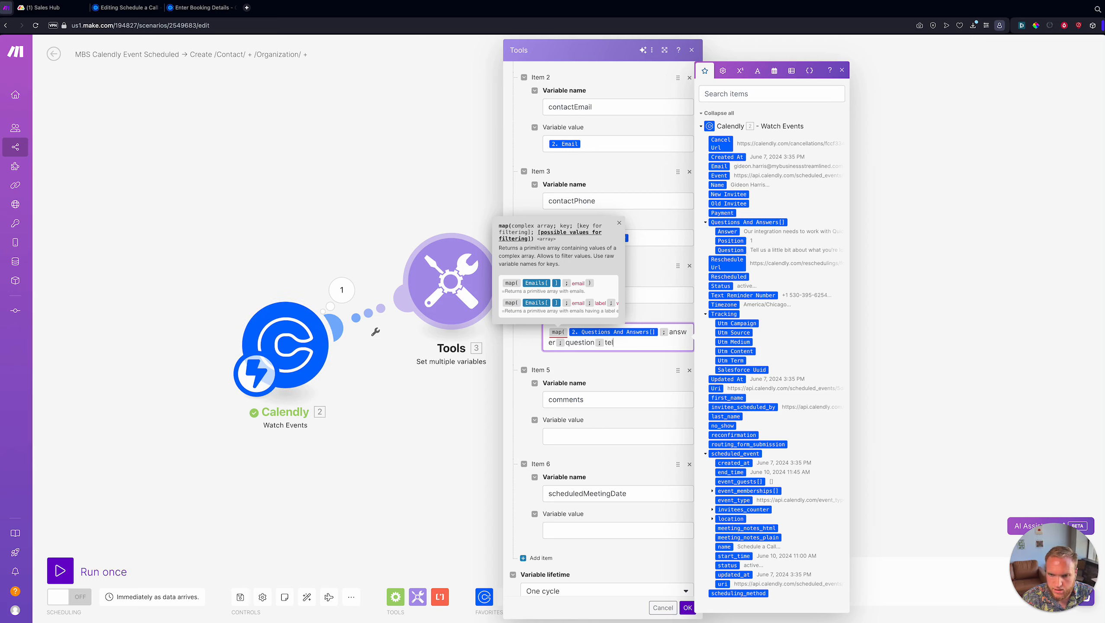
pyautogui.press('BackSpace')
pyautogui.press('BackSpace')
pyautogui.press('BackSpace')
pyautogui.write("Tell us a little about what you're loo")
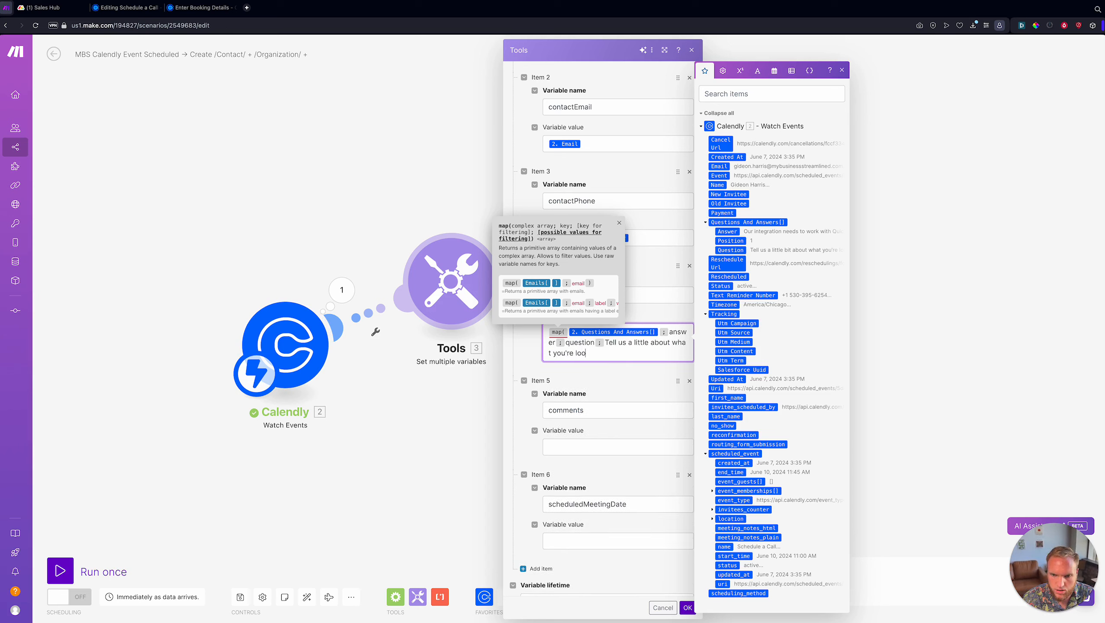
pyautogui.write('king to do ')
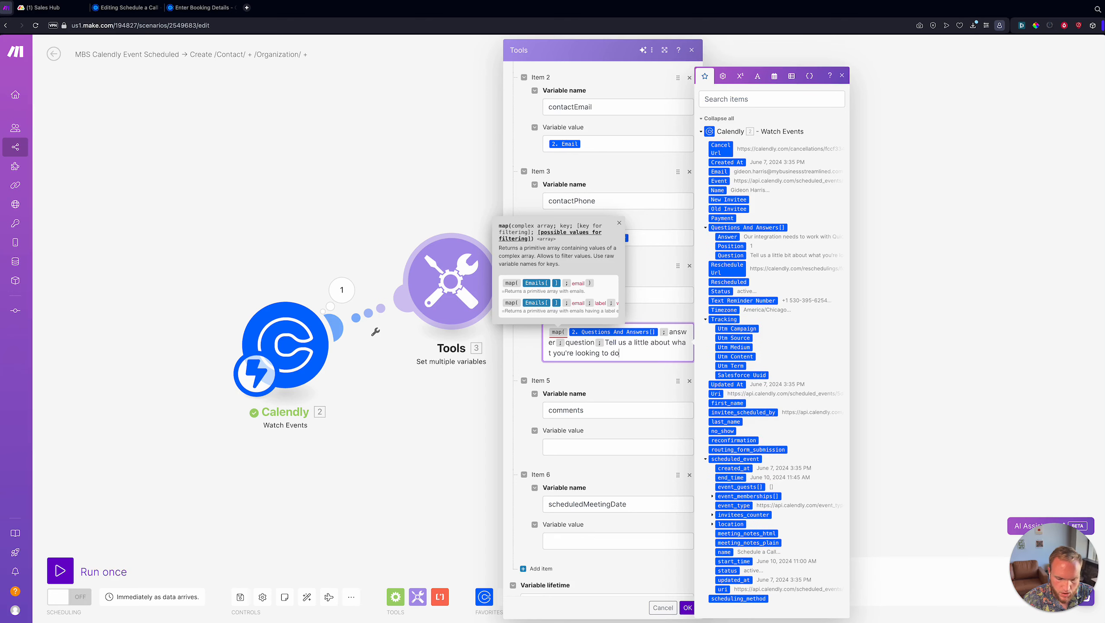
pyautogui.write(')')
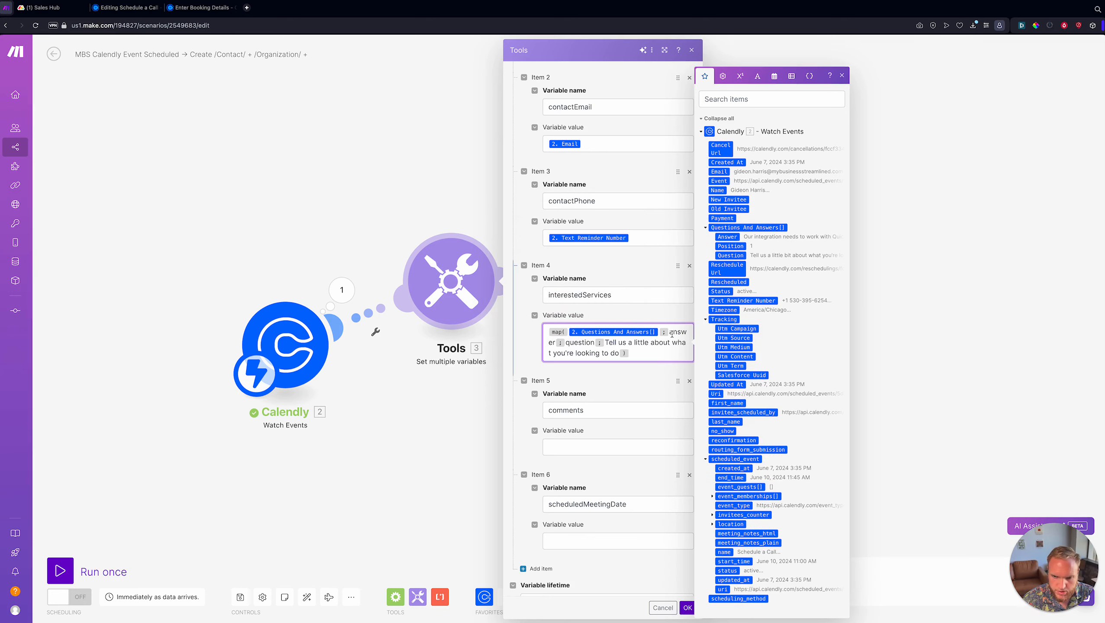
pyautogui.doubleClick(570, 346)
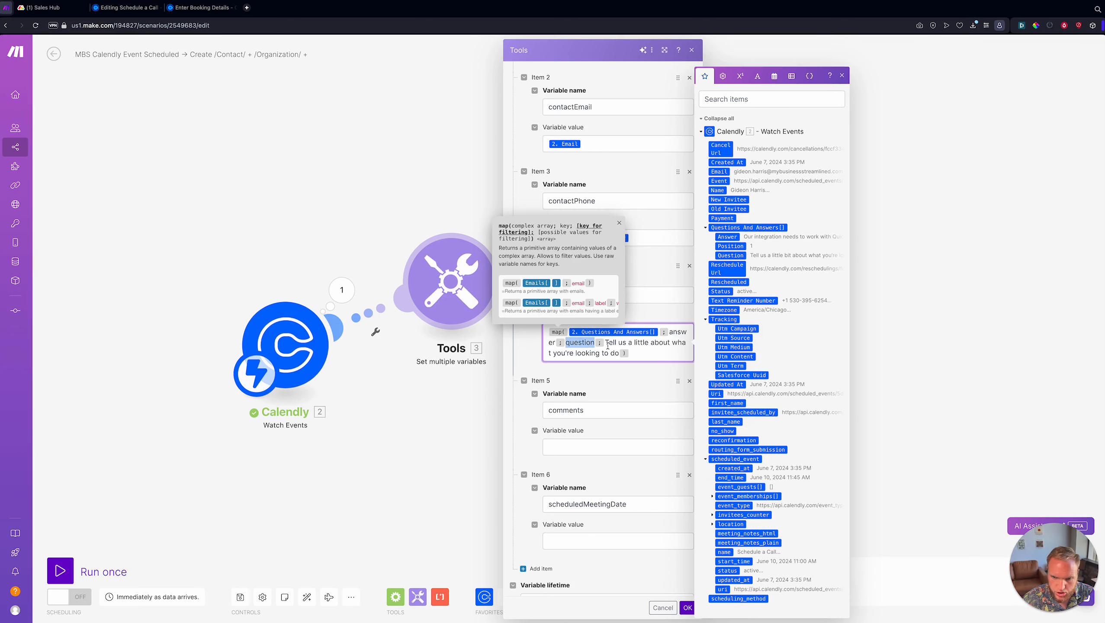
pyautogui.moveTo(608, 346); pyautogui.dragTo(618, 356)
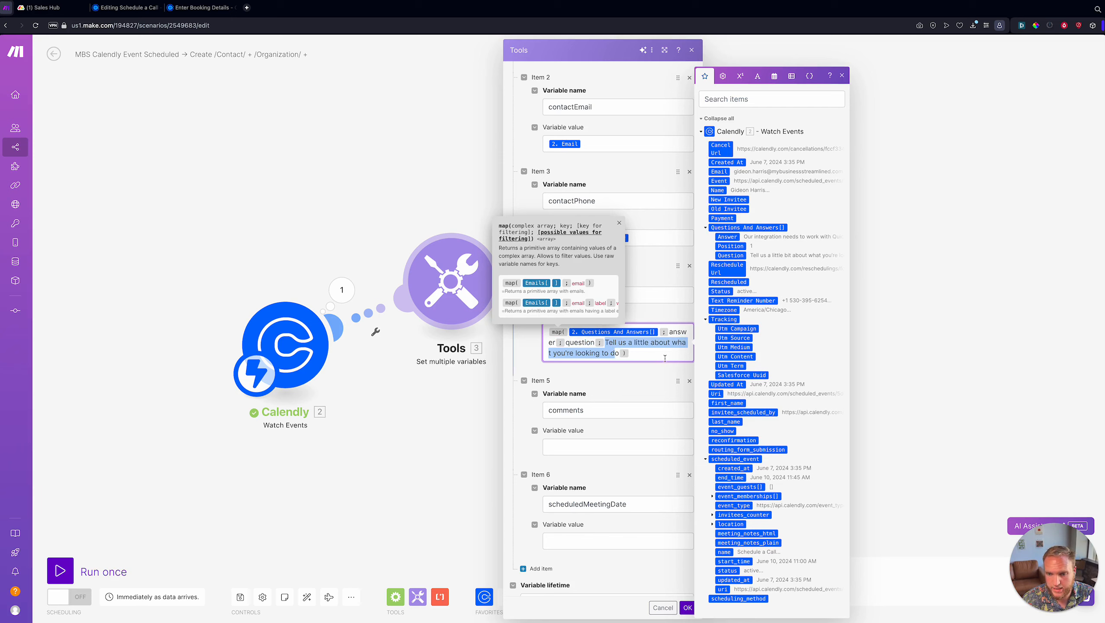
pyautogui.click(649, 350)
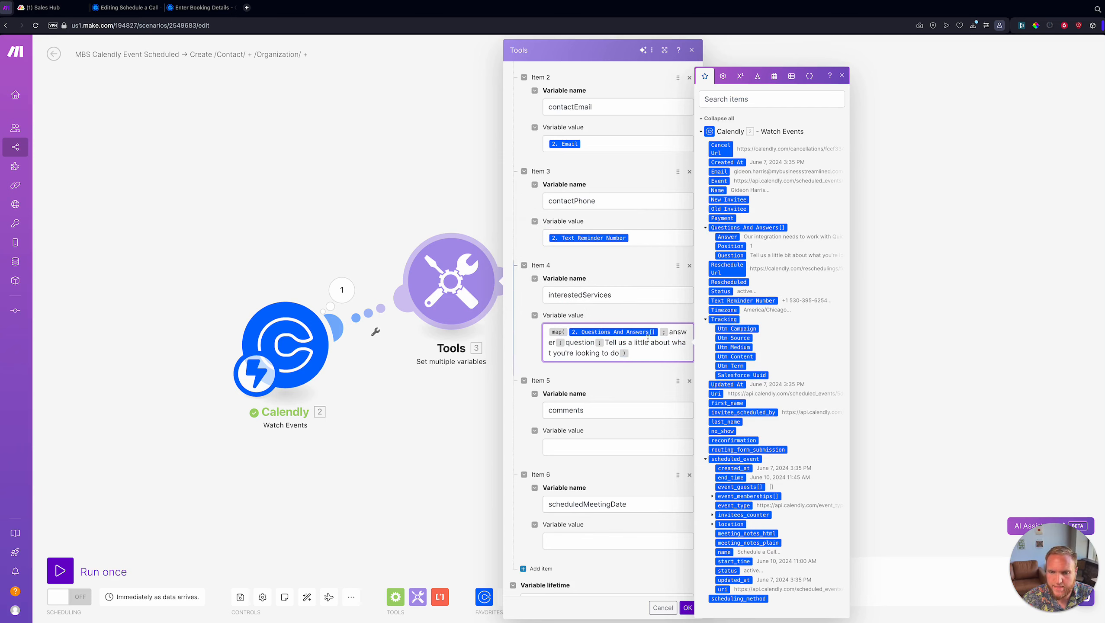
pyautogui.moveTo(652, 352); pyautogui.dragTo(547, 330)
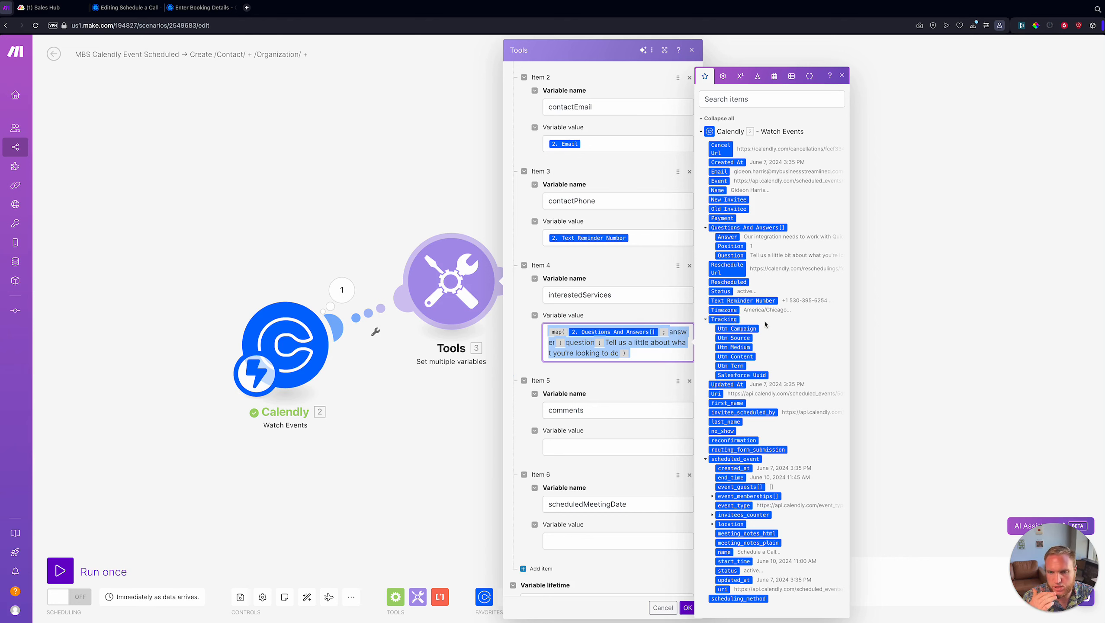
pyautogui.moveTo(646, 351); pyautogui.dragTo(547, 332)
pyautogui.press('BackSpace')
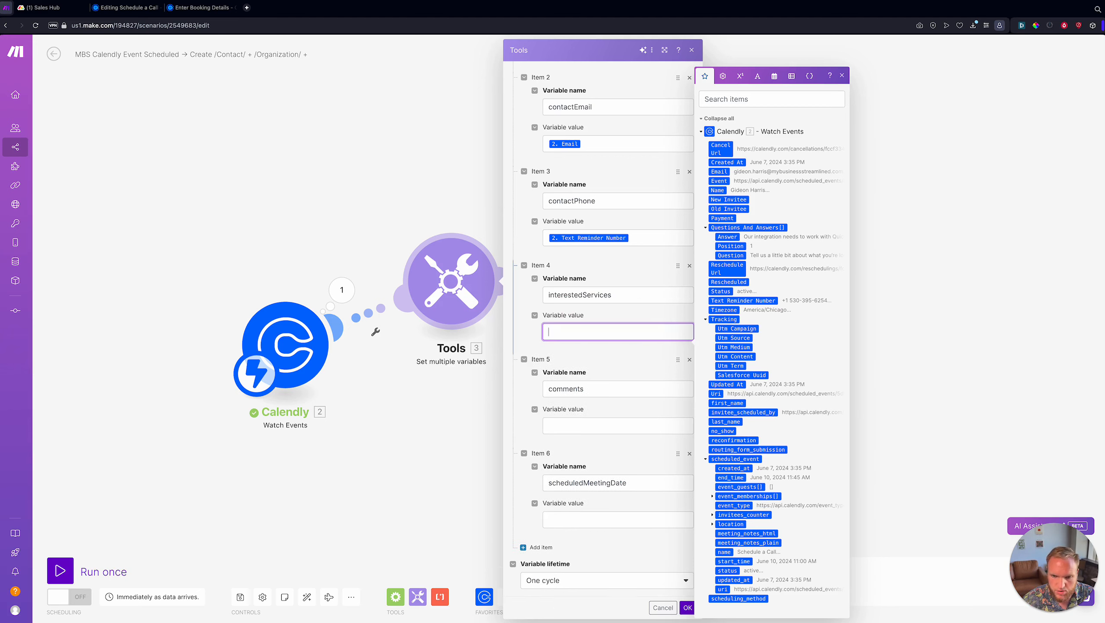
# - Map Questions And Answers[1] and [2]: Answer to Items 4 and 5, and scheduled_event start_time to Item 6
pyautogui.click(727, 237)
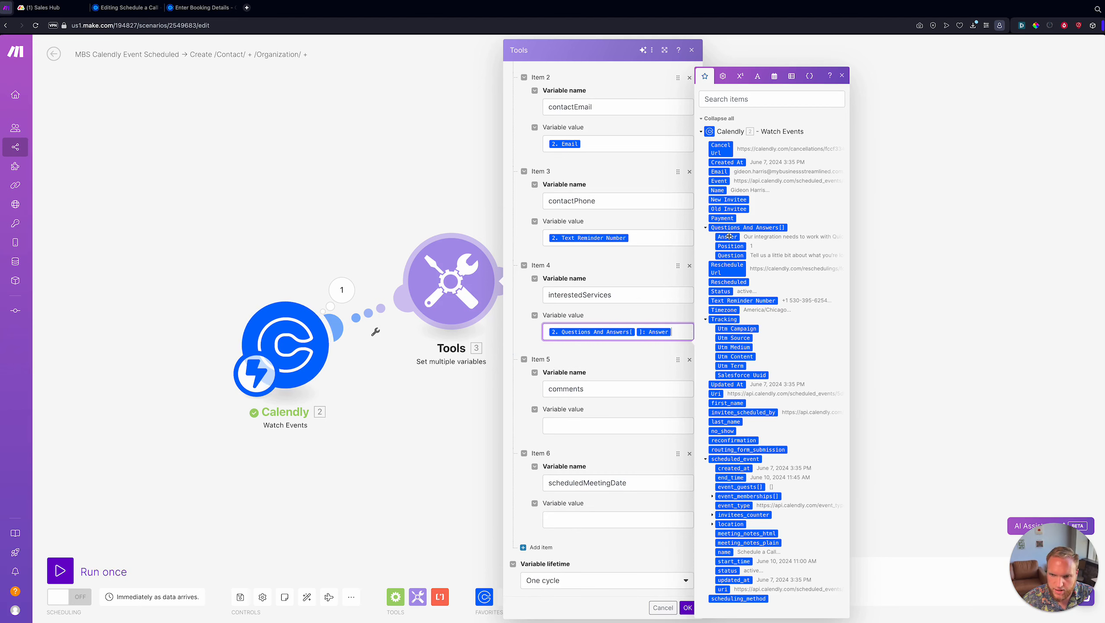
pyautogui.write('1')
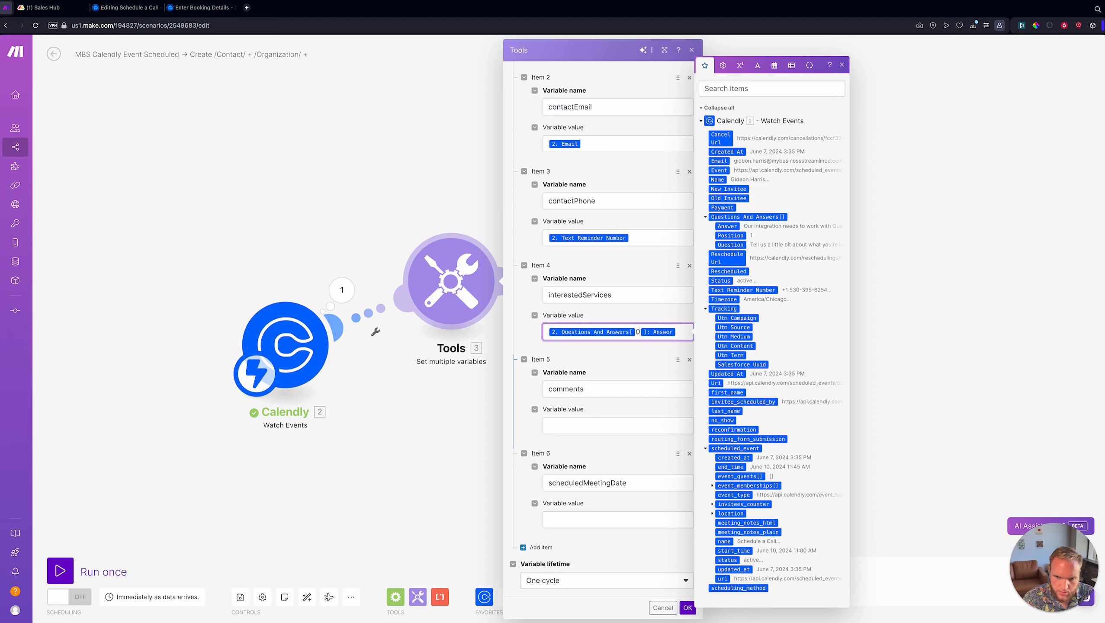
pyautogui.click(629, 359)
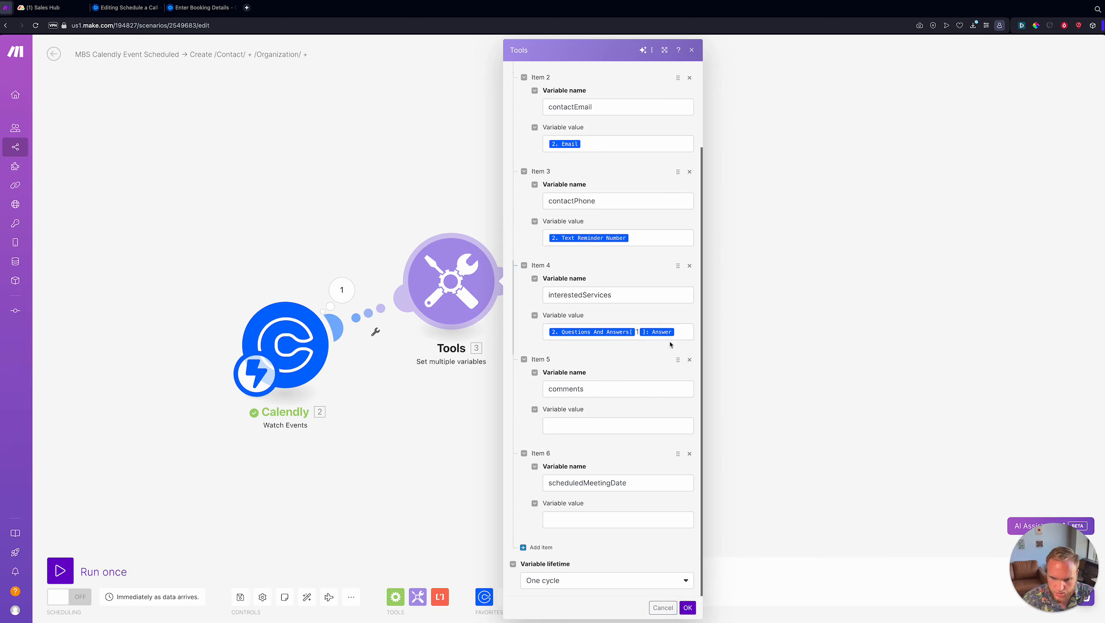
pyautogui.click(682, 332)
pyautogui.press('super+a')
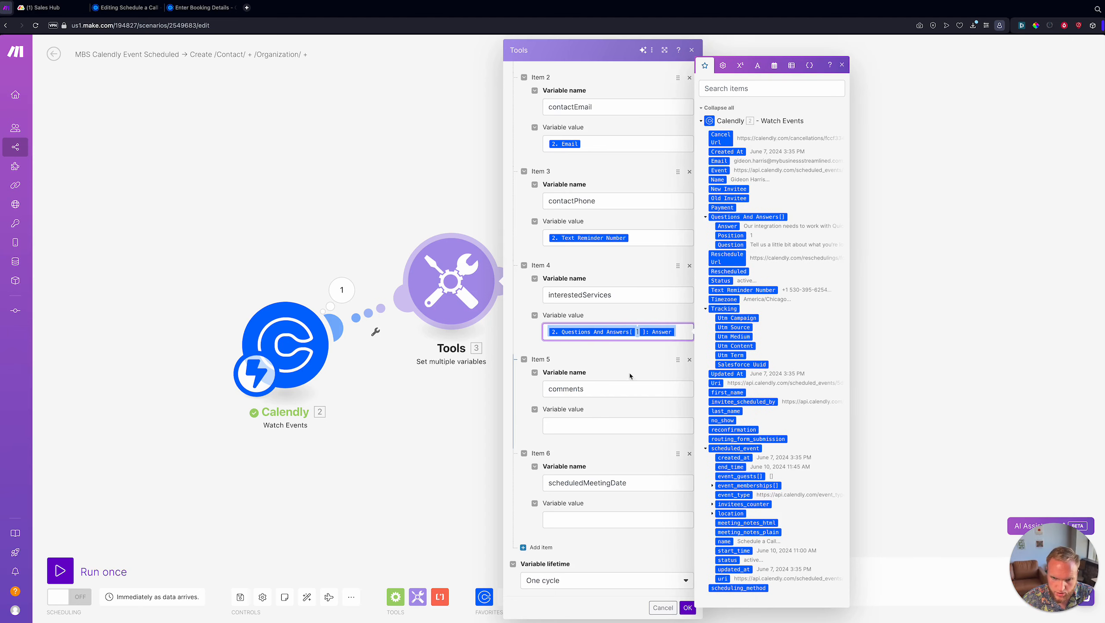
pyautogui.click(601, 424)
pyautogui.click(727, 237)
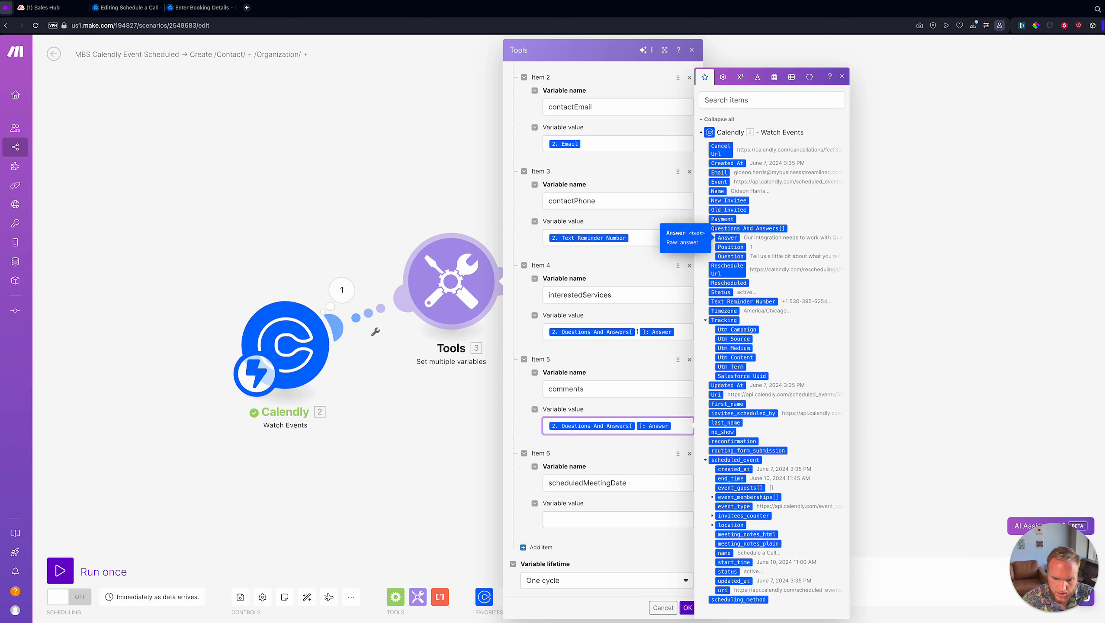
pyautogui.click(638, 425)
pyautogui.write('2')
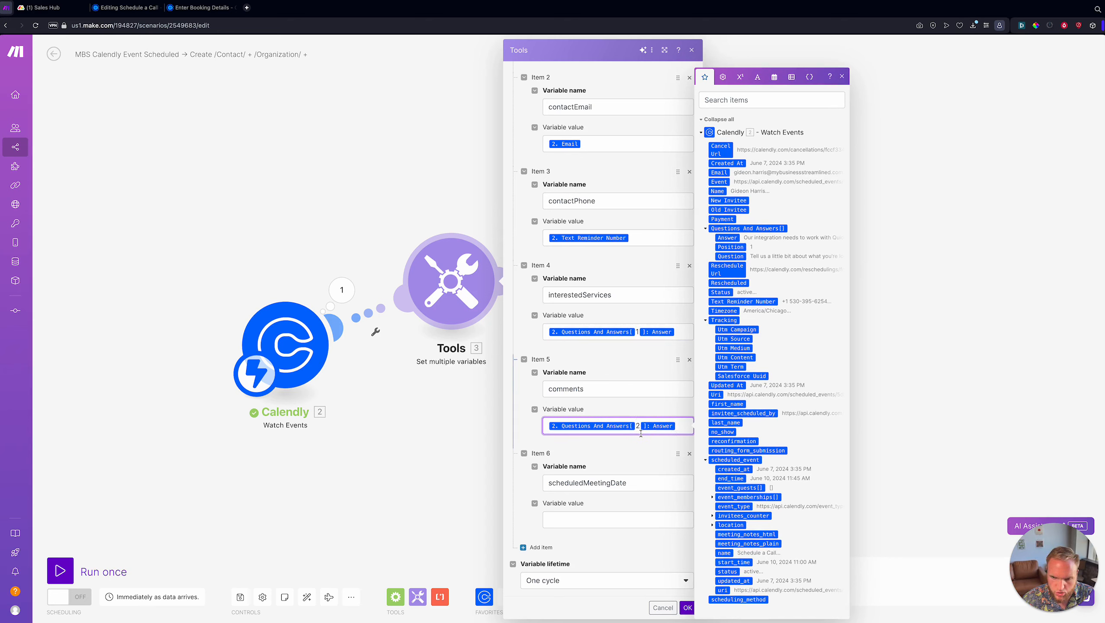
pyautogui.click(611, 520)
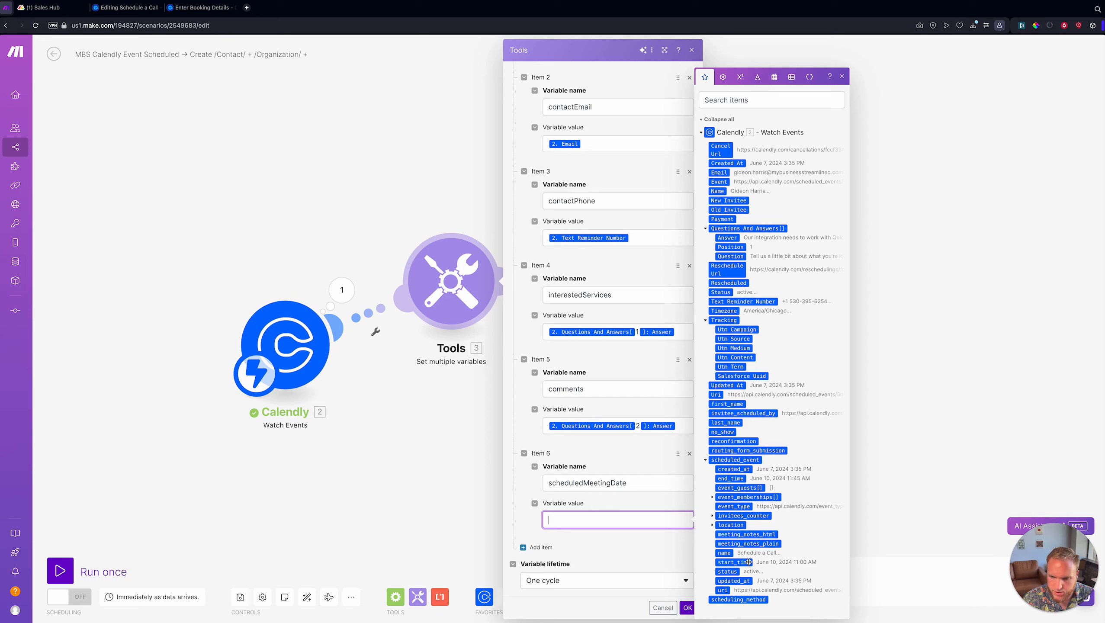
pyautogui.click(733, 562)
pyautogui.click(636, 549)
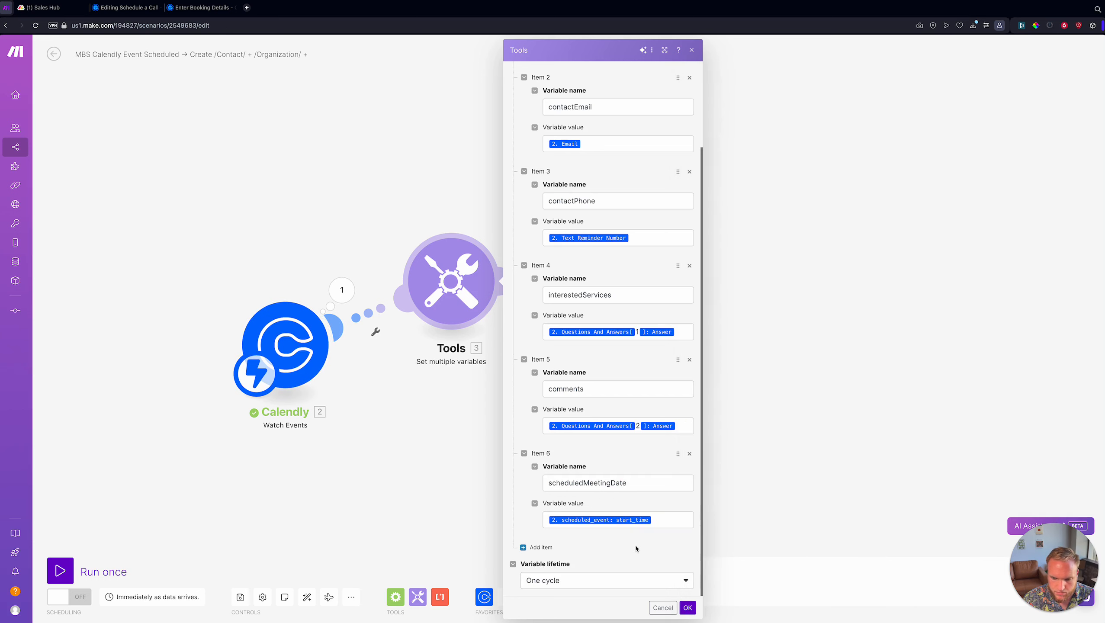
# - Save the variables and check both Questions And Answers entries in the Calendly output
pyautogui.click(687, 608)
pyautogui.click(342, 289)
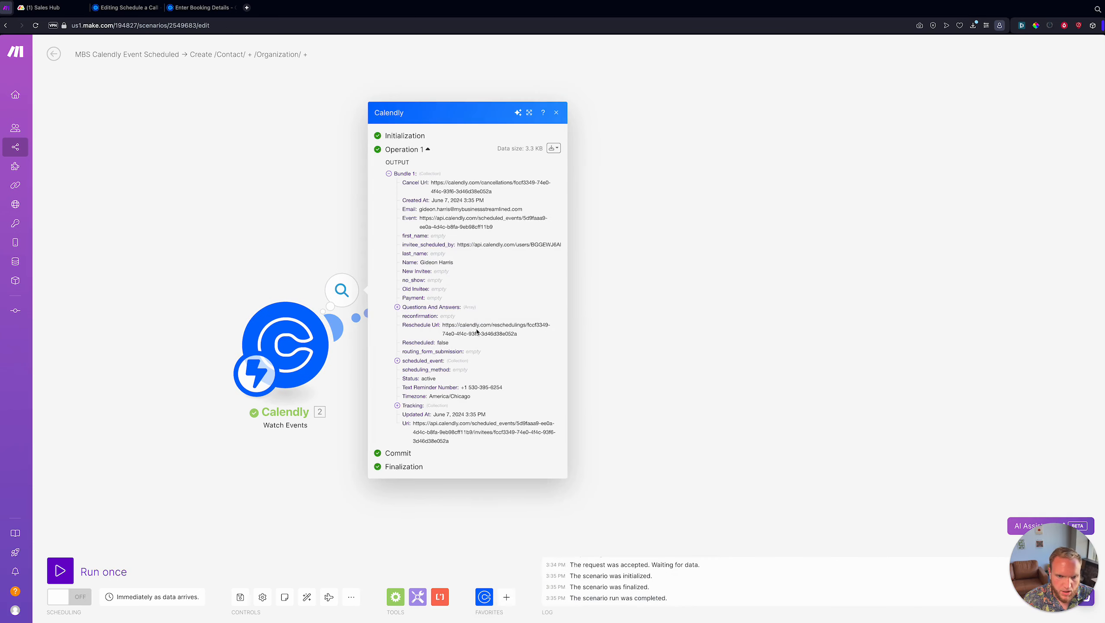
pyautogui.click(430, 307)
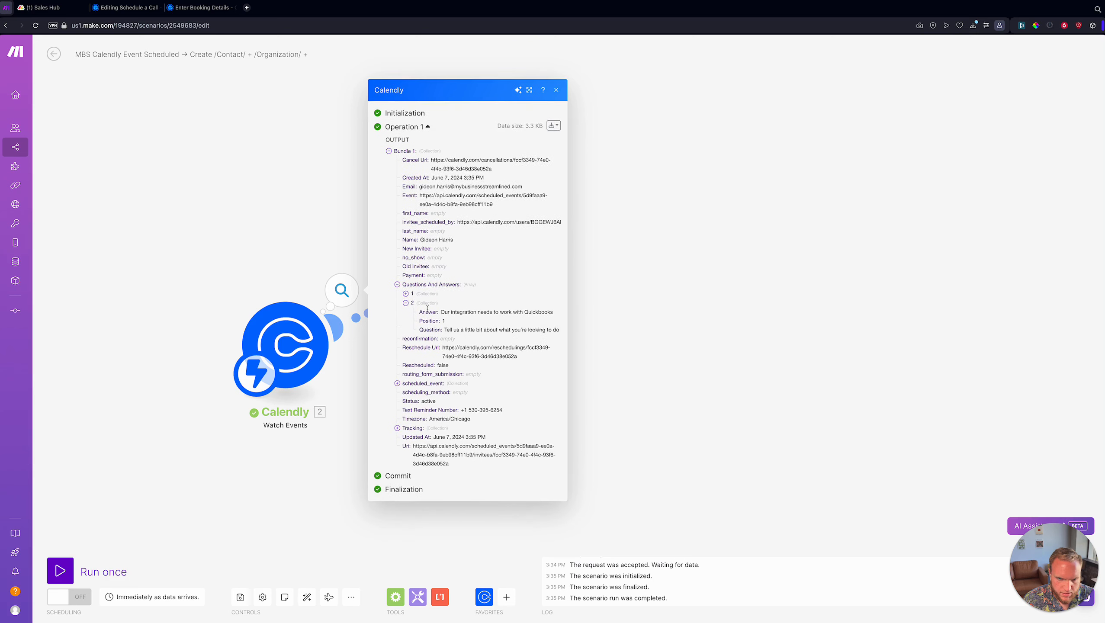
pyautogui.moveTo(444, 307); pyautogui.dragTo(531, 307)
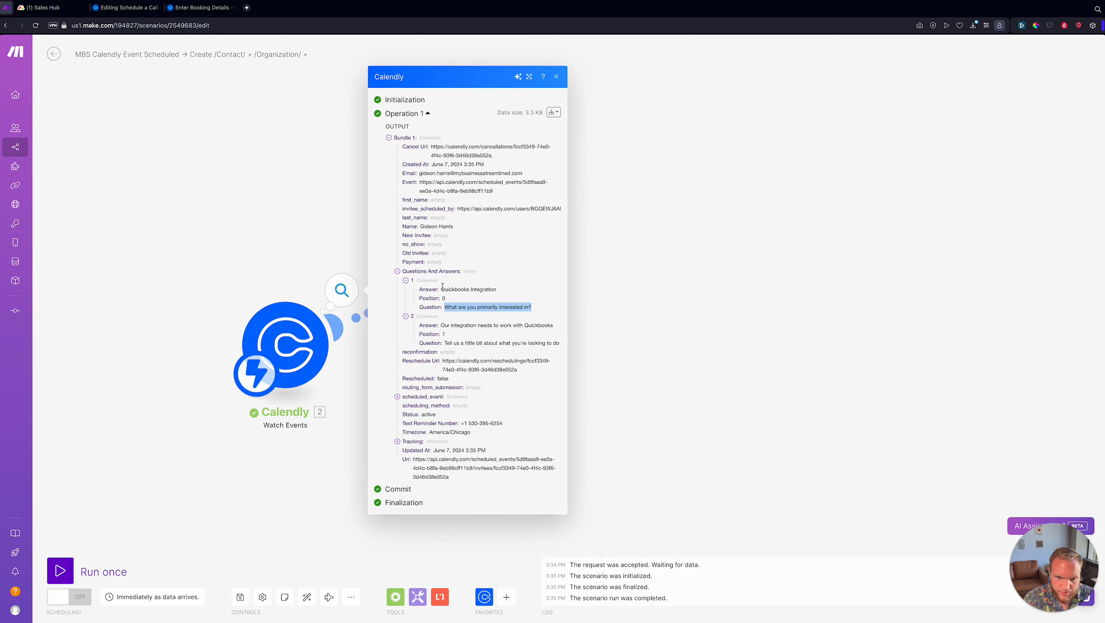
pyautogui.moveTo(441, 289); pyautogui.dragTo(497, 289)
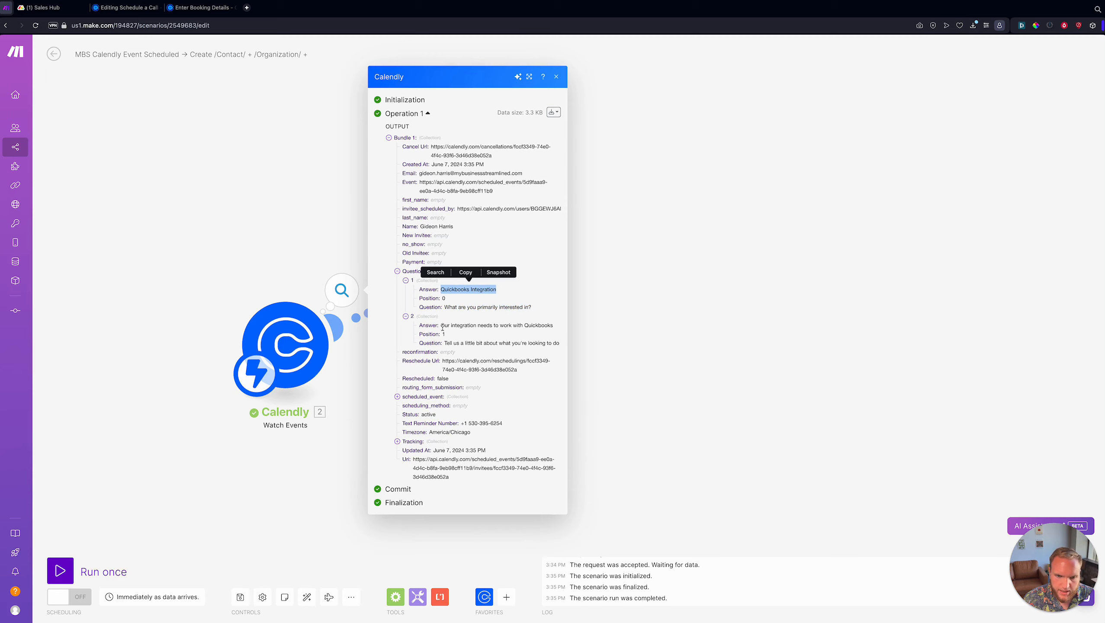
pyautogui.click(445, 343)
pyautogui.moveTo(443, 325); pyautogui.dragTo(526, 326)
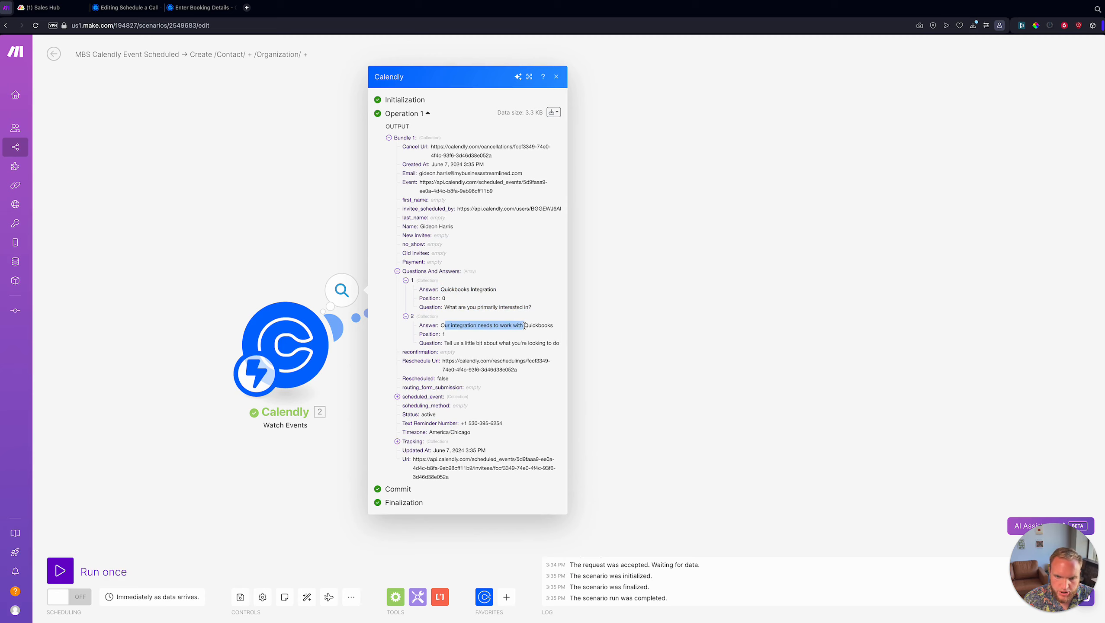
# - Close the output bundle and reopen the Set multiple variables settings
pyautogui.click(568, 325)
pyautogui.click(462, 272)
pyautogui.scroll(-5, 639, 219)
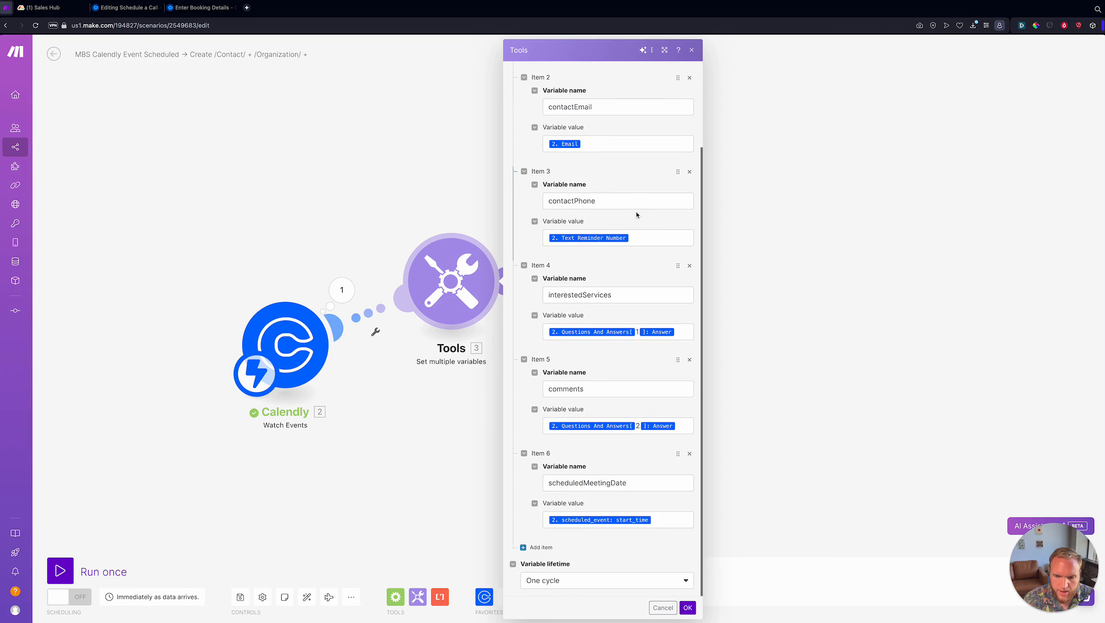
pyautogui.scroll(5, 637, 218)
# - Close the variables settings, auto-align the modules and save the scenario
pyautogui.click(408, 474)
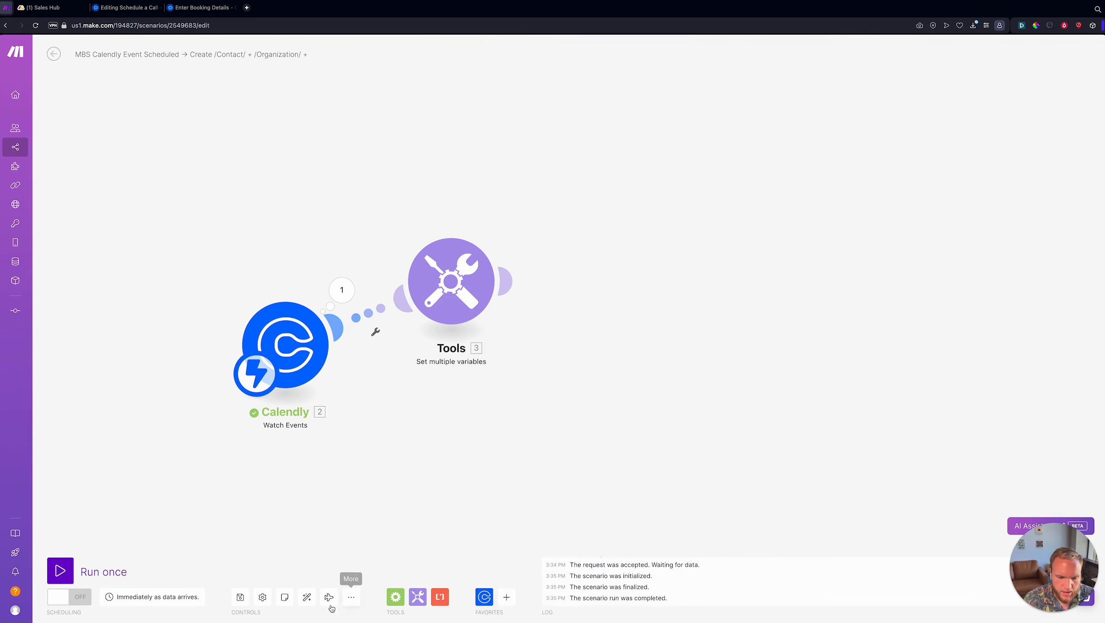
pyautogui.click(307, 597)
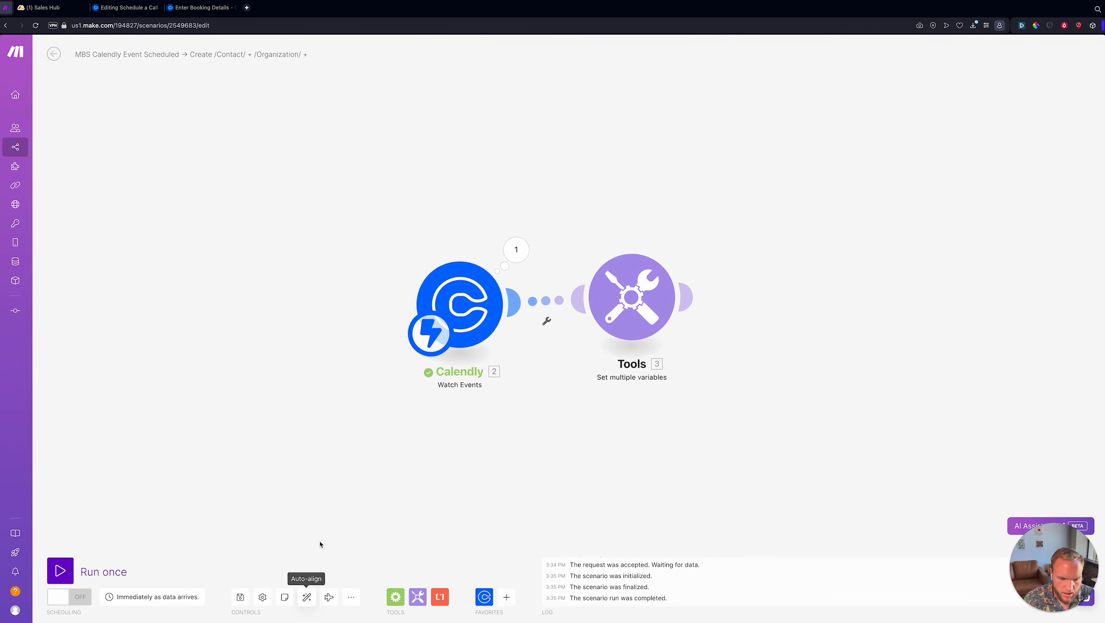
pyautogui.click(239, 596)
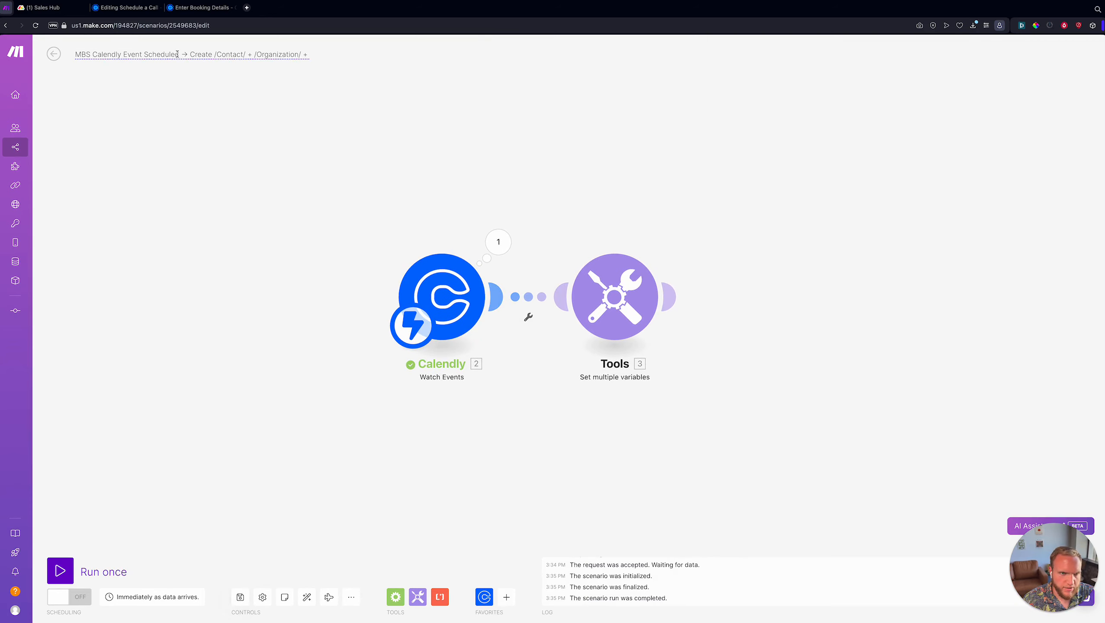
# - Rename the Calendly trigger to 'Calendly Event Scheduled' using the scenario title
pyautogui.moveTo(181, 54); pyautogui.dragTo(74, 55)
pyautogui.hotkey('ctrl', 'c')
pyautogui.rightClick(418, 260)
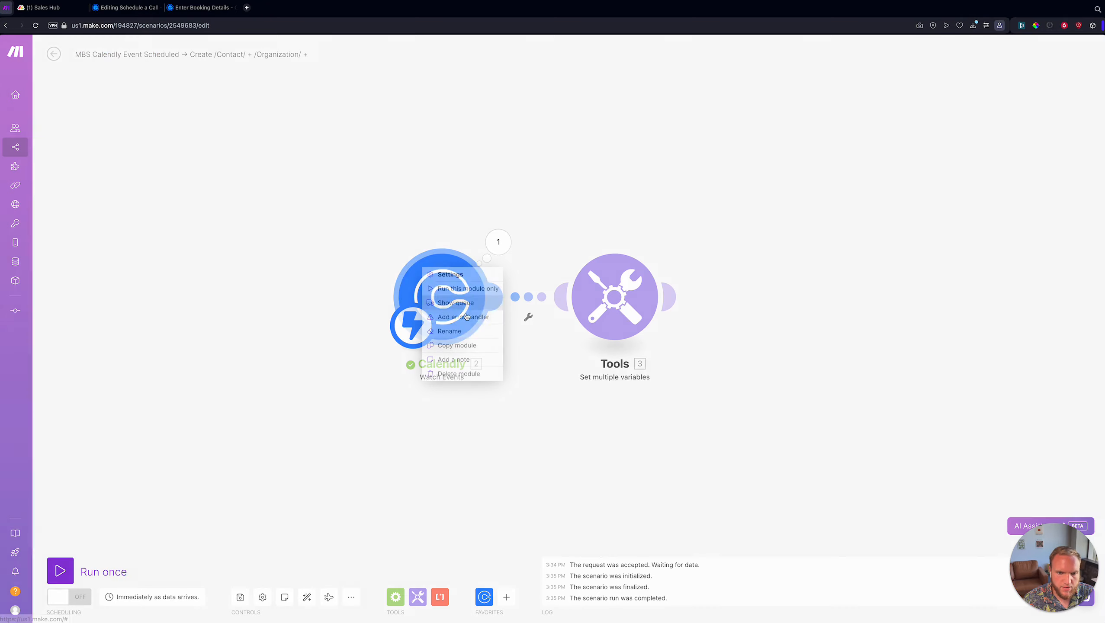
pyautogui.click(458, 314)
pyautogui.hotkey('ctrl', 'v')
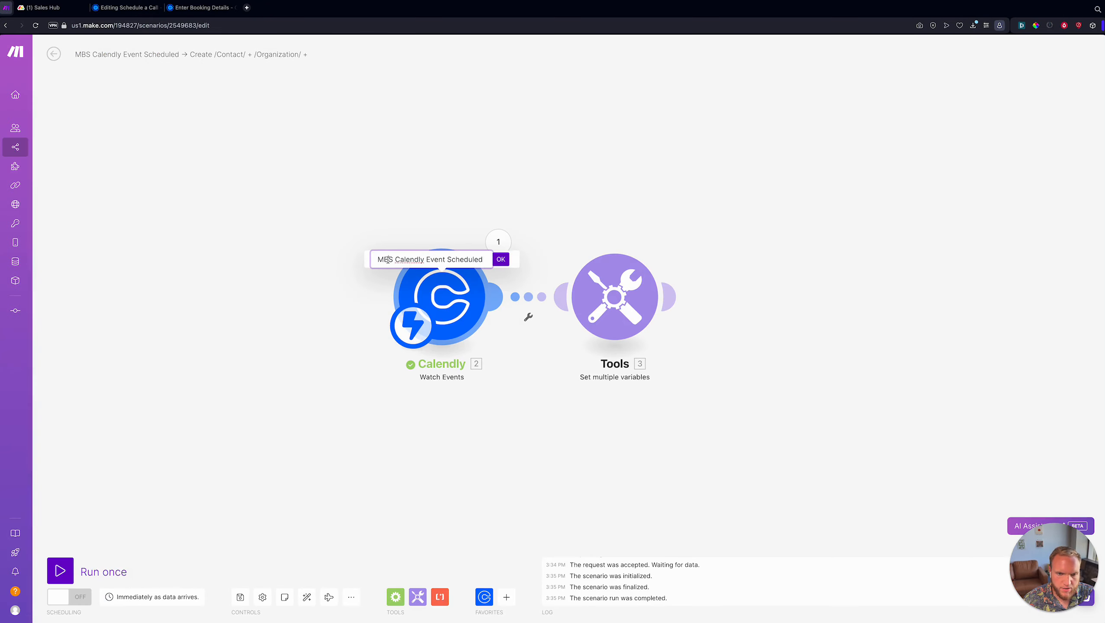
pyautogui.doubleClick(387, 259)
pyautogui.press('BackSpace')
pyautogui.click(502, 262)
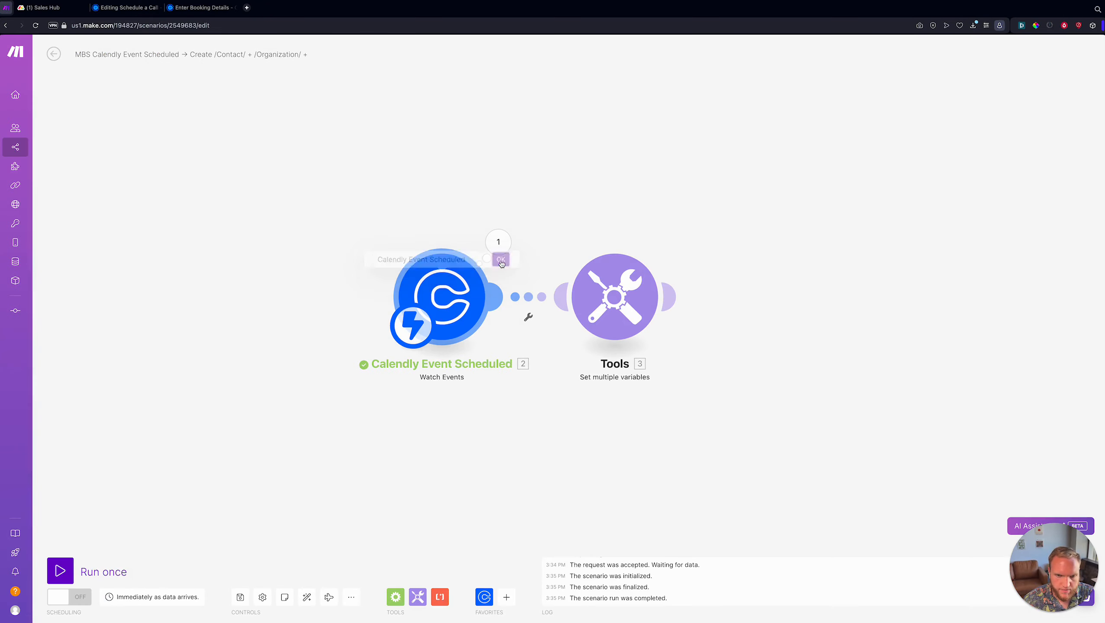
# - Rename the Tools module to 'Set Varaiables' and save the scenario
pyautogui.moveTo(660, 183); pyautogui.dragTo(442, 182)
pyautogui.rightClick(409, 299)
pyautogui.click(451, 353)
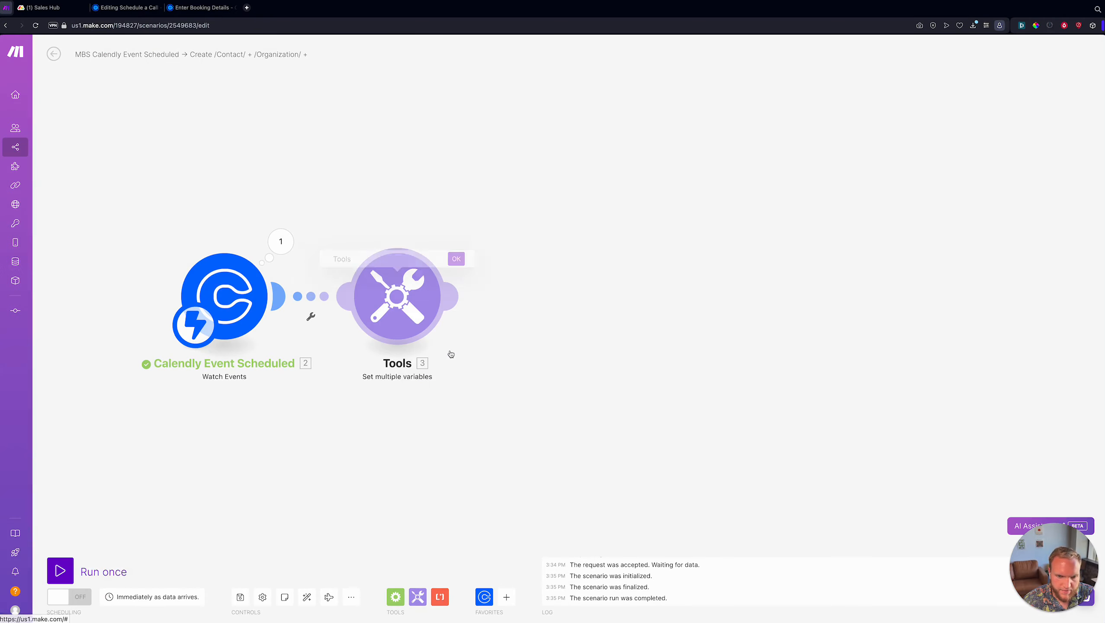
pyautogui.write('Set Varaibles')
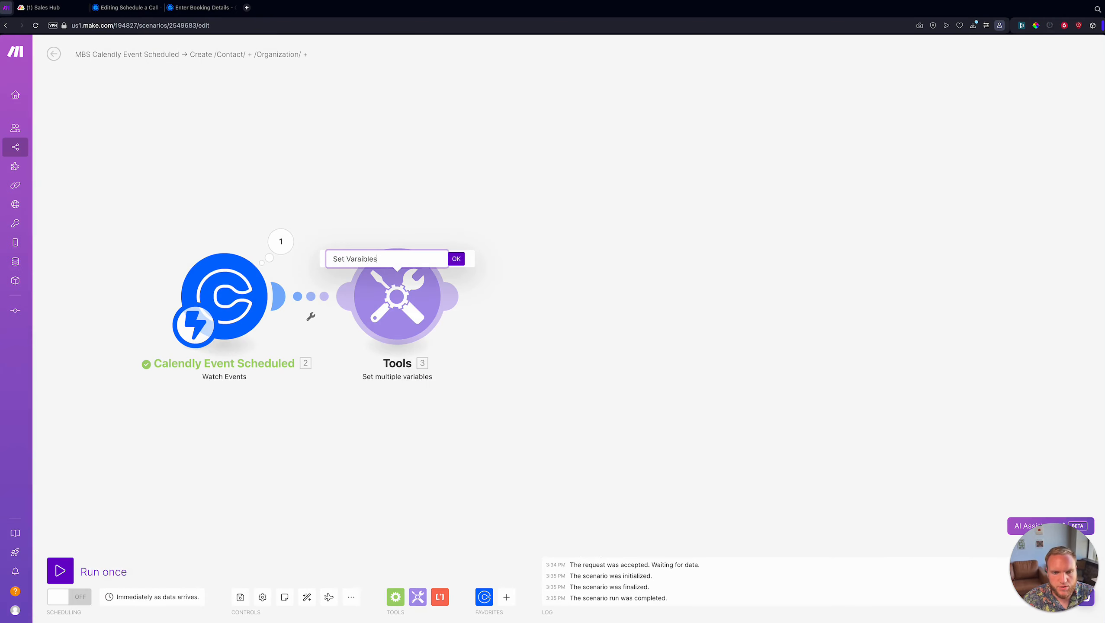
pyautogui.press('BackSpace')
pyautogui.press('BackSpace')
pyautogui.press('BackSpace')
pyautogui.press('BackSpace')
pyautogui.write('ables')
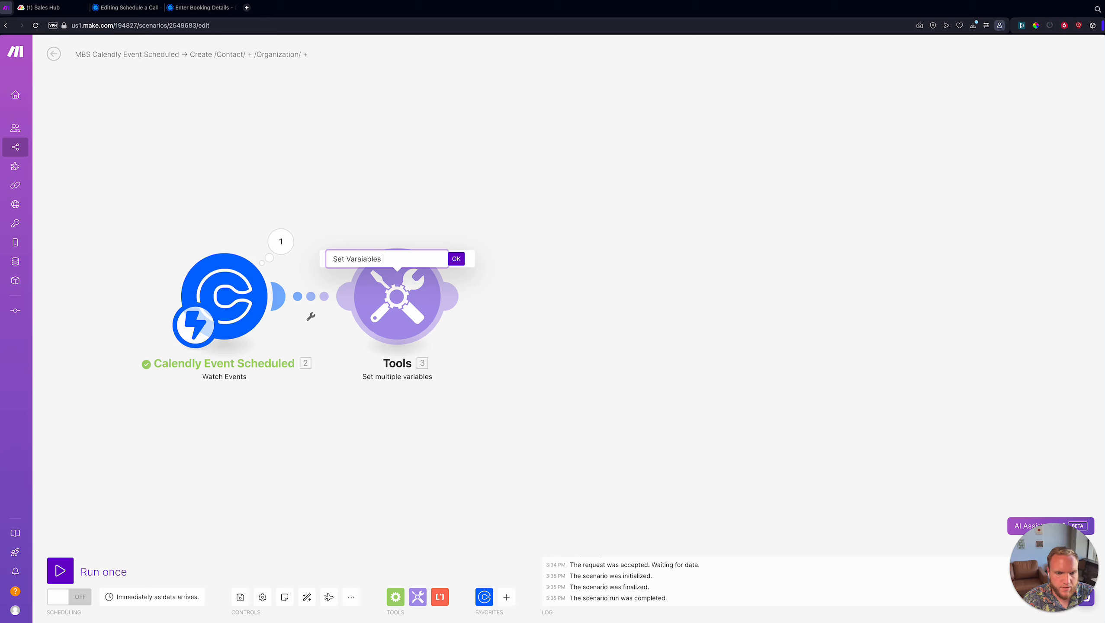
pyautogui.press('Return')
pyautogui.moveTo(442, 396); pyautogui.dragTo(364, 441)
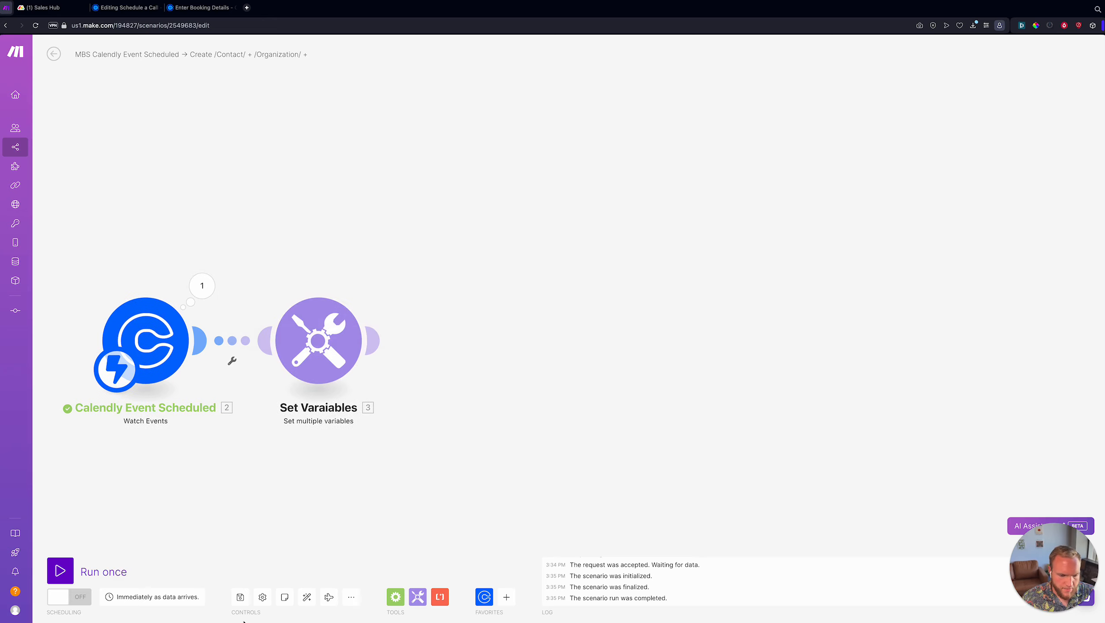
pyautogui.click(244, 592)
pyautogui.moveTo(451, 436); pyautogui.dragTo(454, 390)
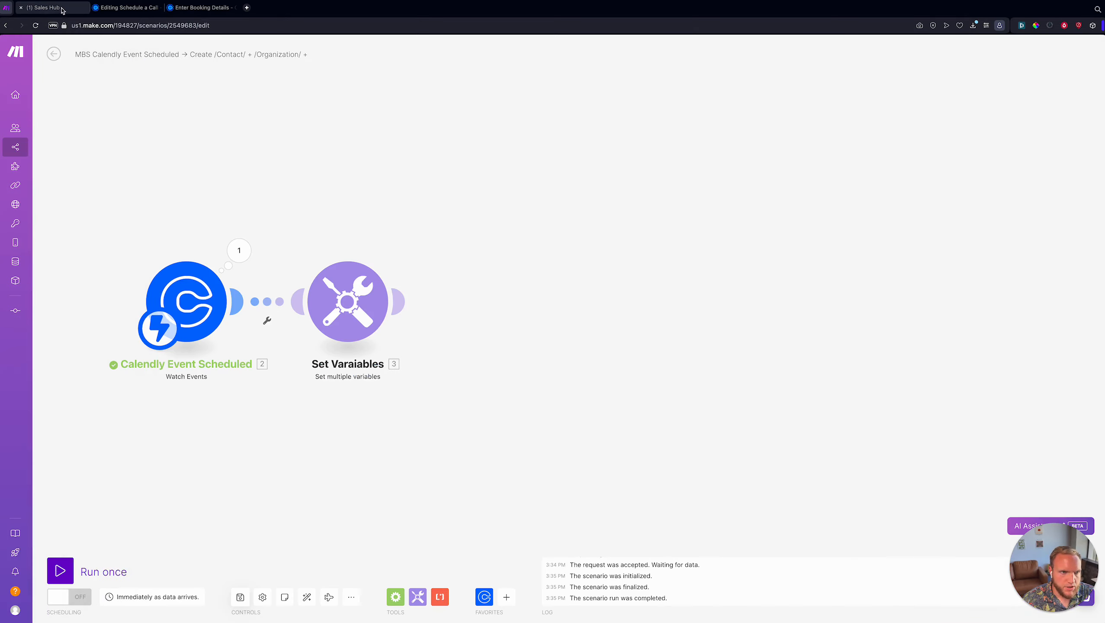
pyautogui.click(62, 10)
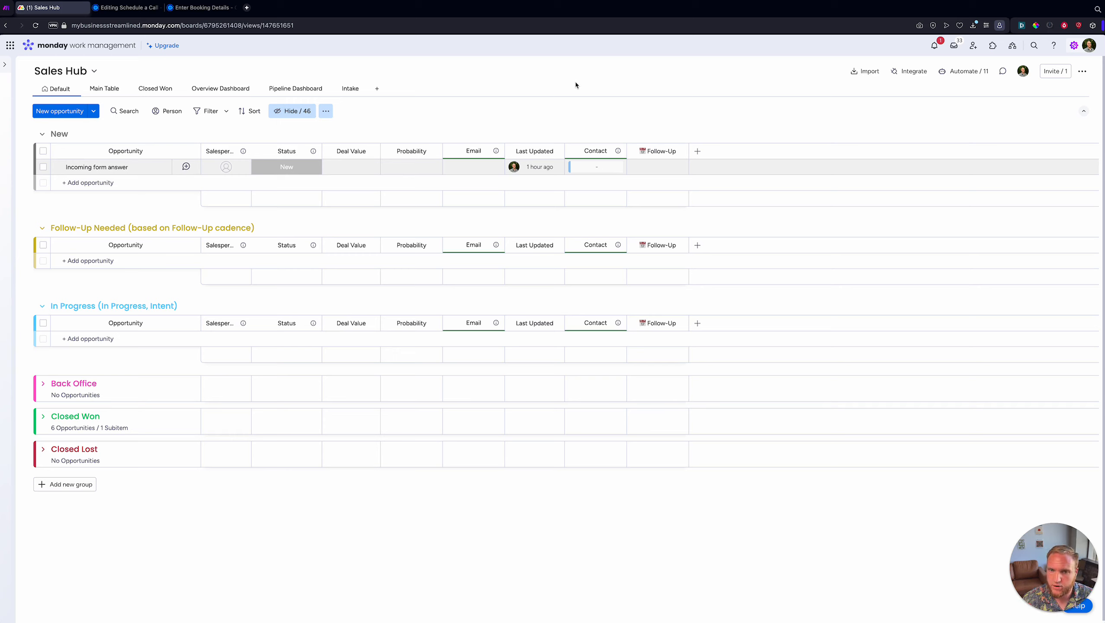
pyautogui.click(6, 8)
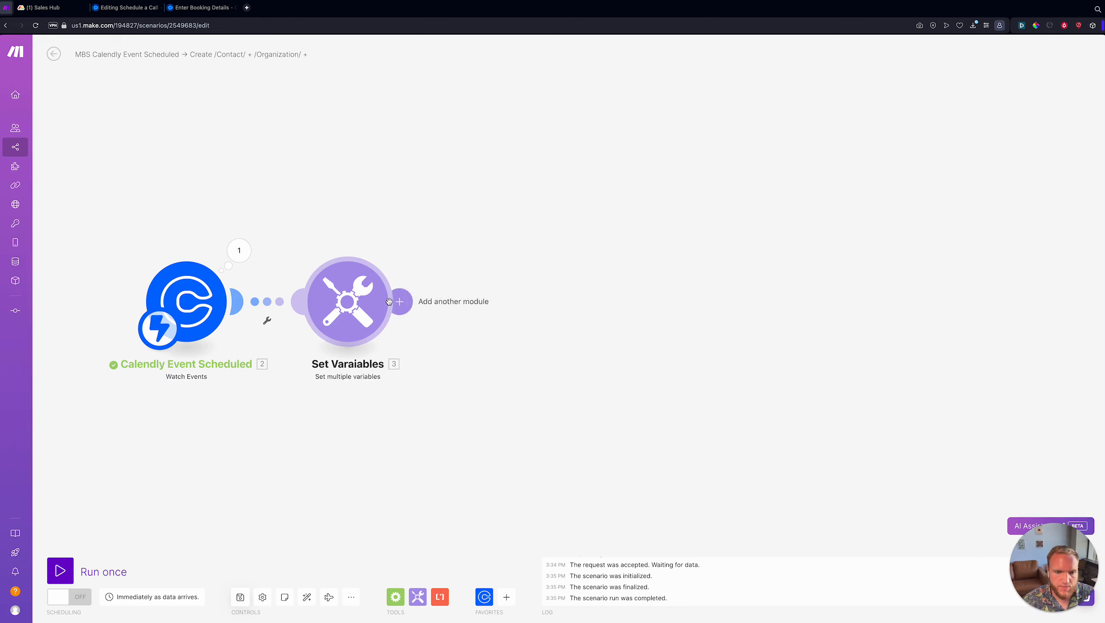
# - Add a Monday Search Items in the Board by Column Values module with a connection and Limit 1
pyautogui.click(402, 300)
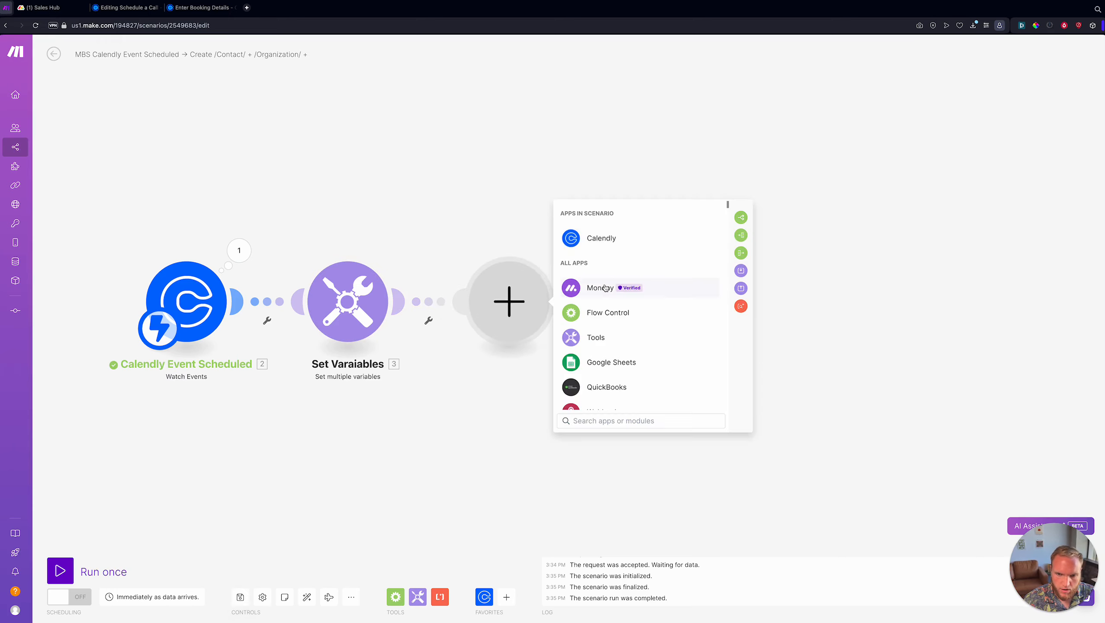
pyautogui.click(601, 286)
pyautogui.write('search')
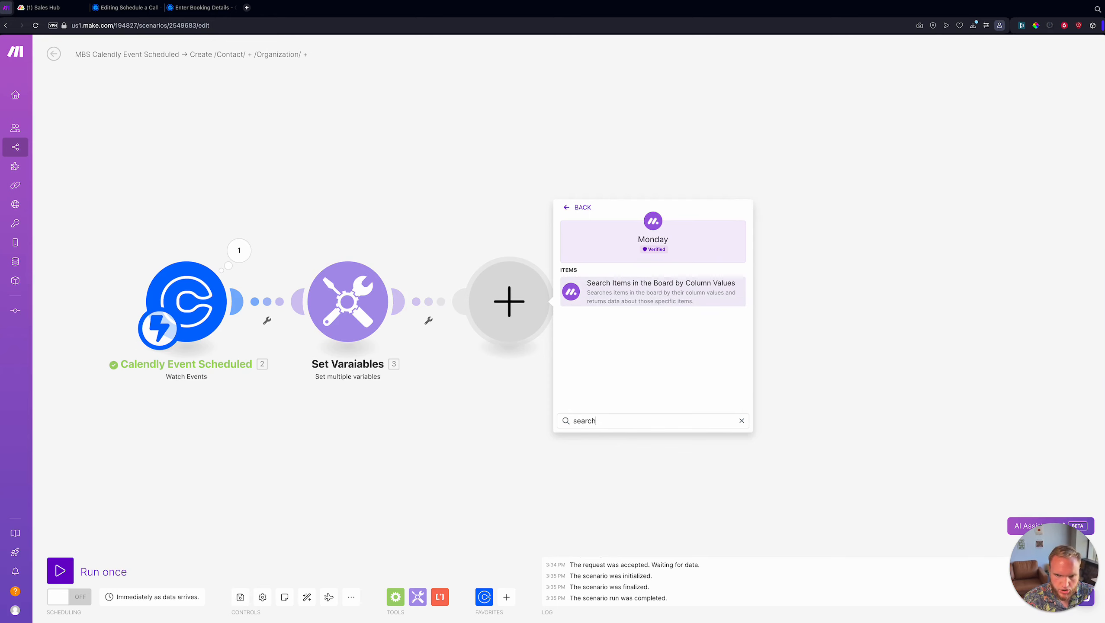
pyautogui.click(645, 296)
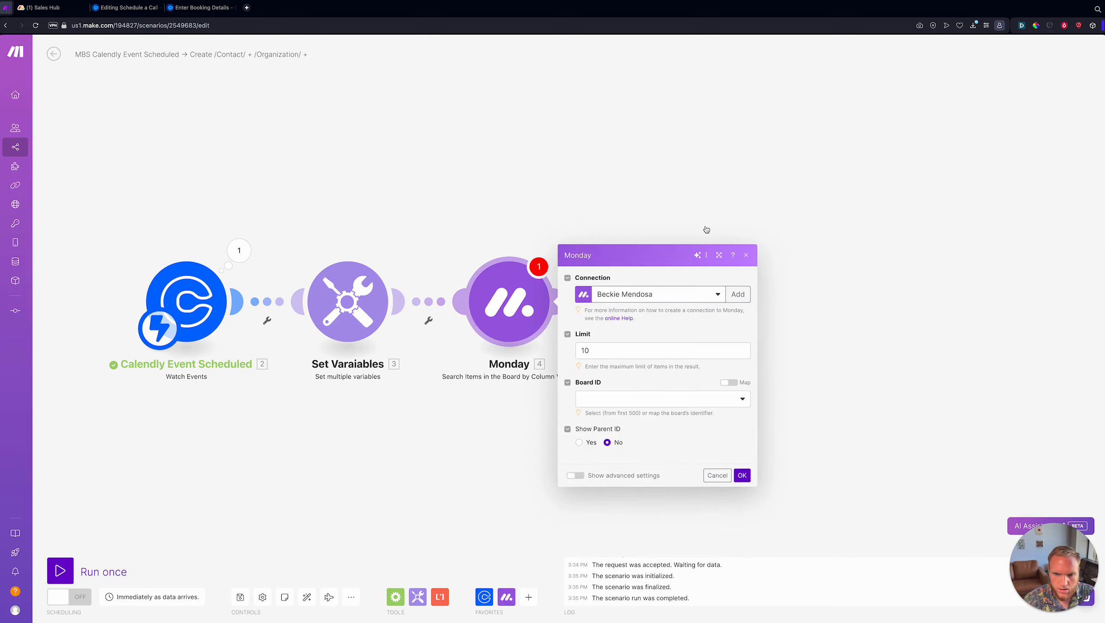
pyautogui.click(706, 225)
pyautogui.write('ones')
pyautogui.click(619, 251)
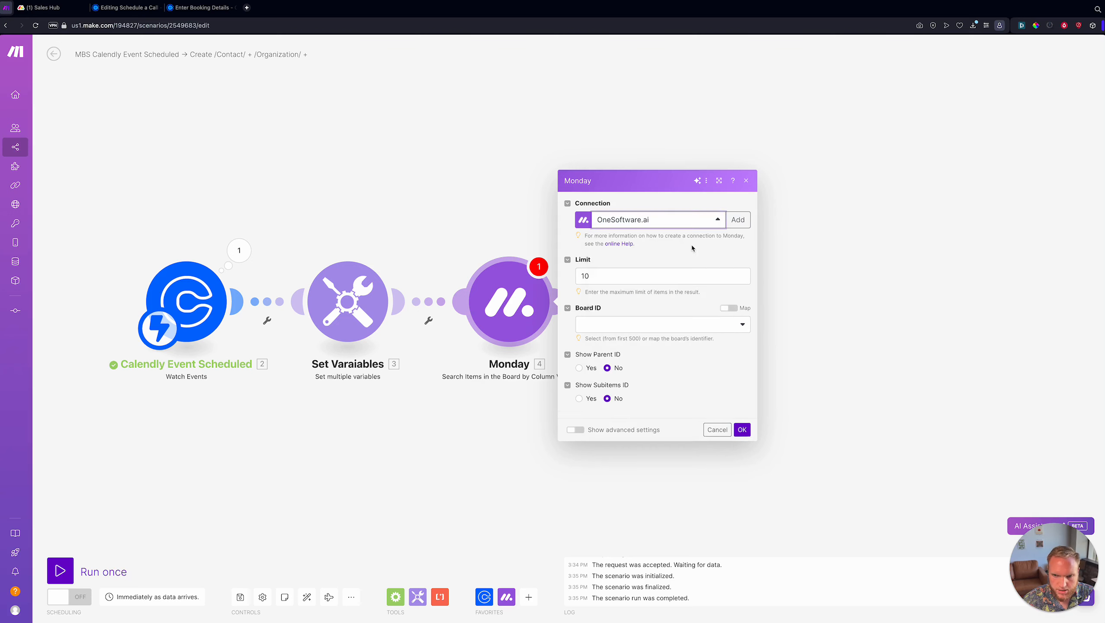
pyautogui.click(617, 274)
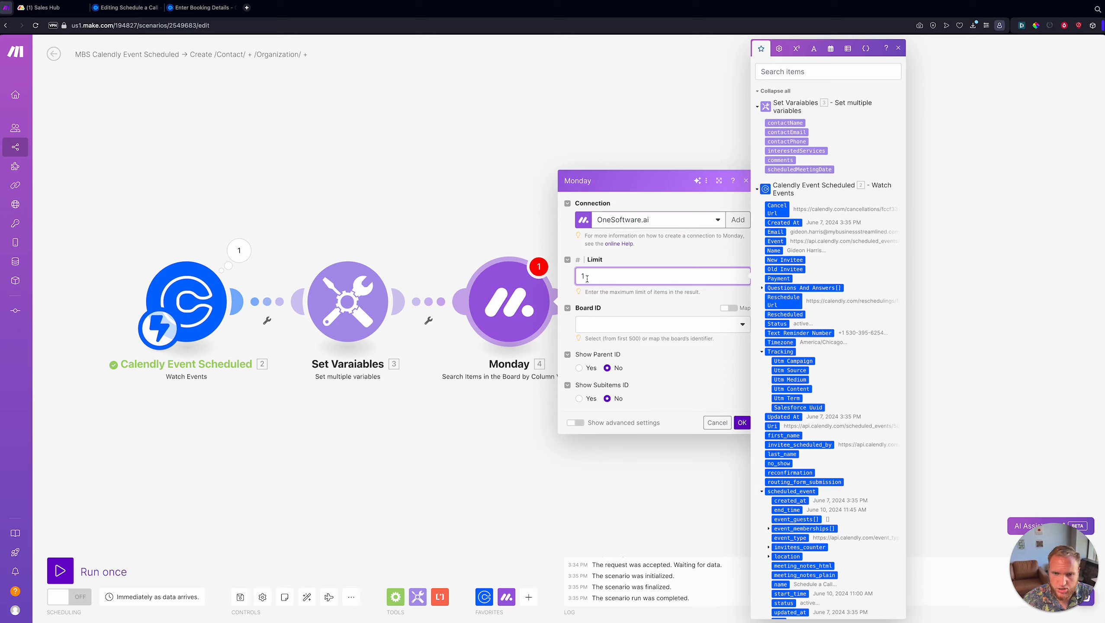
# - Search the Contacts board's Email column for the contactEmail variable and save the module
pyautogui.click(615, 324)
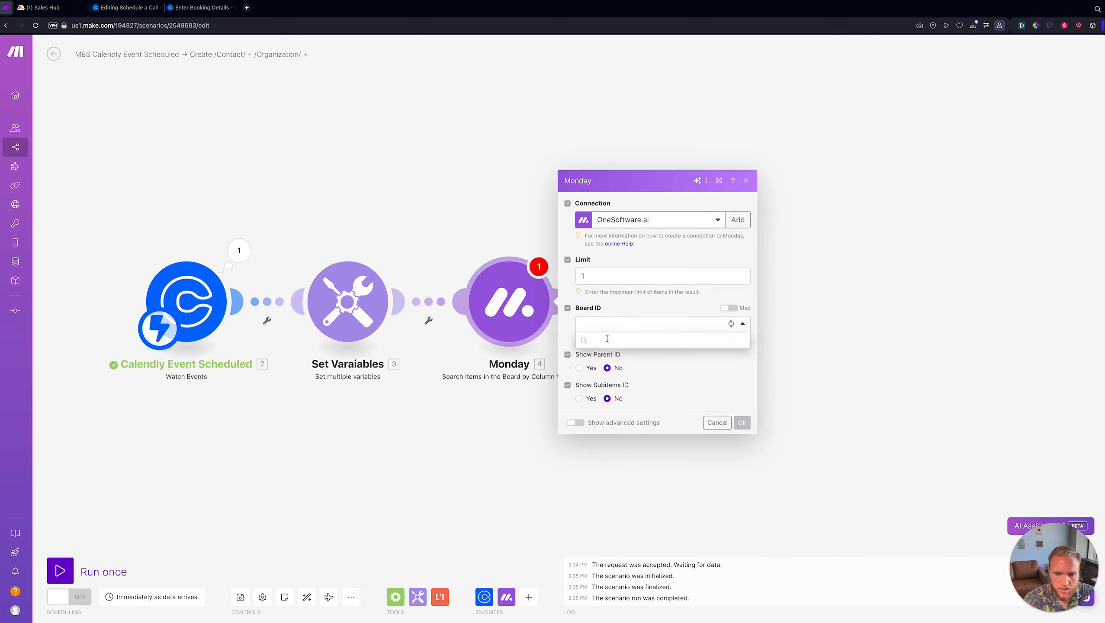
pyautogui.write('contacts')
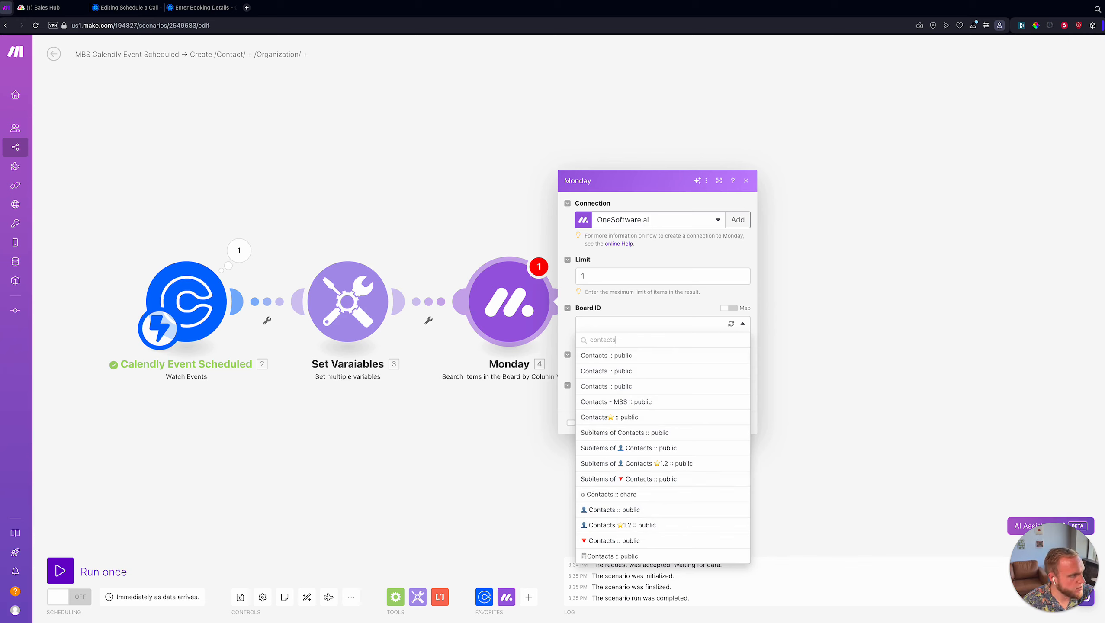
pyautogui.press('super+Tab')
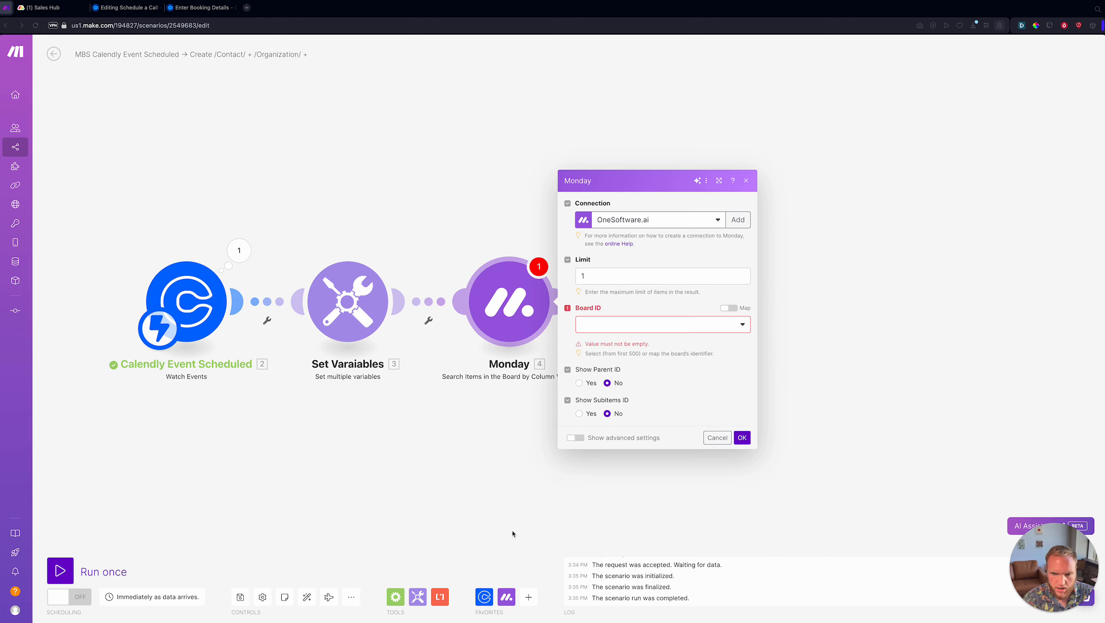
pyautogui.click(717, 323)
pyautogui.click(731, 323)
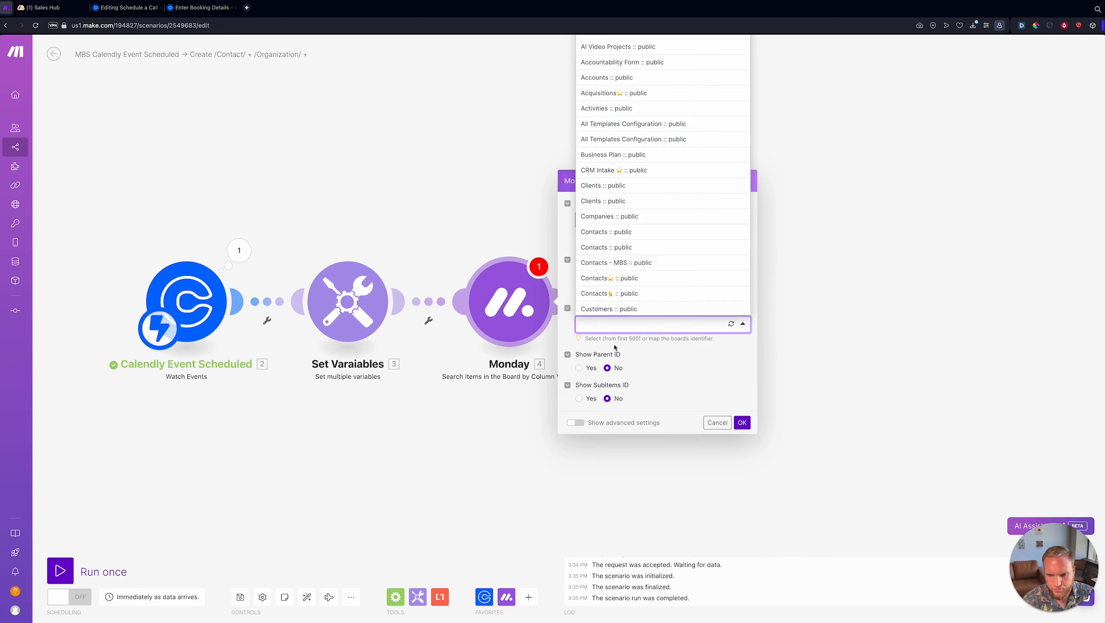
pyautogui.click(620, 292)
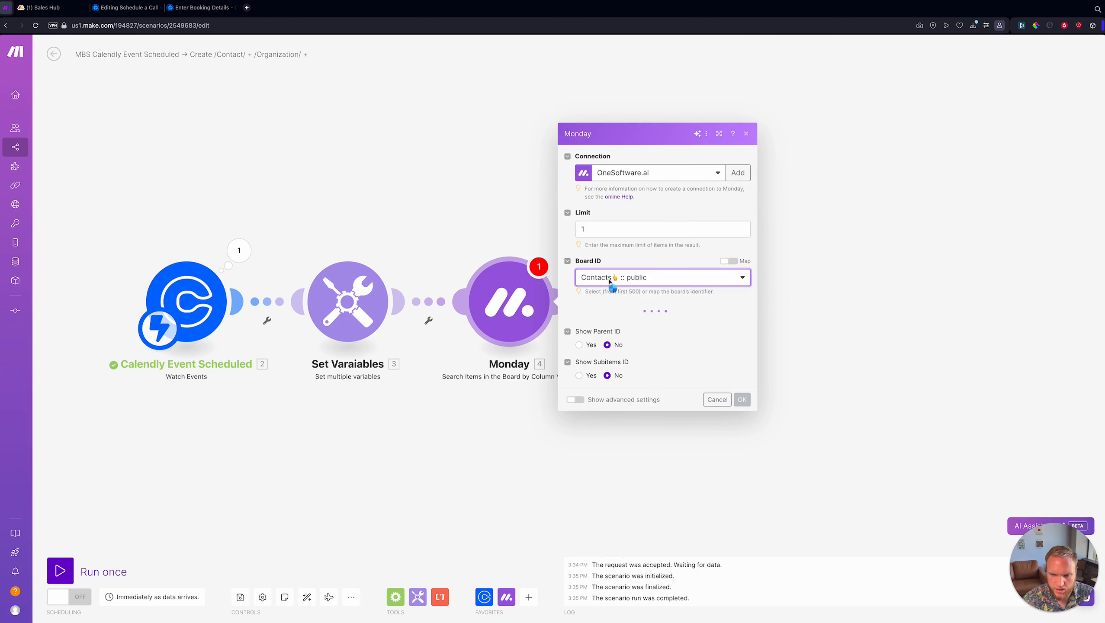
pyautogui.click(676, 312)
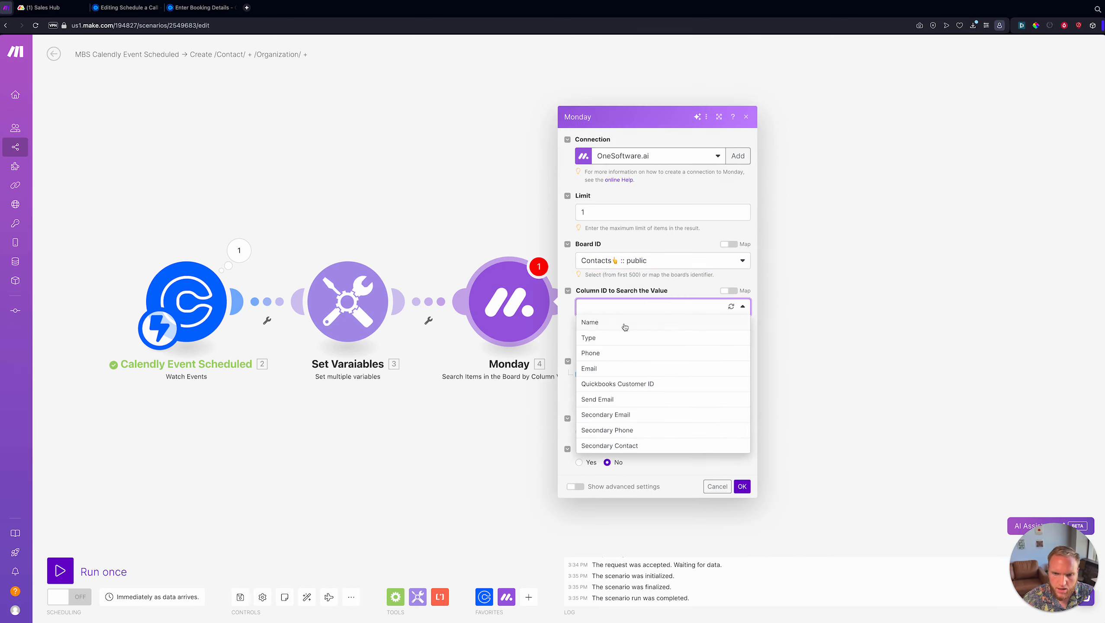
pyautogui.click(609, 370)
pyautogui.click(649, 350)
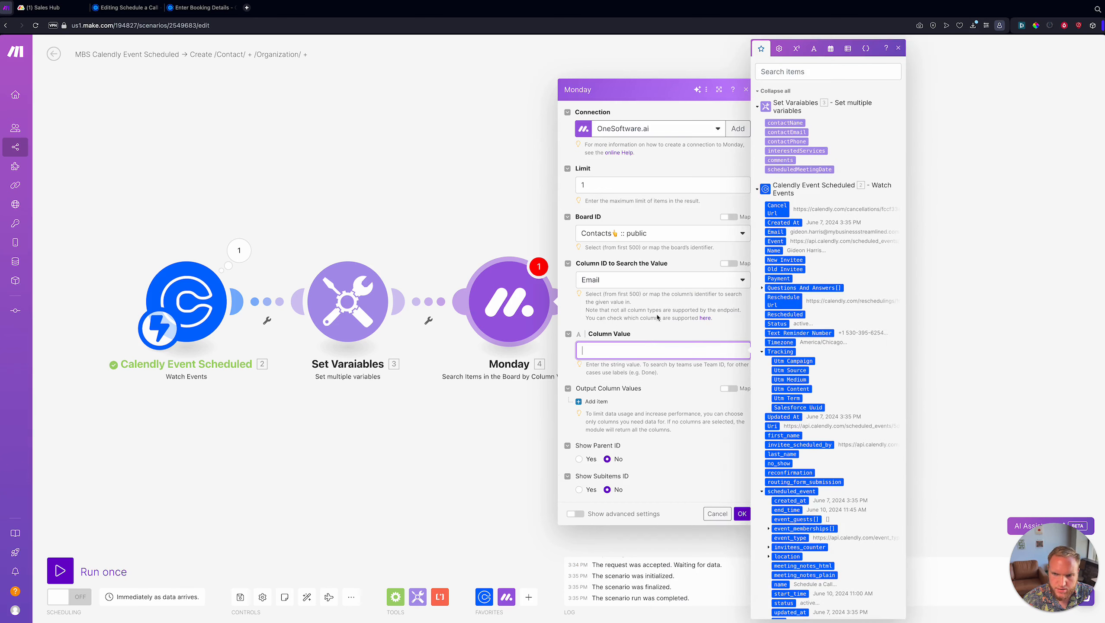
pyautogui.click(786, 132)
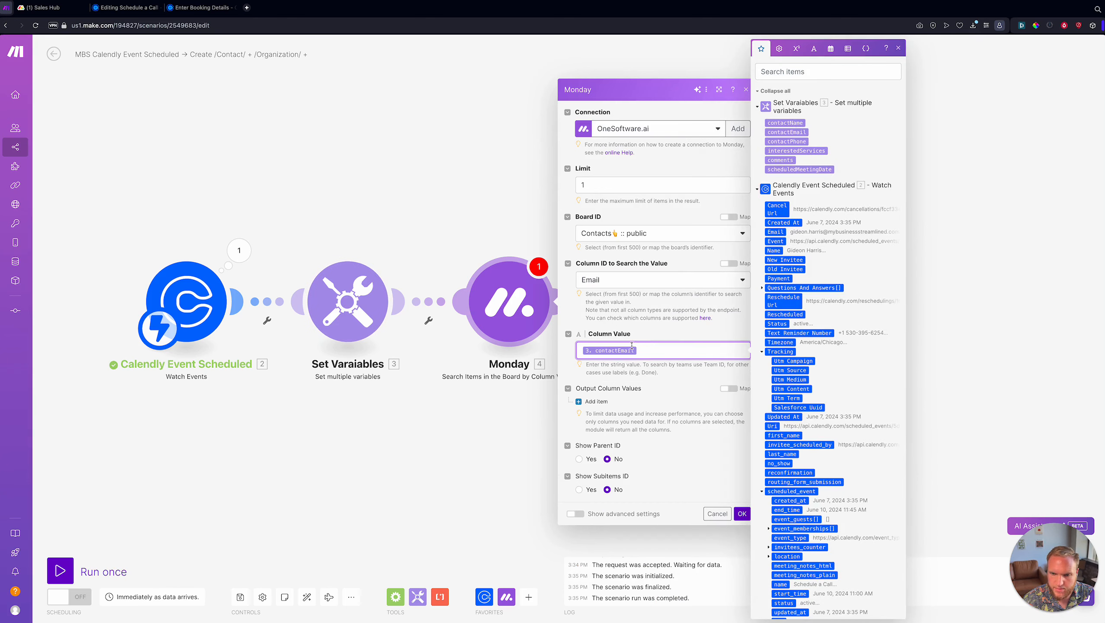
pyautogui.click(659, 376)
pyautogui.click(743, 515)
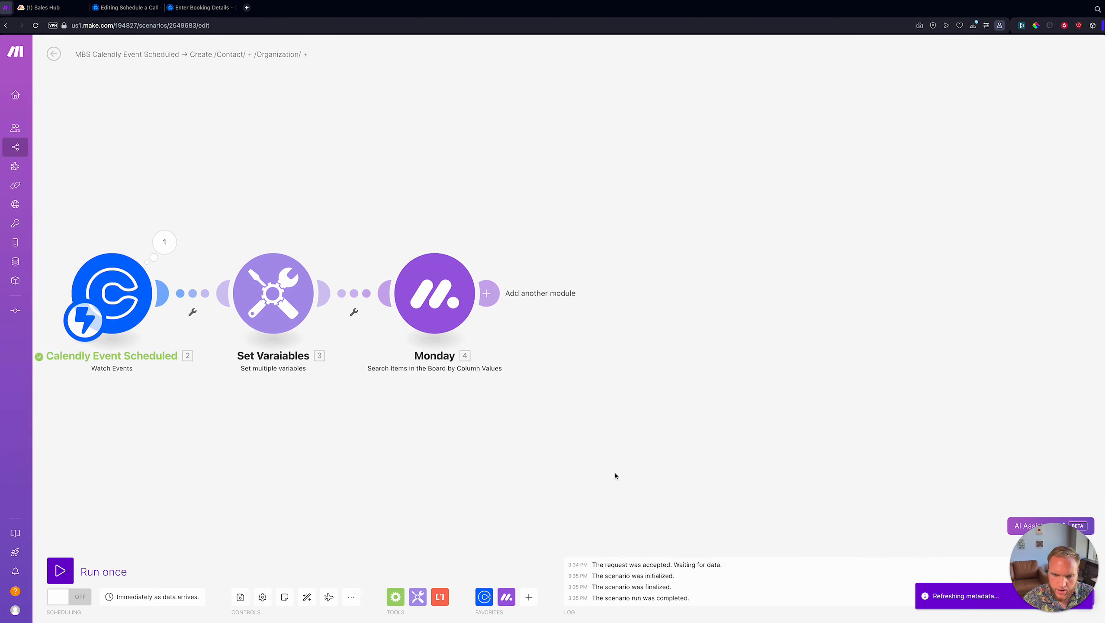
# - Give the Monday Search Items module the name 'Search Contacts START'
pyautogui.rightClick(332, 327)
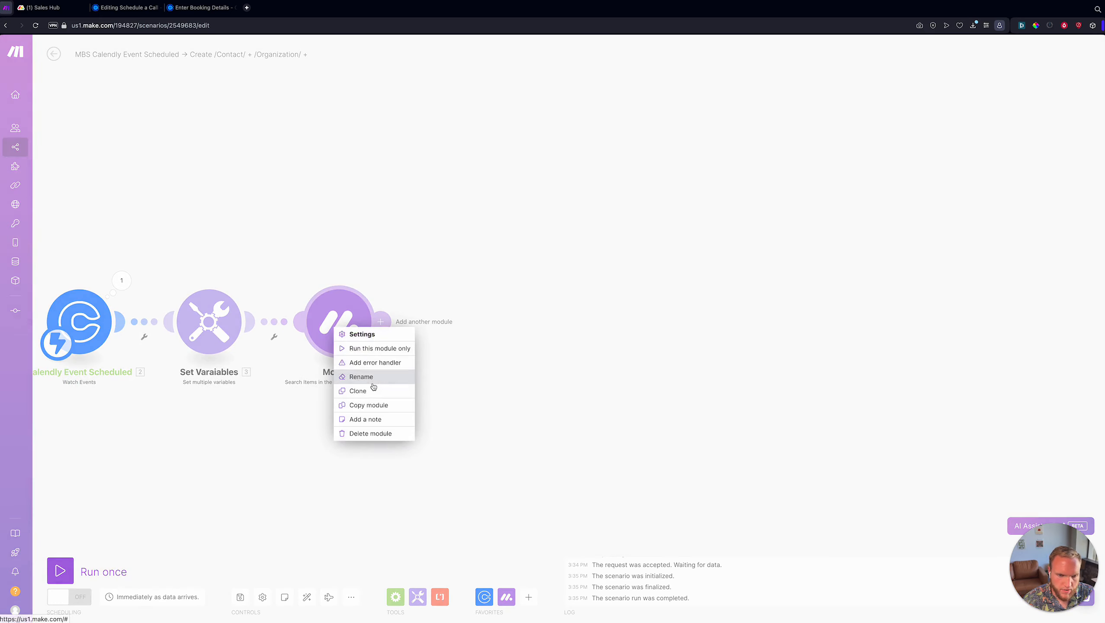
pyautogui.click(343, 376)
pyautogui.write('Search /Contacts')
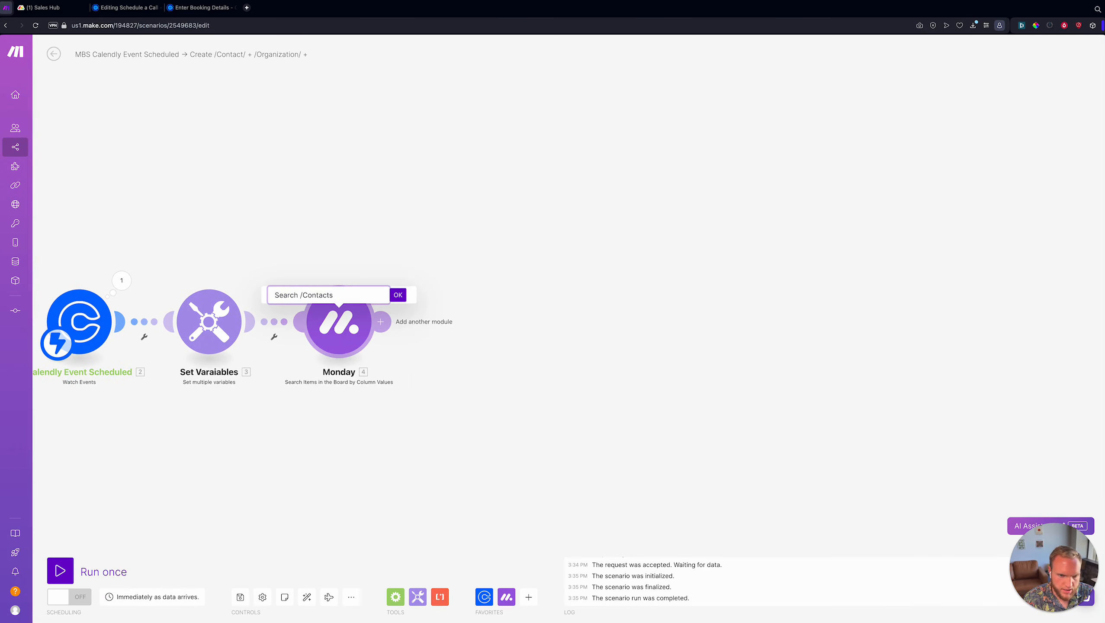
pyautogui.hotkey('ctrl', 'a')
pyautogui.write('Search Contacts START')
pyautogui.press('Return')
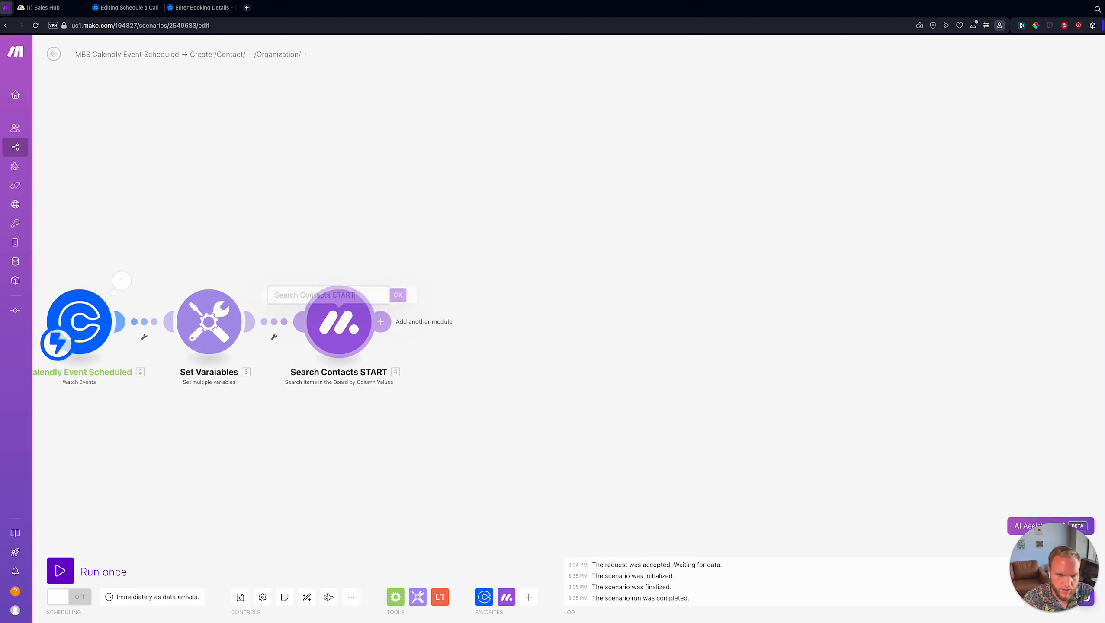
# - Open the Set Variables module's settings to edit its variables
pyautogui.click(395, 596)
pyautogui.click(210, 322)
pyautogui.scroll(-3, 381, 325)
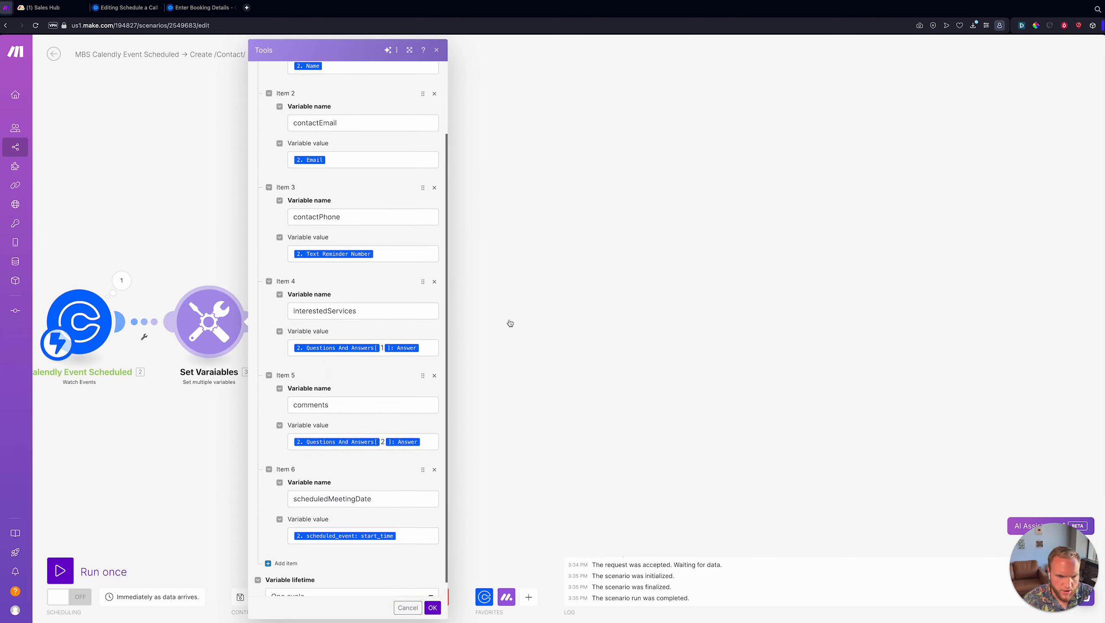
pyautogui.click(510, 324)
pyautogui.click(187, 325)
pyautogui.scroll(-3, 343, 264)
pyautogui.scroll(2, 343, 264)
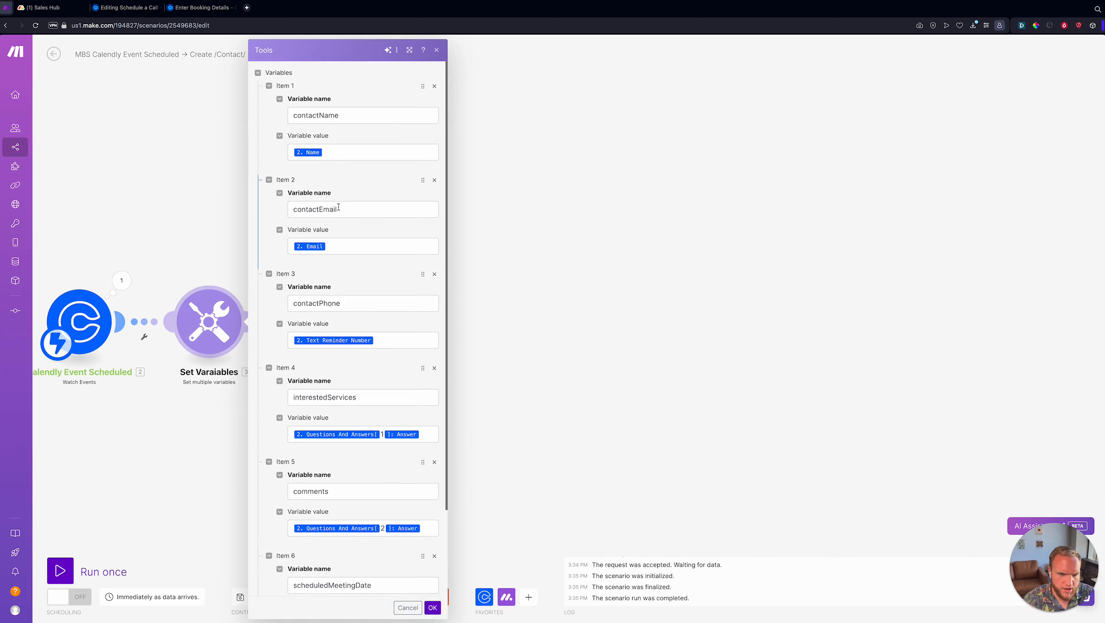
# - Wrap contactEmail's value as ifempty(2. Email; placeholder .com address)
pyautogui.click(319, 246)
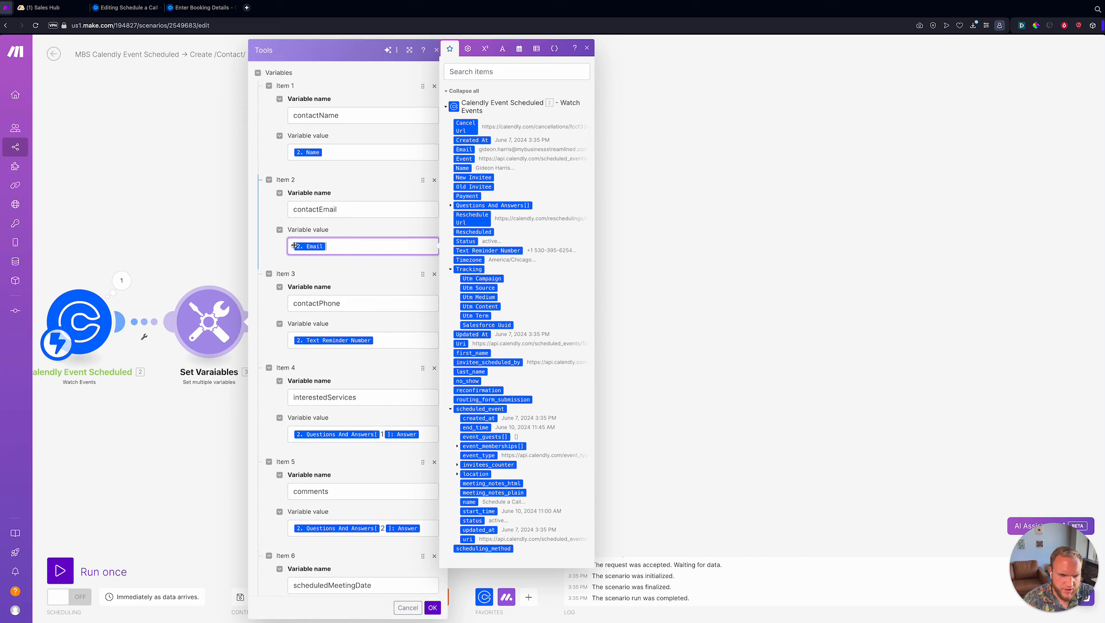
pyautogui.scroll(-2, 391, 265)
pyautogui.scroll(2, 384, 276)
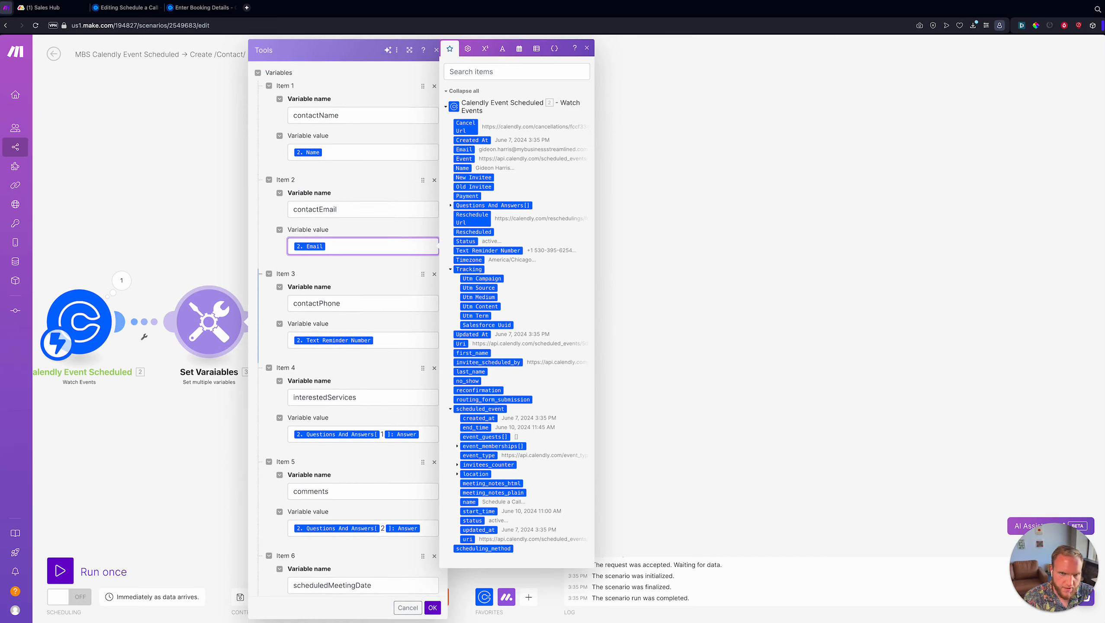
pyautogui.write('ifempty(2. Email')
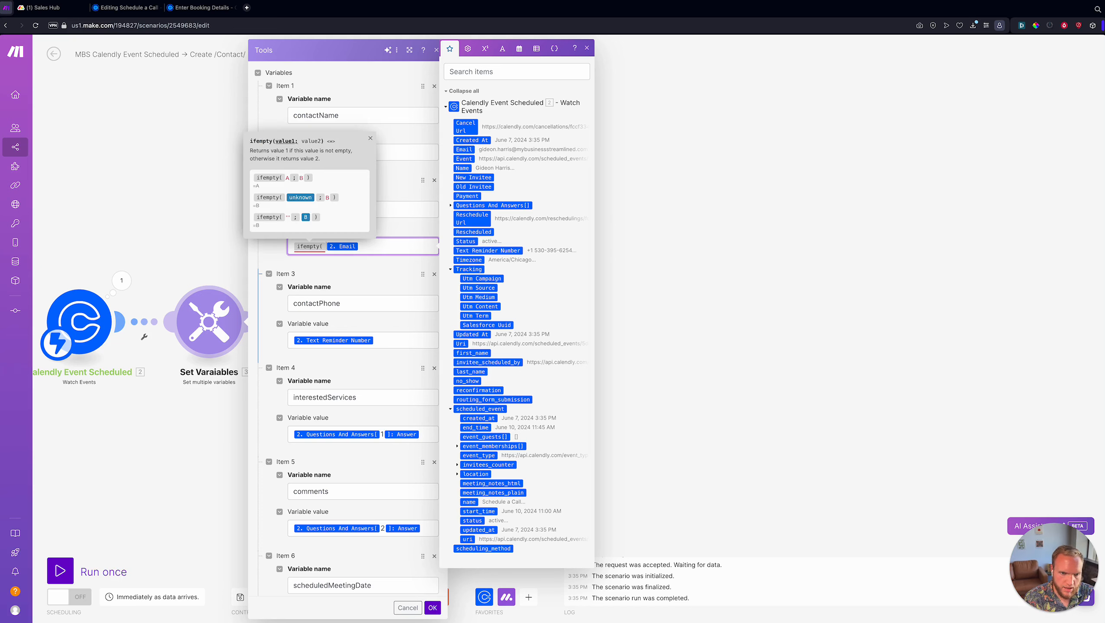
pyautogui.write(';period@')
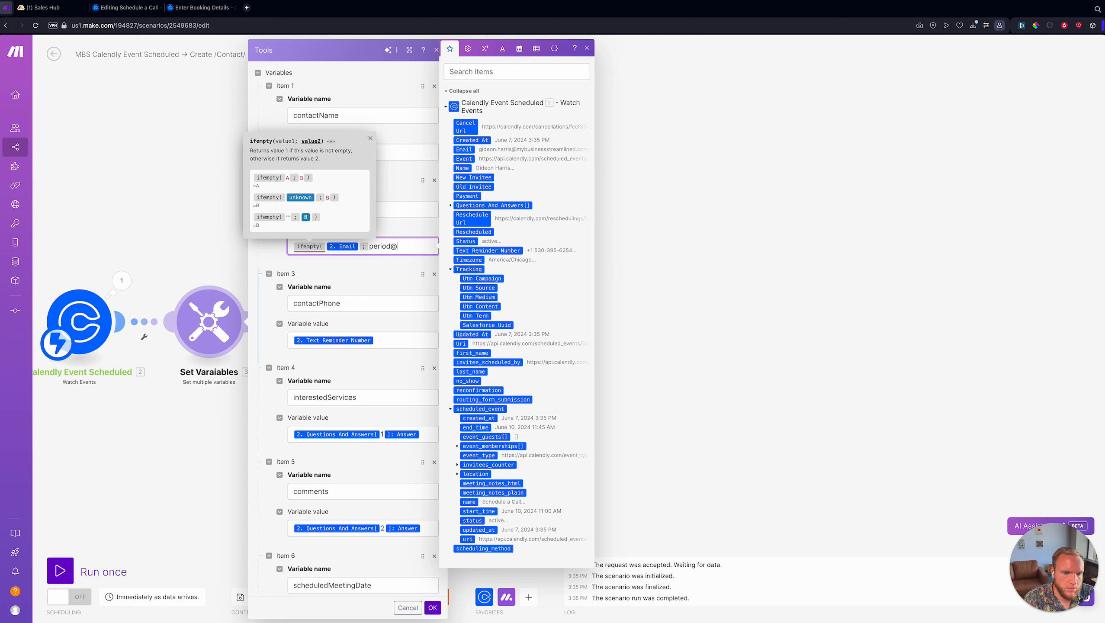
pyautogui.write('.com')
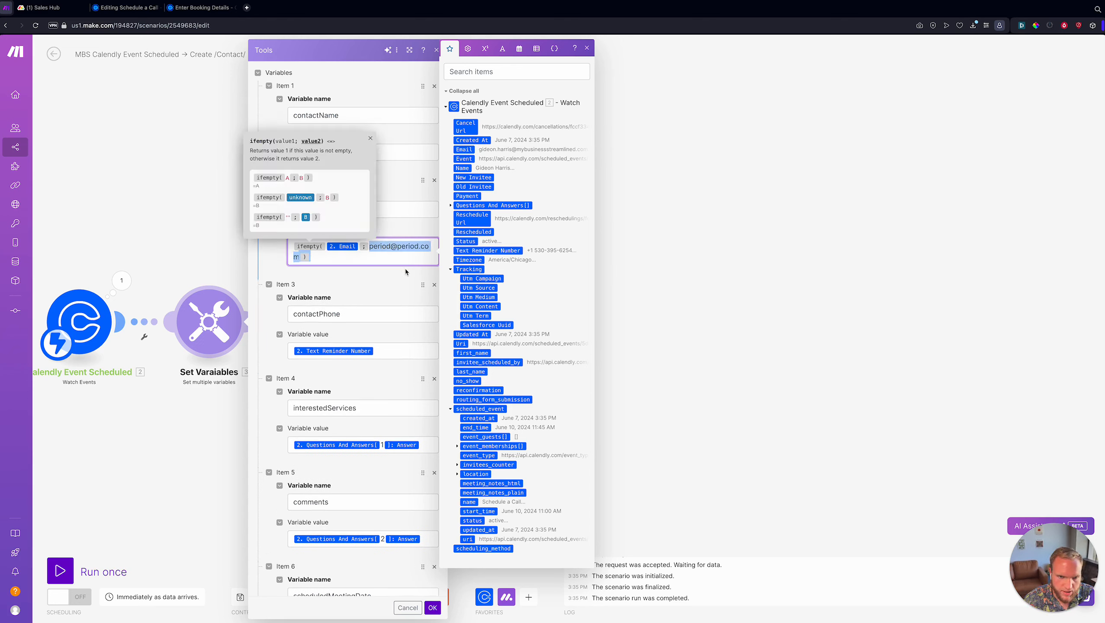
pyautogui.click(331, 259)
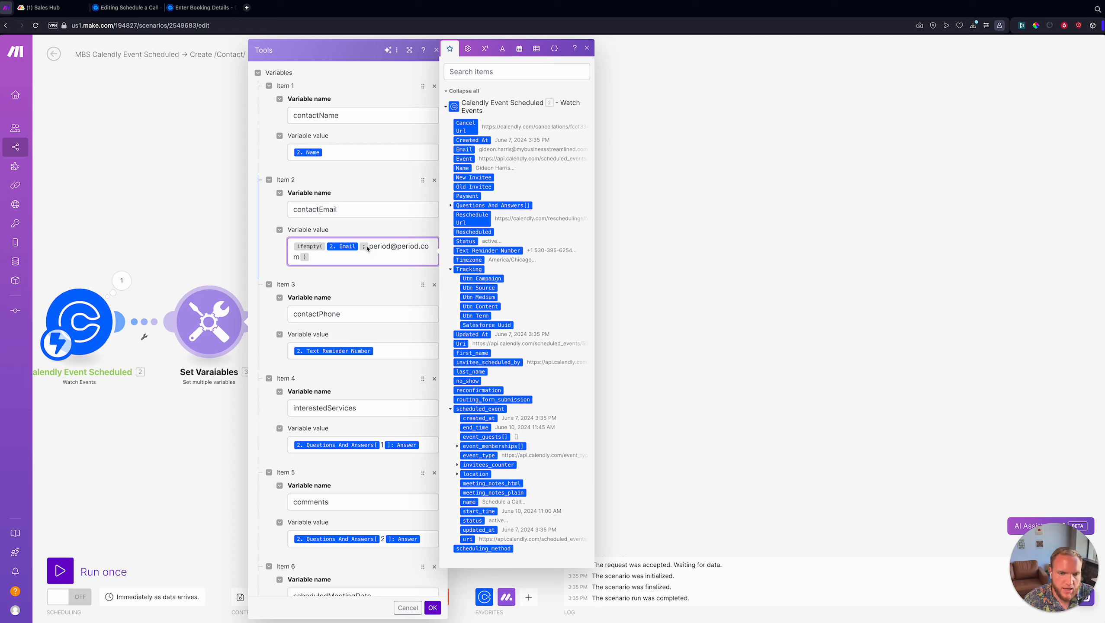
pyautogui.moveTo(368, 246); pyautogui.dragTo(428, 249)
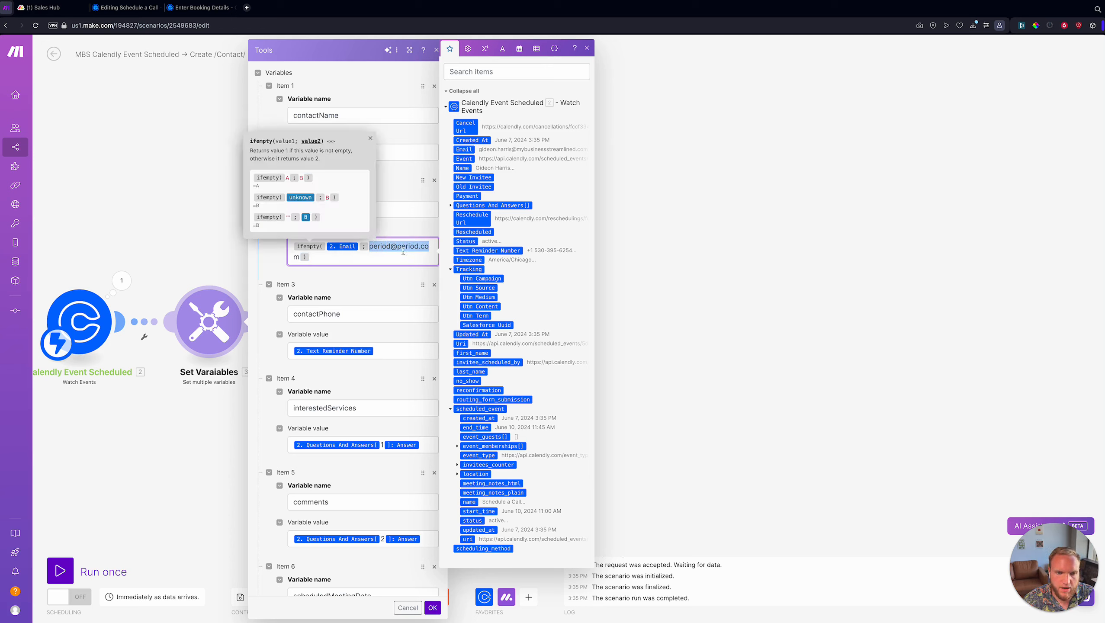
pyautogui.click(412, 258)
pyautogui.scroll(-1, 378, 278)
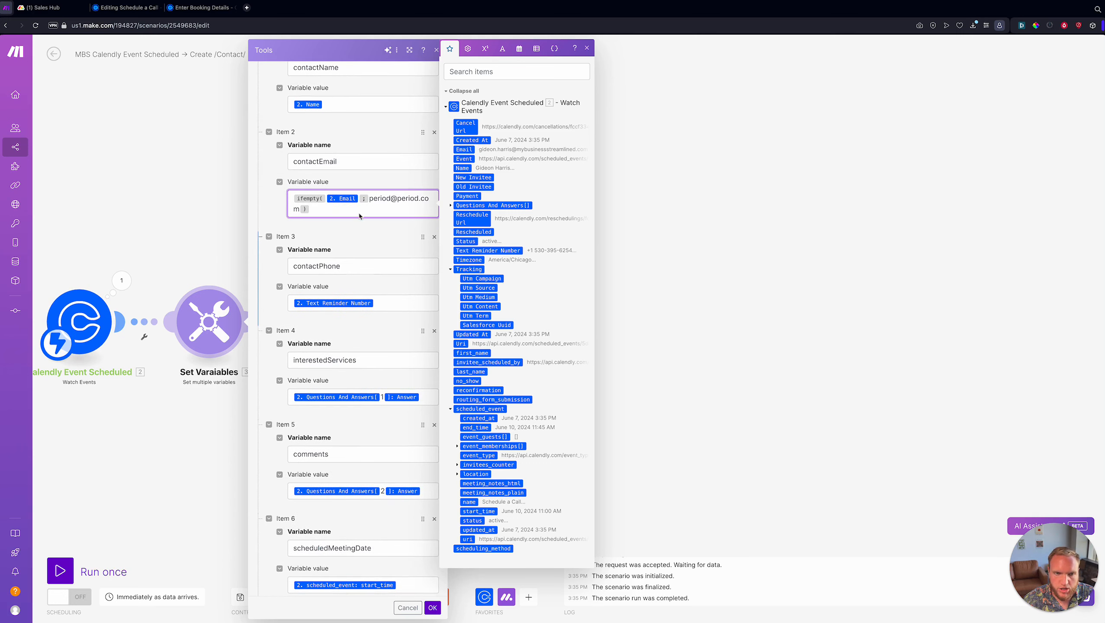
pyautogui.click(349, 234)
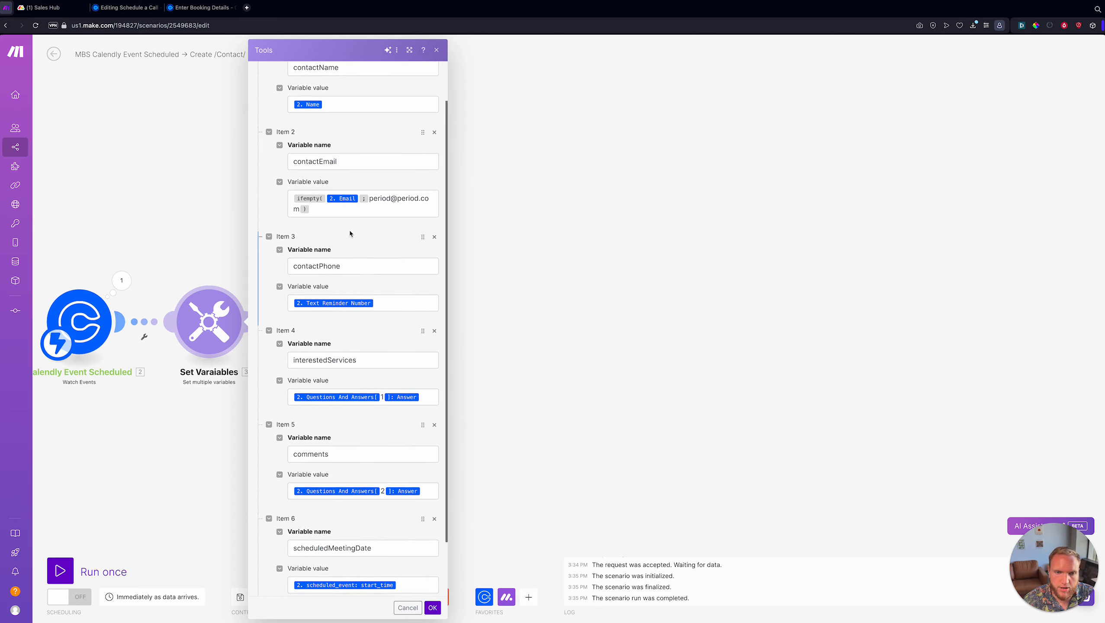
# - Give contactPhone an ifempty() fallback to emptystring and interestedServices a fallback to 'Unknown'
pyautogui.click(428, 297)
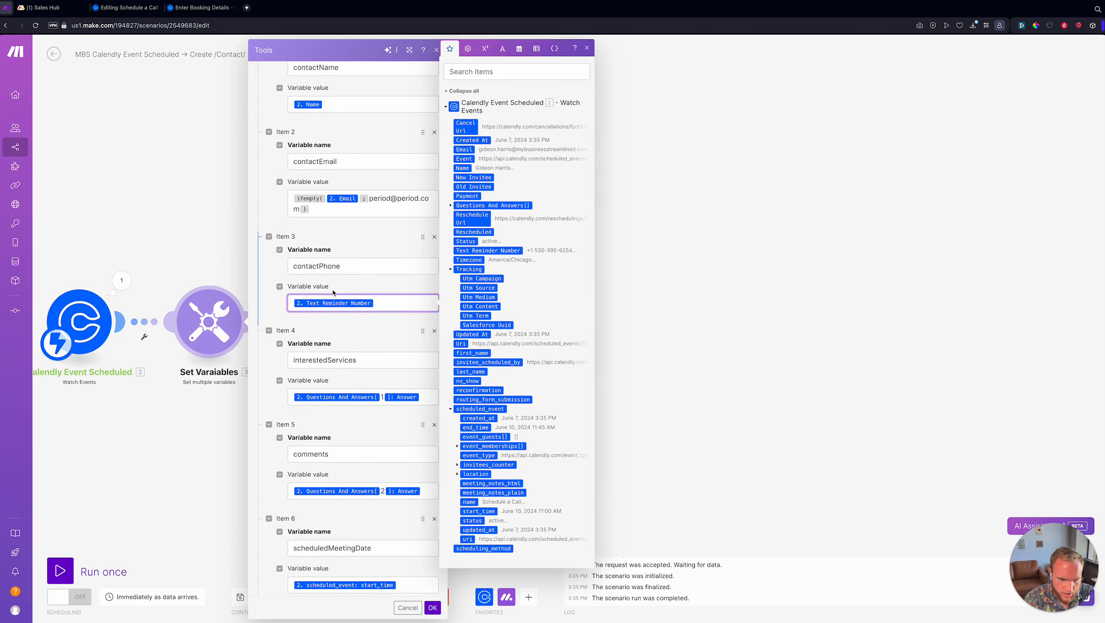
pyautogui.write('ifempty( ')
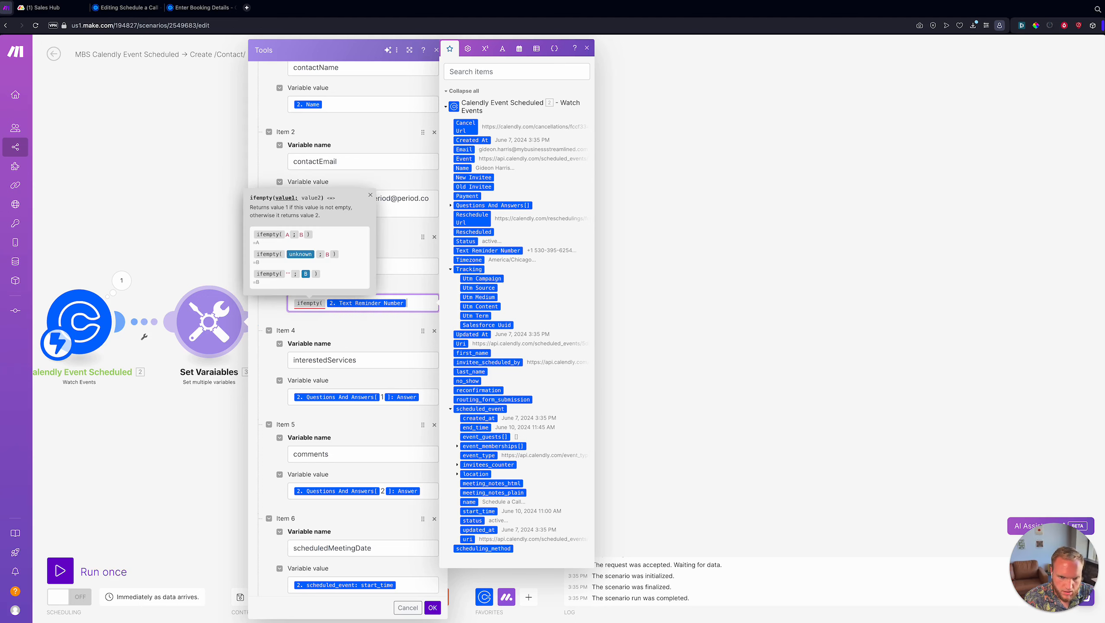
pyautogui.write(';{{emptystri')
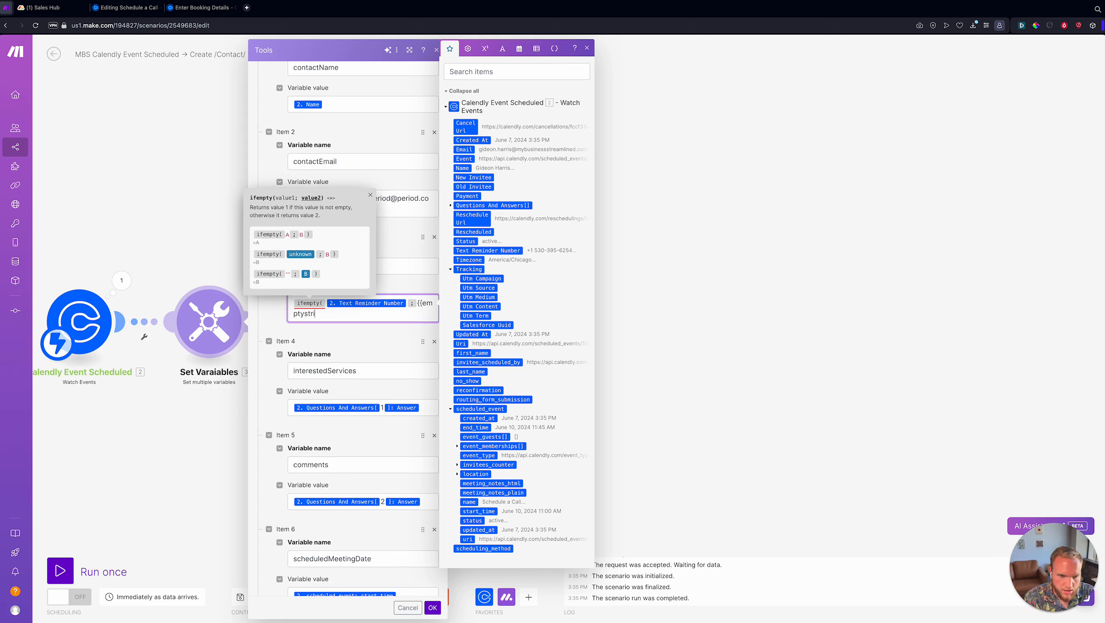
pyautogui.write('ng}})')
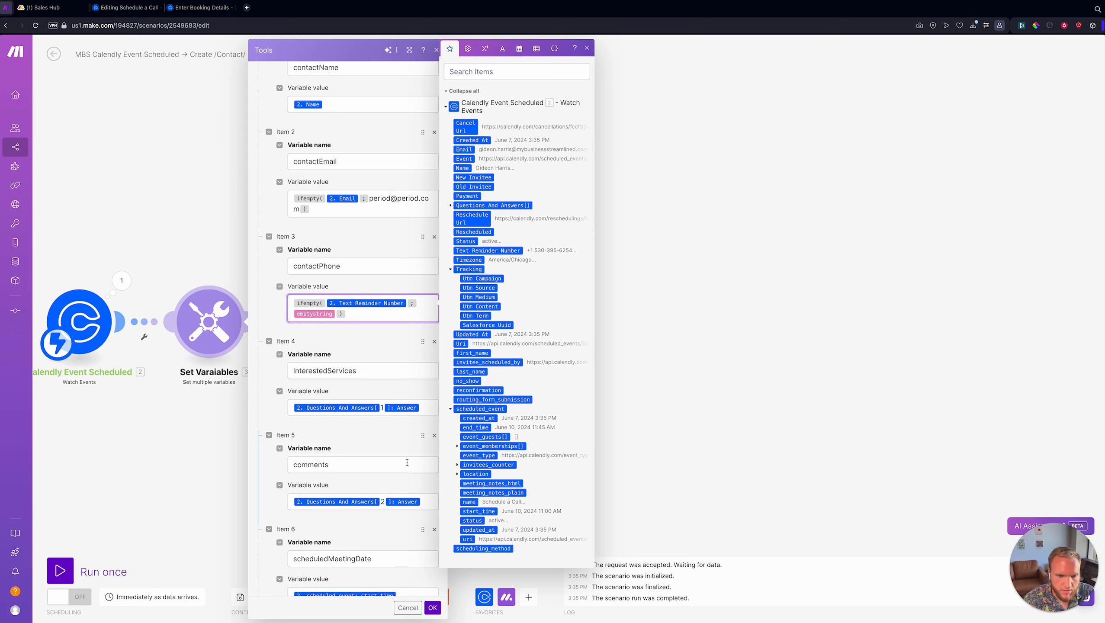
pyautogui.scroll(-2, 386, 352)
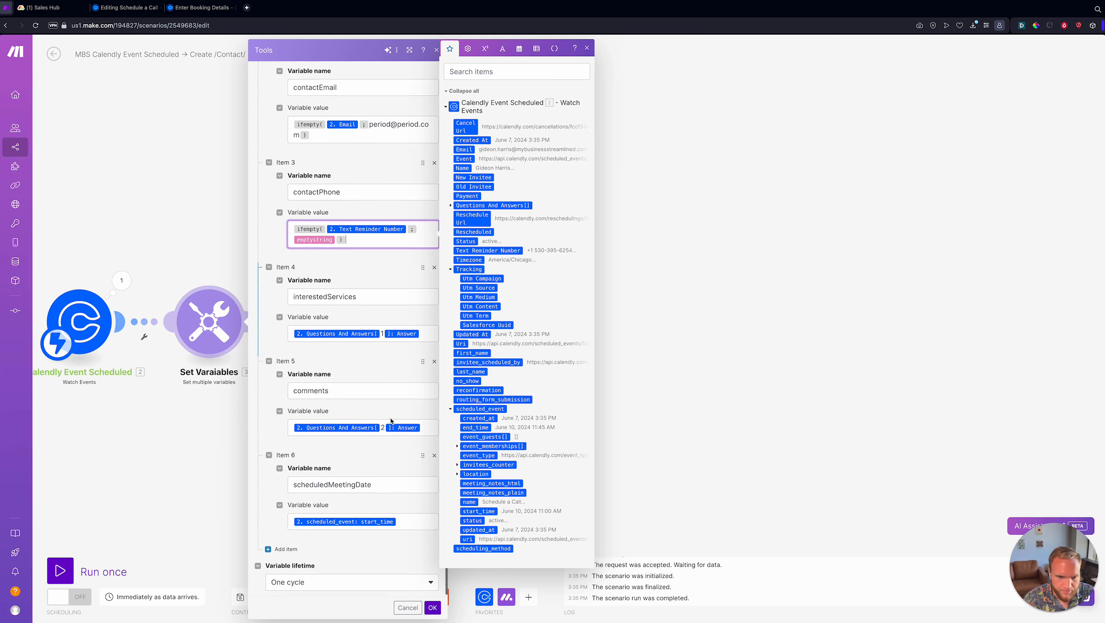
pyautogui.click(431, 616)
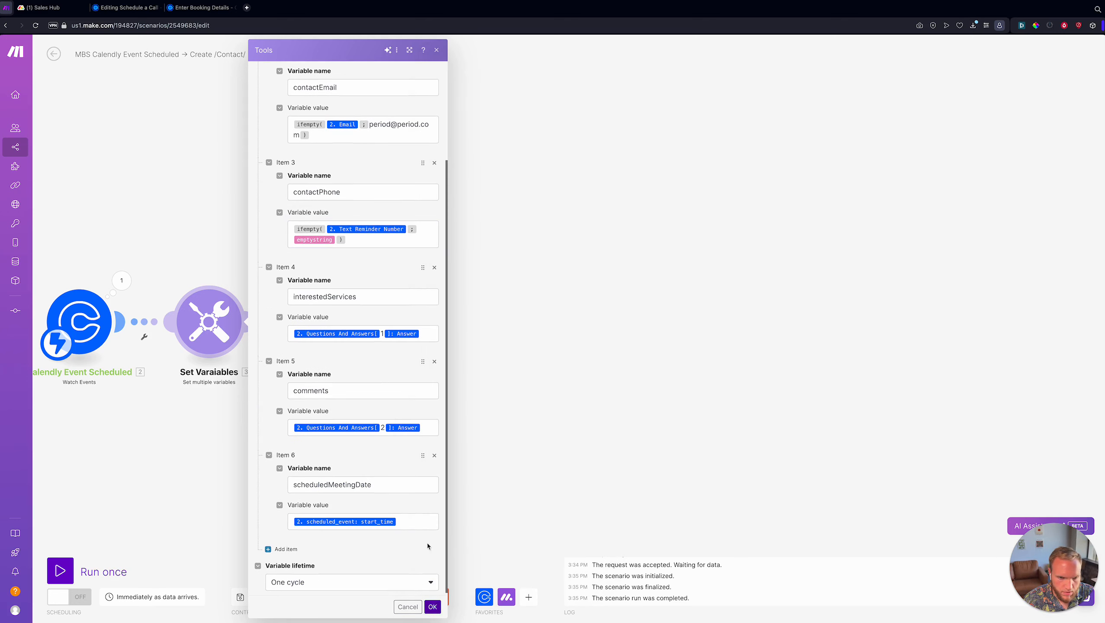
pyautogui.click(432, 336)
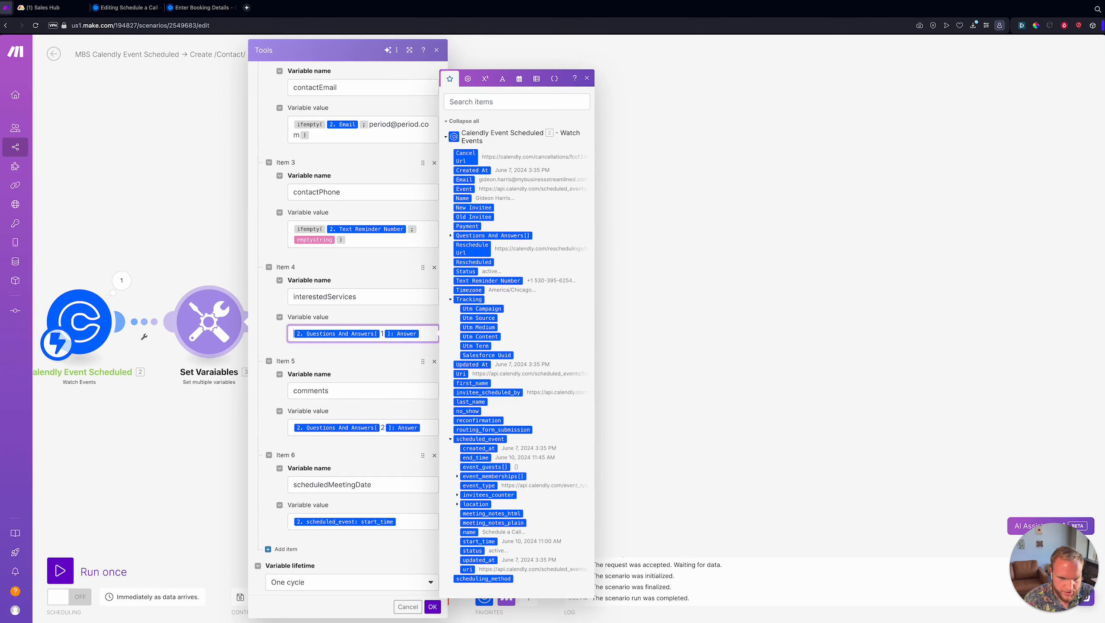
pyautogui.write('ifempty( ')
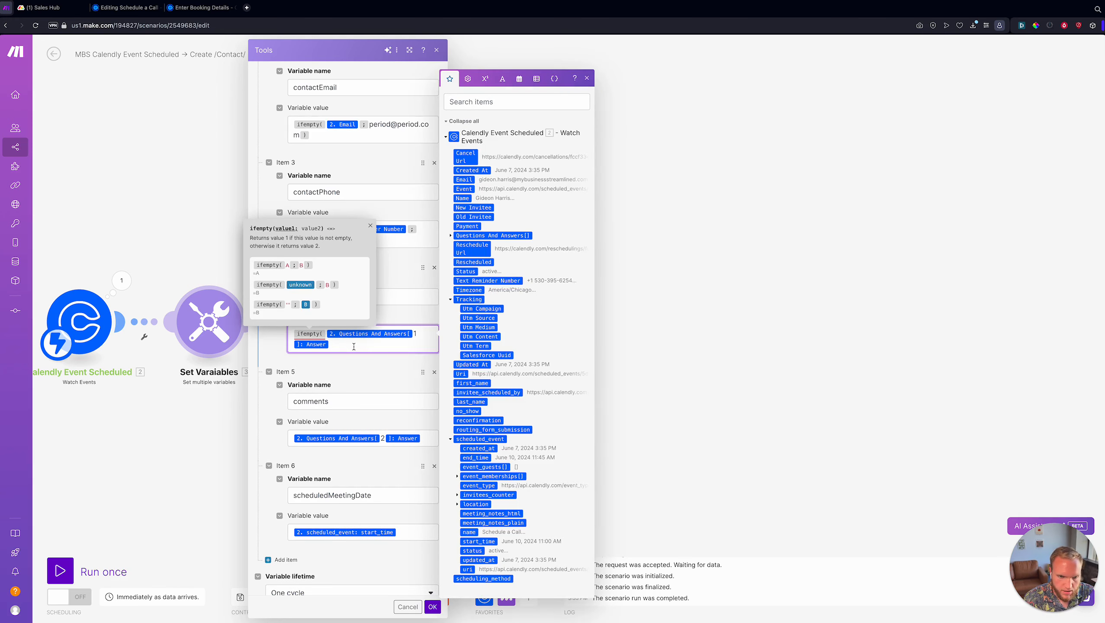
pyautogui.write(';')
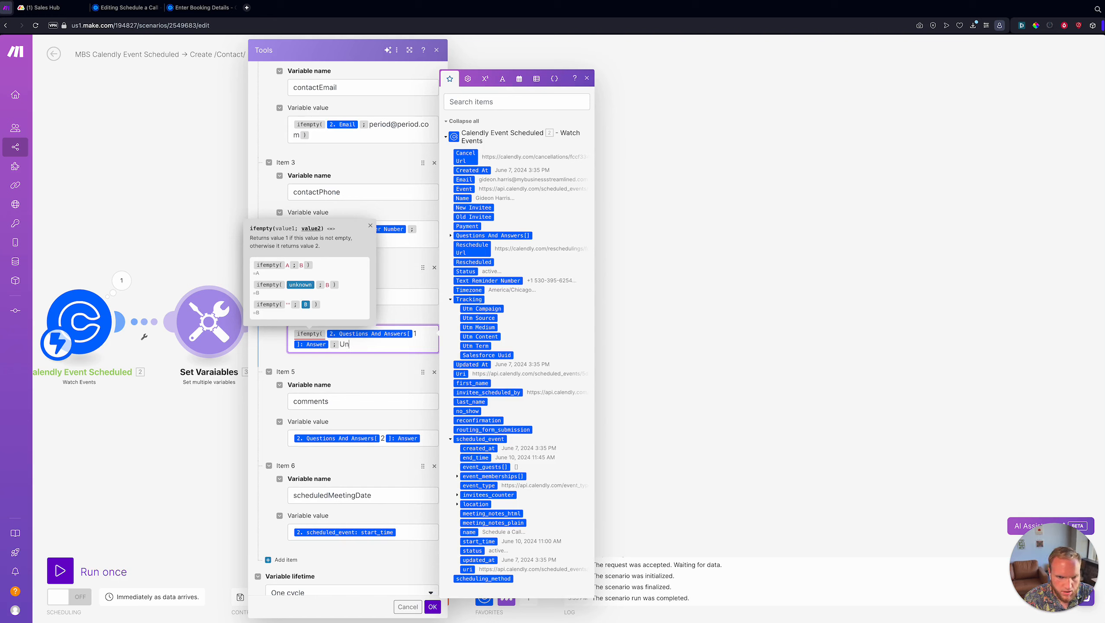
pyautogui.write('Unknown')
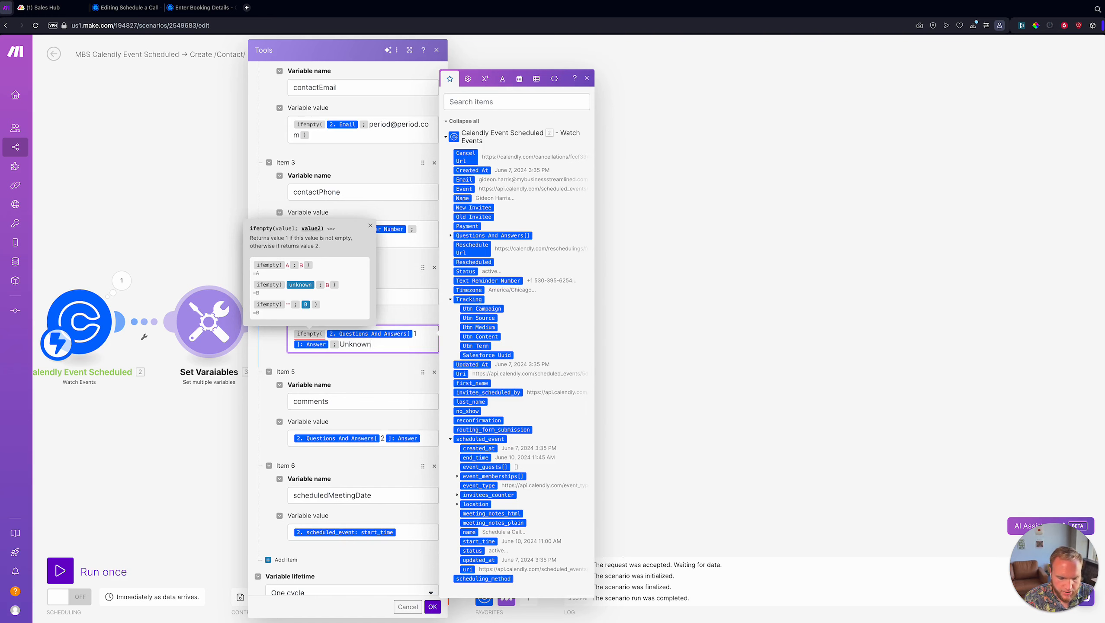
pyautogui.write(')')
pyautogui.scroll(-2, 363, 350)
# - Wrap the comments variable's value in ifempty() with an emptystring fallback
pyautogui.click(430, 429)
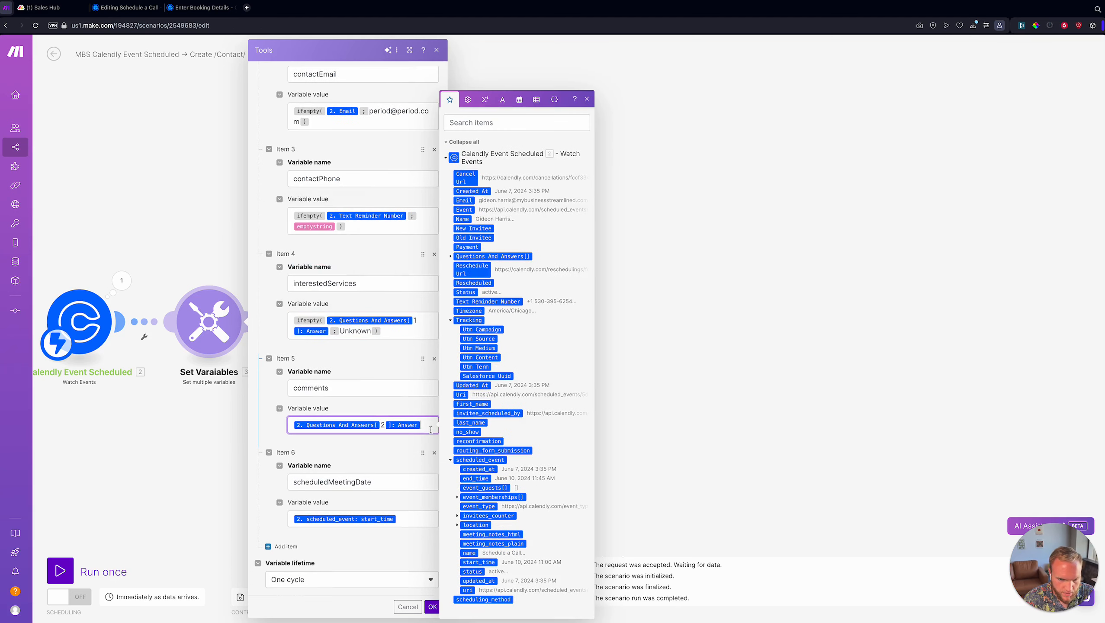
pyautogui.press('Home')
pyautogui.write('ifempty(')
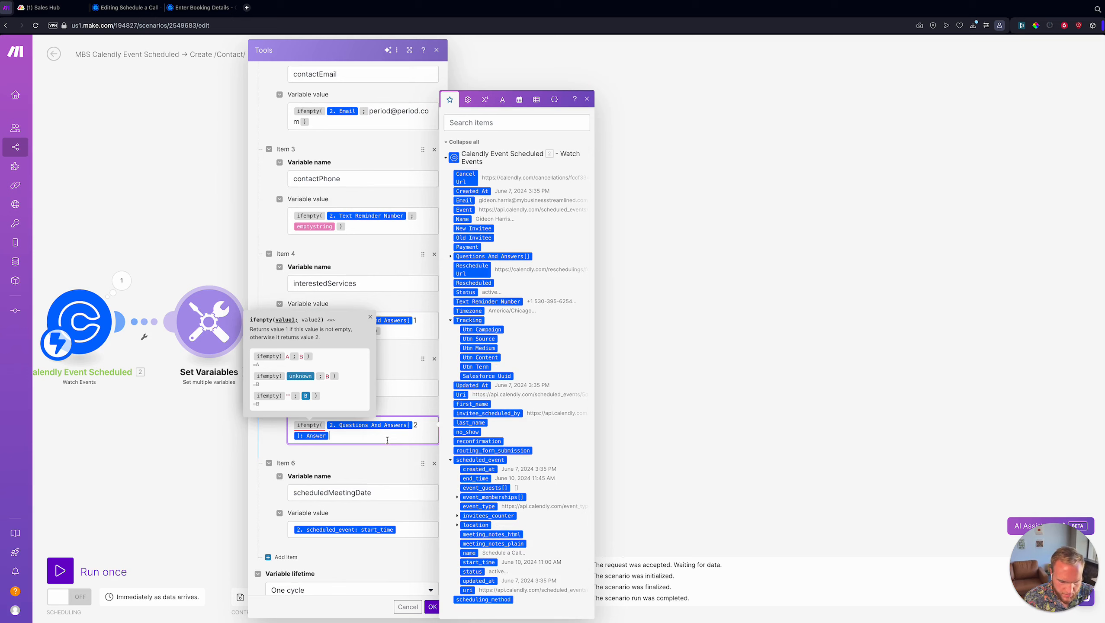
pyautogui.write(';')
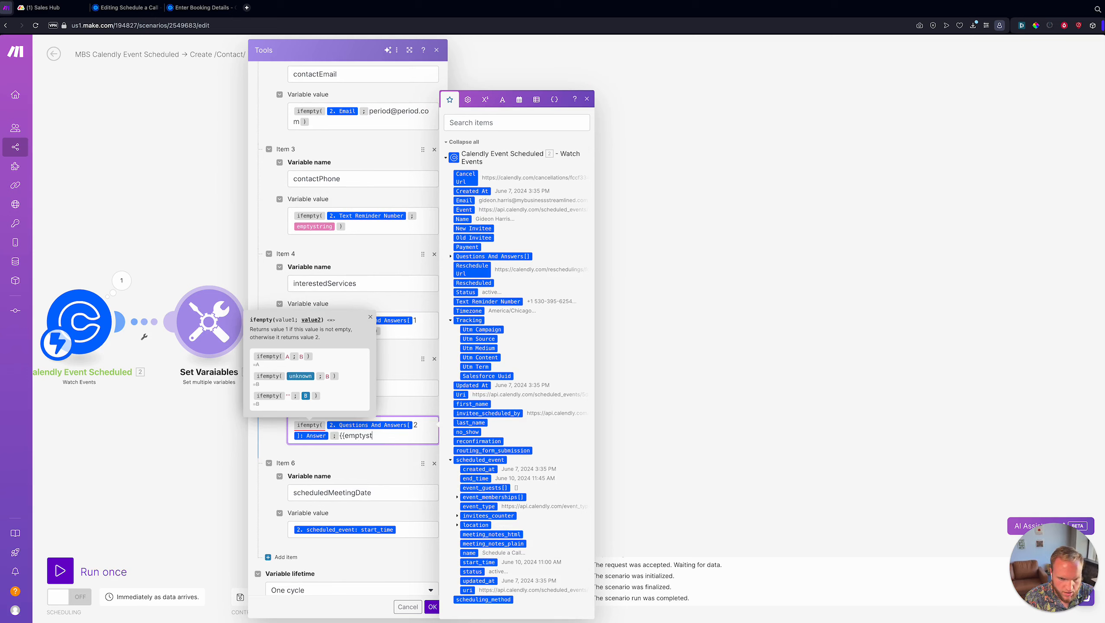
pyautogui.write('{{emptystring}})')
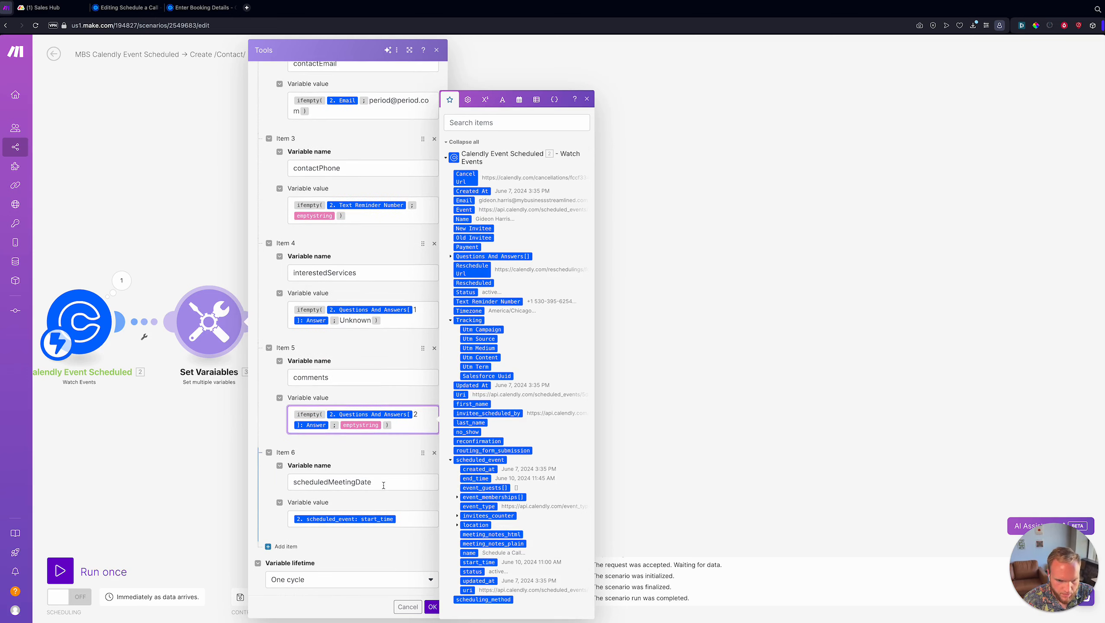
pyautogui.scroll(-1, 319, 487)
pyautogui.scroll(3, 367, 383)
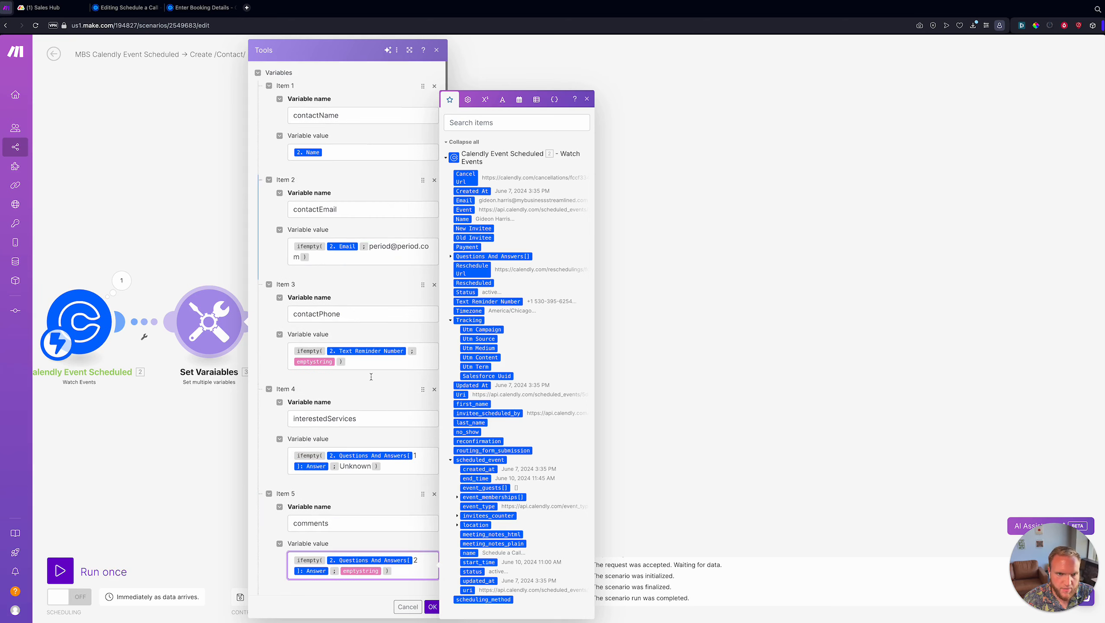
# - Set contactName to ifempty(2. Name; Unknown) and save the variables
pyautogui.click(346, 148)
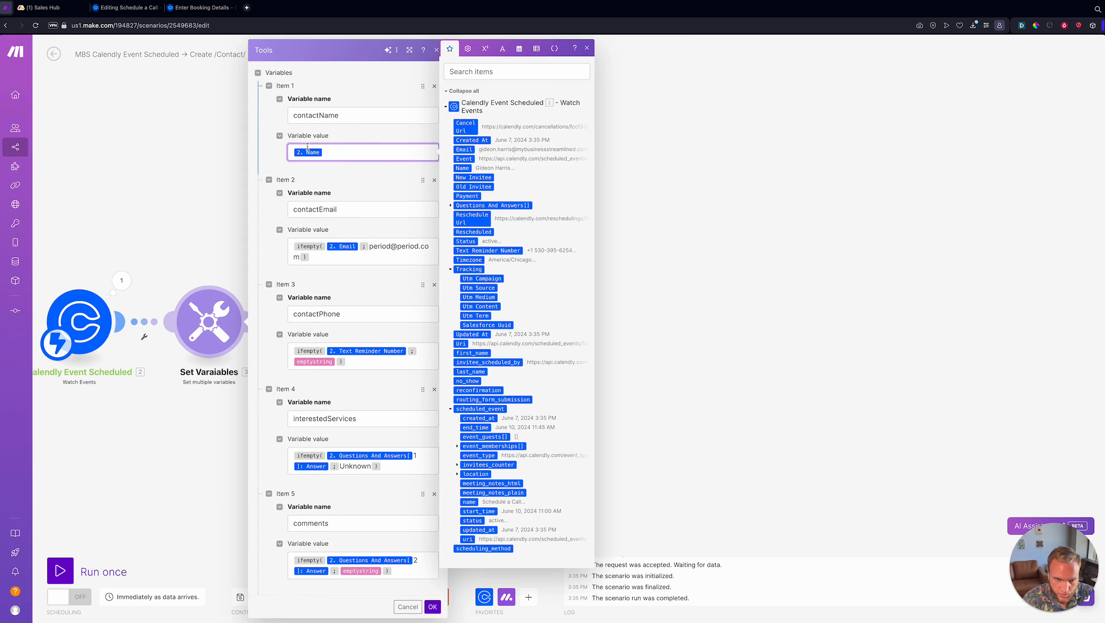
pyautogui.write('ifempty(')
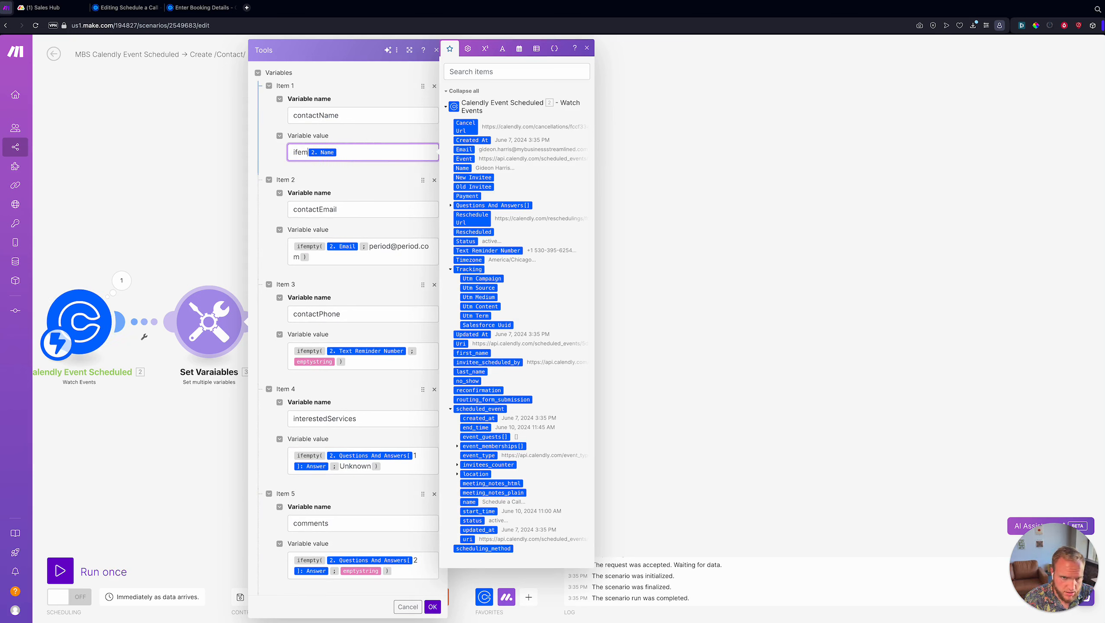
pyautogui.click(388, 159)
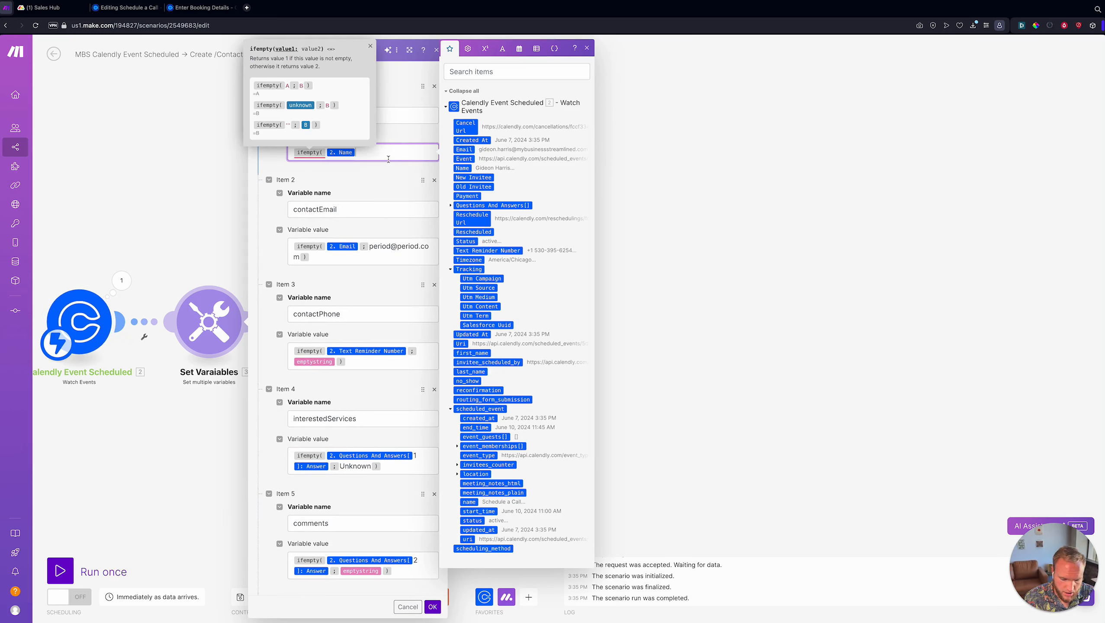
pyautogui.write(';Unknown')
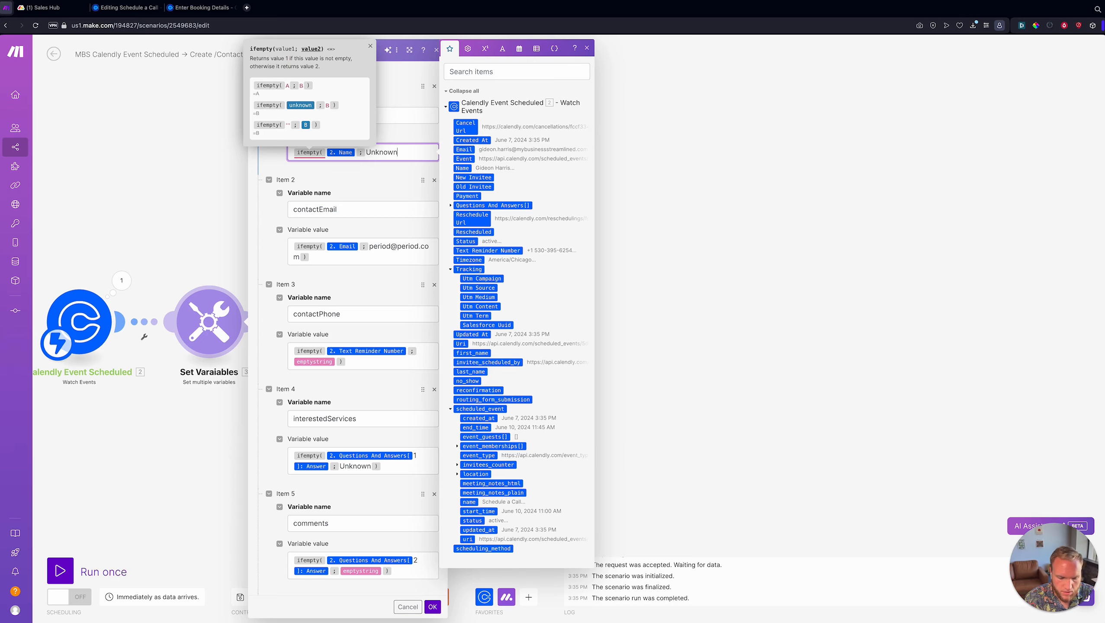
pyautogui.write(')')
pyautogui.click(339, 181)
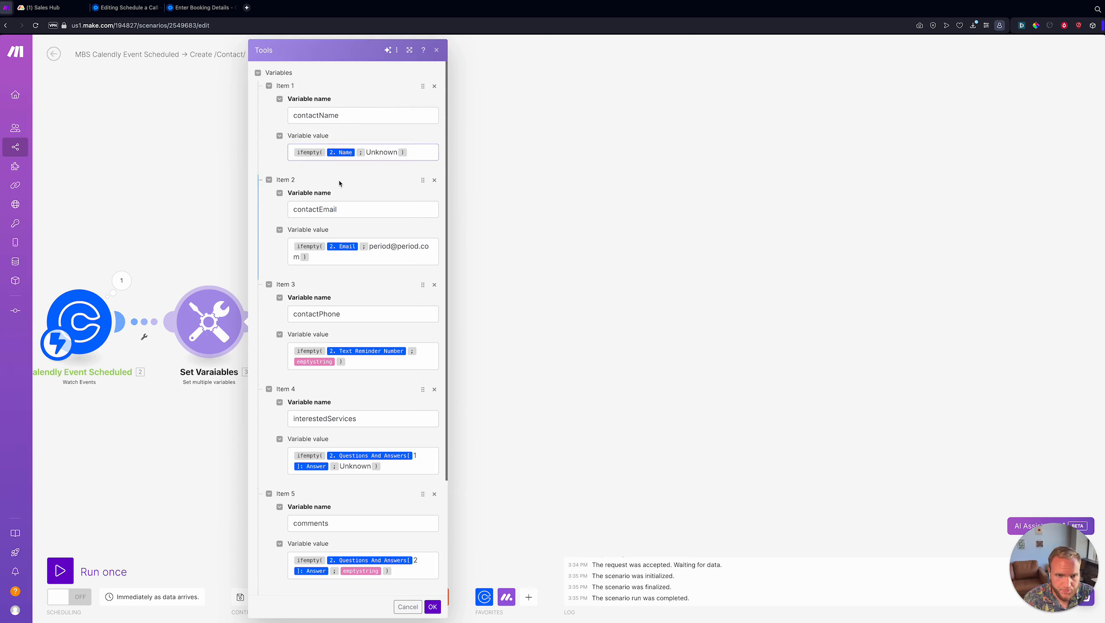
pyautogui.click(432, 608)
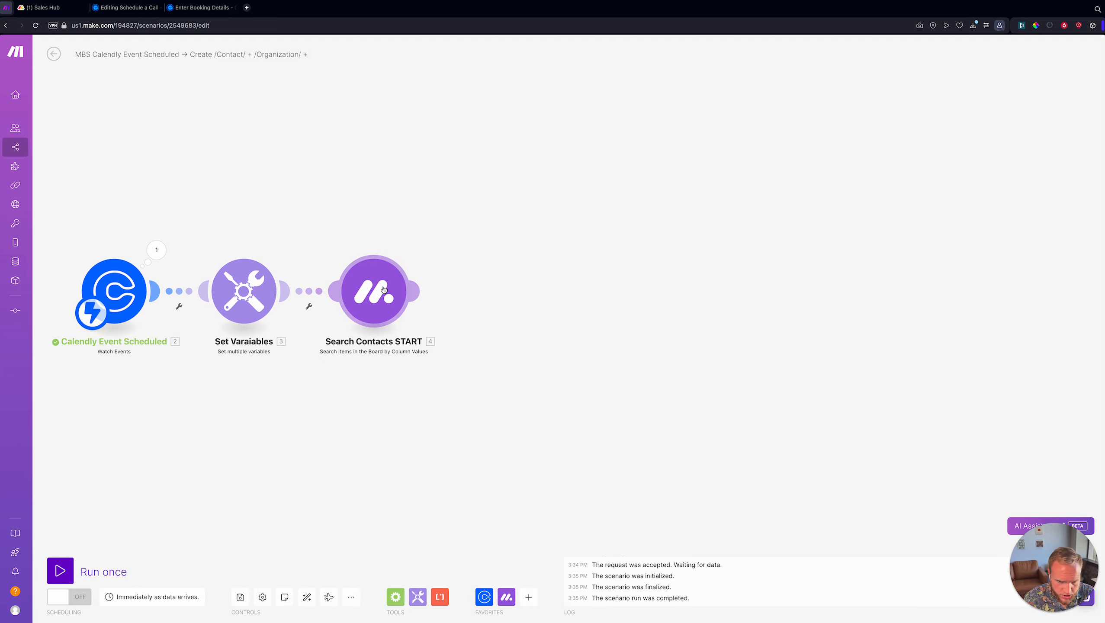
pyautogui.click(384, 289)
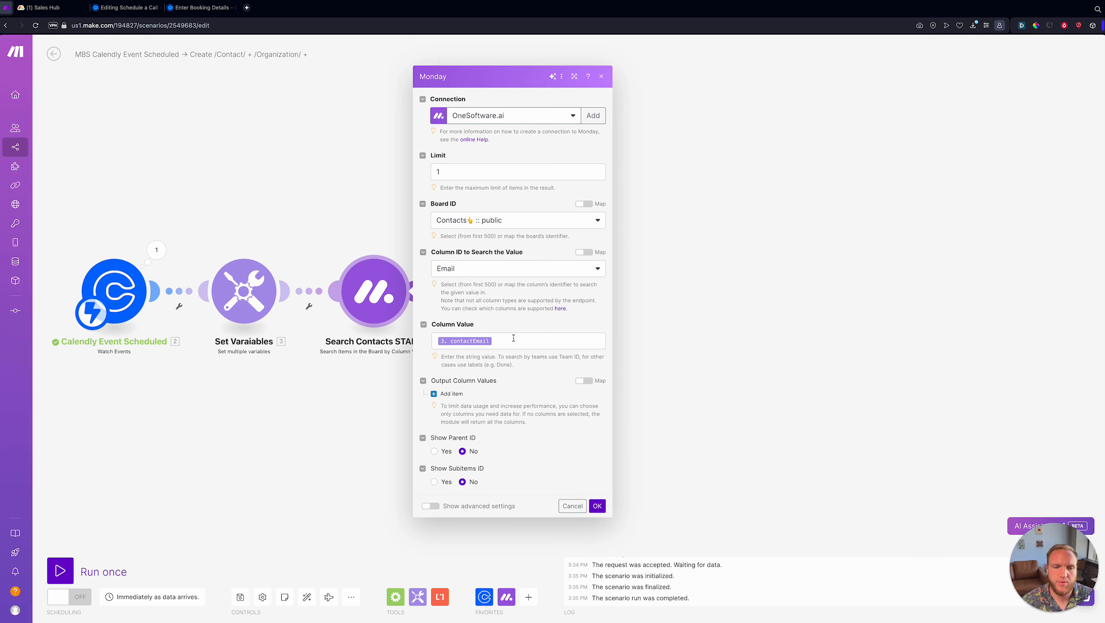
pyautogui.click(512, 339)
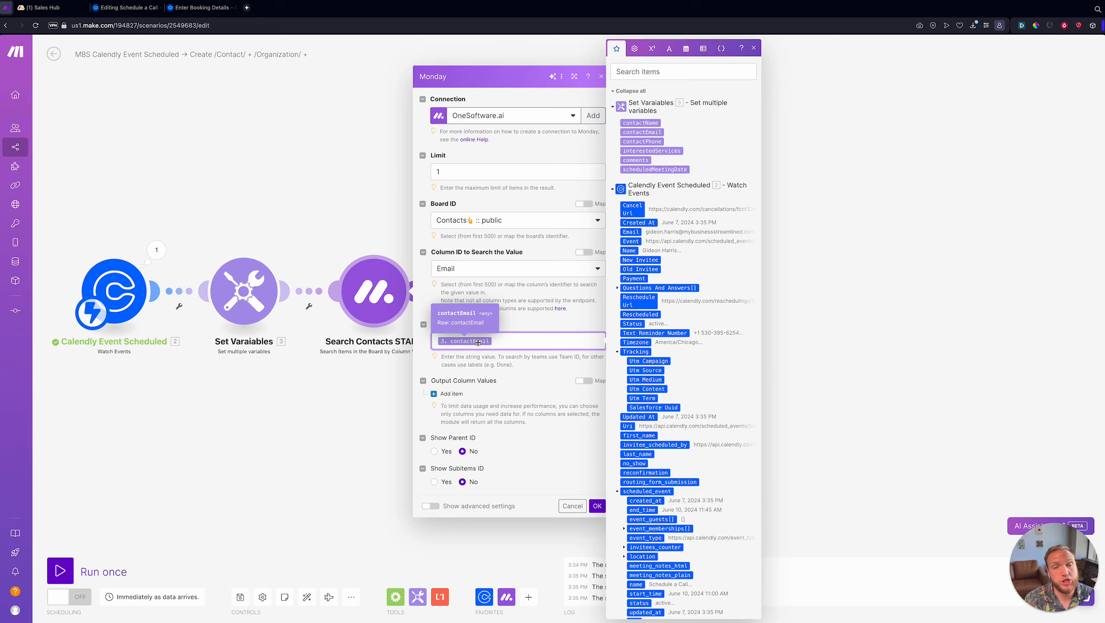
pyautogui.click(550, 411)
pyautogui.click(597, 506)
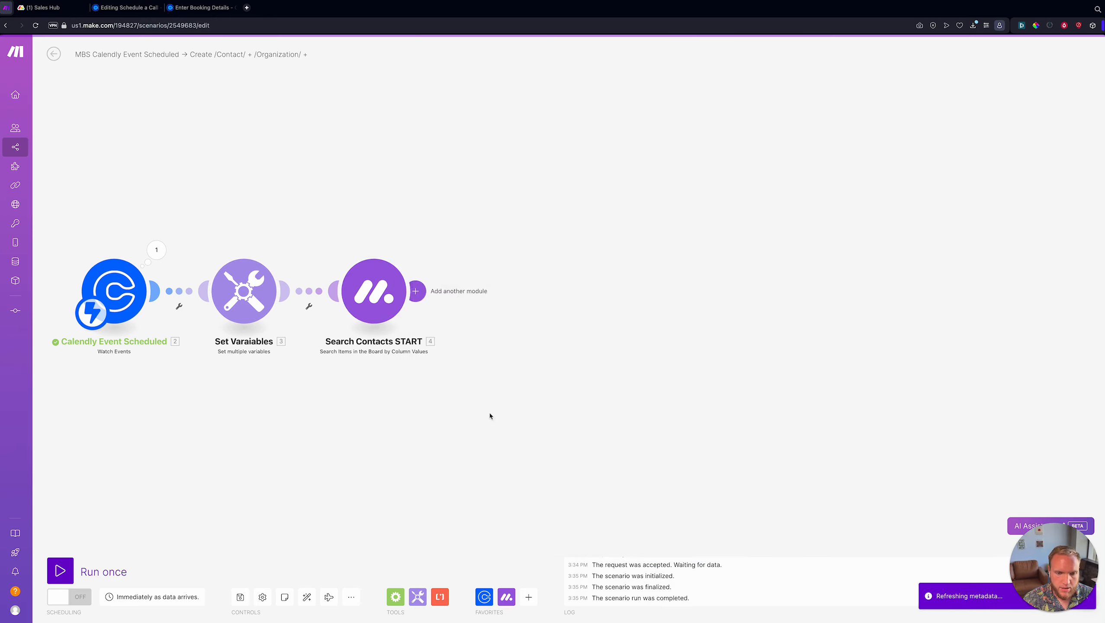
# - Add an Array aggregator after Search Contacts START that aggregates the ID field
pyautogui.click(396, 596)
pyautogui.click(419, 516)
pyautogui.click(523, 264)
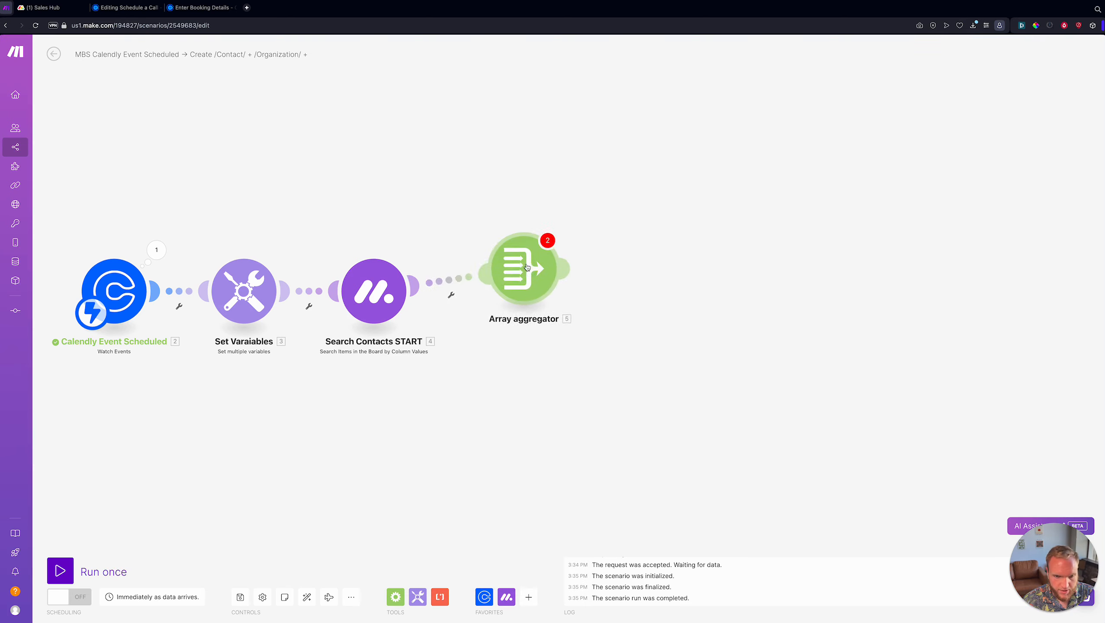
pyautogui.click(609, 181)
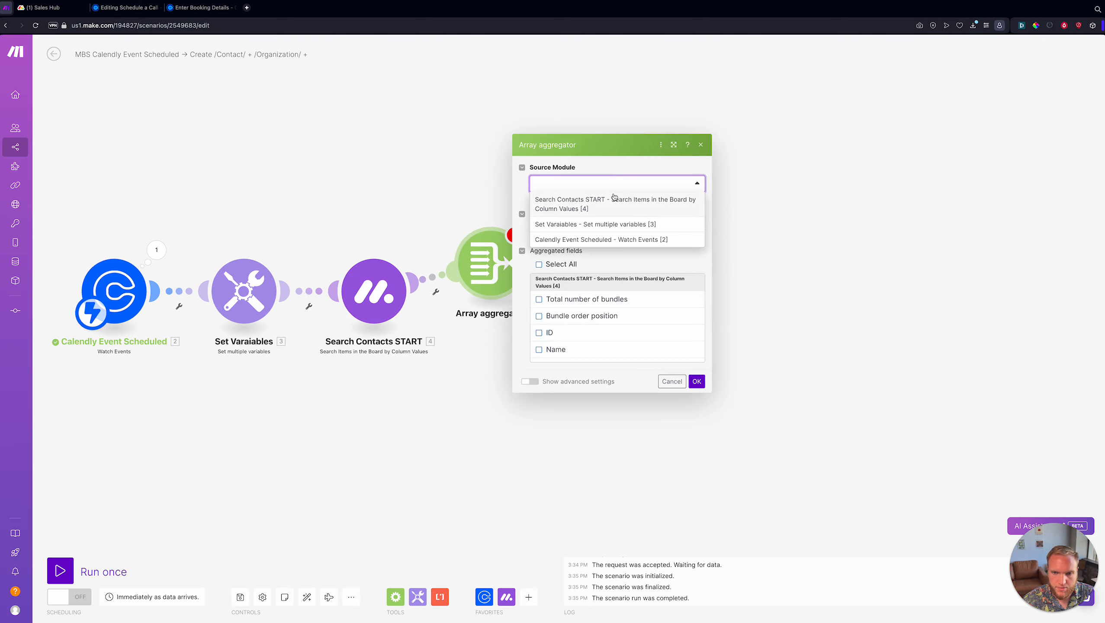
pyautogui.click(631, 200)
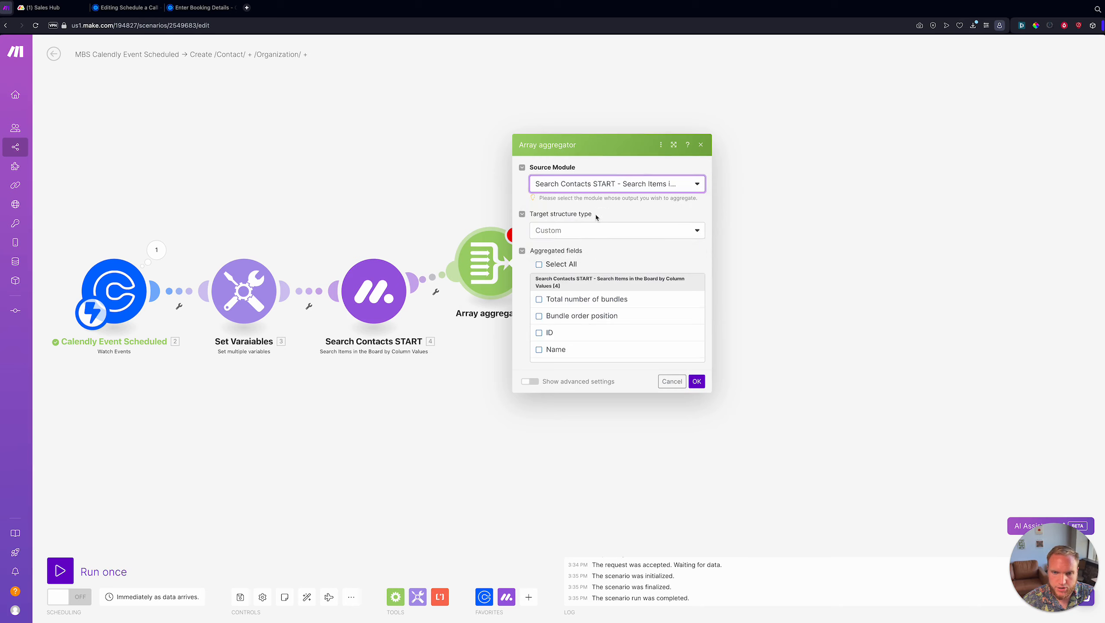
pyautogui.scroll(-1, 578, 307)
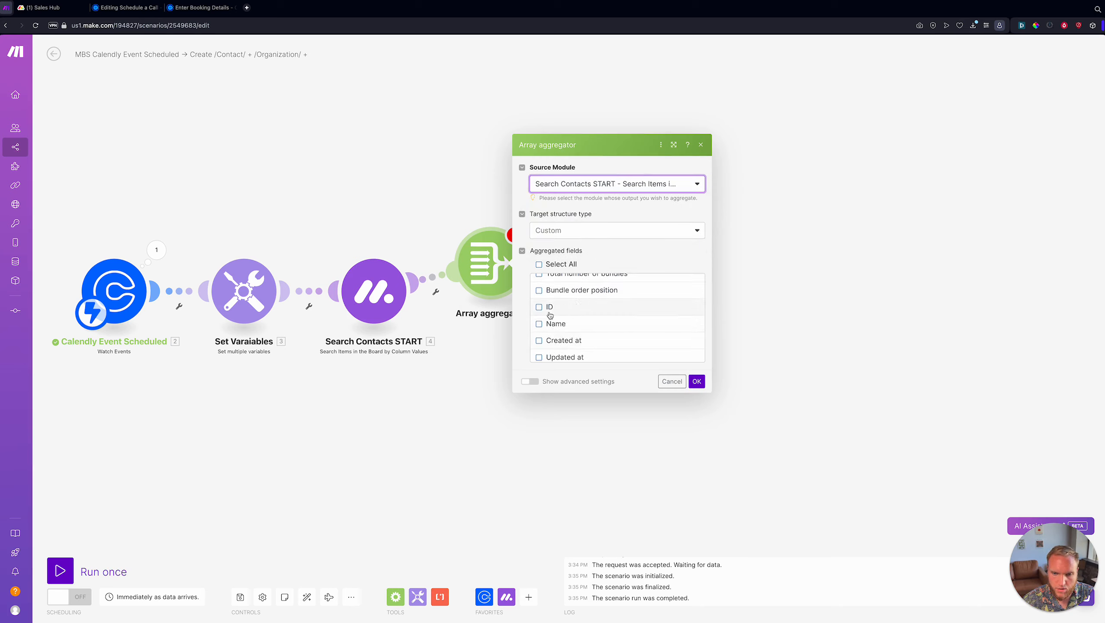
pyautogui.click(545, 312)
pyautogui.click(690, 379)
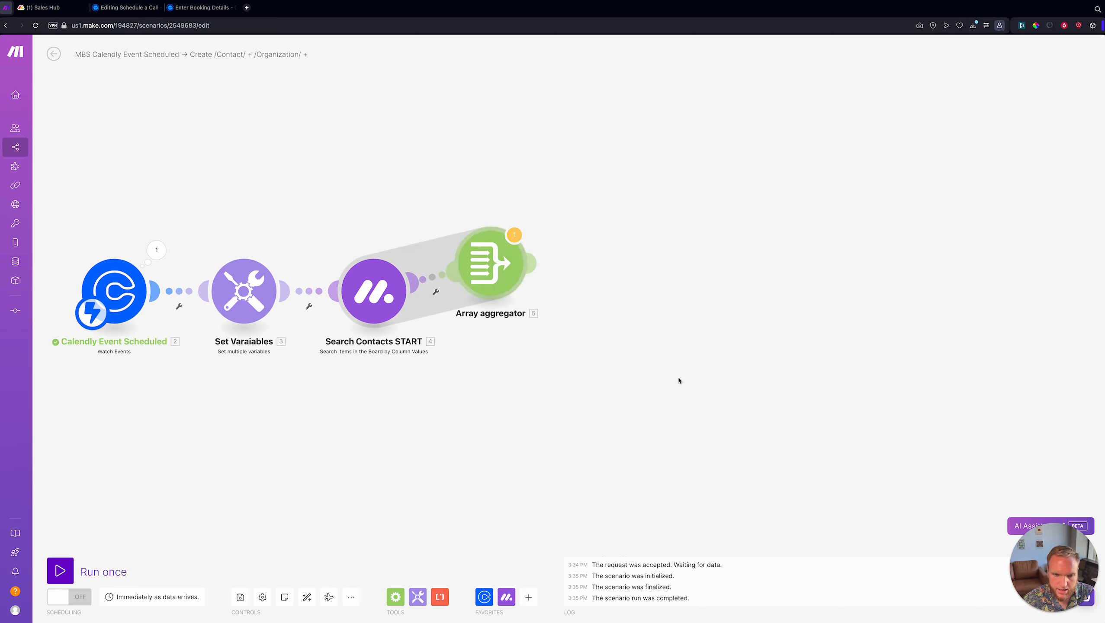
# - Filter the aggregator's input so the found contact's ID must exist
pyautogui.click(425, 286)
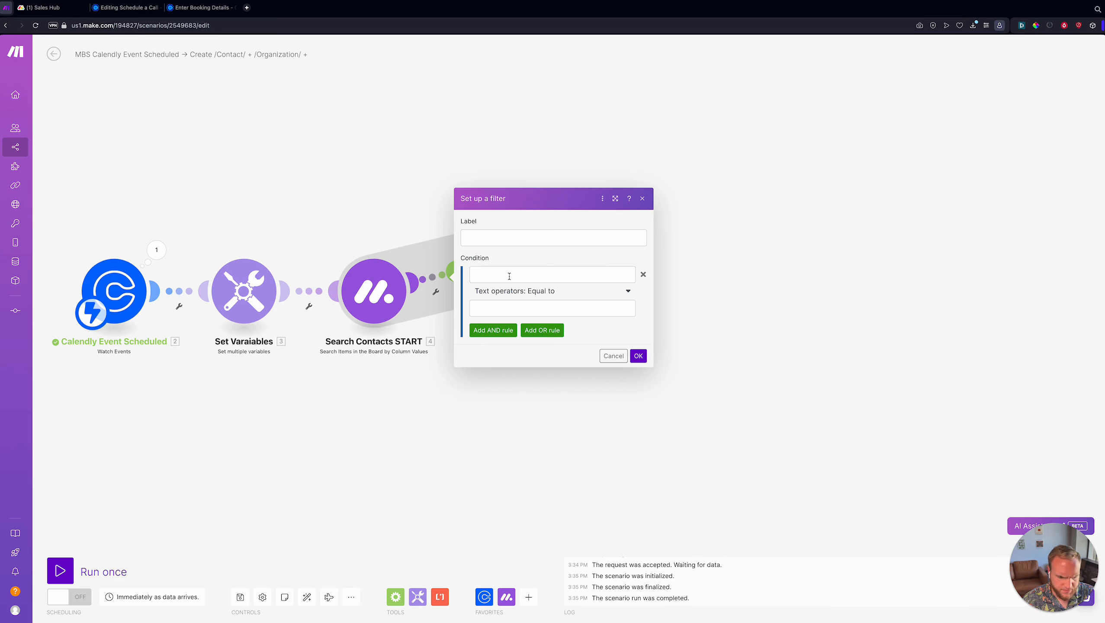
pyautogui.click(509, 275)
pyautogui.click(654, 141)
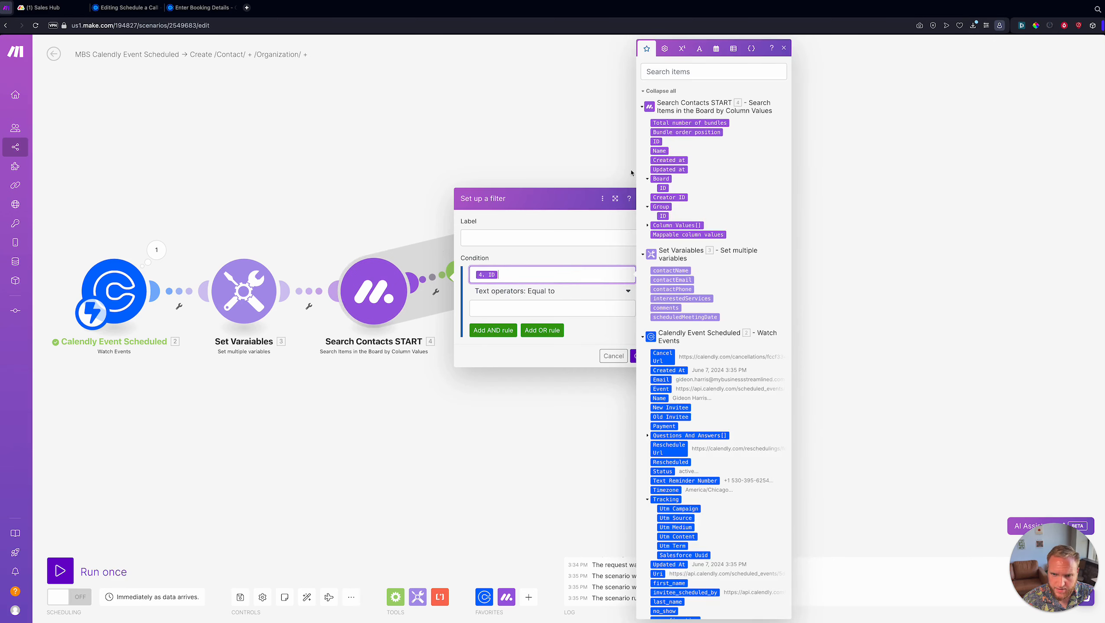
pyautogui.click(545, 291)
pyautogui.click(488, 331)
pyautogui.click(638, 339)
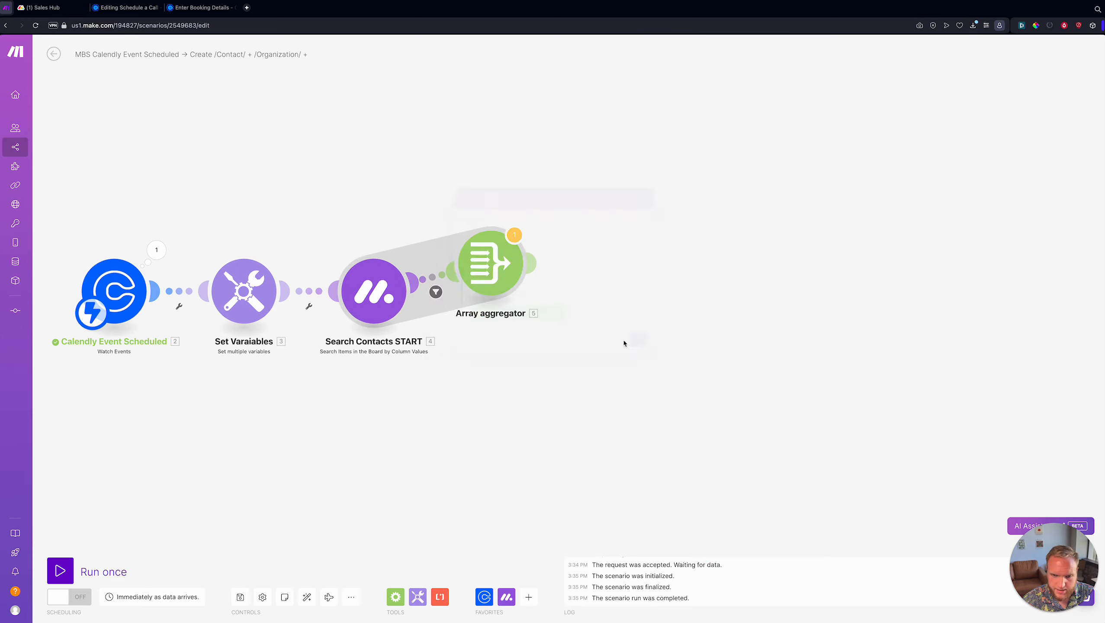
# - Rename the aggregator to 'Search Contacts END'
pyautogui.rightClick(487, 271)
pyautogui.click(533, 308)
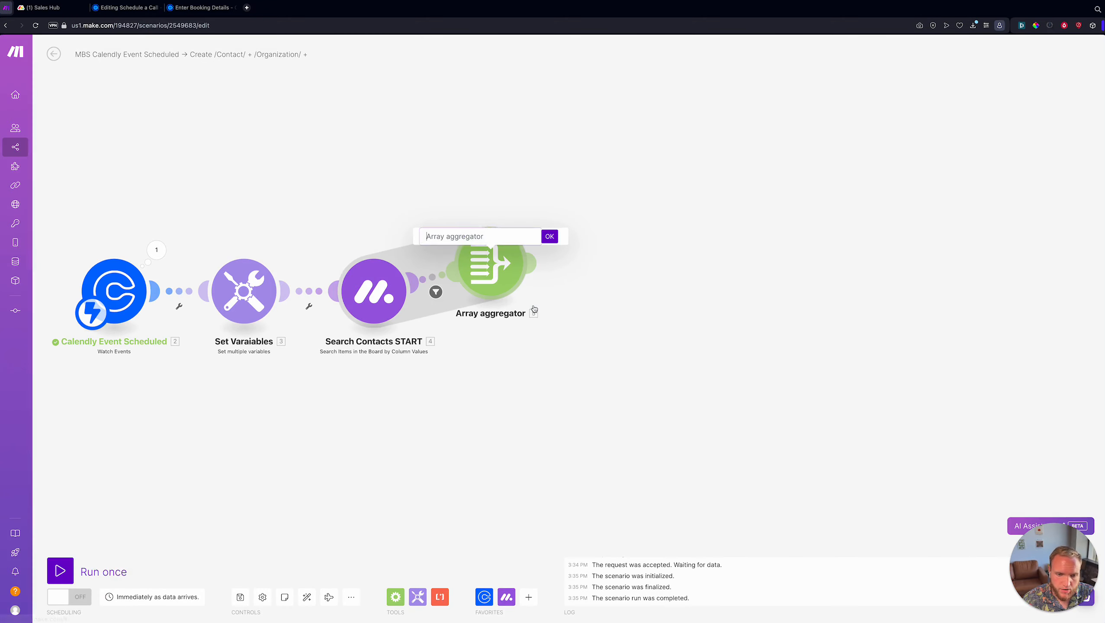
pyautogui.write('Search Contacts')
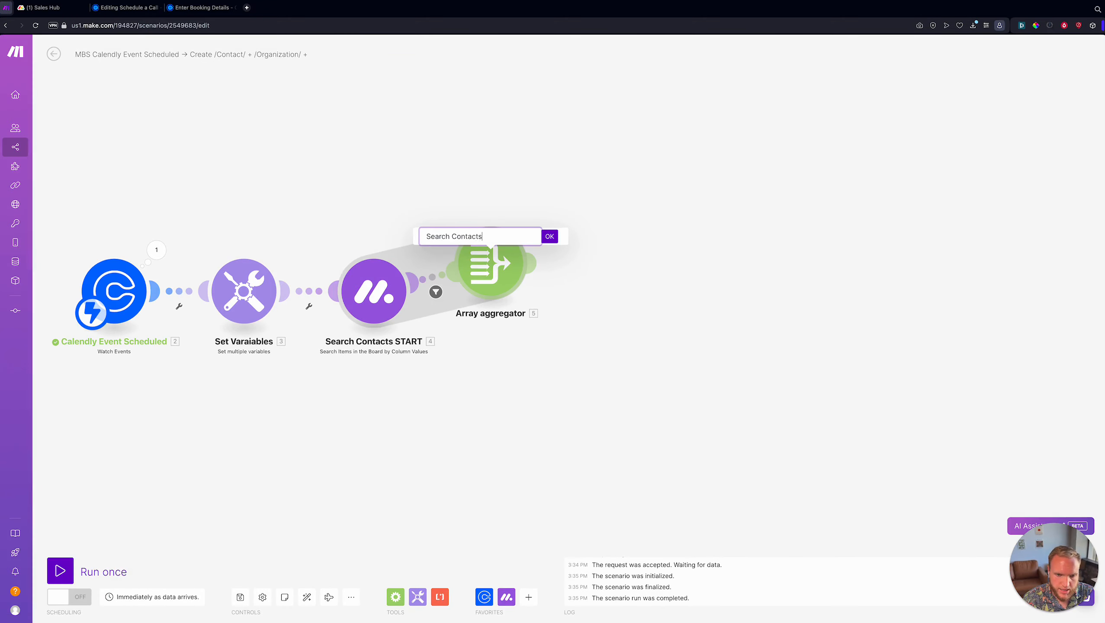
pyautogui.write(' END')
pyautogui.press('Return')
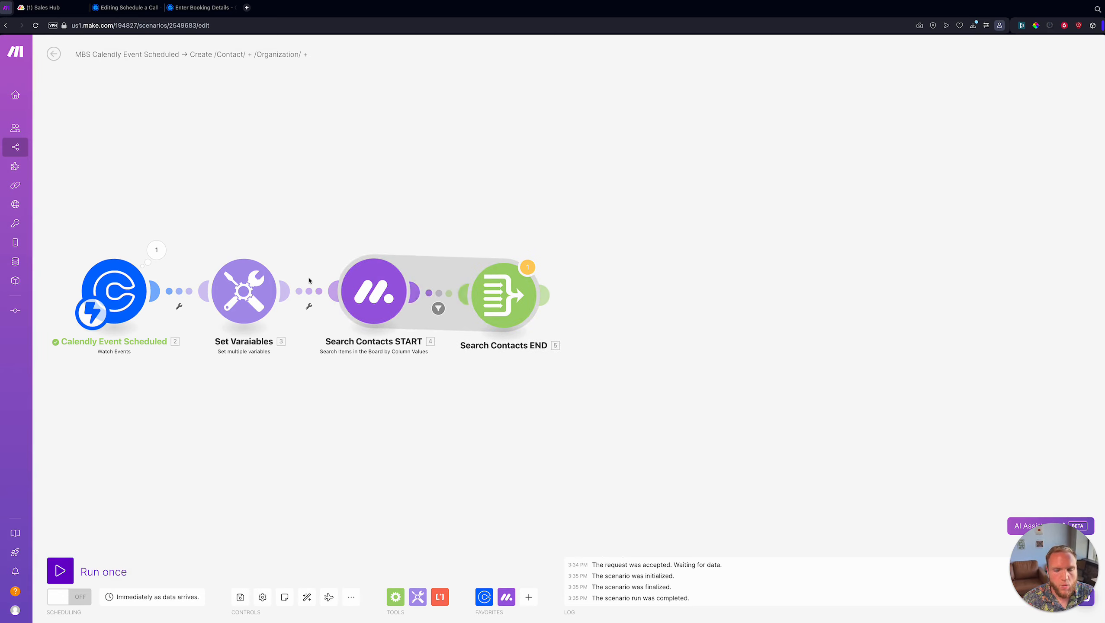
pyautogui.moveTo(463, 185); pyautogui.dragTo(452, 183)
pyautogui.scroll(-2, 468, 286)
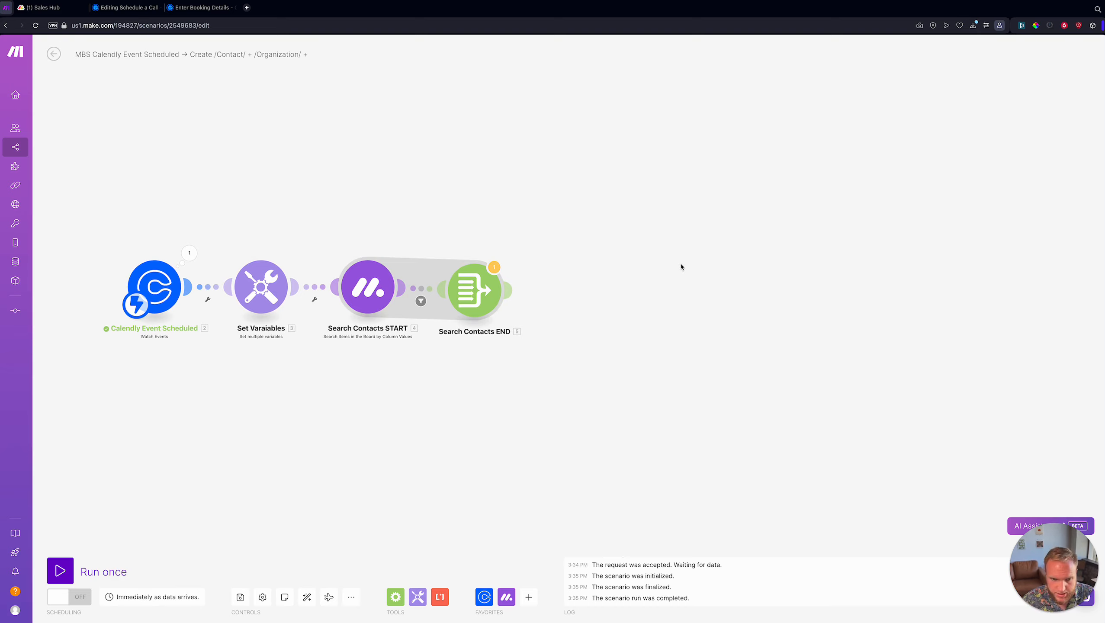
# - Place an Iterator module after Search Contacts END
pyautogui.click(394, 598)
pyautogui.moveTo(430, 476); pyautogui.dragTo(609, 280)
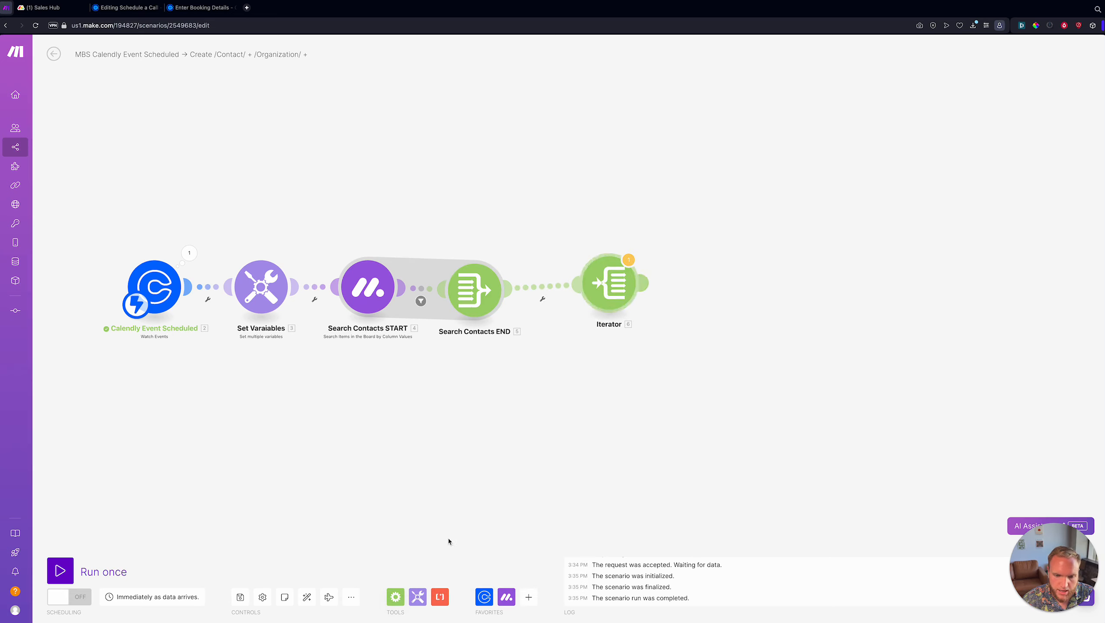
pyautogui.click(394, 599)
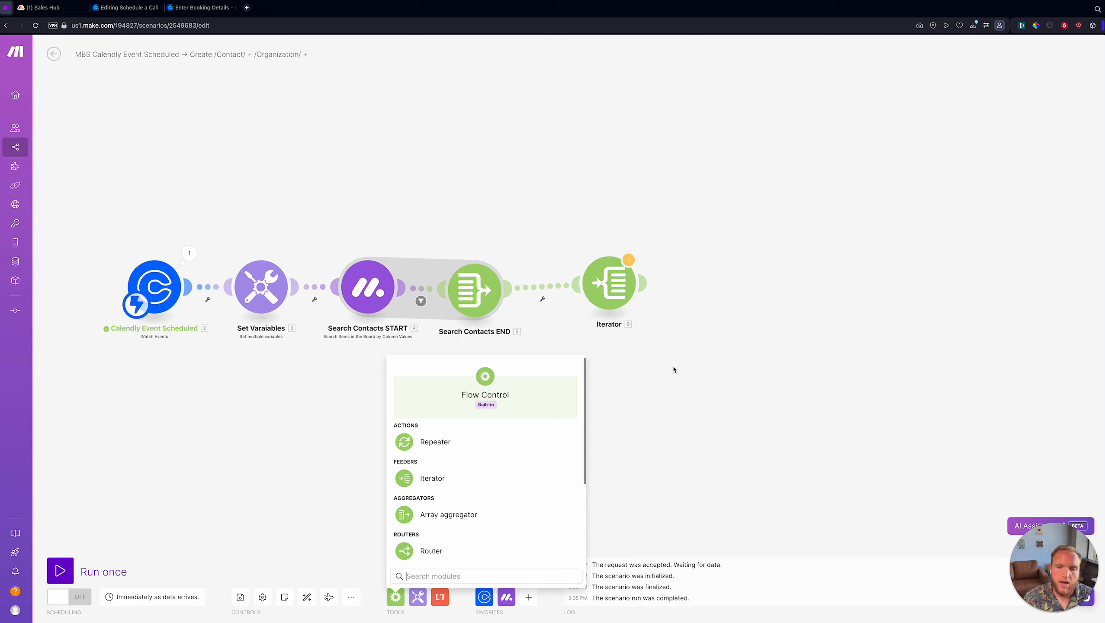
pyautogui.click(667, 301)
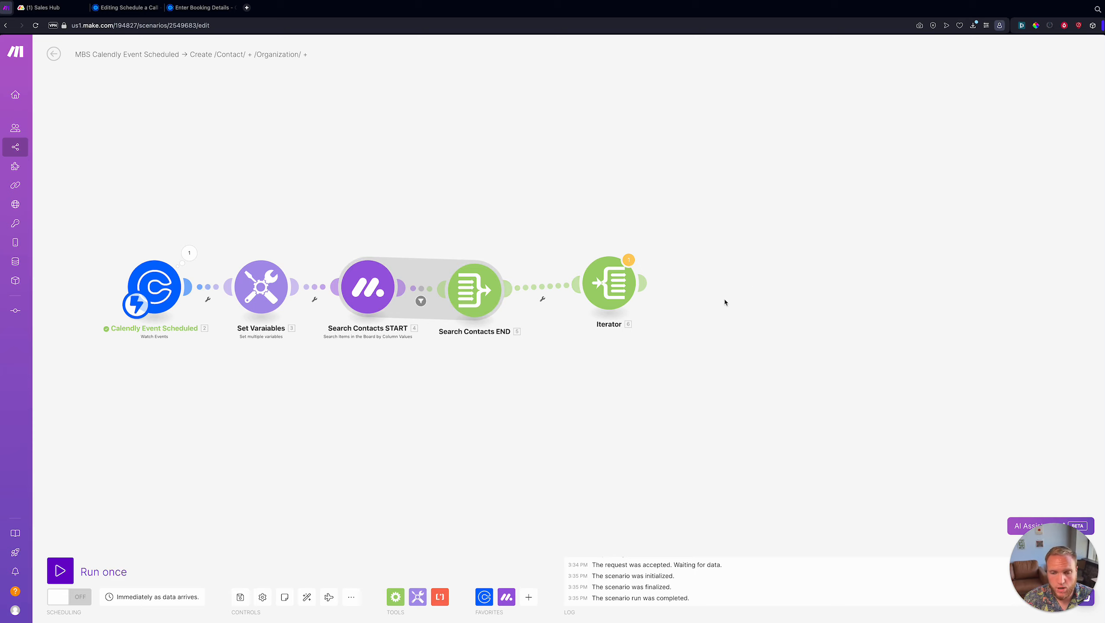
# - Insert a router with empty routes, then delete it and attach the Iterator directly
pyautogui.rightClick(544, 293)
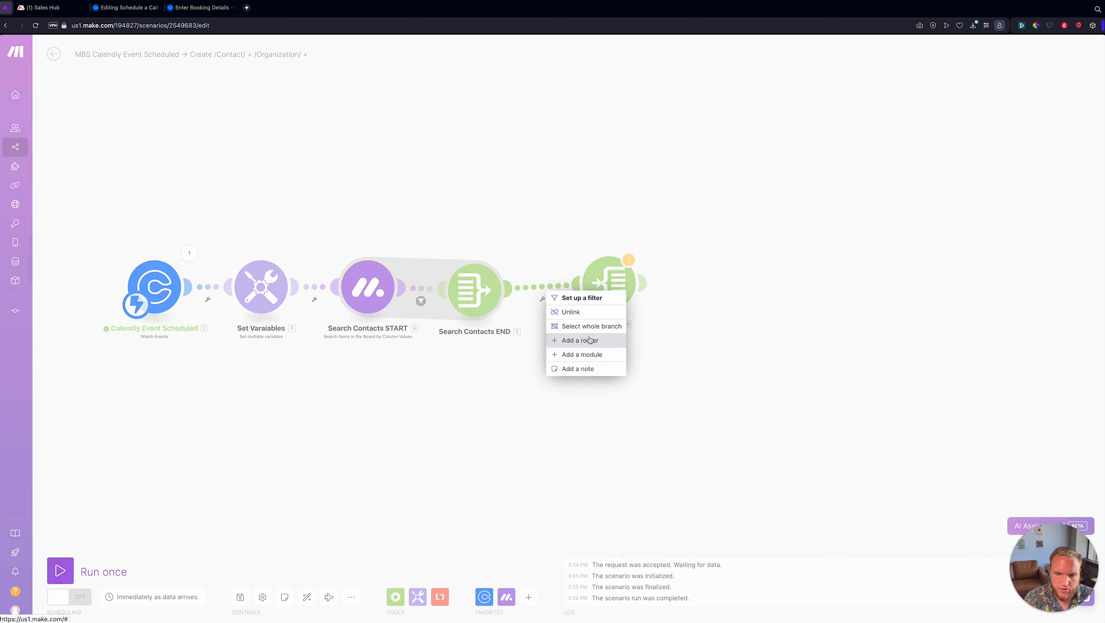
pyautogui.click(567, 339)
pyautogui.click(633, 290)
pyautogui.click(632, 290)
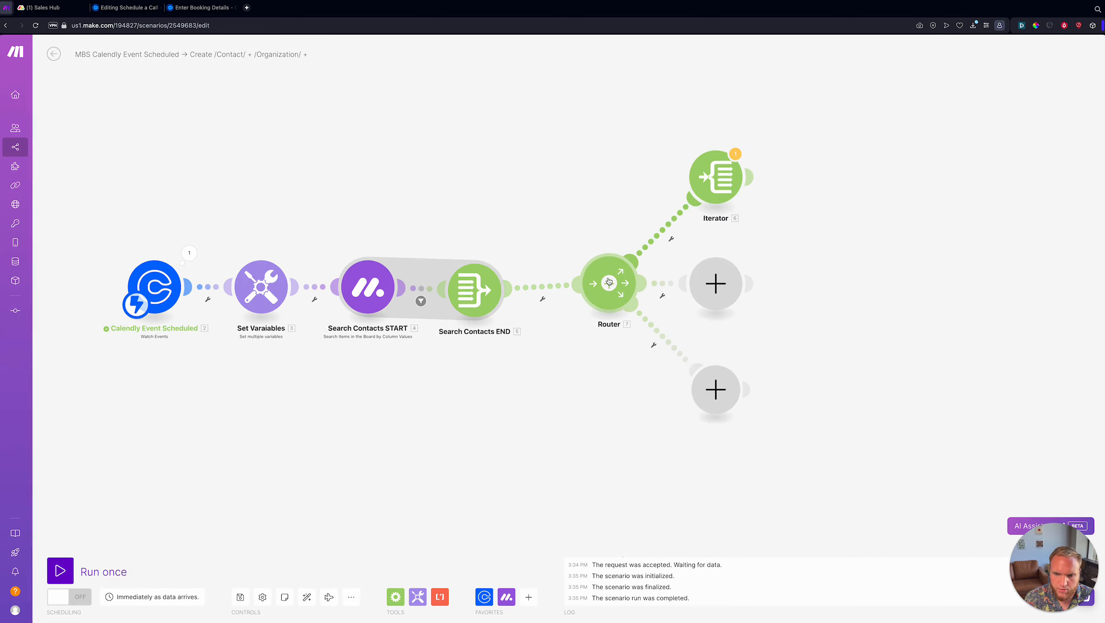
pyautogui.click(633, 290)
pyautogui.click(633, 290)
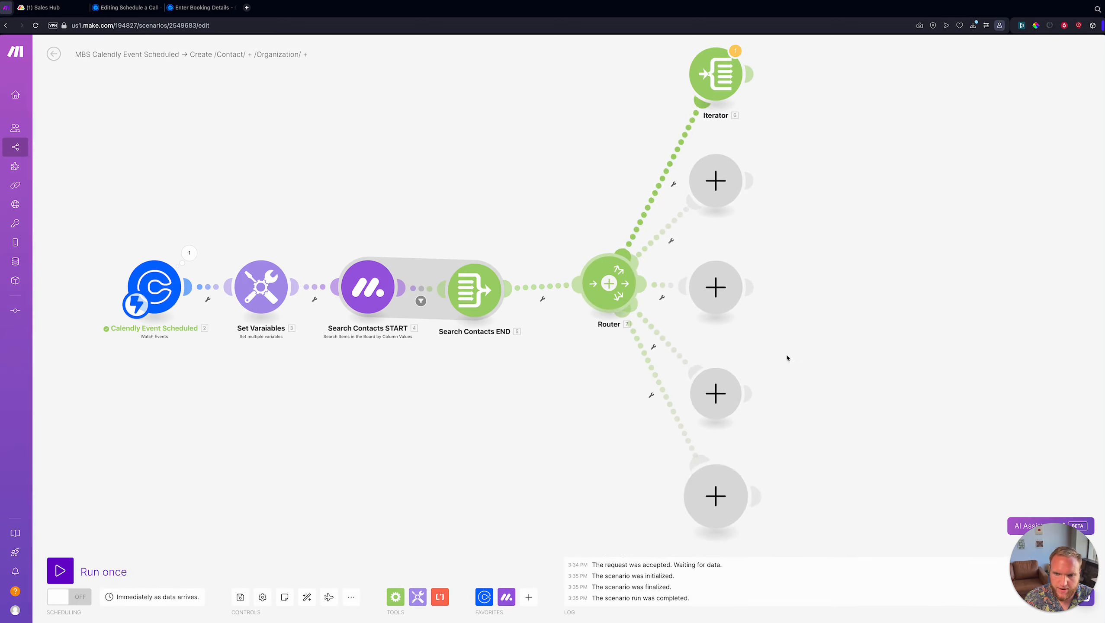
pyautogui.rightClick(624, 271)
pyautogui.click(658, 349)
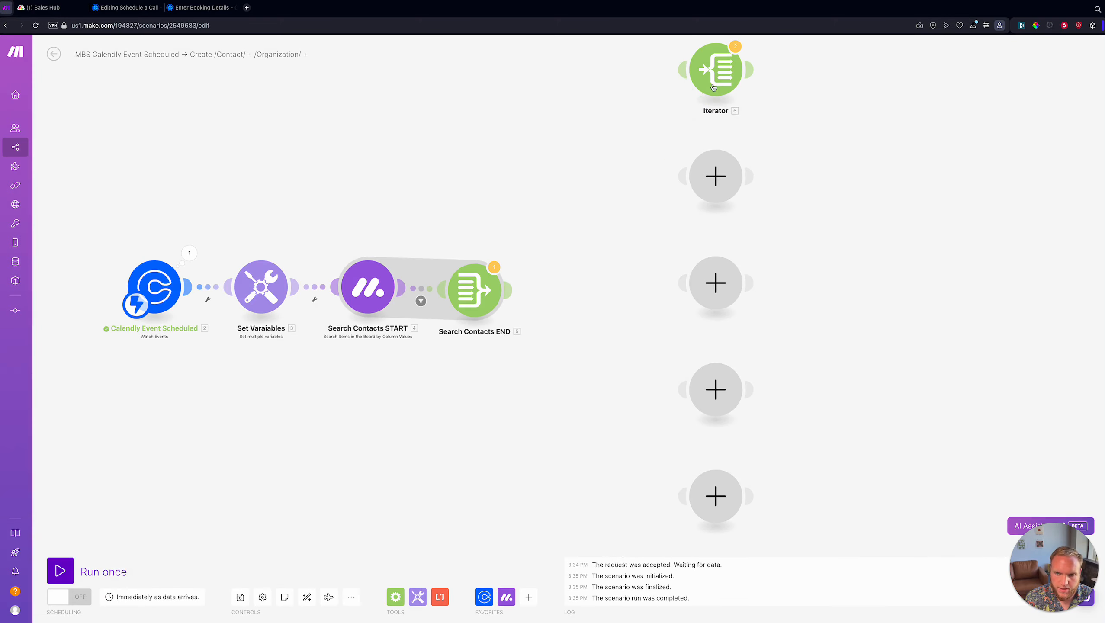
pyautogui.moveTo(715, 70); pyautogui.dragTo(542, 283)
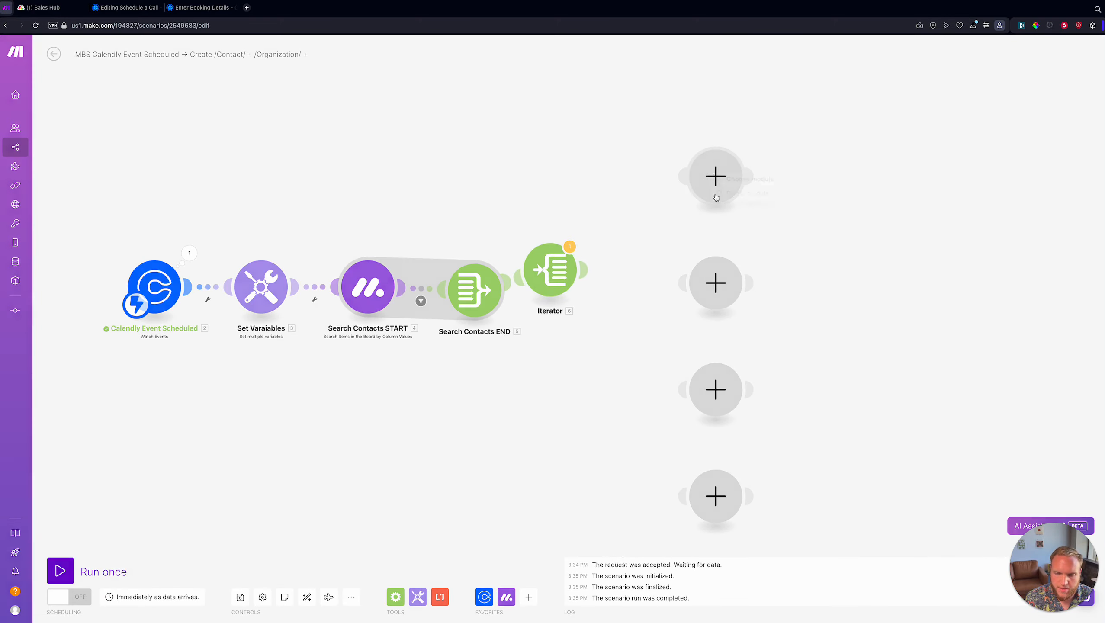
# - Delete the leftover empty route placeholders and empty modules
pyautogui.rightClick(715, 176)
pyautogui.click(741, 193)
pyautogui.rightClick(733, 276)
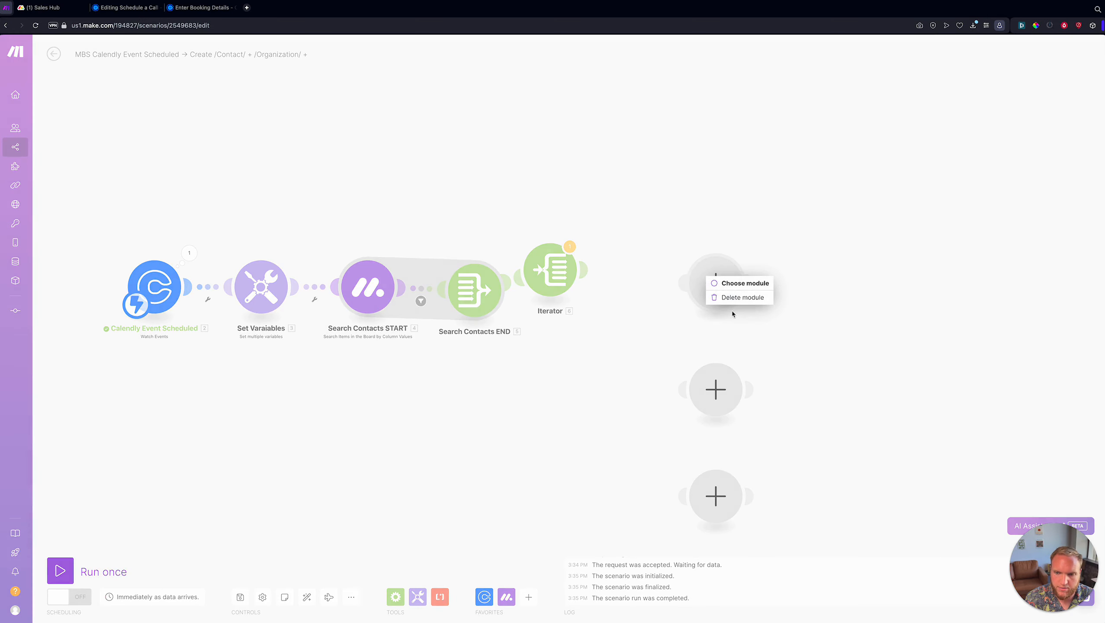
pyautogui.click(741, 294)
pyautogui.rightClick(722, 388)
pyautogui.click(750, 417)
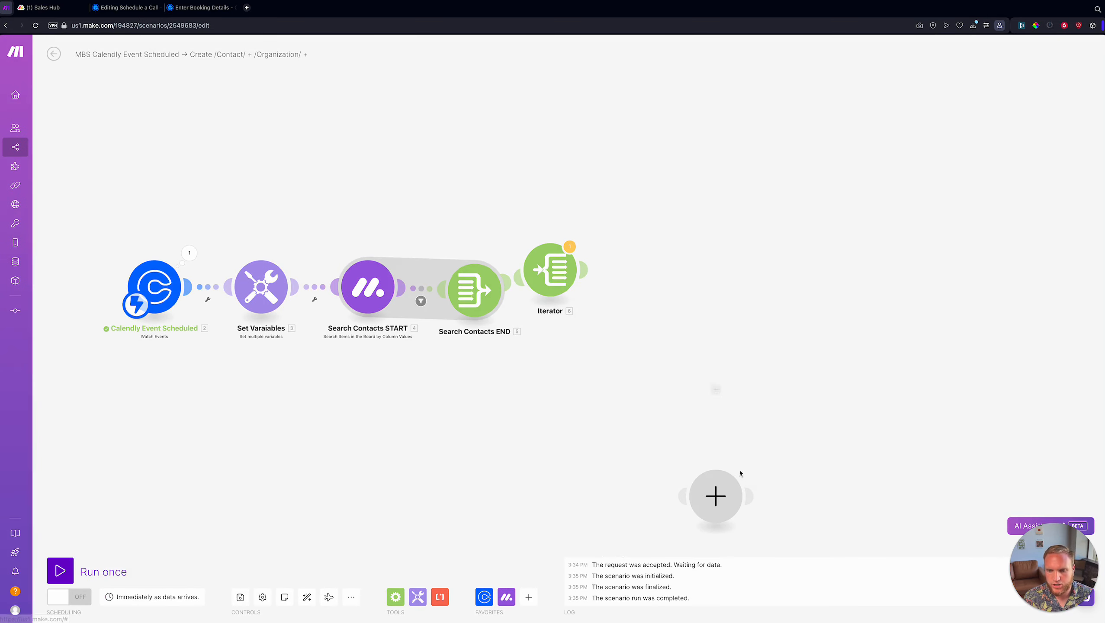
pyautogui.rightClick(717, 492)
# - Set the iterator's array, rename it 'Create Contact START', and auto-align the modules
pyautogui.click(549, 273)
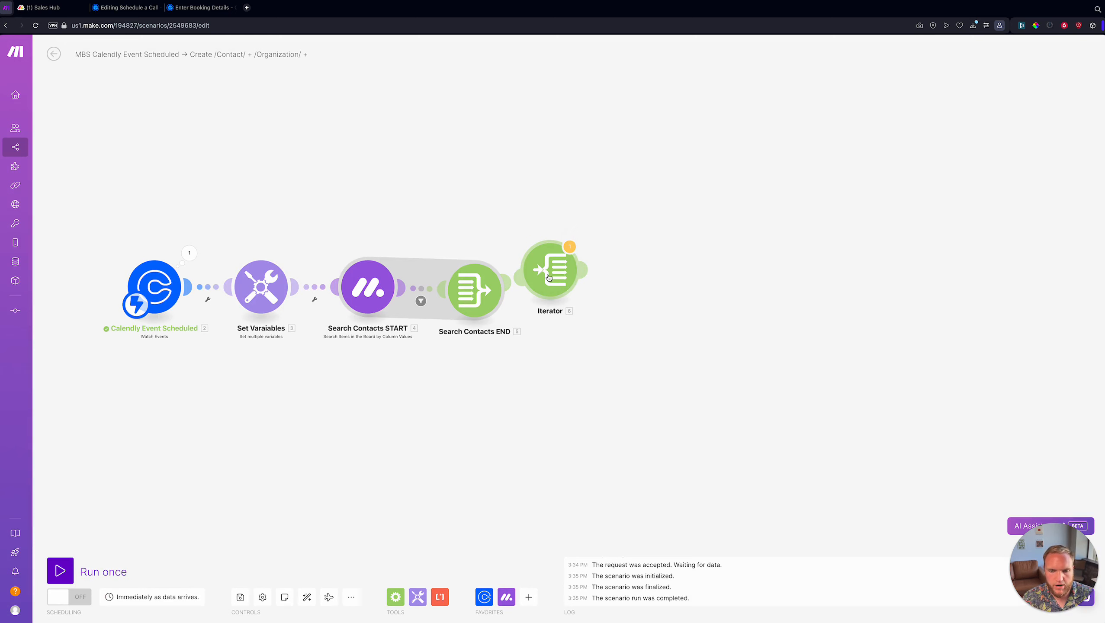
pyautogui.click(637, 277)
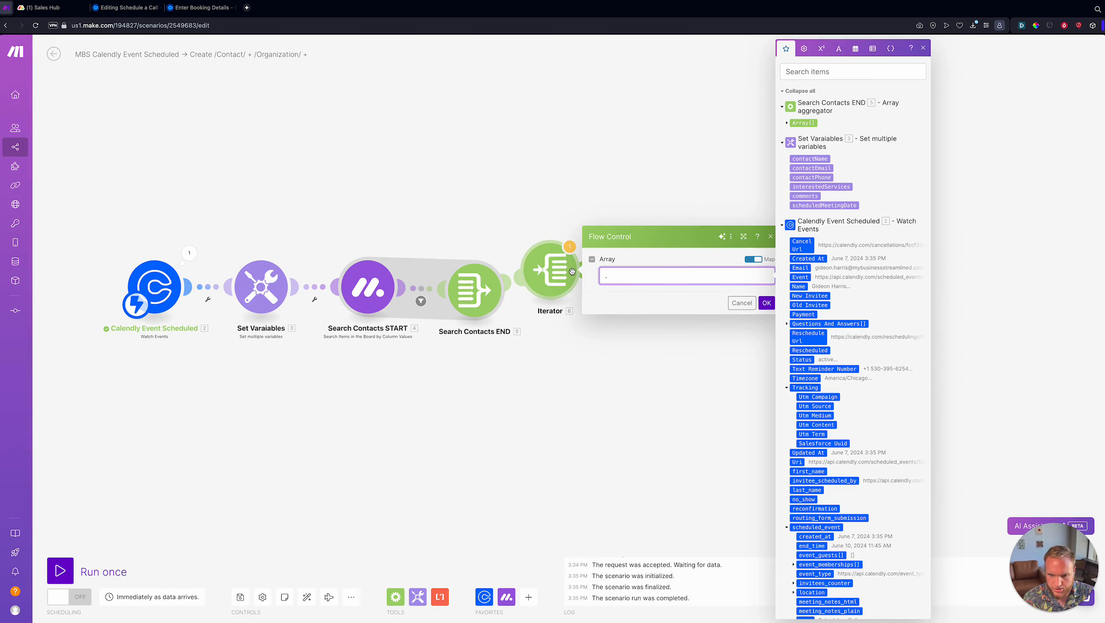
pyautogui.click(767, 303)
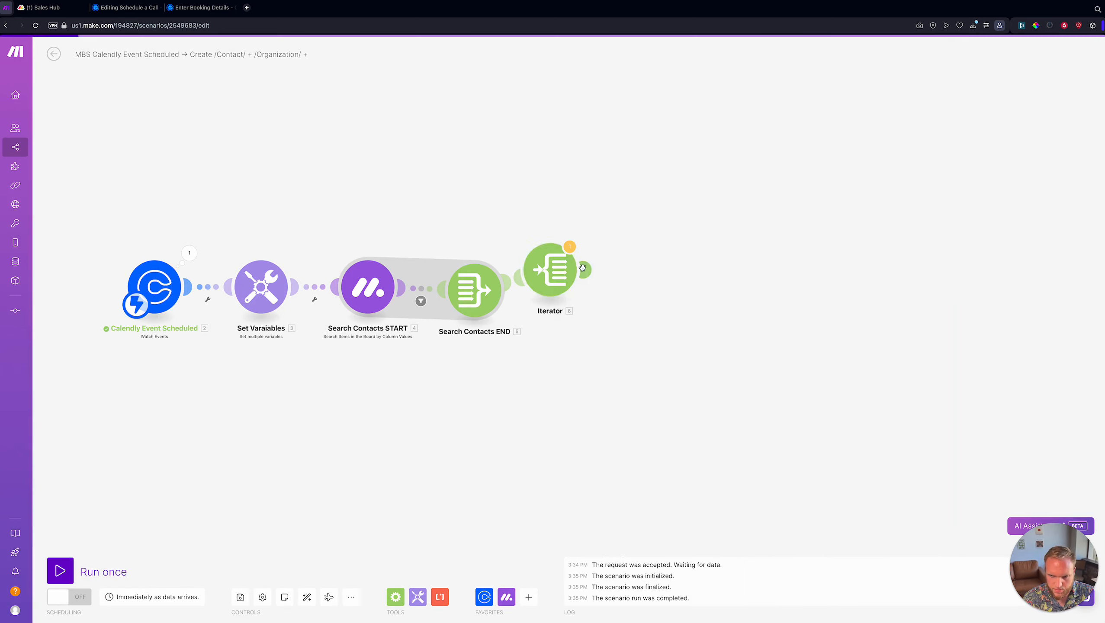
pyautogui.rightClick(551, 266)
pyautogui.click(582, 316)
pyautogui.write('Create CJ')
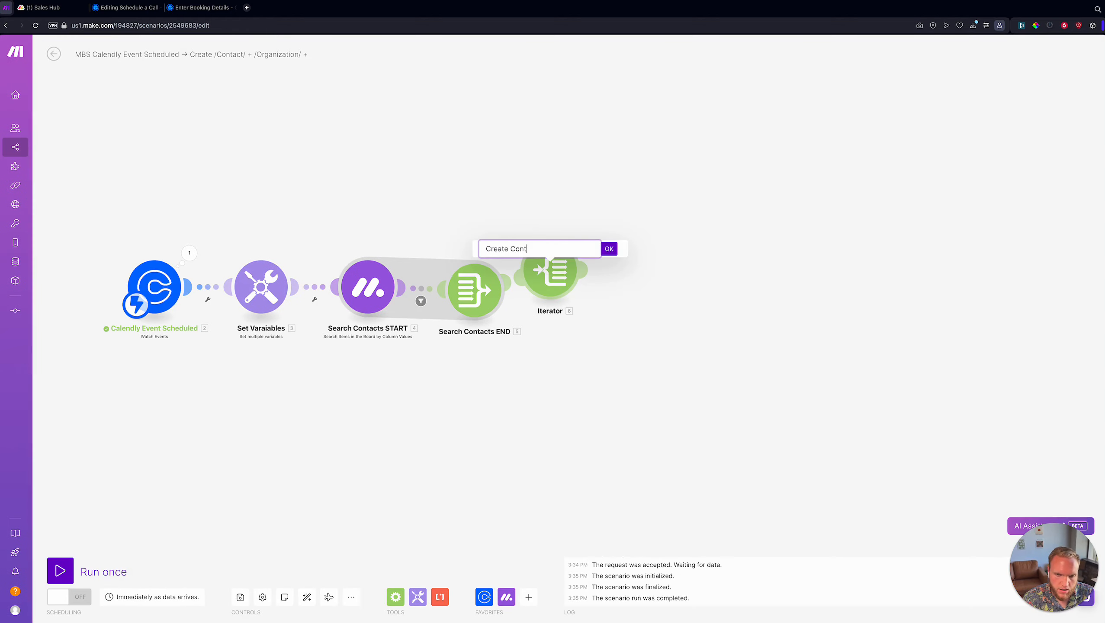
pyautogui.write('ontact START')
pyautogui.press('Return')
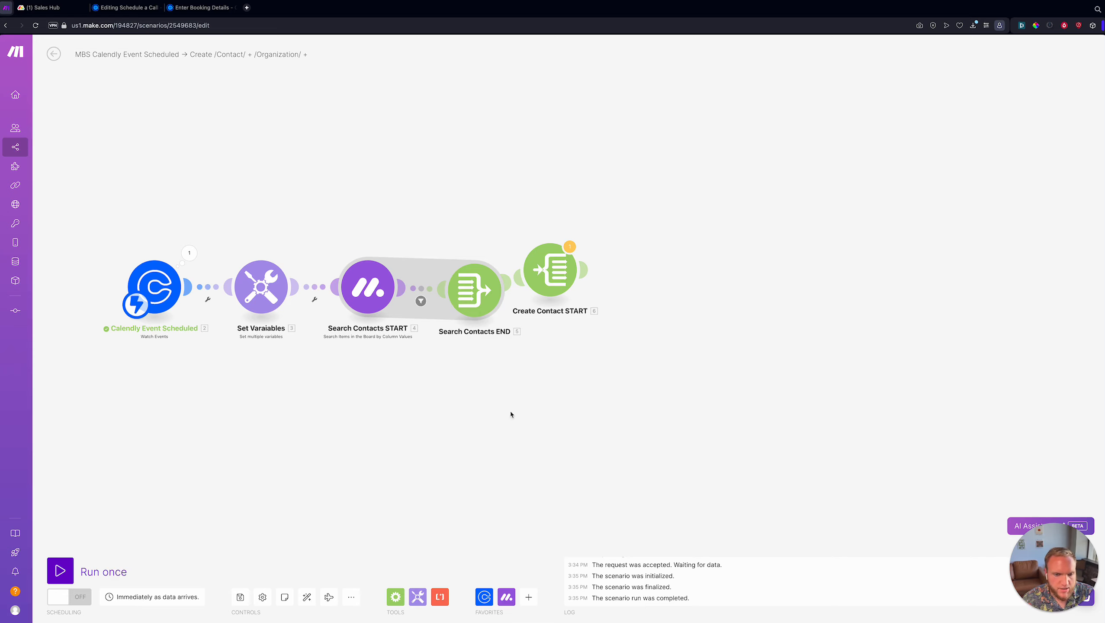
pyautogui.click(307, 598)
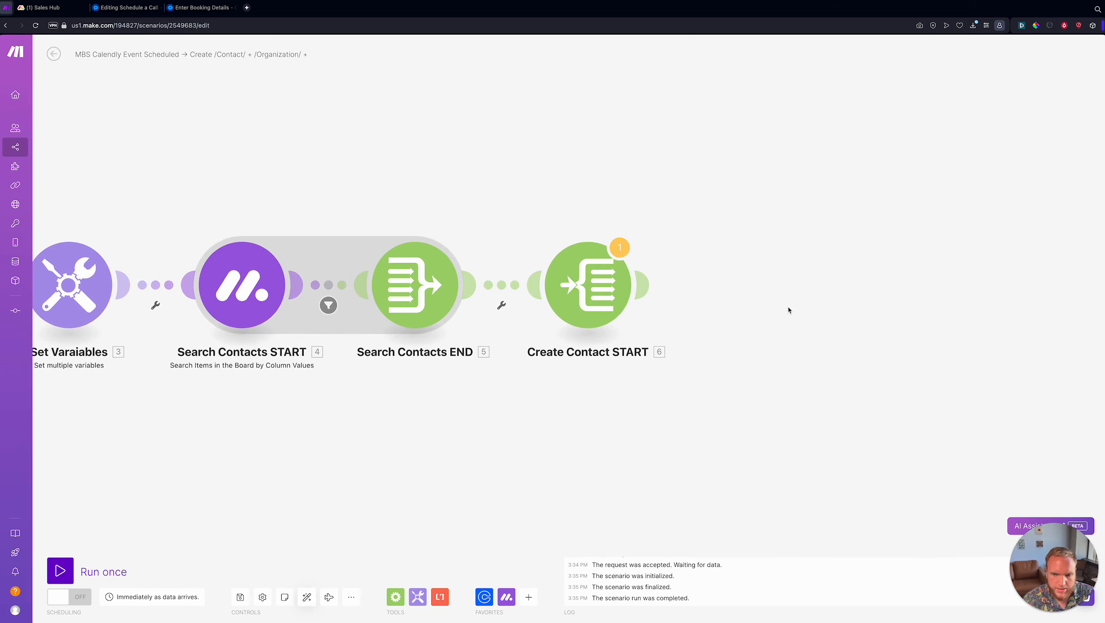
# - Add a monday.com Create an Item module using the OneSoftware.ai connection
pyautogui.click(462, 297)
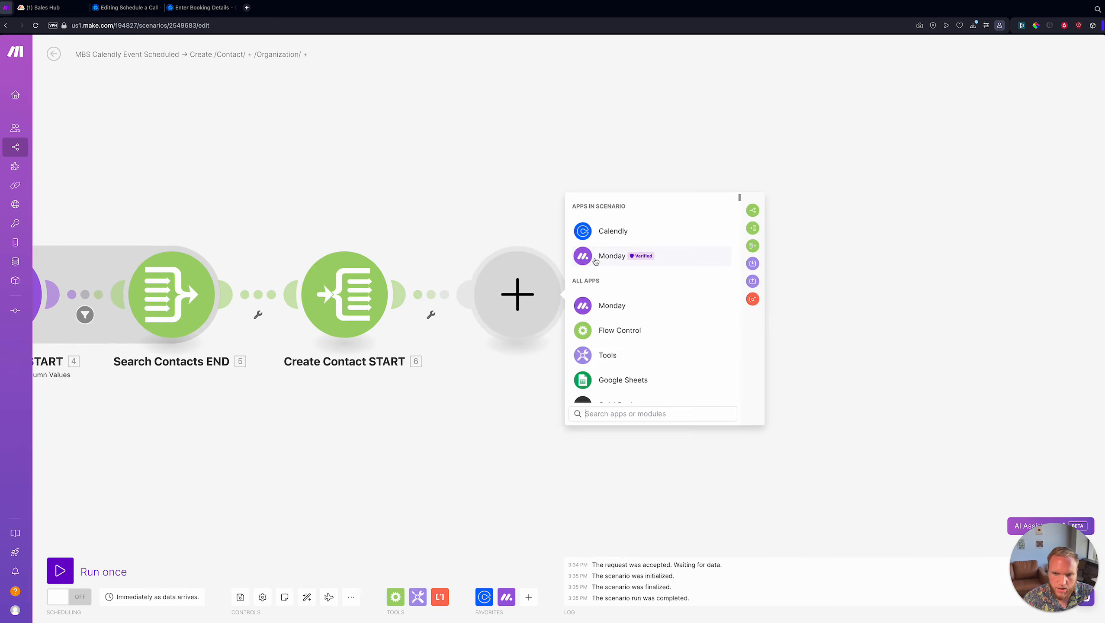
pyautogui.click(596, 261)
pyautogui.write('create an item')
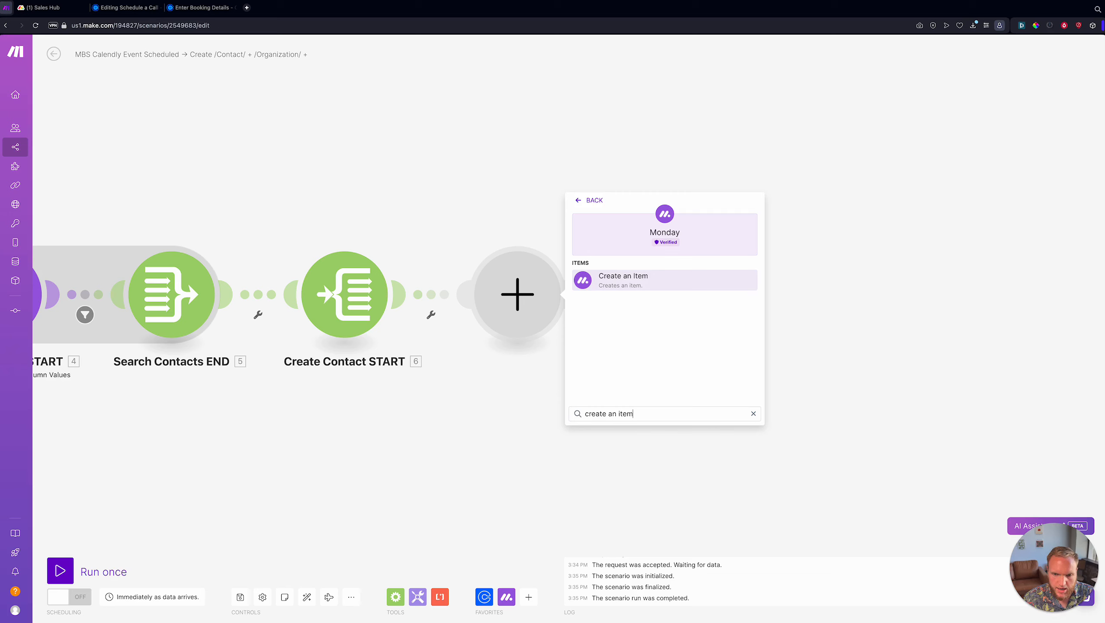
pyautogui.click(632, 281)
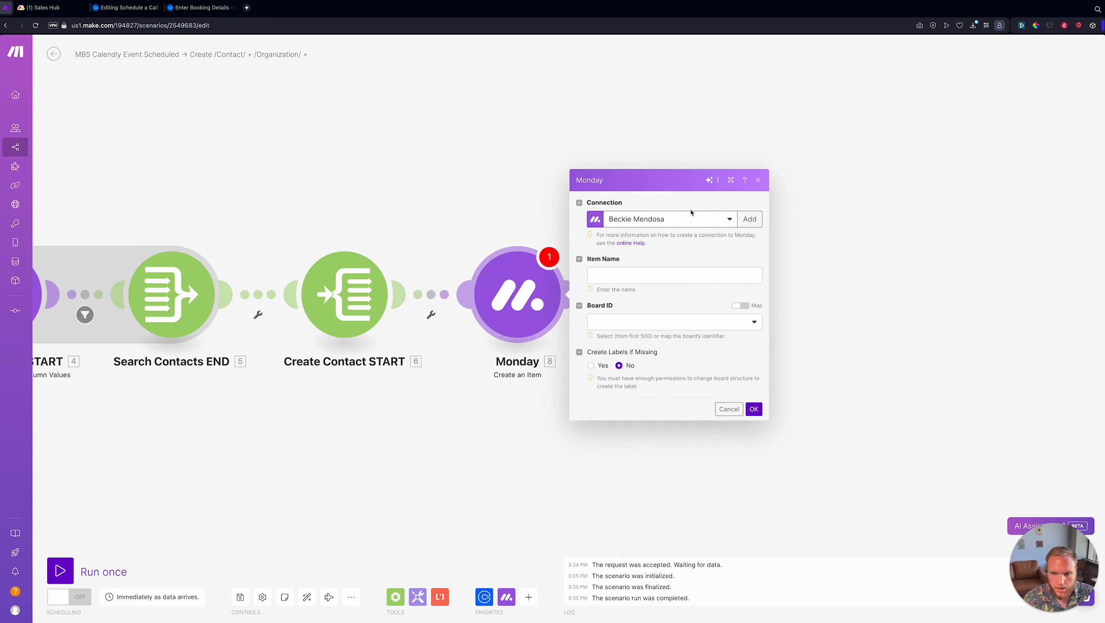
pyautogui.click(692, 222)
pyautogui.write('ones')
pyautogui.click(670, 251)
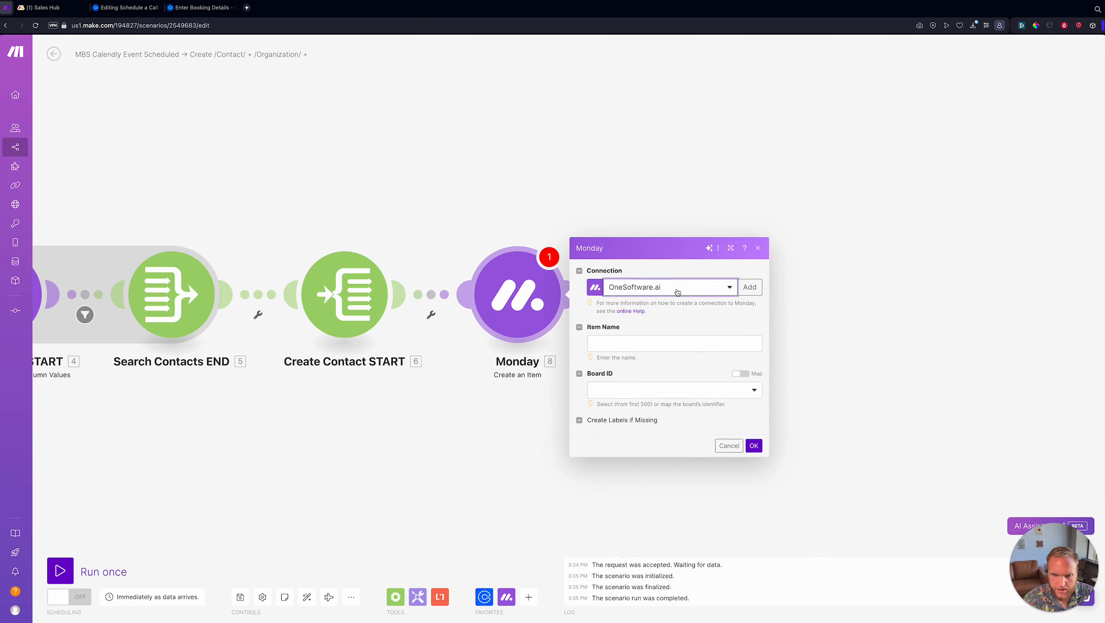
# - Map contactName as the item name and target the Contacts board
pyautogui.click(612, 275)
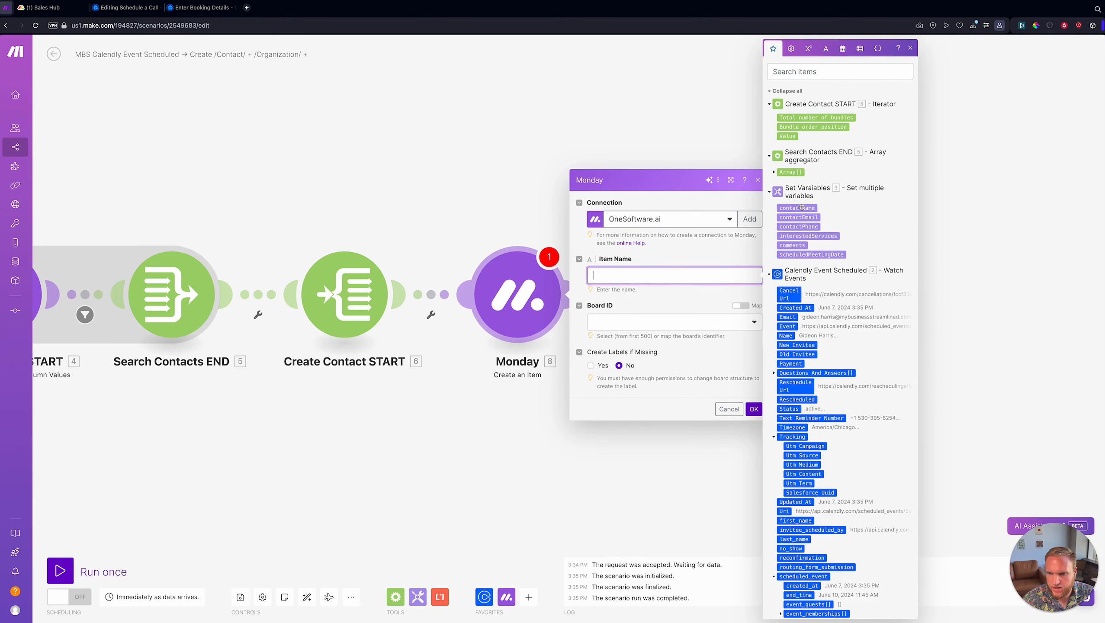
pyautogui.click(802, 207)
pyautogui.click(634, 323)
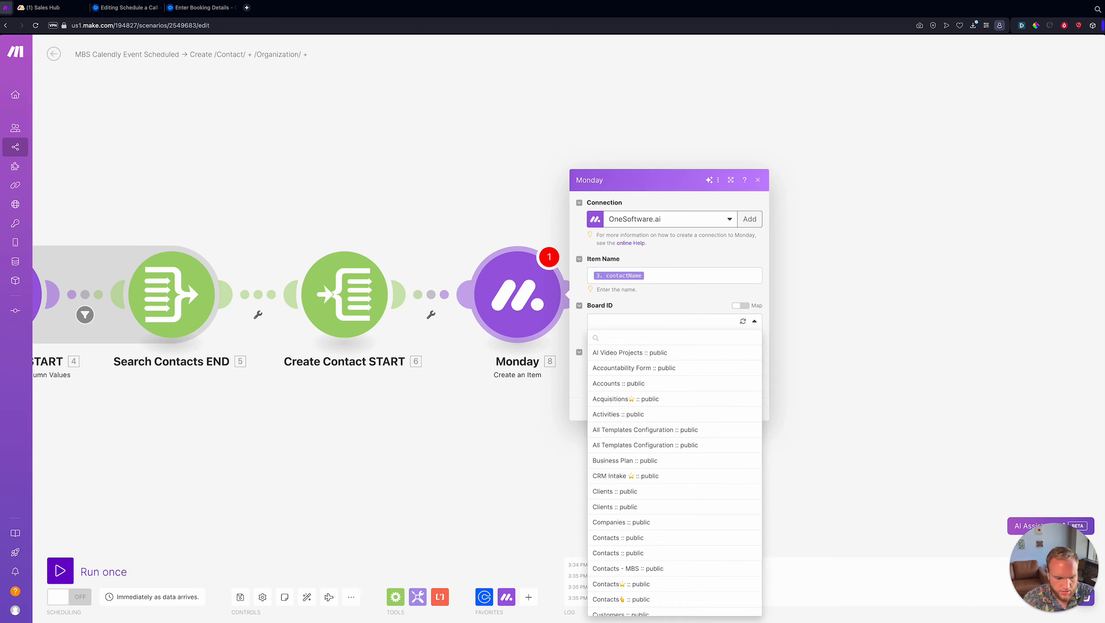
pyautogui.write('conta')
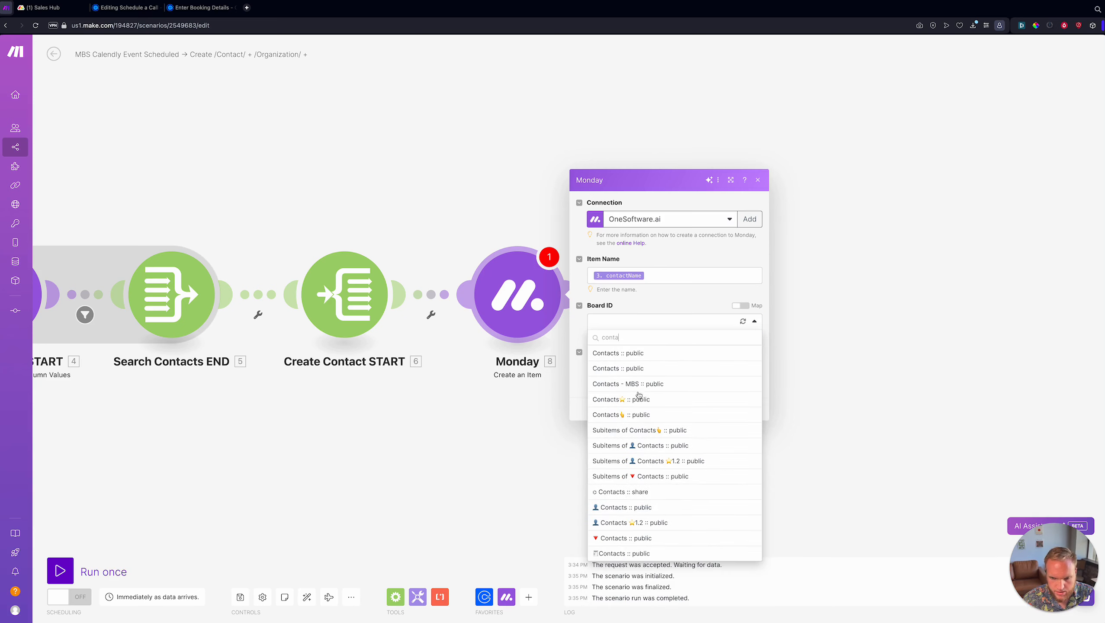
pyautogui.write('c')
pyautogui.click(624, 414)
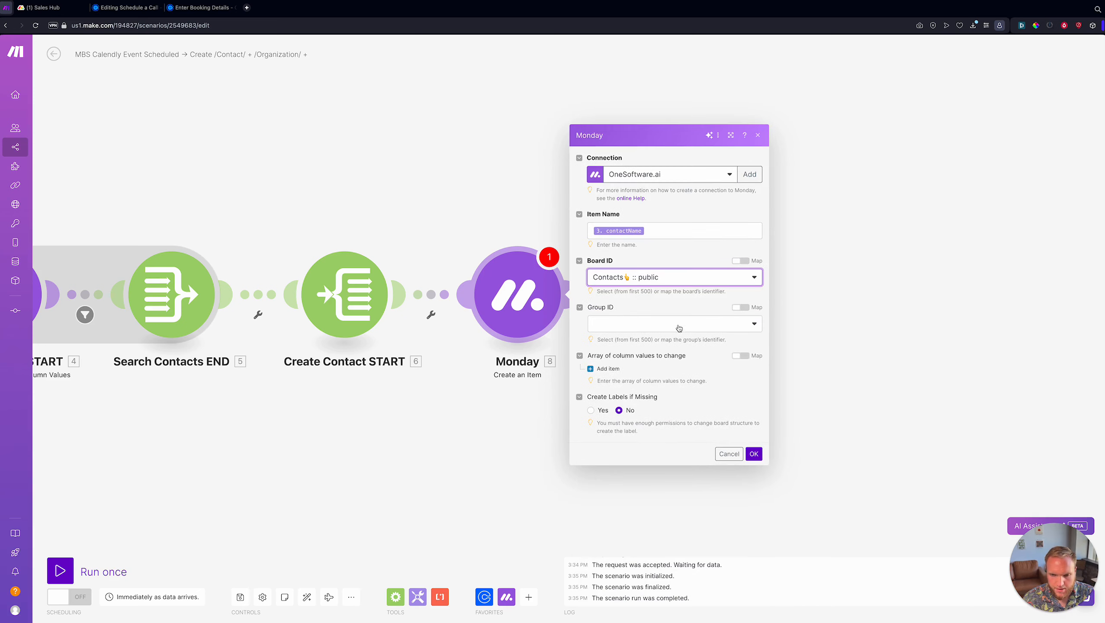
# - Add two column values set to the Email and Phone columns
pyautogui.click(608, 396)
pyautogui.click(608, 426)
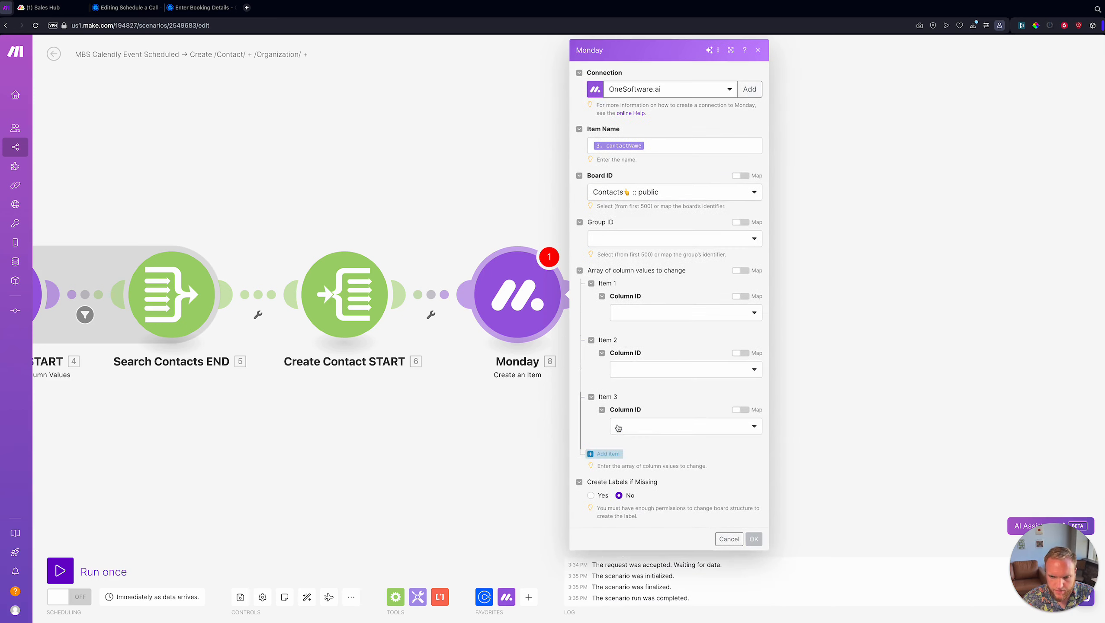
pyautogui.click(637, 313)
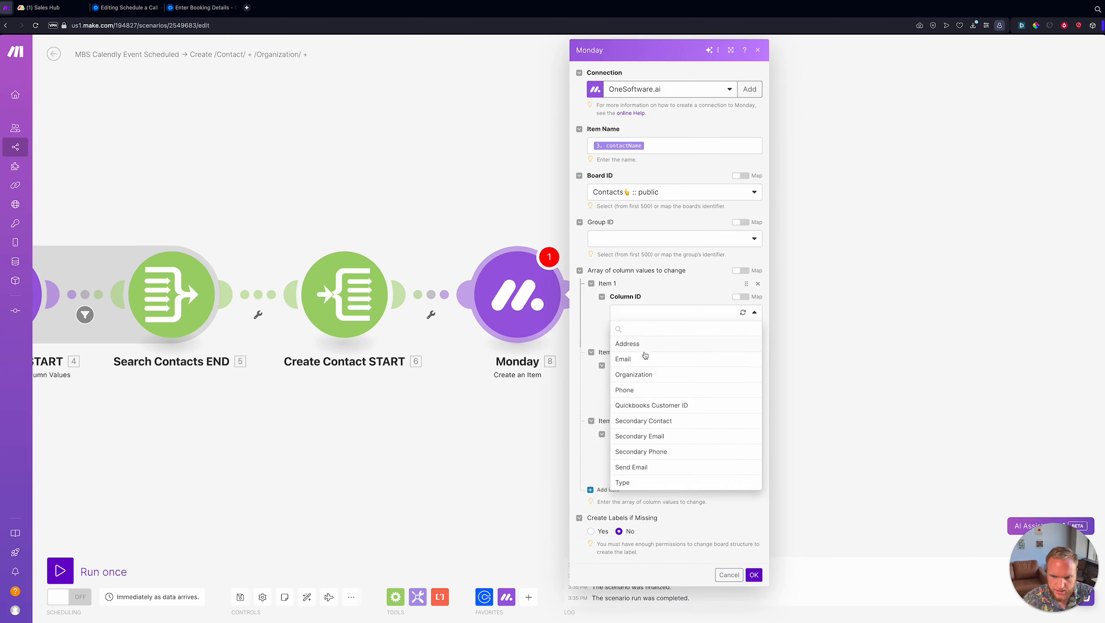
pyautogui.click(643, 356)
pyautogui.click(640, 405)
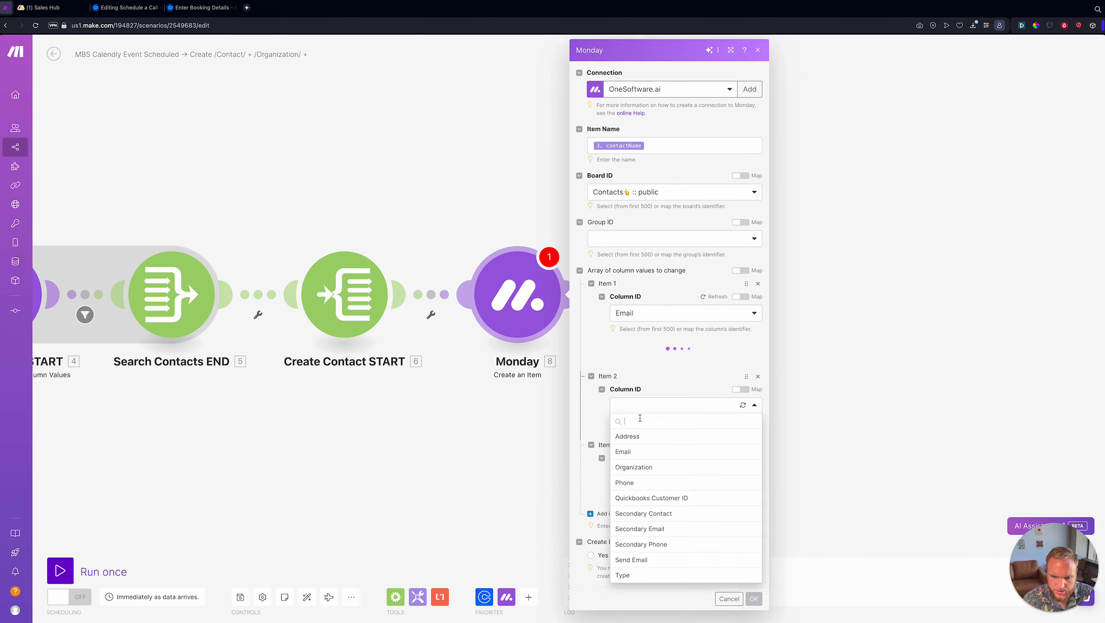
pyautogui.click(642, 496)
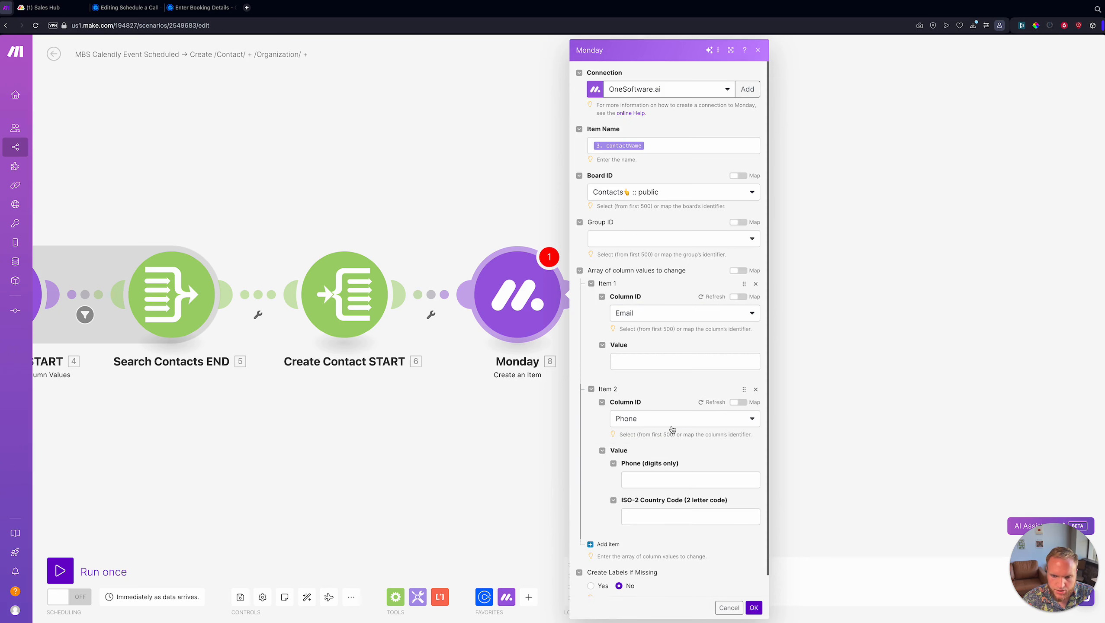
# - Map contactPhone as the phone number with country code US
pyautogui.scroll(-1, 672, 431)
pyautogui.click(677, 453)
pyautogui.click(656, 412)
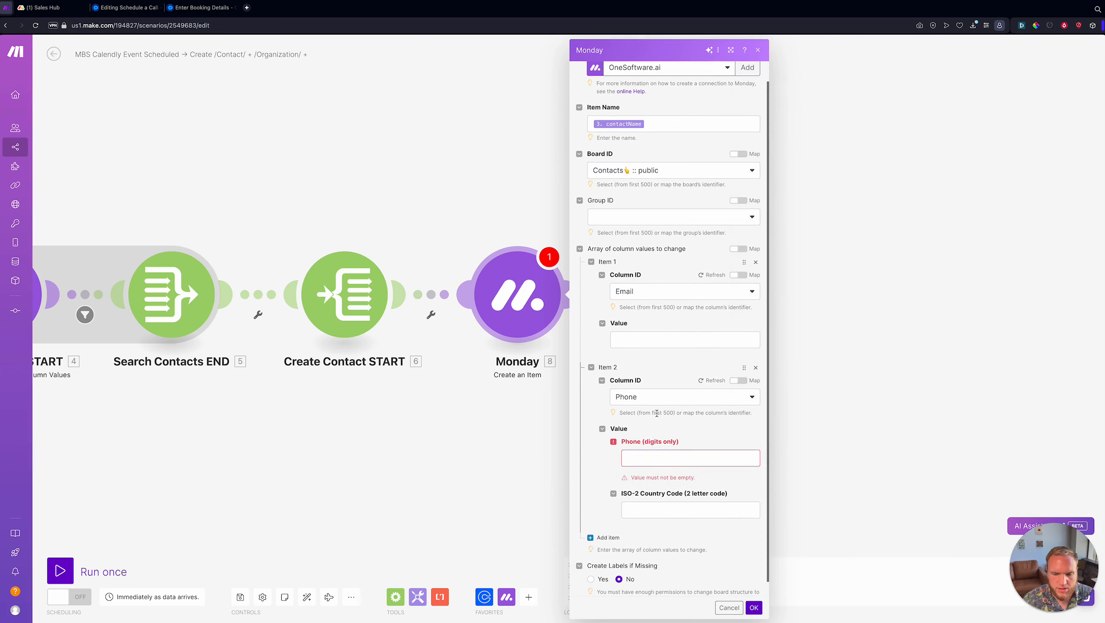
pyautogui.click(656, 462)
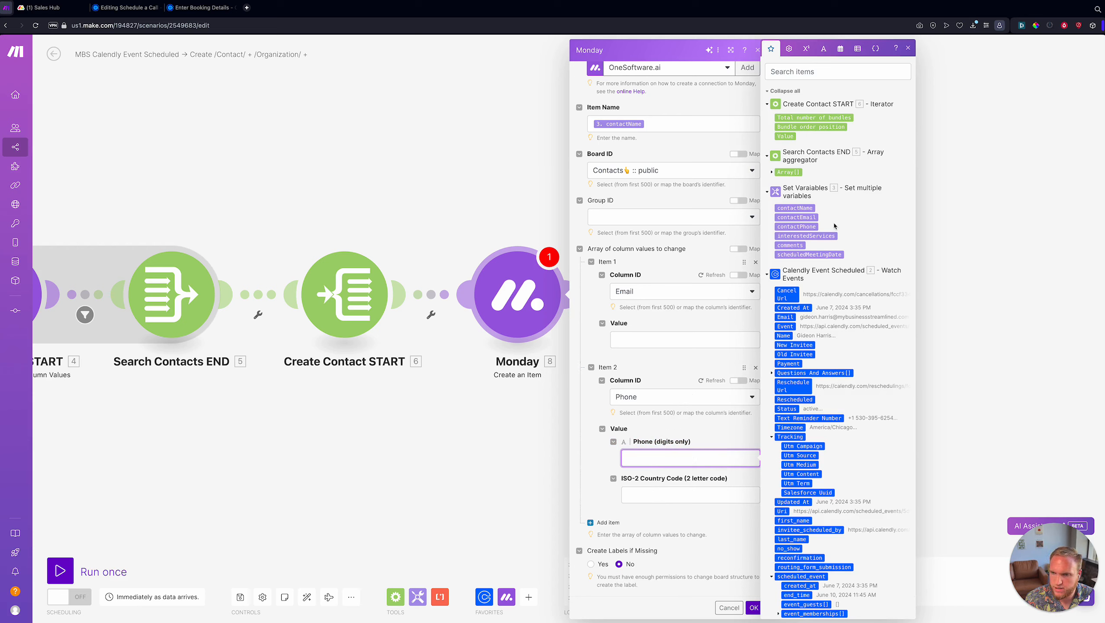
pyautogui.click(808, 227)
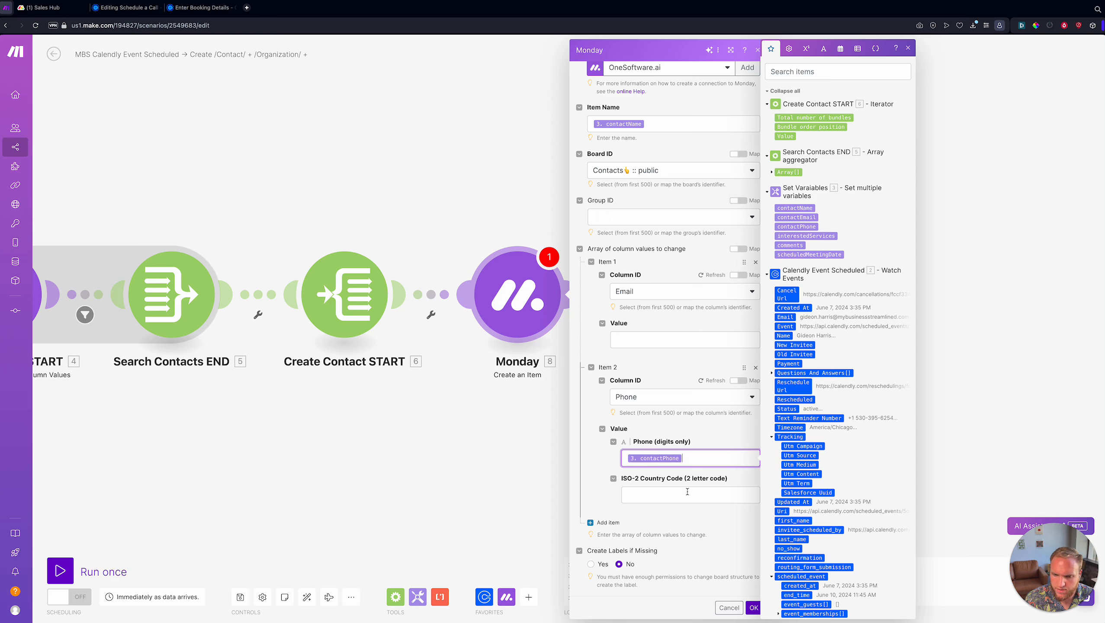
pyautogui.click(687, 491)
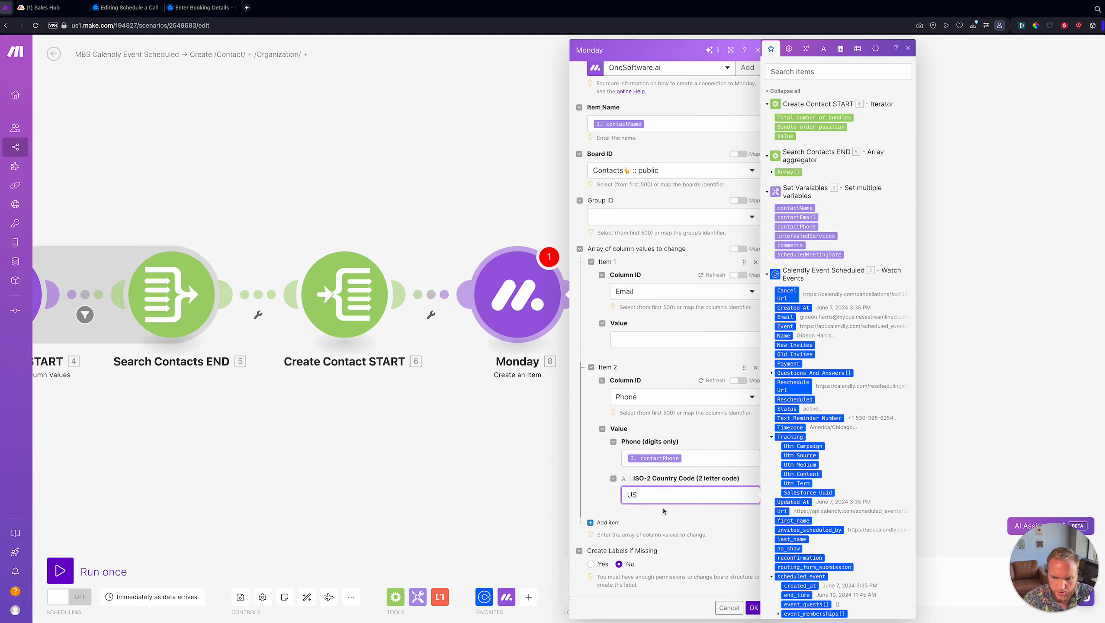
pyautogui.click(698, 454)
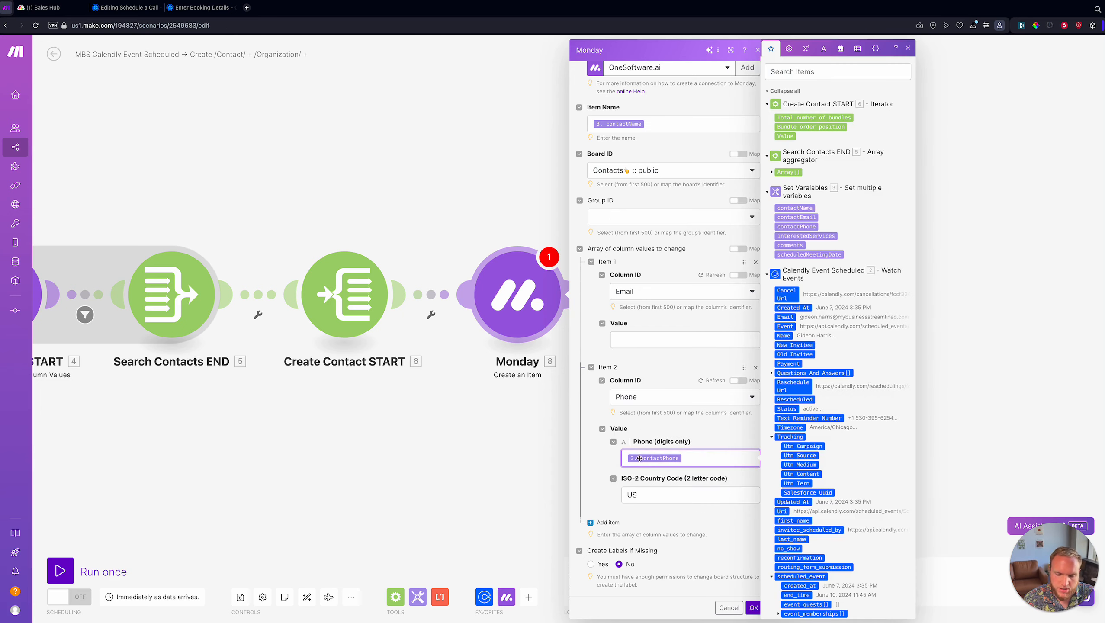
pyautogui.moveTo(638, 494); pyautogui.dragTo(630, 492)
pyautogui.click(653, 495)
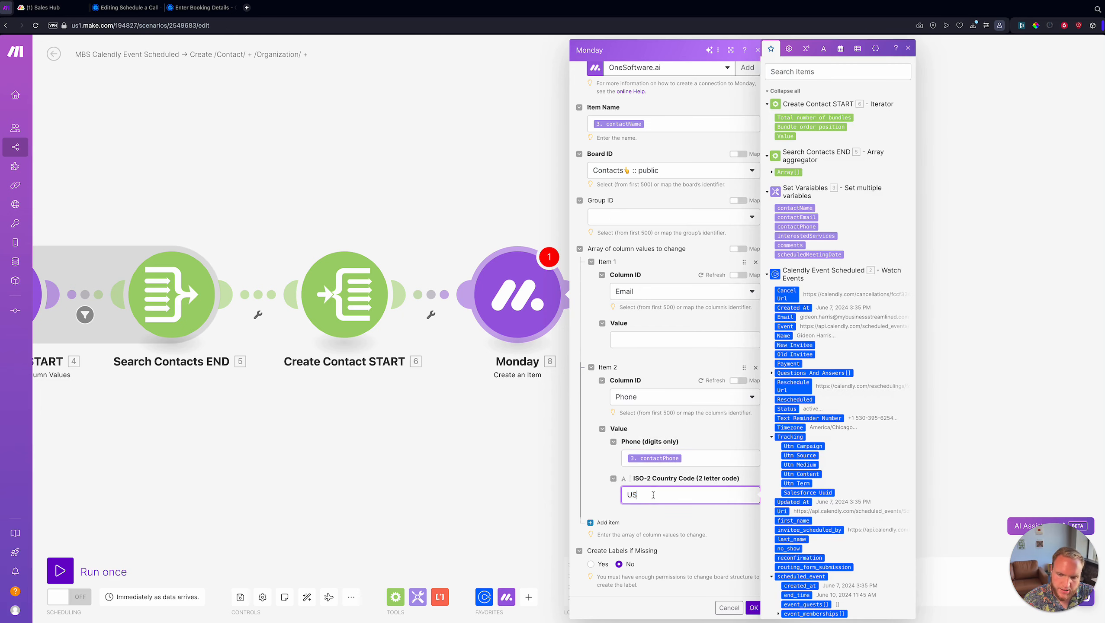
pyautogui.click(704, 453)
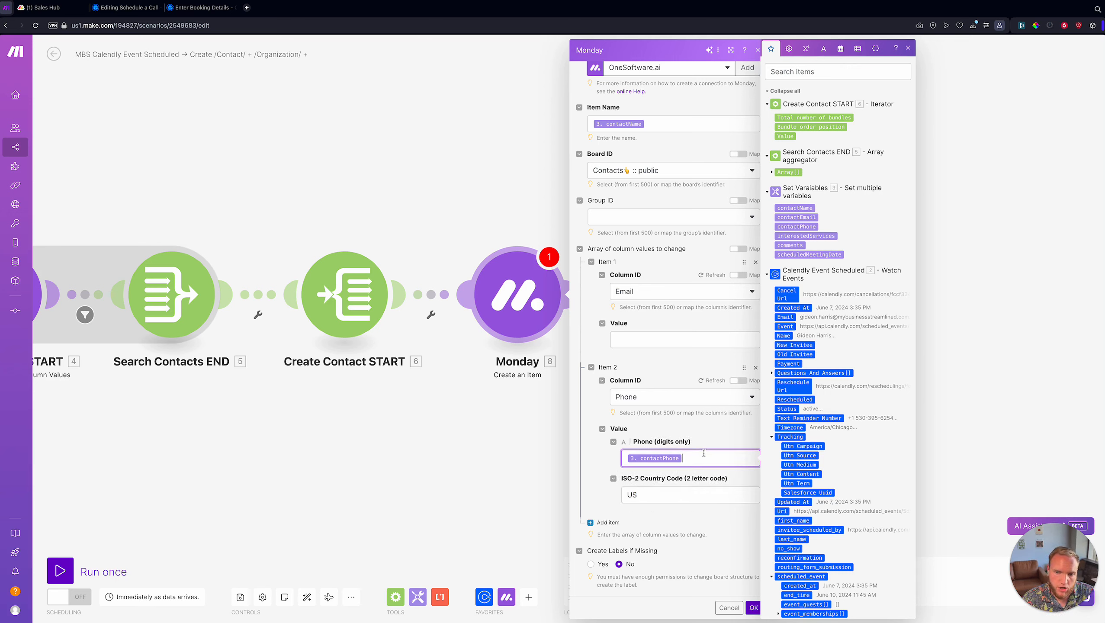
pyautogui.scroll(-3, 279, 369)
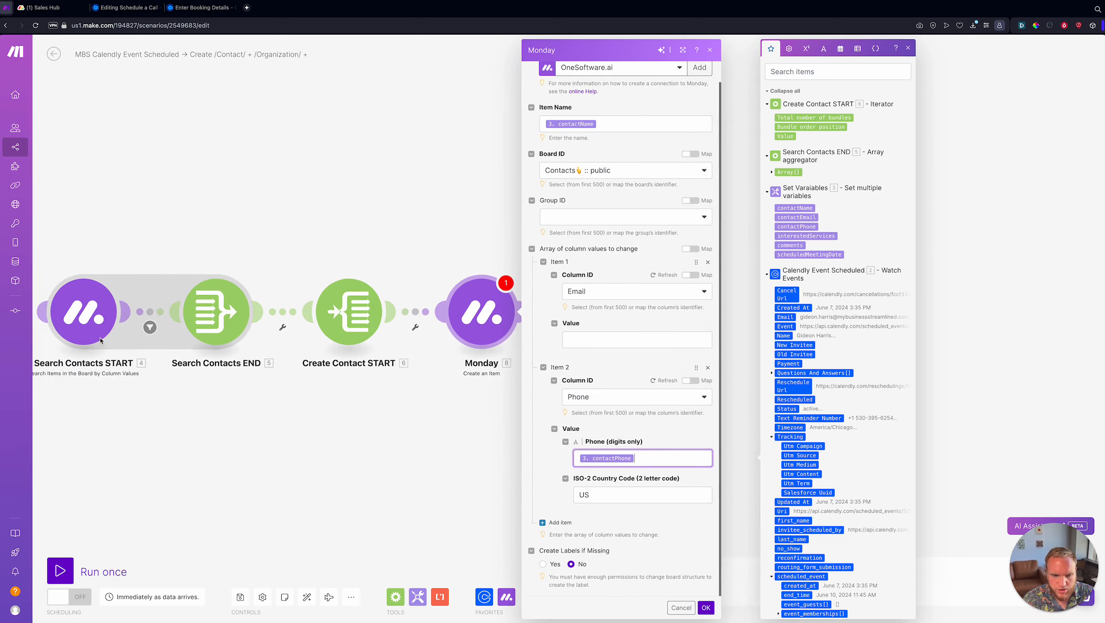
pyautogui.scroll(1, 616, 467)
# - Map contactEmail as the email value and save the module
pyautogui.click(579, 361)
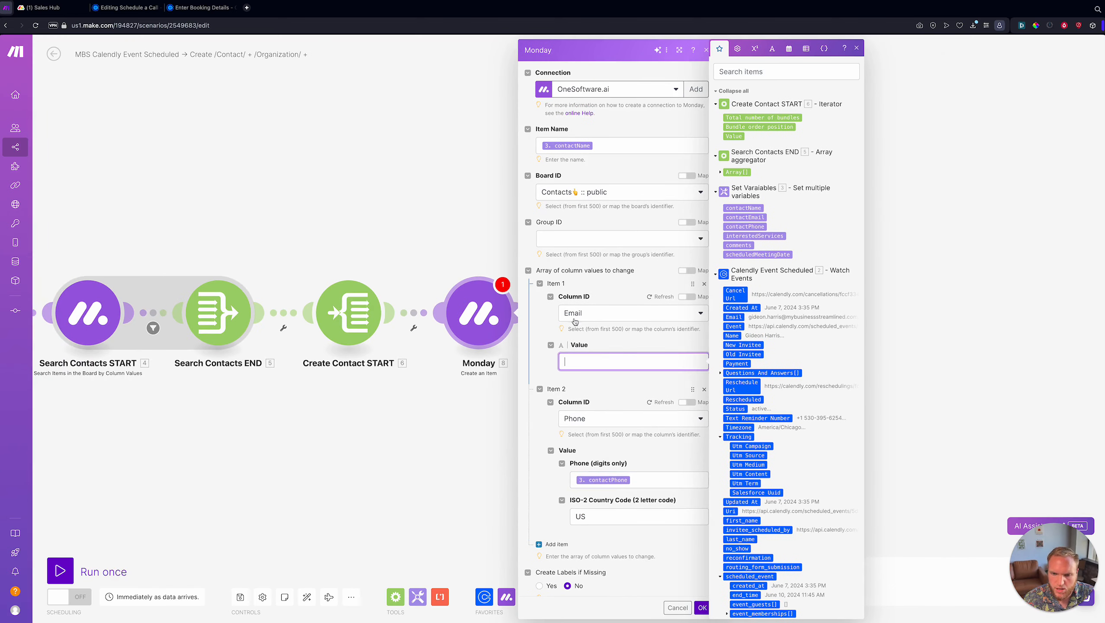
pyautogui.click(755, 215)
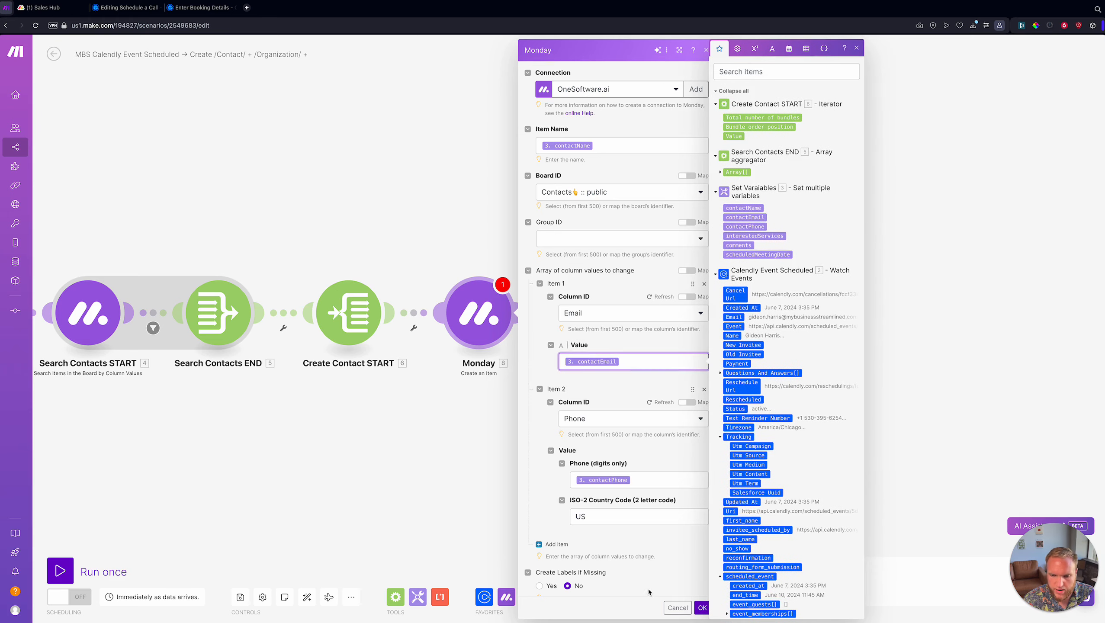
pyautogui.click(665, 552)
pyautogui.click(702, 607)
pyautogui.scroll(-2, 576, 468)
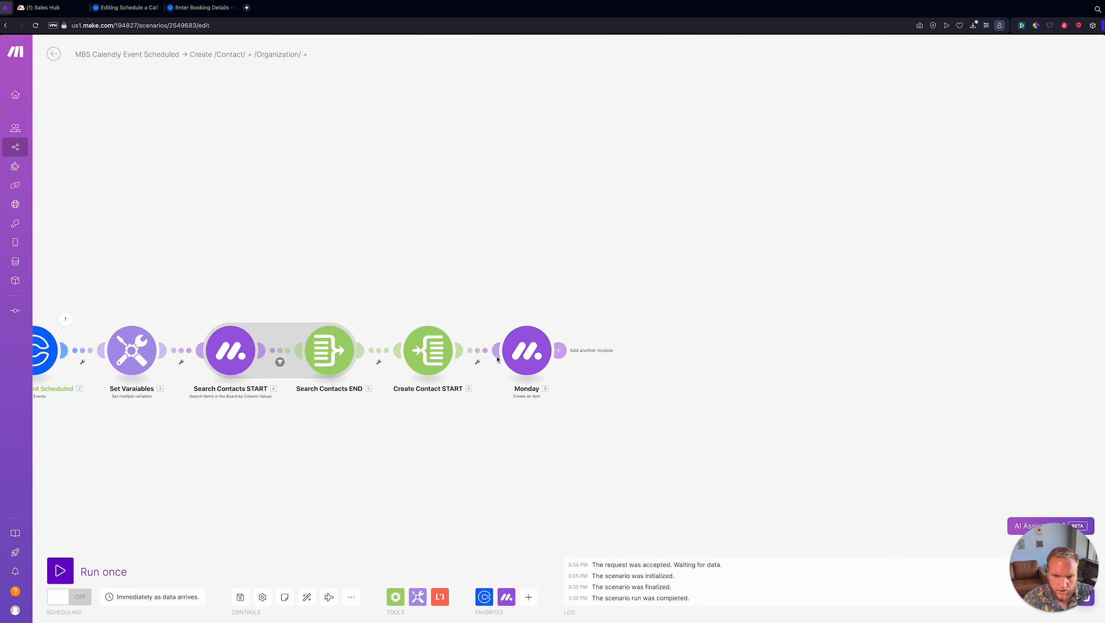
# - Rename the monday.com item-creation module to 'Create /Contact/'
pyautogui.rightClick(522, 347)
pyautogui.click(541, 396)
pyautogui.write('Create /C')
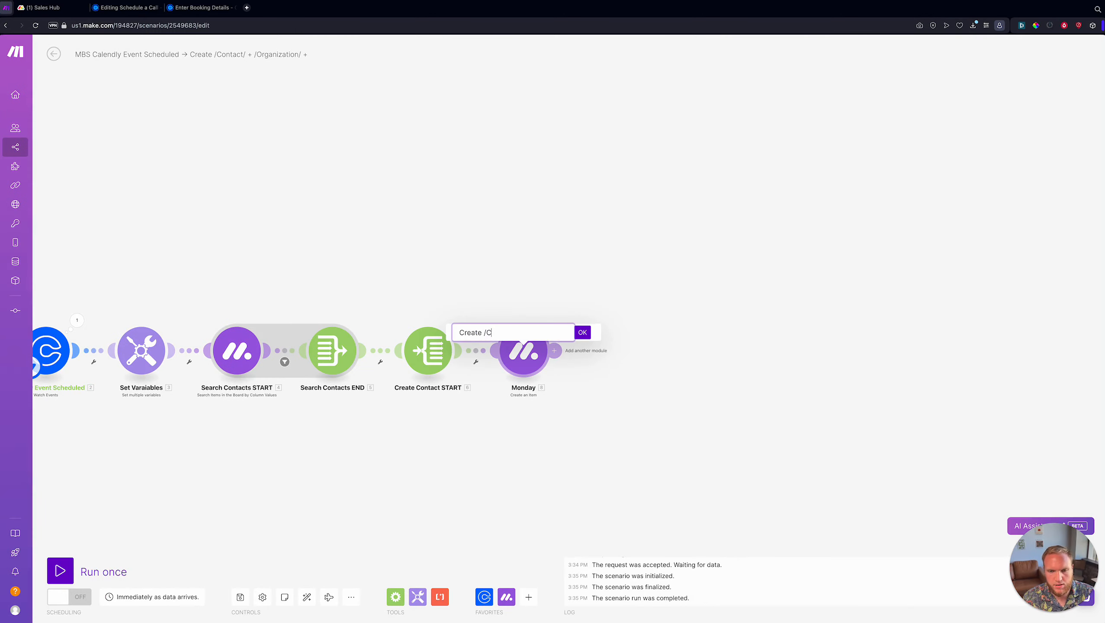
pyautogui.write('ontact/')
pyautogui.press('Return')
pyautogui.scroll(2, 555, 393)
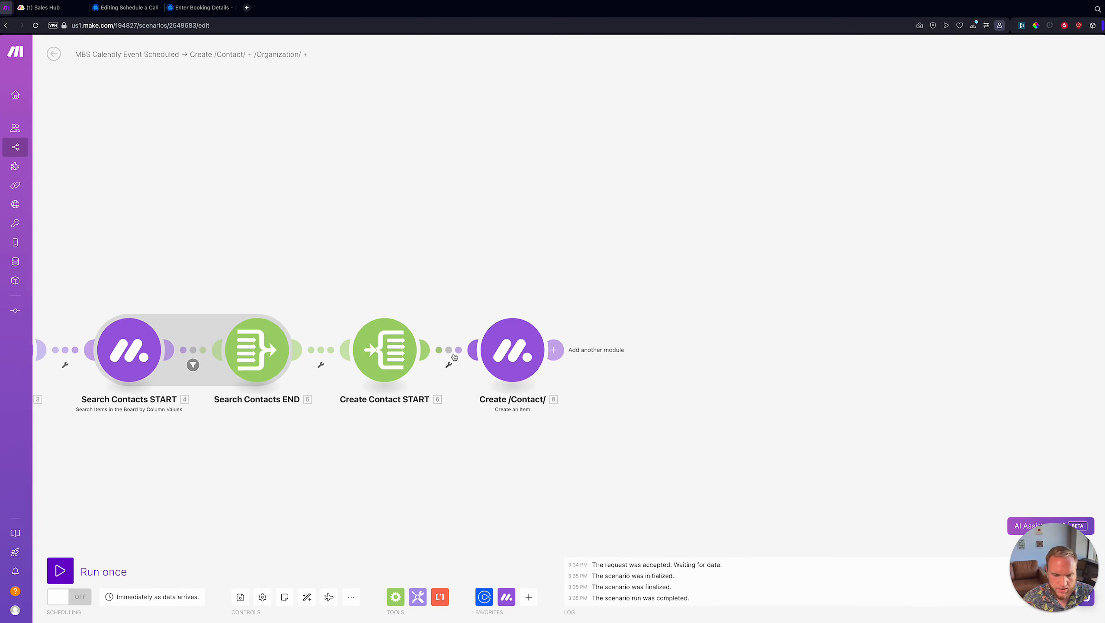
# - Filter the link into Create /Contact/ so Search Contacts END's Array[] ID does not exist
pyautogui.click(453, 357)
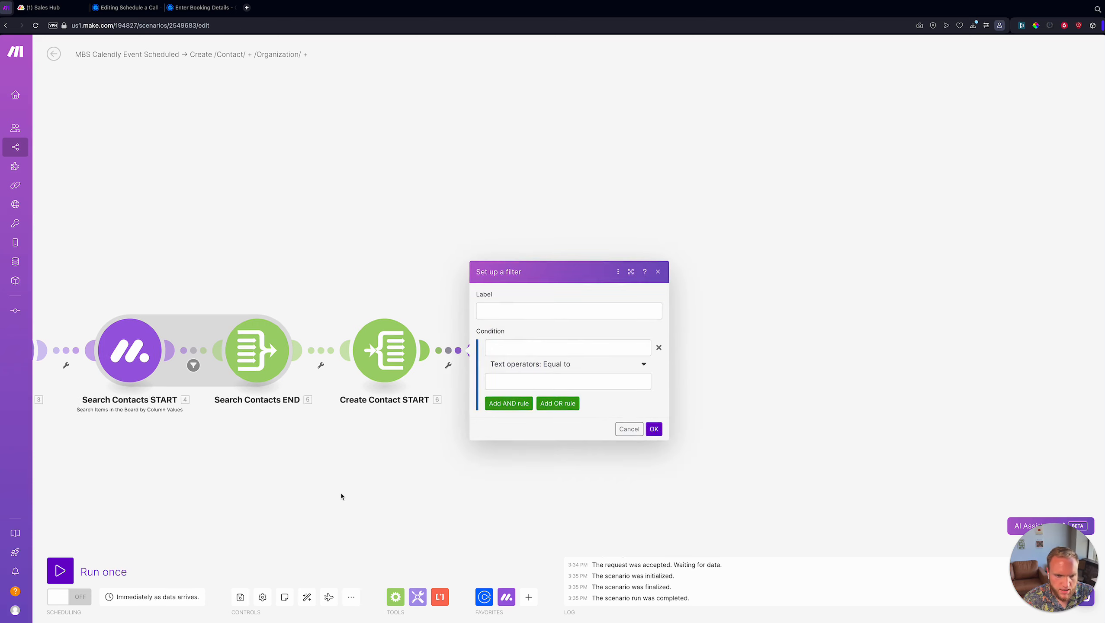
pyautogui.scroll(-2, 340, 493)
pyautogui.moveTo(330, 333); pyautogui.dragTo(324, 305)
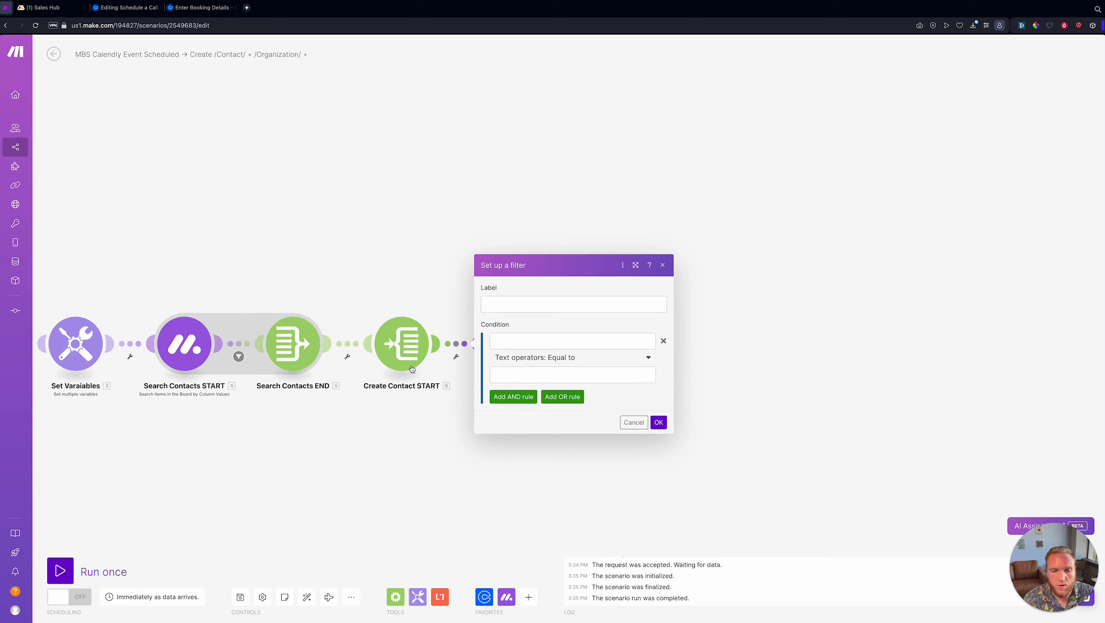
pyautogui.click(542, 336)
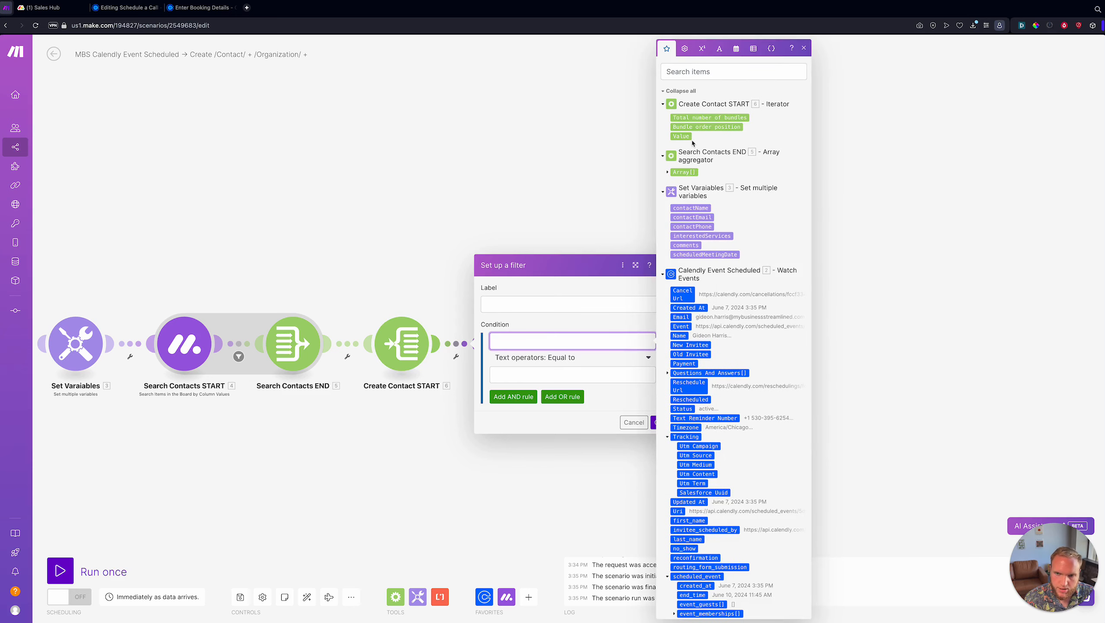
pyautogui.click(667, 172)
pyautogui.click(683, 181)
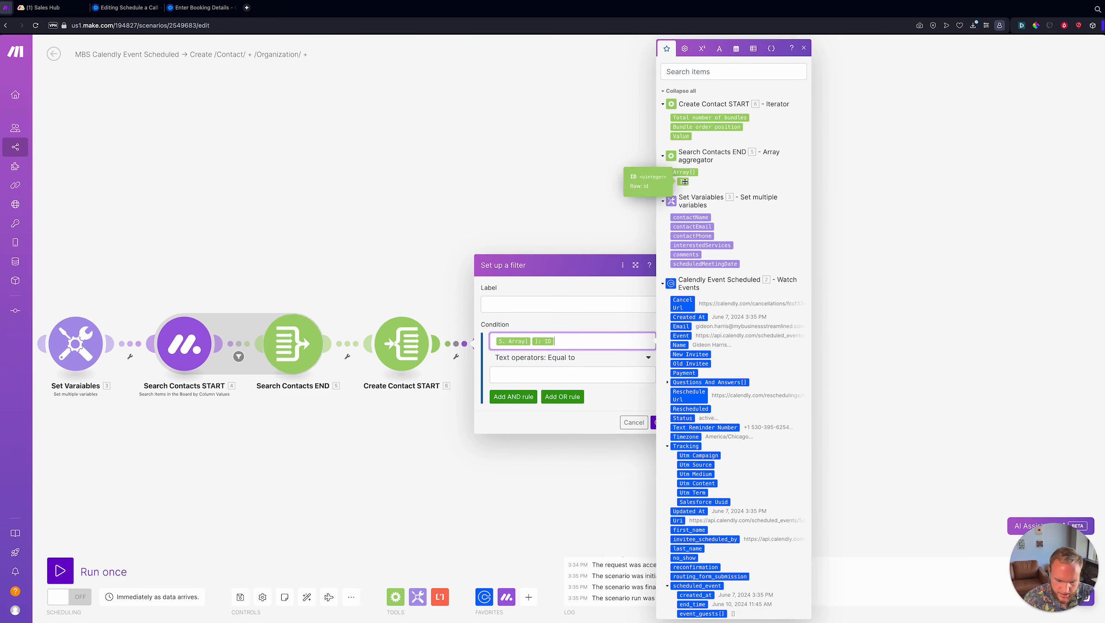
pyautogui.click(560, 360)
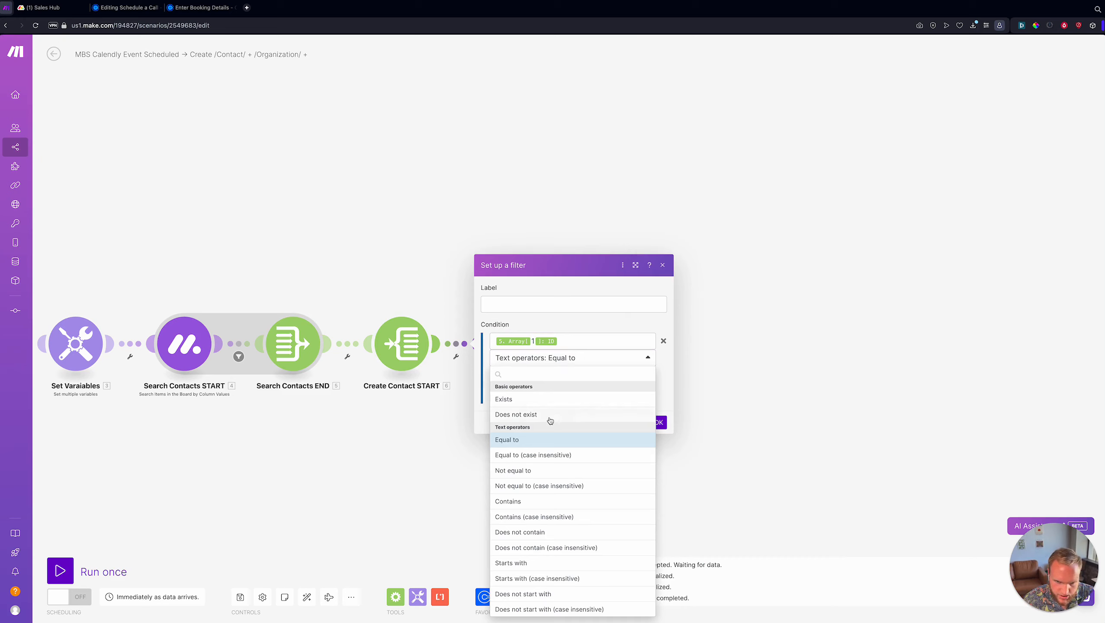
pyautogui.click(550, 417)
pyautogui.click(664, 410)
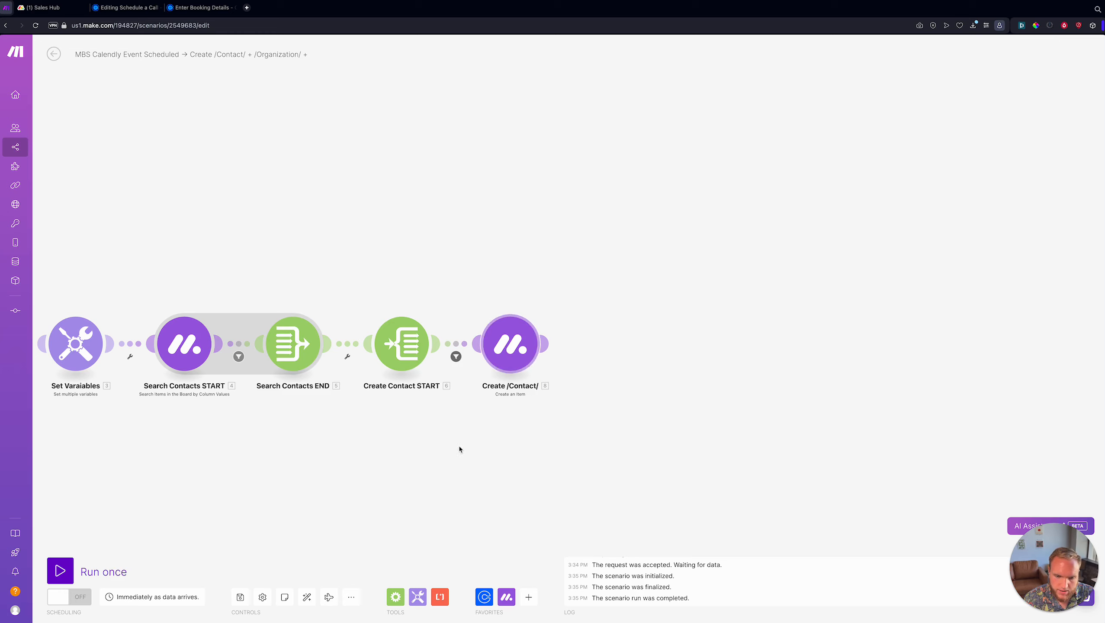
pyautogui.click(395, 596)
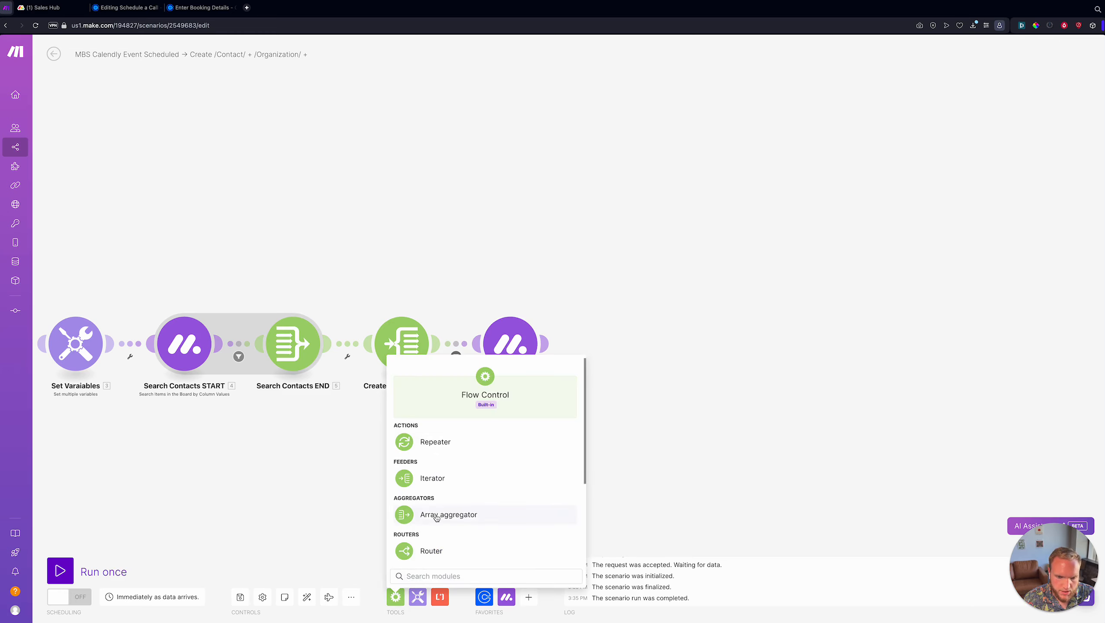
# - Add an Array aggregator after Create /Contact/ sourcing Create Contact START [6], collecting ID
pyautogui.click(436, 515)
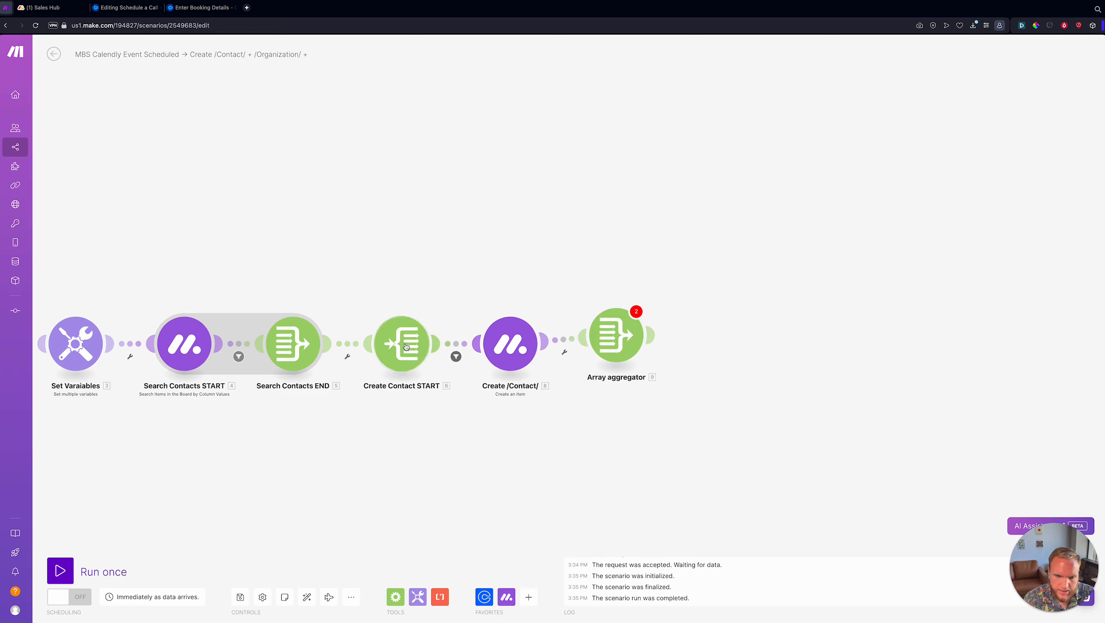
pyautogui.click(616, 336)
pyautogui.click(715, 254)
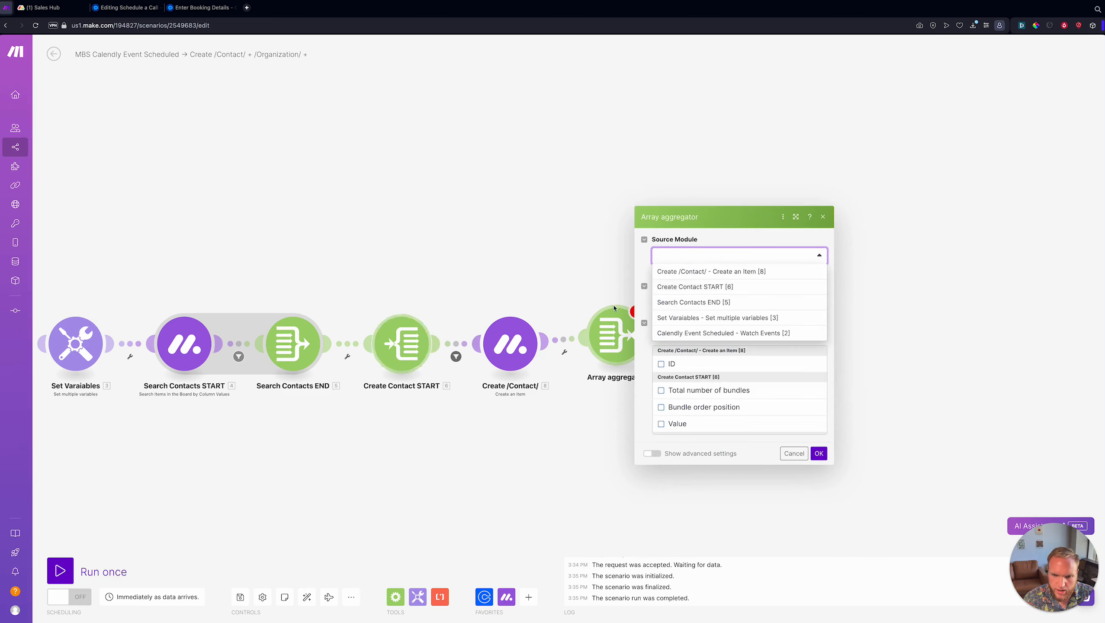
pyautogui.click(705, 286)
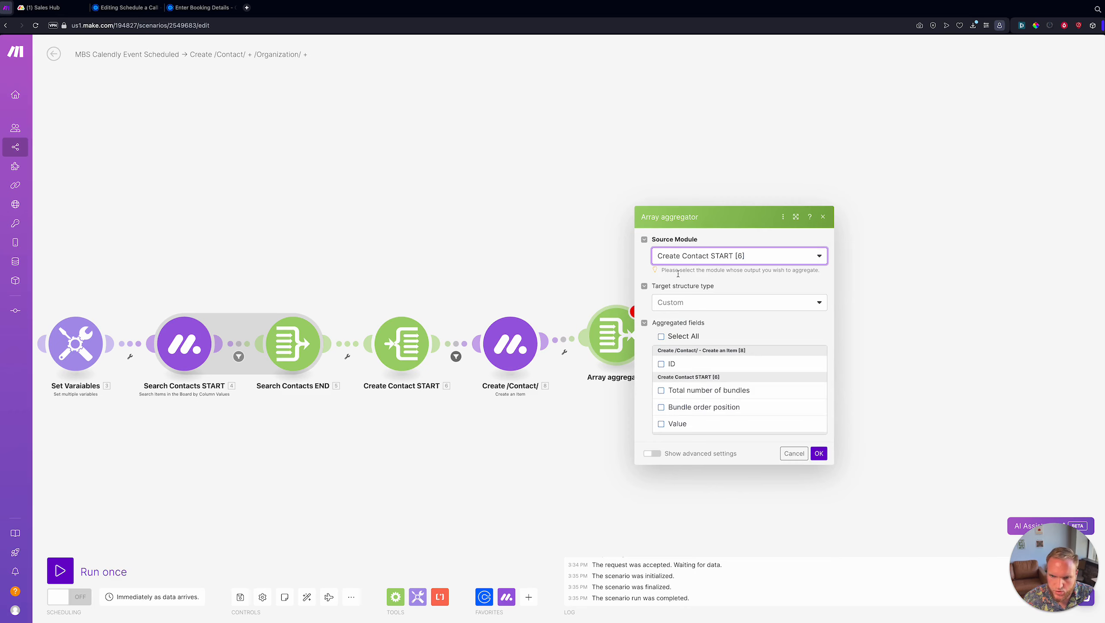
pyautogui.click(661, 364)
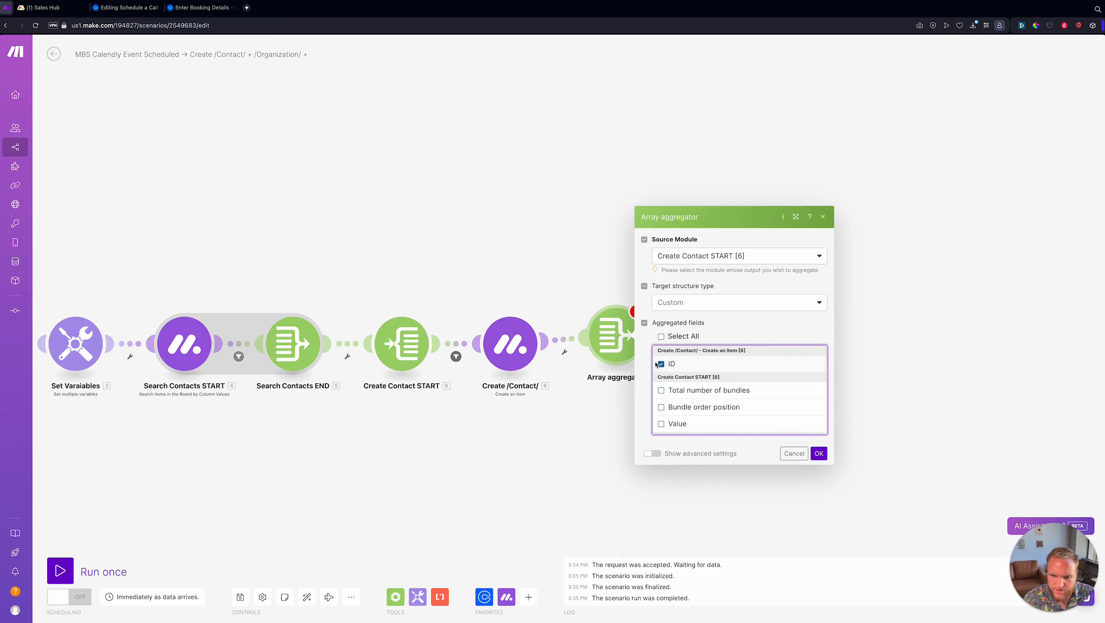
pyautogui.click(818, 455)
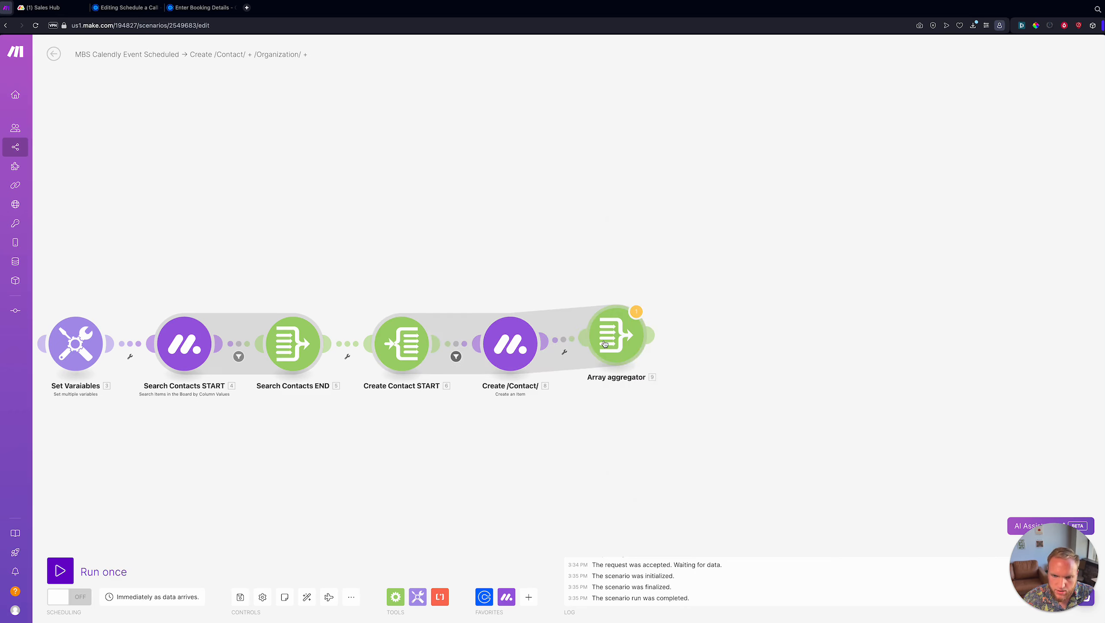
# - Rename the aggregator 'Create Contact END' and auto-align the scenario
pyautogui.rightClick(608, 343)
pyautogui.click(640, 376)
pyautogui.write('Create')
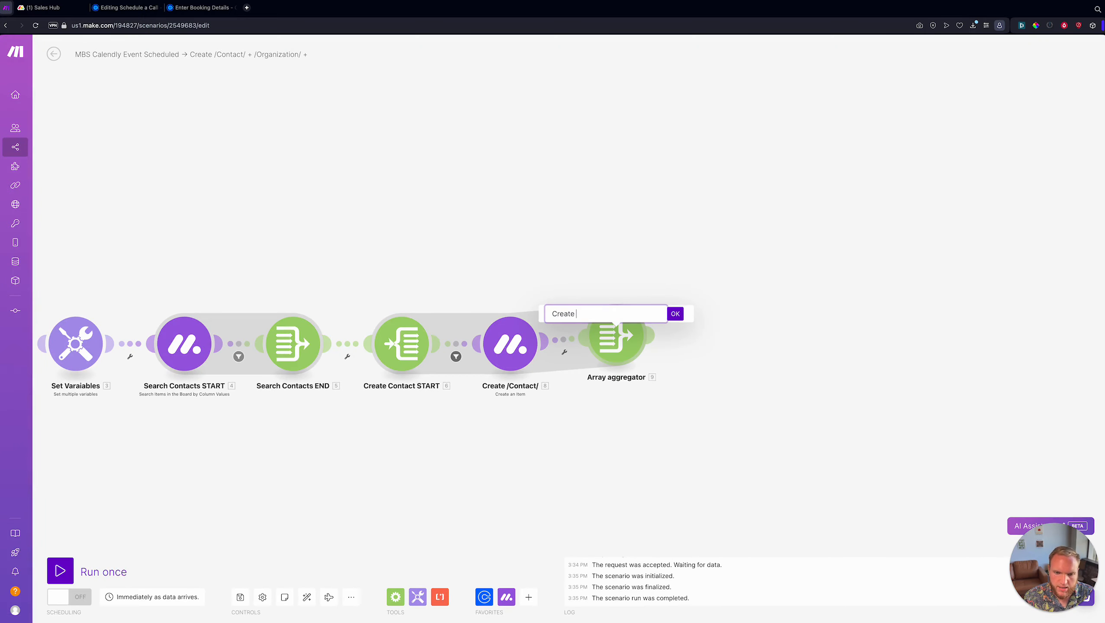
pyautogui.write(' Contact E')
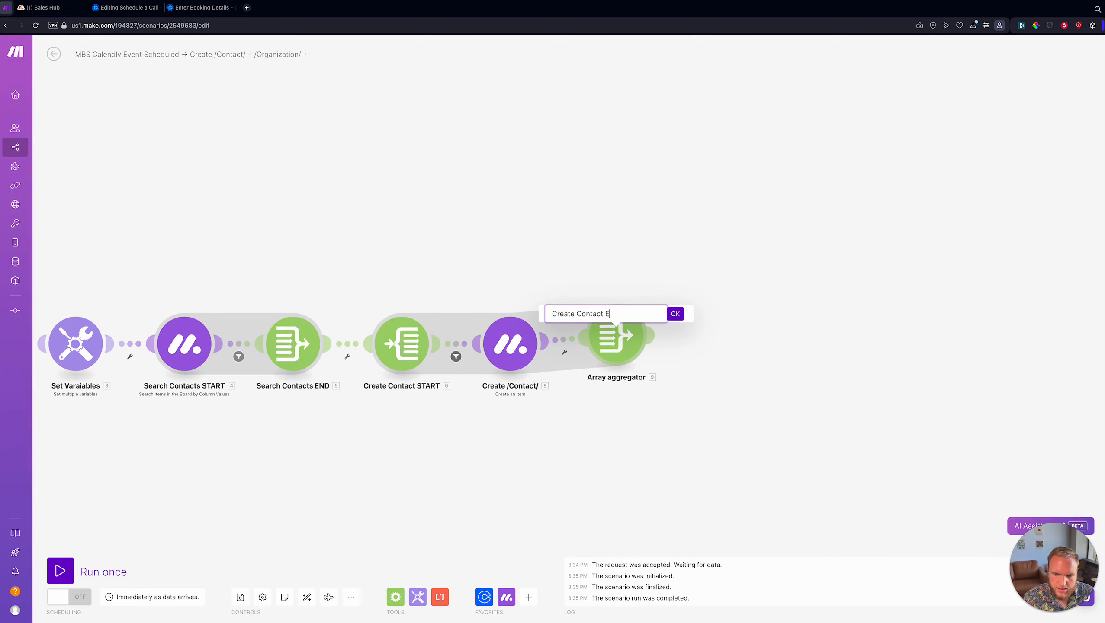
pyautogui.write('ND')
pyautogui.press('Return')
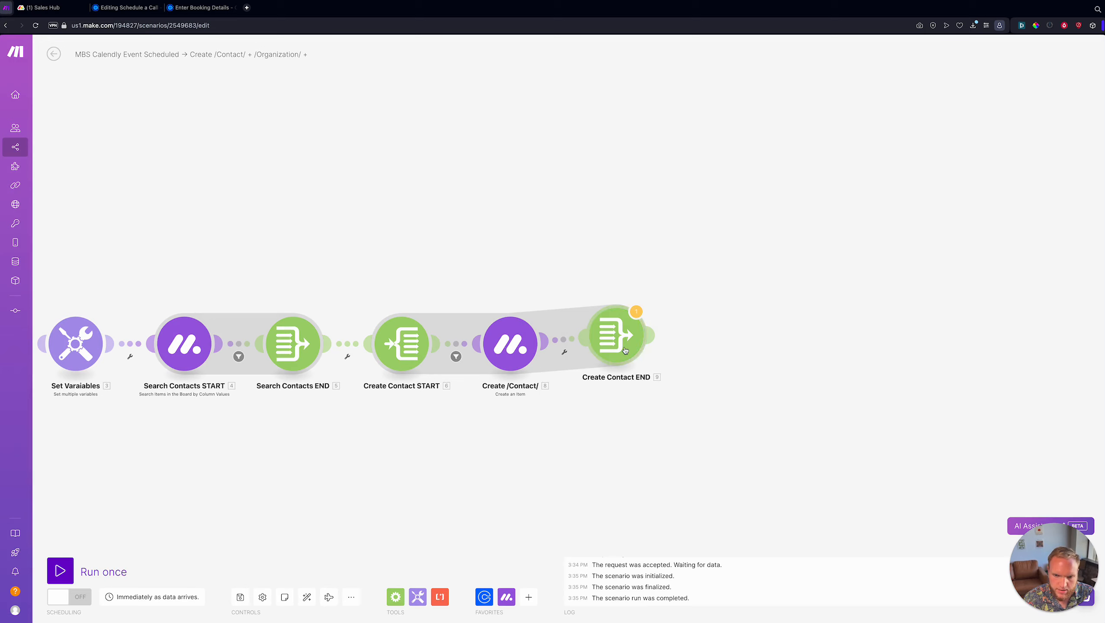
pyautogui.click(625, 350)
pyautogui.click(407, 393)
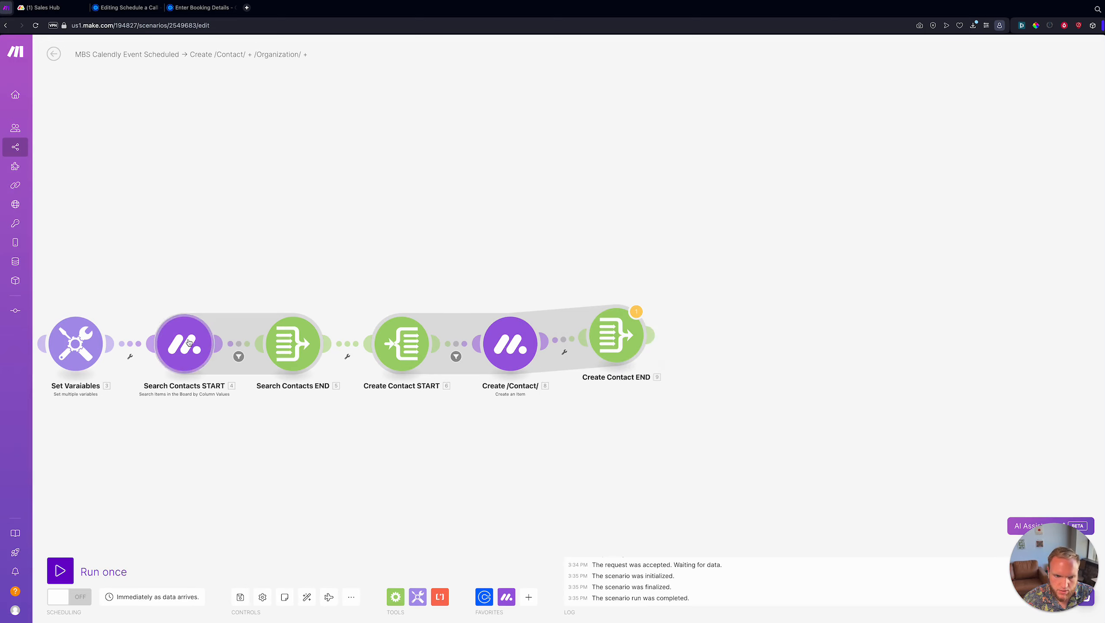
pyautogui.scroll(-3, 619, 397)
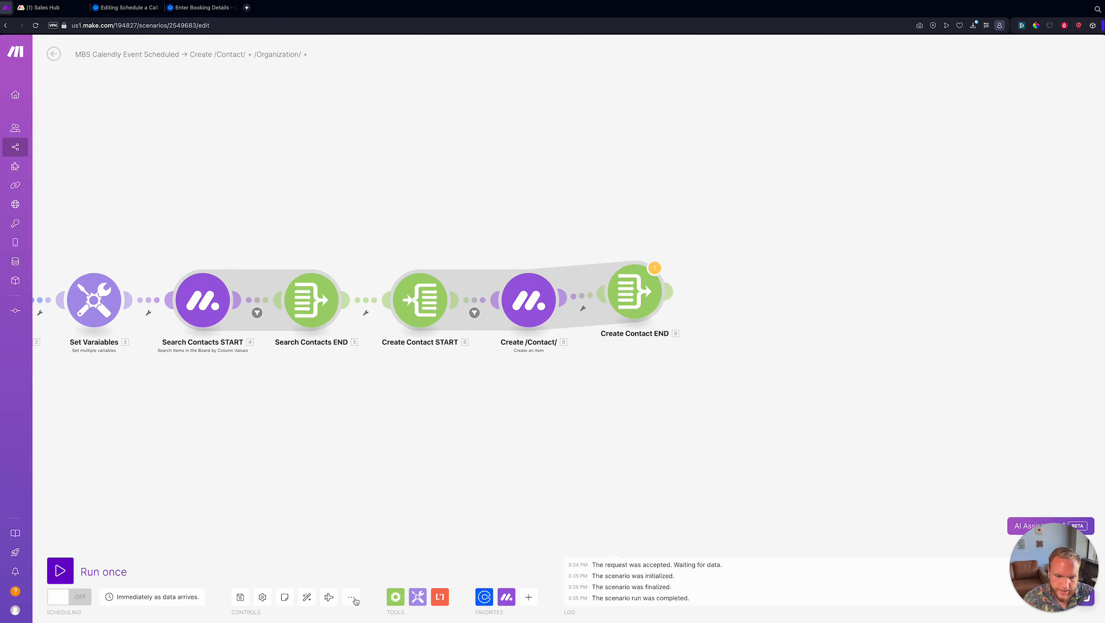
pyautogui.click(307, 596)
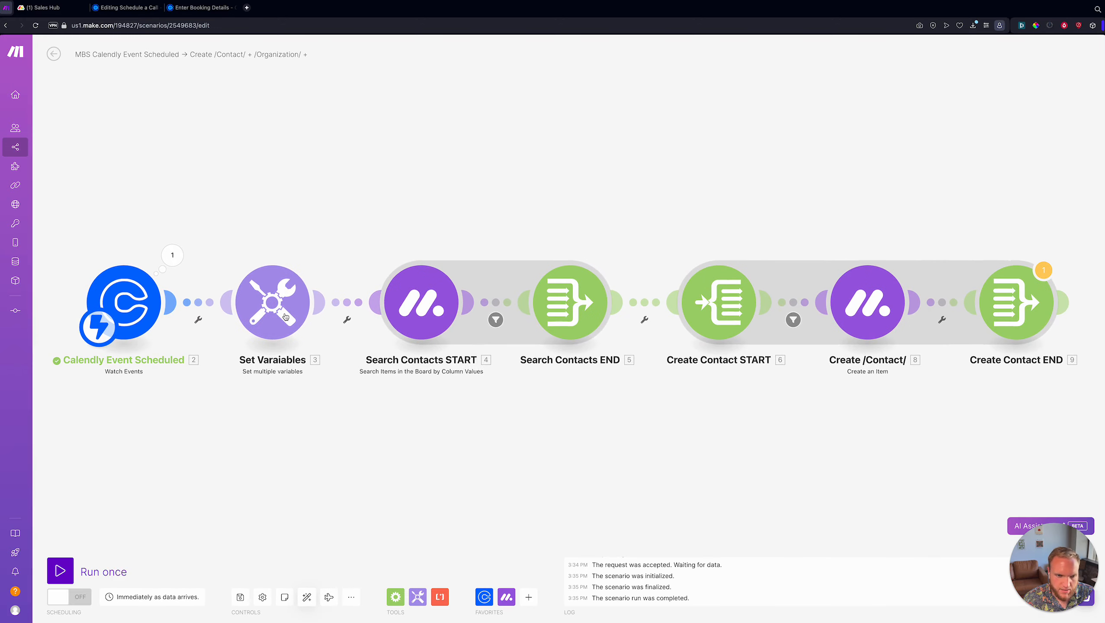
# - Add a new item to Set Variables and move it directly below contactPhone
pyautogui.click(286, 317)
pyautogui.scroll(-3, 390, 216)
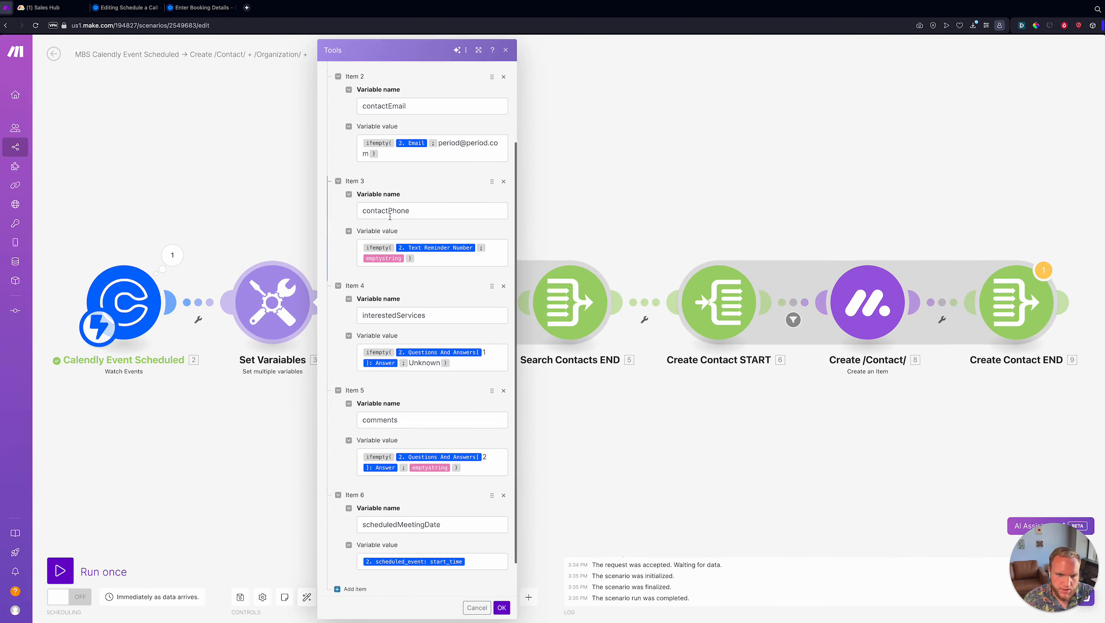
pyautogui.scroll(-1, 413, 214)
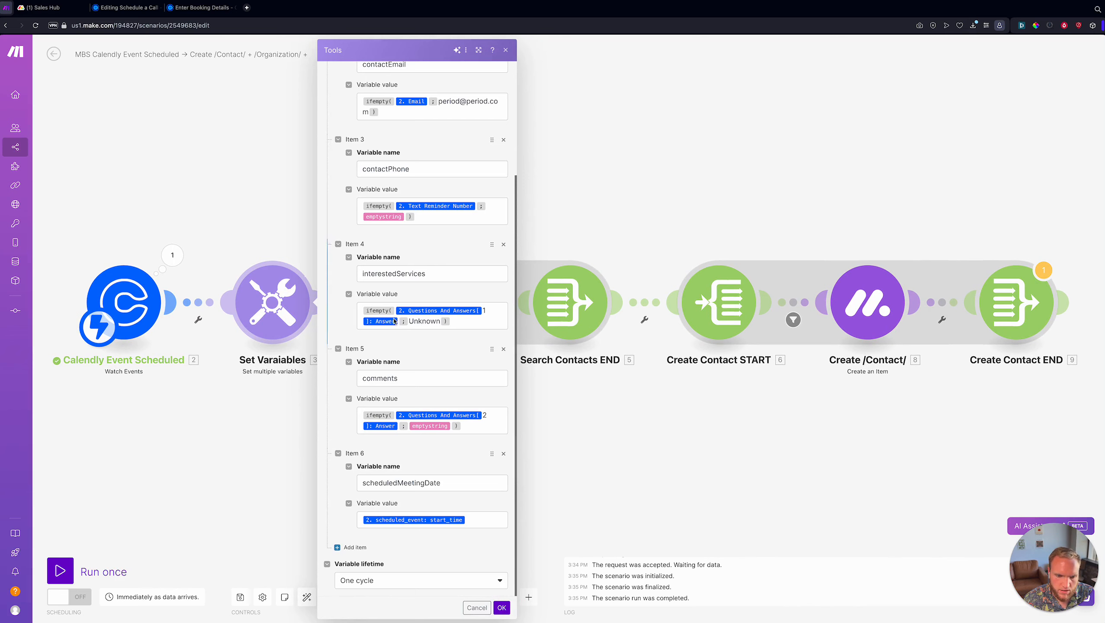
pyautogui.click(350, 547)
pyautogui.moveTo(491, 547); pyautogui.dragTo(487, 285)
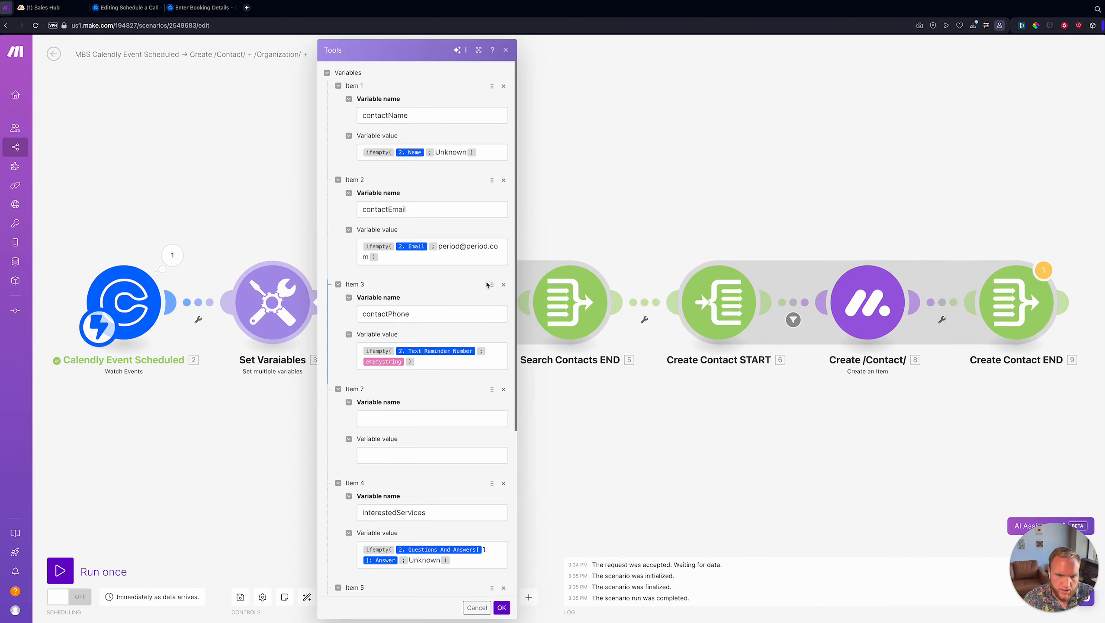
# - Name the new variable contactPhoneCode, leaving its value empty
pyautogui.click(423, 418)
pyautogui.write('contactPhoneCode')
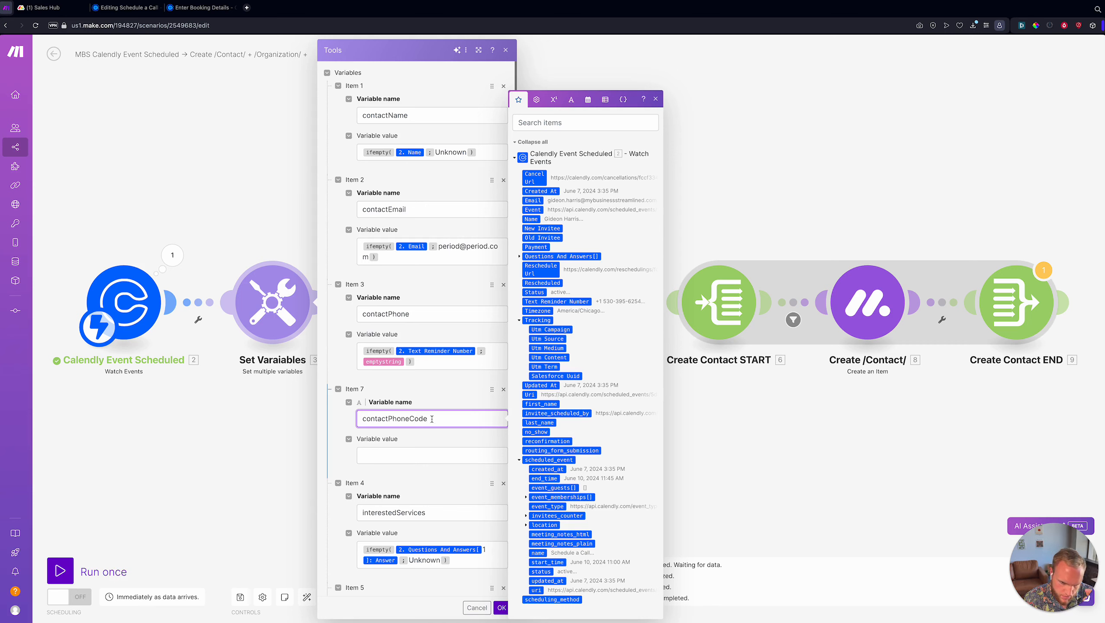
pyautogui.click(418, 454)
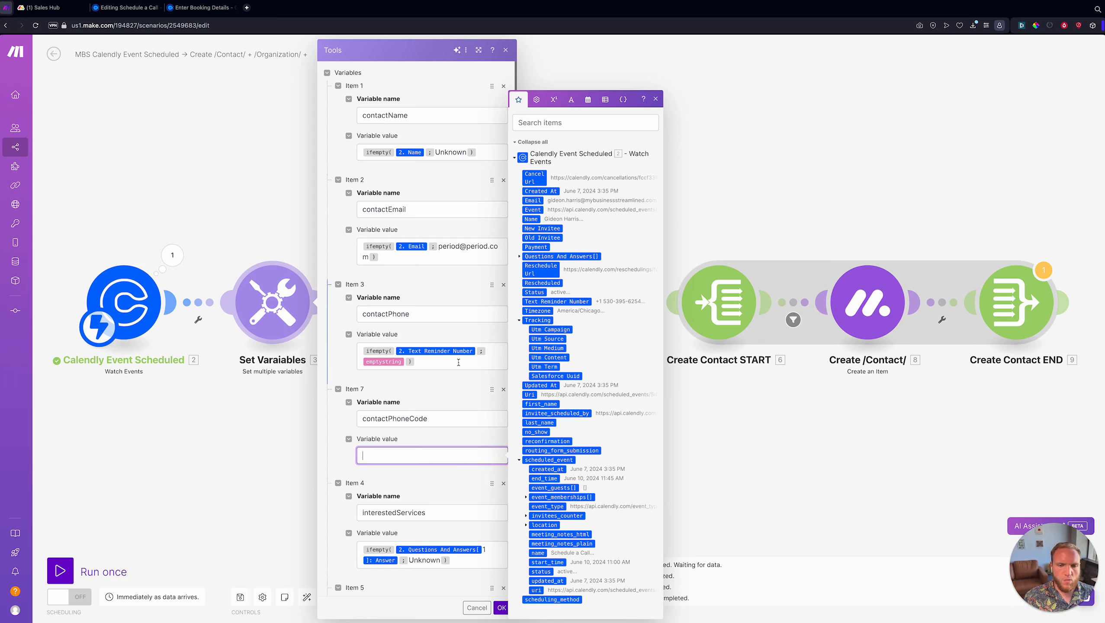
pyautogui.click(395, 349)
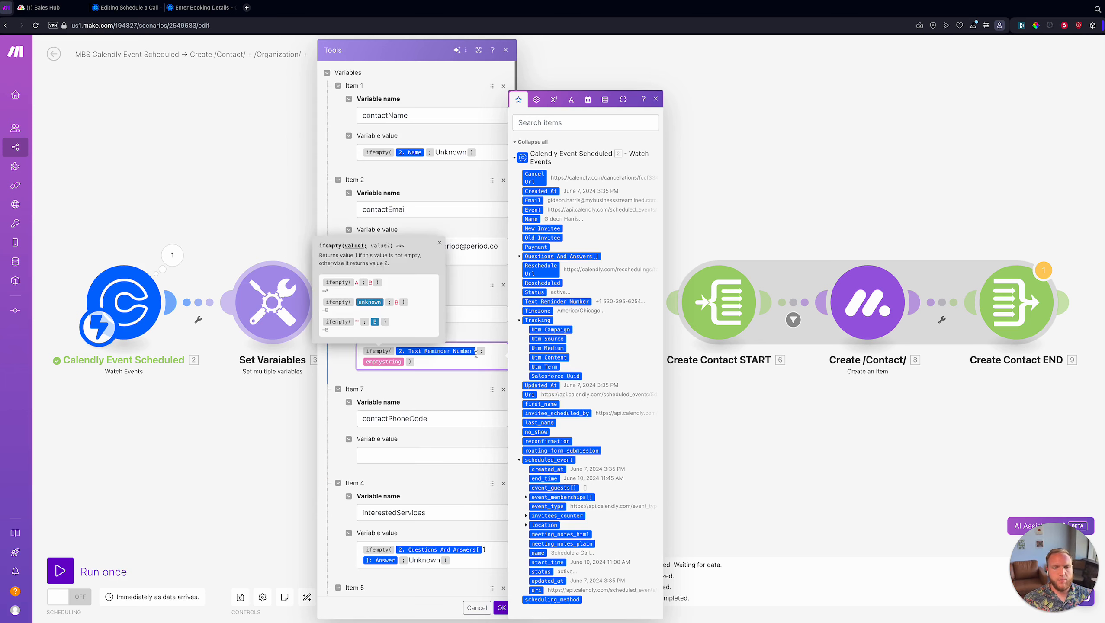
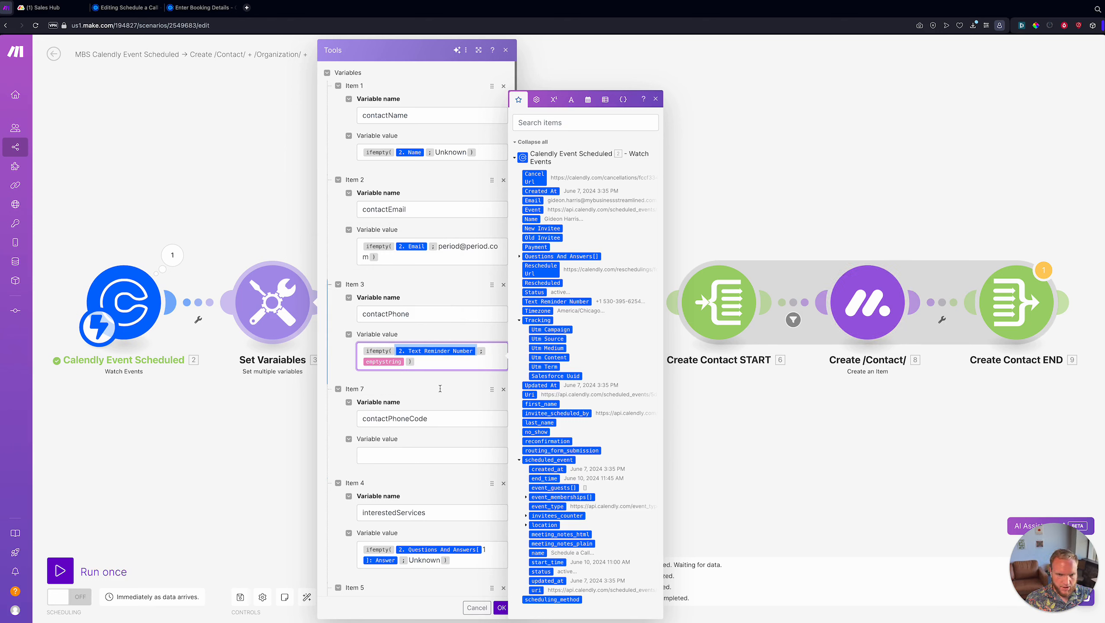
# - Rewrite contactPhone's value as an ifempty expression with an emptystring fallback
pyautogui.click(436, 361)
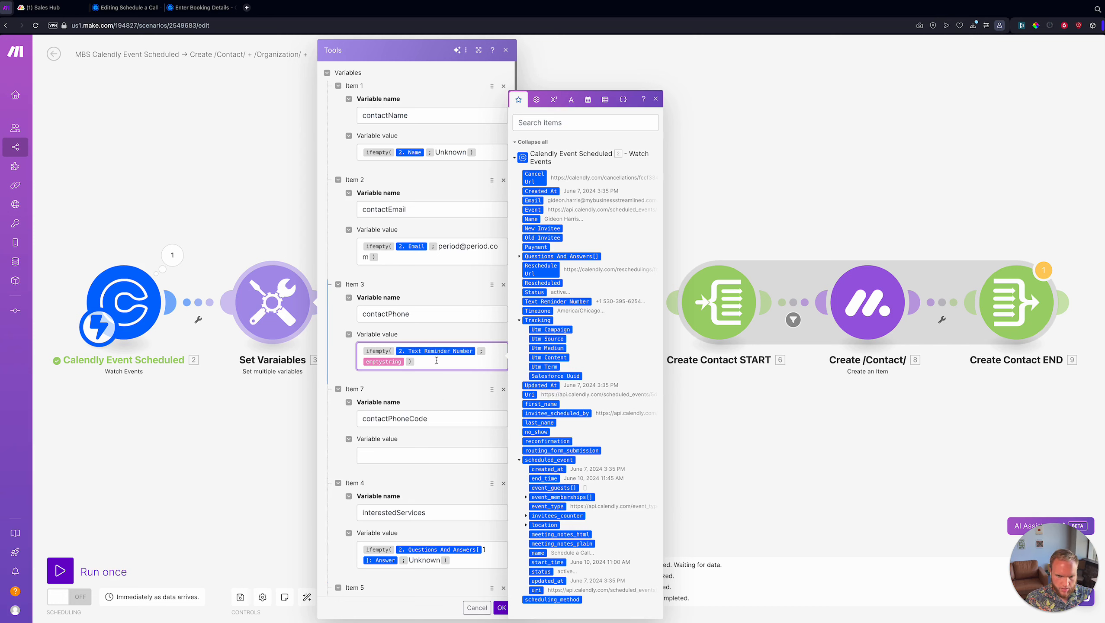
pyautogui.press('BackSpace')
pyautogui.press('BackSpace')
pyautogui.press('BackSpace')
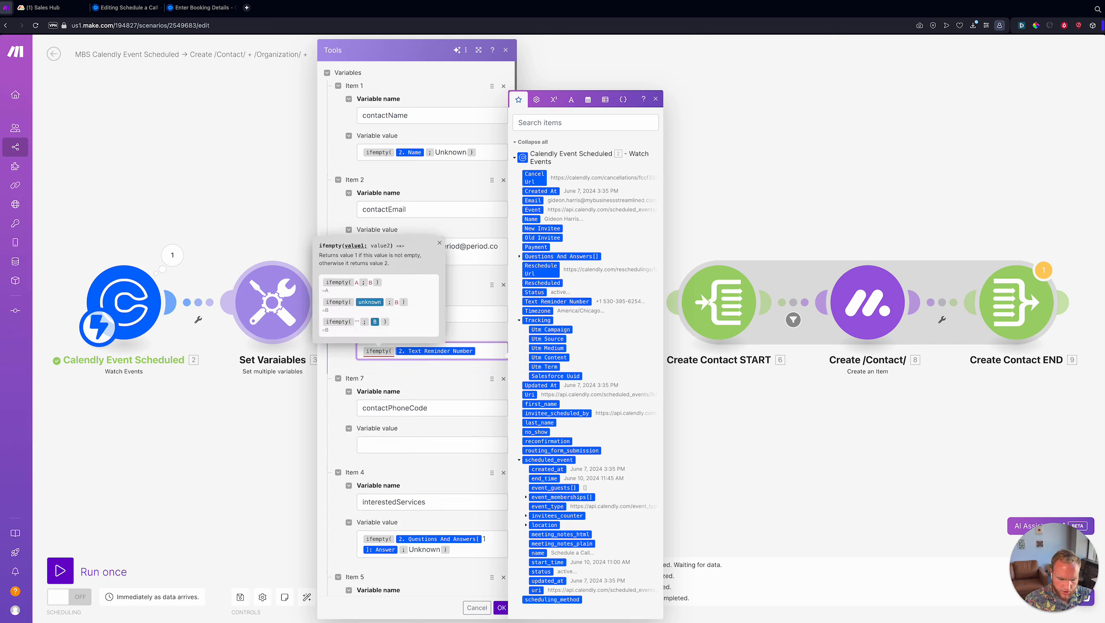
pyautogui.press('BackSpace')
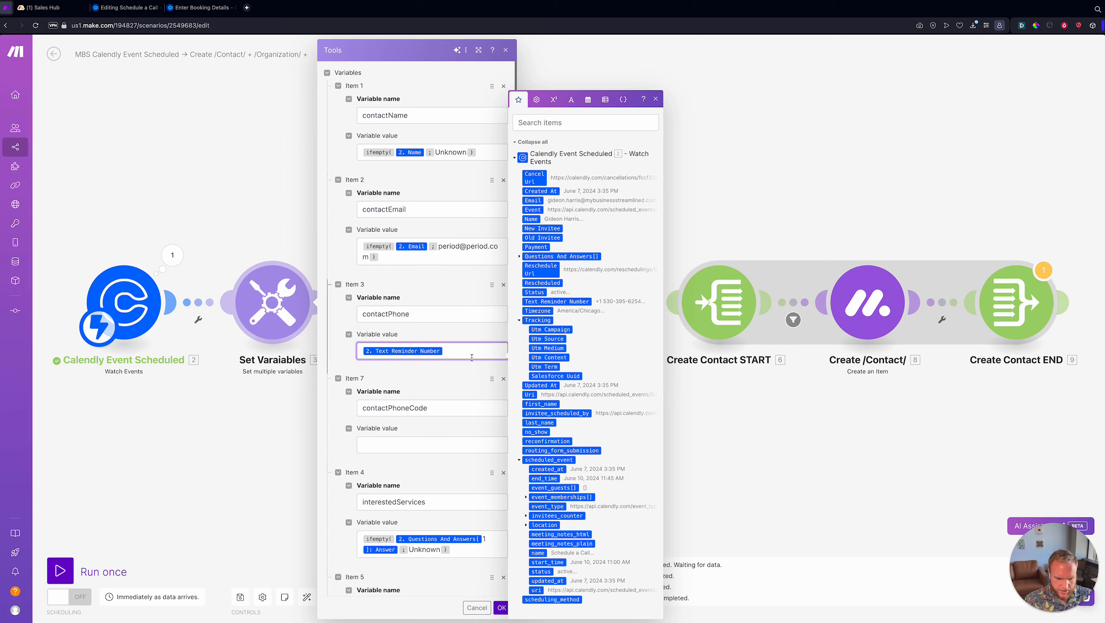
pyautogui.write('ifempty( ')
pyautogui.write(';')
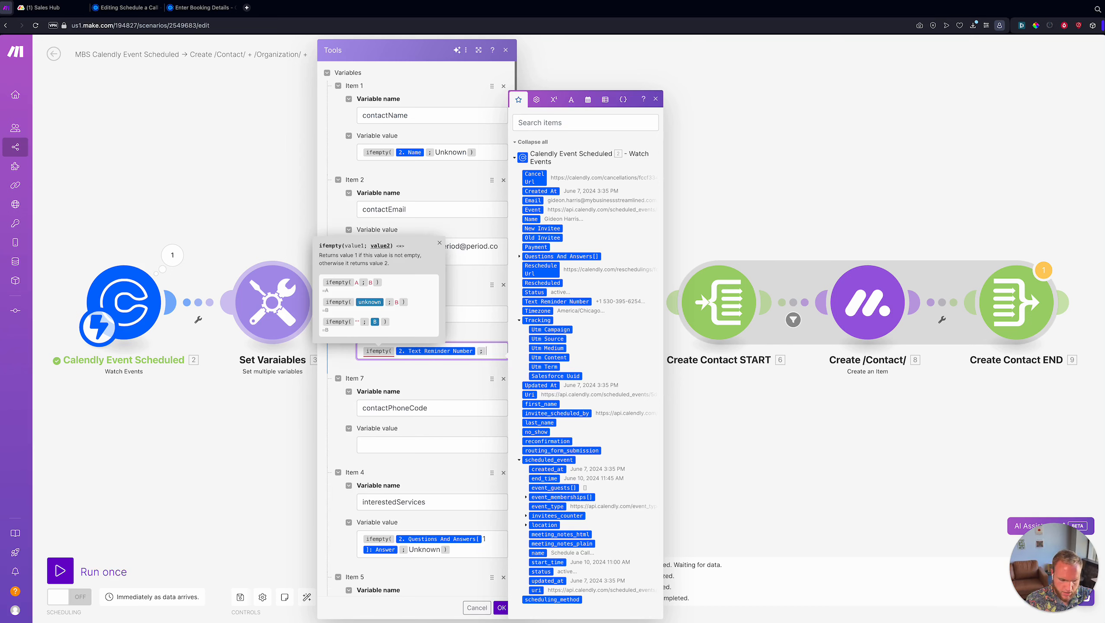
pyautogui.write('{{emptystrin')
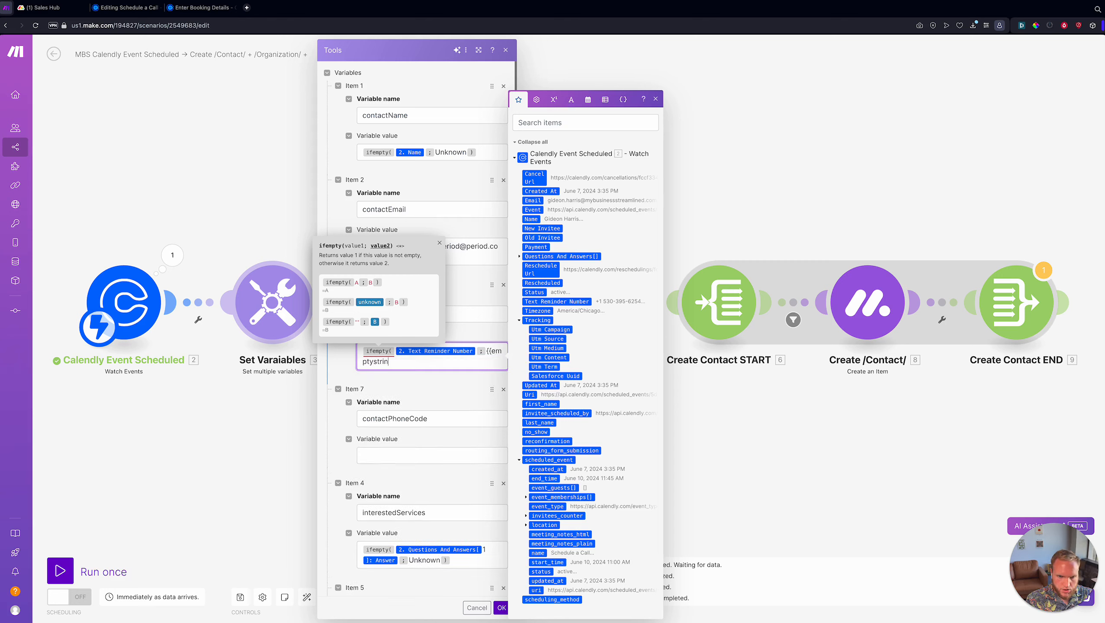
pyautogui.write('g}}')
# - Start contactPhoneCode's value as if(Text Reminder Number; true; false)
pyautogui.click(430, 455)
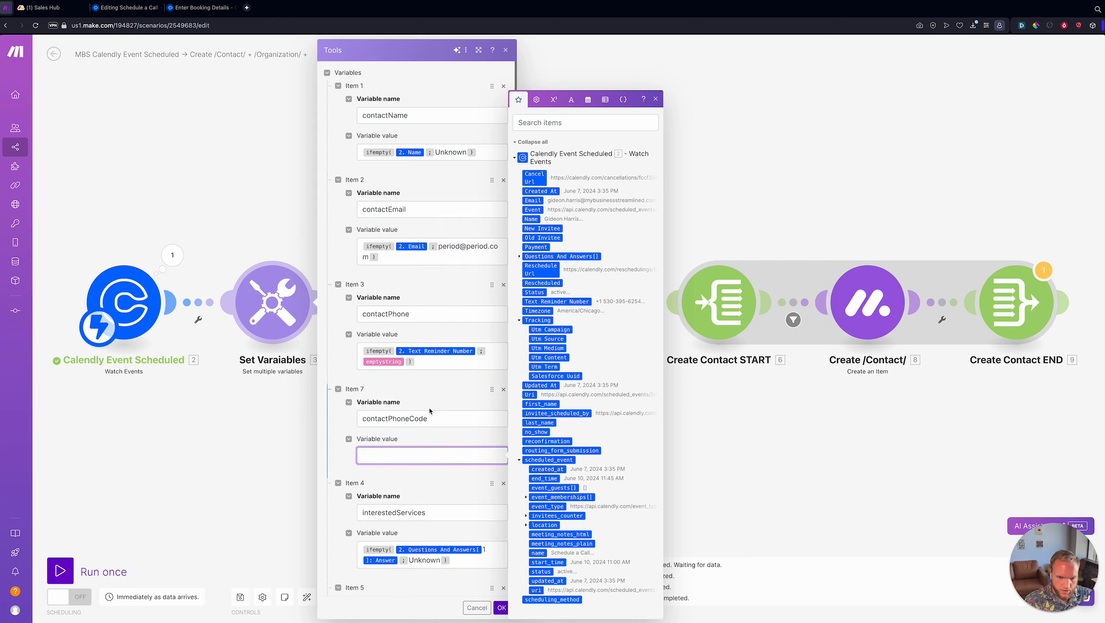
pyautogui.click(423, 418)
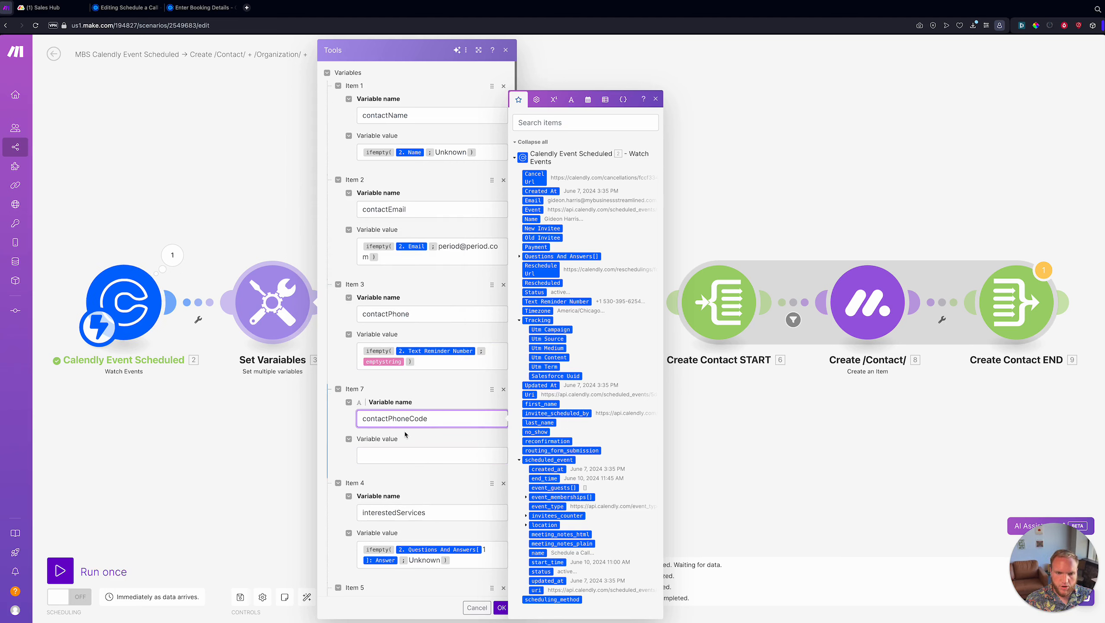
pyautogui.moveTo(409, 418); pyautogui.dragTo(444, 420)
pyautogui.click(442, 420)
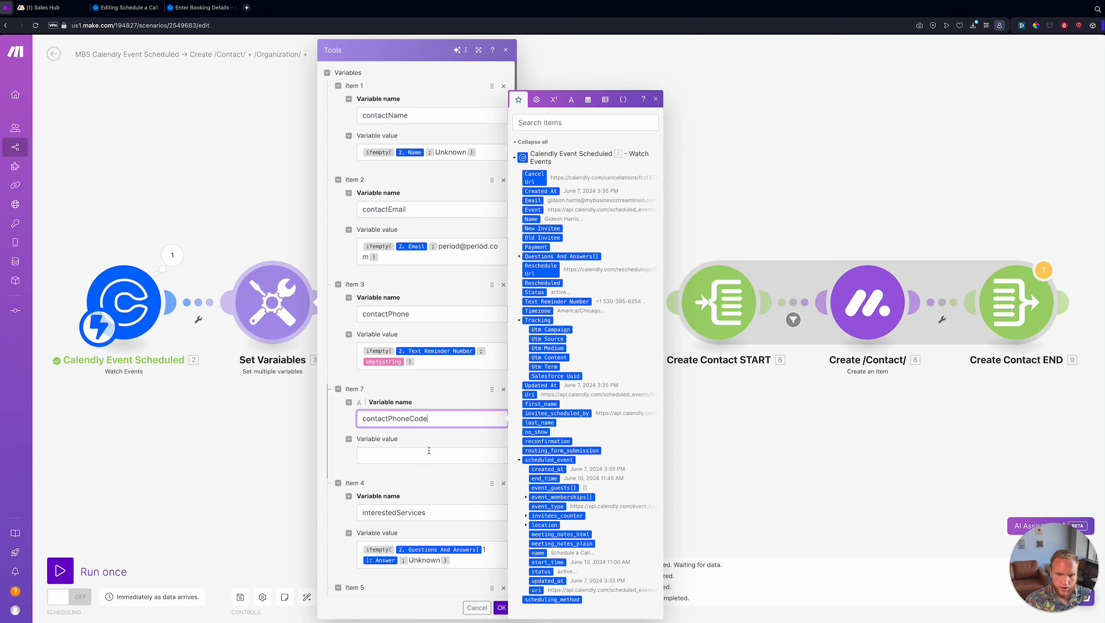
pyautogui.click(429, 454)
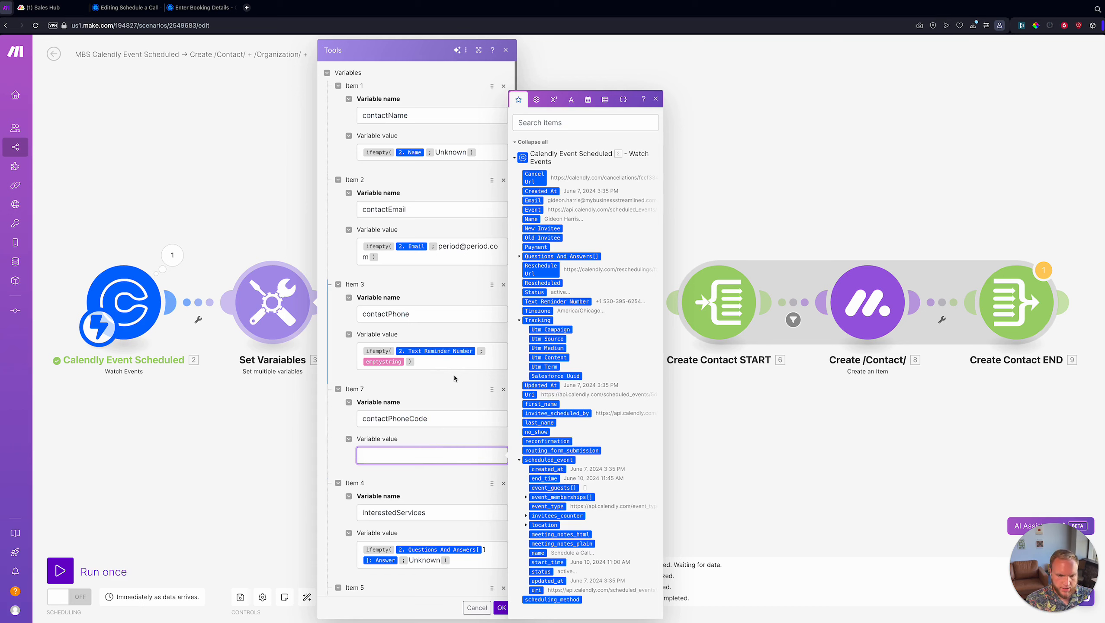
pyautogui.write('if(')
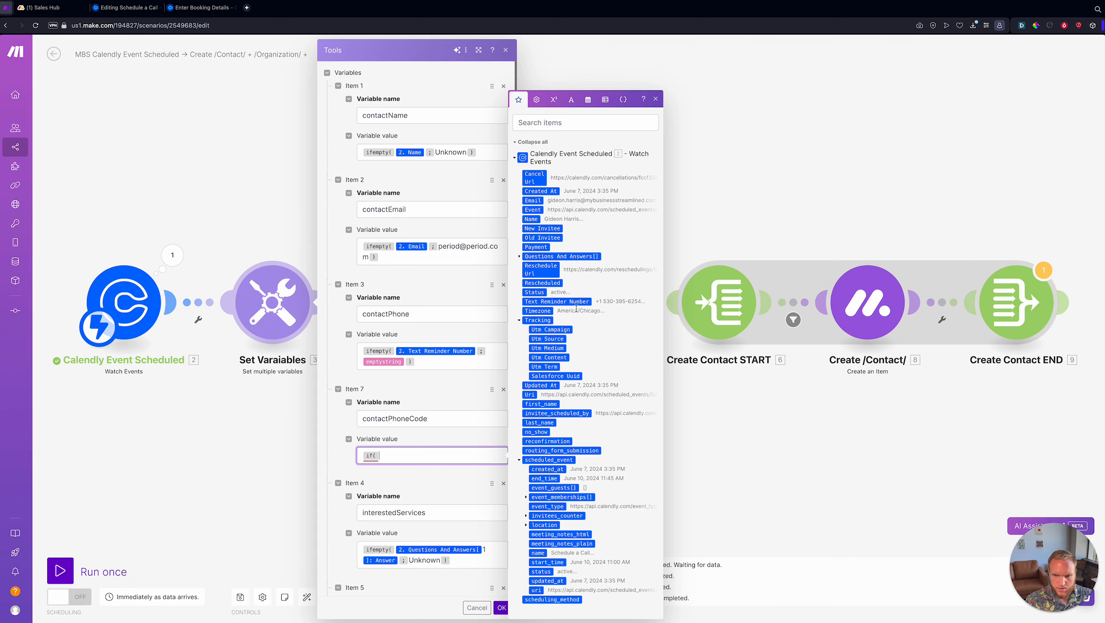
pyautogui.click(556, 301)
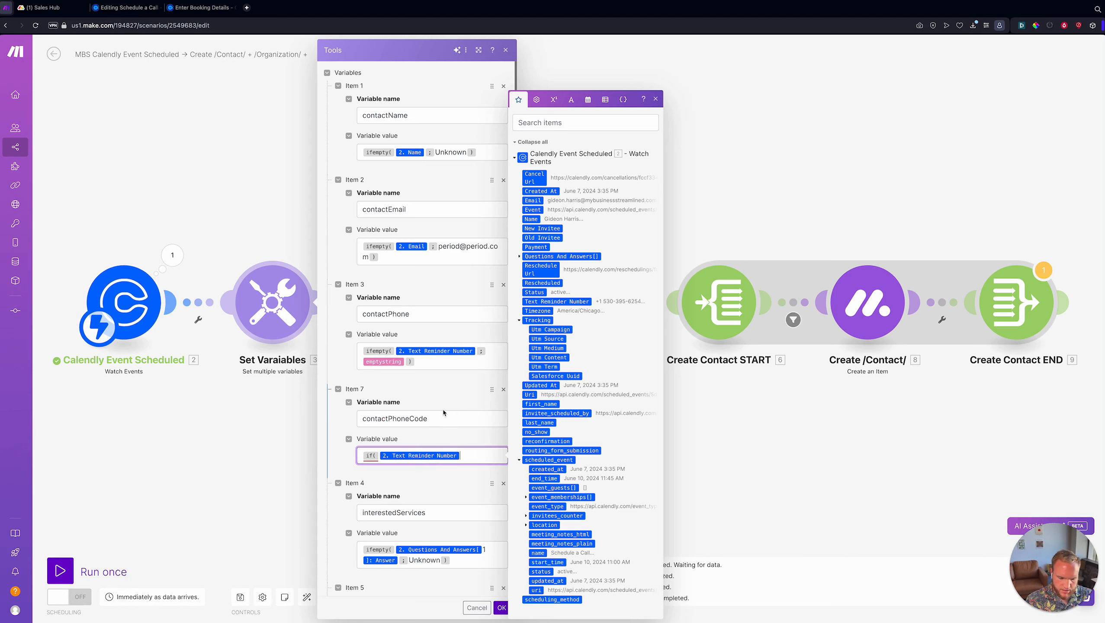
pyautogui.write(';')
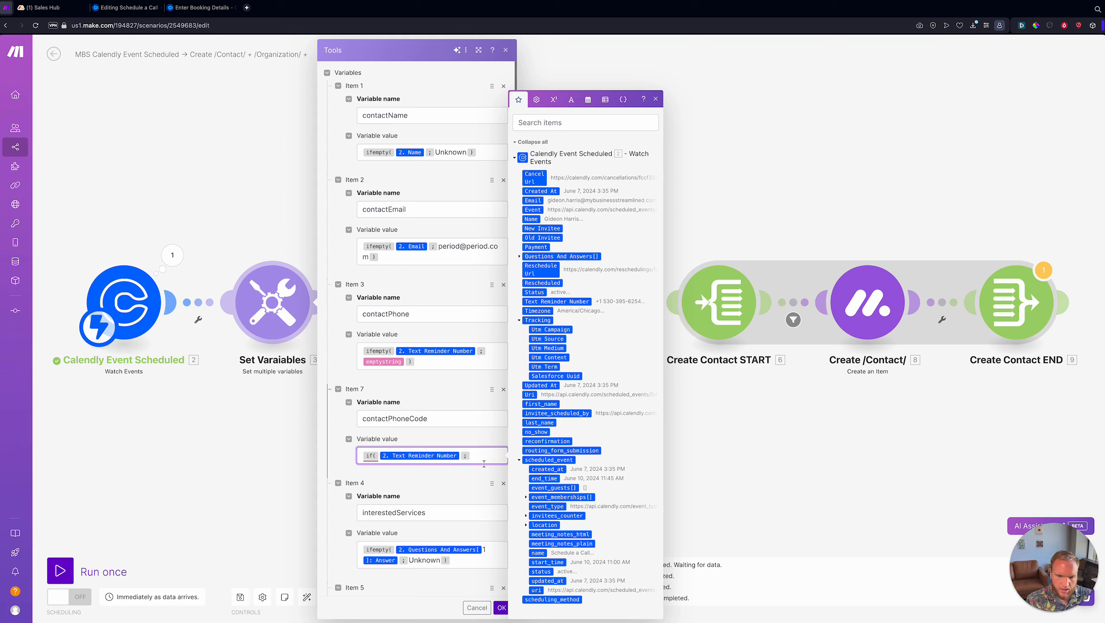
pyautogui.write('t')
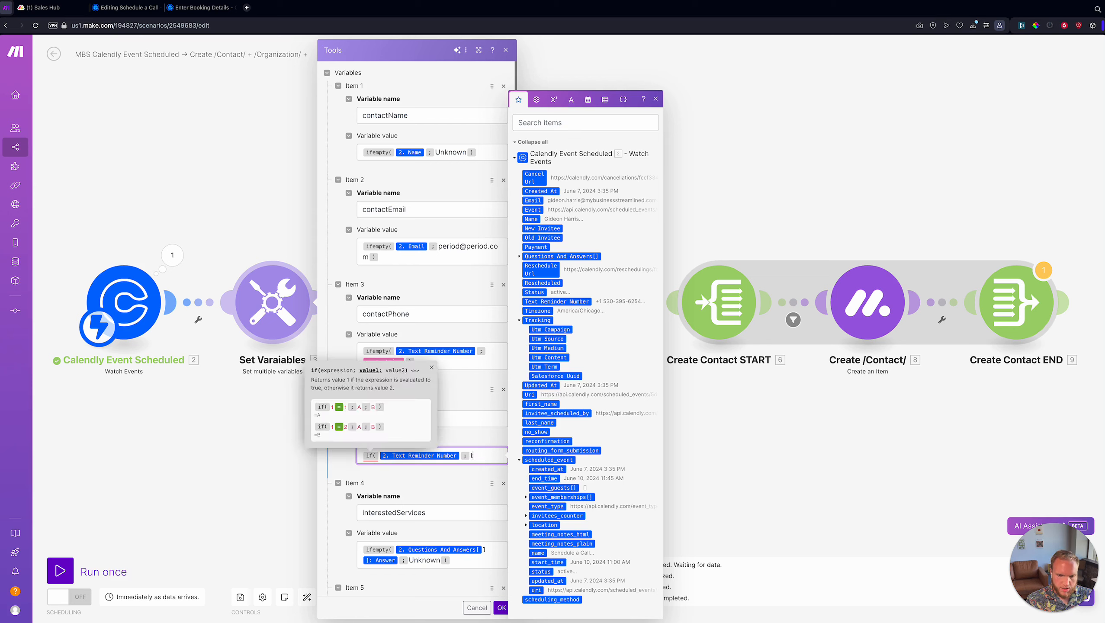
pyautogui.write('rue;')
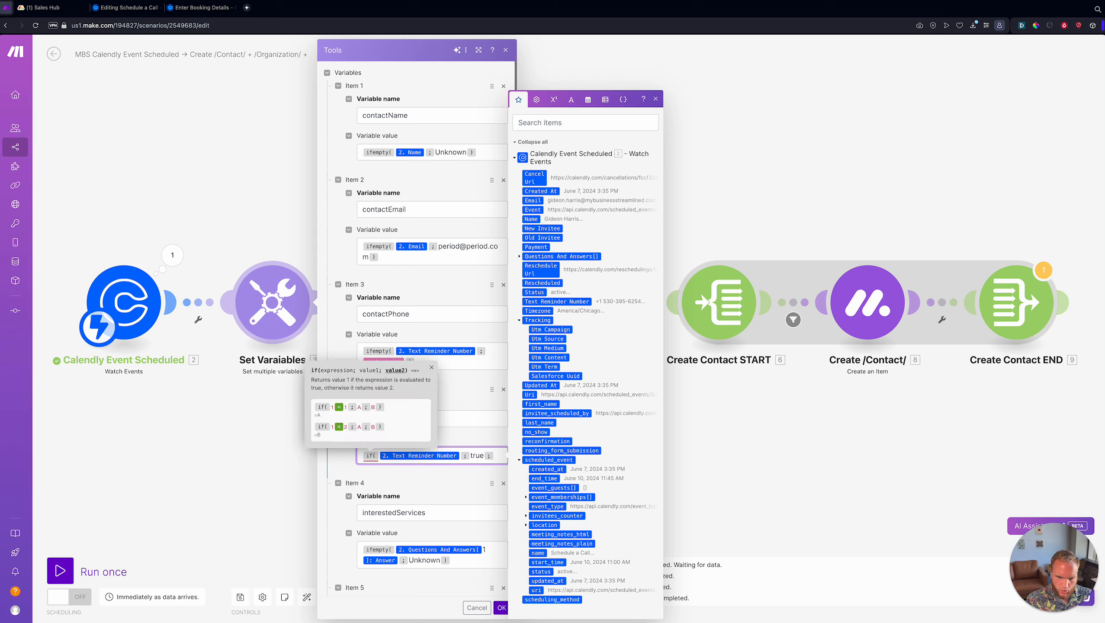
pyautogui.write('false)')
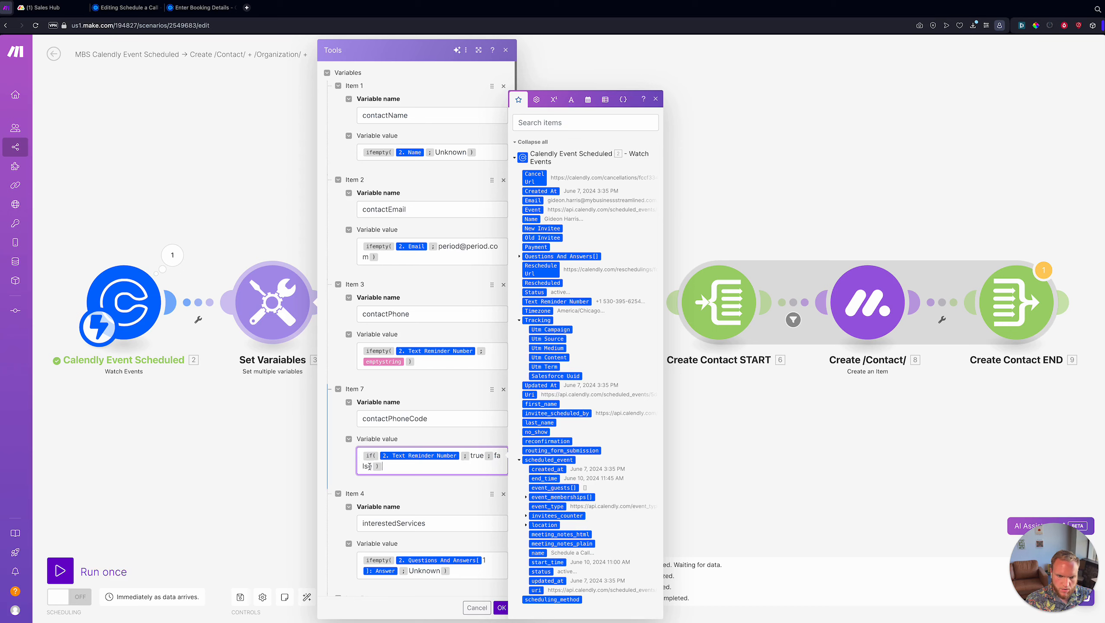
# - Replace true with US and false with emptystring, then confirm the variable settings
pyautogui.doubleClick(471, 454)
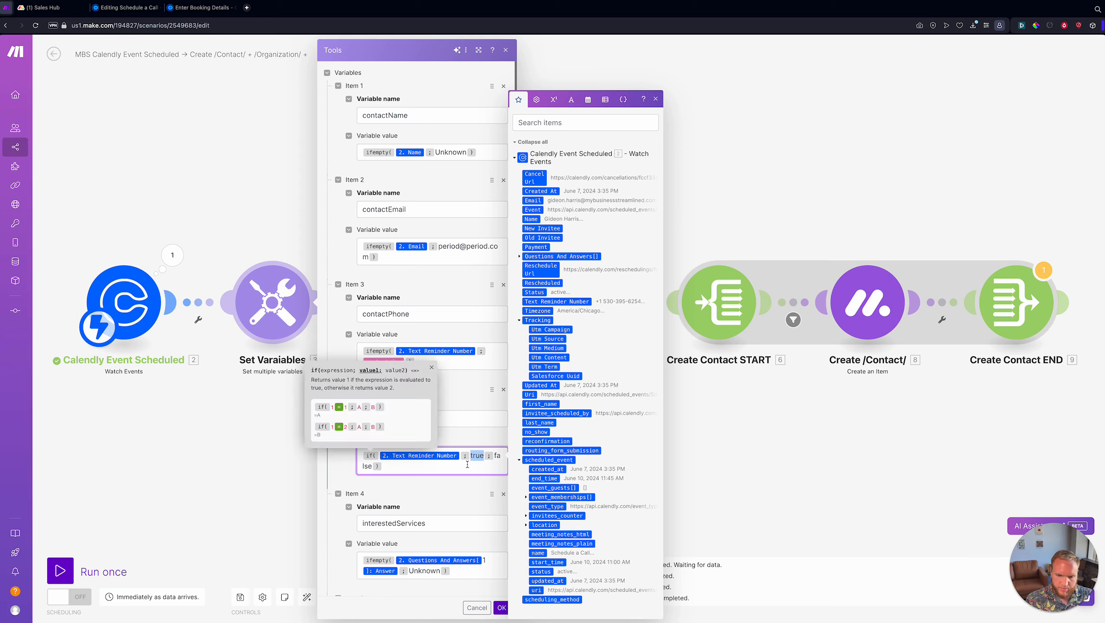
pyautogui.press('BackSpace')
pyautogui.write('US')
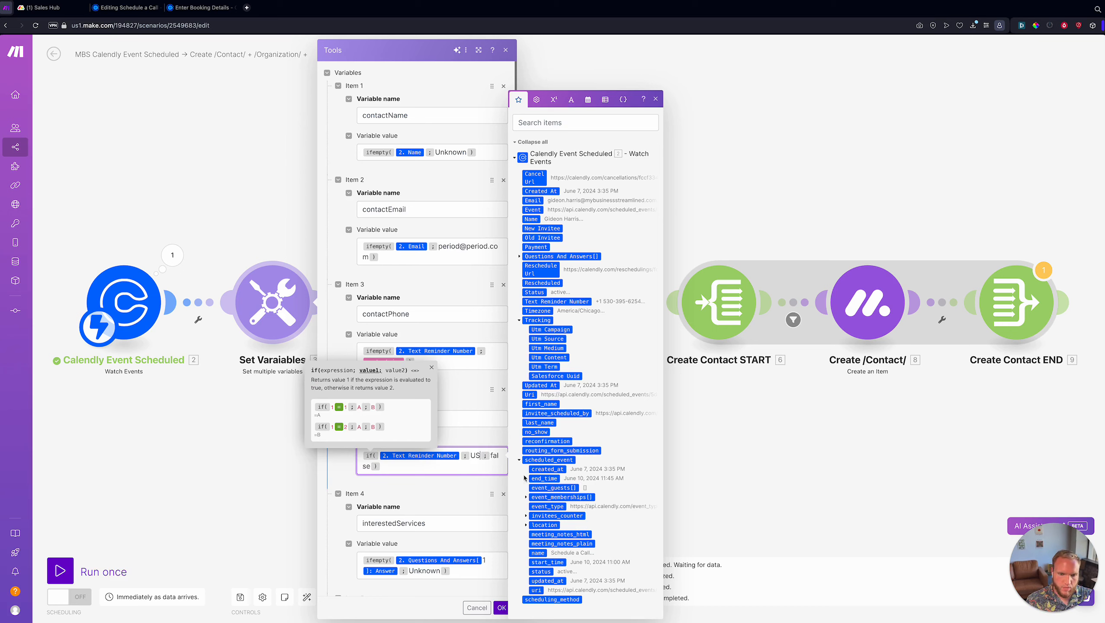
pyautogui.doubleClick(493, 454)
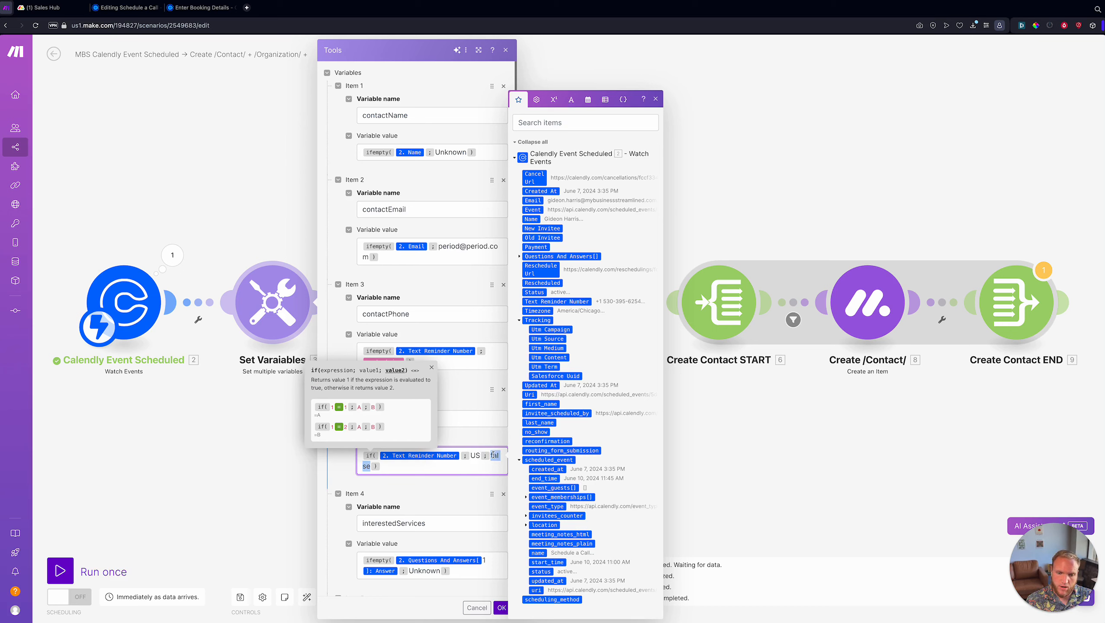
pyautogui.write('P')
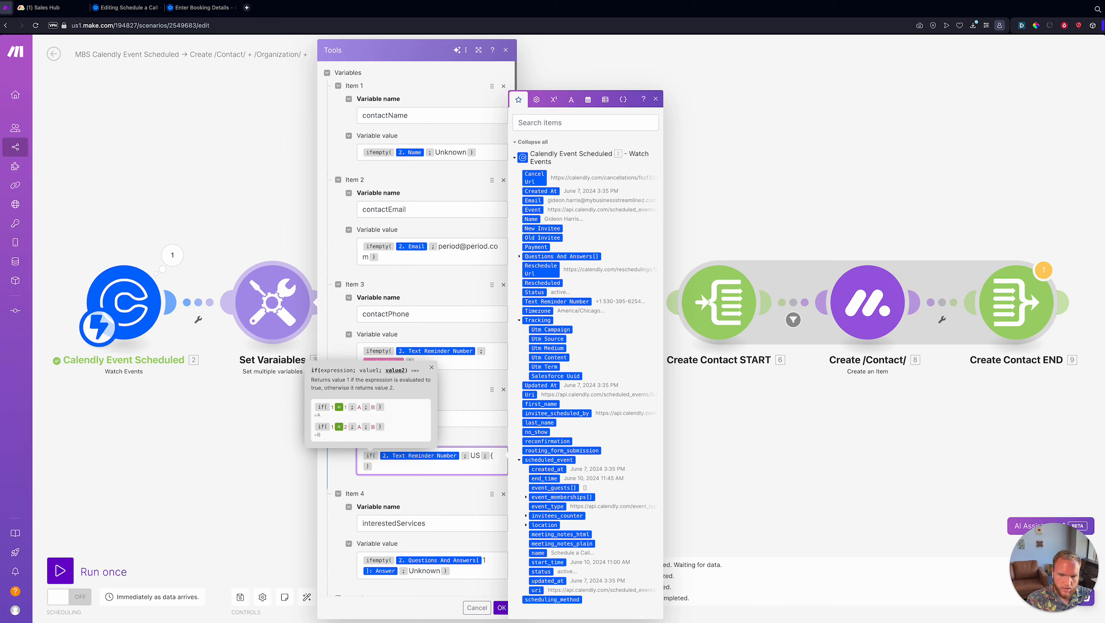
pyautogui.write('{{emptystring}}')
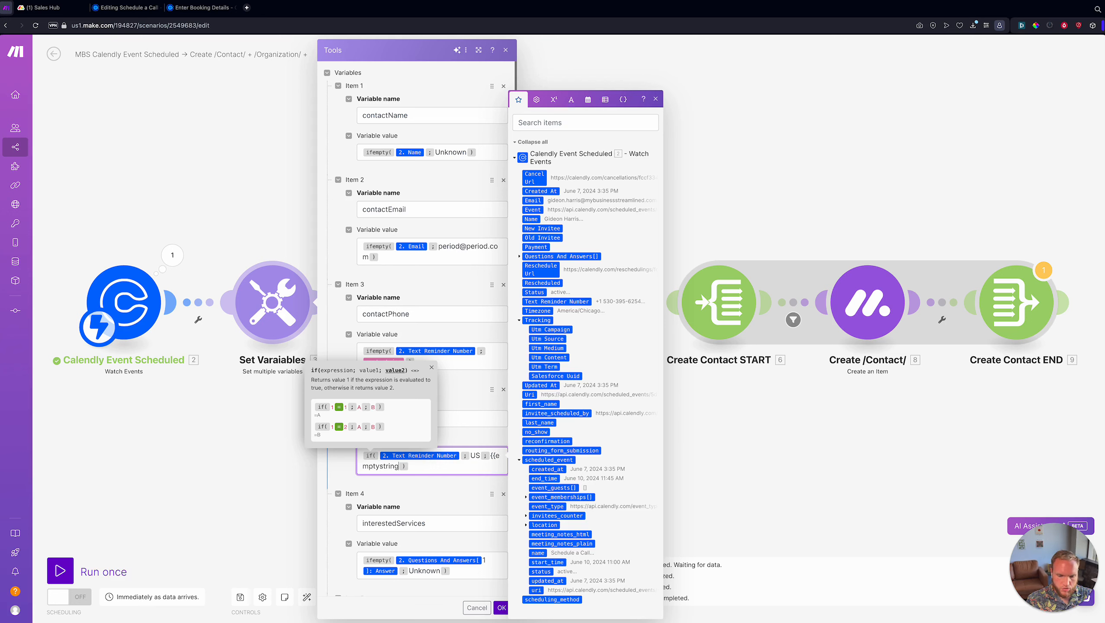
pyautogui.click(441, 473)
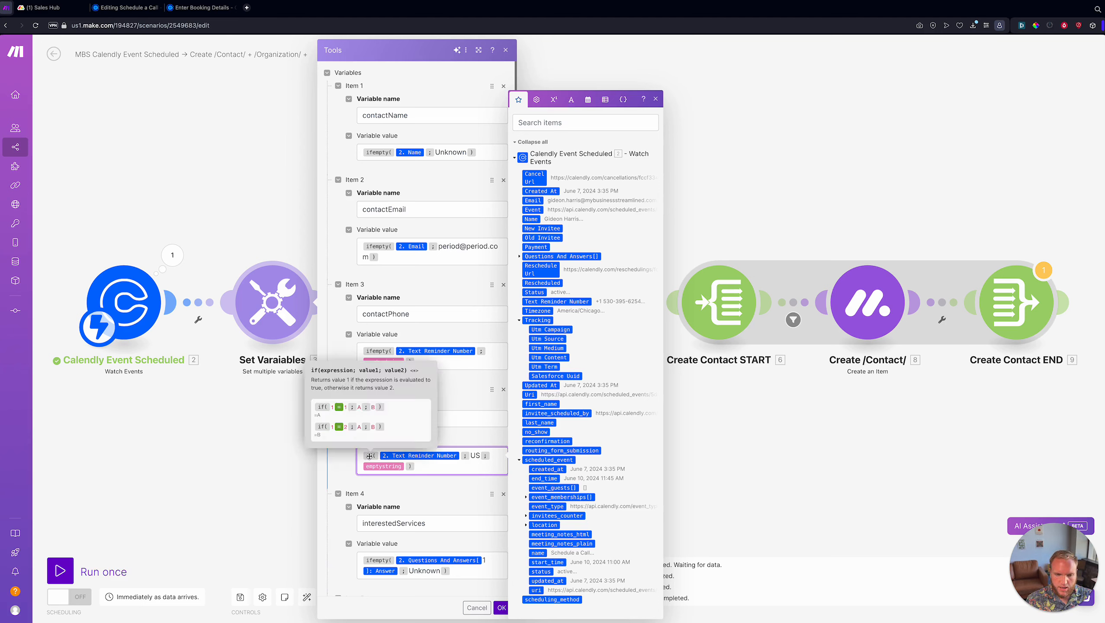
pyautogui.click(472, 455)
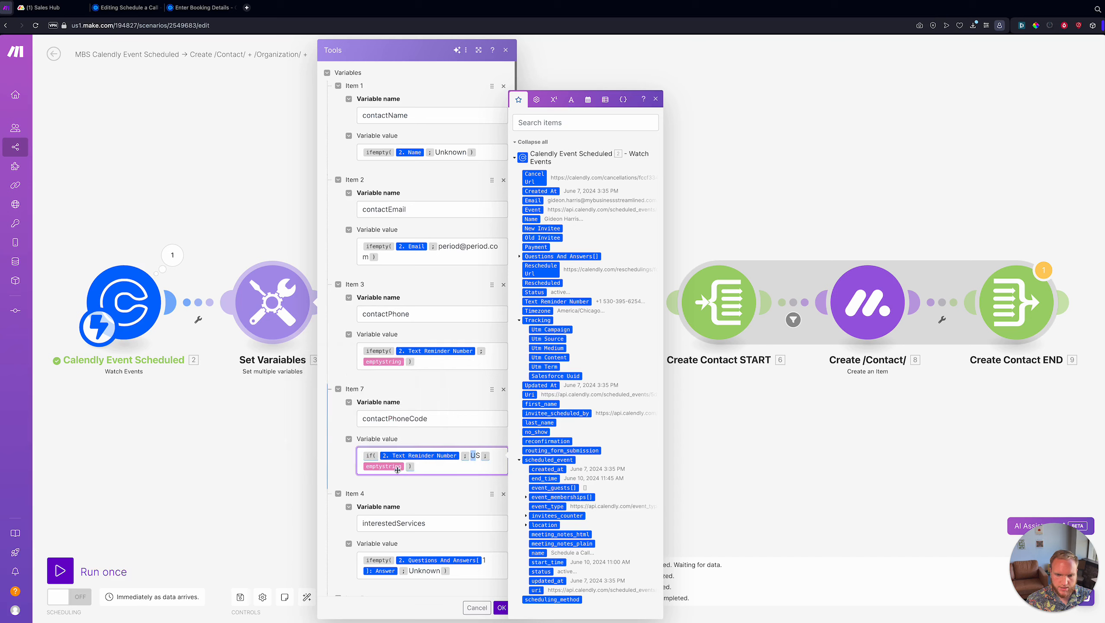
pyautogui.click(501, 607)
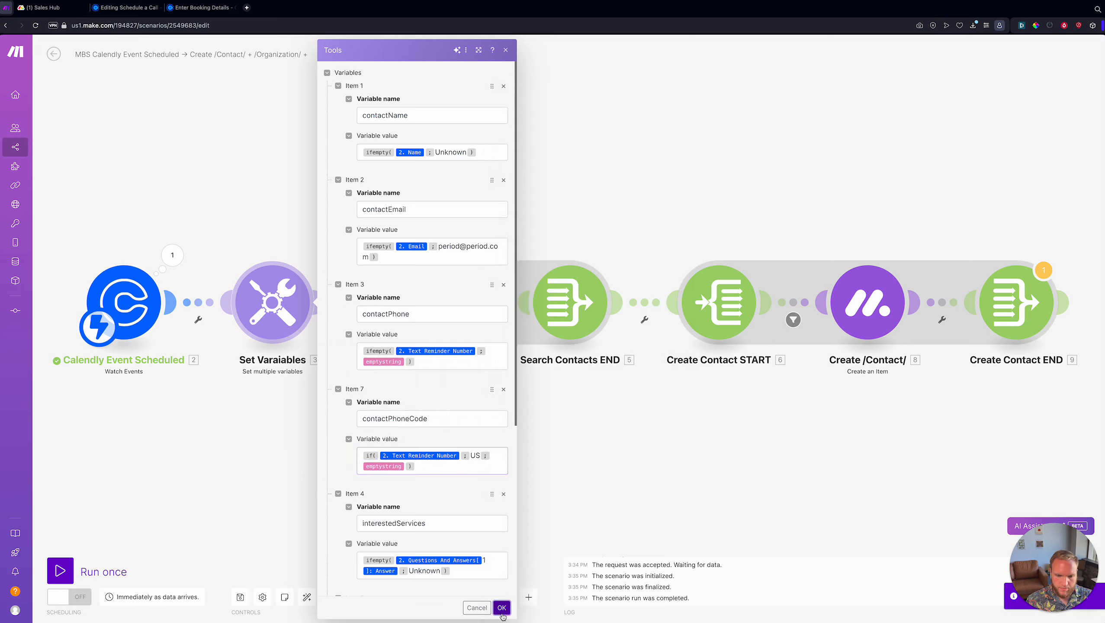
# - Save the scenario and pan to the end of the flow
pyautogui.click(240, 598)
pyautogui.moveTo(569, 486); pyautogui.dragTo(533, 502)
pyautogui.moveTo(604, 484); pyautogui.dragTo(244, 455)
pyautogui.scroll(-3, 549, 409)
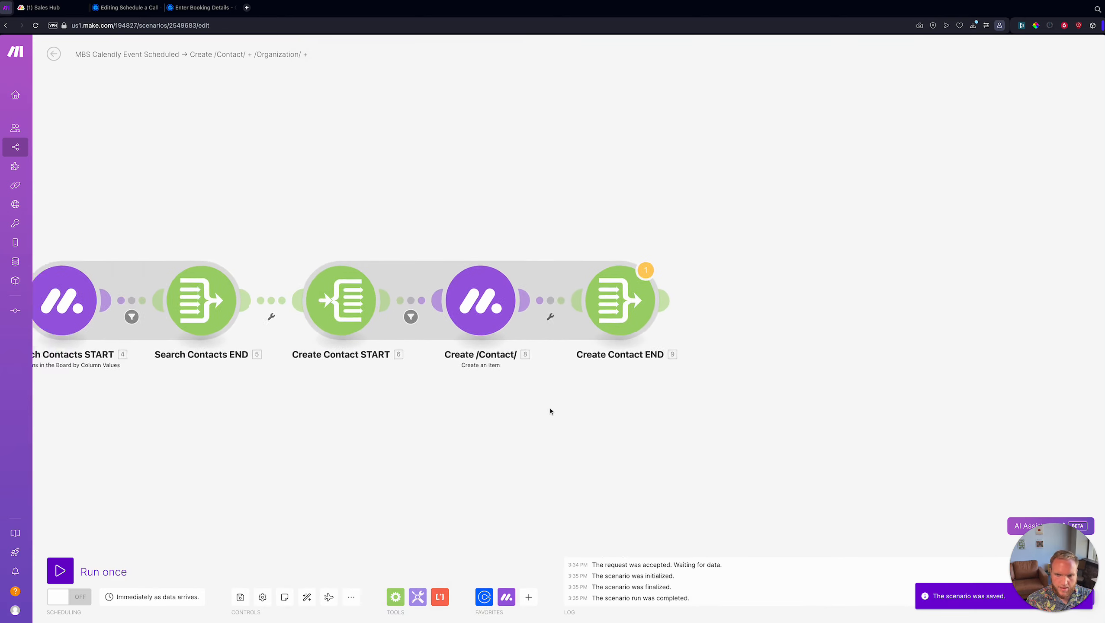
pyautogui.moveTo(549, 409); pyautogui.dragTo(340, 408)
pyautogui.scroll(-3, 340, 408)
# - Add a Set multiple variables module attached after Create Contact END
pyautogui.click(418, 596)
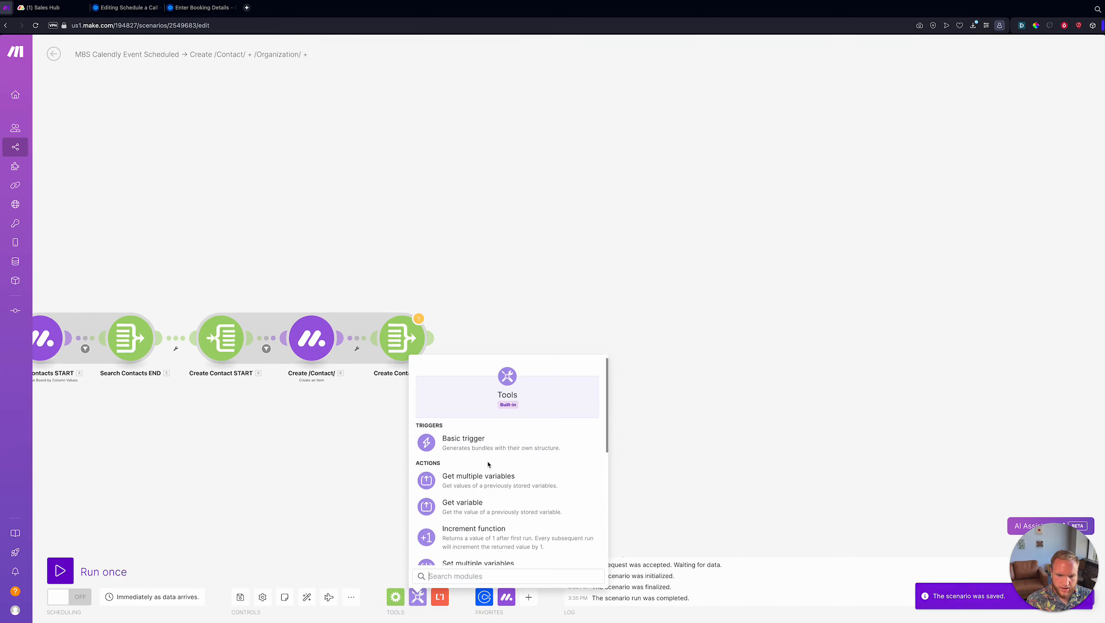
pyautogui.write('set var')
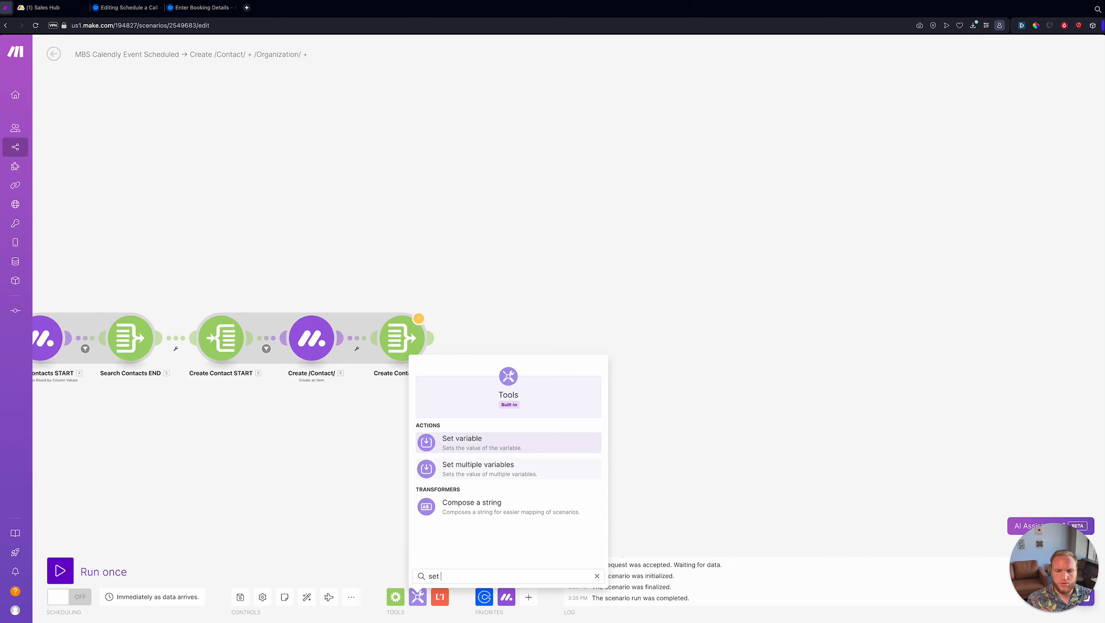
pyautogui.click(497, 472)
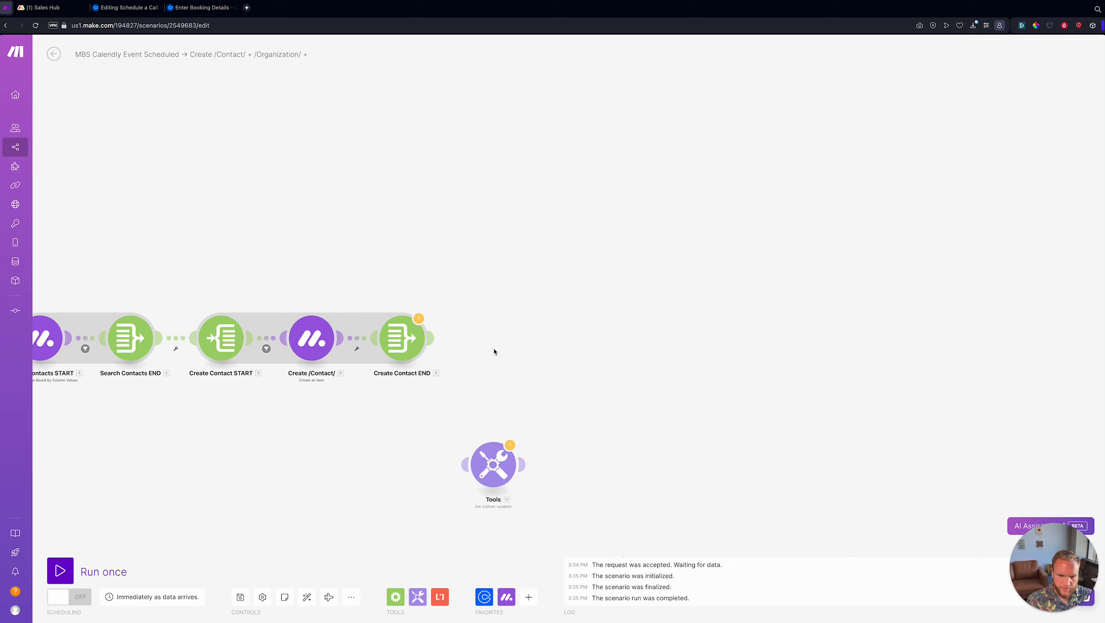
pyautogui.moveTo(493, 463); pyautogui.dragTo(491, 327)
# - Rename the new module 'Set Variables' and add its first variable entry
pyautogui.rightClick(491, 327)
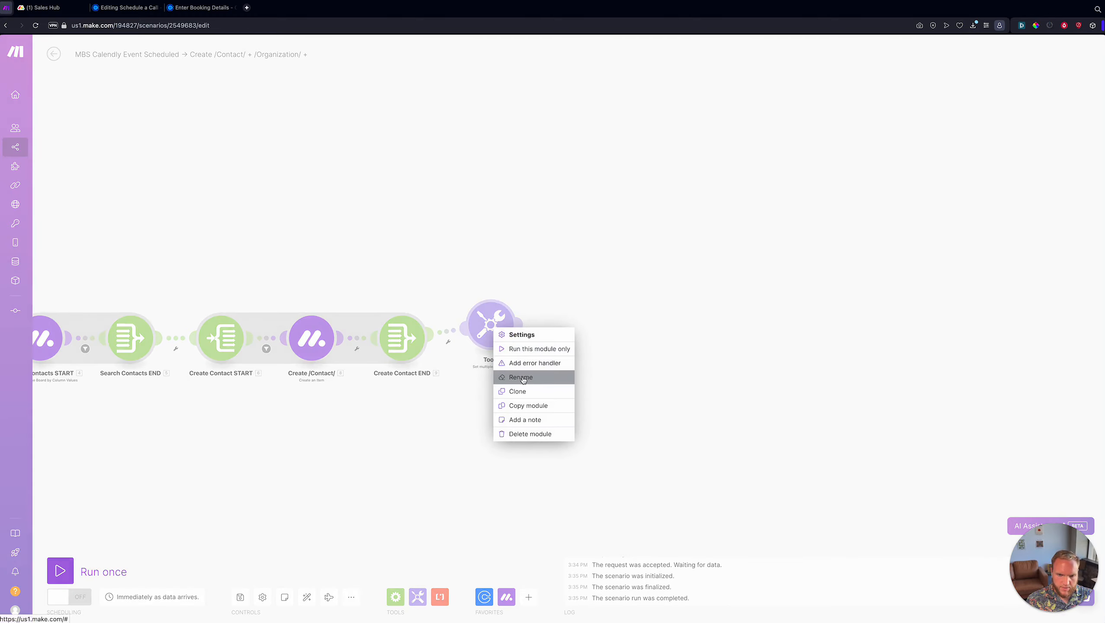
pyautogui.click(526, 375)
pyautogui.write('Set Variabl')
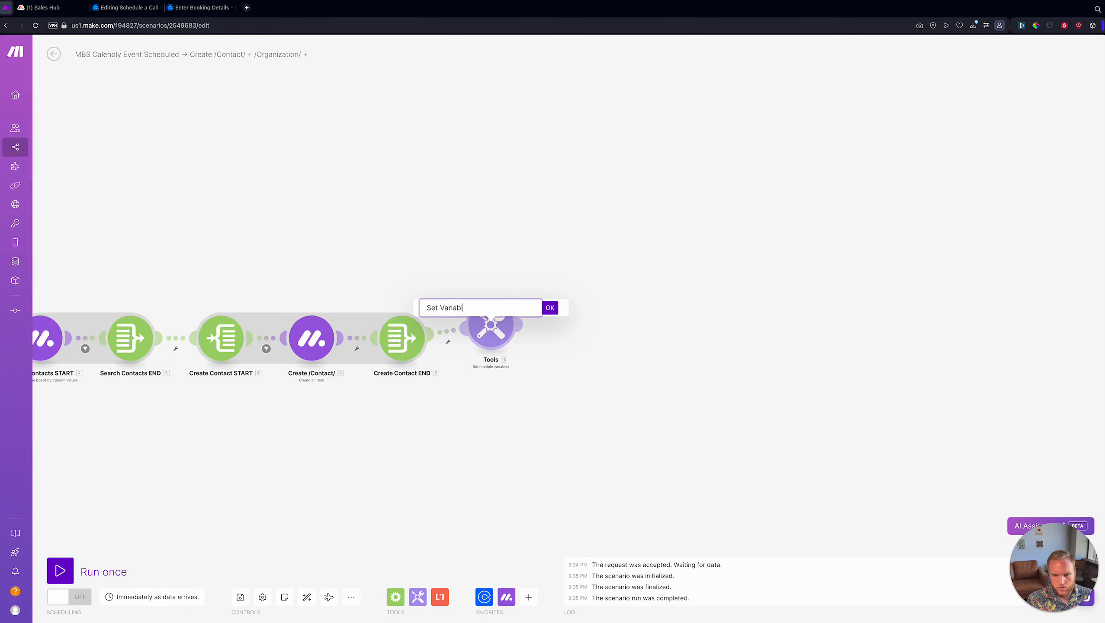
pyautogui.write('es')
pyautogui.press('Return')
pyautogui.click(491, 325)
pyautogui.click(550, 316)
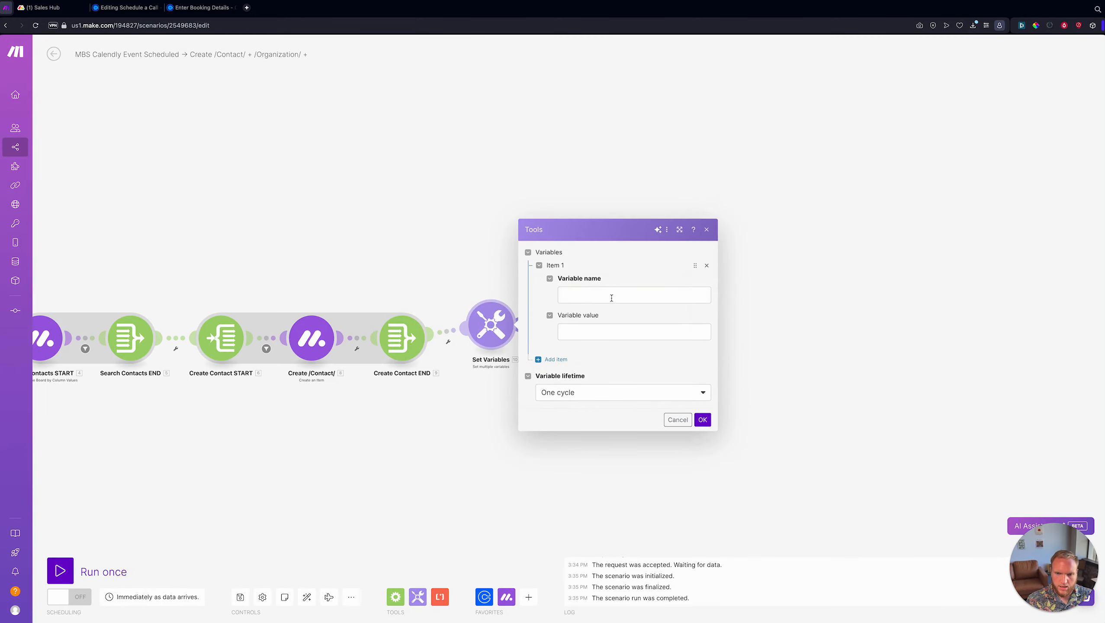
# - Name the variable contactId and start its value with ifempty of the searched contact's Array[1].ID
pyautogui.click(611, 298)
pyautogui.write('contactId')
pyautogui.press('Tab')
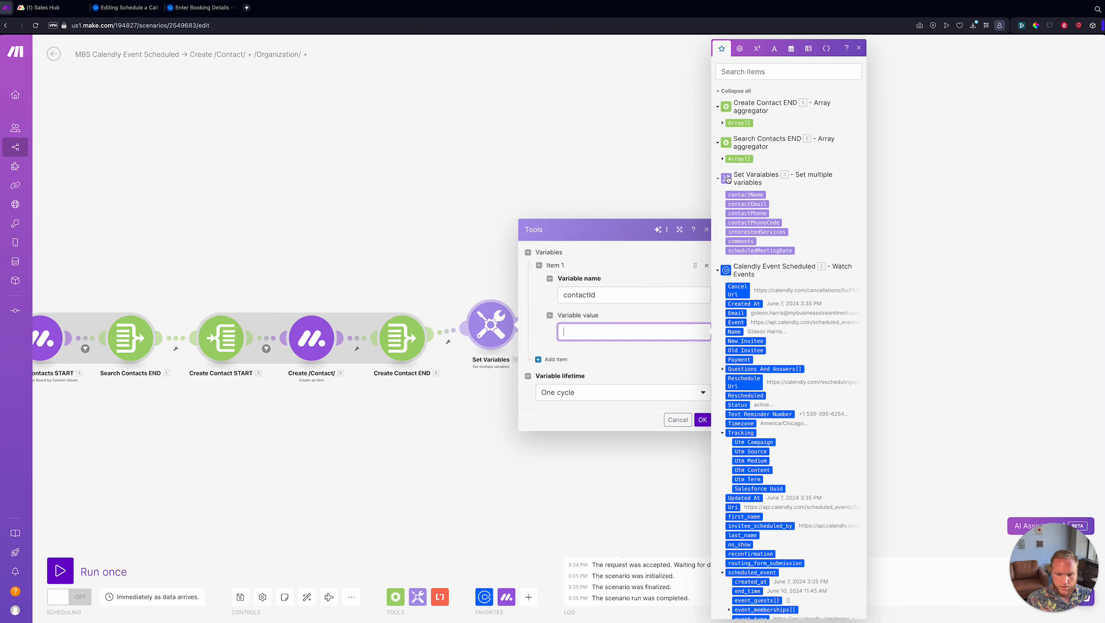
pyautogui.write('ifempty(')
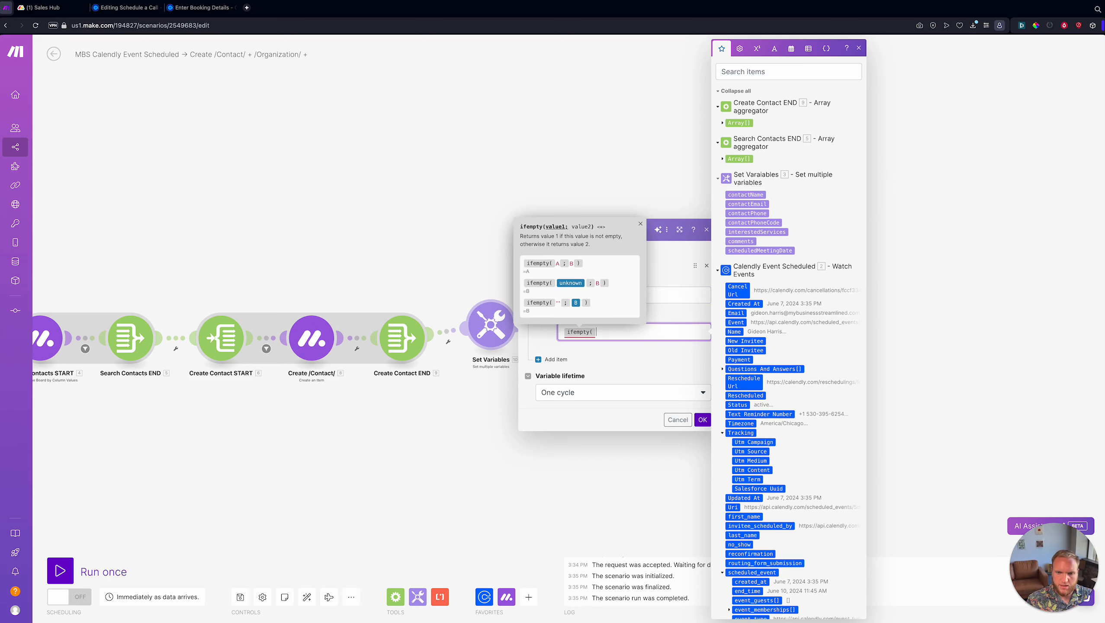
pyautogui.click(722, 159)
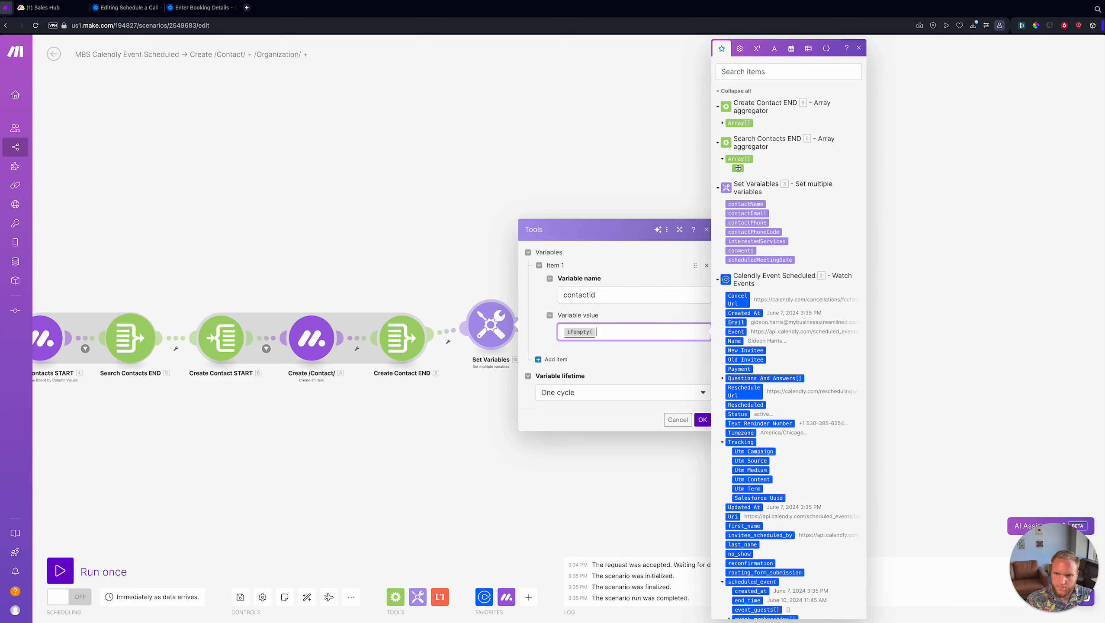
pyautogui.click(737, 169)
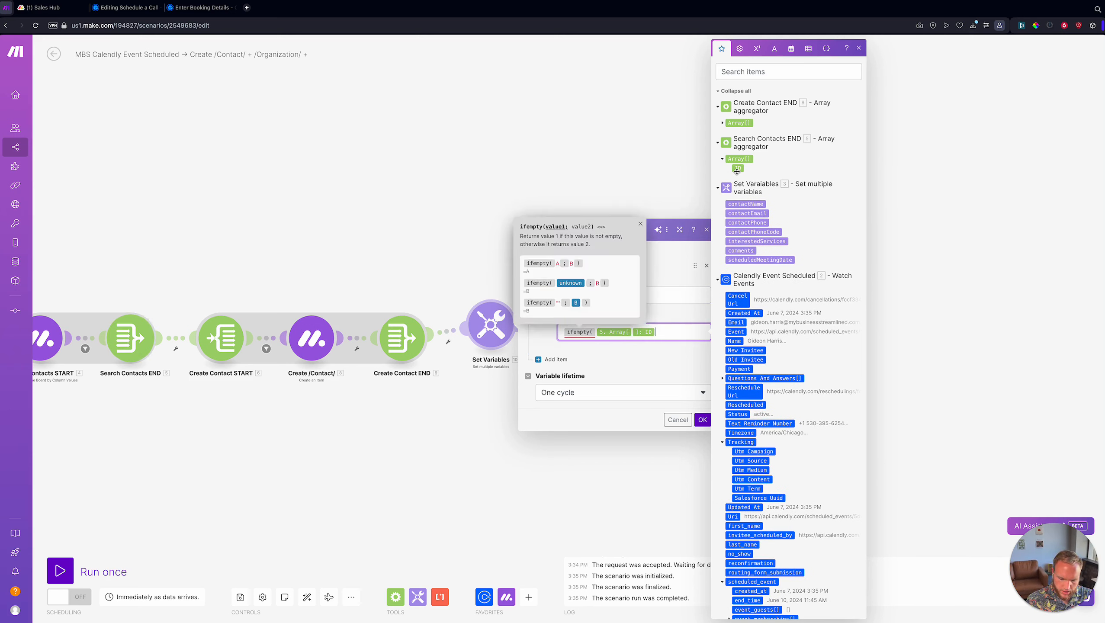
pyautogui.write(';')
pyautogui.press('BackSpace')
pyautogui.write('1 ')
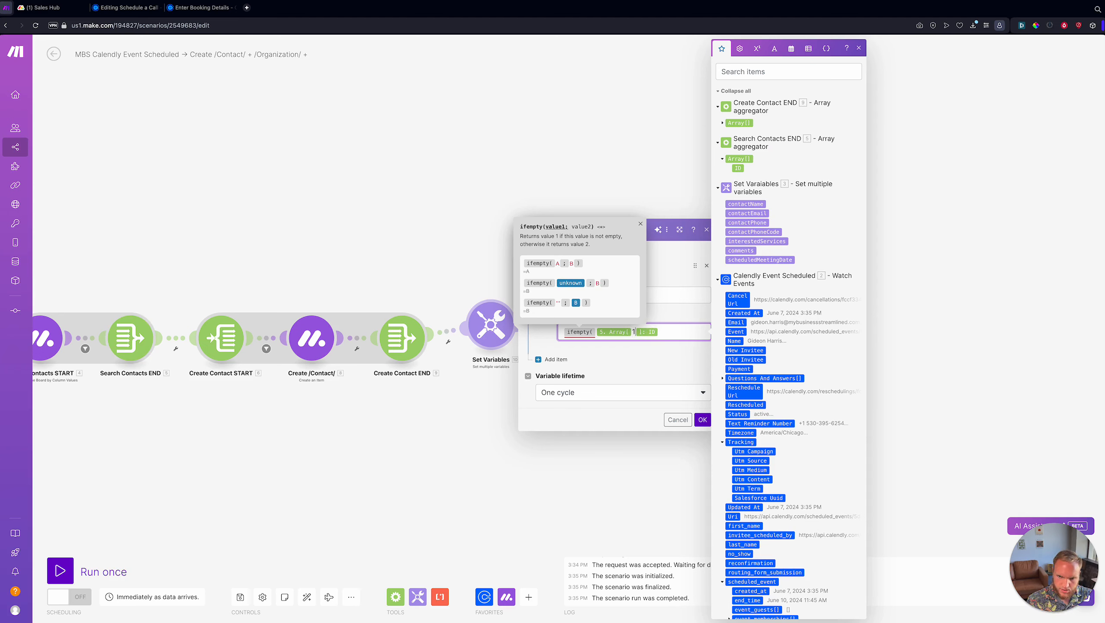
pyautogui.write(';')
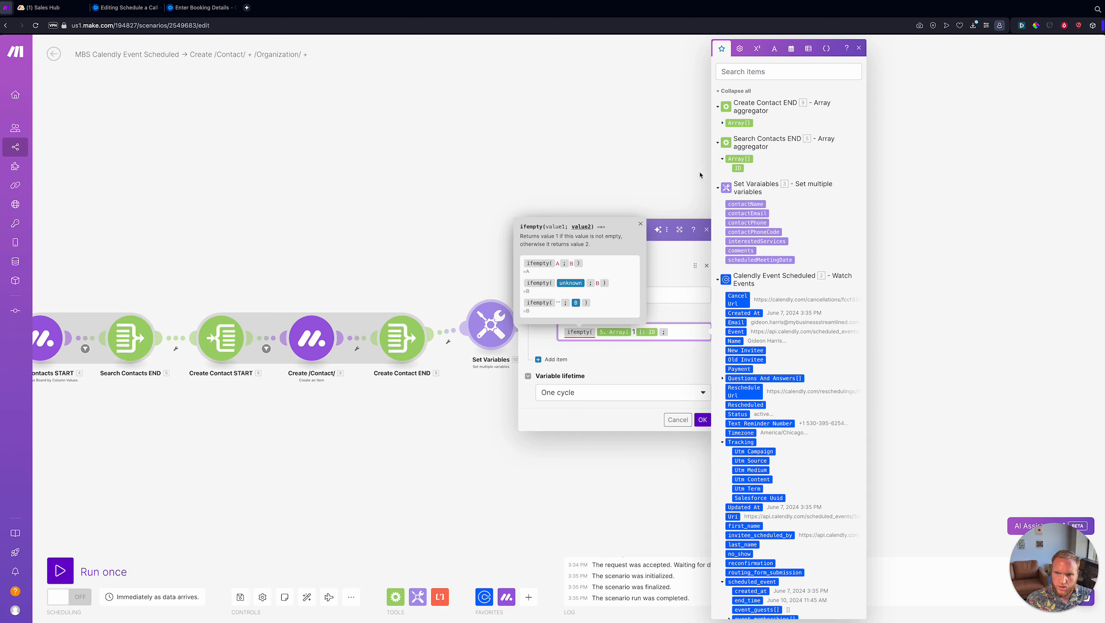
# - Add the created contact's Array[1].ID as the ifempty fallback and close the function
pyautogui.click(722, 122)
pyautogui.click(738, 132)
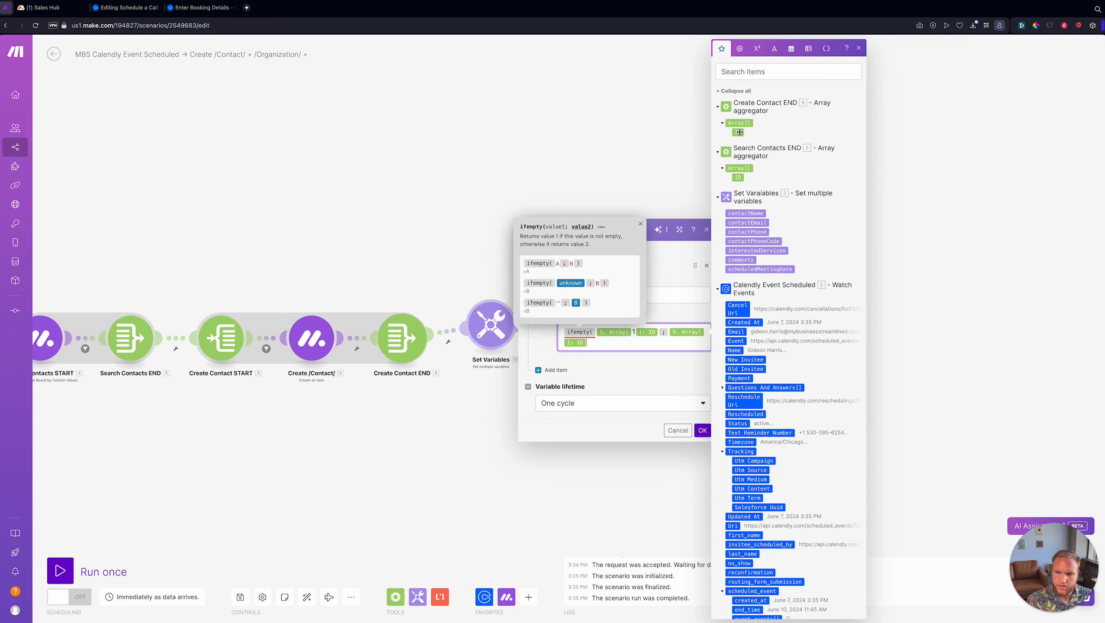
pyautogui.press('Left')
pyautogui.write('1')
pyautogui.press('Right')
pyautogui.write(')')
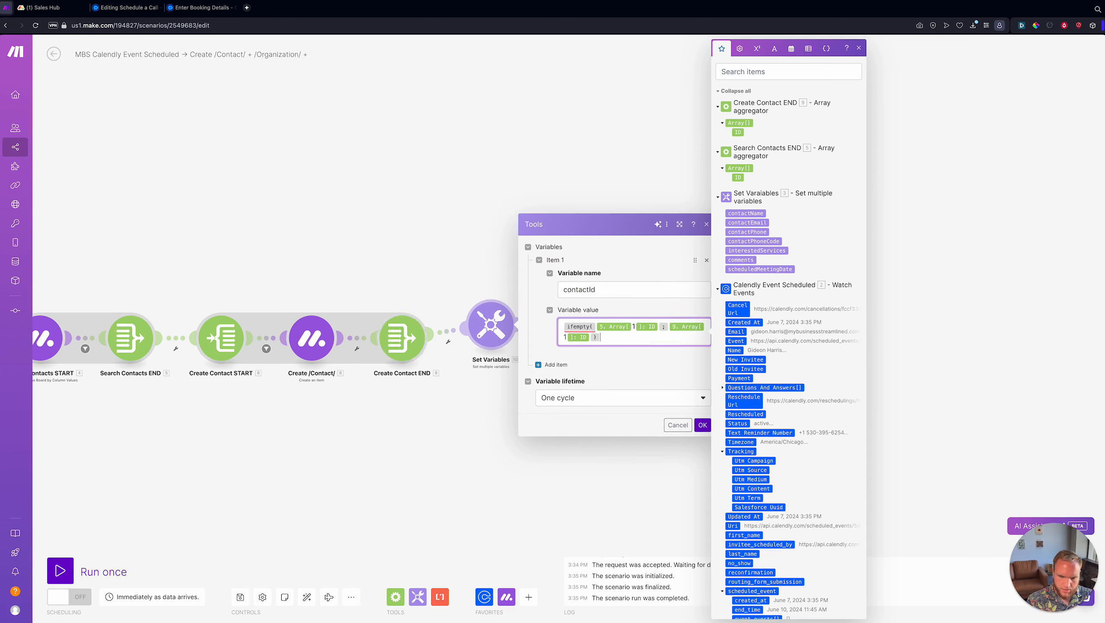
pyautogui.click(591, 358)
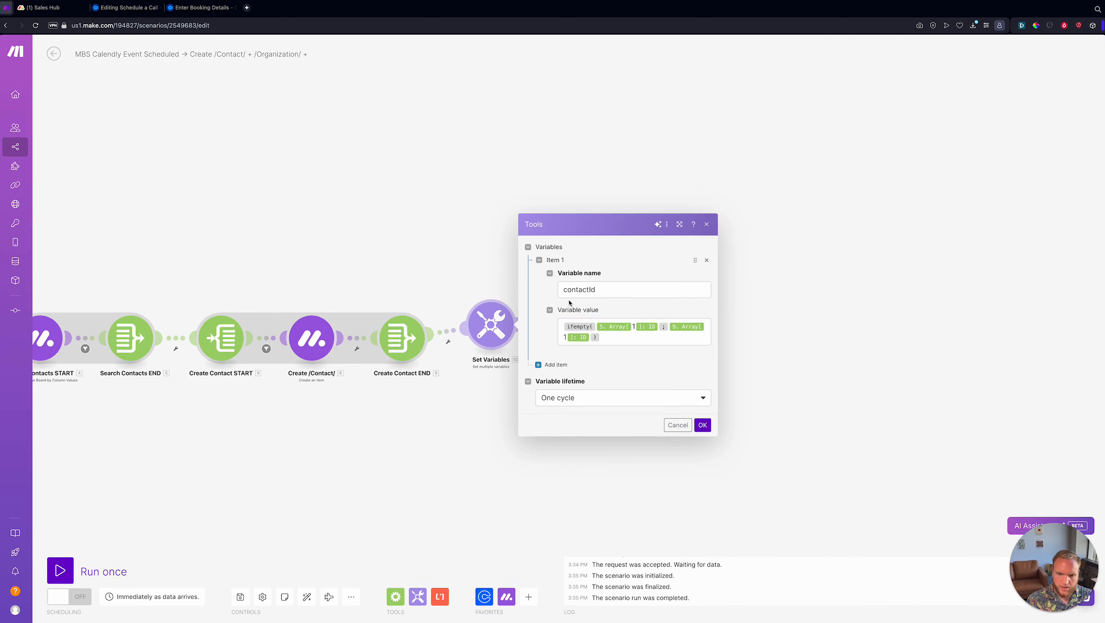
# - Confirm the variable, auto-align and save the scenario, and add a module after Set Variables
pyautogui.click(703, 425)
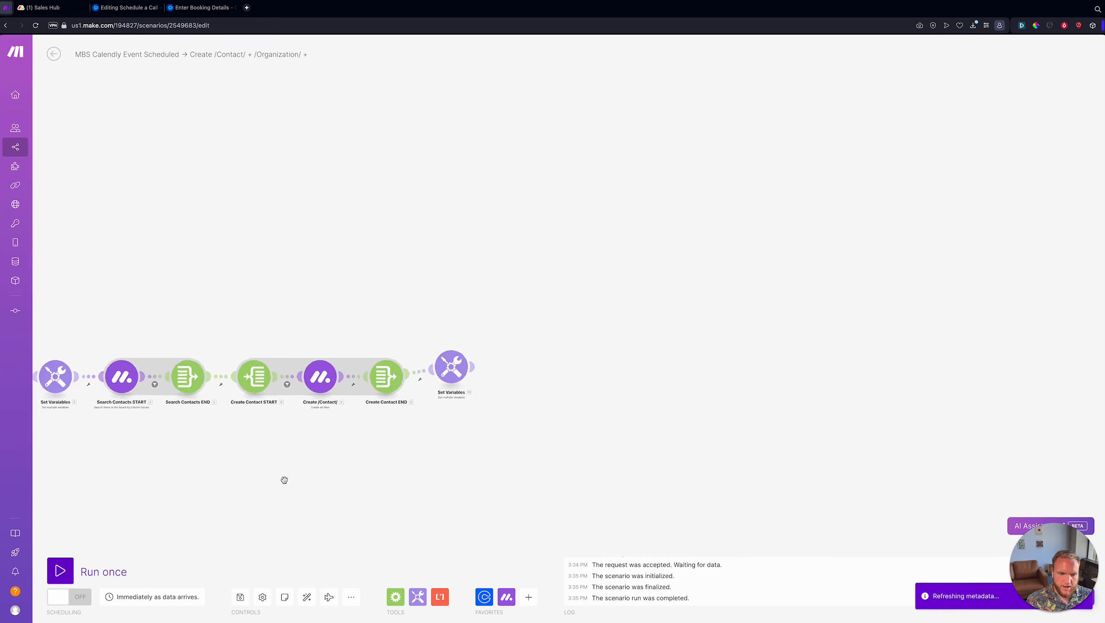
pyautogui.scroll(-3, 283, 477)
pyautogui.scroll(3, 184, 439)
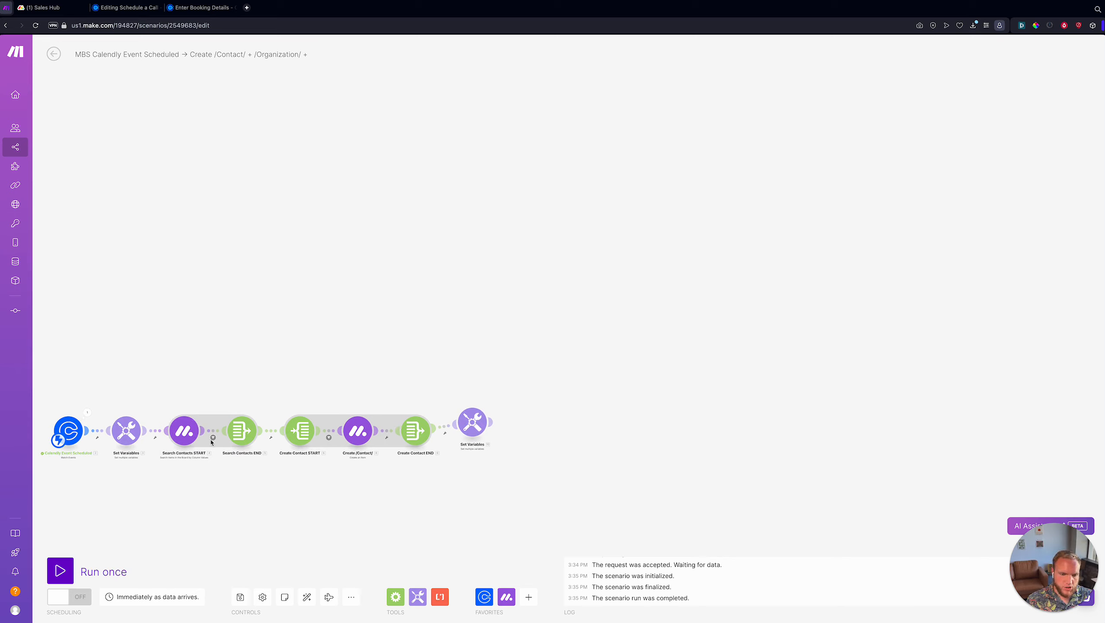
pyautogui.click(461, 423)
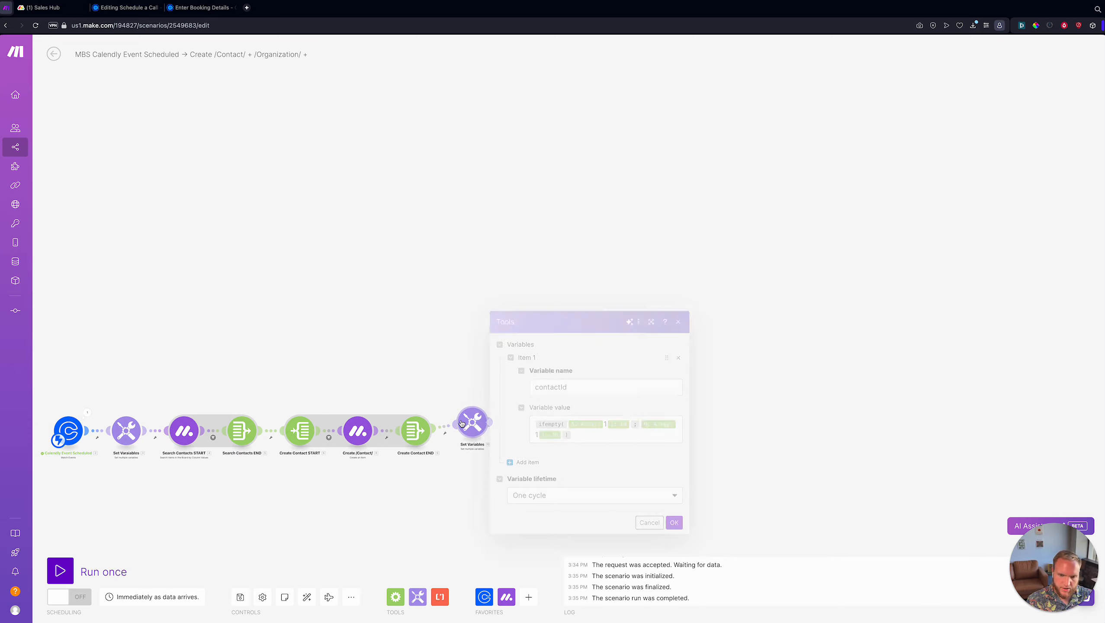
pyautogui.click(432, 399)
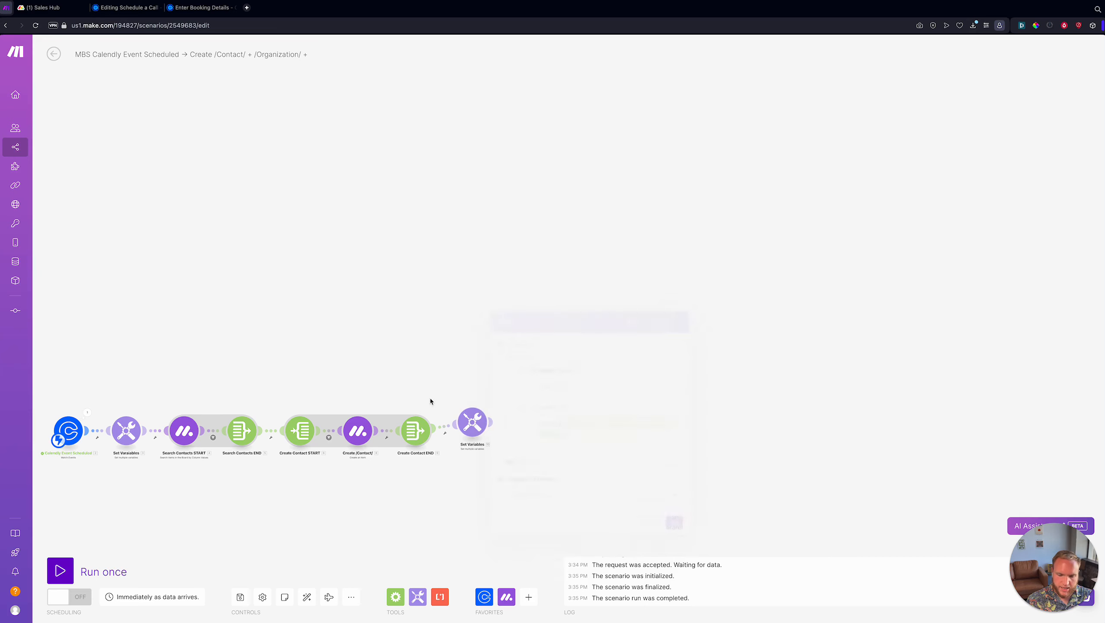
pyautogui.click(307, 598)
pyautogui.click(241, 599)
pyautogui.hscroll(6, 826, 365)
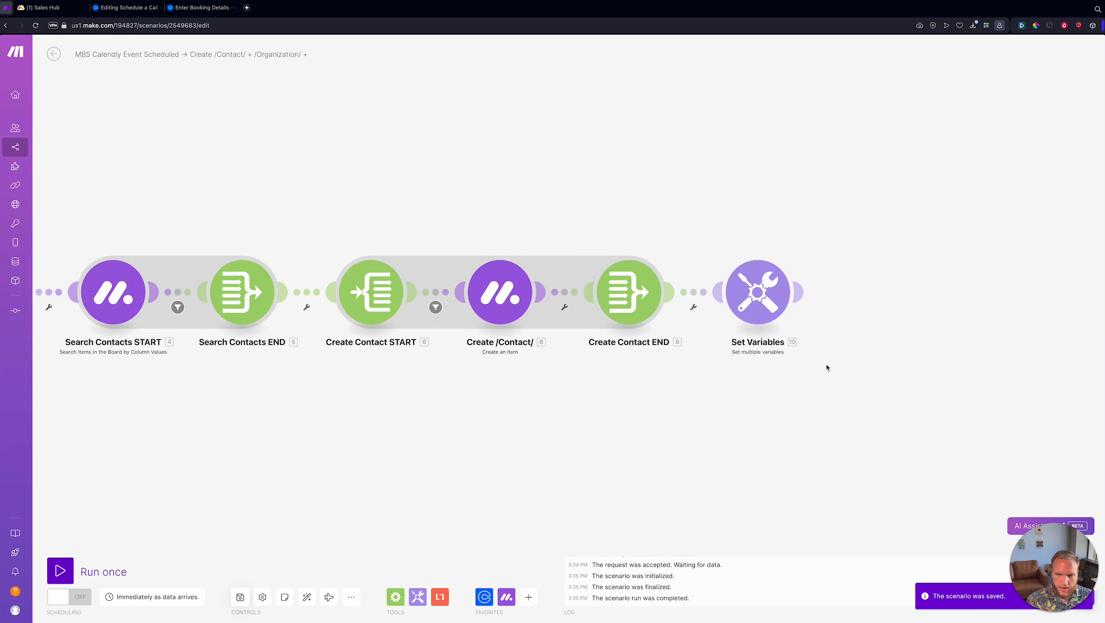
pyautogui.moveTo(826, 368); pyautogui.dragTo(660, 382)
pyautogui.click(612, 304)
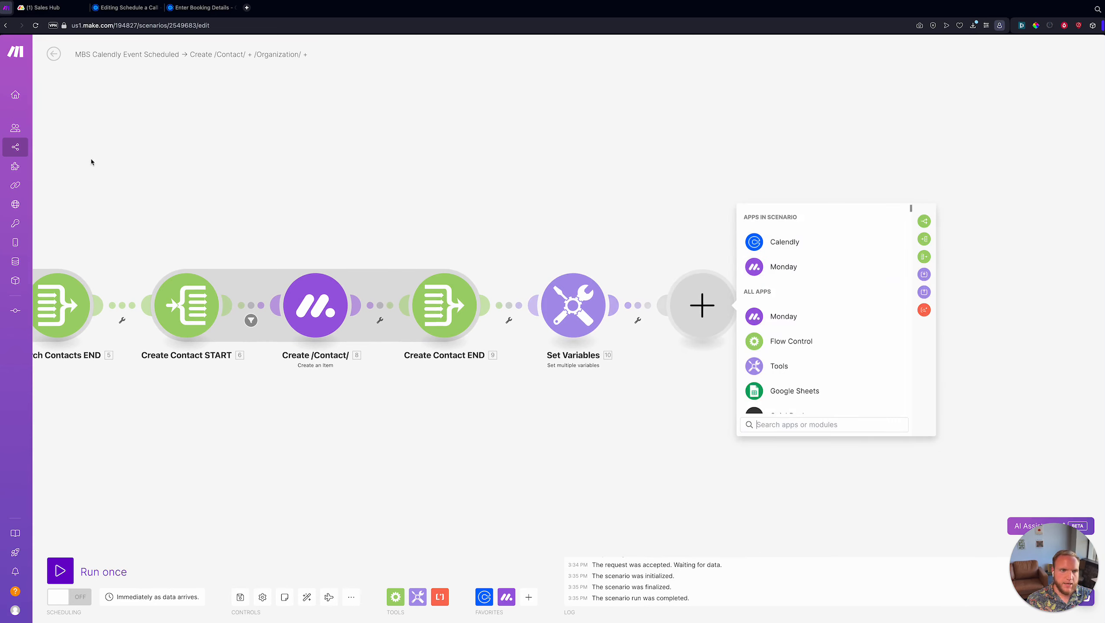
# - Add a Monday 'Create an Item' module after checking the Sales Hub board
pyautogui.click(44, 7)
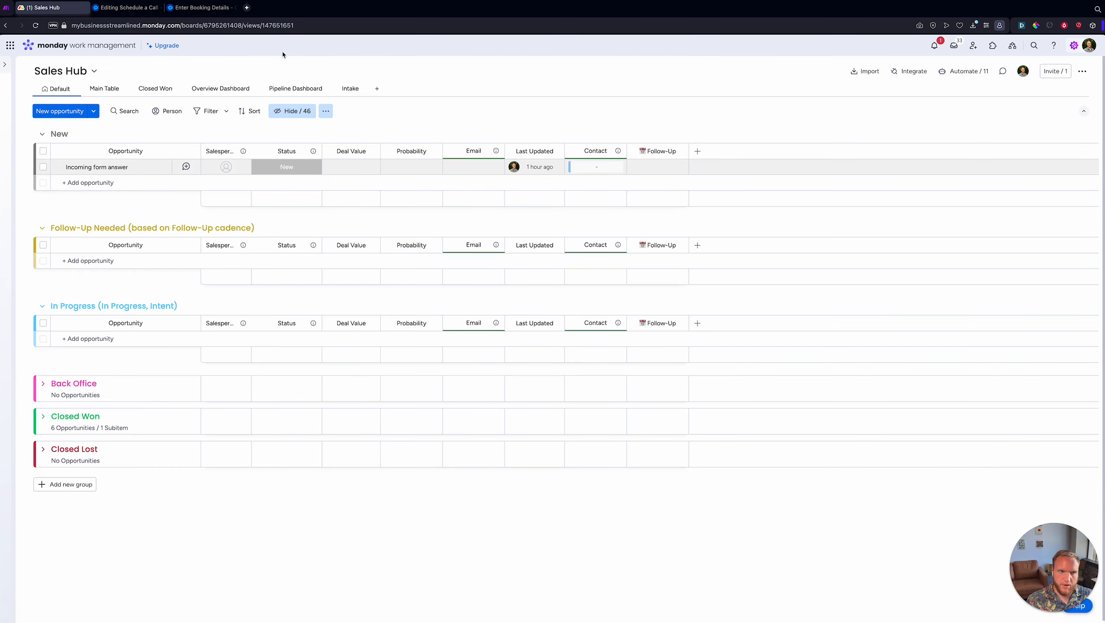
pyautogui.click(6, 7)
pyautogui.click(786, 278)
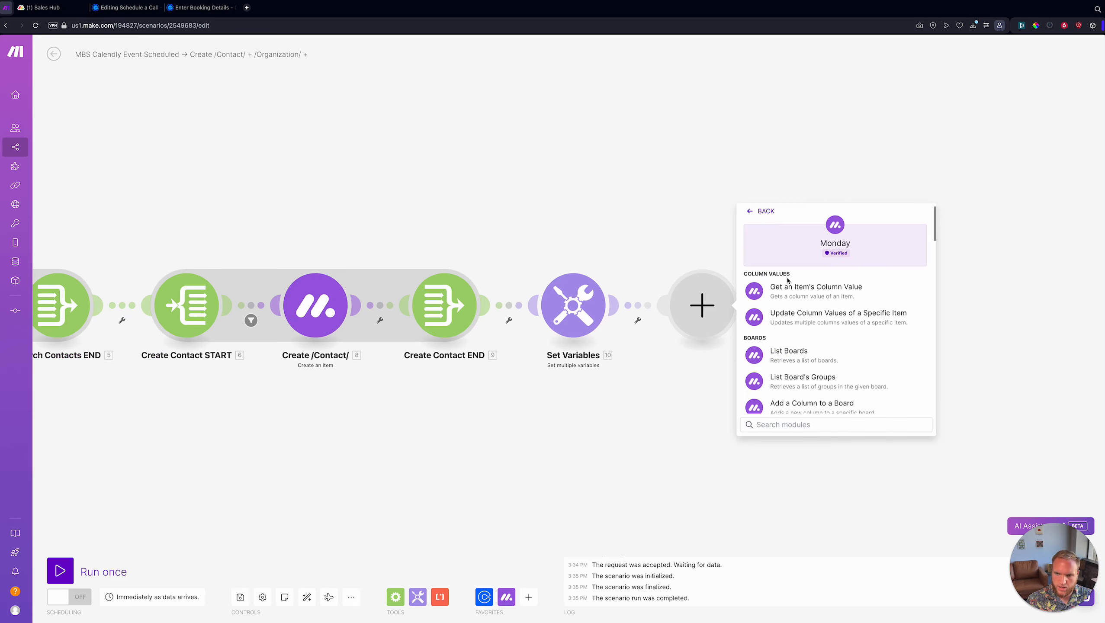
pyautogui.write('create')
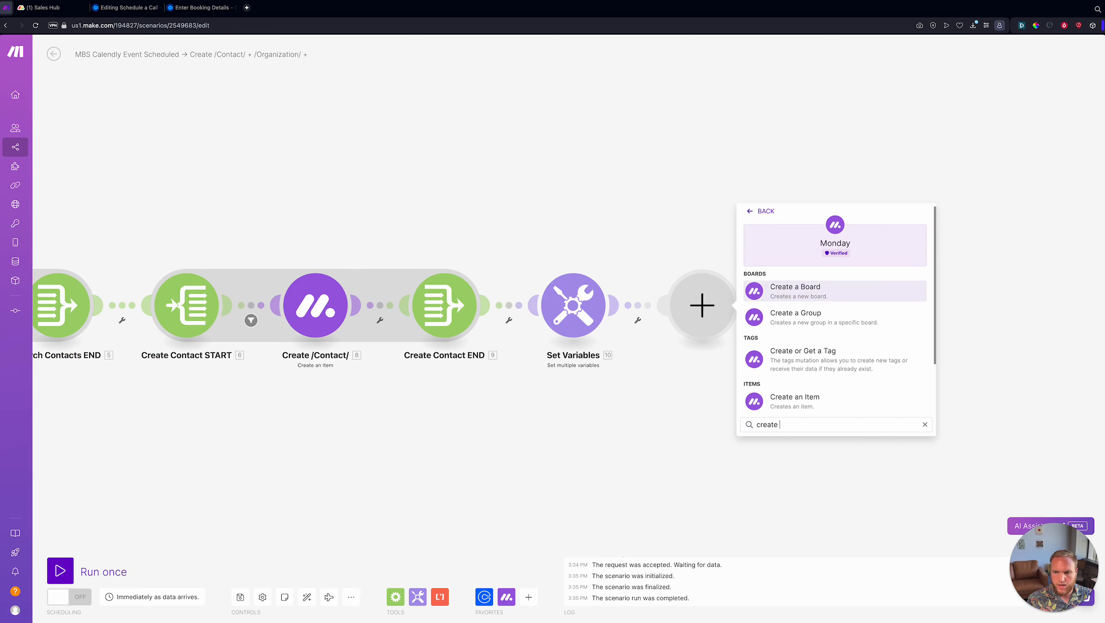
pyautogui.write(' an item')
pyautogui.click(830, 290)
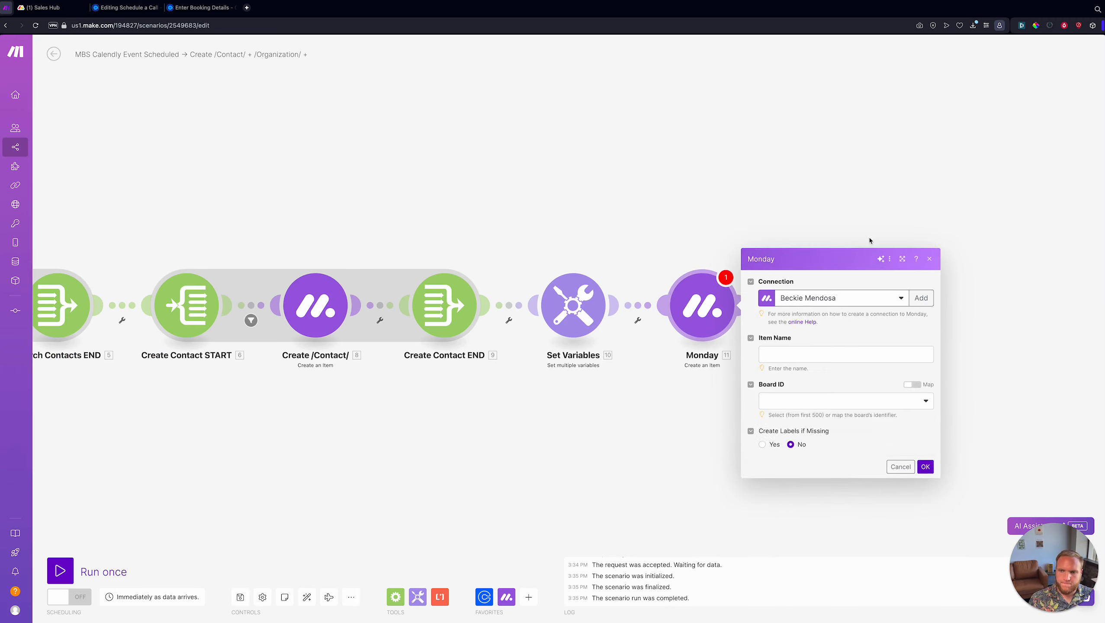
# - Select the OneSoftware.ai connection and map contactName as the Item Name
pyautogui.click(858, 233)
pyautogui.write('one')
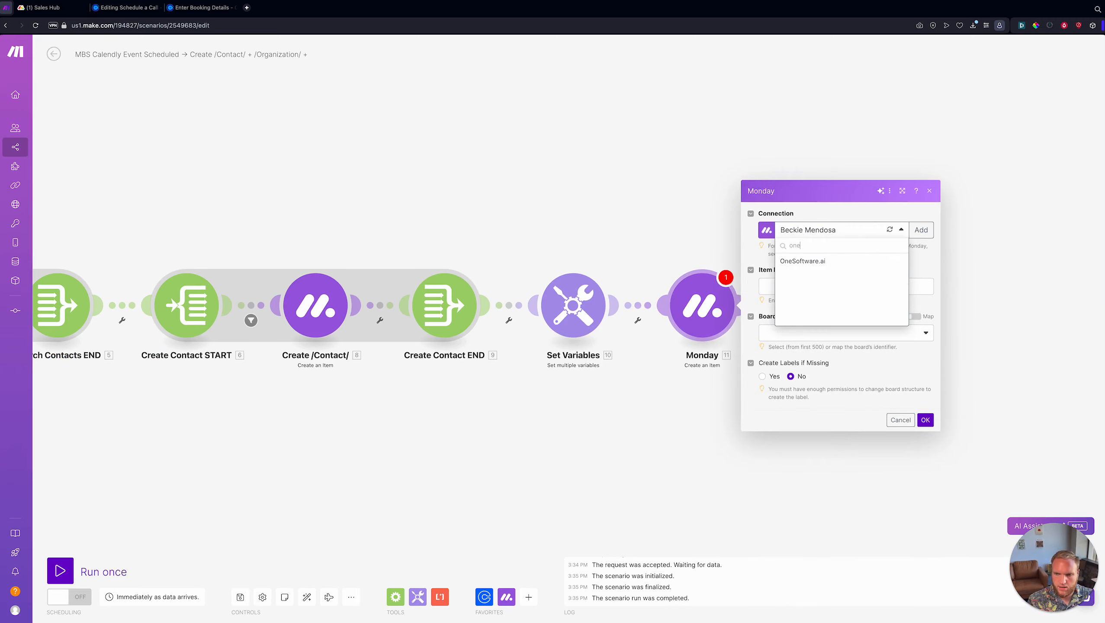
pyautogui.write('s')
pyautogui.click(811, 261)
pyautogui.click(806, 288)
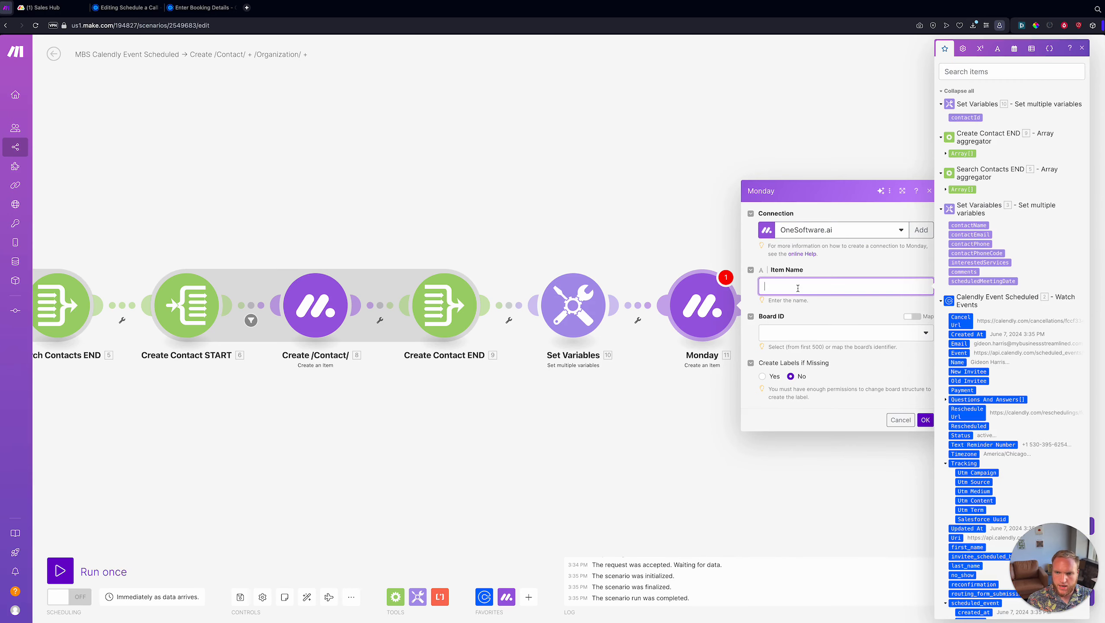
pyautogui.click(970, 225)
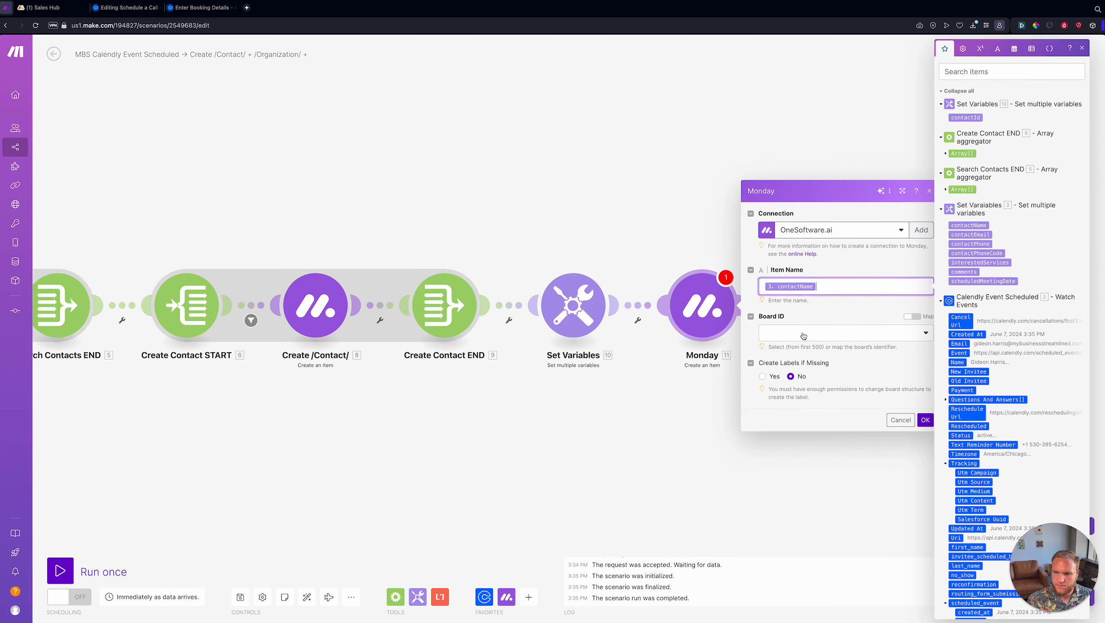
# - Open the Board ID list, then bring up the Sales Hub board's info in monday.com
pyautogui.click(804, 334)
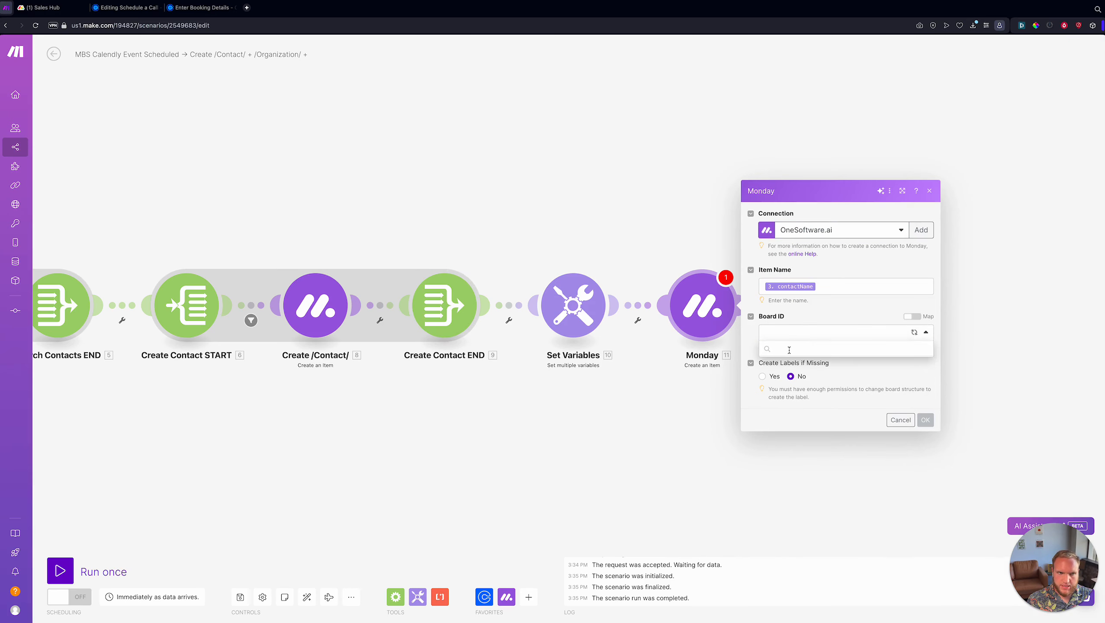
pyautogui.hotkey('ctrl', 'Tab')
pyautogui.click(86, 73)
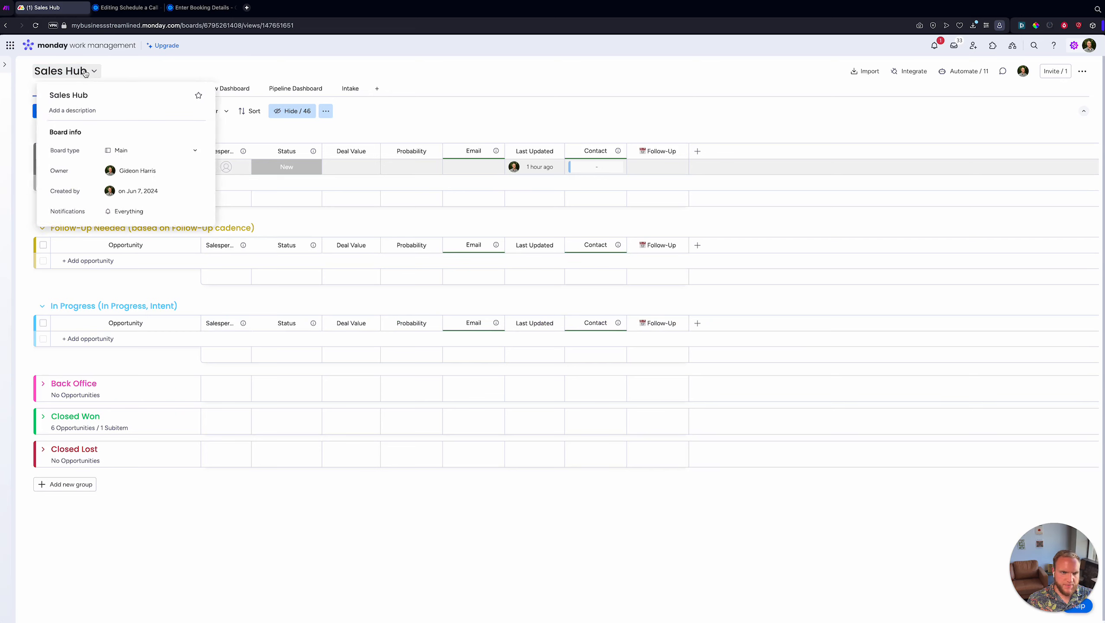
# - Append a hand emoji to the Sales Hub board name
pyautogui.click(87, 95)
pyautogui.press('ctrl+super+space')
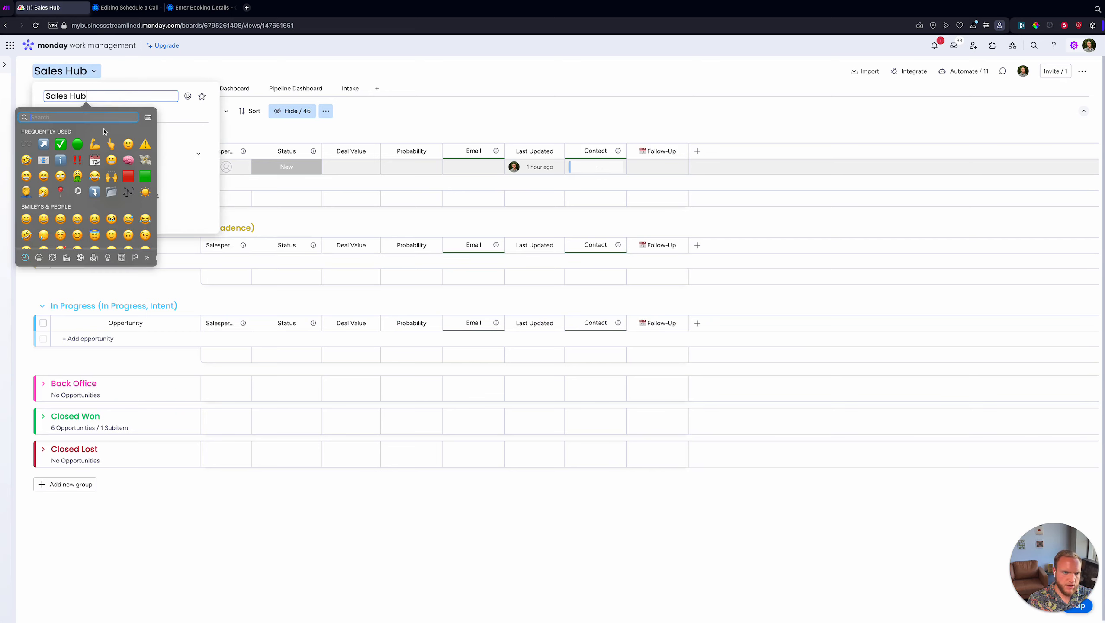
pyautogui.click(185, 69)
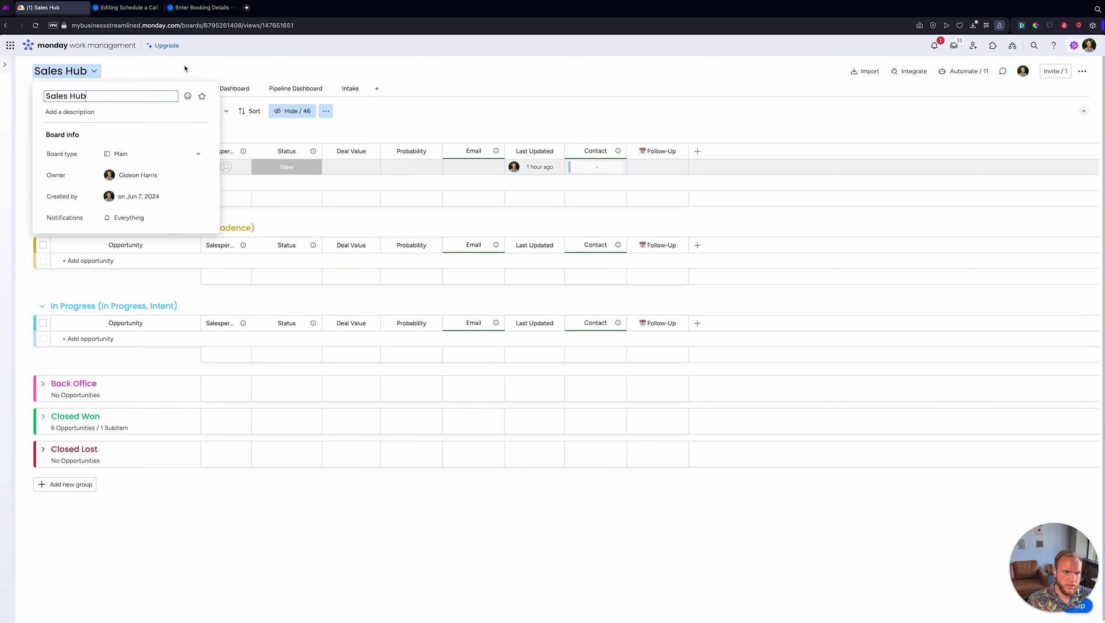
pyautogui.click(178, 48)
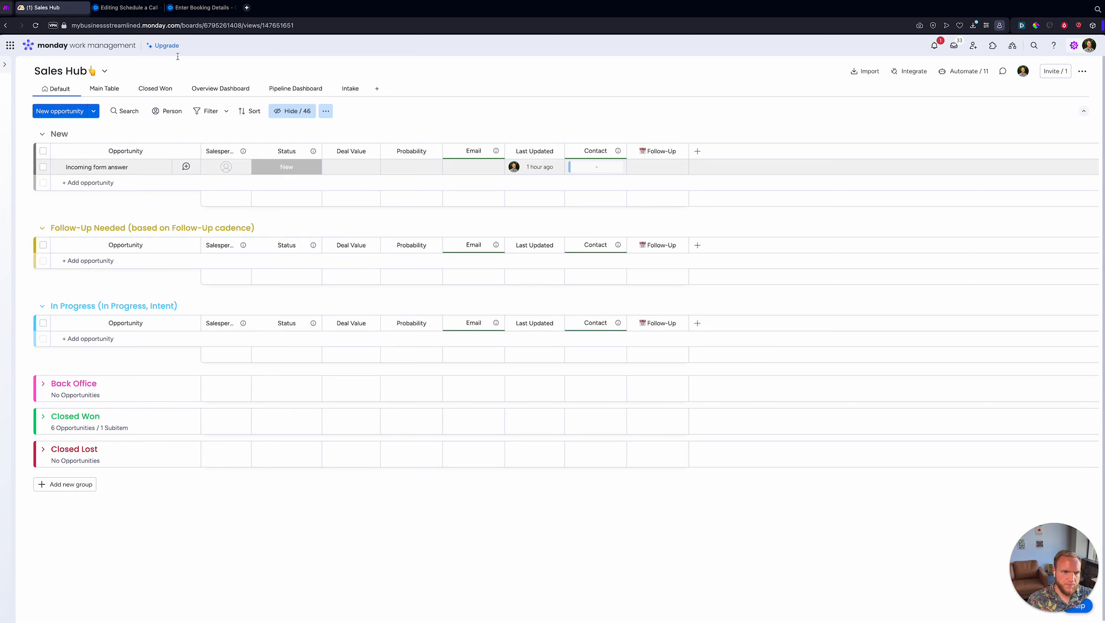
# - Back in Make, reload the Monday module's Board ID list
pyautogui.hotkey('ctrl', 'shift', 'Tab')
pyautogui.click(893, 333)
pyautogui.click(914, 334)
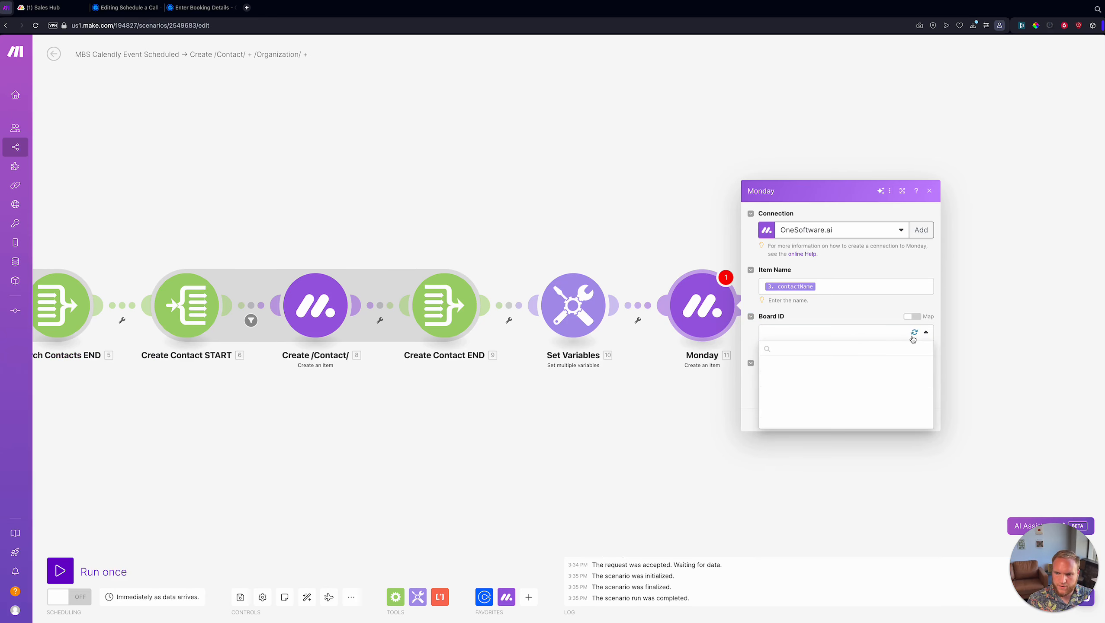
# - Set the Monday module's Board ID to Sales Hub
pyautogui.click(798, 350)
pyautogui.write('hub')
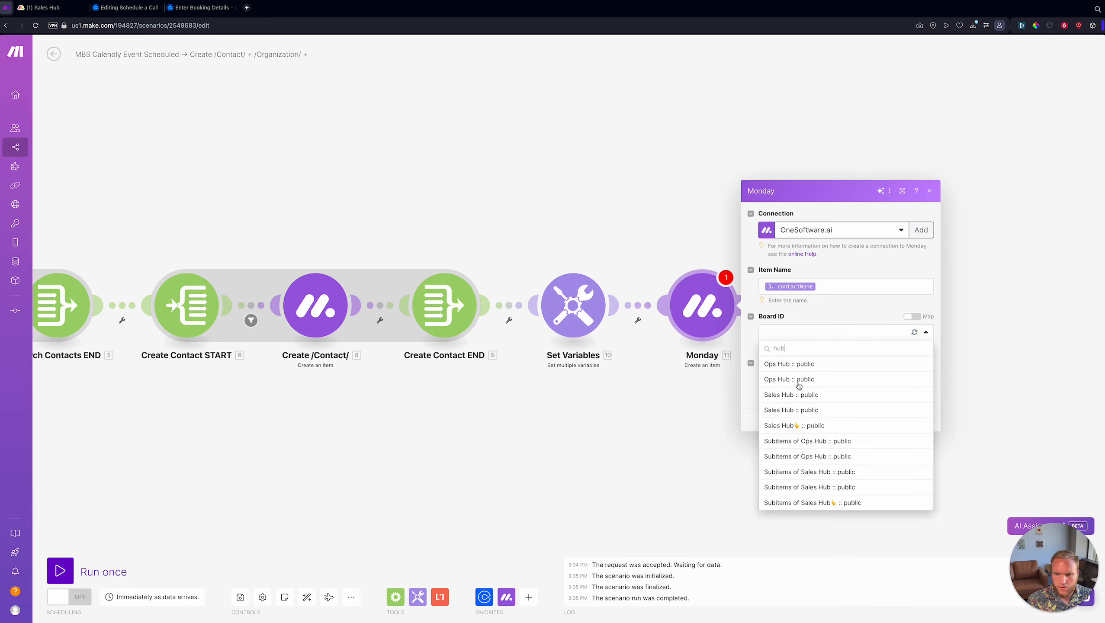
pyautogui.click(794, 427)
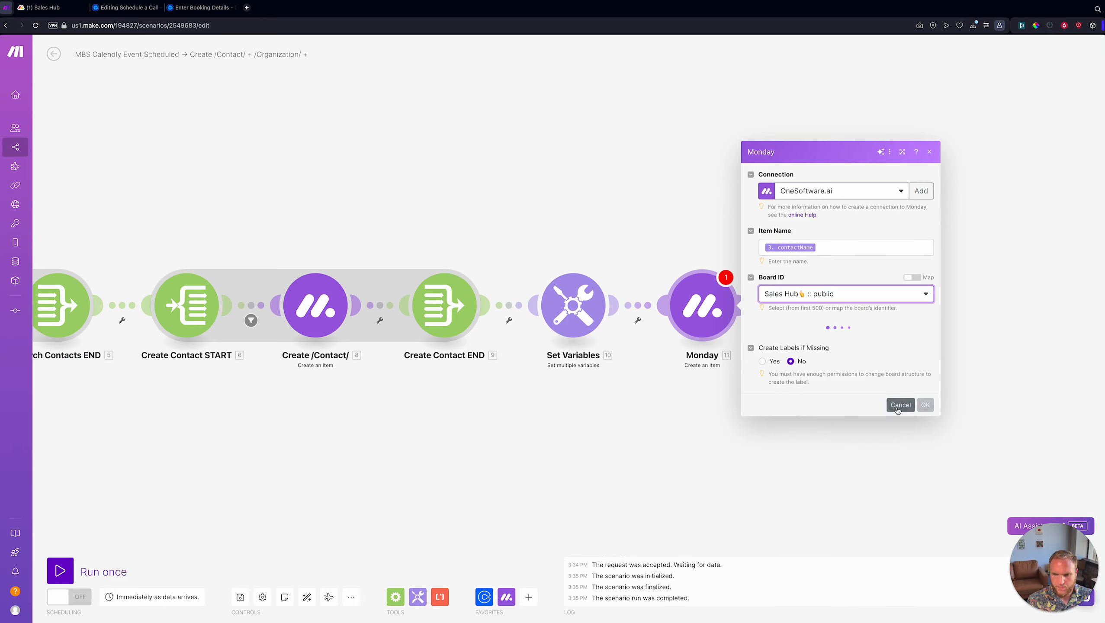
# - Add four column-value entries and set Item 1's column to Contact
pyautogui.click(779, 379)
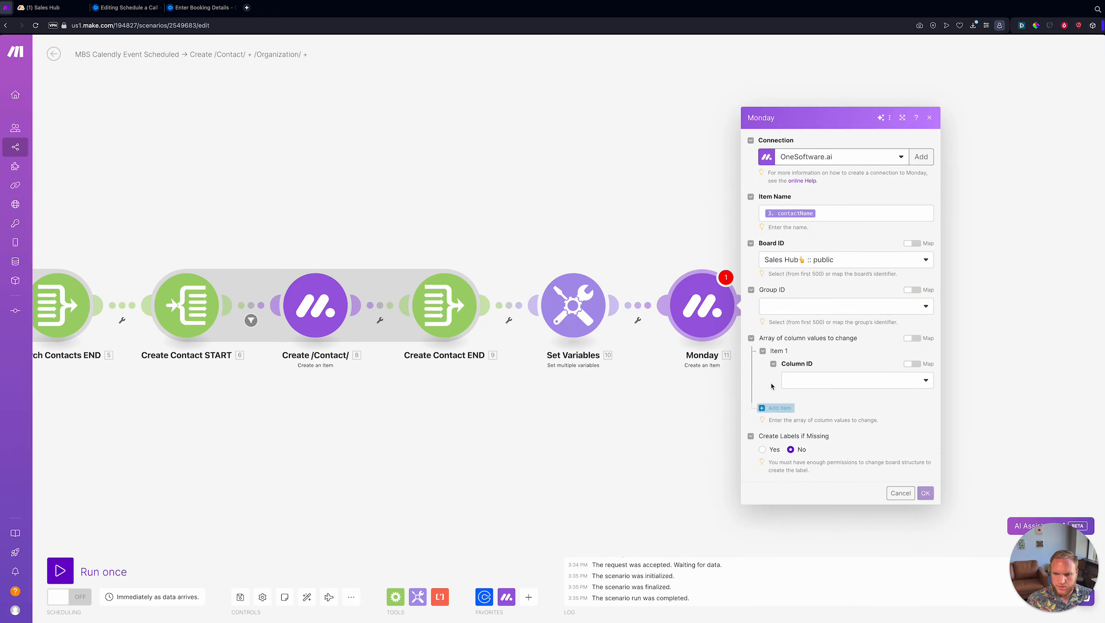
pyautogui.click(779, 408)
pyautogui.click(779, 435)
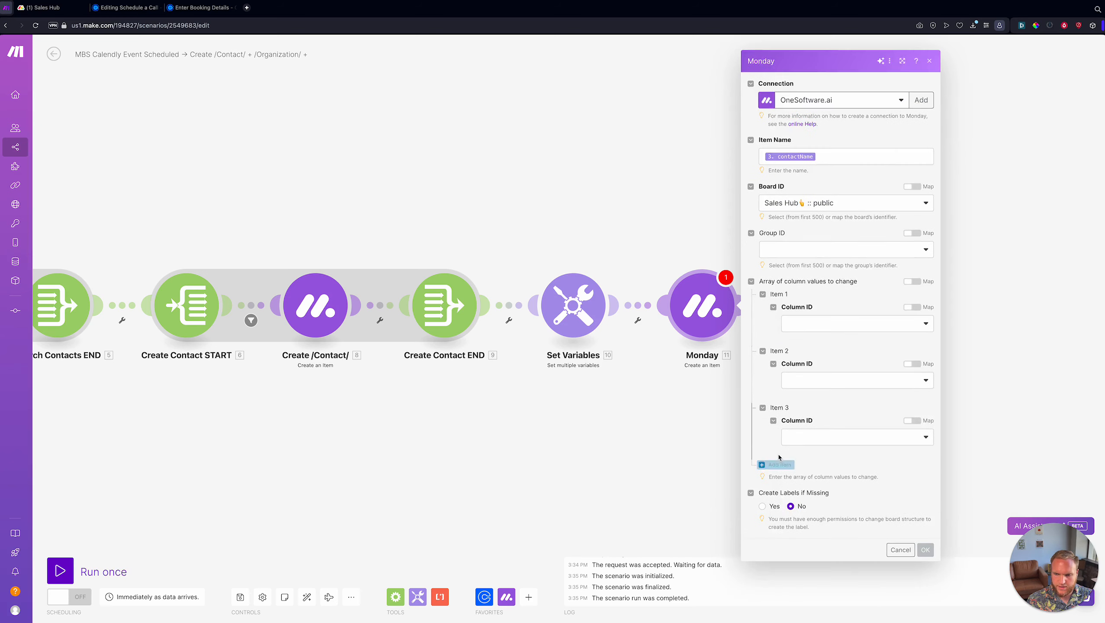
pyautogui.click(782, 477)
pyautogui.click(824, 316)
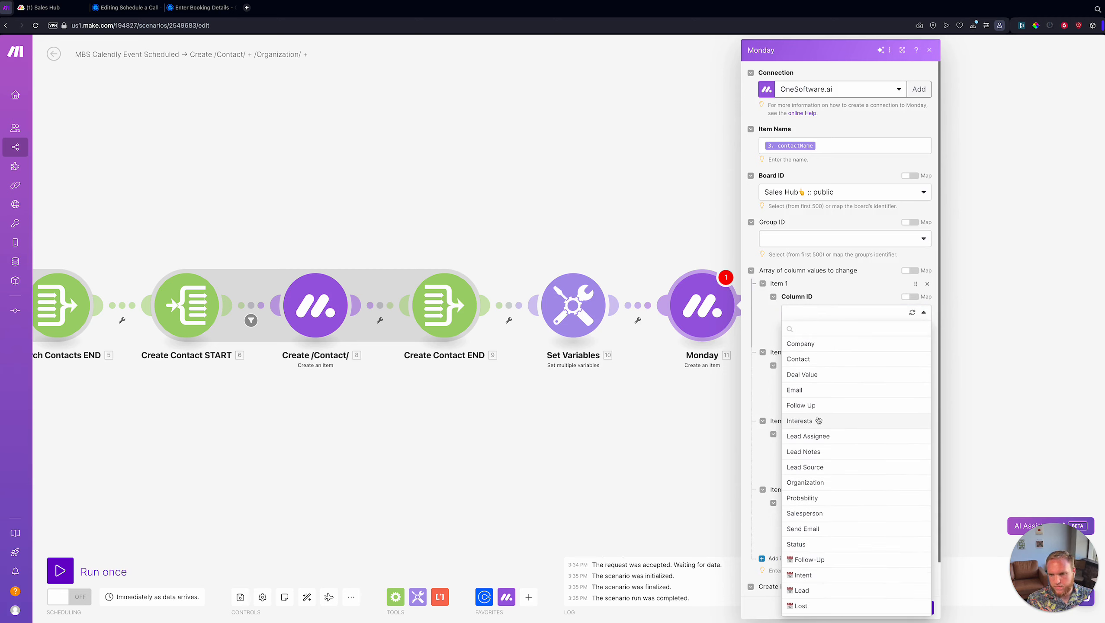
pyautogui.click(820, 359)
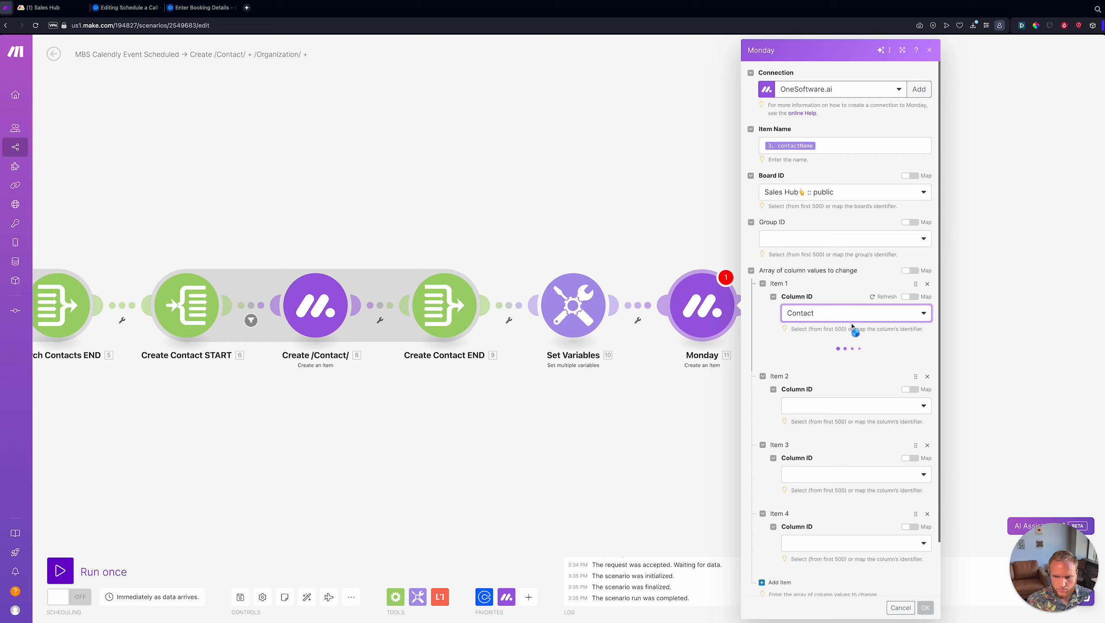
pyautogui.click(42, 7)
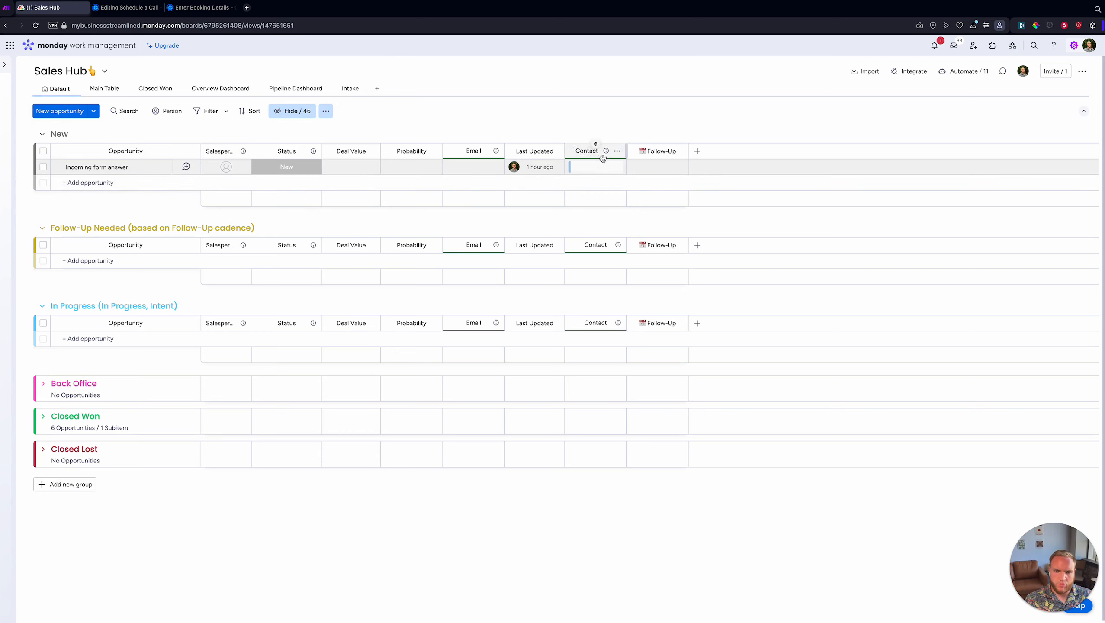
# - View the Contact choices on the Incoming form answer item, then return to Make
pyautogui.click(572, 174)
pyautogui.click(573, 174)
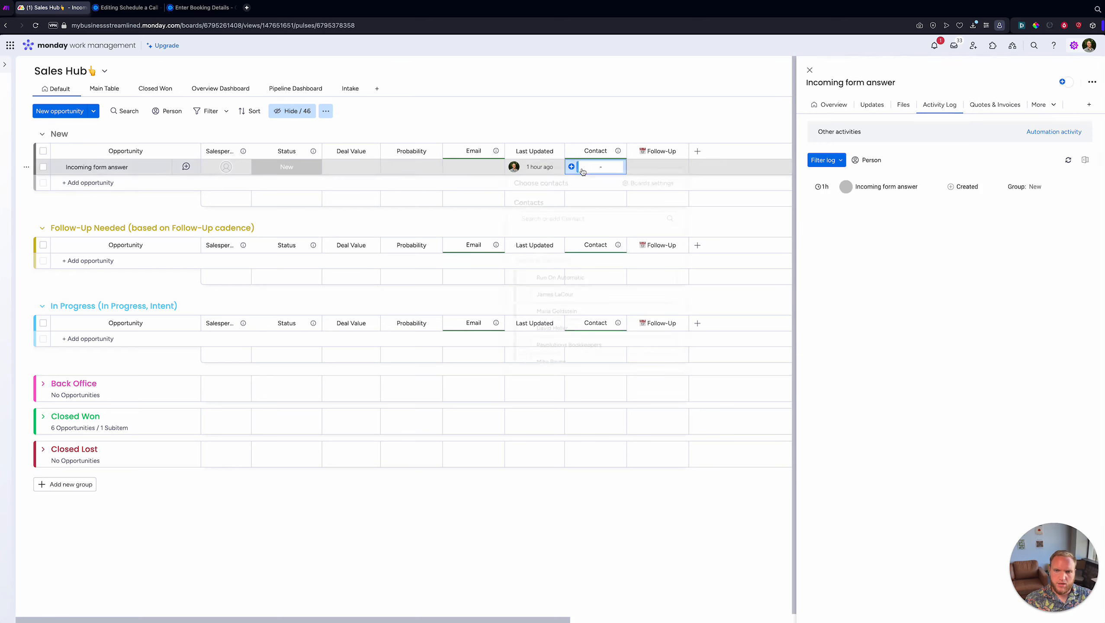
pyautogui.scroll(-5, 534, 318)
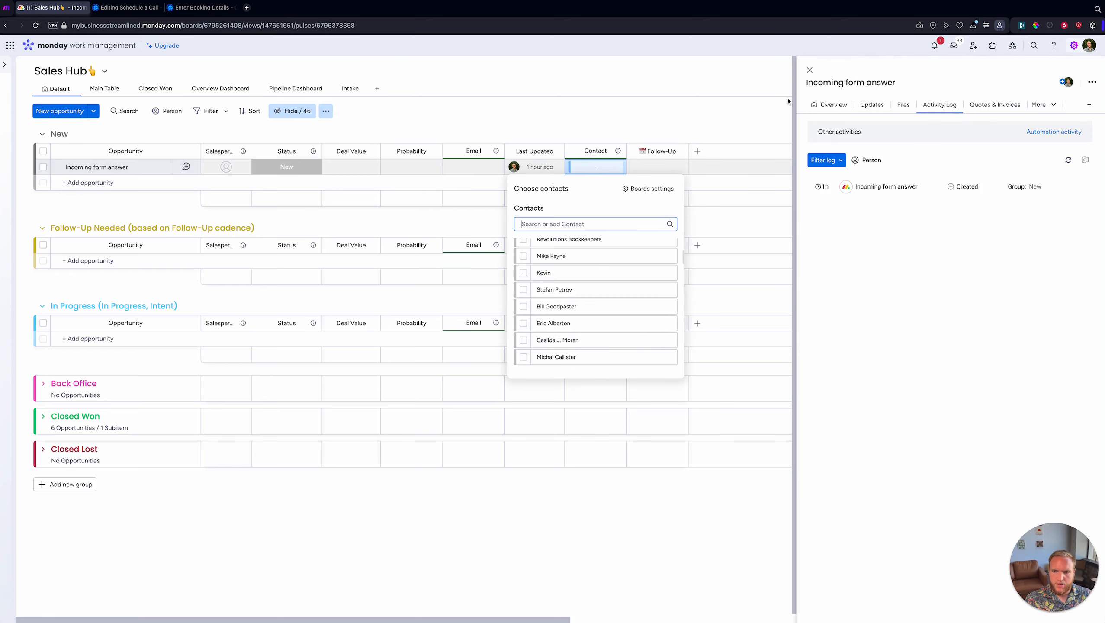
pyautogui.click(810, 69)
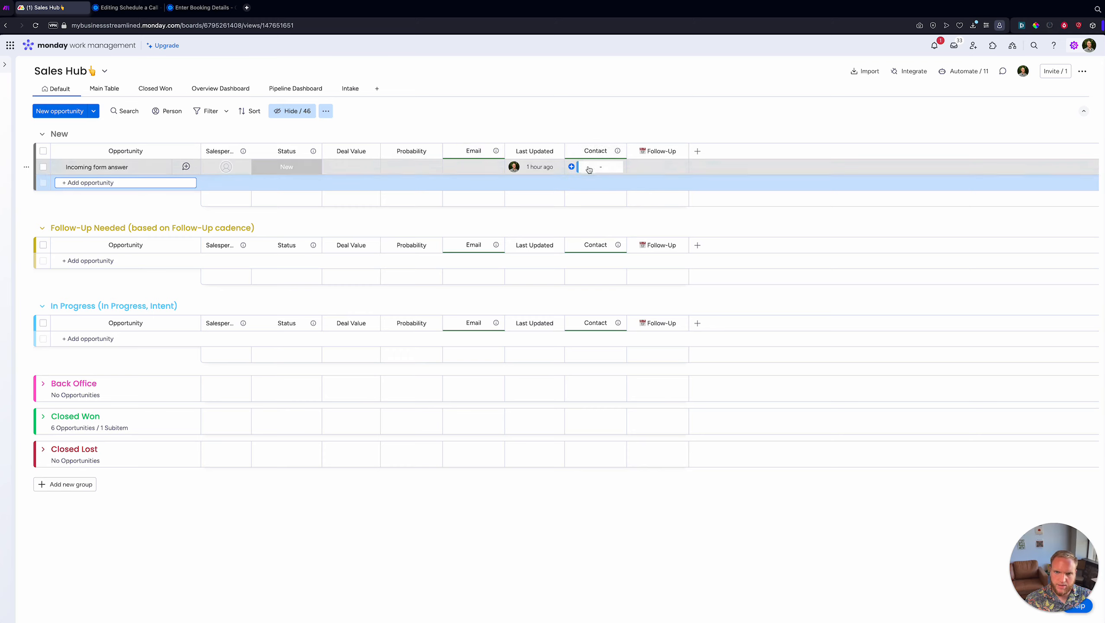
pyautogui.click(596, 131)
pyautogui.hotkey('ctrl', 'shift', 'Tab')
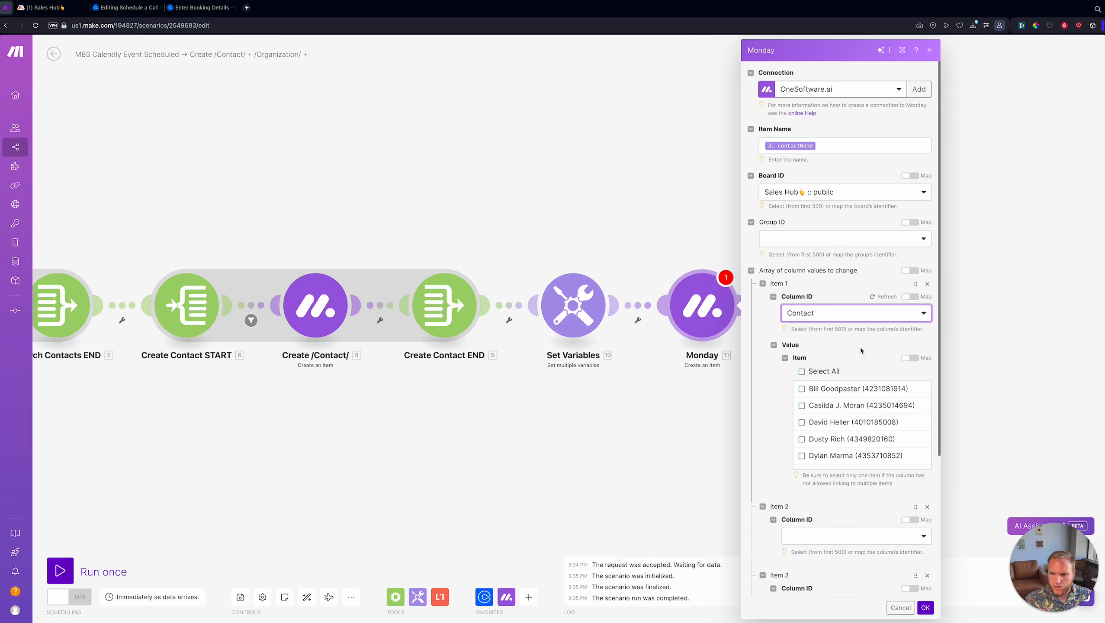
# - Keep Item 1's column as Contact and map its value to contactId
pyautogui.click(802, 313)
pyautogui.scroll(-1, 816, 384)
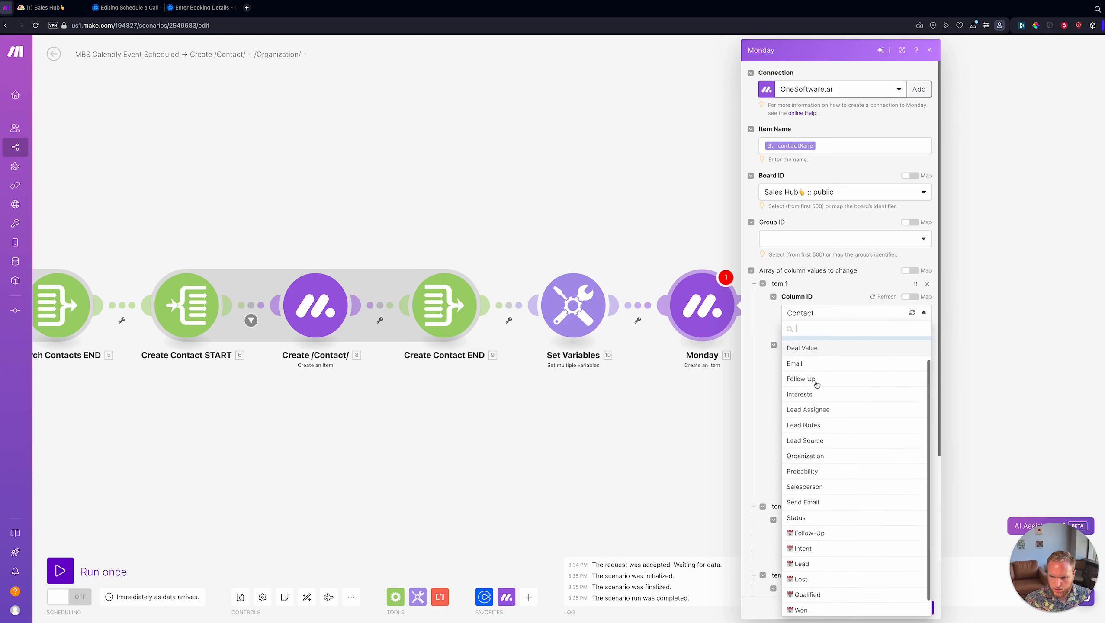
pyautogui.scroll(1, 816, 384)
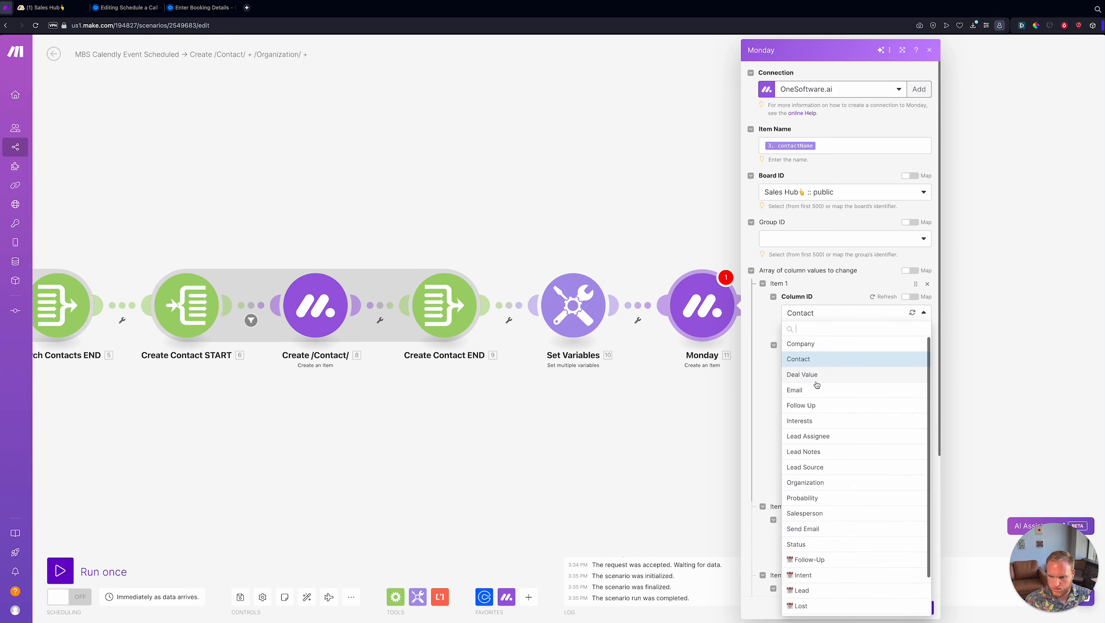
pyautogui.write('cont')
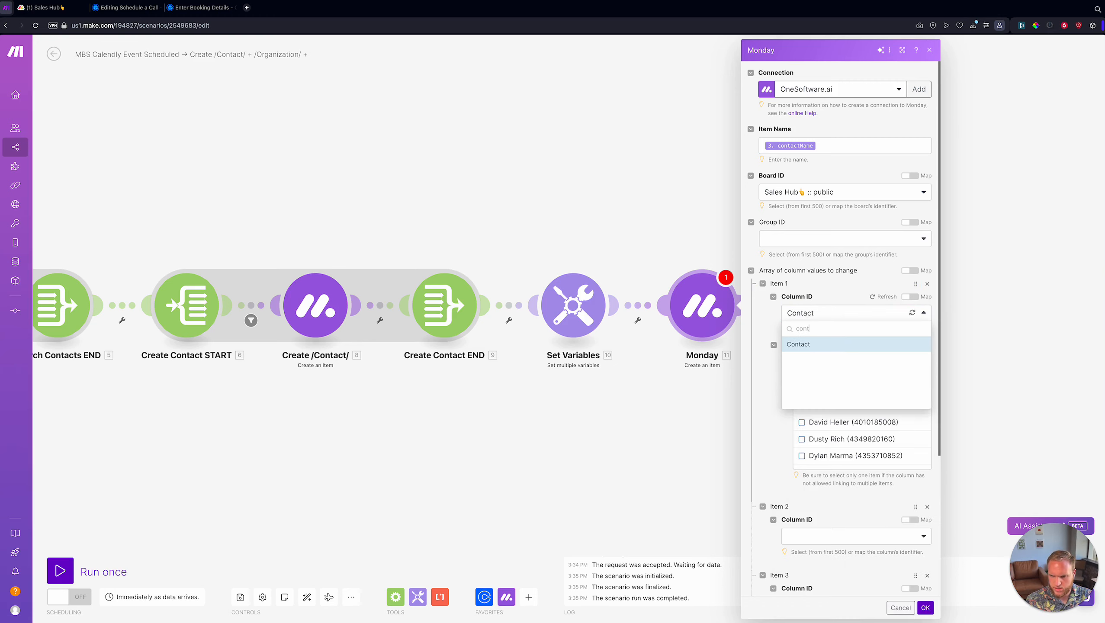
pyautogui.click(852, 303)
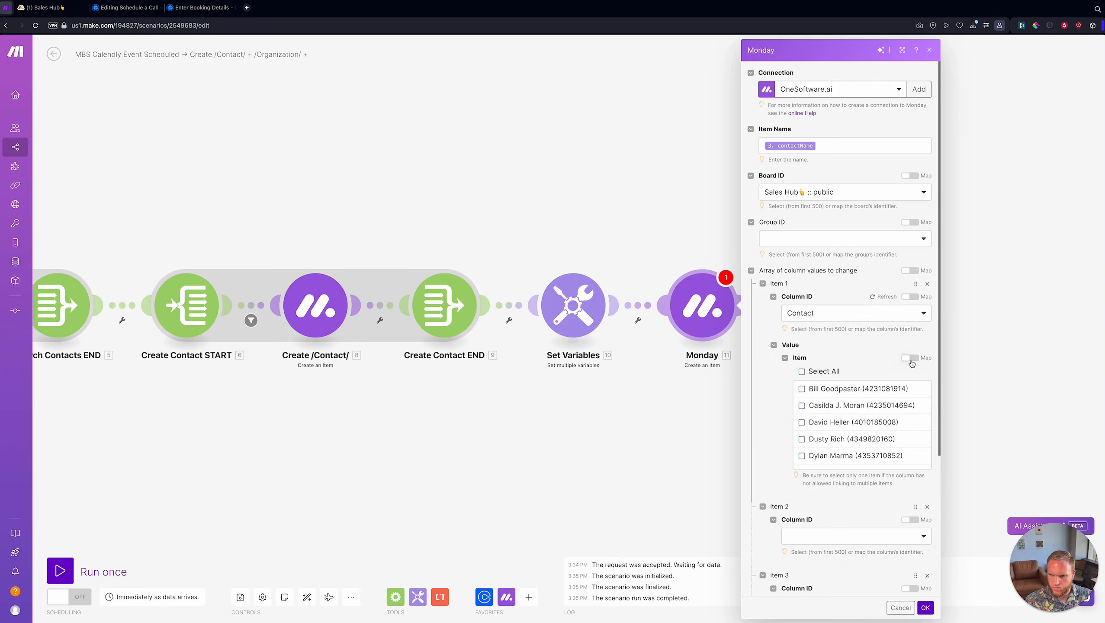
pyautogui.scroll(-10, 859, 418)
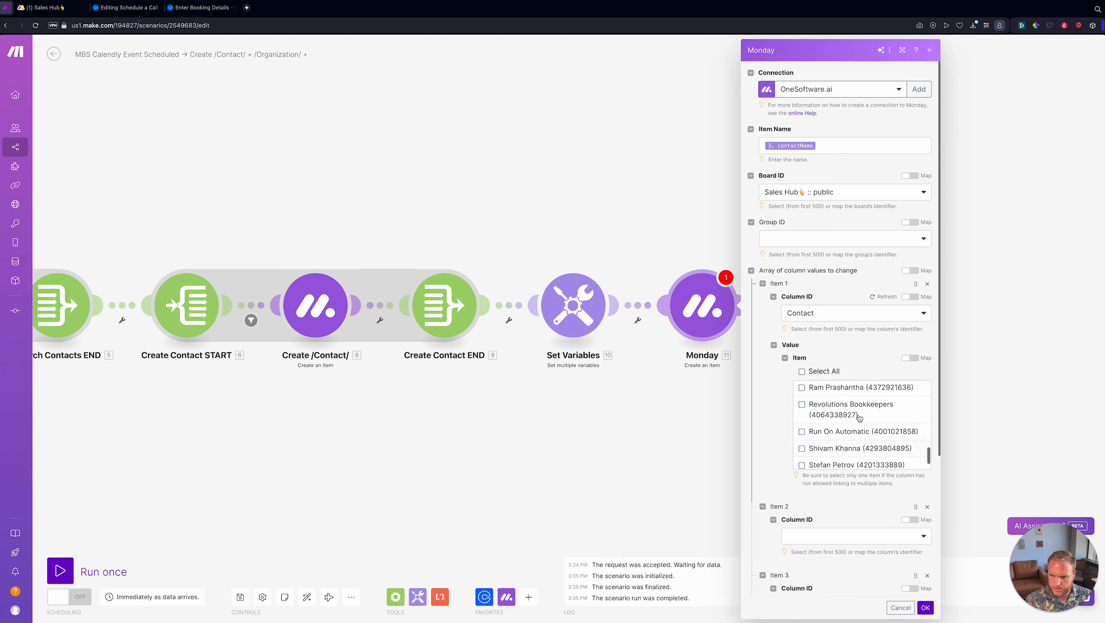
pyautogui.click(907, 359)
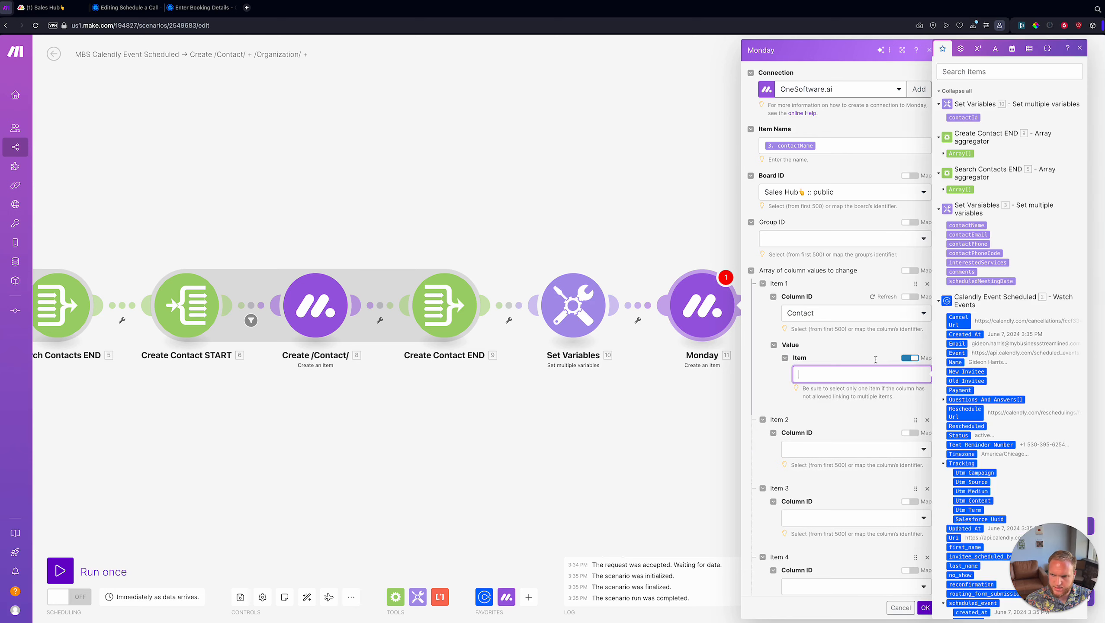
pyautogui.click(962, 117)
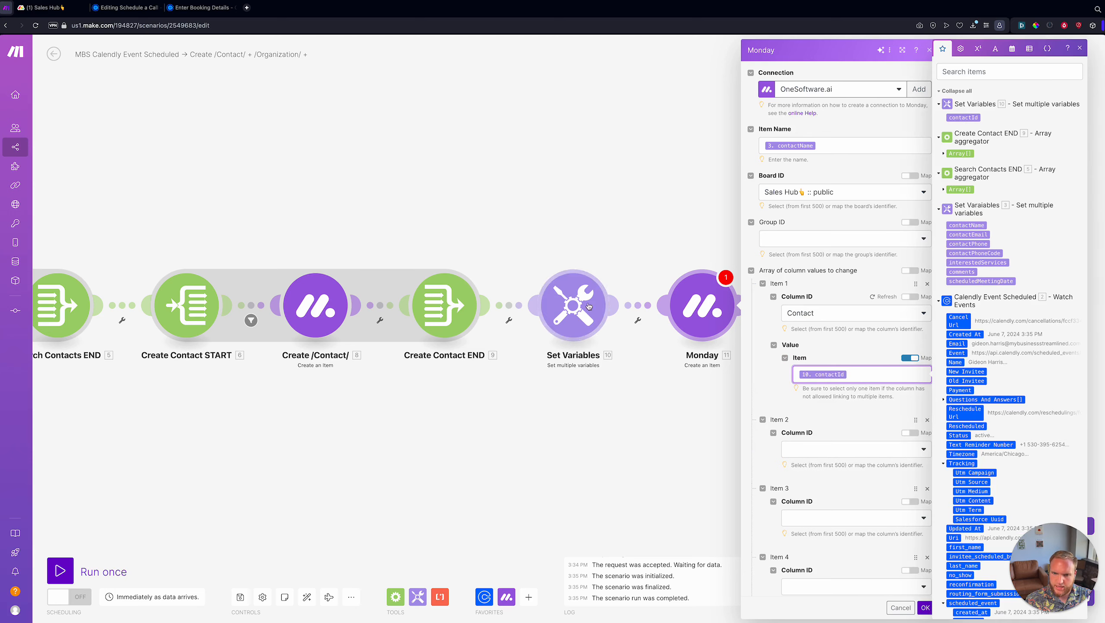
# - Set Item 2's column to Interests by Label, mapping Label 1 to interestedServices
pyautogui.scroll(-2, 853, 415)
pyautogui.click(847, 350)
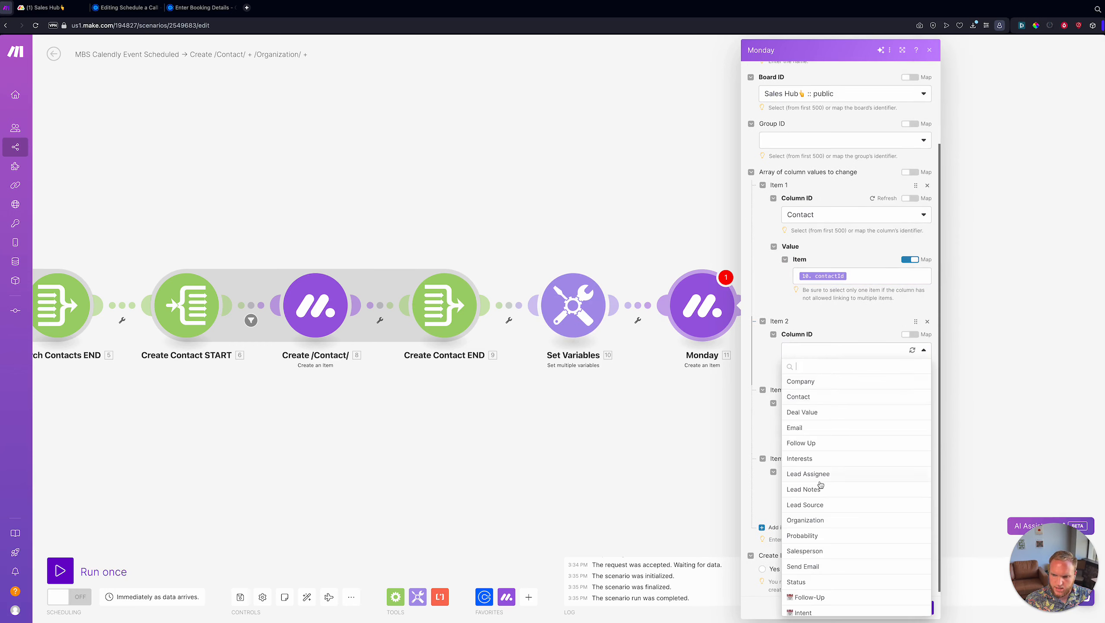
pyautogui.click(825, 458)
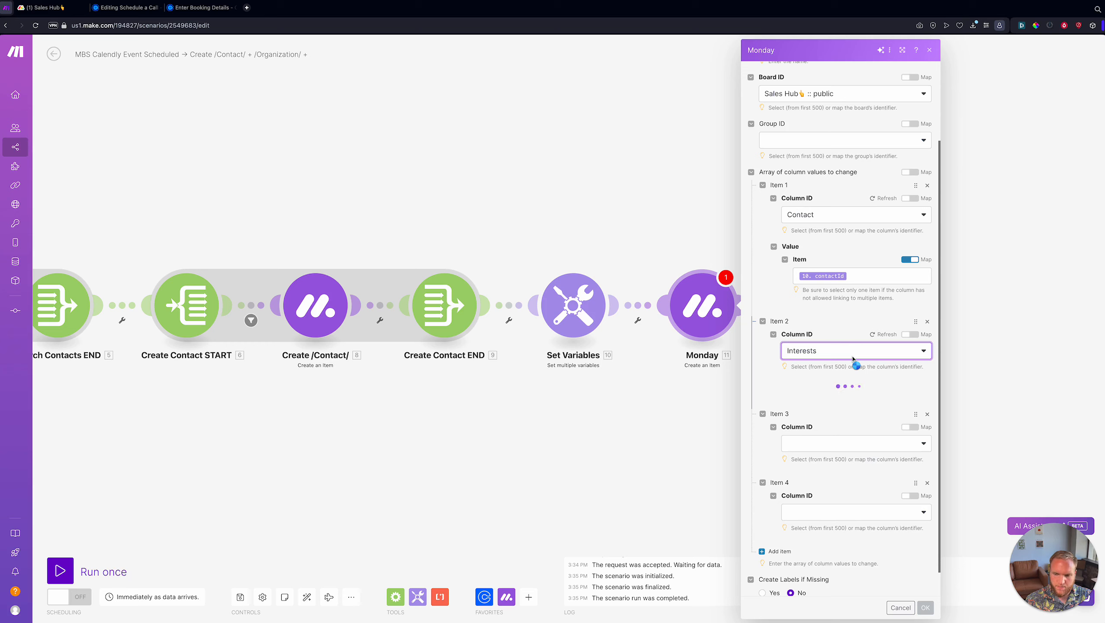
pyautogui.click(855, 411)
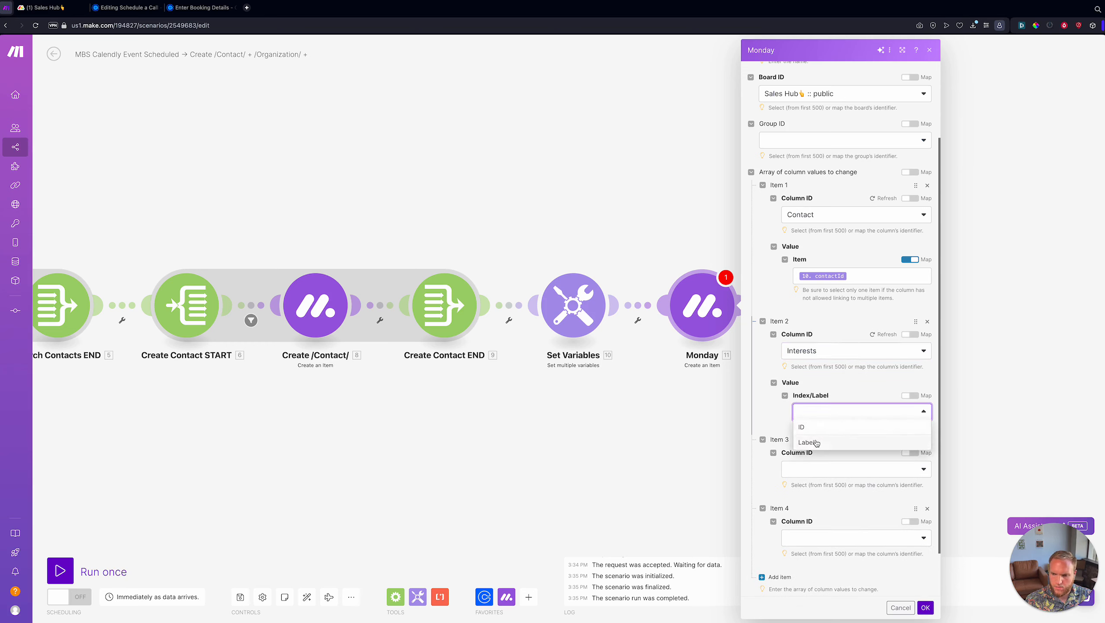
pyautogui.click(816, 443)
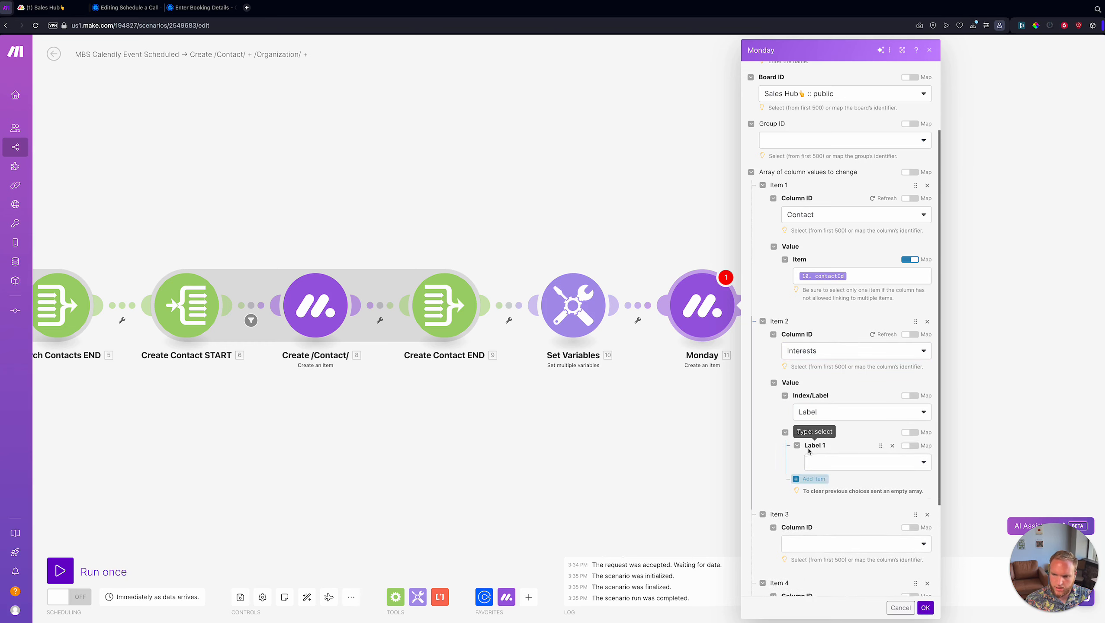
pyautogui.click(910, 445)
pyautogui.click(889, 462)
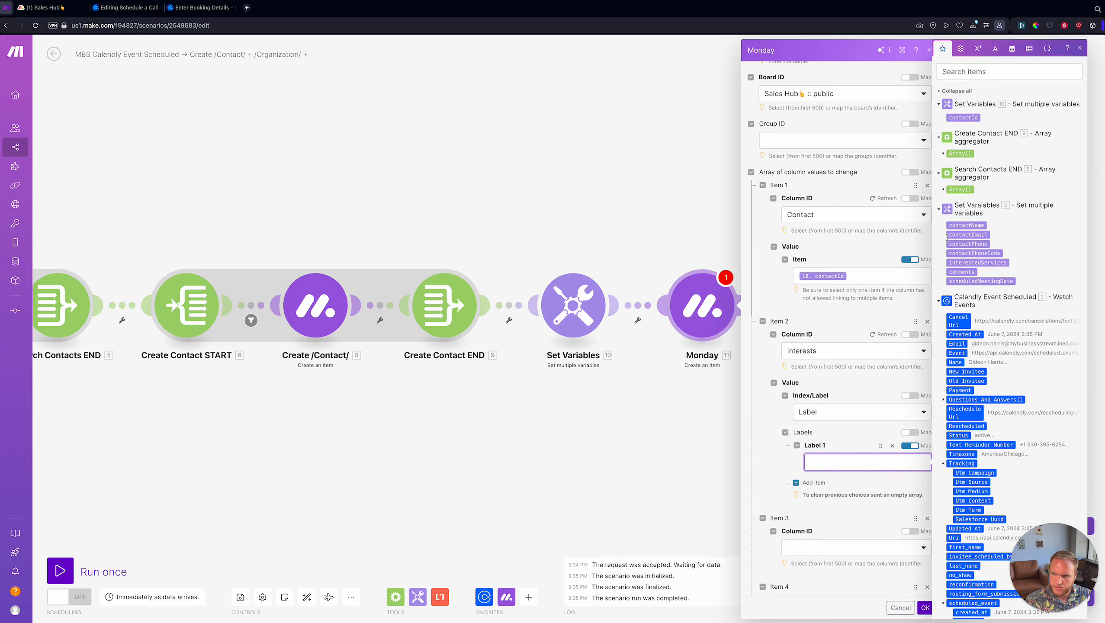
pyautogui.click(989, 261)
pyautogui.scroll(-3, 869, 432)
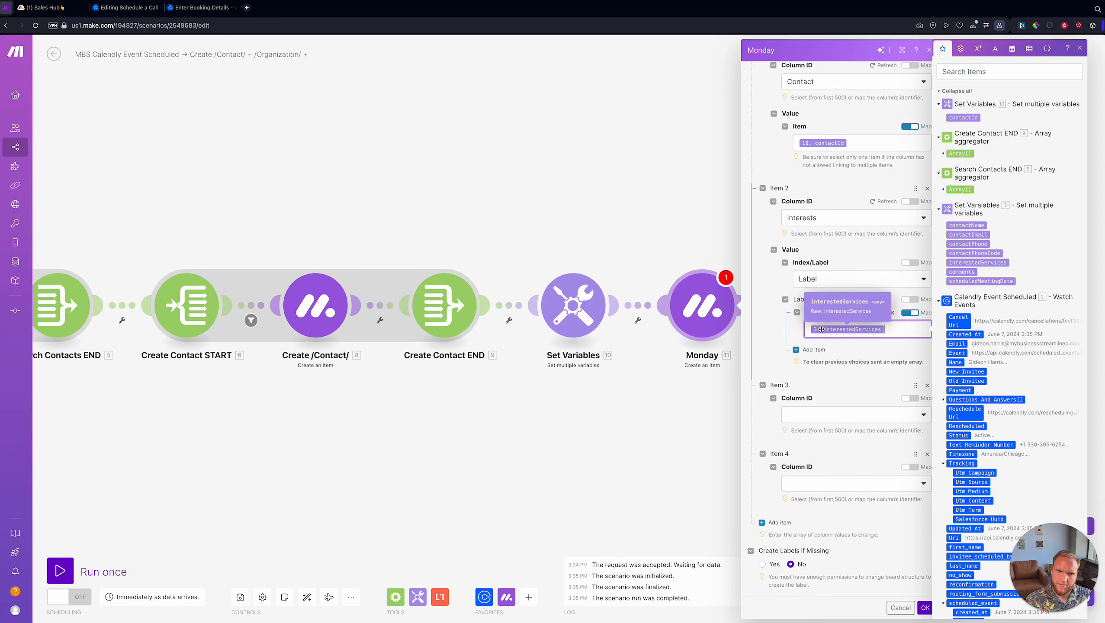
pyautogui.click(53, 7)
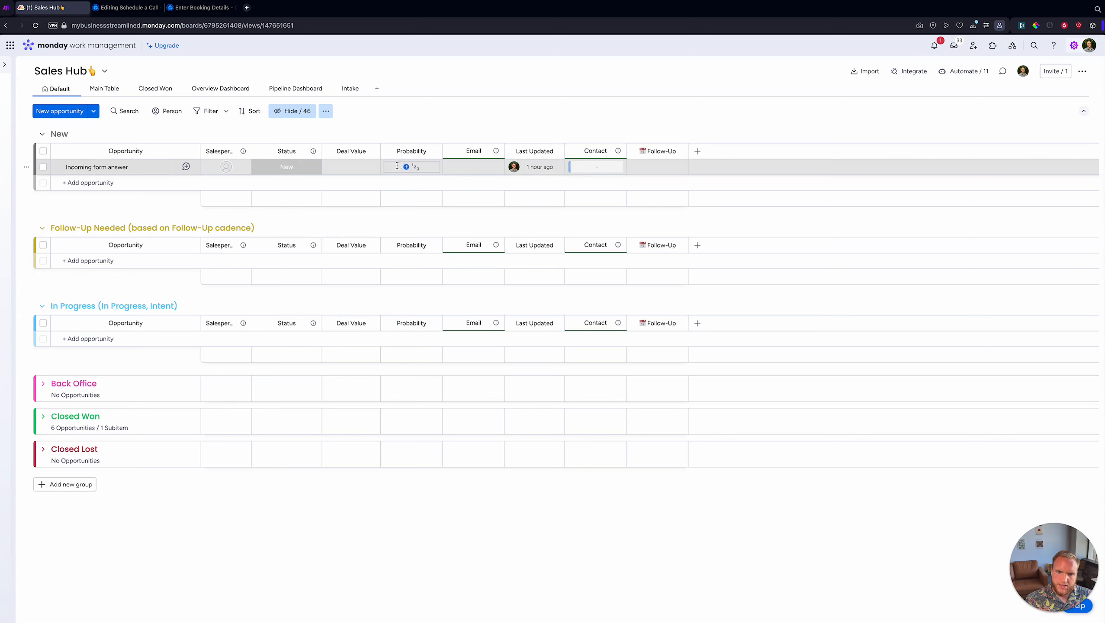
# - Show the Interests column in the Sales Hub default view and review its labels
pyautogui.click(297, 113)
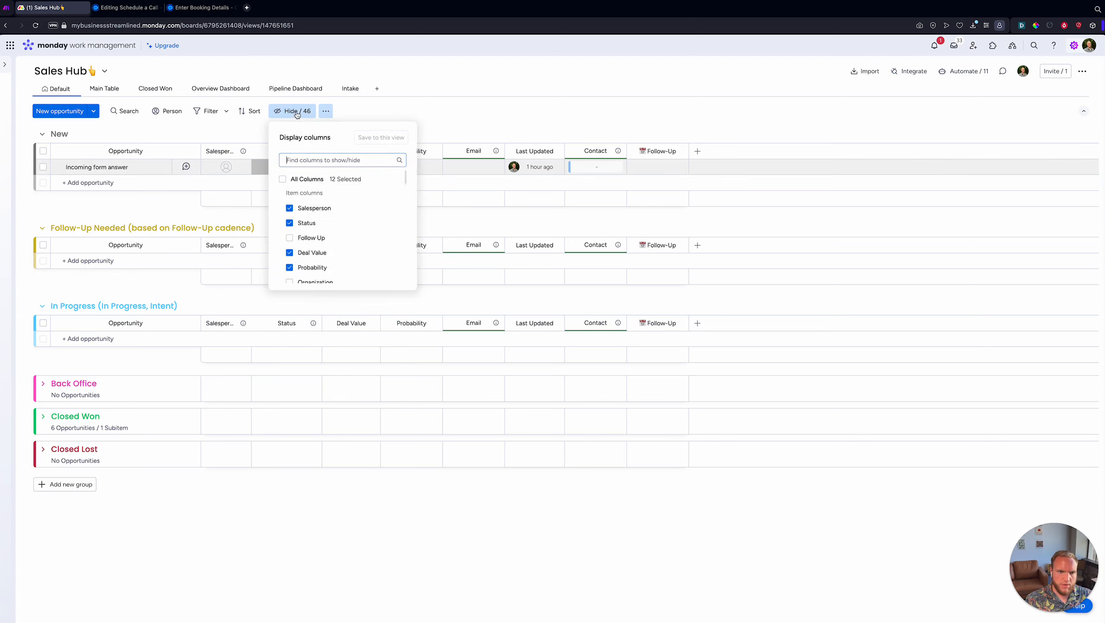
pyautogui.write('in')
pyautogui.click(290, 195)
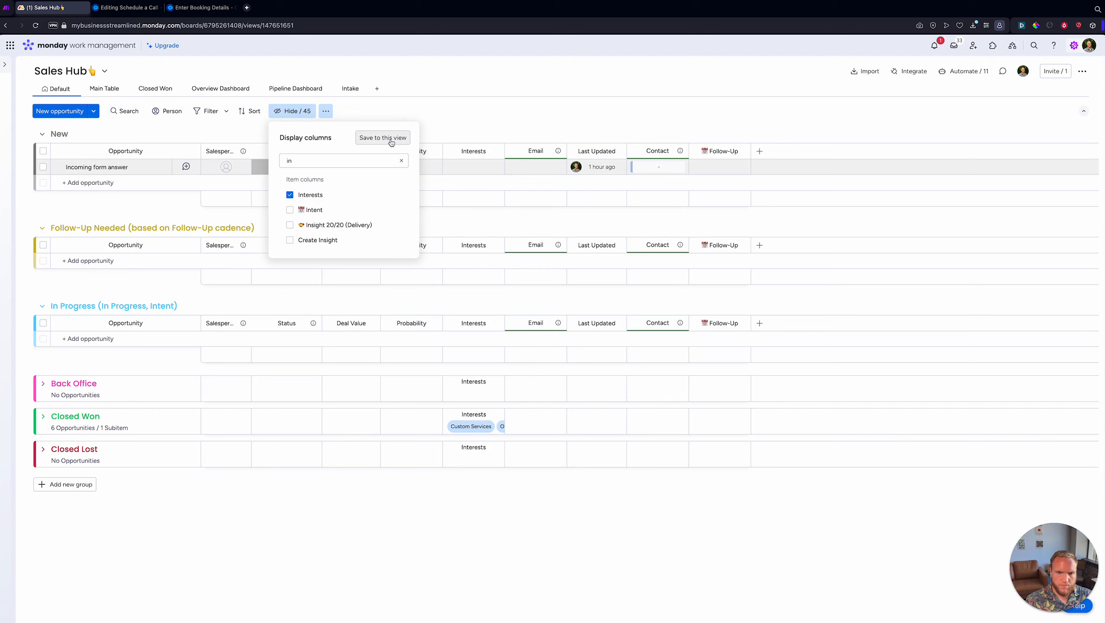
pyautogui.click(383, 138)
pyautogui.click(478, 165)
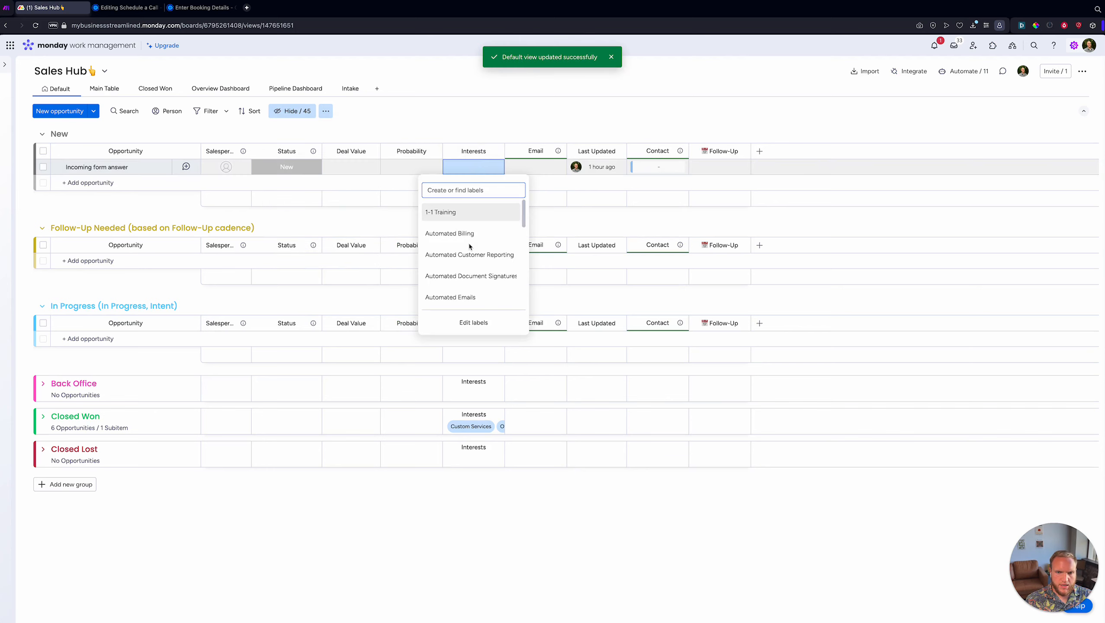
pyautogui.scroll(-10, 469, 244)
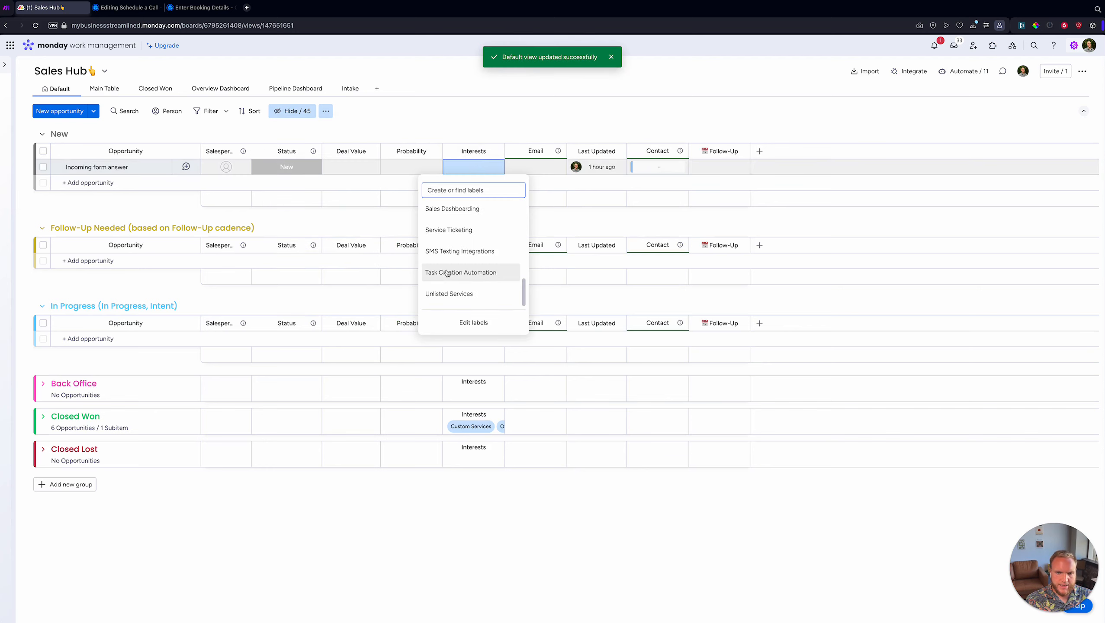
# - Browse the 'What are you primarily interested in?' options on the Calendly booking form
pyautogui.click(202, 8)
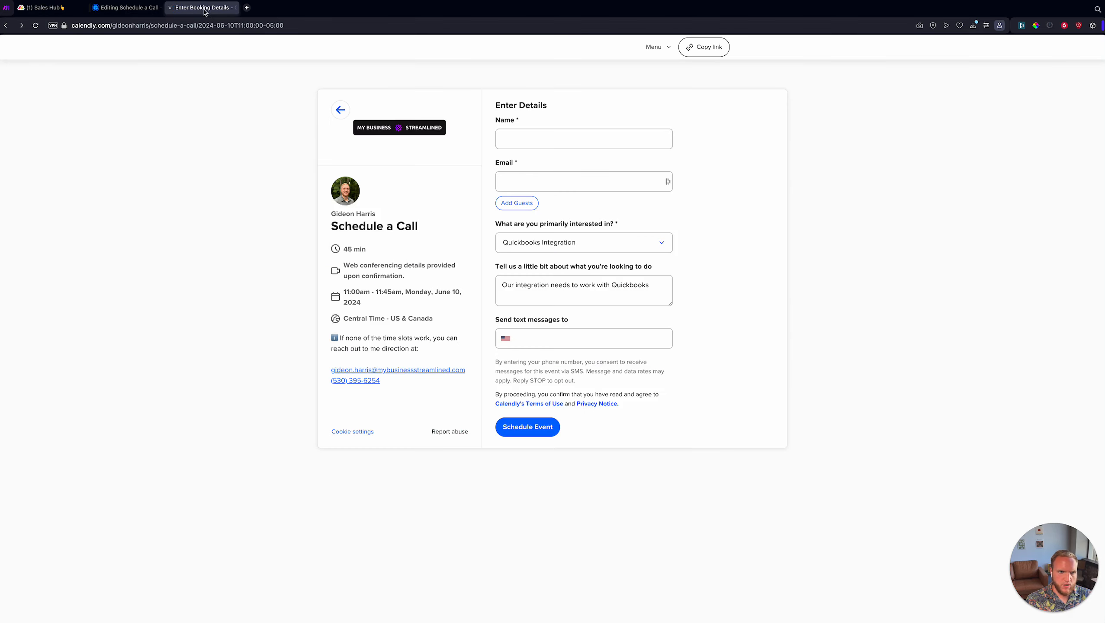
pyautogui.click(569, 243)
pyautogui.scroll(-5, 562, 323)
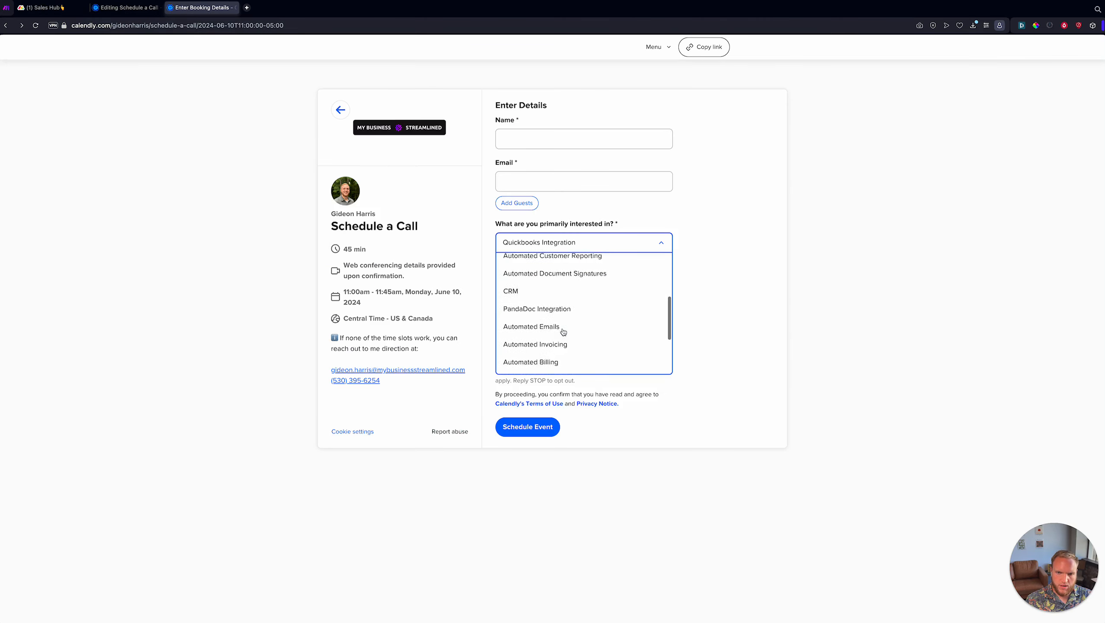
pyautogui.scroll(8, 560, 309)
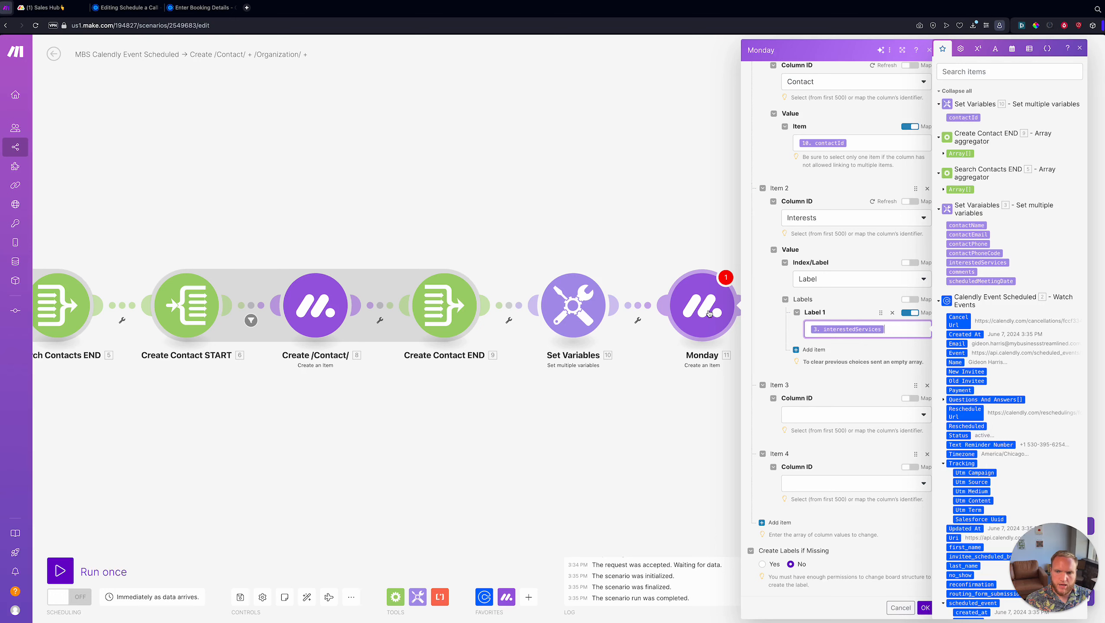
# - Set Create Labels if Missing to Yes in the Monday module
pyautogui.click(836, 360)
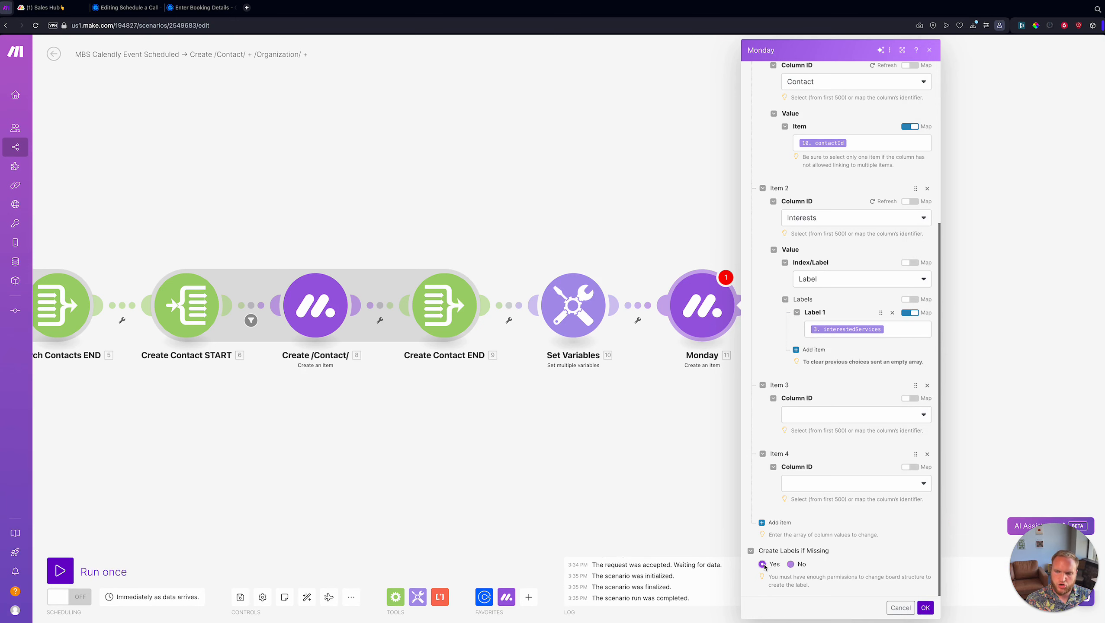
pyautogui.click(854, 329)
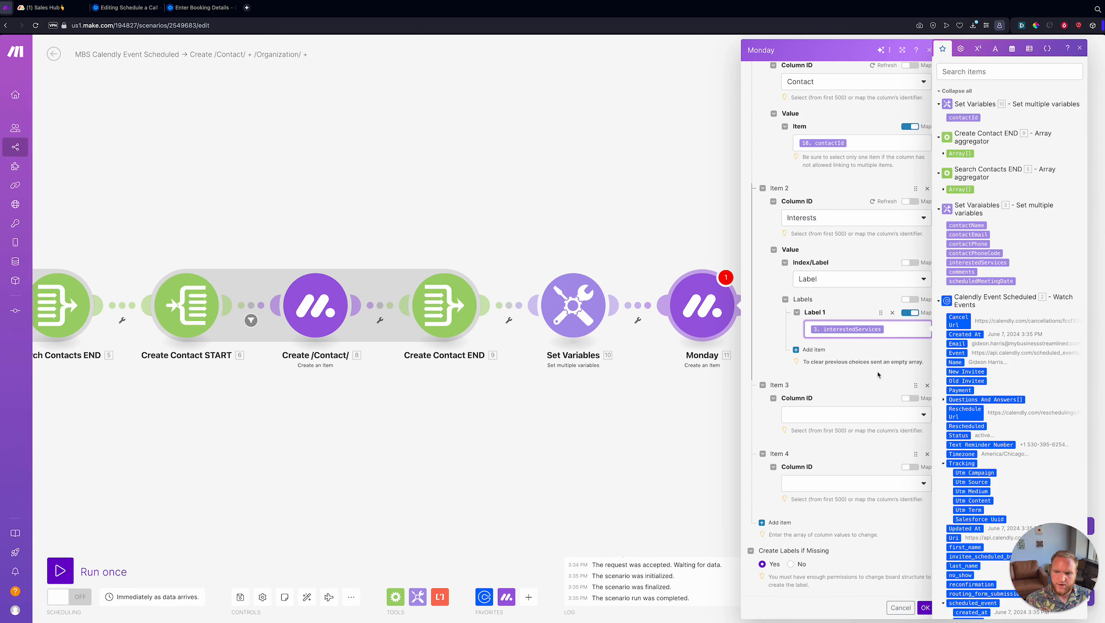
pyautogui.scroll(5, 835, 261)
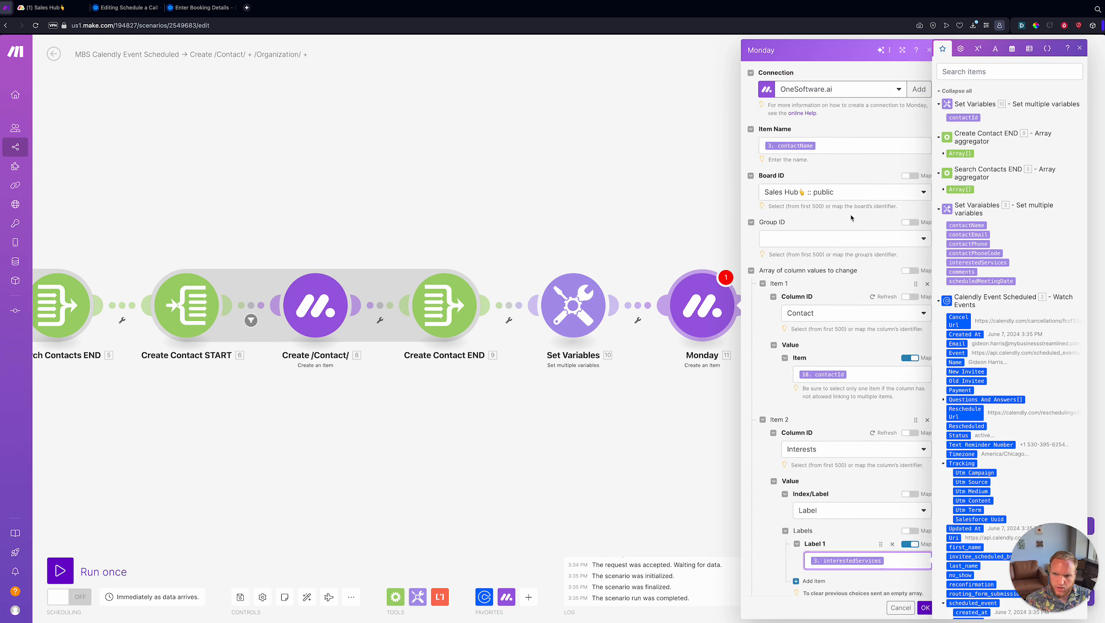
pyautogui.scroll(-4, 814, 310)
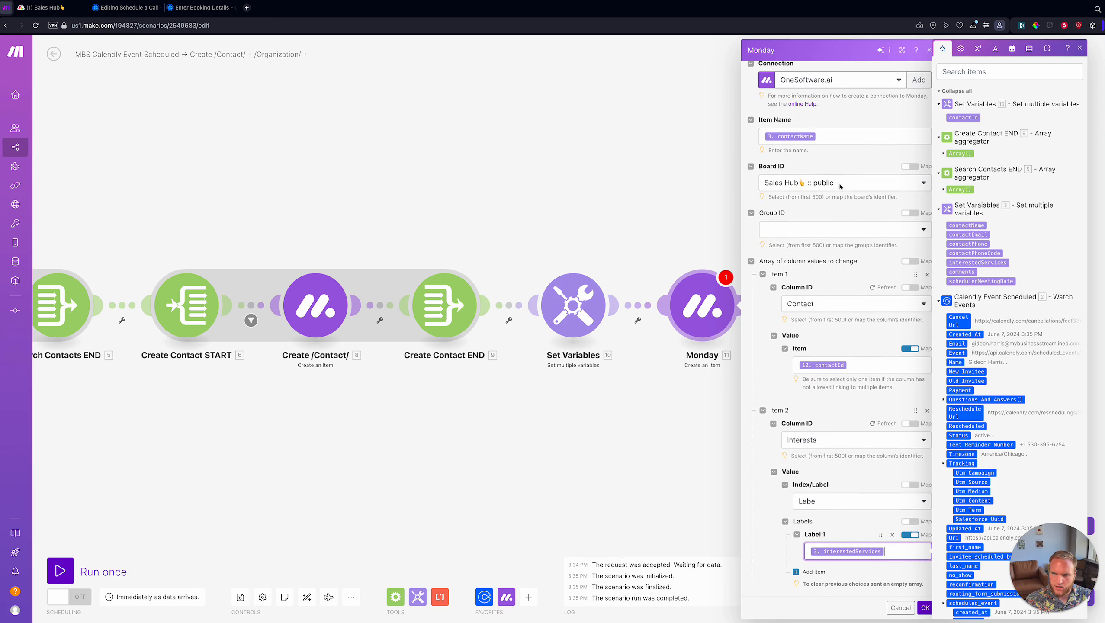
pyautogui.scroll(-2, 820, 349)
# - Set Item 3's column to Lead Notes, mapped to the booking comments (3. comments)
pyautogui.click(826, 415)
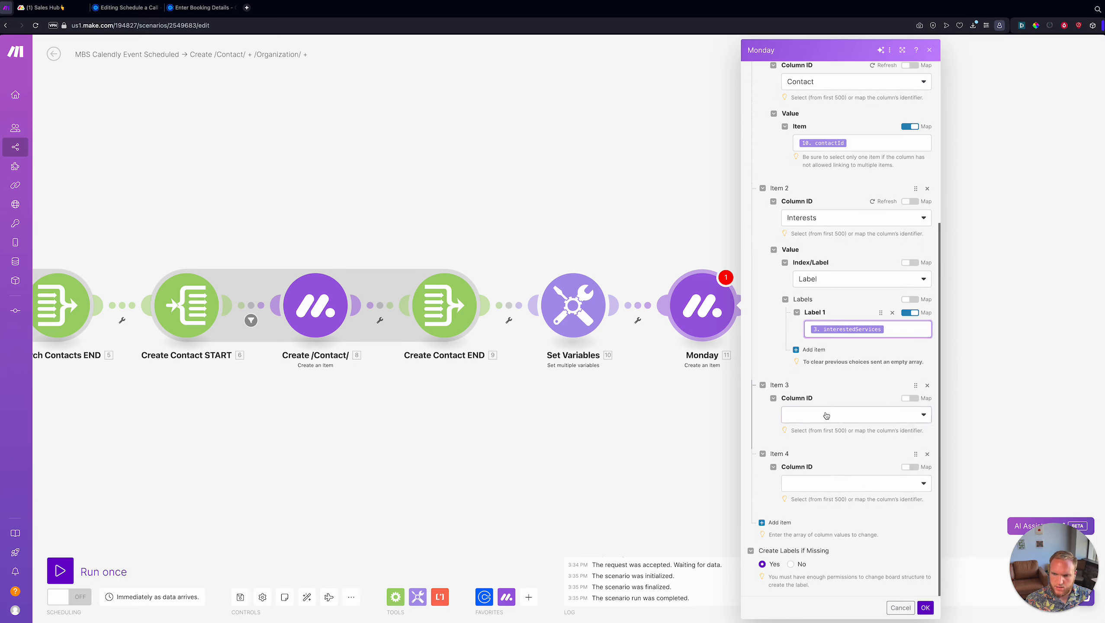
pyautogui.scroll(-3, 814, 539)
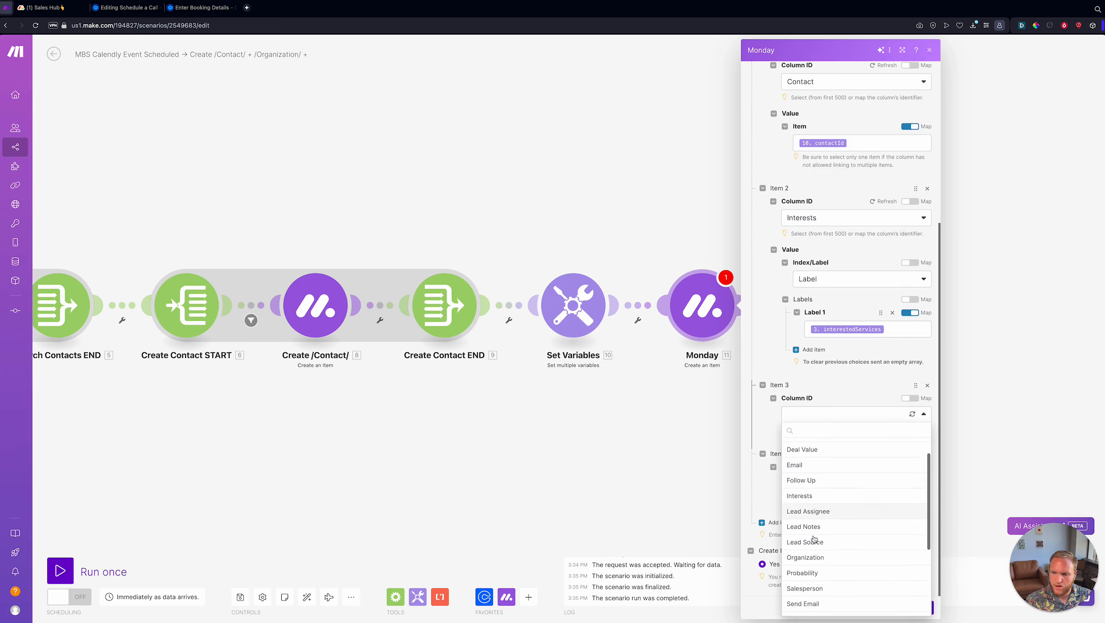
pyautogui.scroll(2, 840, 501)
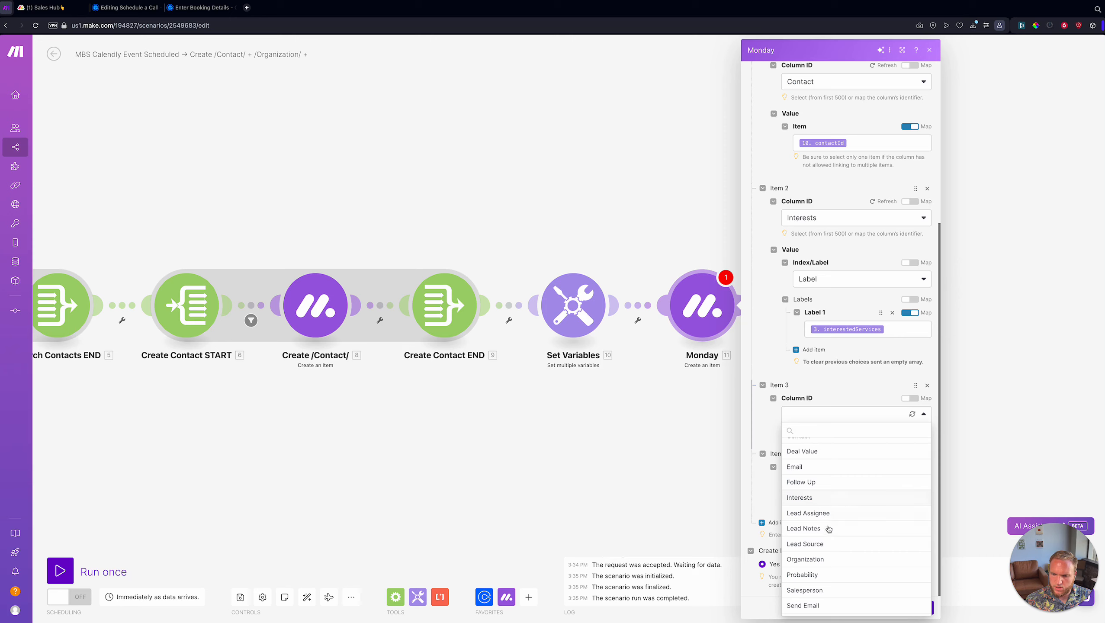
pyautogui.scroll(-1, 839, 520)
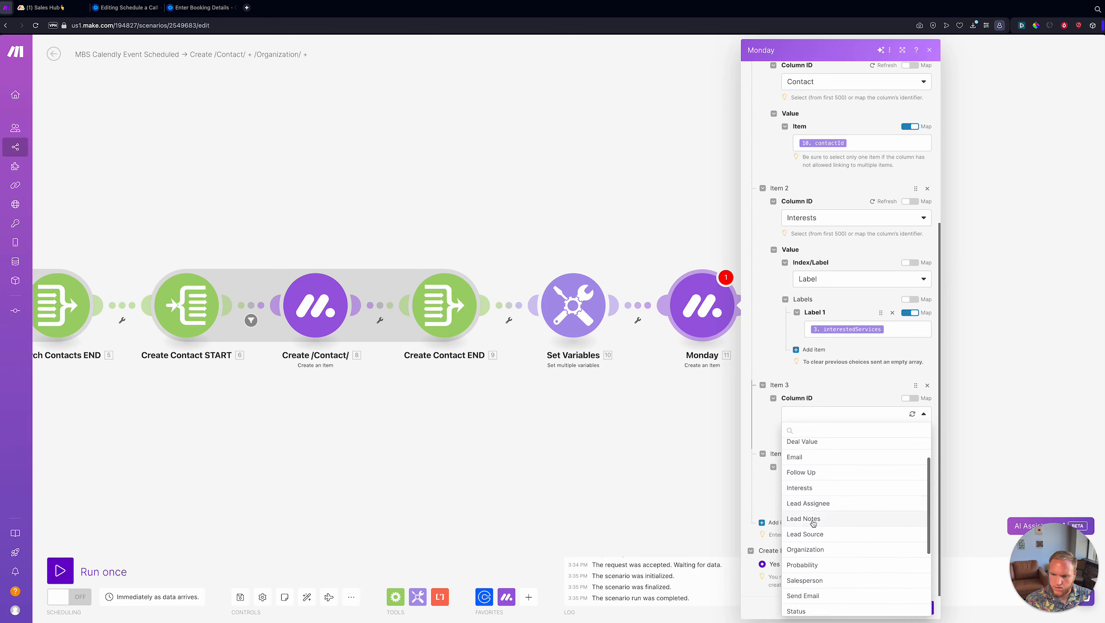
pyautogui.click(813, 523)
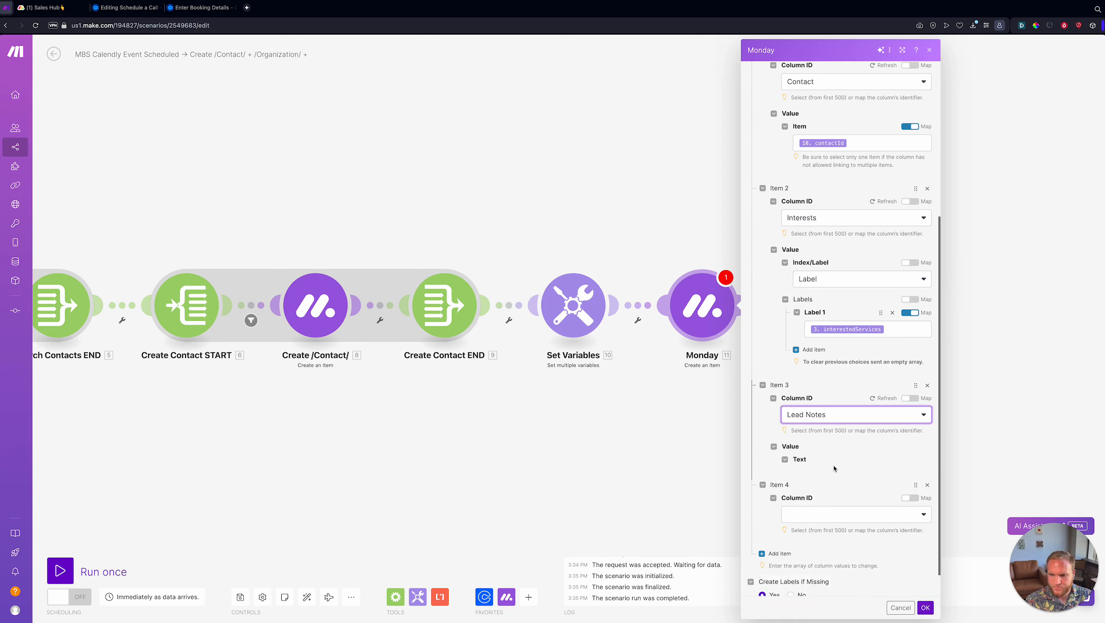
pyautogui.click(833, 471)
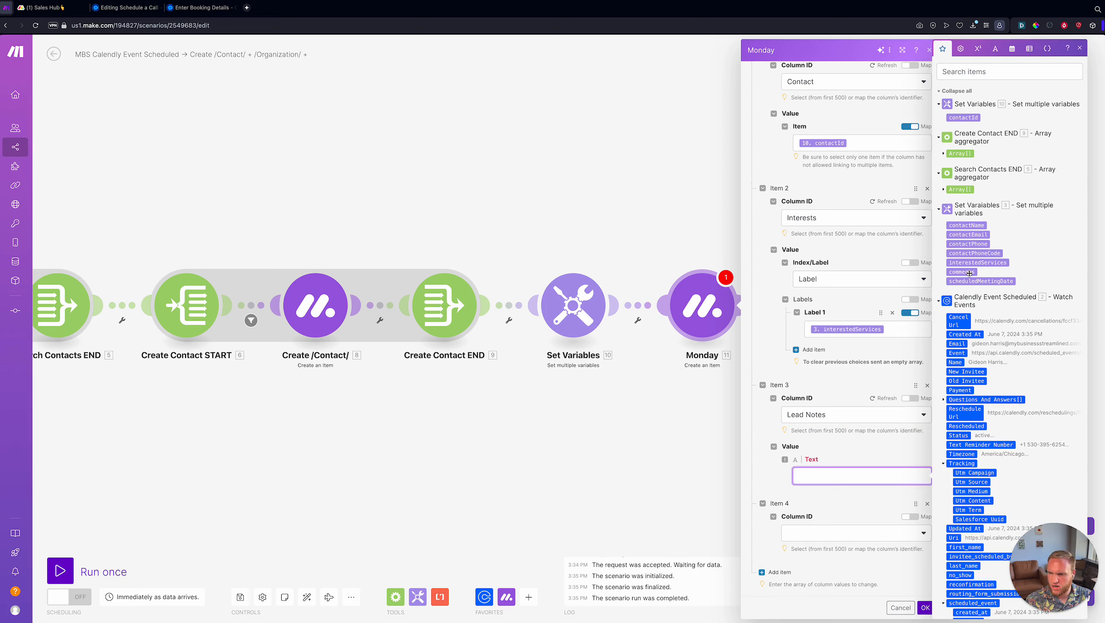
pyautogui.click(961, 271)
# - Delete the empty Item 4 and confirm the Monday module settings with OK
pyautogui.scroll(-1, 872, 452)
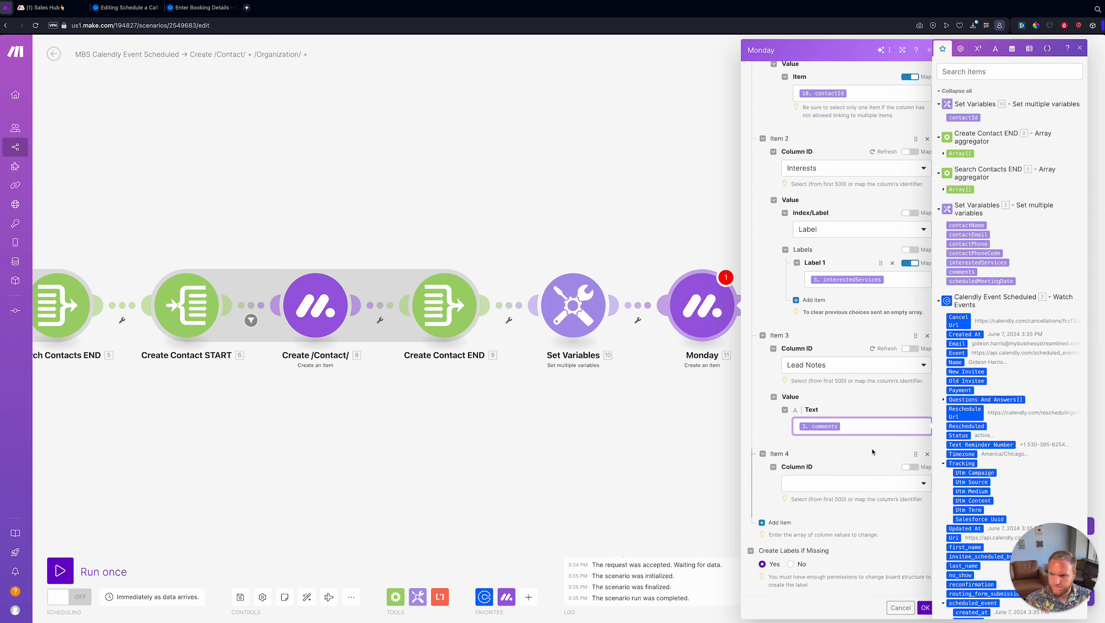
pyautogui.click(872, 451)
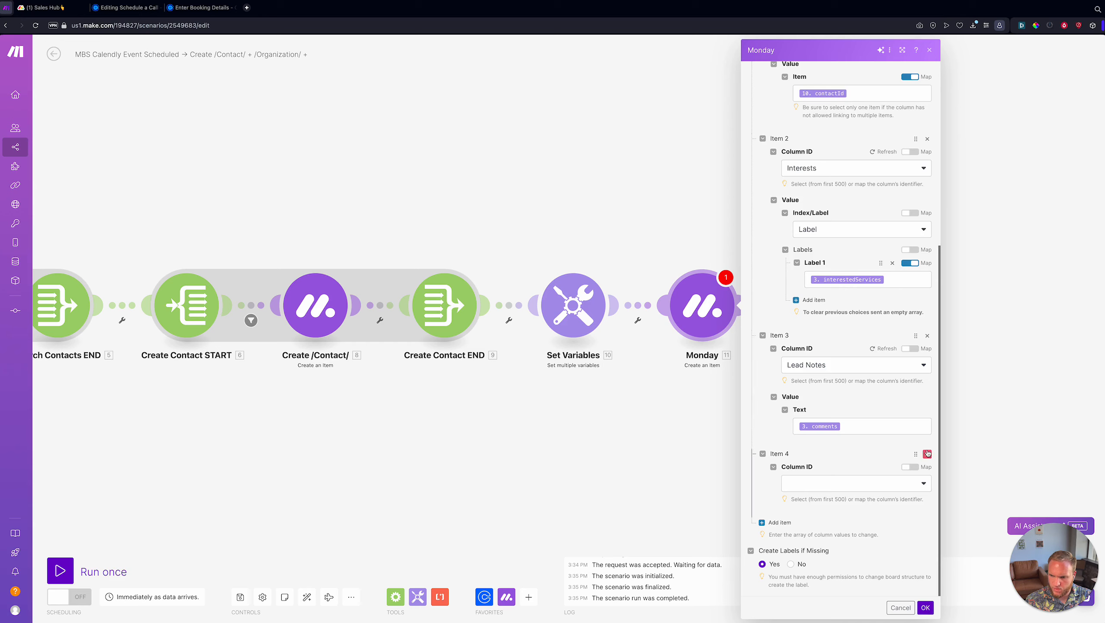
pyautogui.click(927, 454)
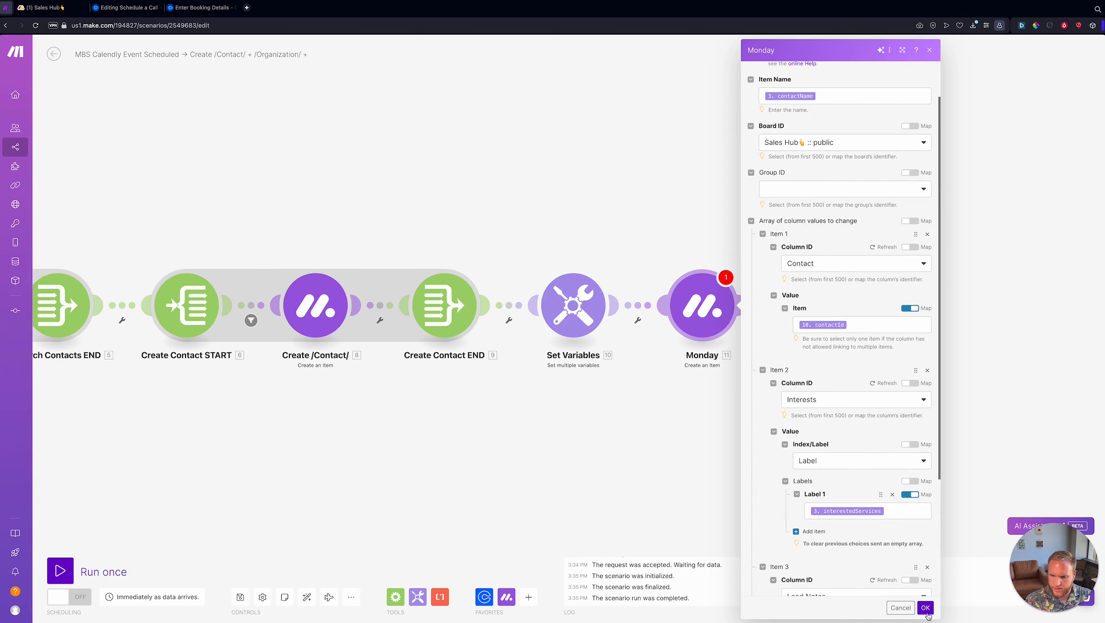
pyautogui.click(924, 607)
pyautogui.rightClick(697, 298)
pyautogui.click(724, 347)
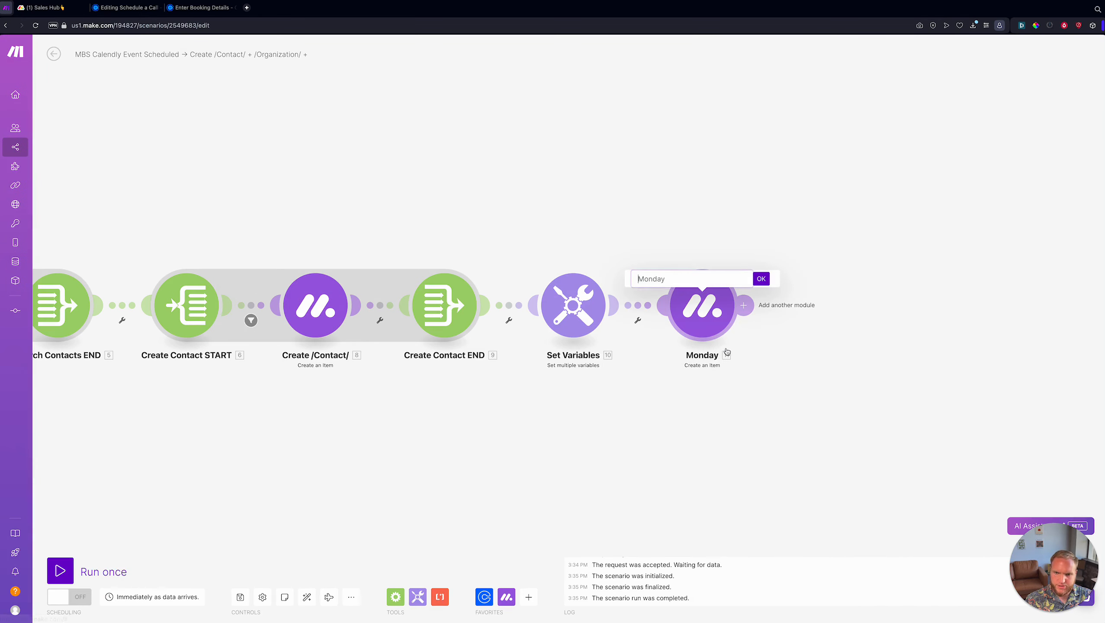
# - Rename the Monday module to 'Create /Sales Hub/'
pyautogui.write('Creat')
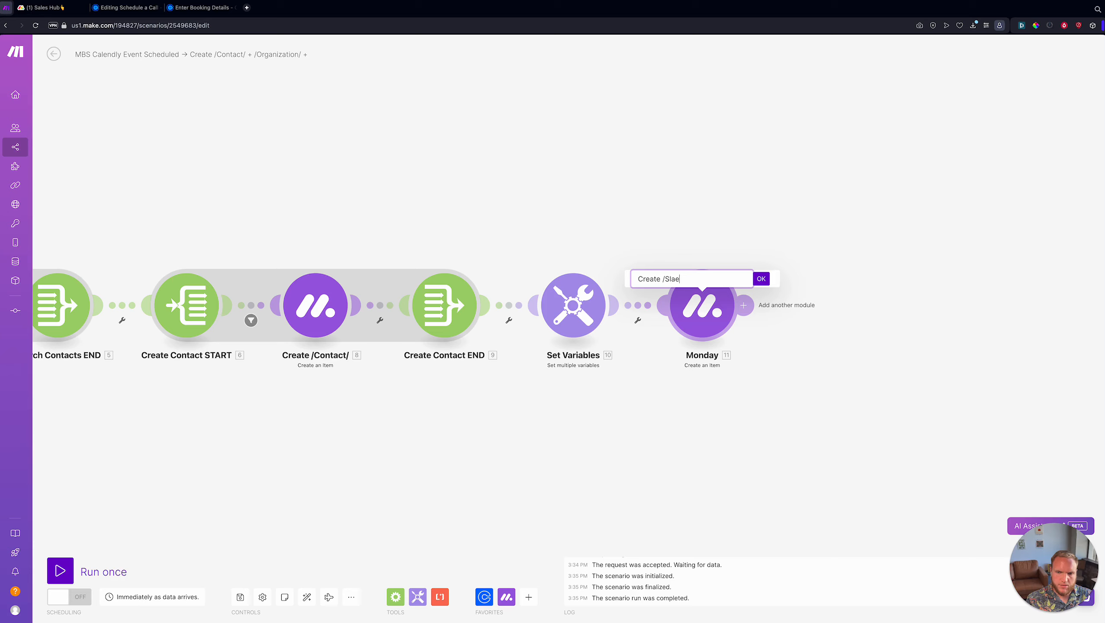
pyautogui.write('e /Sales Hub/')
pyautogui.press('Return')
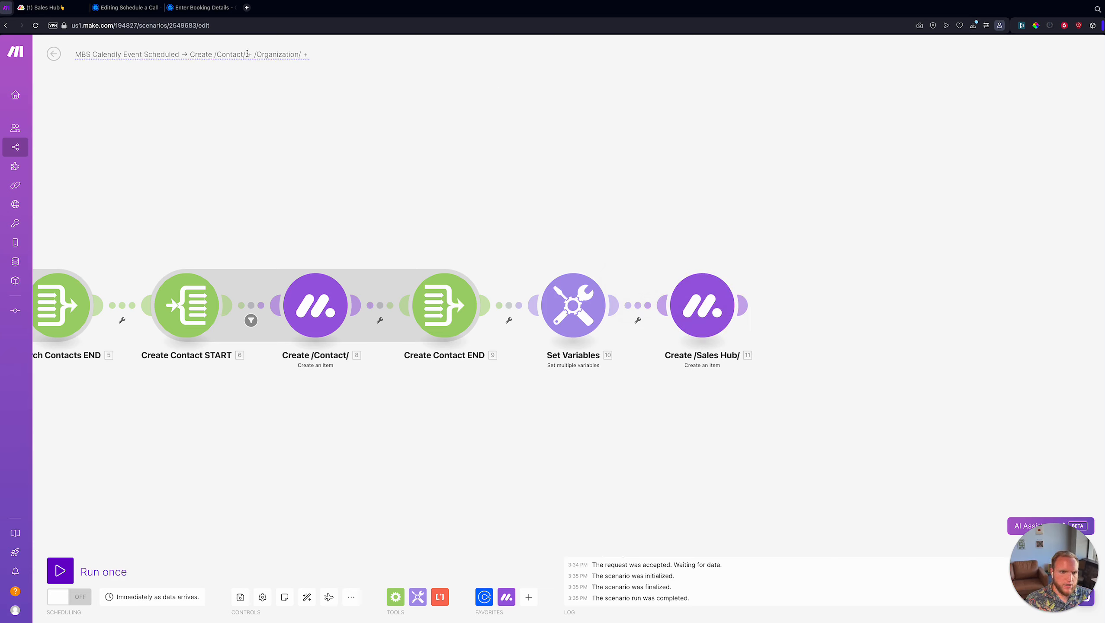
# - Replace '/Organization/' with '/Sales Hub/' in the scenario title and save the scenario
pyautogui.moveTo(246, 54); pyautogui.dragTo(319, 57)
pyautogui.press('BackSpace')
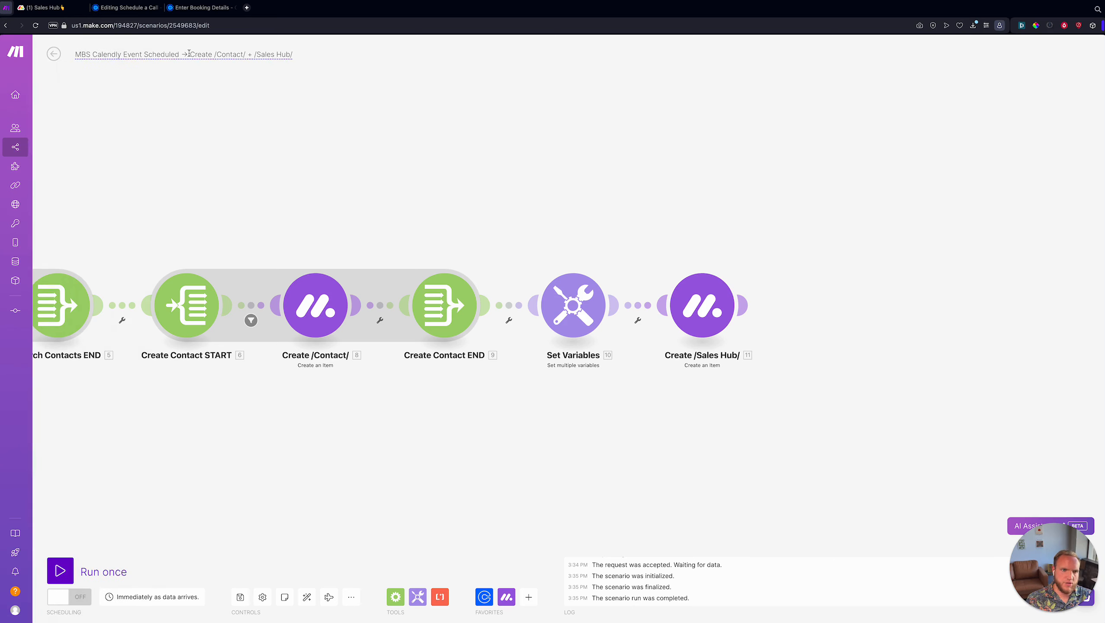
pyautogui.moveTo(204, 53); pyautogui.dragTo(294, 55)
pyautogui.click(294, 55)
pyautogui.click(257, 54)
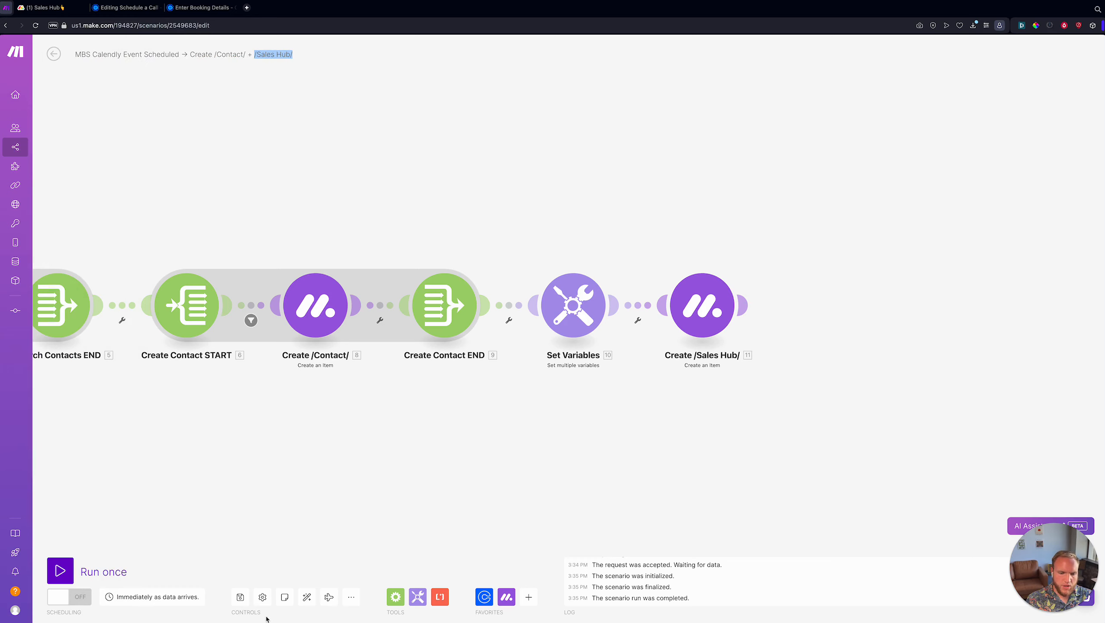
pyautogui.click(240, 596)
pyautogui.scroll(-3, 567, 443)
pyautogui.moveTo(567, 443); pyautogui.dragTo(503, 392)
# - Open the Incoming form answer item on the monday.com Sales Hub board
pyautogui.scroll(3, 583, 332)
pyautogui.hotkey('ctrl', 'Tab')
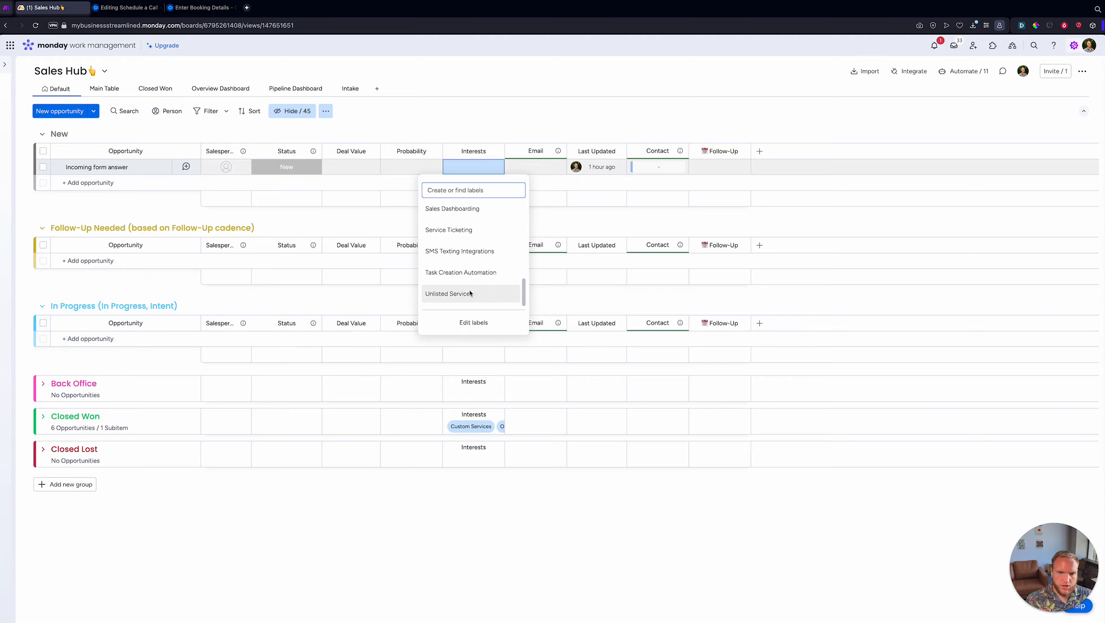
pyautogui.hotkey('ctrl', 'shift', 'Tab')
pyautogui.moveTo(665, 241); pyautogui.dragTo(852, 264)
pyautogui.scroll(-2, 852, 235)
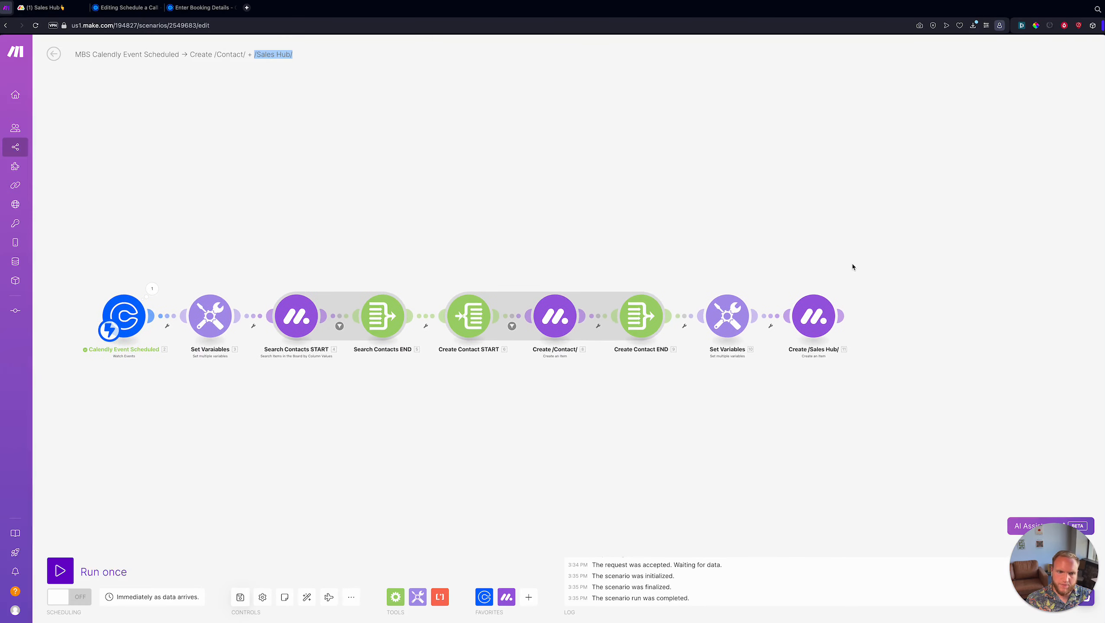
pyautogui.hotkey('ctrl', 'Tab')
pyautogui.click(186, 167)
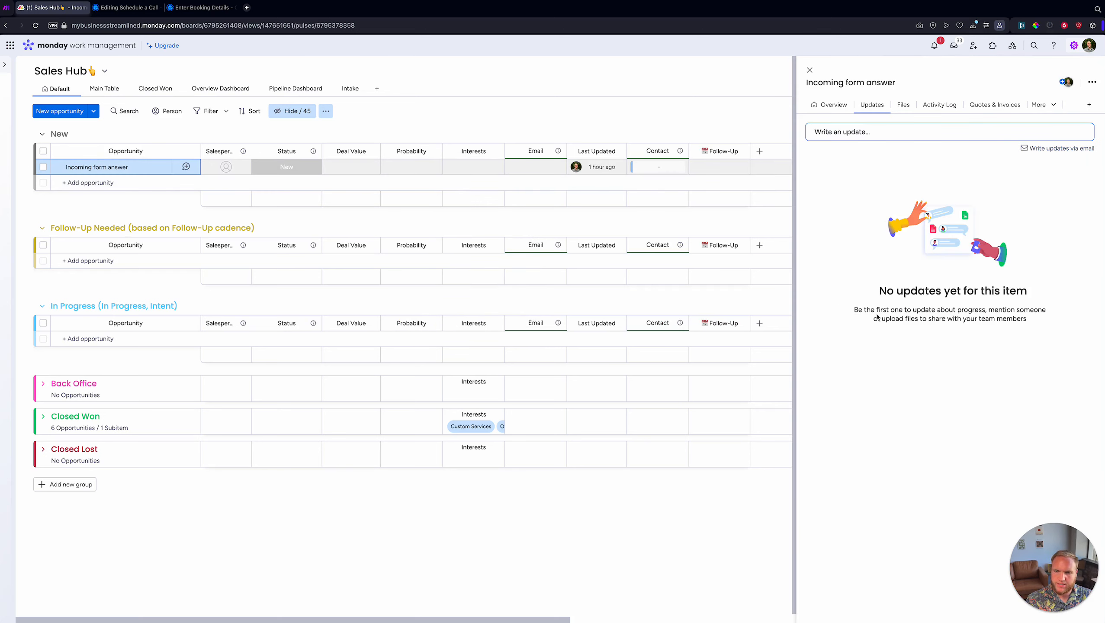
# - Add and then discard an empty module after Create /Sales Hub/, comparing against the board
pyautogui.hotkey('ctrl', 'shift', 'Tab')
pyautogui.moveTo(628, 224); pyautogui.dragTo(586, 200)
pyautogui.scroll(5, 653, 235)
pyautogui.click(584, 317)
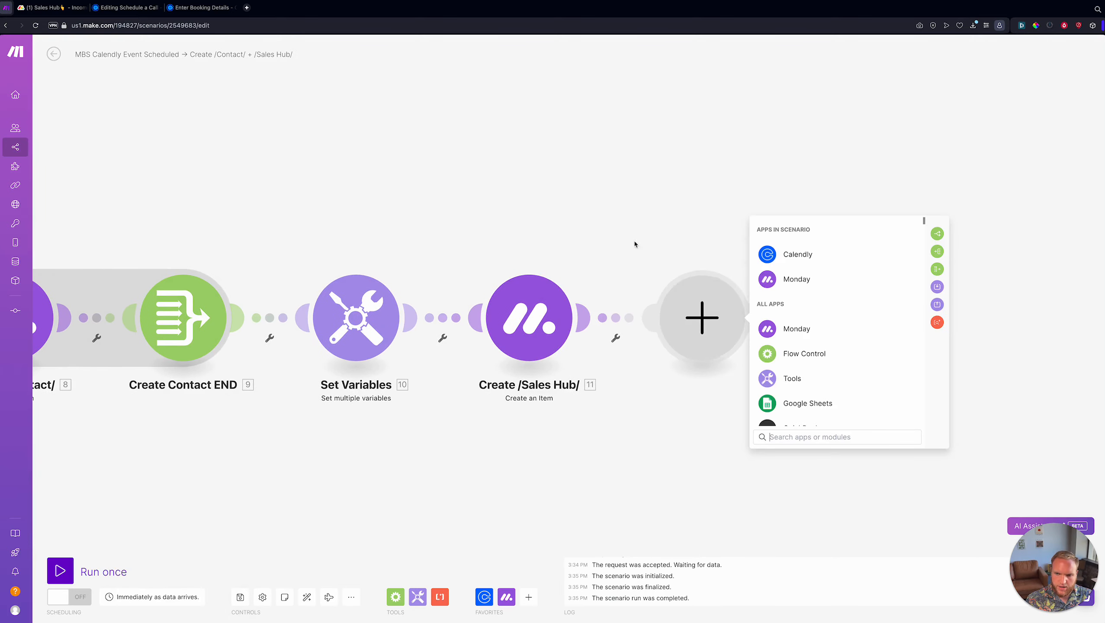
pyautogui.click(652, 175)
pyautogui.scroll(-3, 544, 348)
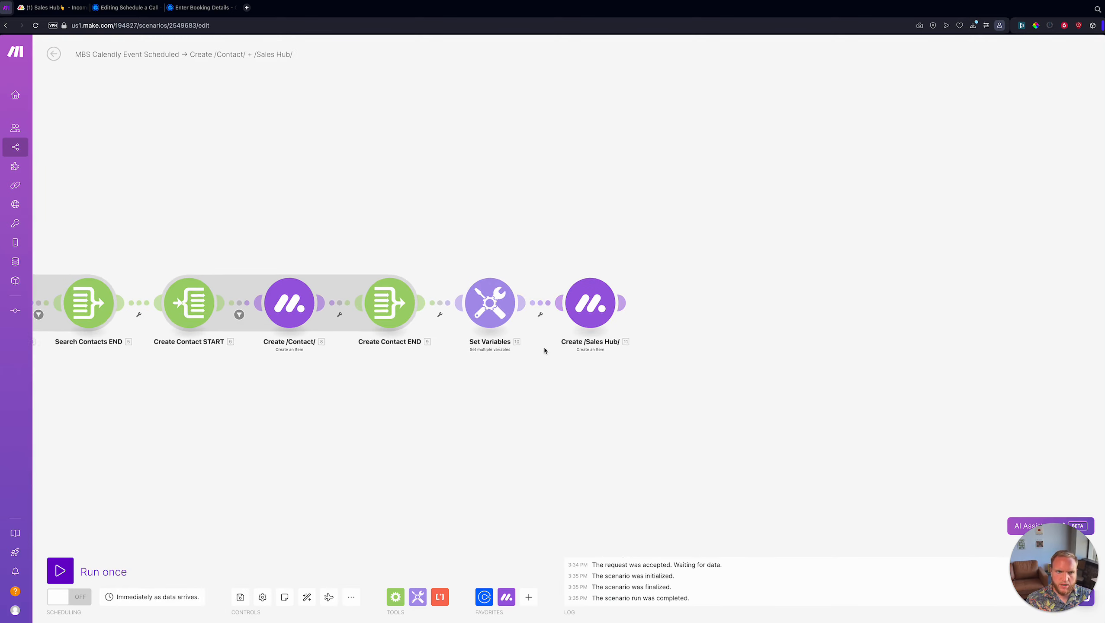
pyautogui.hotkey('ctrl', 'Tab')
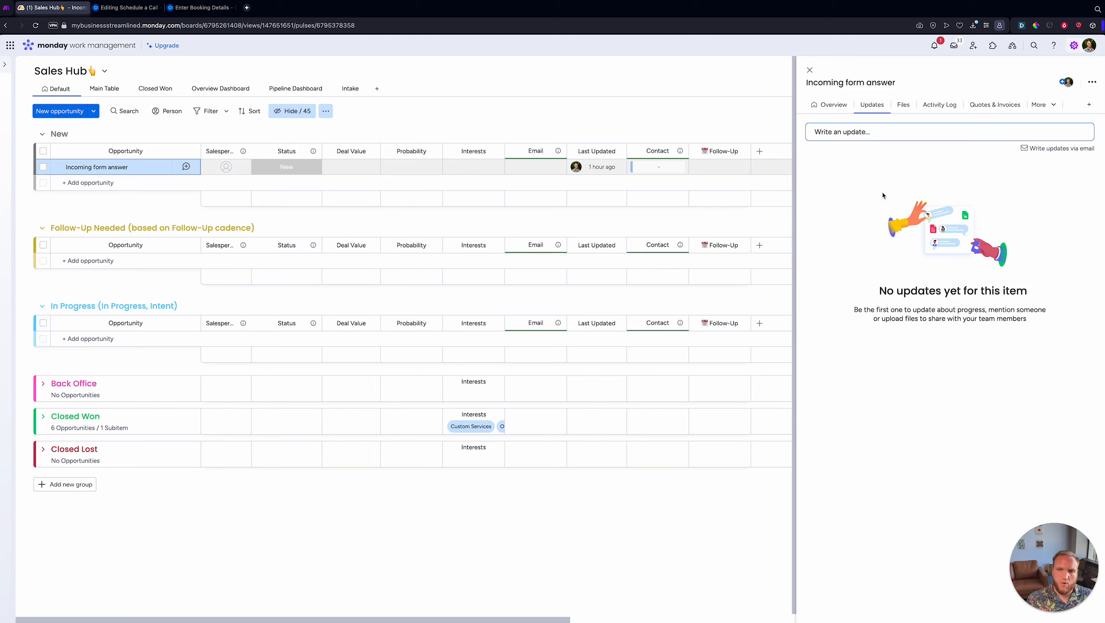
pyautogui.hotkey('ctrl', 'shift', 'Tab')
pyautogui.hotkey('ctrl', 'Tab')
pyautogui.hotkey('ctrl', 'shift', 'Tab')
pyautogui.hscroll(-5, 812, 217)
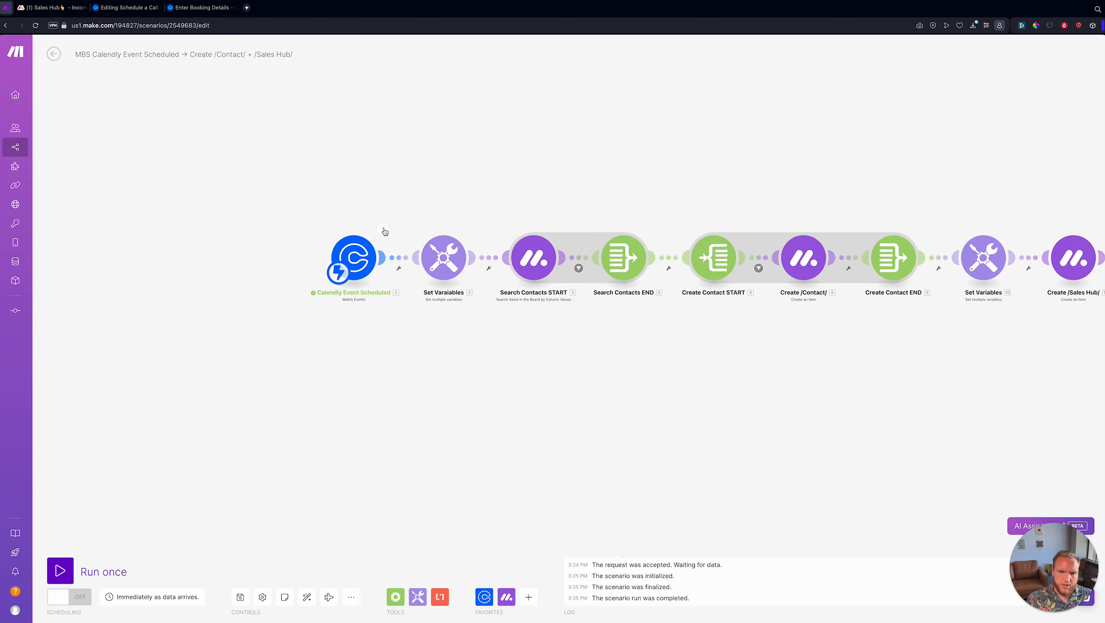
# - Open the Calendly trigger's output bundle and examine the Cancel Url value
pyautogui.click(383, 230)
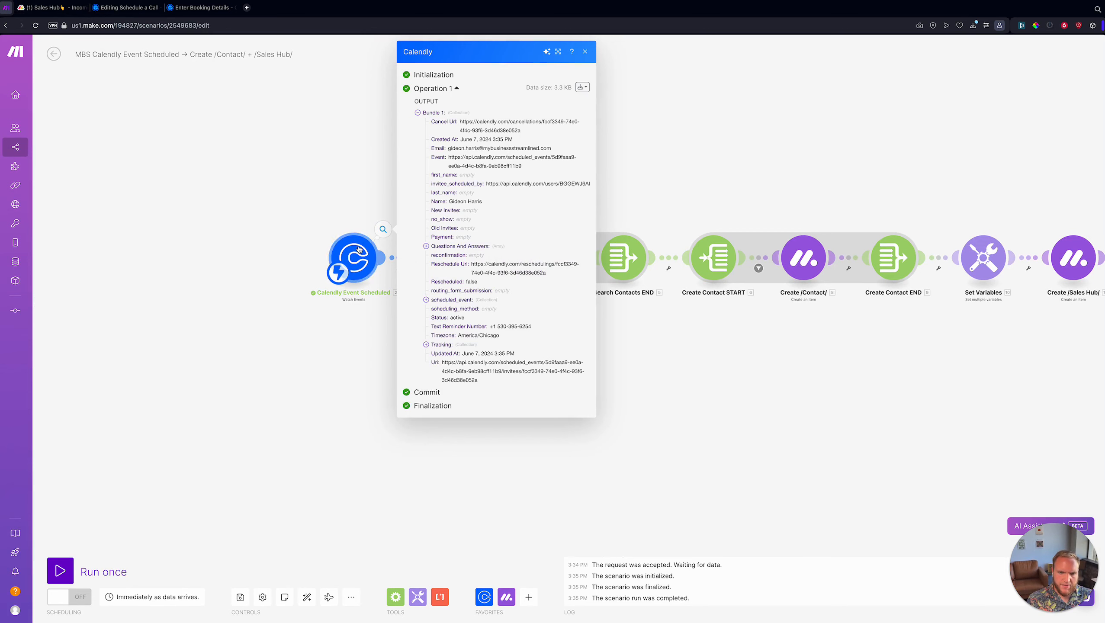
pyautogui.moveTo(461, 122); pyautogui.dragTo(567, 175)
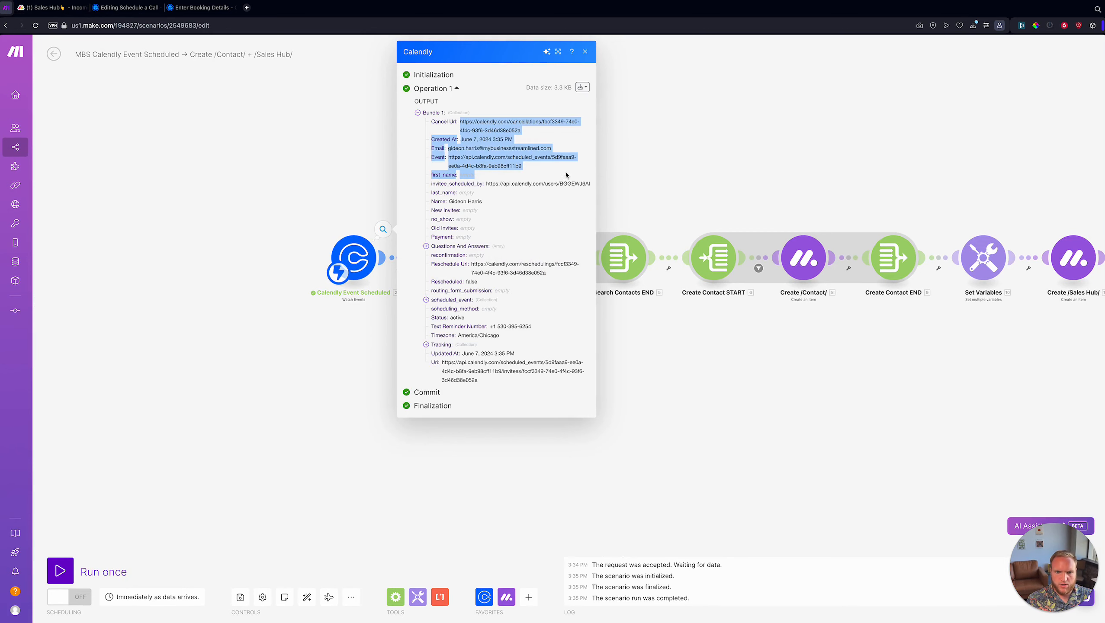
pyautogui.click(485, 122)
pyautogui.moveTo(460, 122); pyautogui.dragTo(516, 121)
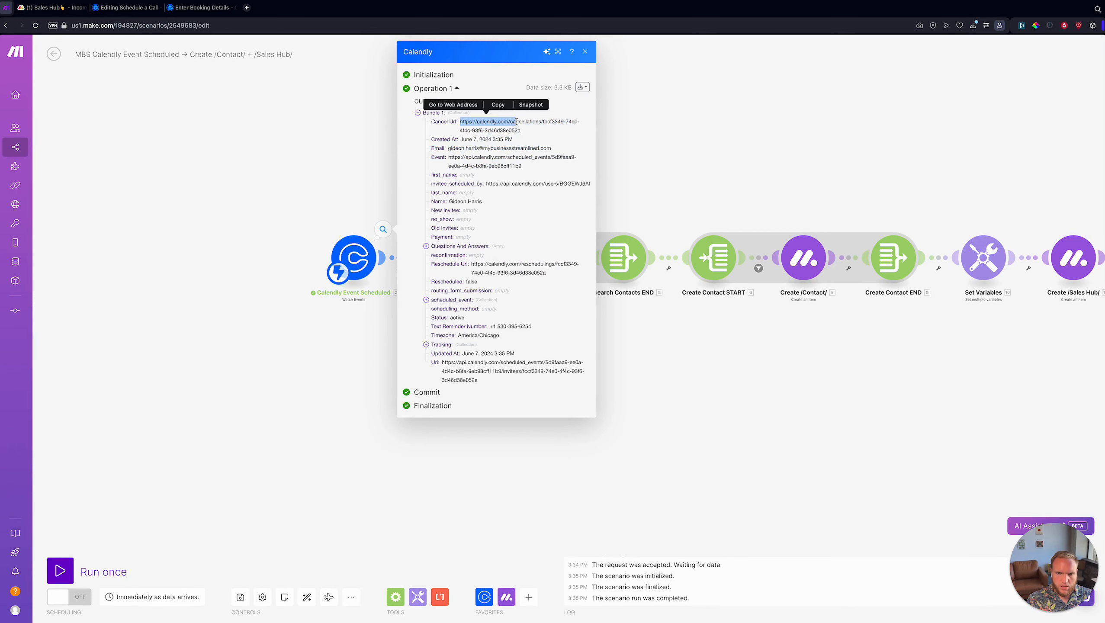
pyautogui.click(495, 170)
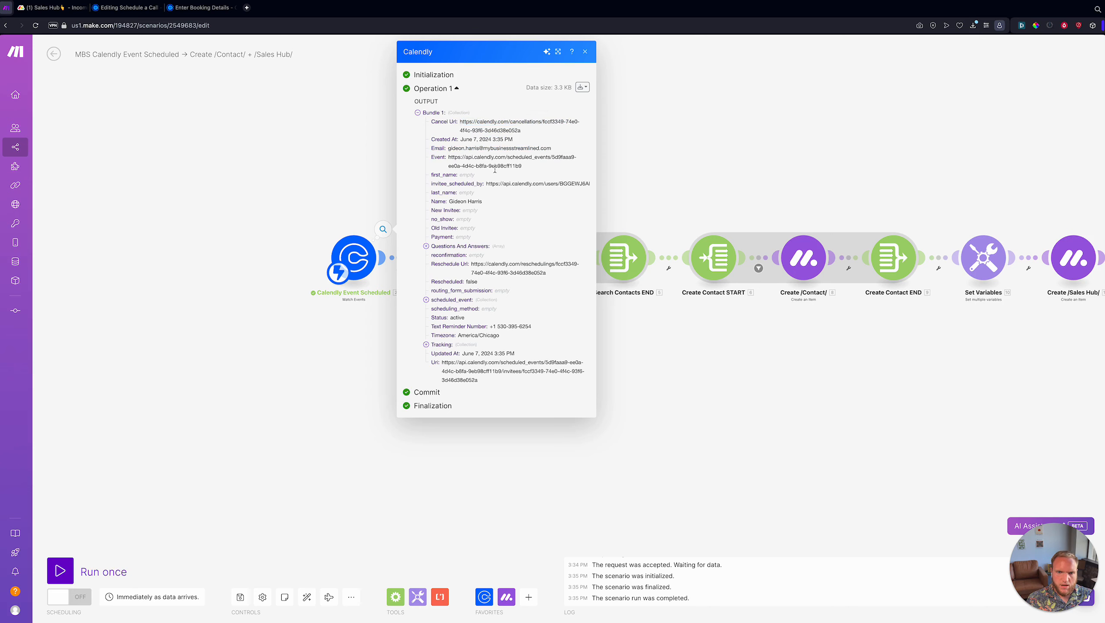
# - Expand scheduled_event, event_guests, event_memberships and location in the bundle
pyautogui.click(469, 301)
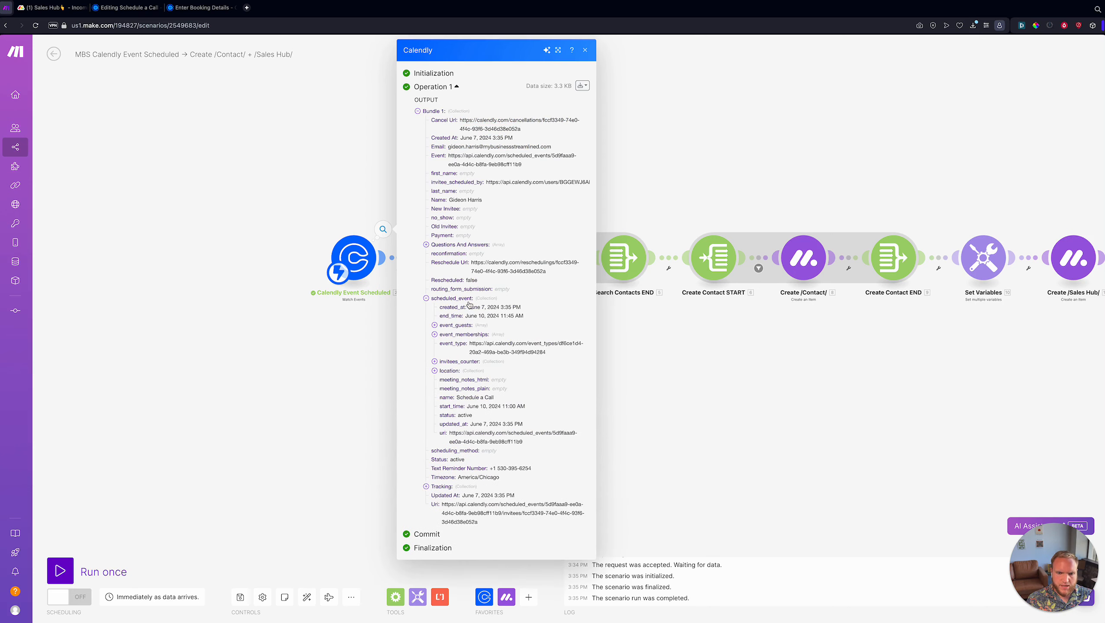
pyautogui.click(465, 327)
pyautogui.click(464, 344)
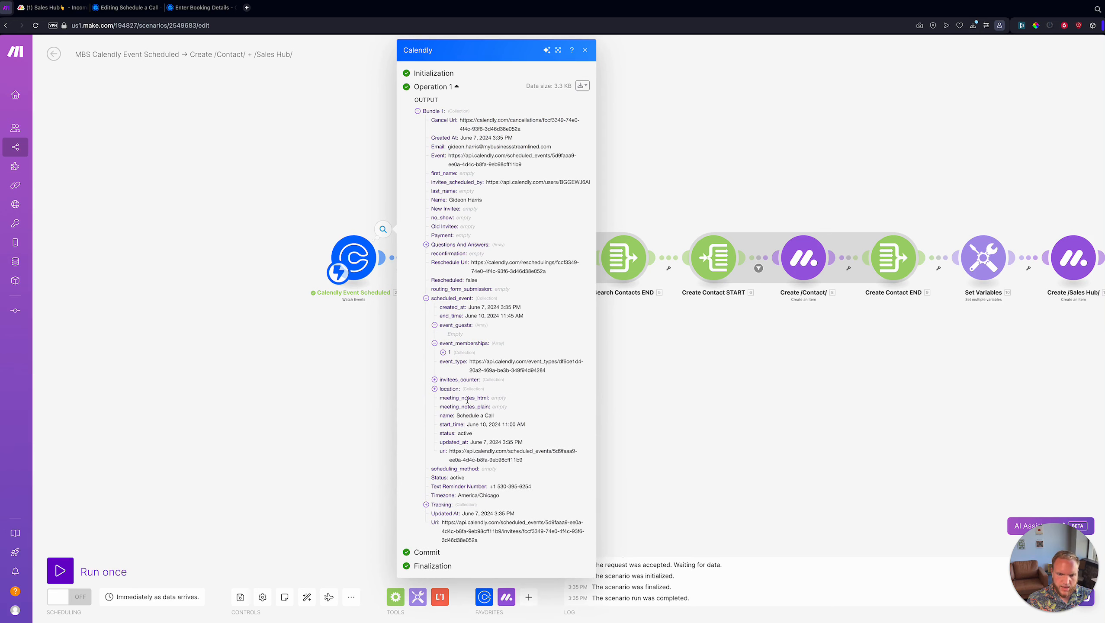
pyautogui.click(457, 390)
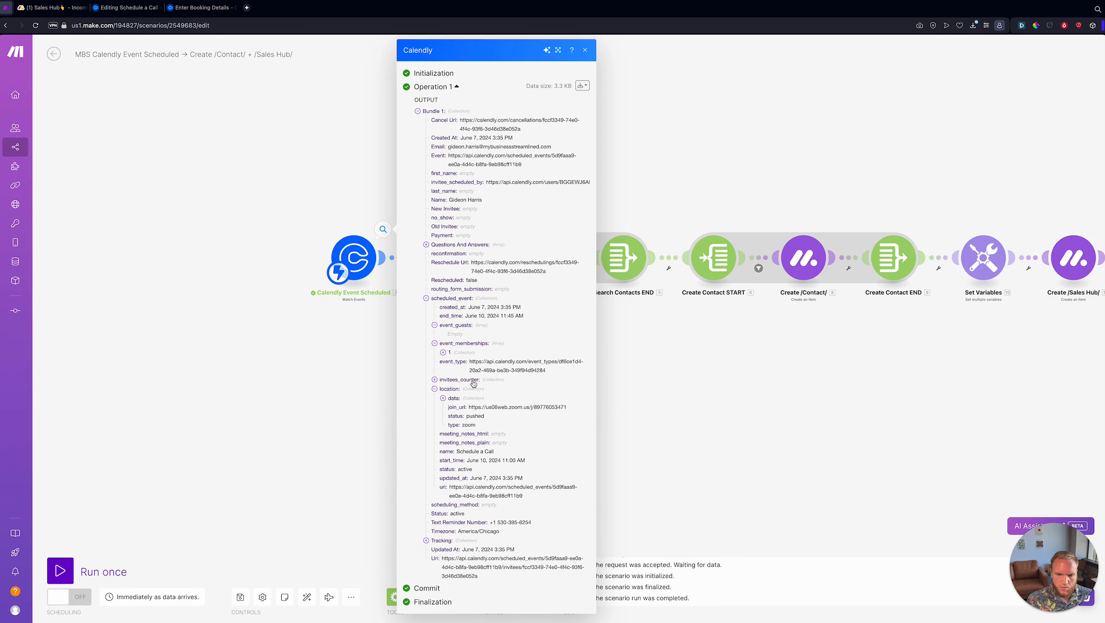
pyautogui.click(382, 436)
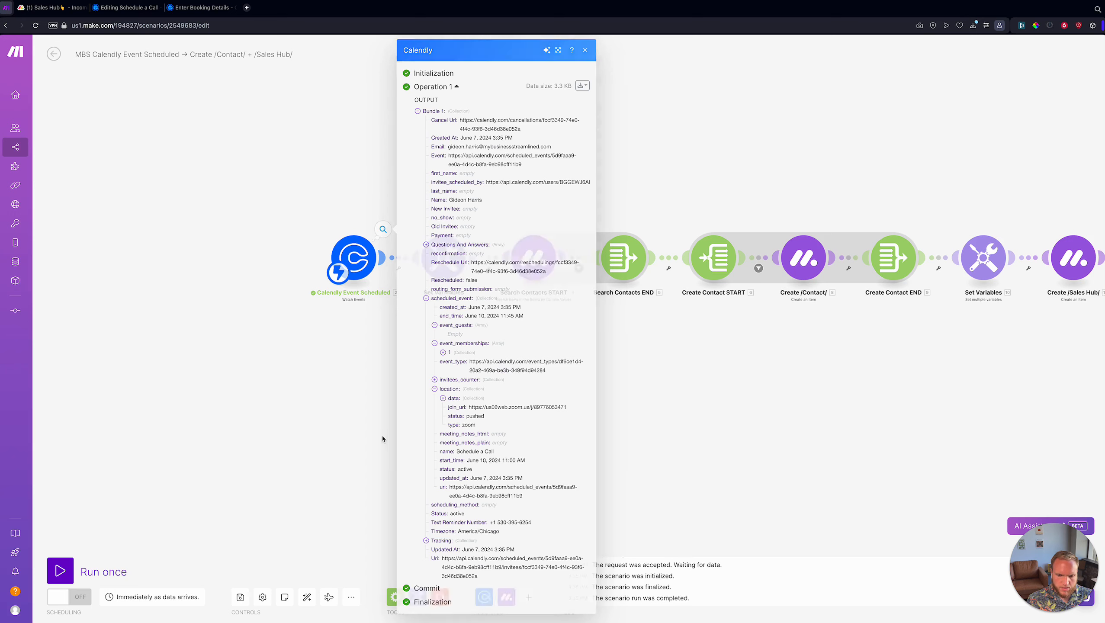
pyautogui.click(443, 257)
# - Add Item 8 to the Set Variables module and name it calendlyEventUrl
pyautogui.scroll(-5, 571, 340)
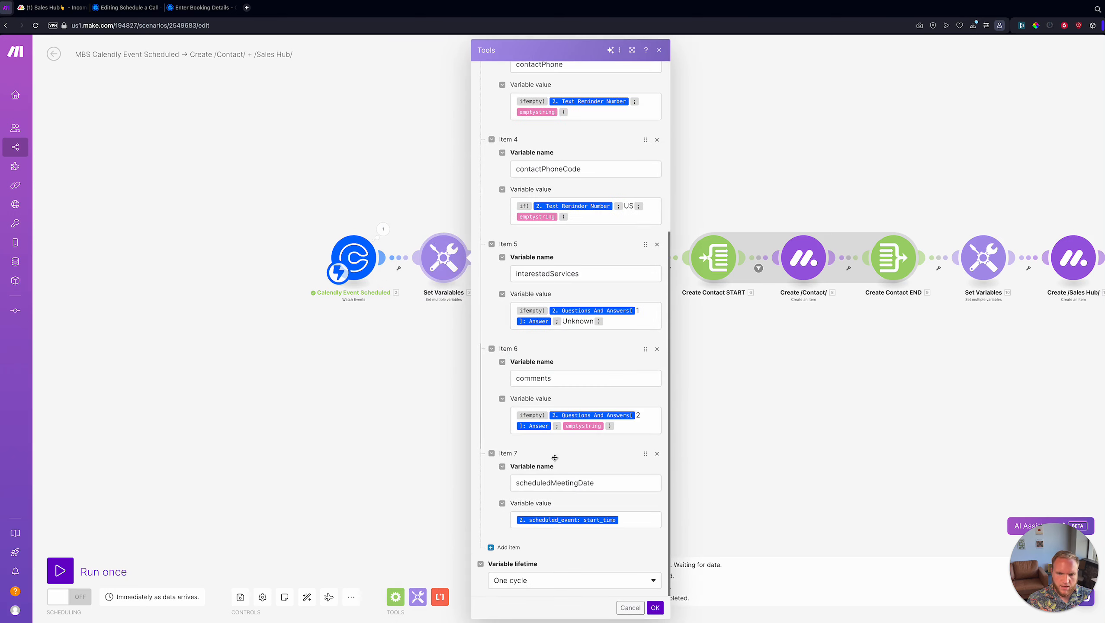
pyautogui.click(504, 551)
pyautogui.click(532, 573)
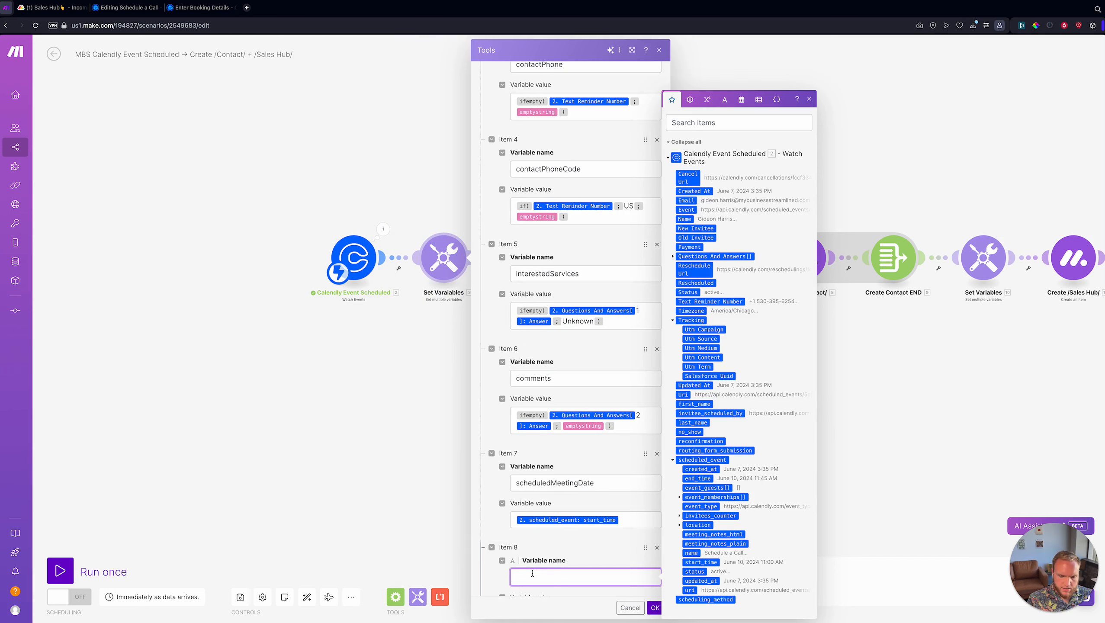
pyautogui.write('calendlyEvent')
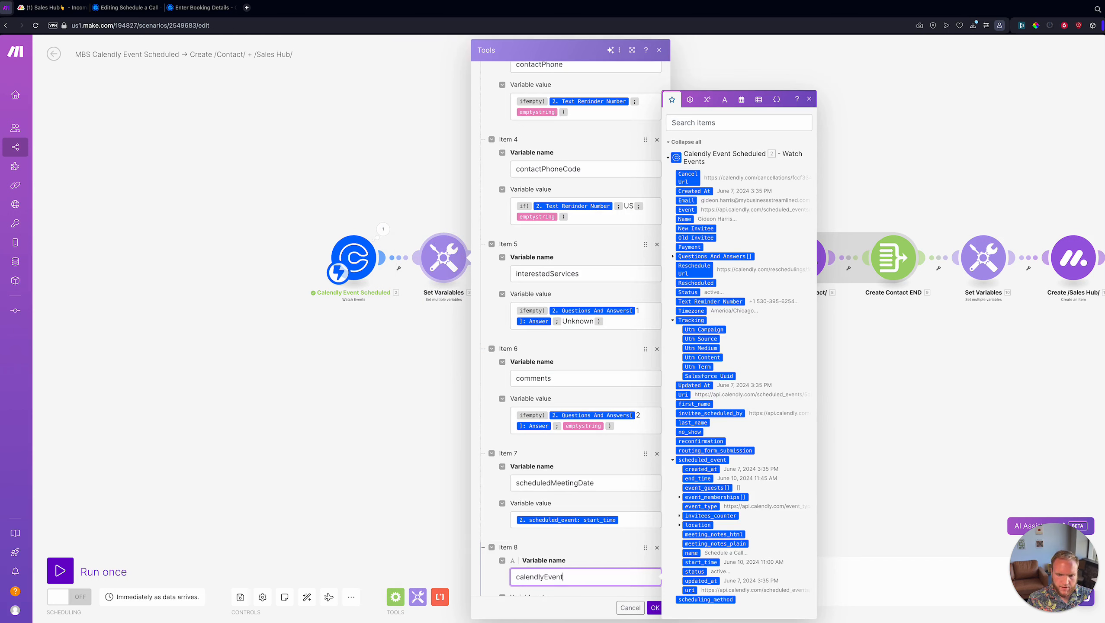
pyautogui.scroll(-2, 572, 502)
pyautogui.write('Url')
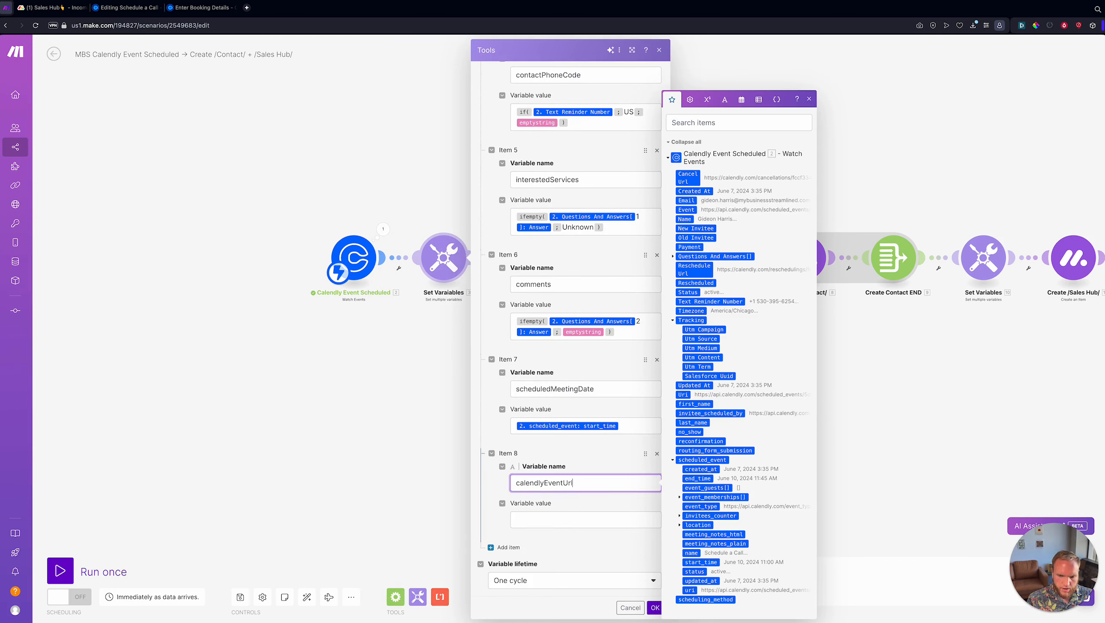
pyautogui.click(52, 7)
pyautogui.click(6, 7)
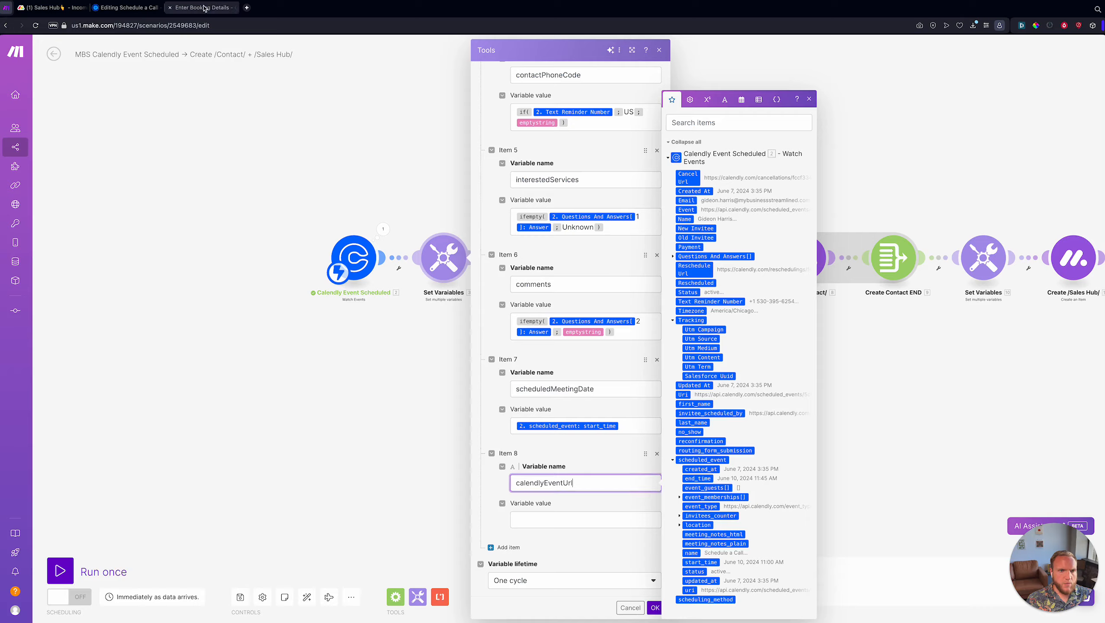
pyautogui.hotkey('ctrl', 'Tab')
pyautogui.hotkey('ctrl', 'Tab')
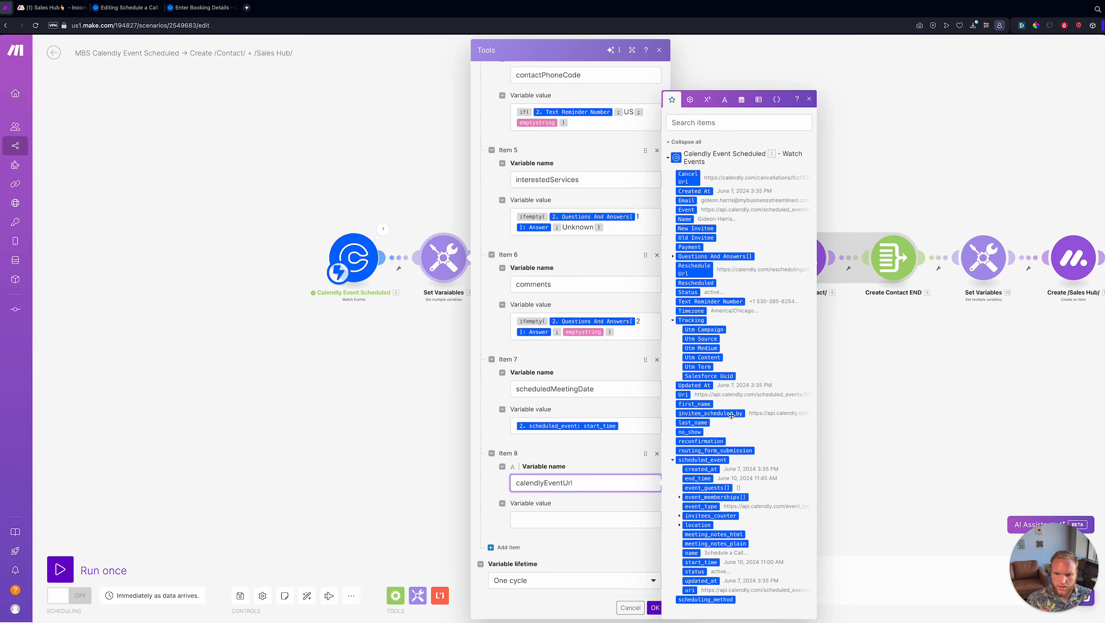
# - Navigate to Calendly's Scheduled events and show the June 10 Schedule a Call booking details
pyautogui.click(201, 8)
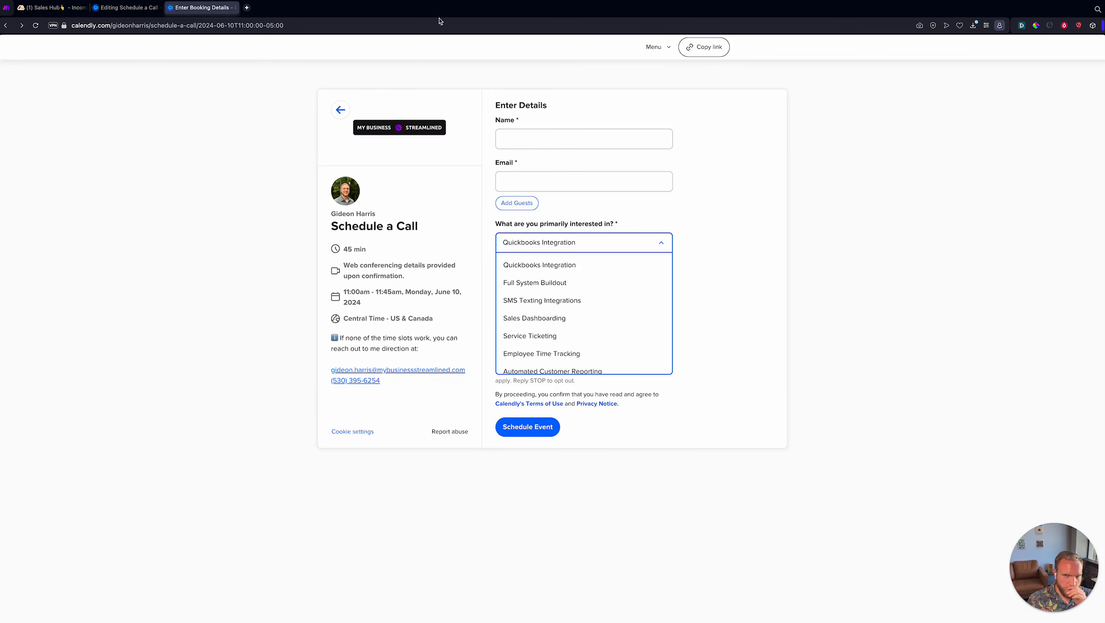
pyautogui.click(340, 110)
pyautogui.click(658, 47)
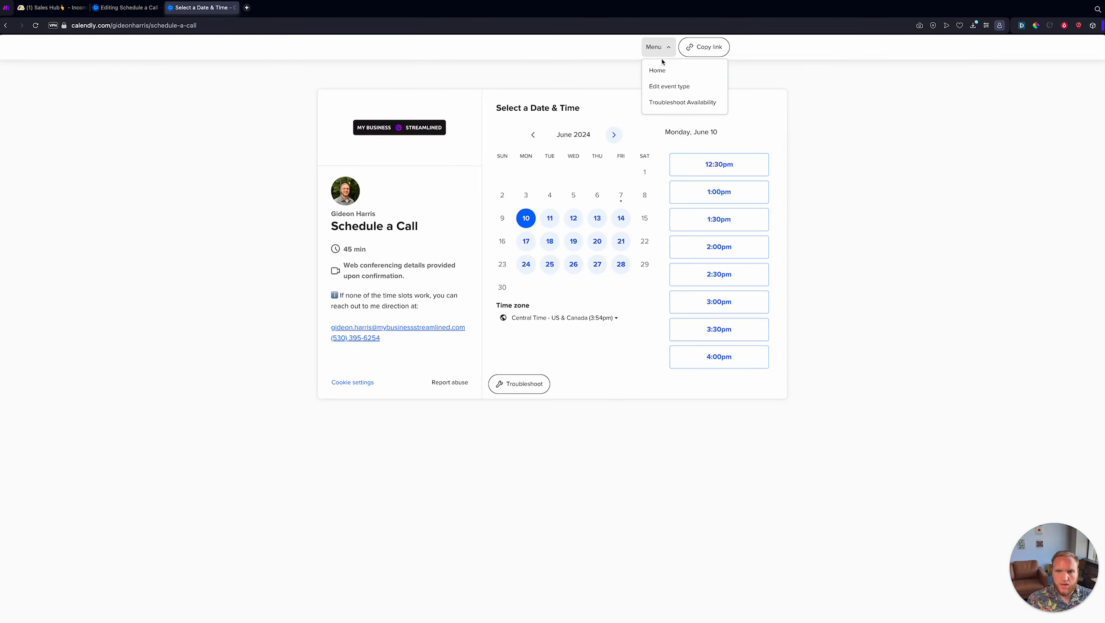
pyautogui.click(657, 70)
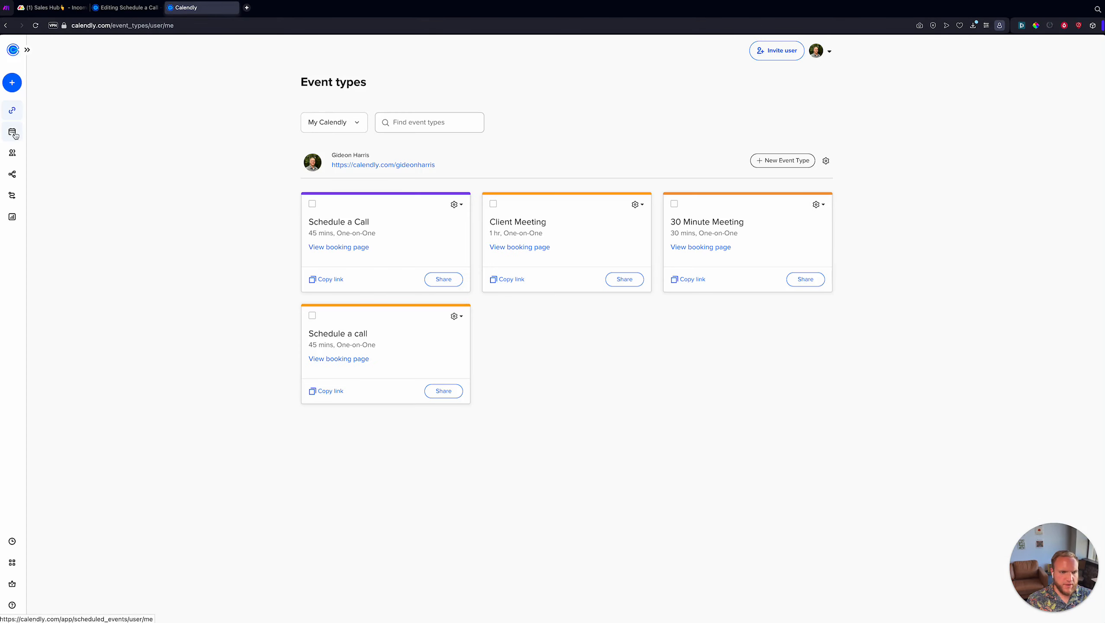
pyautogui.click(14, 133)
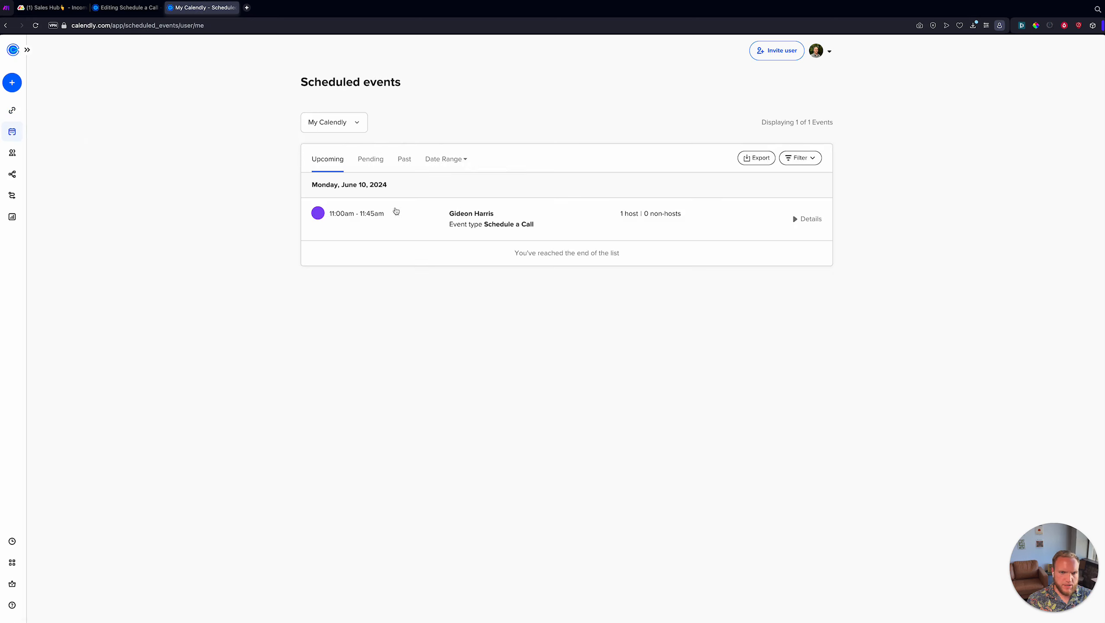
pyautogui.click(587, 229)
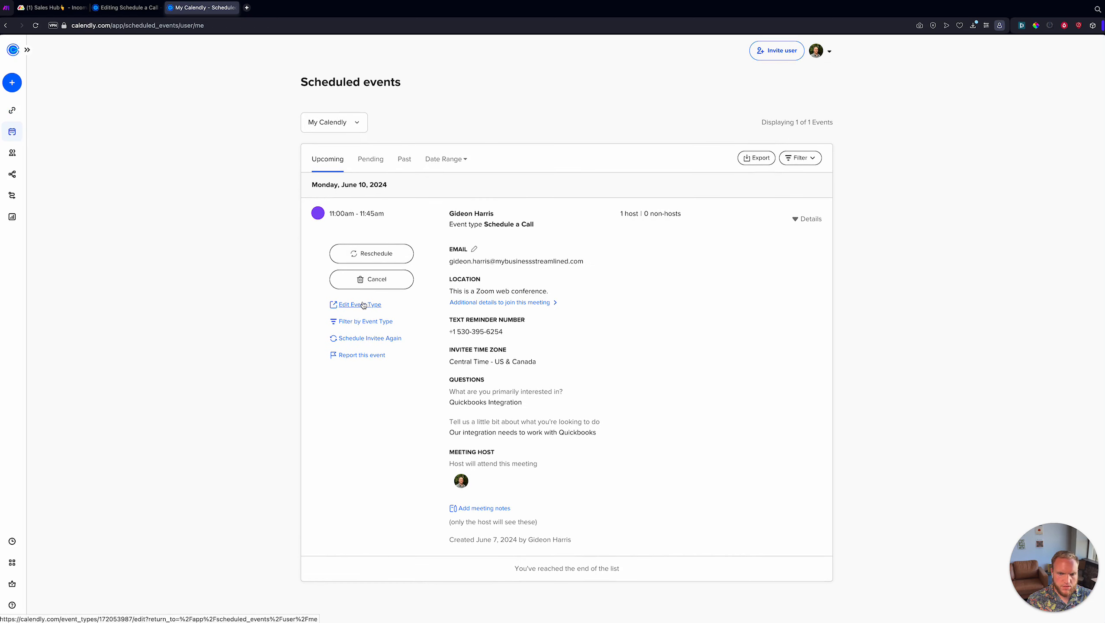
# - Inspect the page address and the Schedule a Call event type editor, then return to Scheduled events
pyautogui.click(231, 27)
pyautogui.click(202, 28)
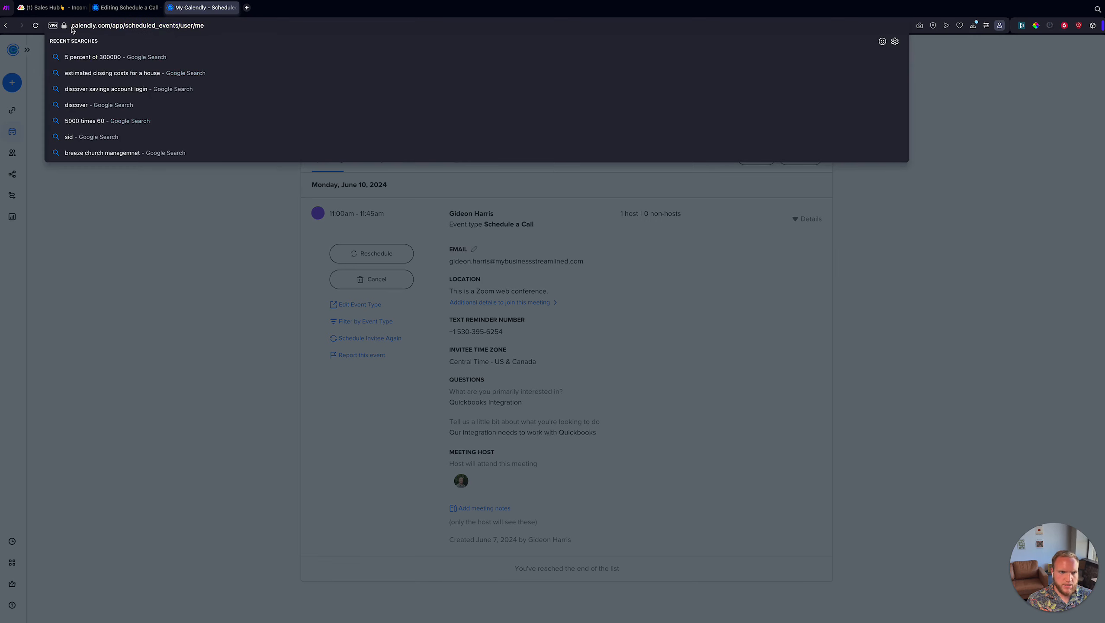
pyautogui.click(486, 205)
pyautogui.moveTo(590, 275)
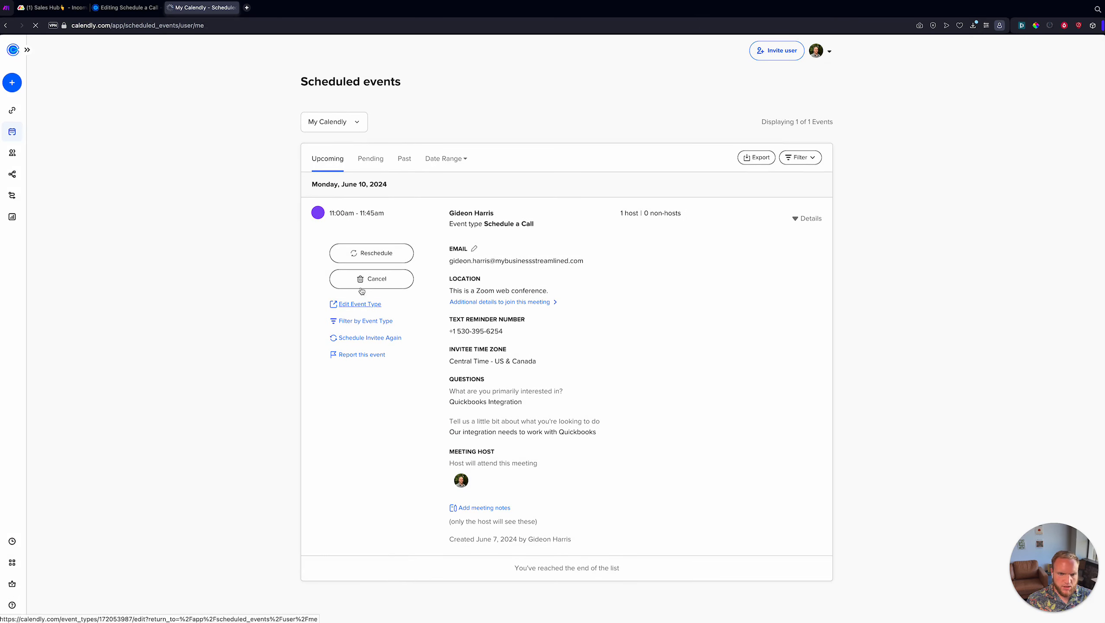
pyautogui.click(206, 25)
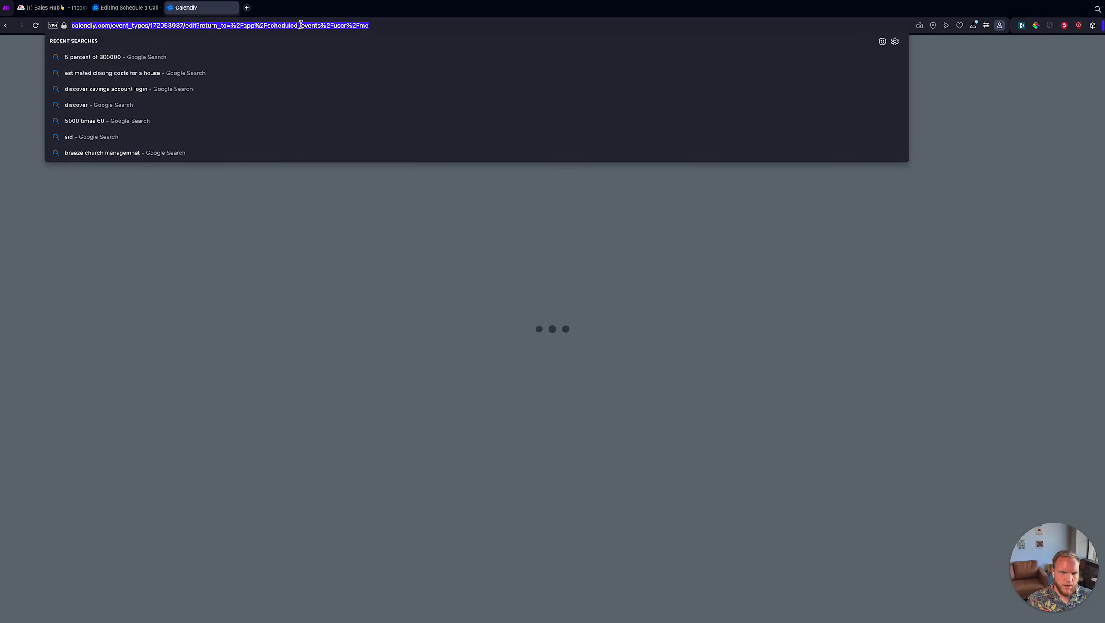
pyautogui.click(295, 270)
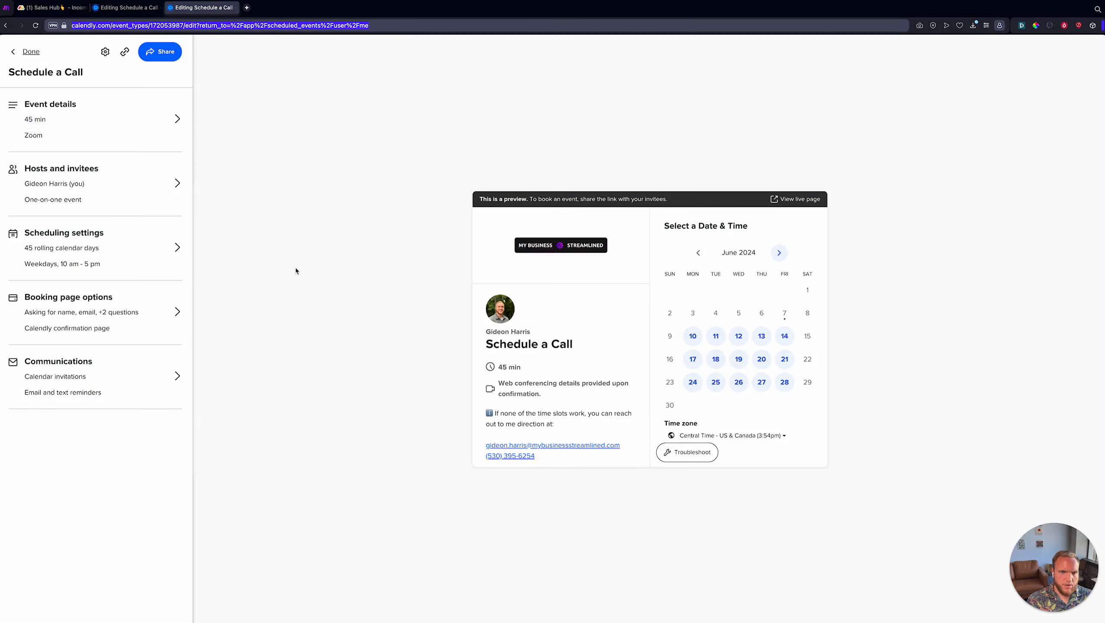
pyautogui.click(271, 25)
pyautogui.click(32, 52)
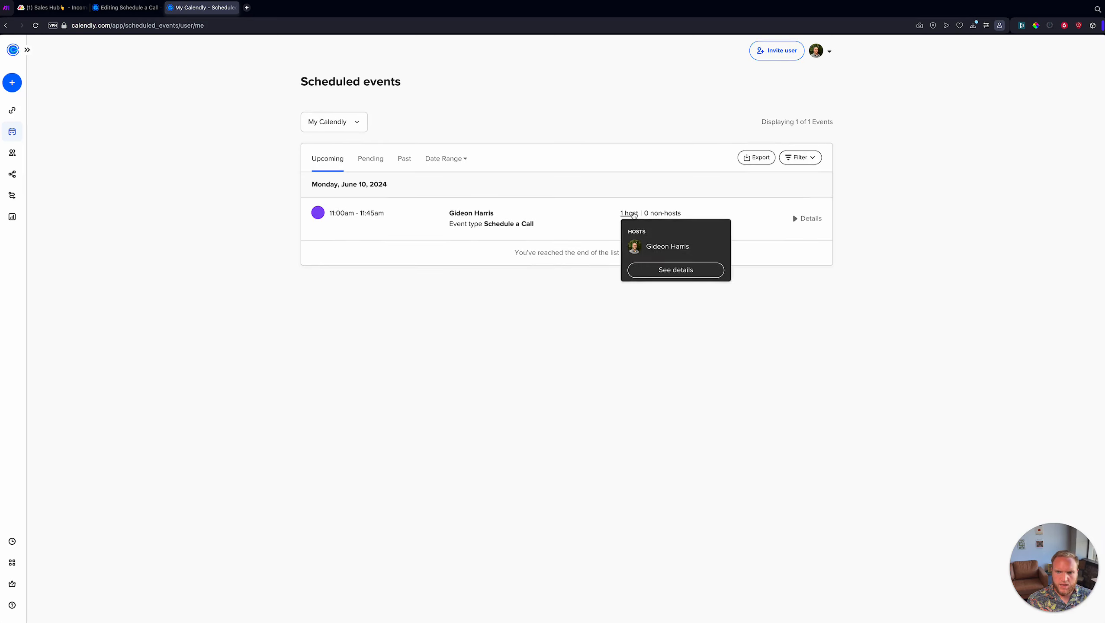
# - Filter Calendly's scheduled events to the booked invitee's e-mail
pyautogui.click(807, 159)
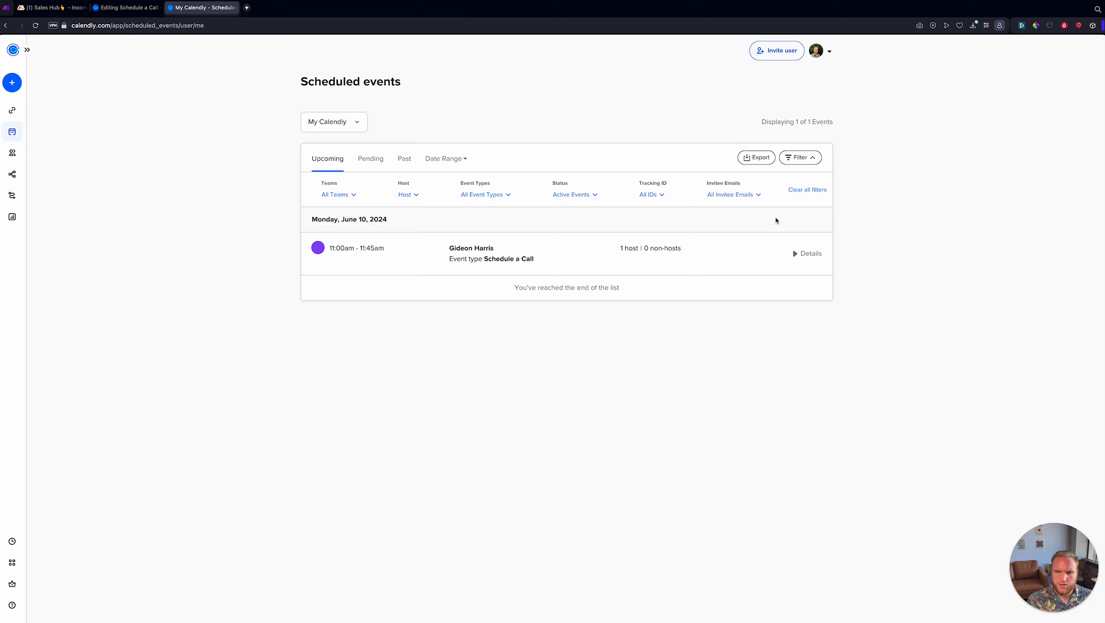
pyautogui.click(756, 195)
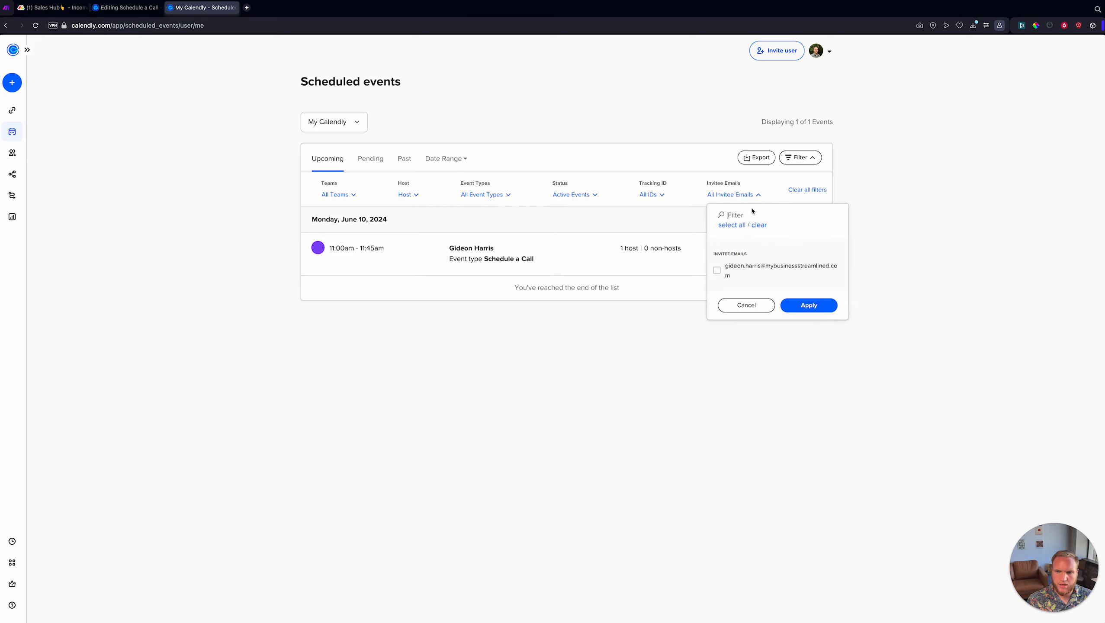
pyautogui.click(729, 269)
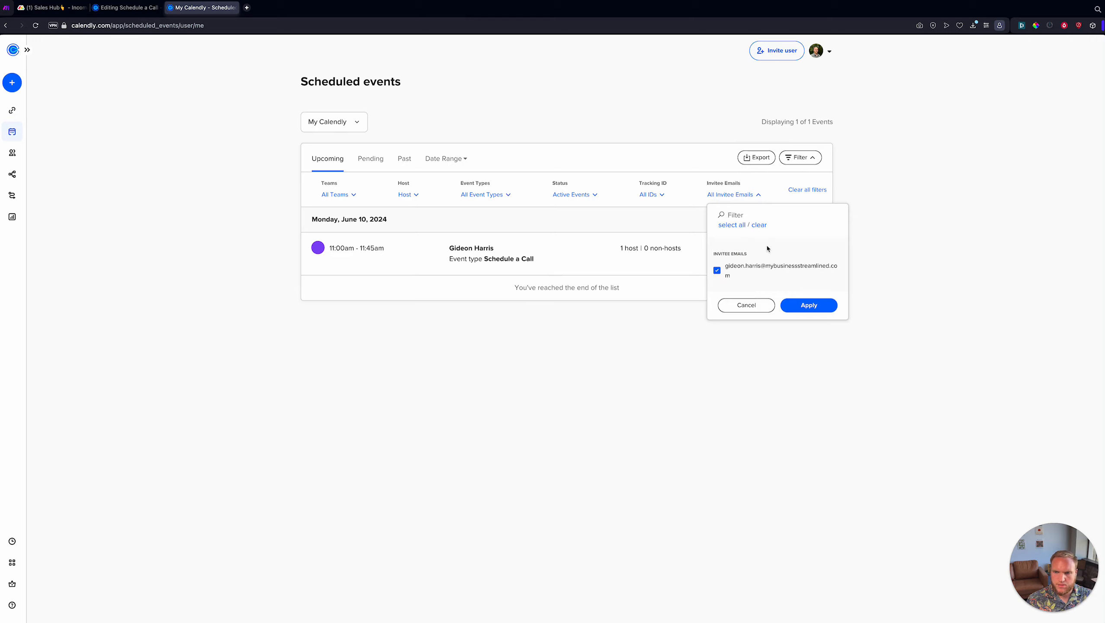
pyautogui.click(809, 306)
# - Copy the filtered scheduled-events page address and go back to Make
pyautogui.click(191, 25)
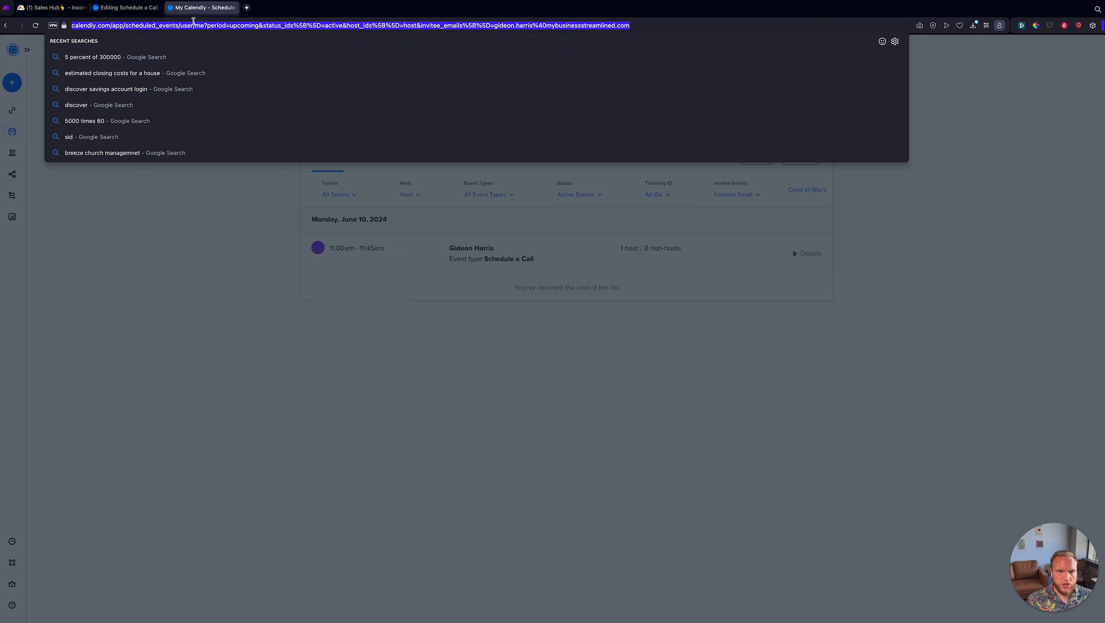
pyautogui.click(249, 27)
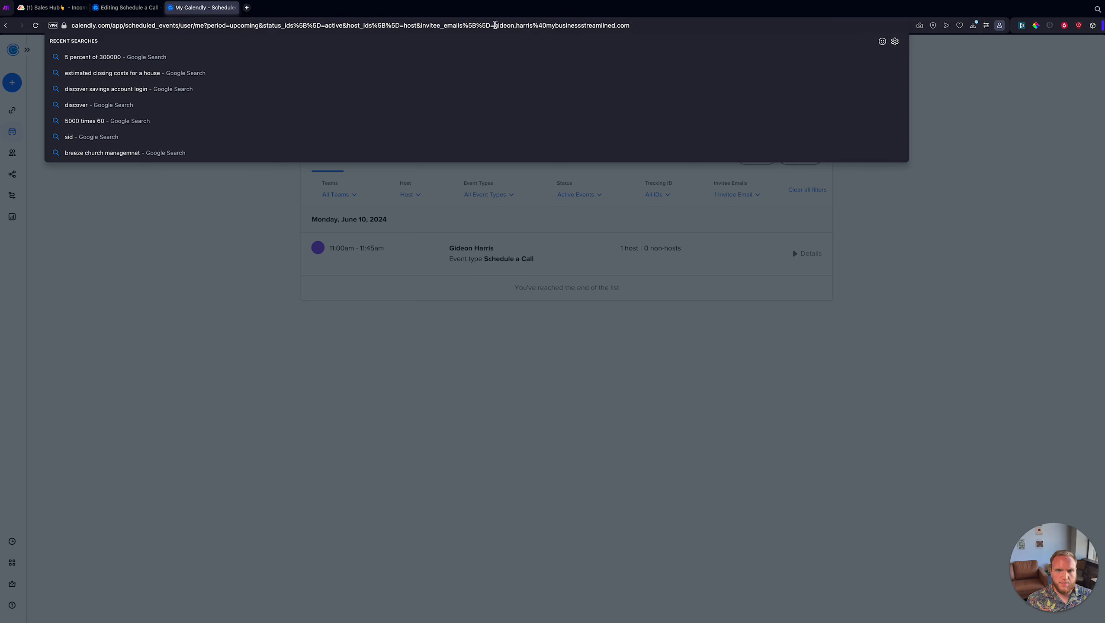
pyautogui.moveTo(493, 25); pyautogui.dragTo(631, 26)
pyautogui.click(596, 27)
pyautogui.click(504, 25)
pyautogui.moveTo(503, 25); pyautogui.dragTo(643, 27)
pyautogui.click(643, 26)
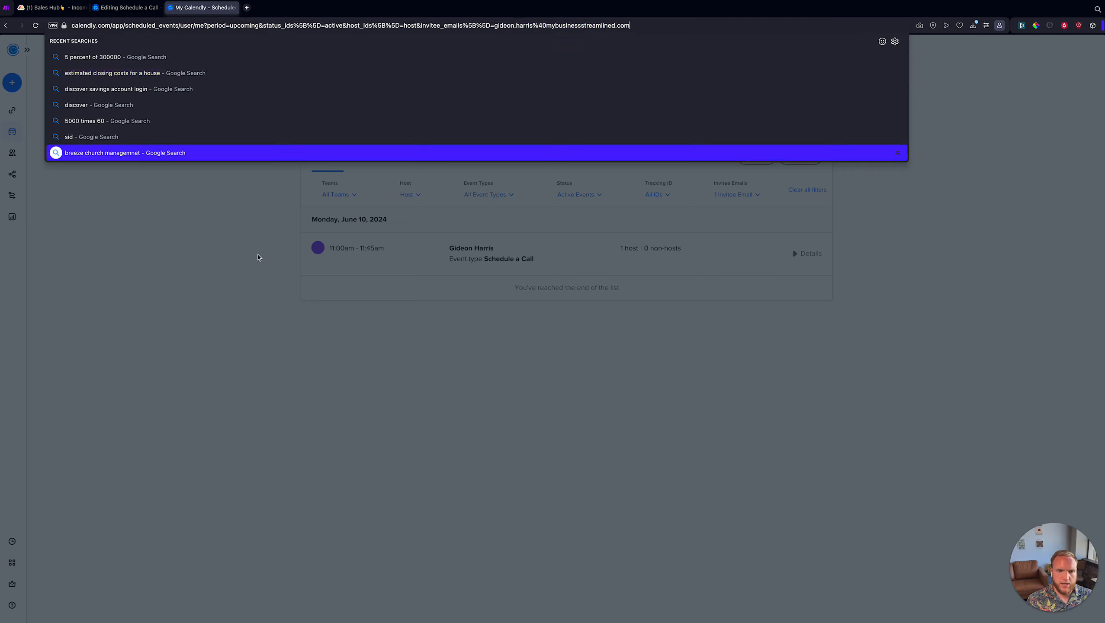
pyautogui.click(209, 265)
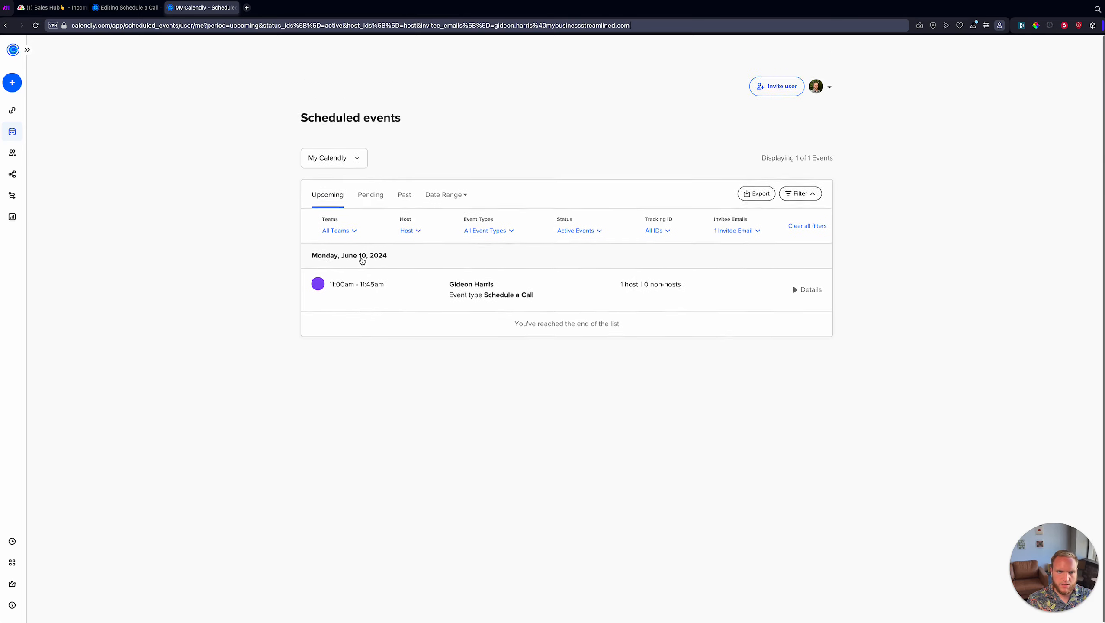
pyautogui.click(324, 25)
pyautogui.hotkey('ctrl', 'c')
pyautogui.hotkey('ctrl', 'Tab')
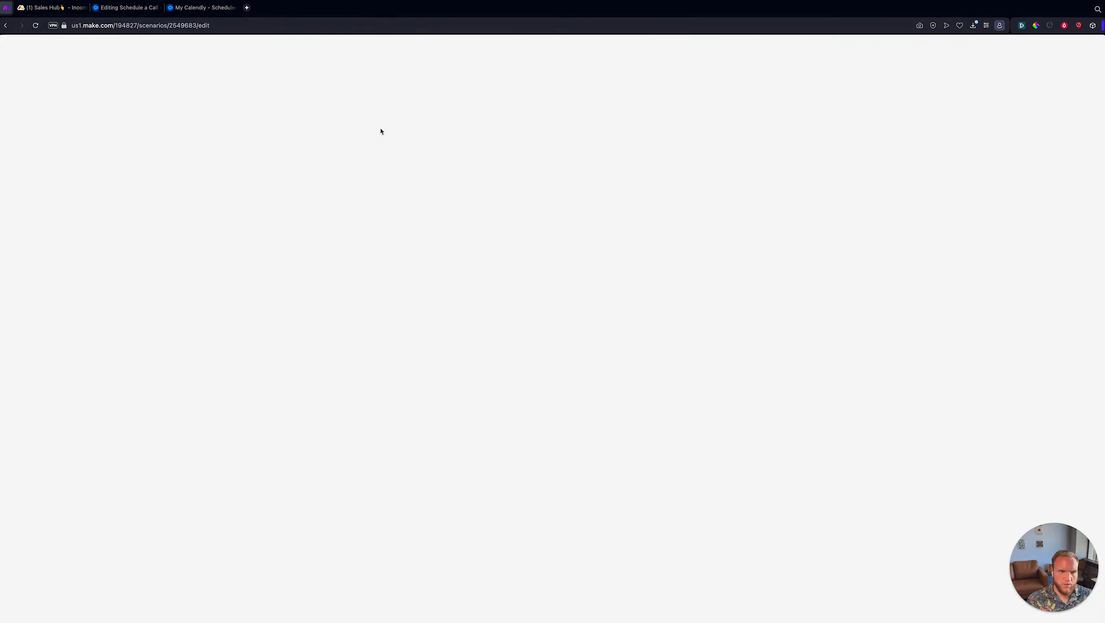
# - Paste the Calendly link into calendlyEventUrl and delete its period, status and host parameters
pyautogui.click(586, 524)
pyautogui.hotkey('ctrl', 'v')
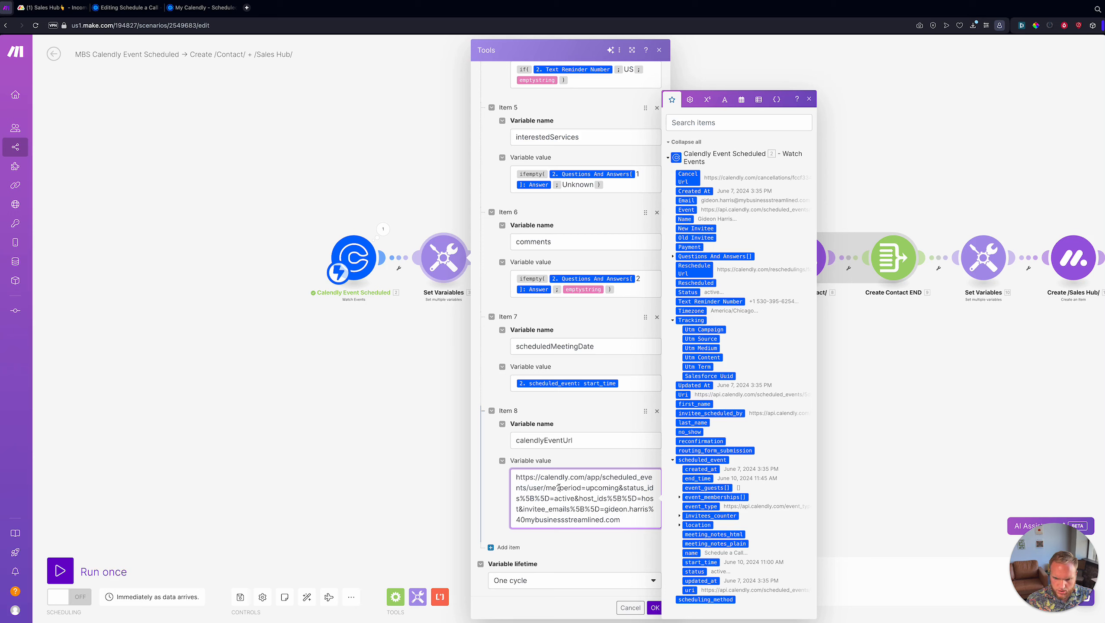
pyautogui.moveTo(558, 487); pyautogui.dragTo(619, 488)
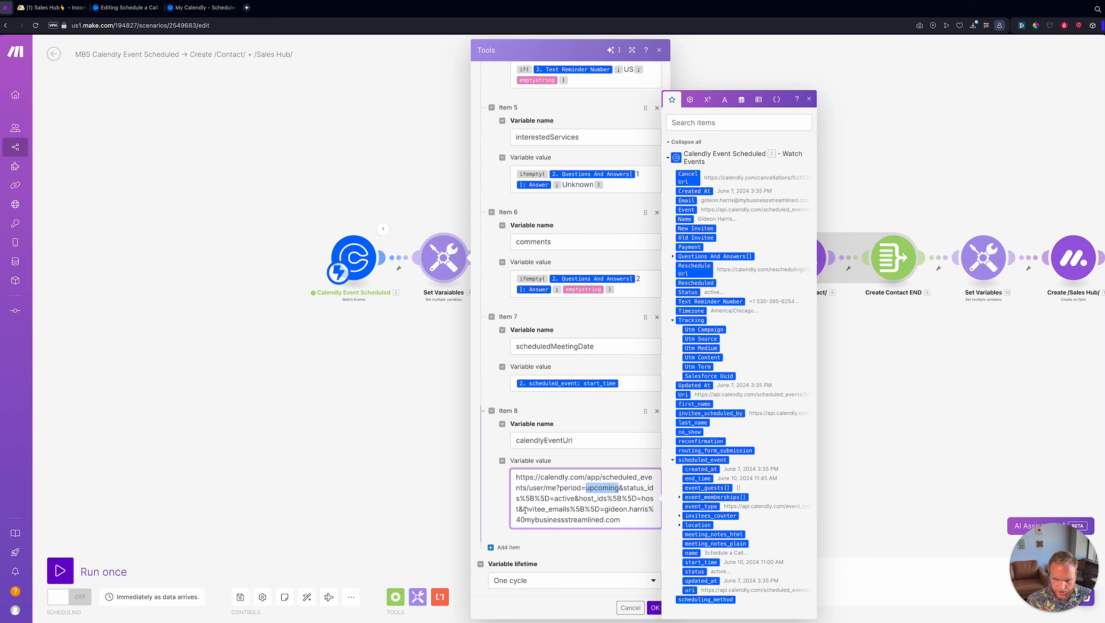
pyautogui.moveTo(525, 509); pyautogui.dragTo(561, 491)
pyautogui.press('BackSpace')
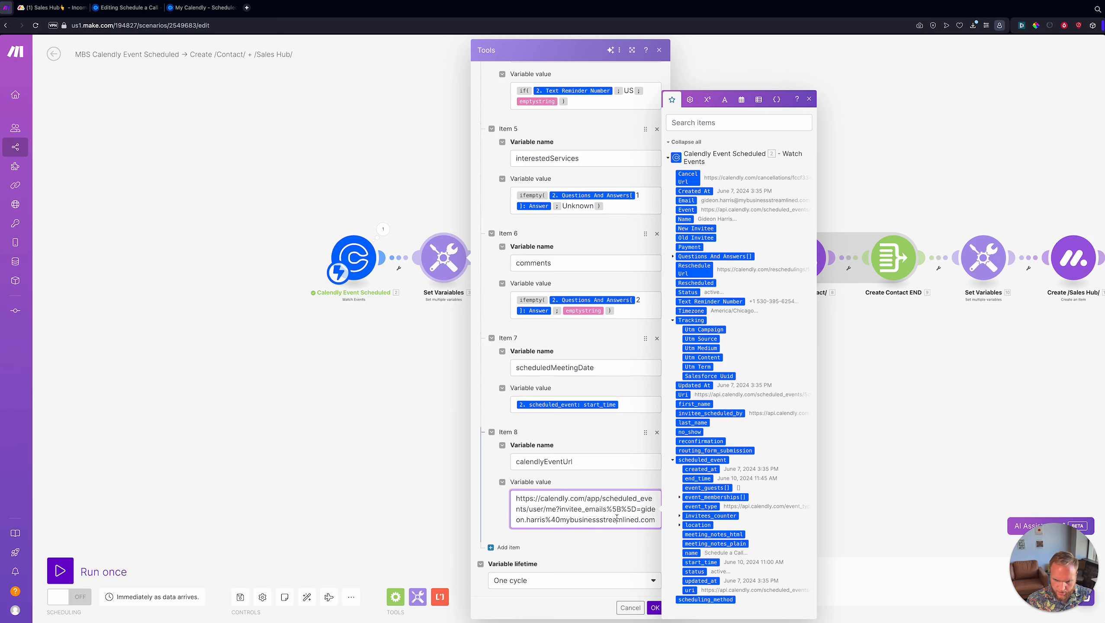
# - Select the hardcoded invitee e-mail at the end of the link
pyautogui.rightClick(642, 511)
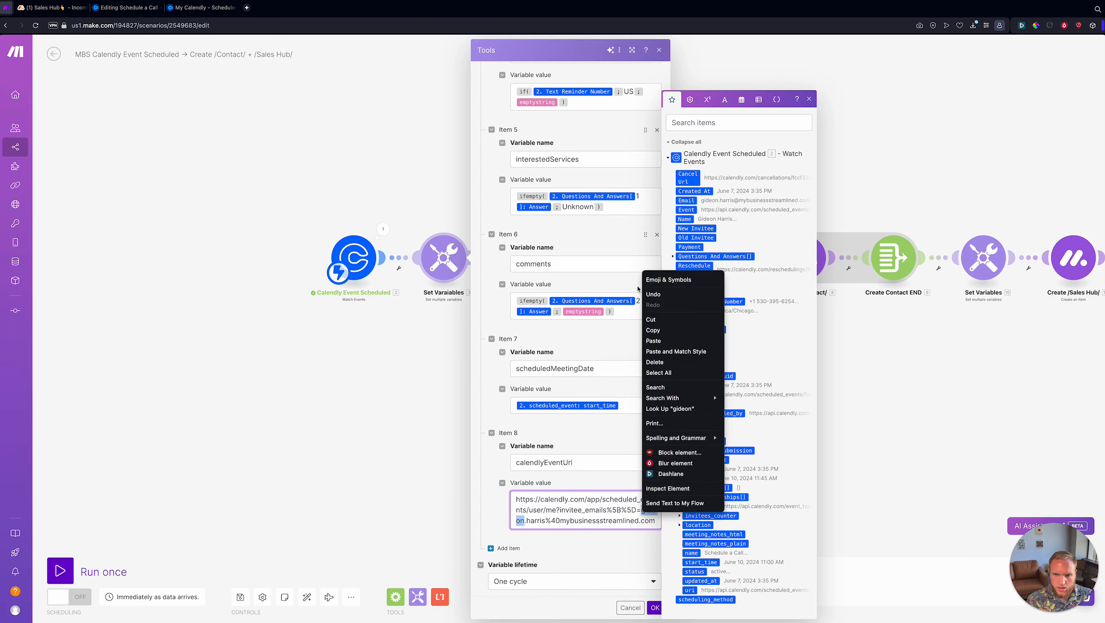
pyautogui.click(596, 230)
pyautogui.click(644, 511)
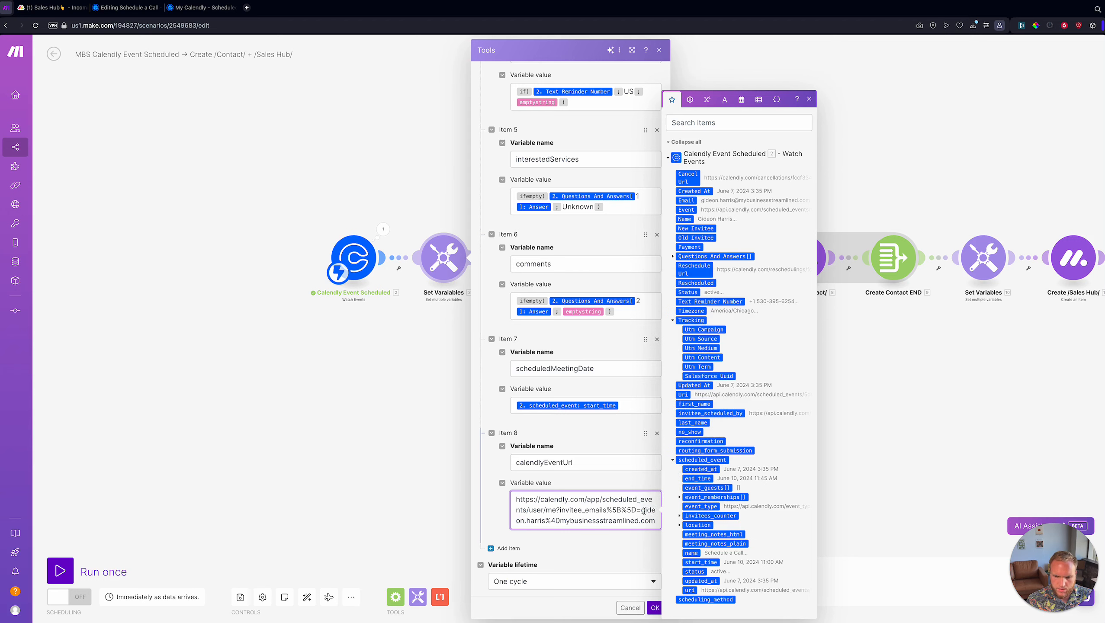
pyautogui.keyDown('shift'); pyautogui.click(643, 513); pyautogui.keyUp('shift')
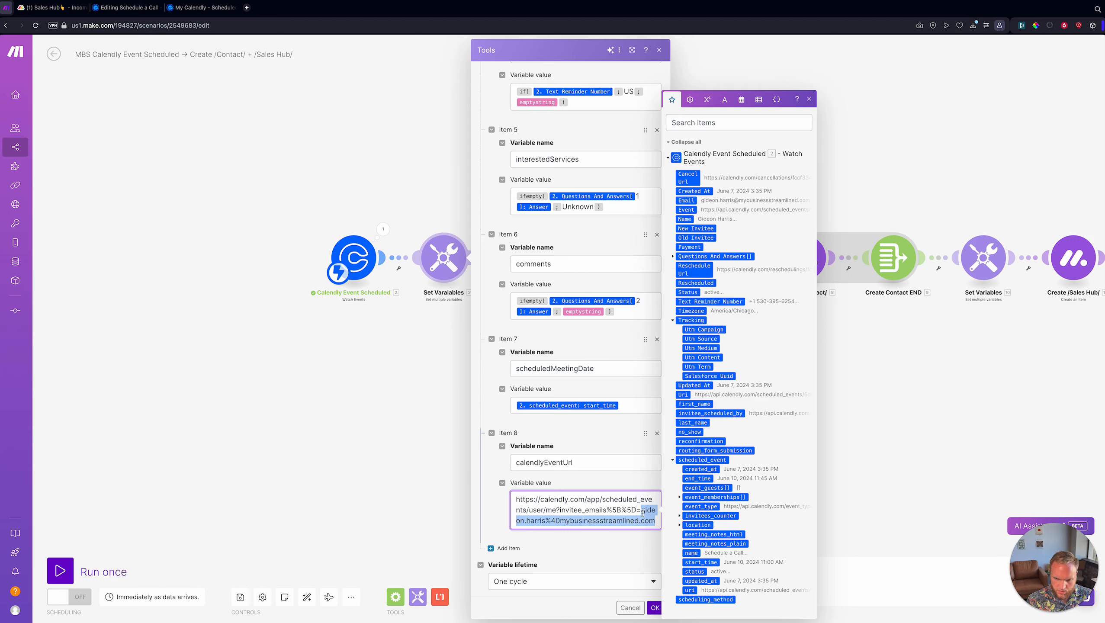
pyautogui.scroll(8, 641, 512)
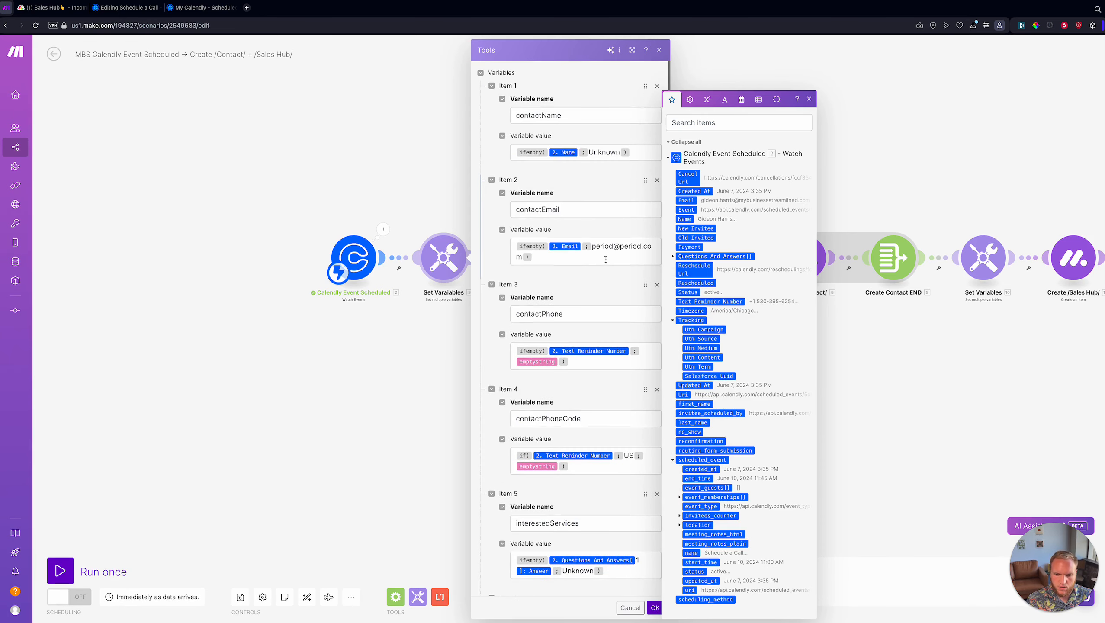
pyautogui.scroll(-8, 605, 259)
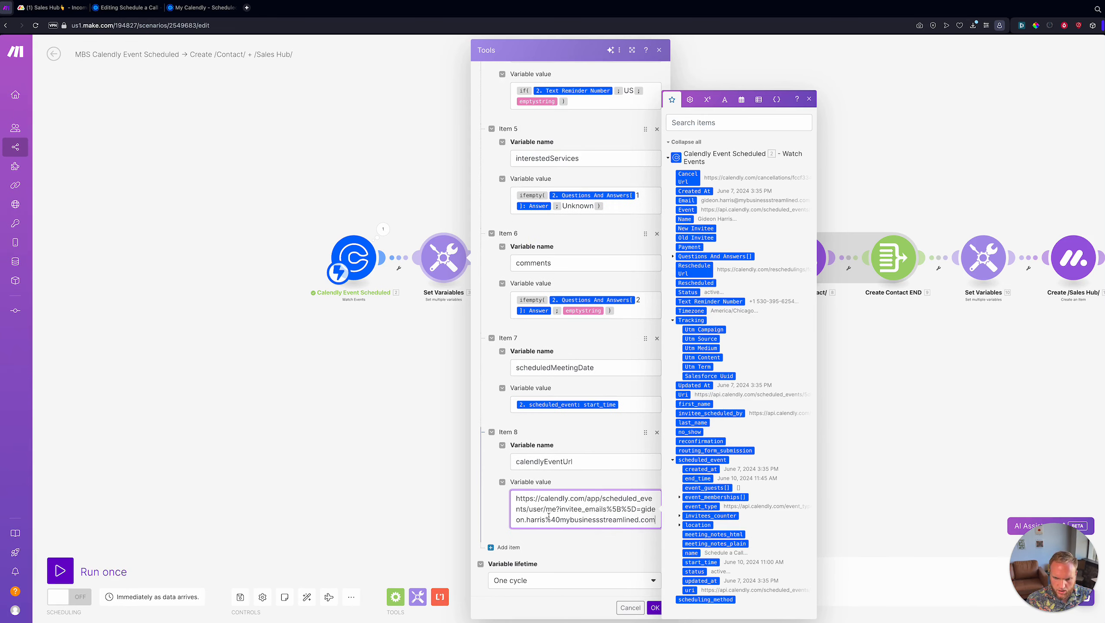
pyautogui.moveTo(546, 520); pyautogui.dragTo(560, 521)
pyautogui.click(612, 521)
pyautogui.moveTo(640, 510); pyautogui.dragTo(656, 520)
# - Replace the hardcoded e-mail with replace(2. Email;@;%40) in calendlyEventUrl
pyautogui.press('BackSpace')
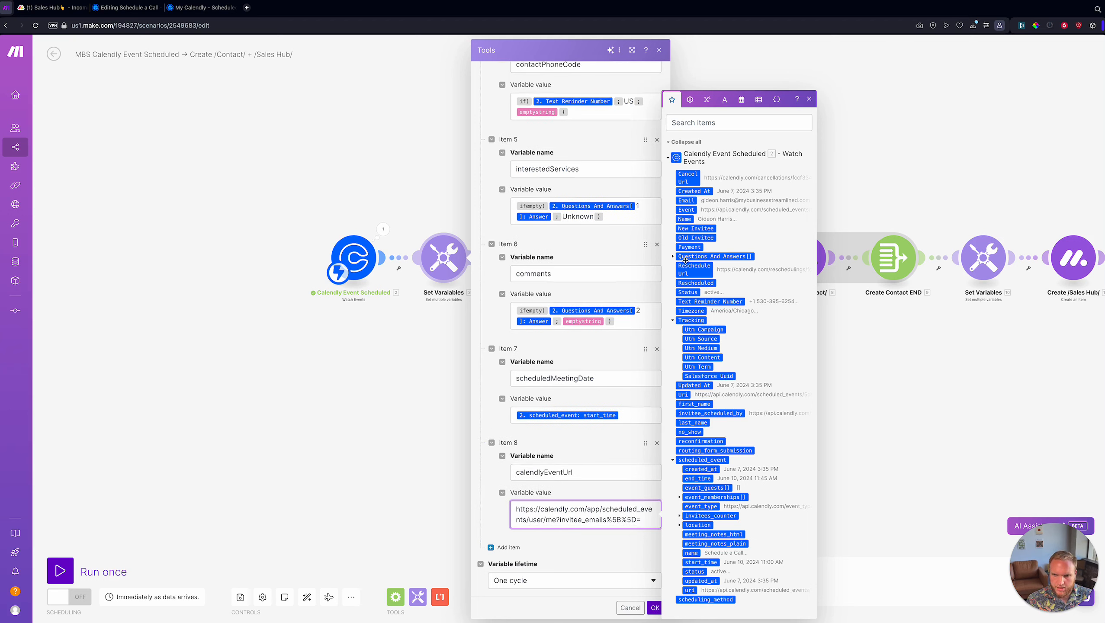
pyautogui.click(687, 201)
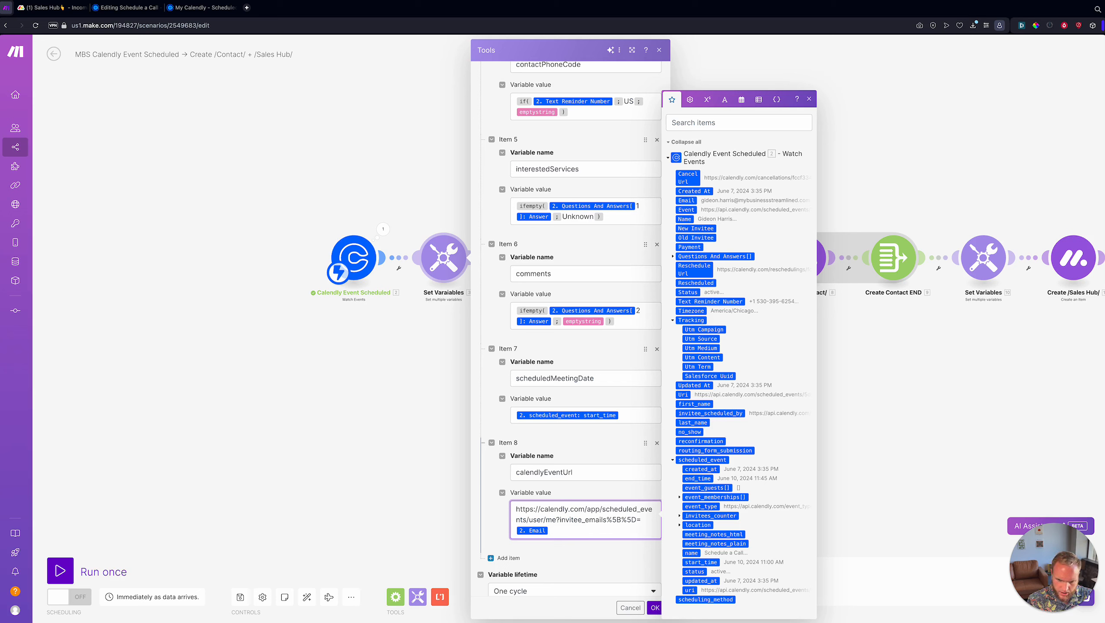
pyautogui.press('Left')
pyautogui.write('replace(2. Email')
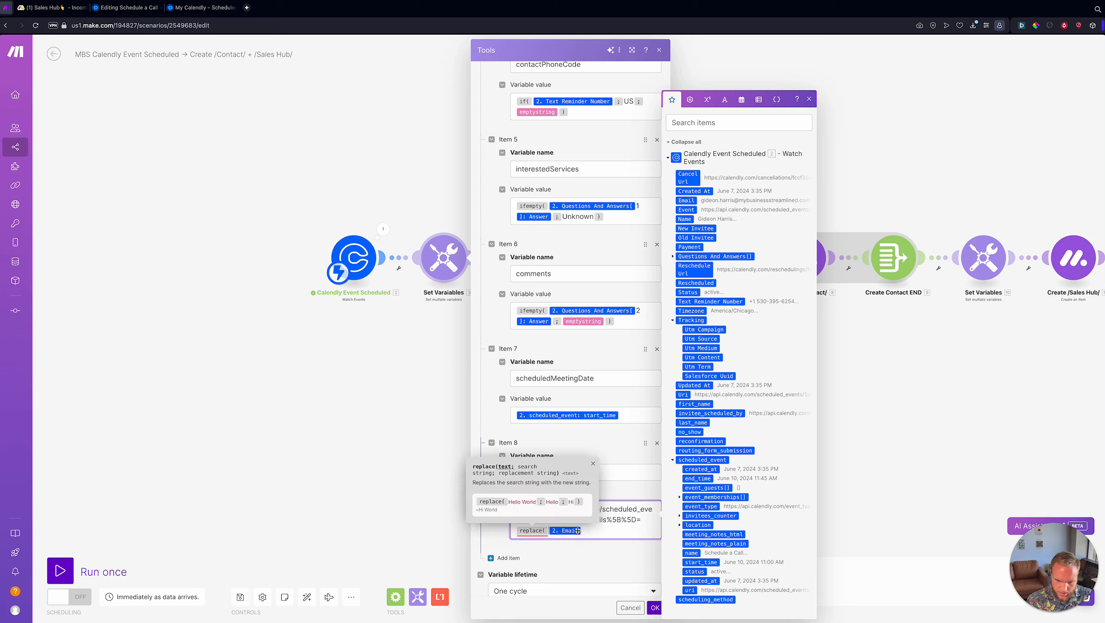
pyautogui.write(';@;')
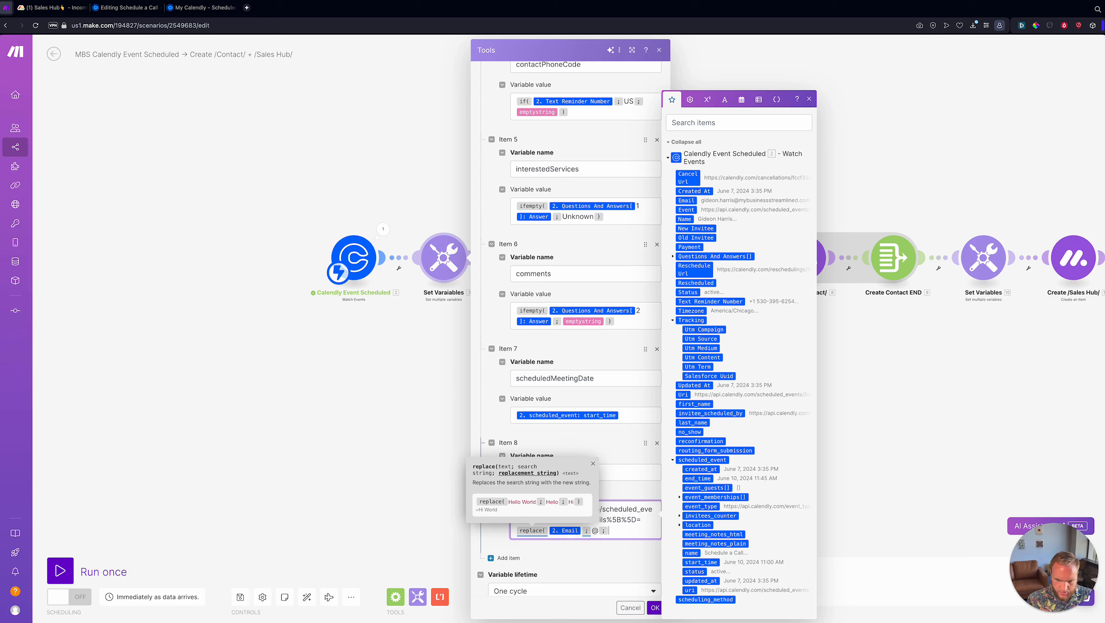
pyautogui.write('%40)')
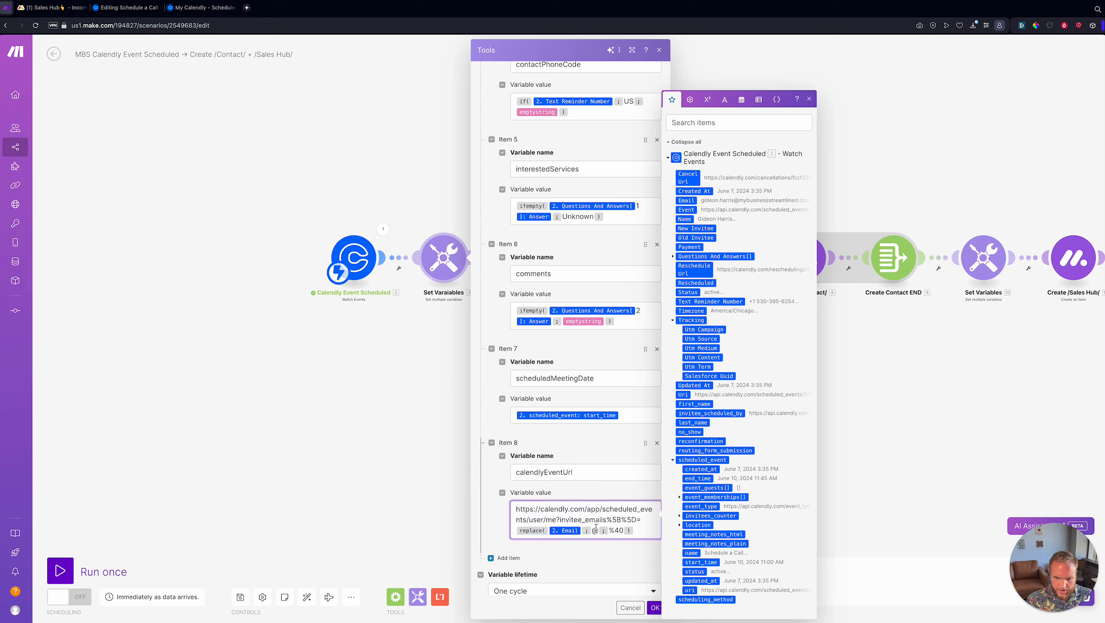
# - Compare against the Calendly page address, then close the variable picker in Make
pyautogui.click(202, 8)
pyautogui.click(254, 24)
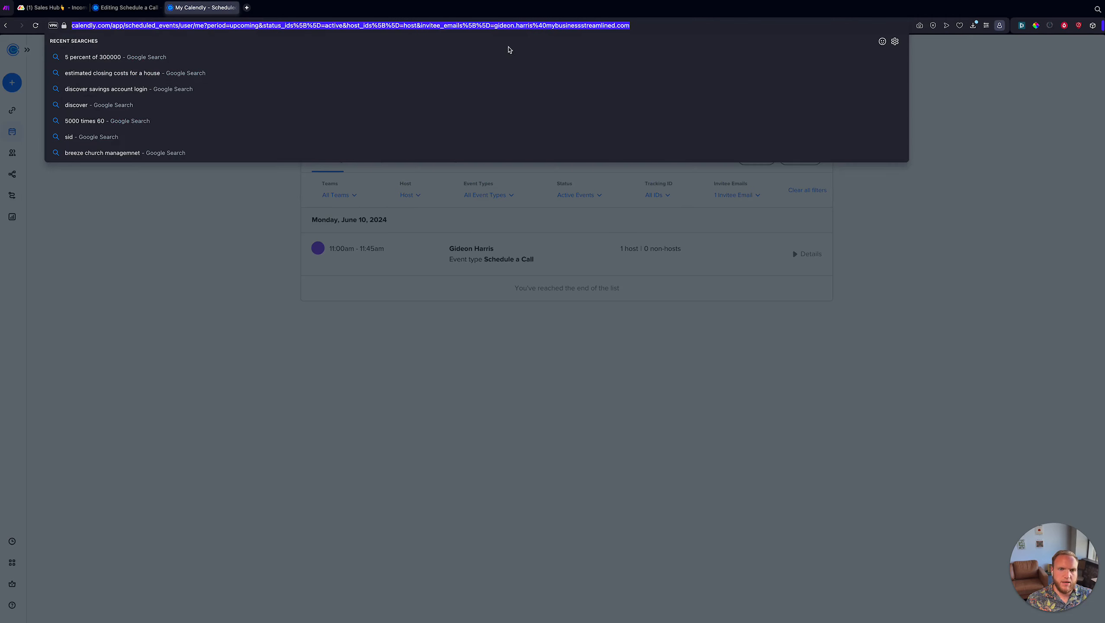
pyautogui.click(191, 522)
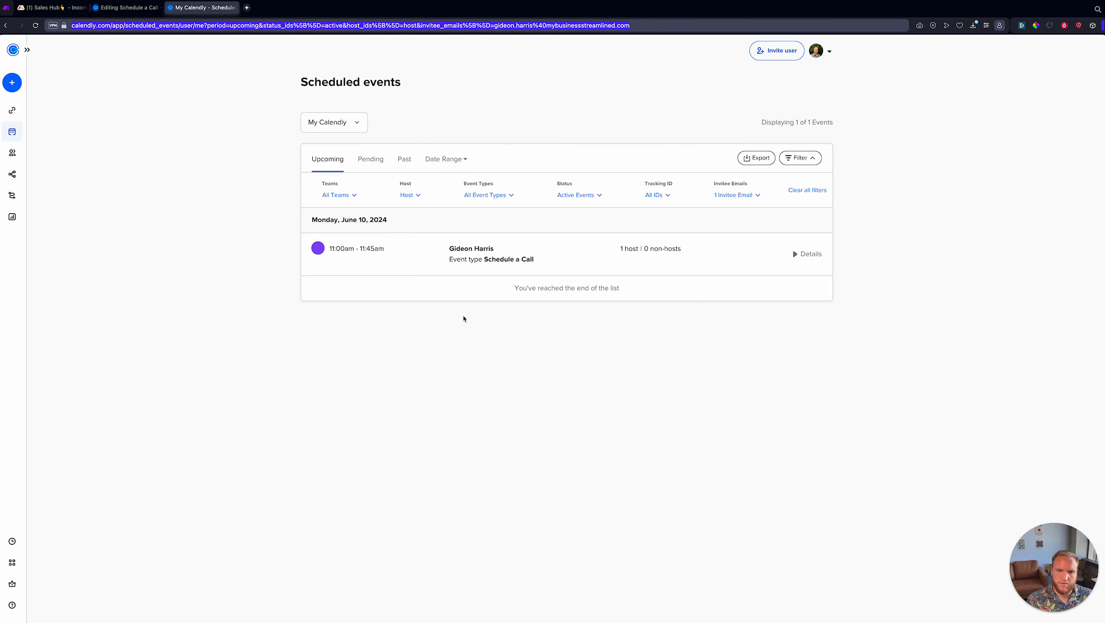
pyautogui.hotkey('ctrl', 'Tab')
pyautogui.click(608, 549)
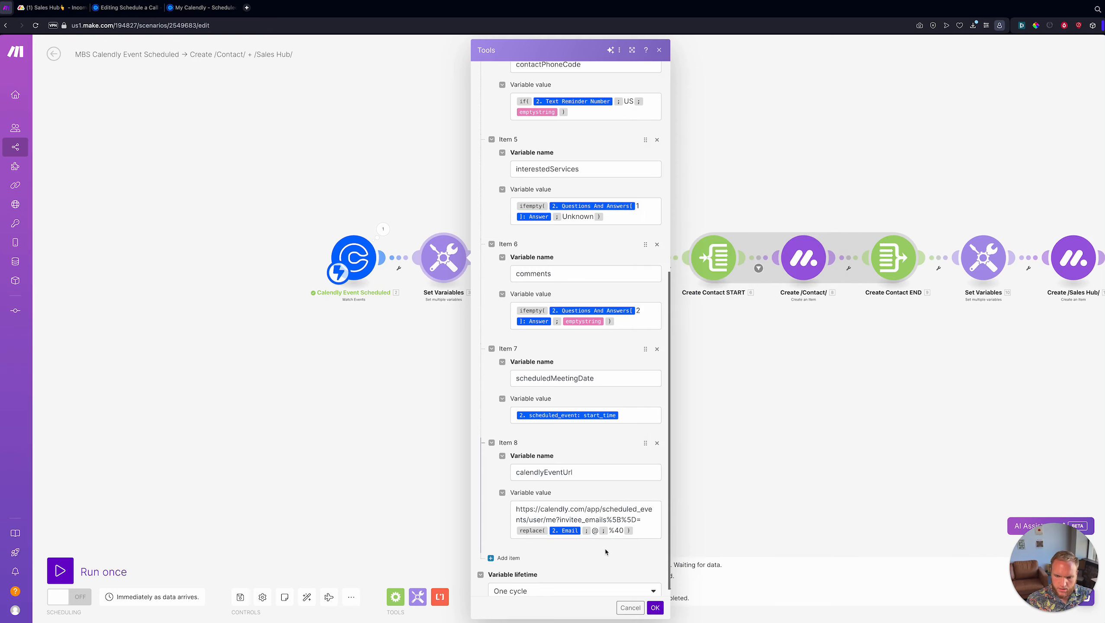
pyautogui.click(658, 525)
# - Confirm the Set Variables settings, save the scenario, and add a module after Create /Sales Hub/
pyautogui.click(655, 608)
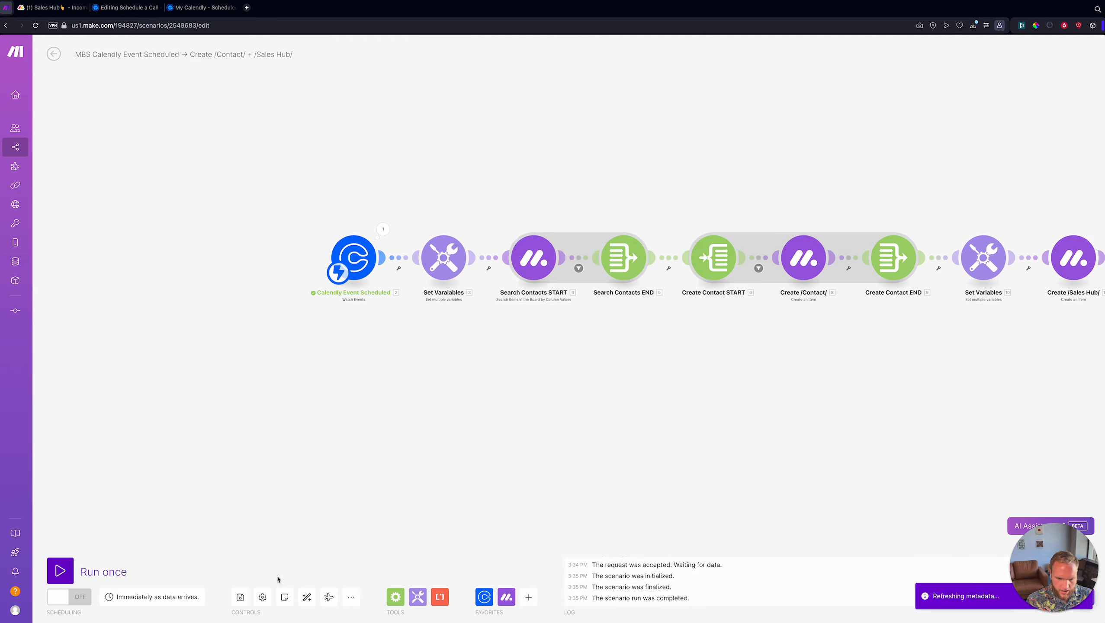
pyautogui.click(240, 596)
pyautogui.scroll(-2, 496, 469)
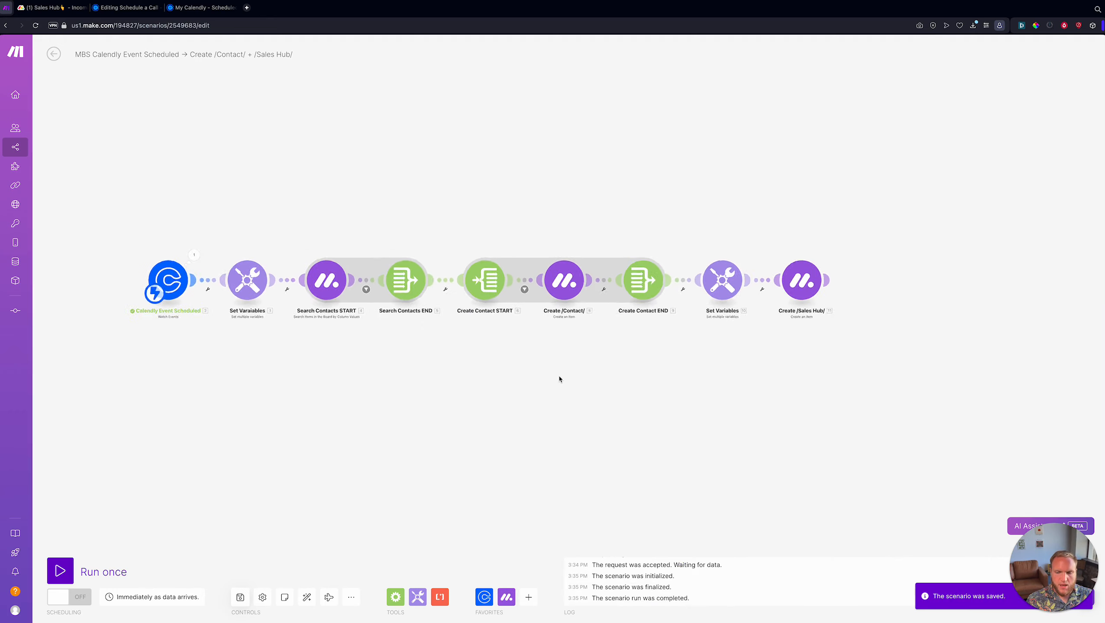
pyautogui.scroll(-2, 560, 379)
pyautogui.moveTo(553, 378); pyautogui.dragTo(266, 385)
pyautogui.scroll(2, 268, 384)
pyautogui.moveTo(397, 336); pyautogui.dragTo(357, 387)
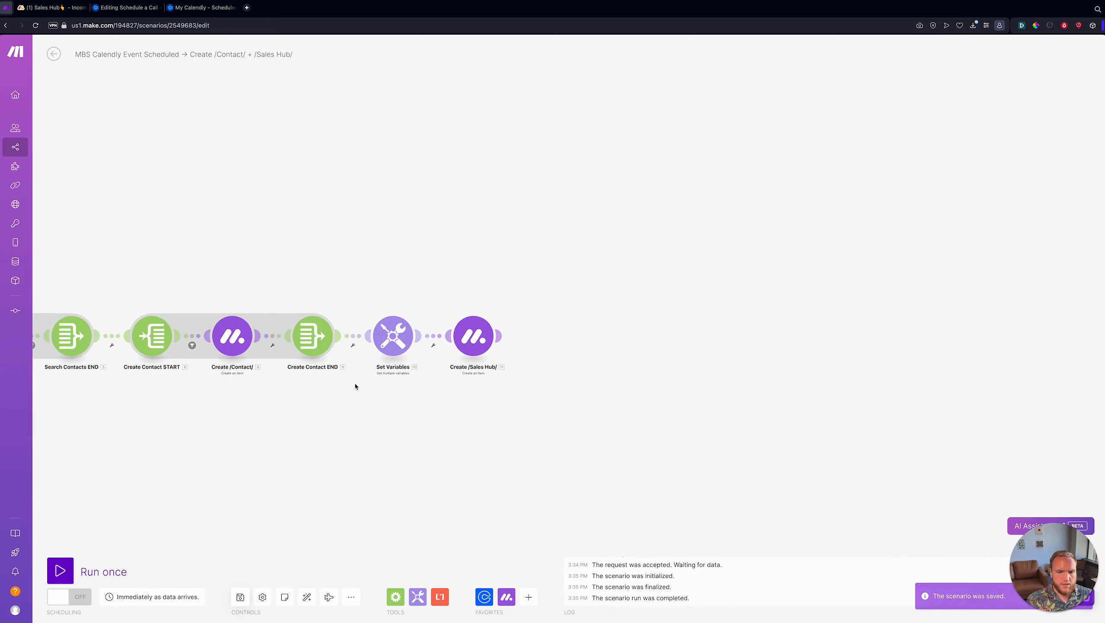
pyautogui.scroll(2, 522, 358)
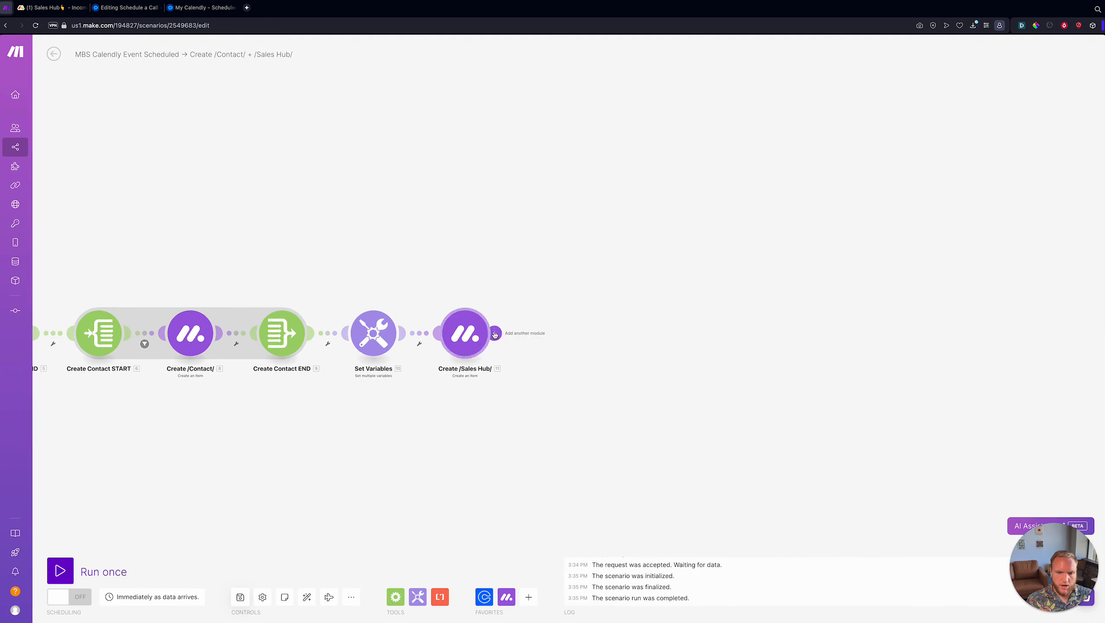
pyautogui.click(494, 334)
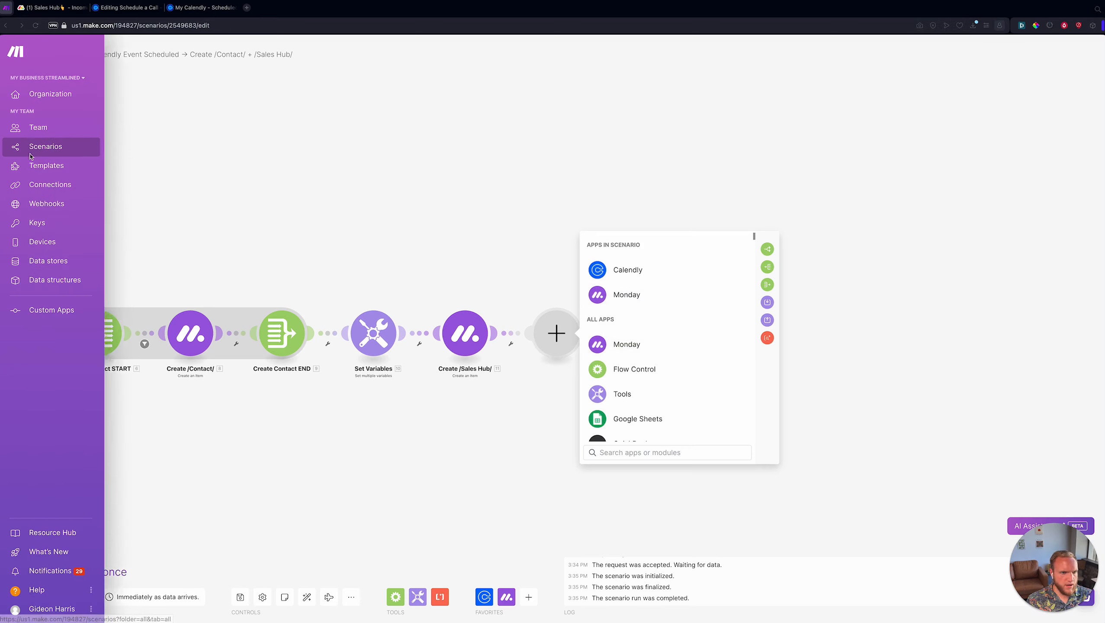
# - Open the scenarios list in a new tab and pull that tab out of the tab strip
pyautogui.rightClick(39, 150)
pyautogui.click(86, 162)
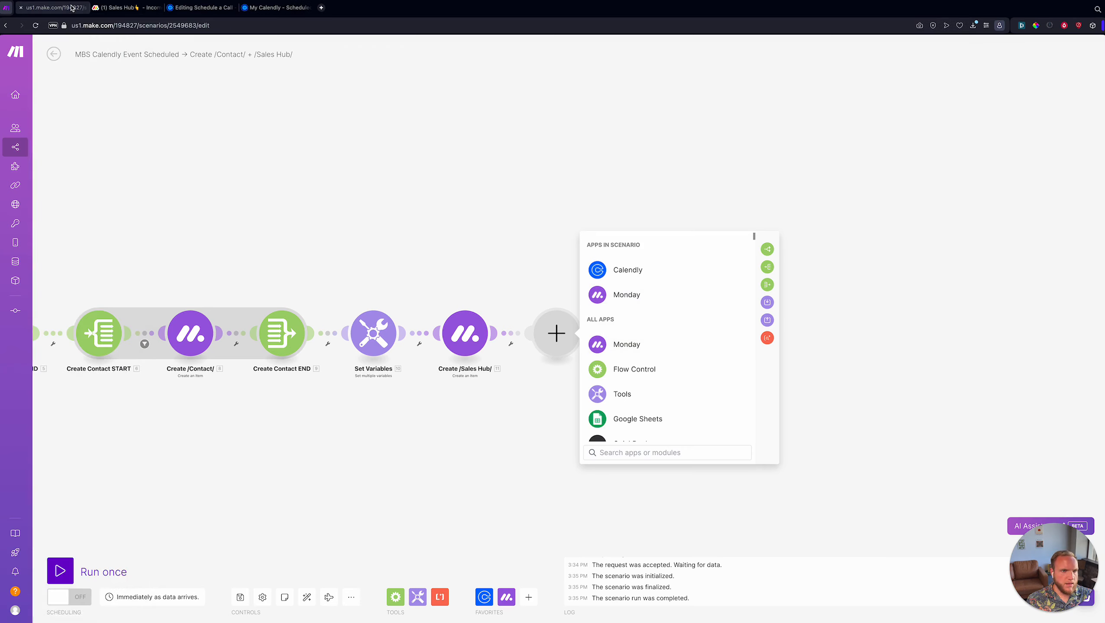
pyautogui.moveTo(52, 8); pyautogui.dragTo(62, 25)
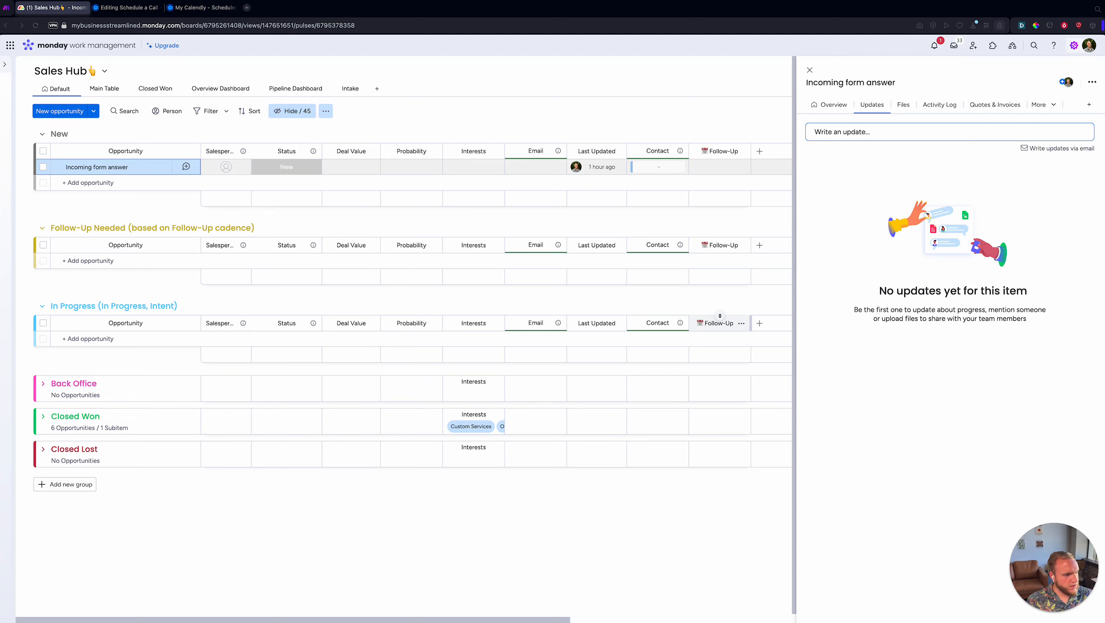
# - Discard the empty module and paste the copied Create Update module after Create /Sales Hub/
pyautogui.hotkey('ctrl', 'shift', 'Tab')
pyautogui.click(488, 202)
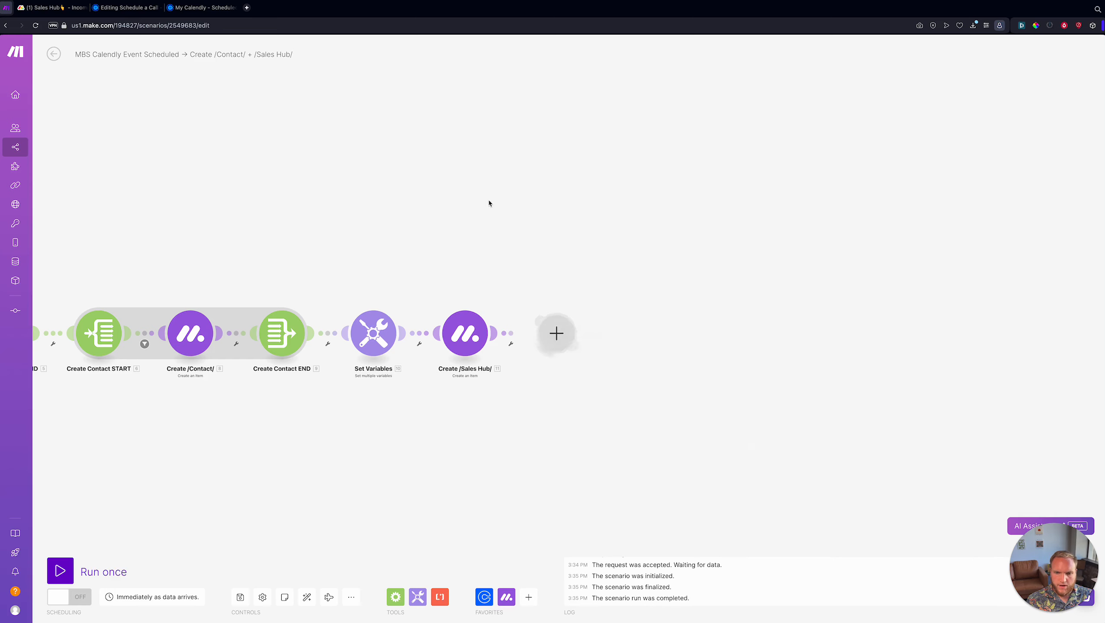
pyautogui.hscroll(2, 514, 249)
pyautogui.scroll(-1, 515, 248)
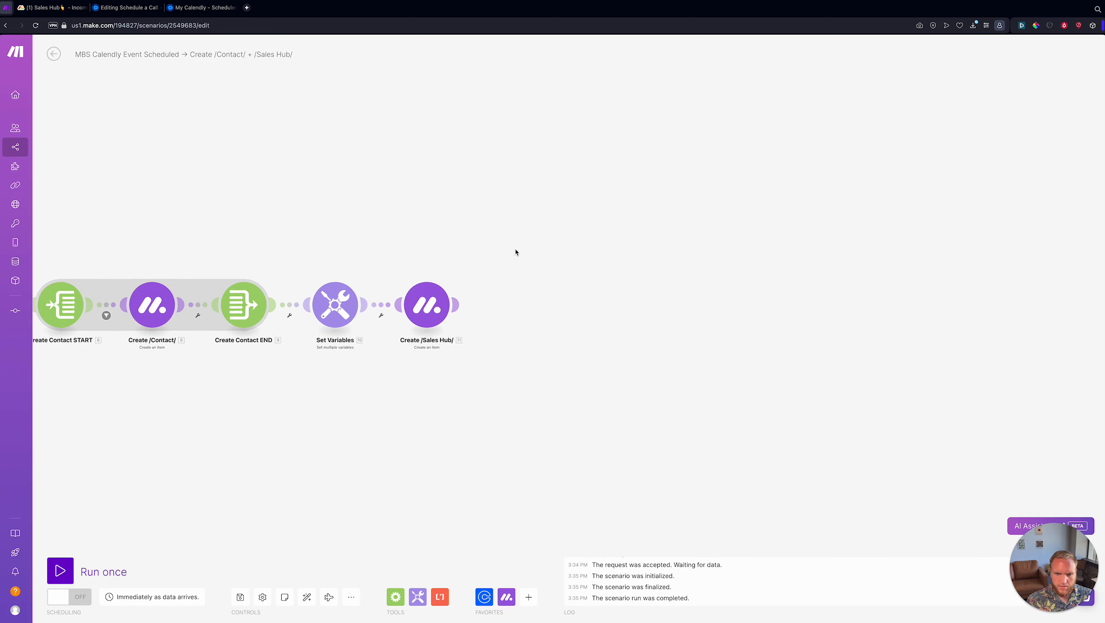
pyautogui.rightClick(487, 263)
pyautogui.click(502, 286)
pyautogui.hscroll(5, 406, 200)
pyautogui.scroll(-1, 406, 200)
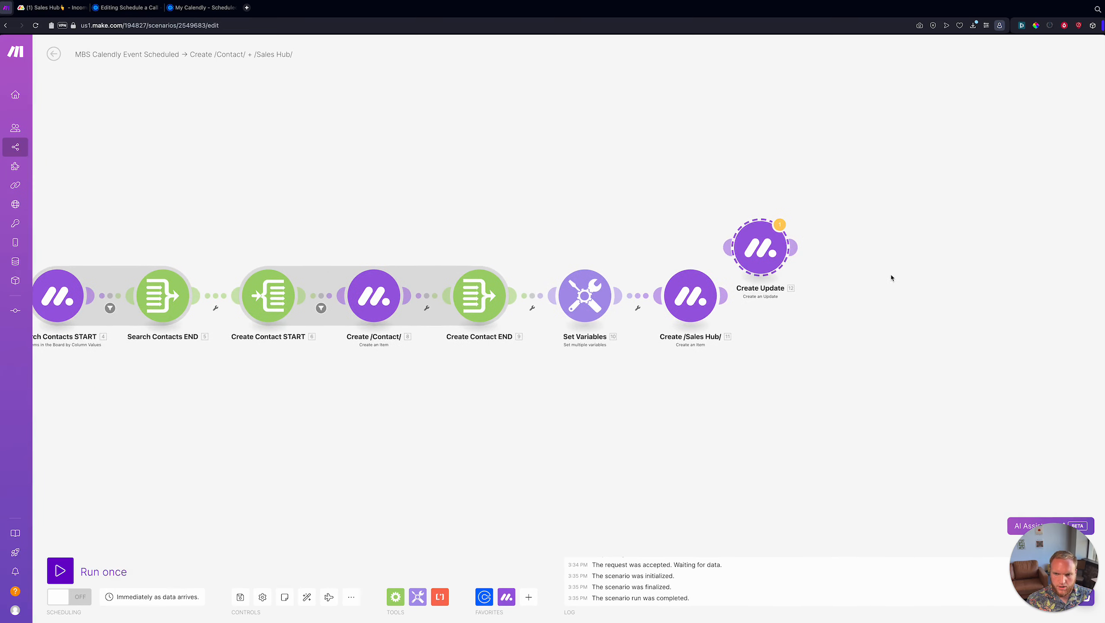
pyautogui.hotkey('ctrl', 't')
# - Load htmlg.com's online HTML editor and delete its demo content
pyautogui.write('htmlg.com/html-editor/')
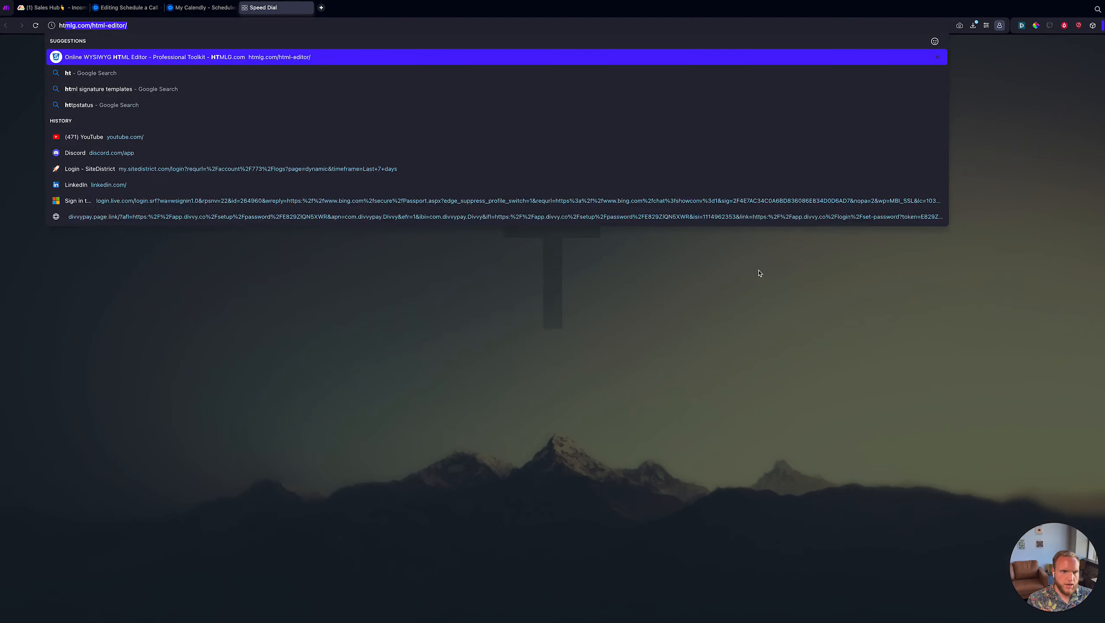
pyautogui.press('Return')
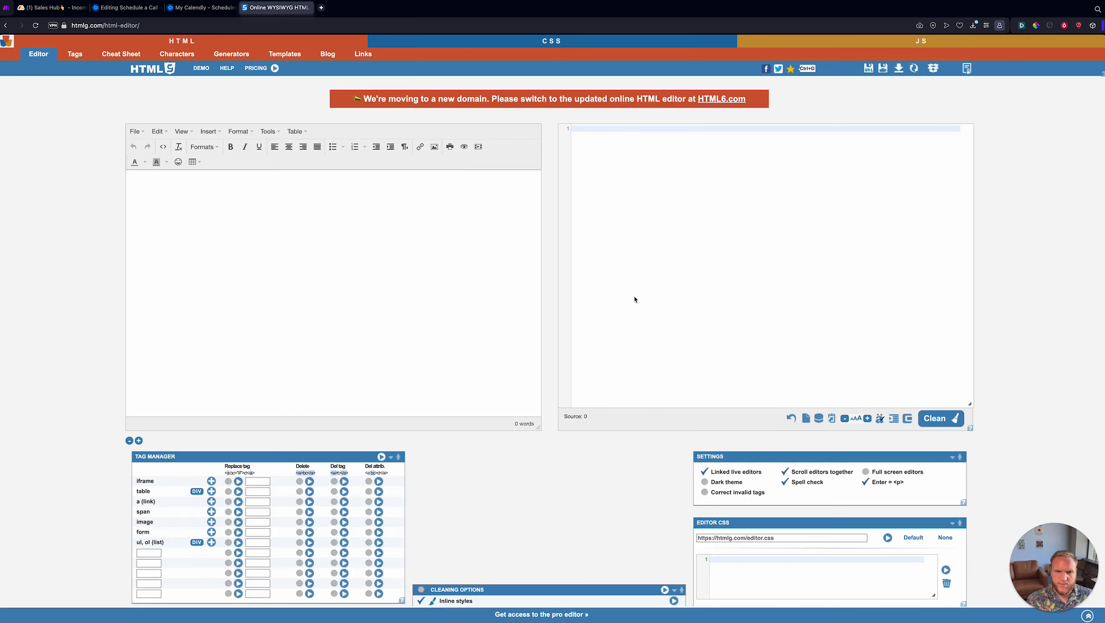
pyautogui.click(641, 349)
pyautogui.press('super+a')
pyautogui.press('BackSpace')
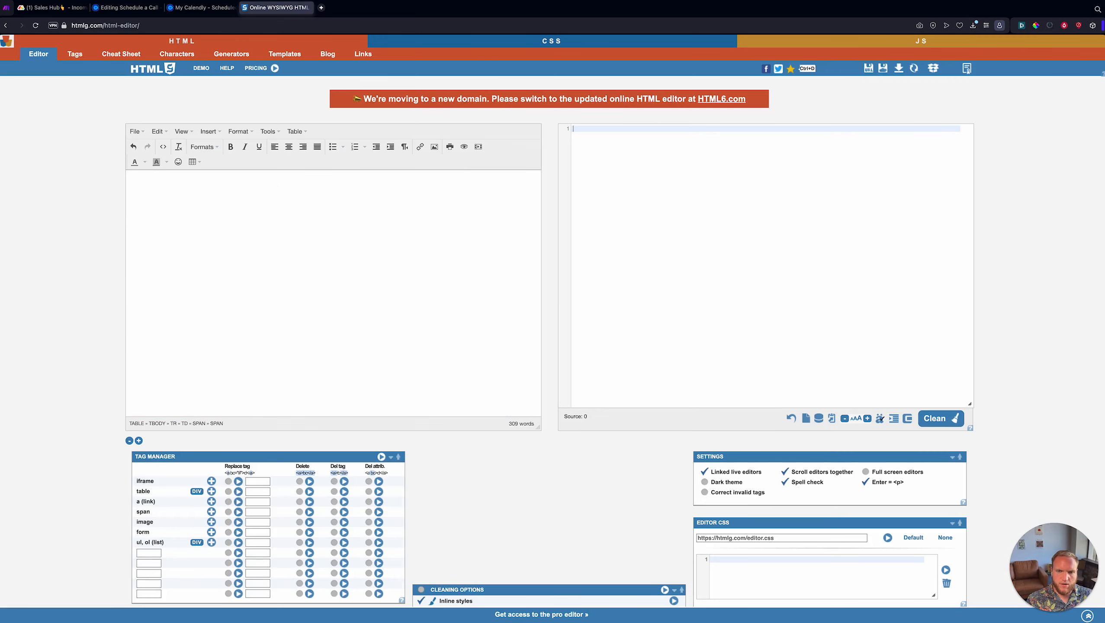
pyautogui.click(225, 217)
# - Paste the Create Update module's Body HTML from Make into the HTML editor
pyautogui.hotkey('ctrl', 'Tab')
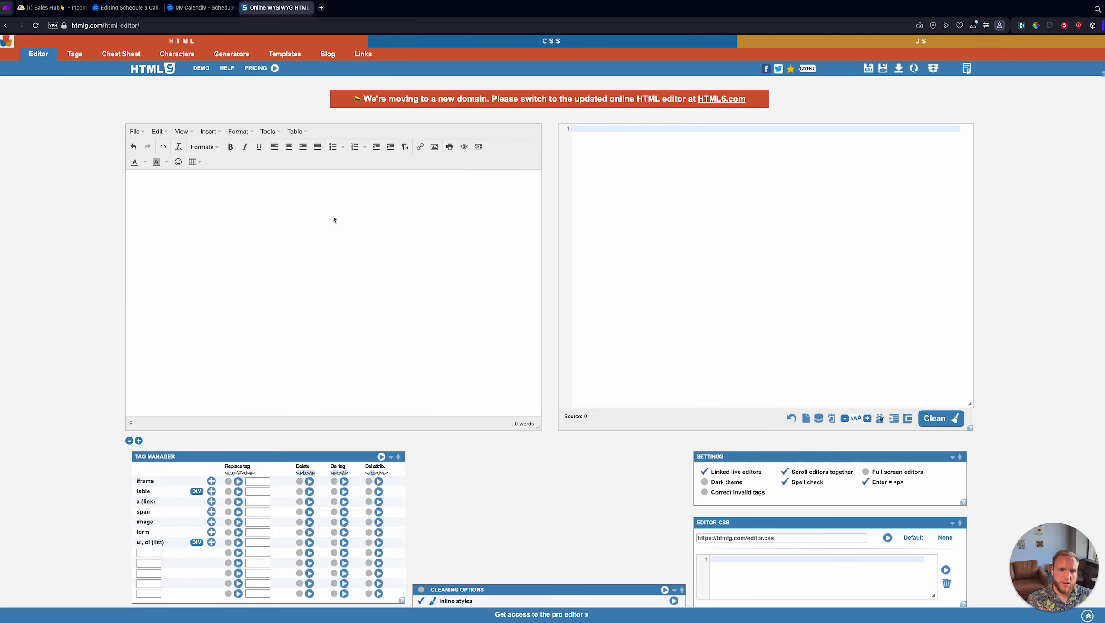
pyautogui.scroll(3, 749, 239)
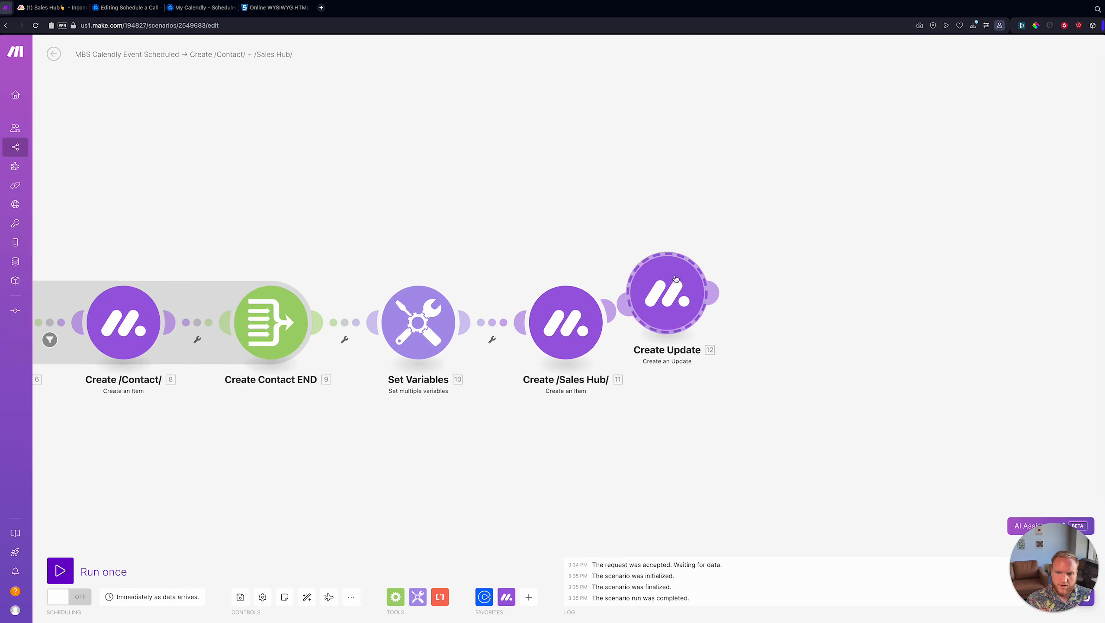
pyautogui.hotkey('ctrl', 'shift', 'Tab')
pyautogui.hotkey('ctrl', 'Tab')
pyautogui.hotkey('ctrl', 'shift', 'Tab')
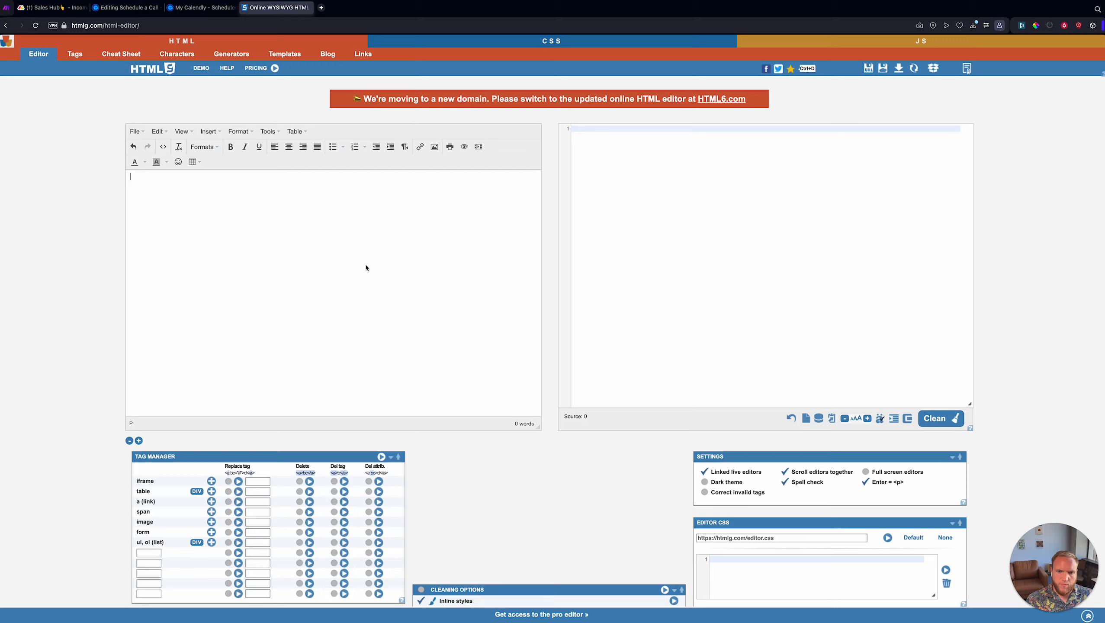
pyautogui.hotkey('ctrl', 'Tab')
pyautogui.click(650, 286)
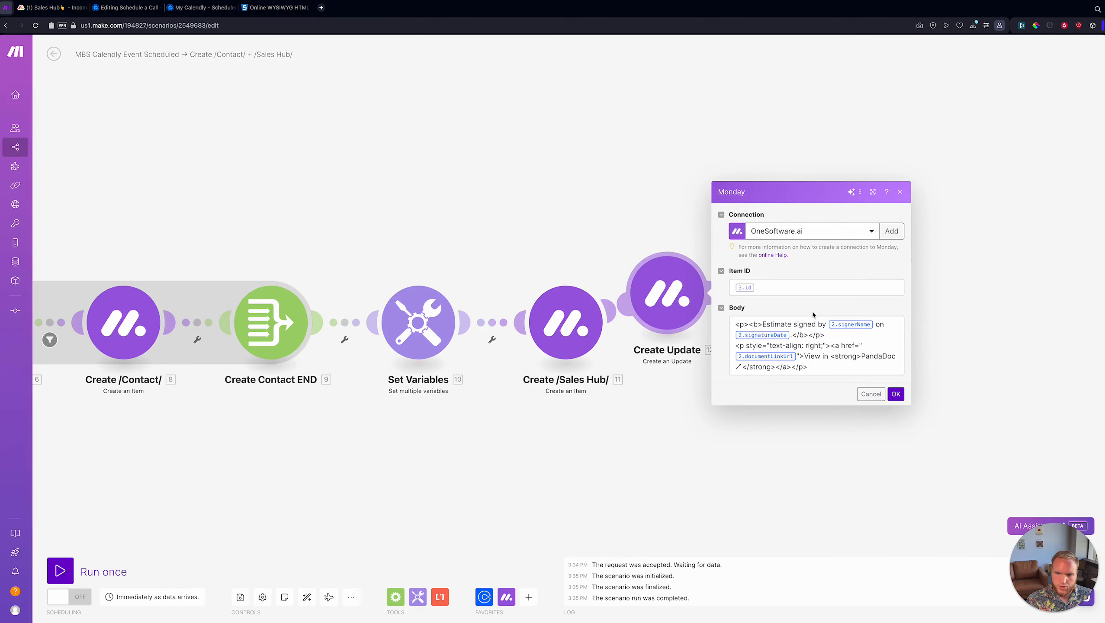
pyautogui.click(792, 340)
pyautogui.hotkey('ctrl', 'a')
pyautogui.hotkey('ctrl', 'shift', 'Tab')
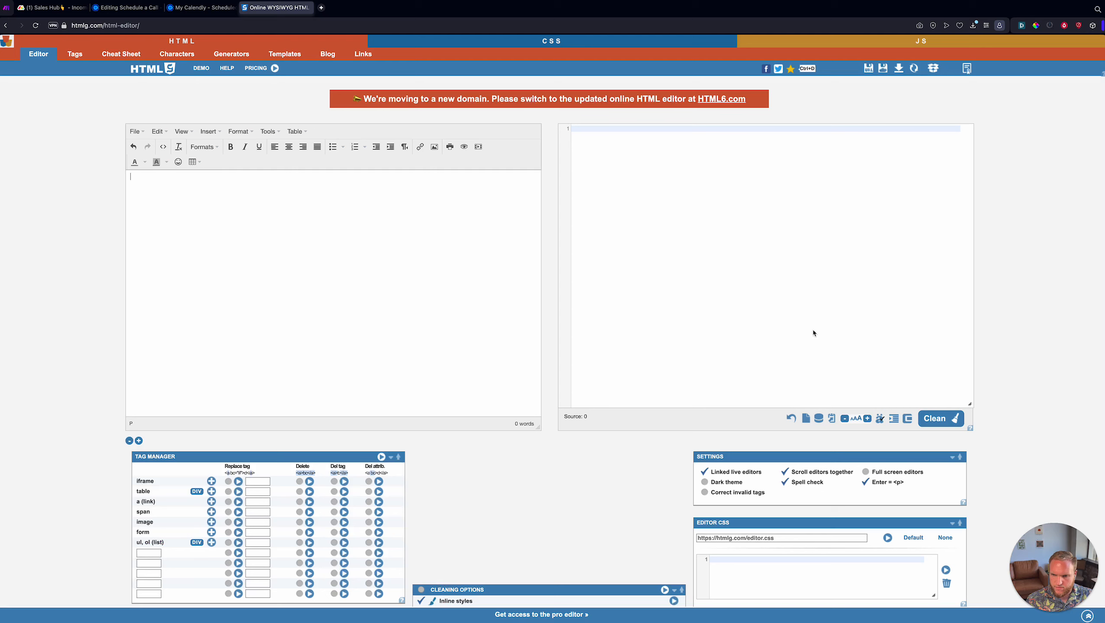
pyautogui.write('<p><b>Estimate signed by {{2.signerName}} on {{2.signatureDate}}.</b></p> <p style="text-align: right;"><a href="{{2.documentLinkUrl}}">View in <strong>PandaDoc ↗</strong></a></p>')
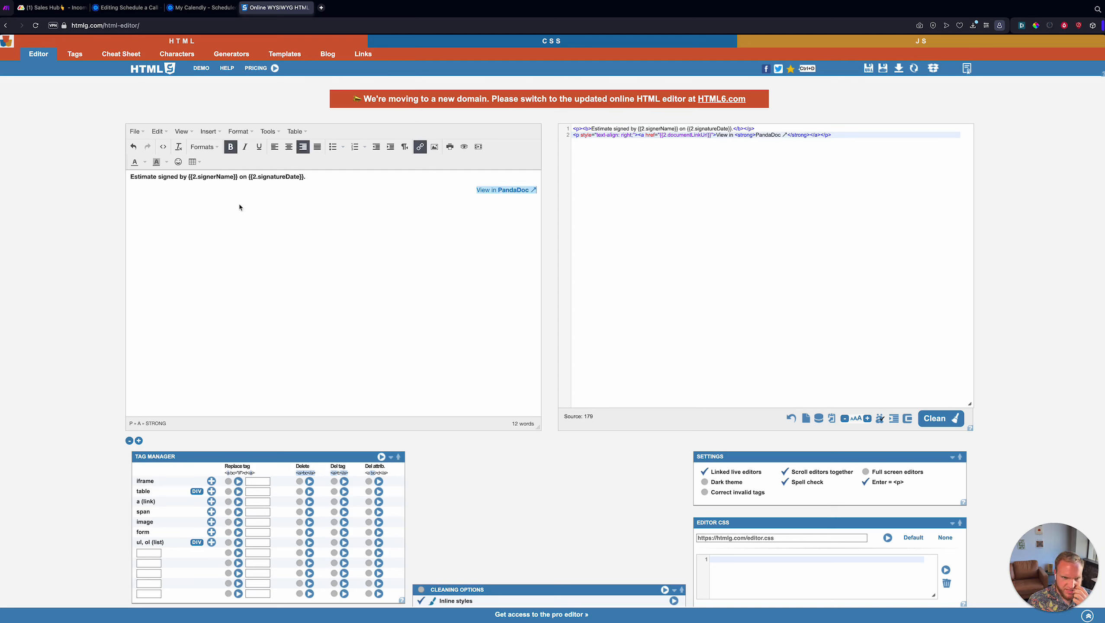
# - Select the 'Estimate signed by' line in the editor so it can be replaced
pyautogui.moveTo(130, 176); pyautogui.dragTo(356, 175)
pyautogui.click(356, 175)
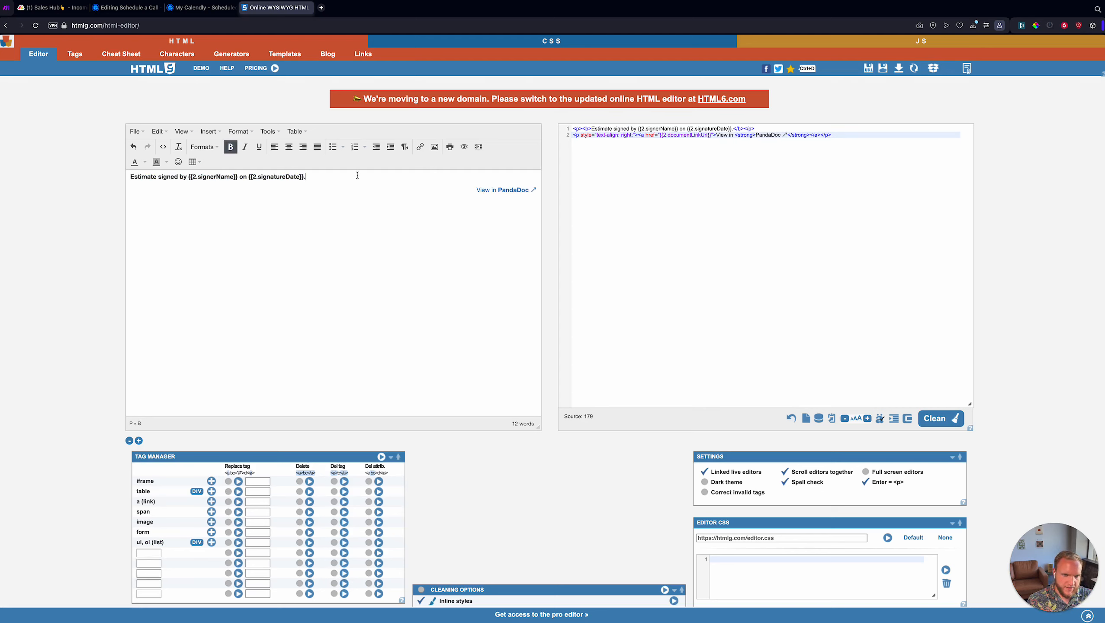
pyautogui.click(129, 183)
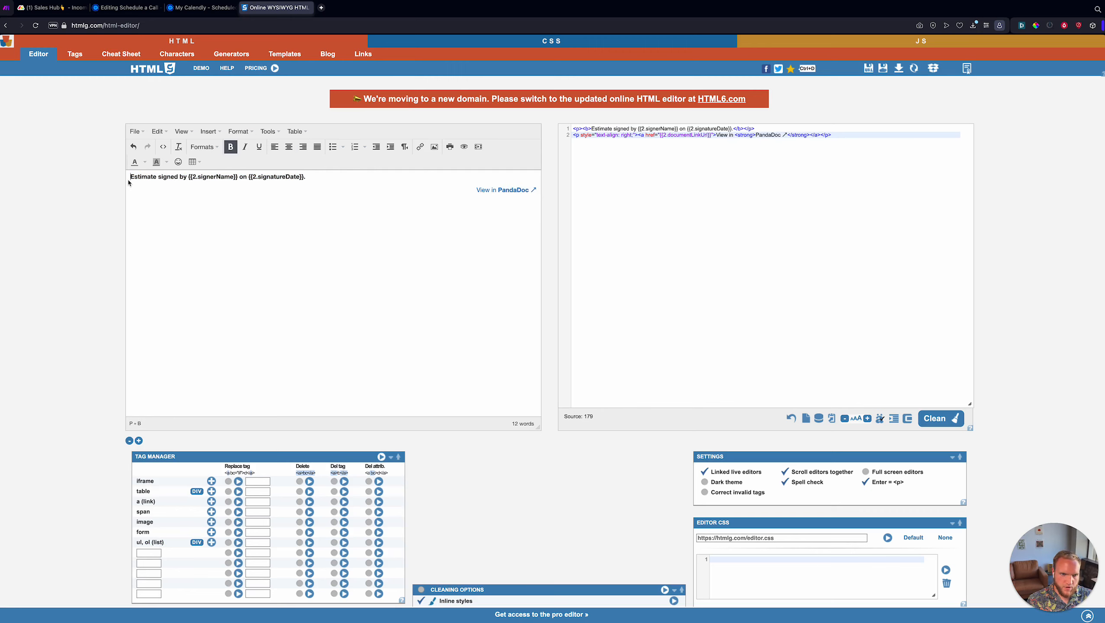
pyautogui.moveTo(128, 182); pyautogui.dragTo(302, 177)
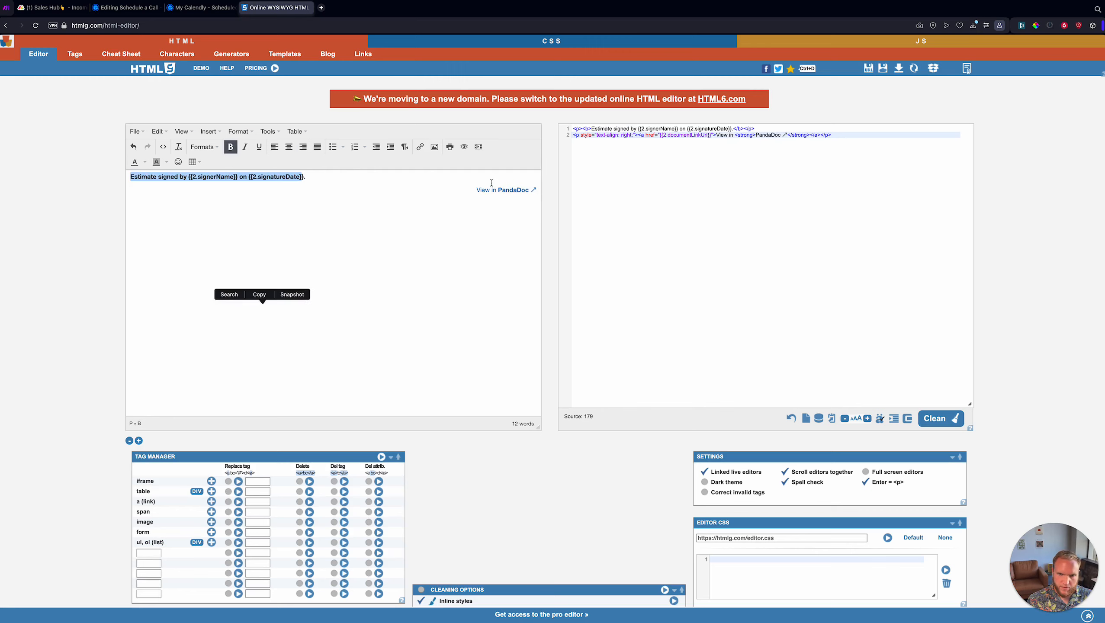
pyautogui.click(745, 169)
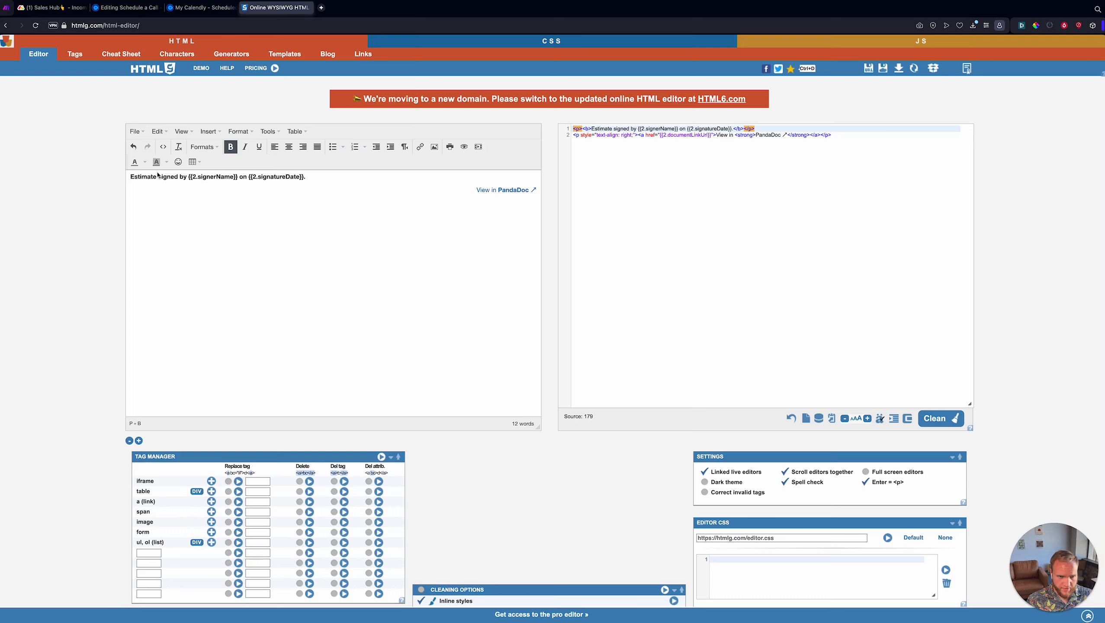
pyautogui.hotkey('ctrl', 'Tab')
pyautogui.click(838, 348)
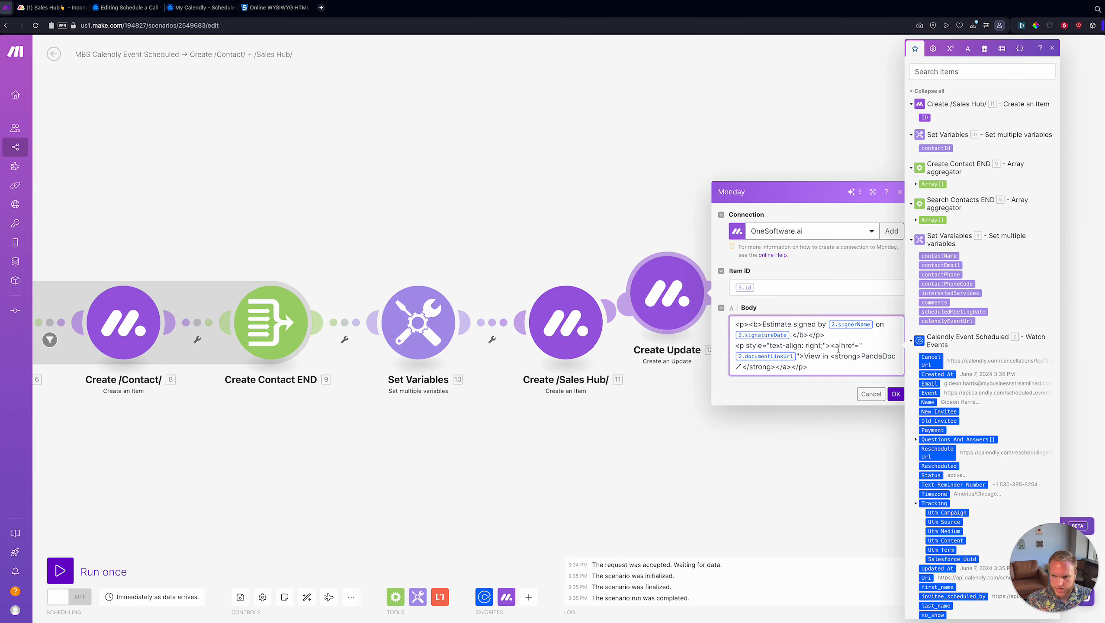
pyautogui.hotkey('ctrl', 'Tab')
pyautogui.moveTo(392, 177); pyautogui.dragTo(129, 178)
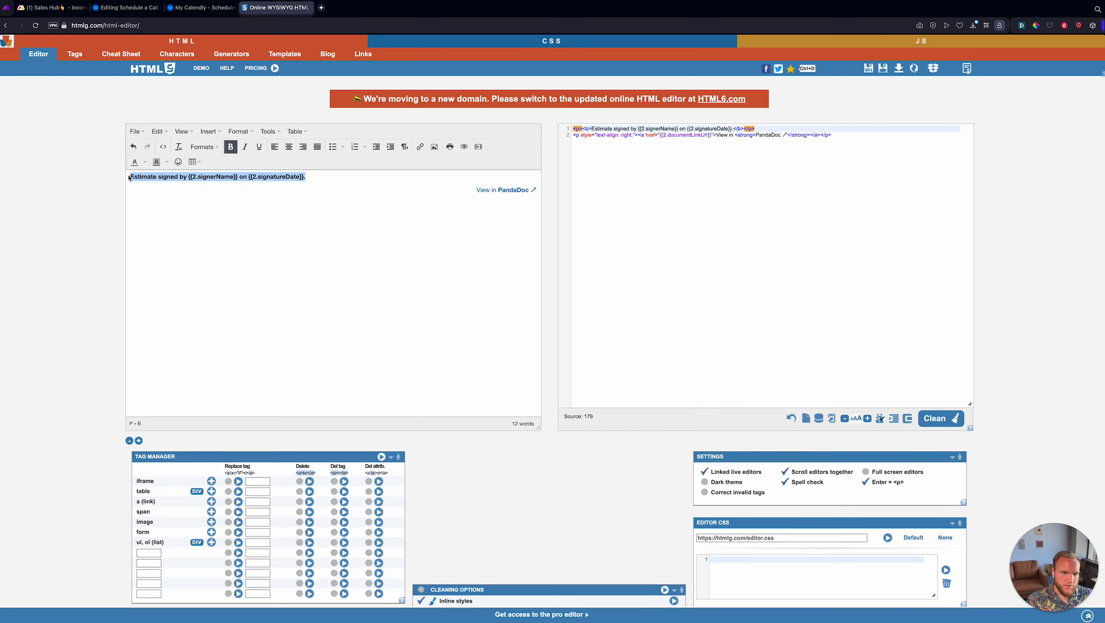
# - Replace the first line with 'Event scheduled for TIME with EMAIL'
pyautogui.write('Event sc')
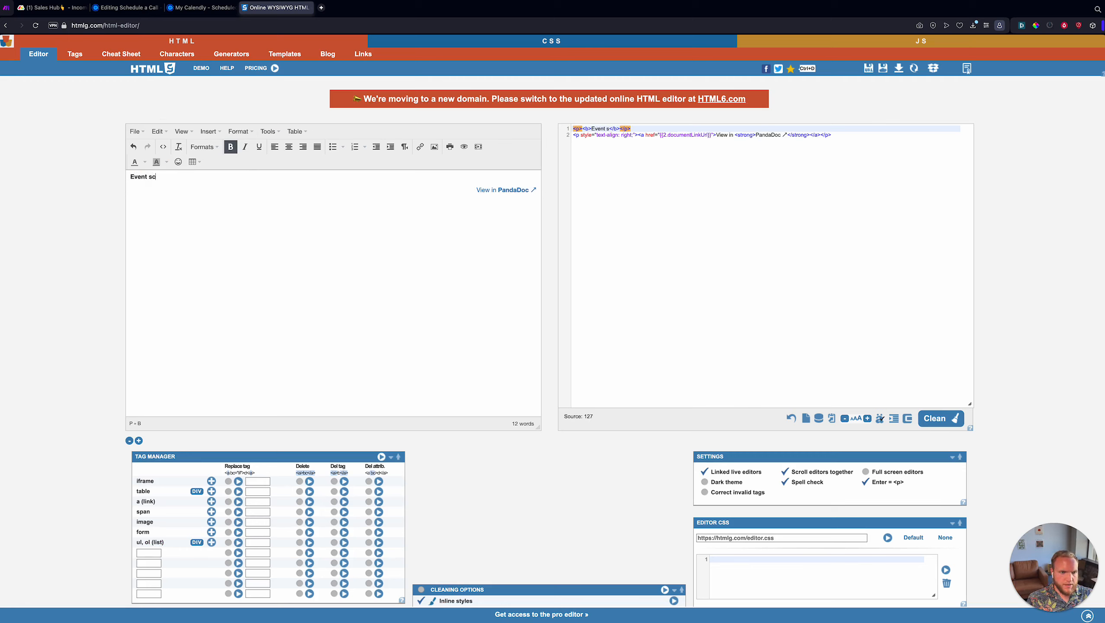
pyautogui.write('heduled for')
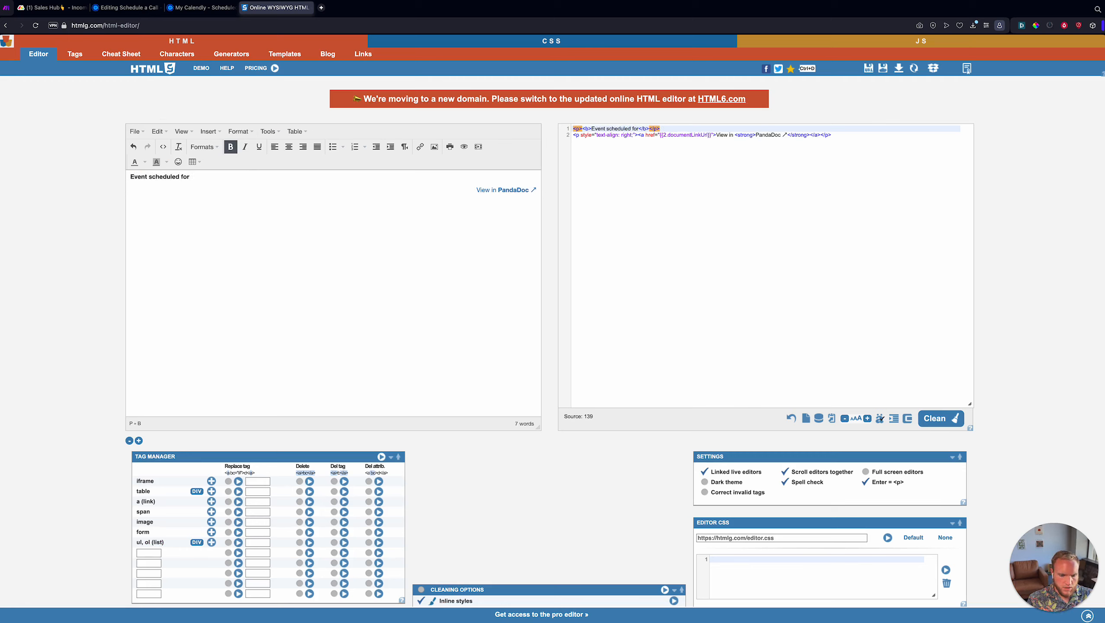
pyautogui.write(':')
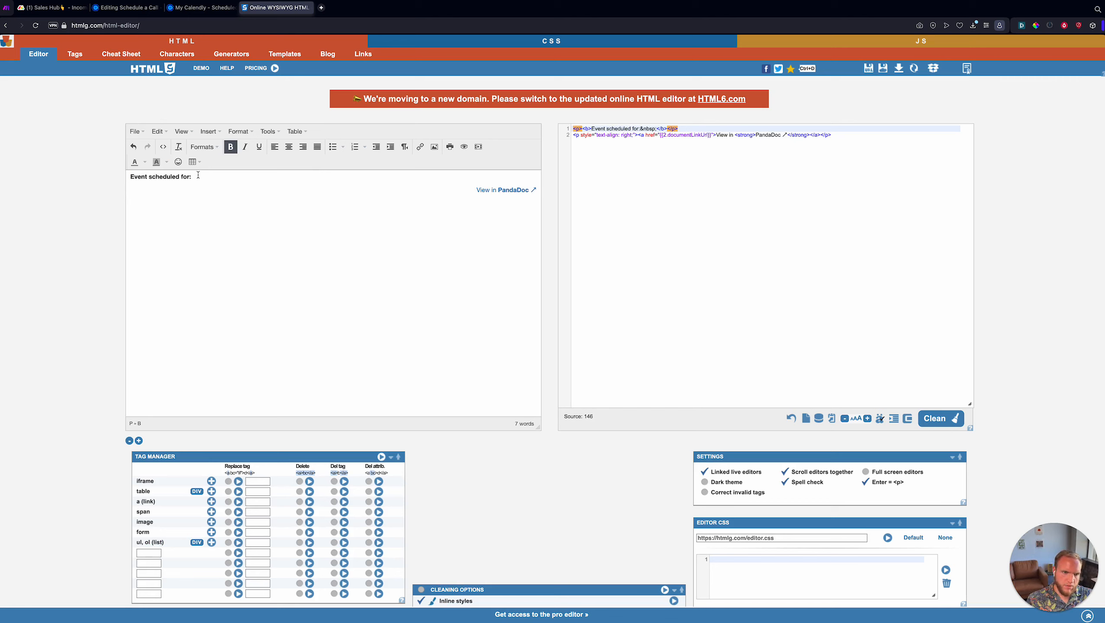
pyautogui.press('BackSpace')
pyautogui.press('BackSpace')
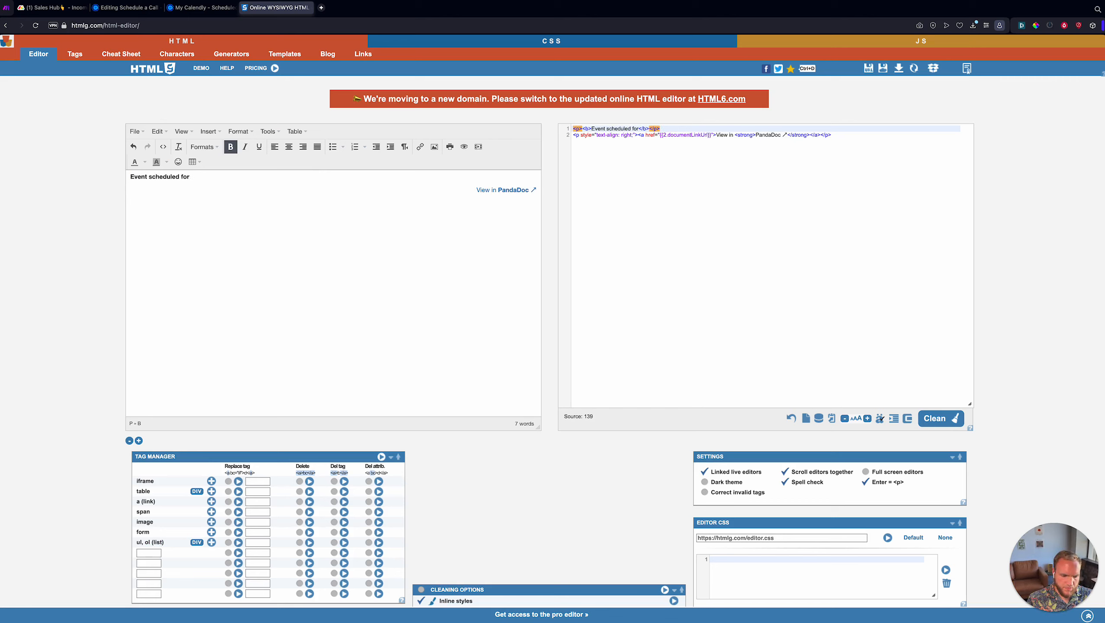
pyautogui.write('T')
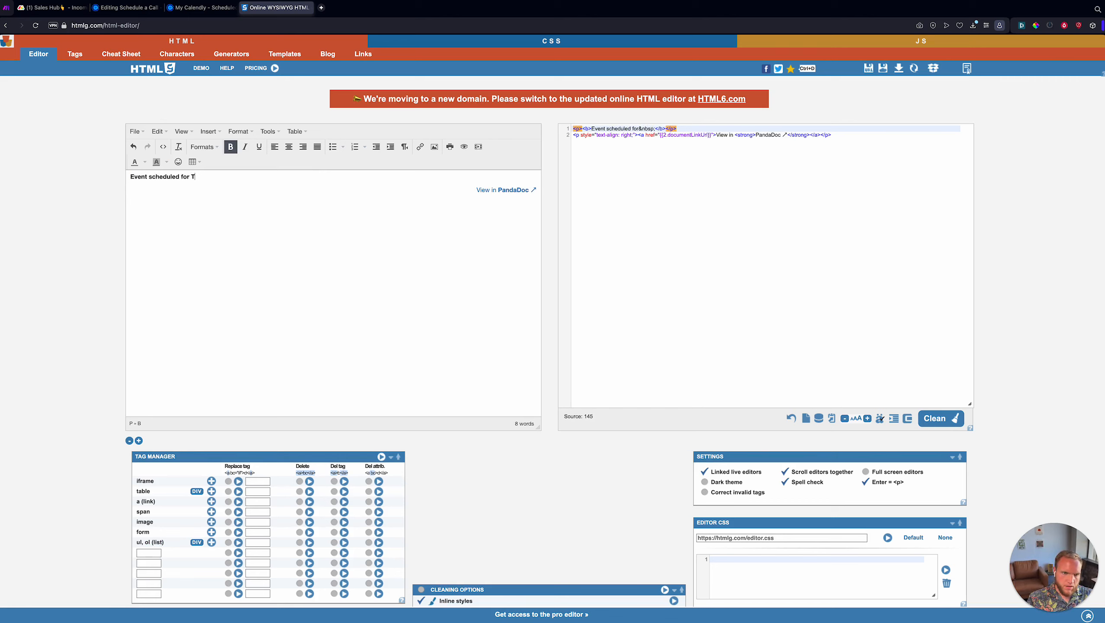
pyautogui.write('IME')
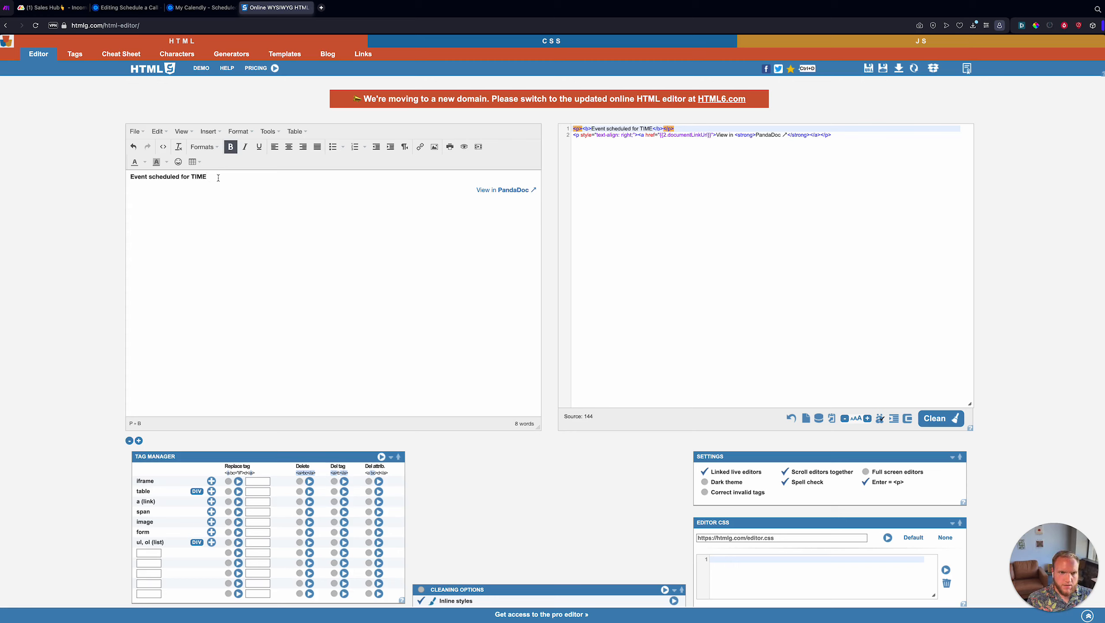
pyautogui.write(' with inv')
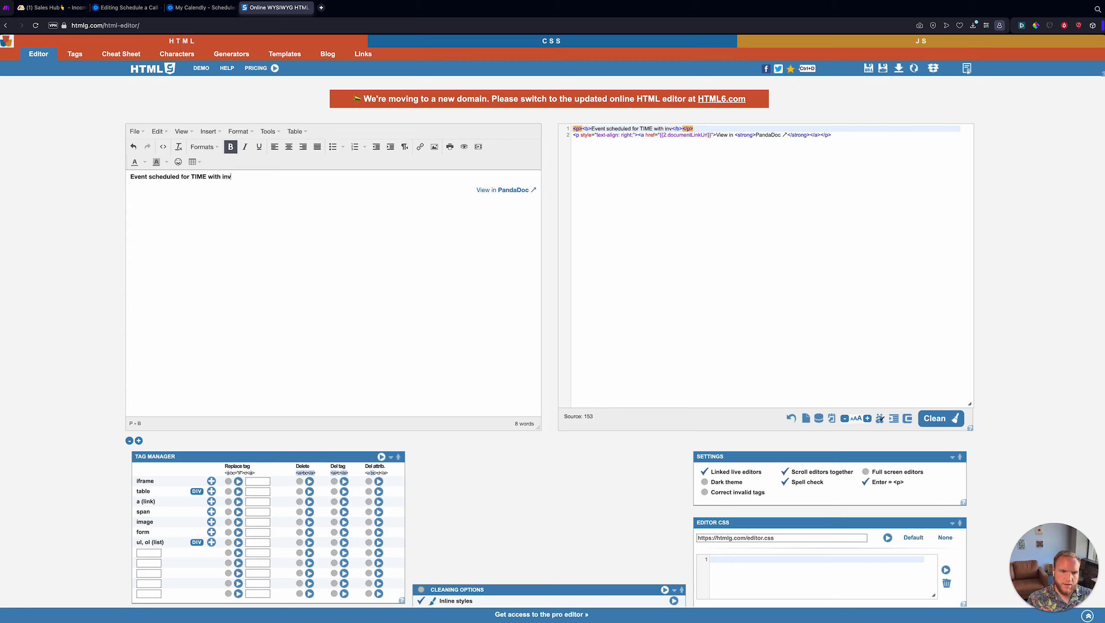
pyautogui.press('BackSpace')
pyautogui.press('BackSpace')
pyautogui.press('BackSpace')
pyautogui.press('BackSpace')
pyautogui.press('BackSpace')
pyautogui.press('BackSpace')
pyautogui.press('BackSpace')
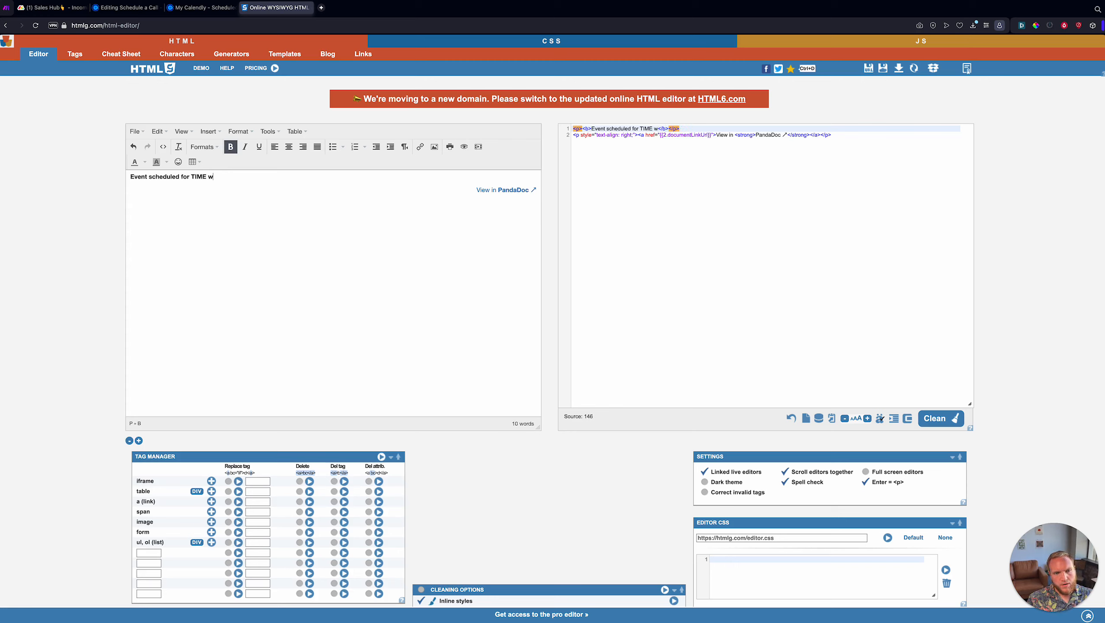
pyautogui.write('ith ')
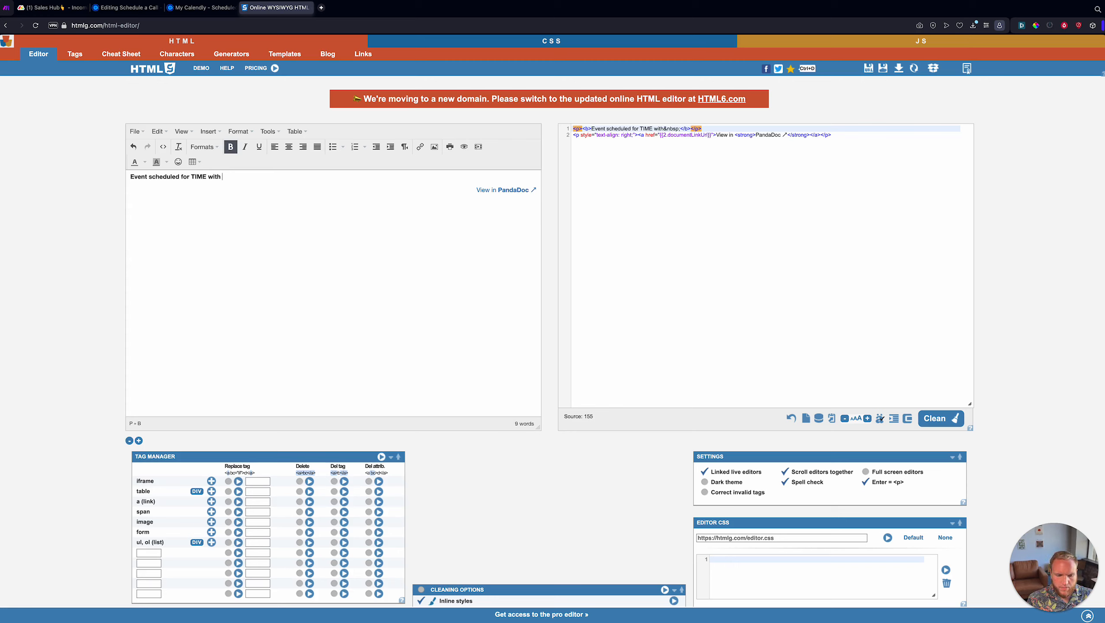
pyautogui.write('NAME')
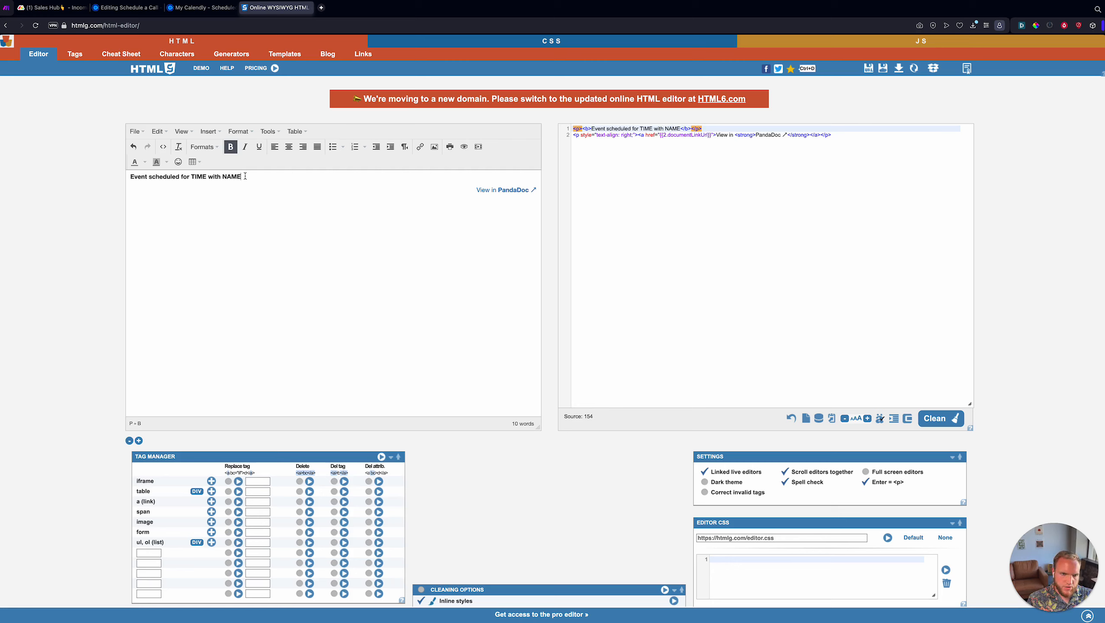
pyautogui.press('BackSpace')
pyautogui.press('BackSpace')
pyautogui.press('BackSpace')
pyautogui.press('BackSpace')
pyautogui.write('EMAIL')
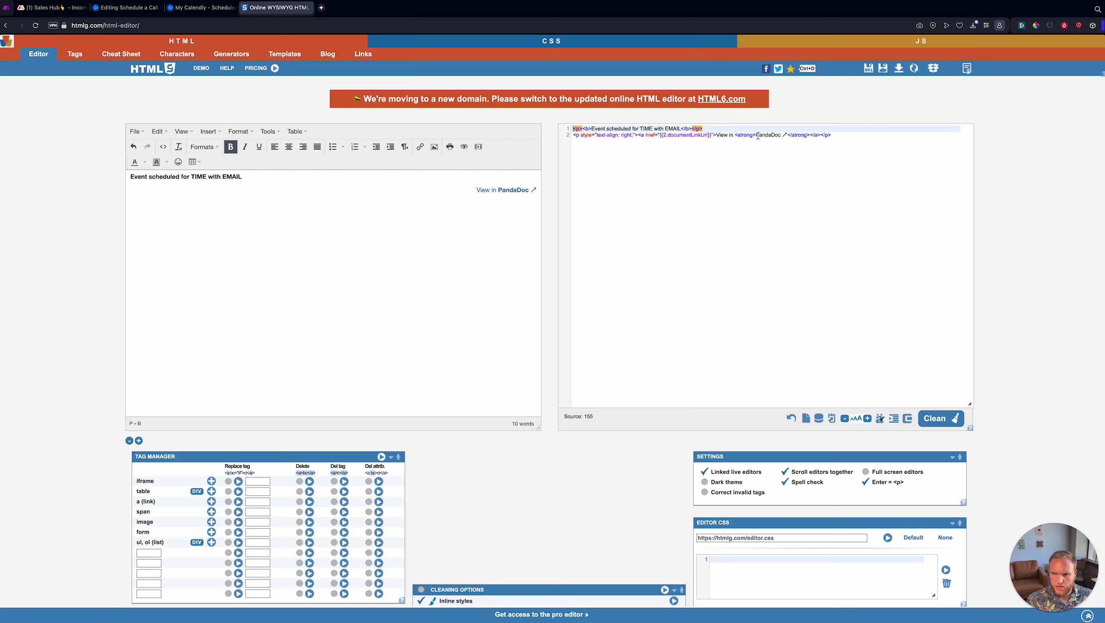
# - Change the link text from PandaDoc to Calendly and select the finished source
pyautogui.moveTo(757, 136); pyautogui.dragTo(780, 137)
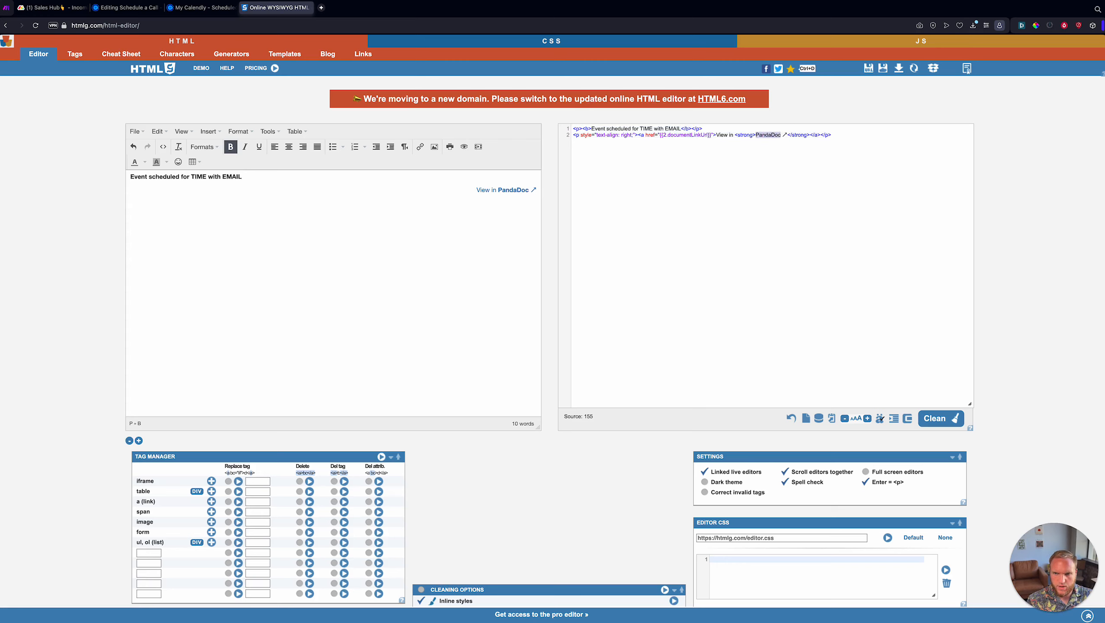
pyautogui.write('Calendly')
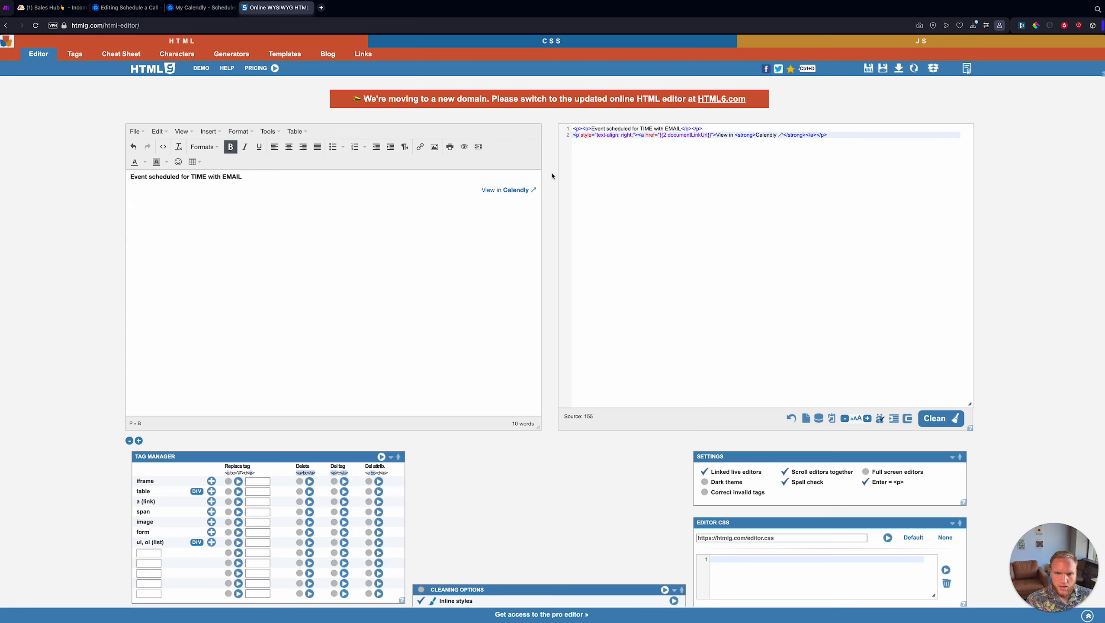
pyautogui.click(697, 137)
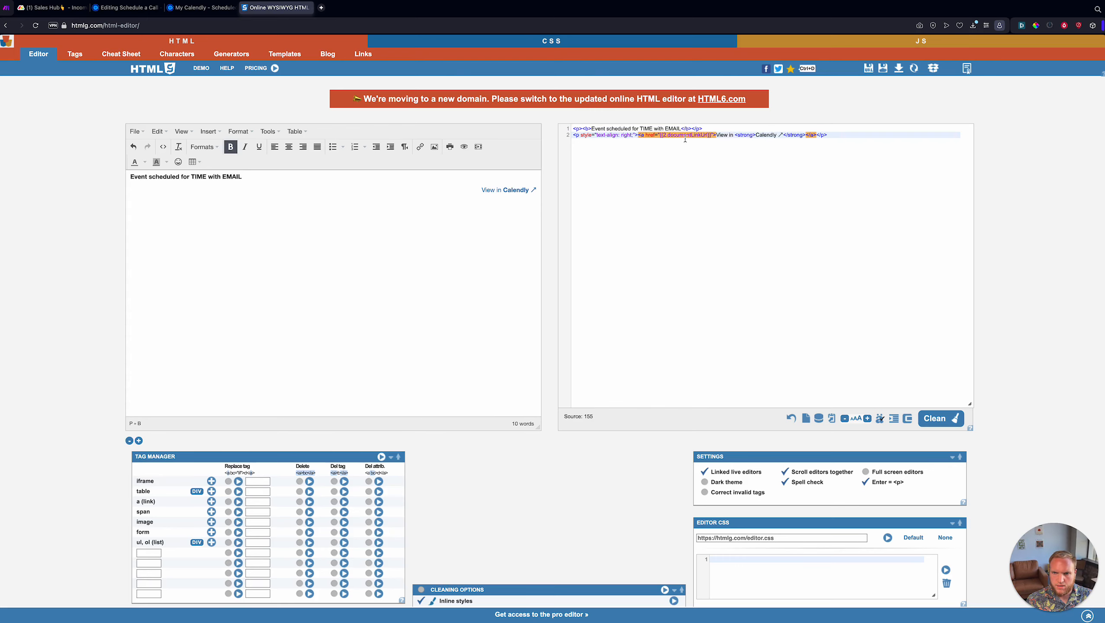
pyautogui.press('super+a')
pyautogui.press('super+1')
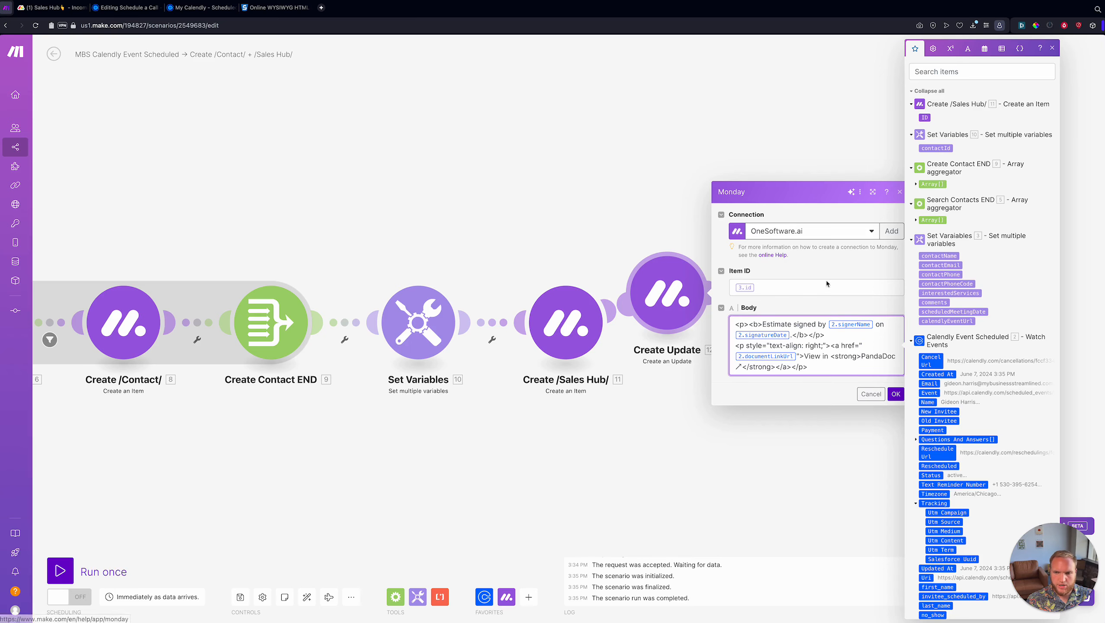
# - Check item 8 calendlyEventUrl in the Set Variables module settings
pyautogui.scroll(-10, 562, 453)
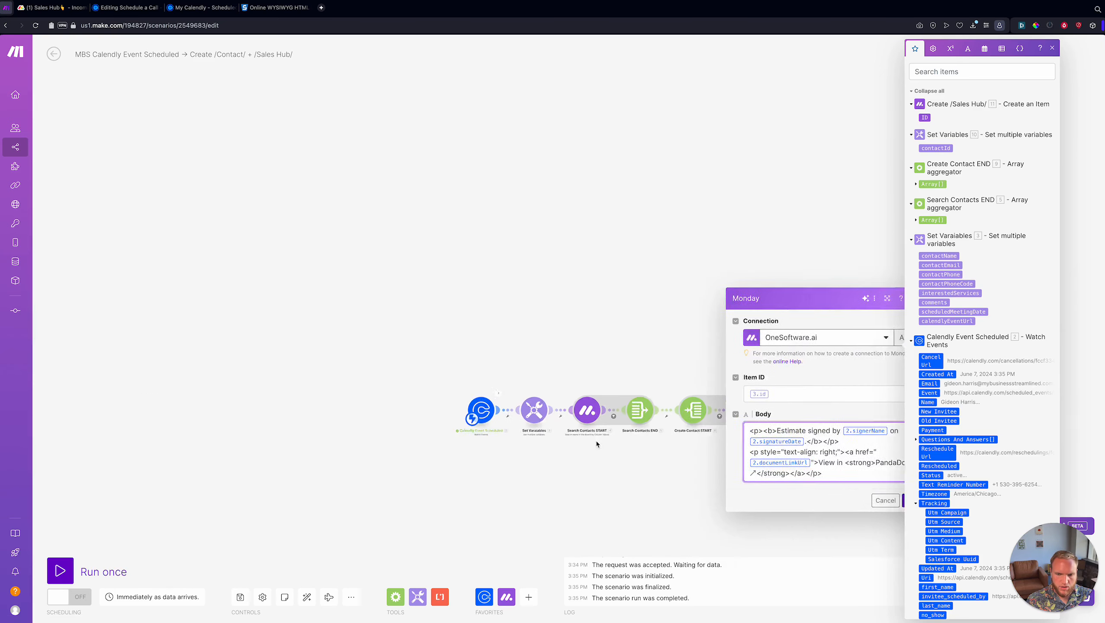
pyautogui.scroll(3, 596, 444)
pyautogui.click(493, 391)
pyautogui.scroll(-10, 639, 386)
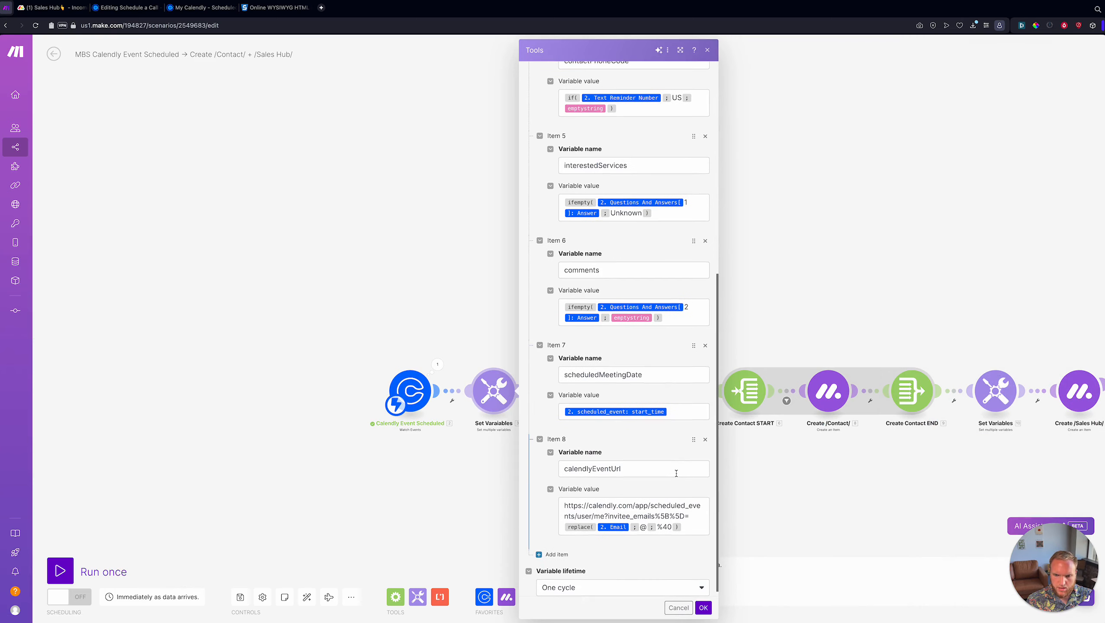
# - Replace documentLinkUrl with calendlyEventUrl in the link's href and select the whole source
pyautogui.hotkey('ctrl', 'Tab')
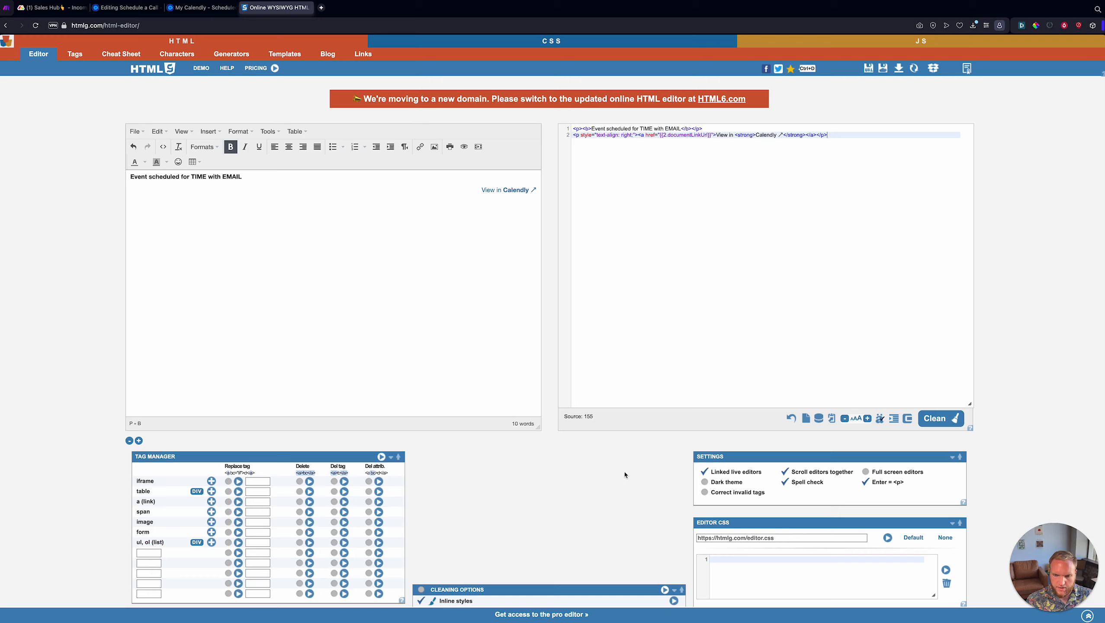
pyautogui.doubleClick(676, 135)
pyautogui.write('calendlyEven')
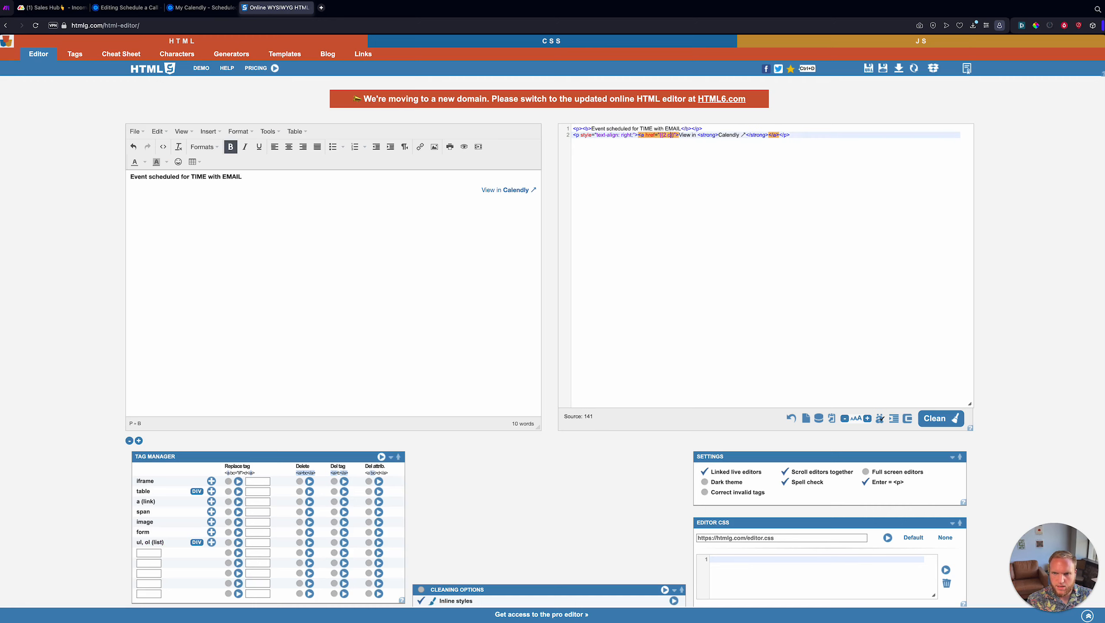
pyautogui.write('tUrl')
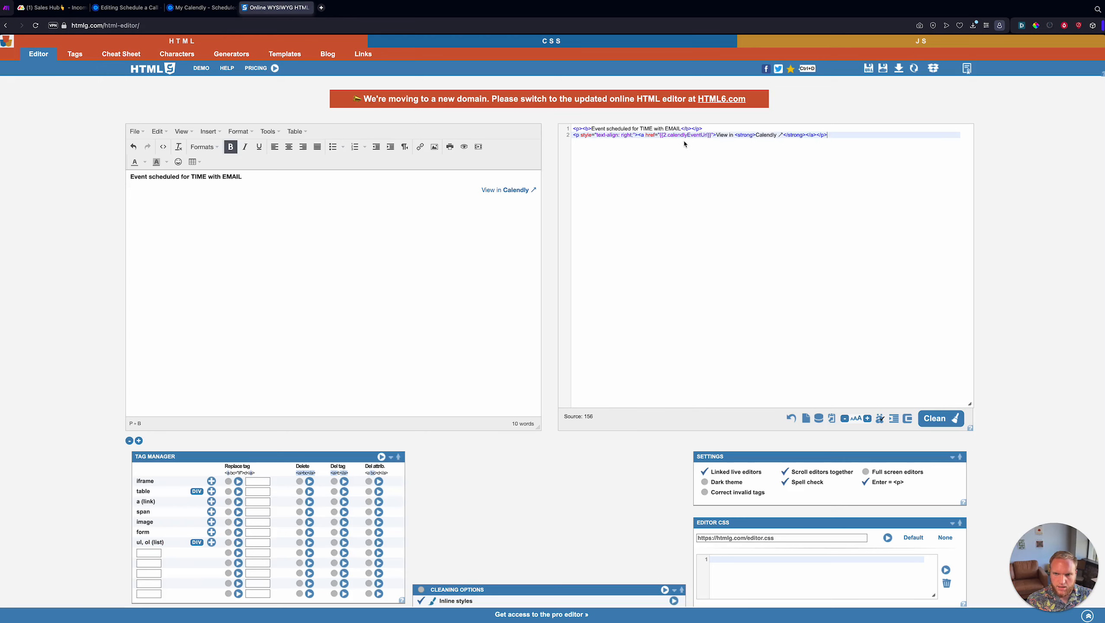
pyautogui.click(665, 135)
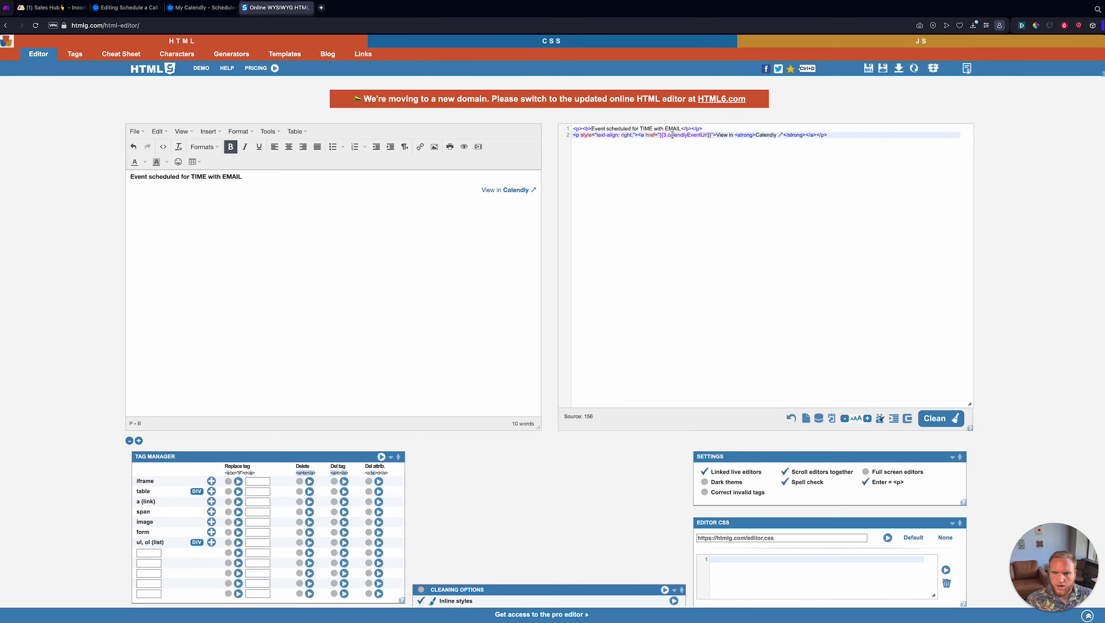
pyautogui.hotkey('ctrl', 'a')
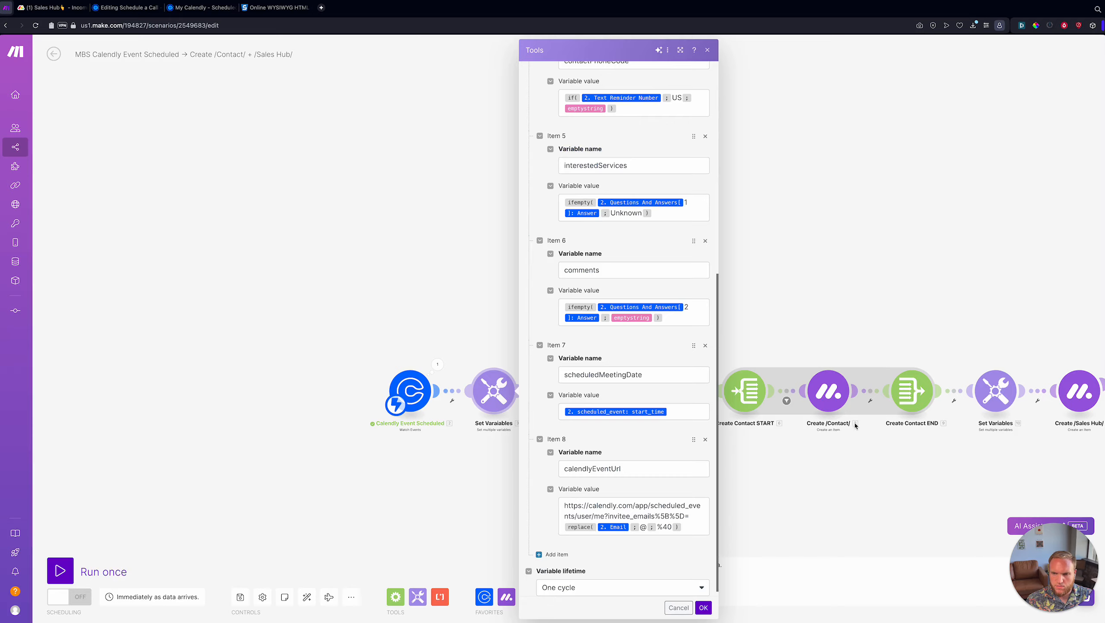
# - Replace the Create Update Body with the pasted Calendly HTML snippet
pyautogui.moveTo(985, 273); pyautogui.dragTo(653, 274)
pyautogui.click(623, 365)
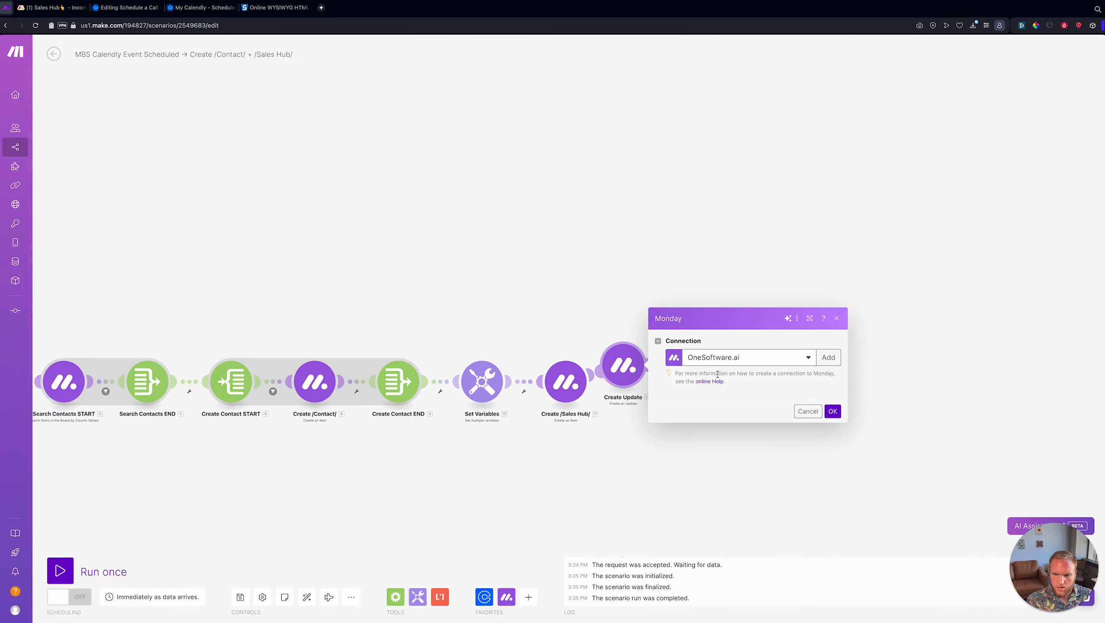
pyautogui.click(719, 397)
pyautogui.hotkey('ctrl', 'a')
pyautogui.write('<p><b>Event scheduled for TIME with EMAIL</b></p> <p style="text-align: right;"><a href="3. calendlyEventUrl">View in <strong>Calendly↗</strong></a></p>')
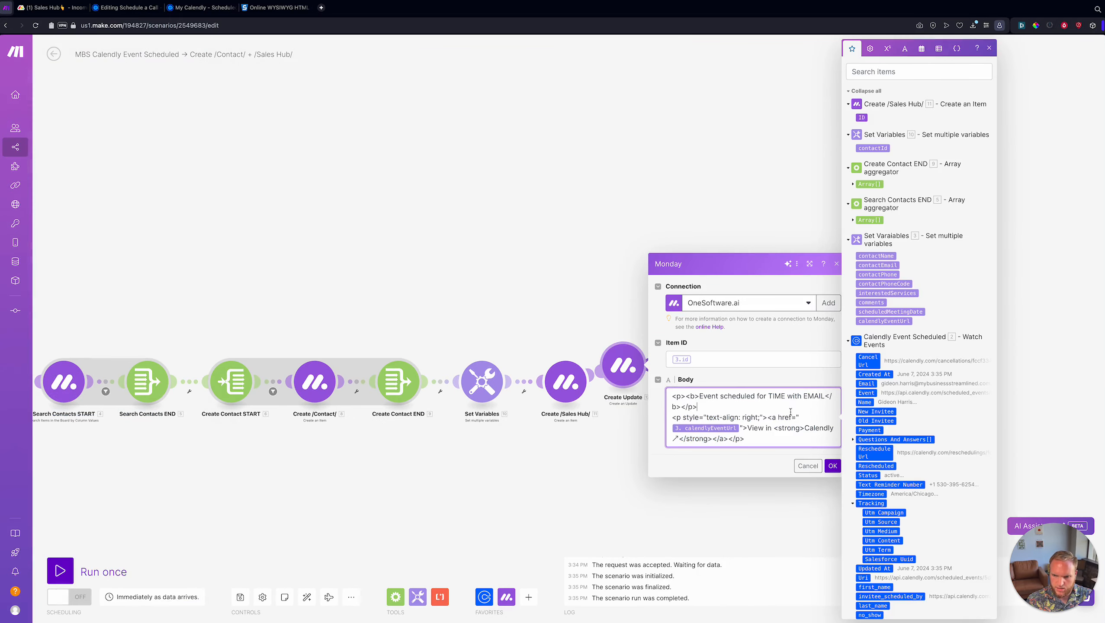
# - Map scheduledMeetingDate over TIME and contactEmail over EMAIL in the Body
pyautogui.doubleClick(777, 396)
pyautogui.doubleClick(813, 397)
pyautogui.doubleClick(774, 396)
pyautogui.press('BackSpace')
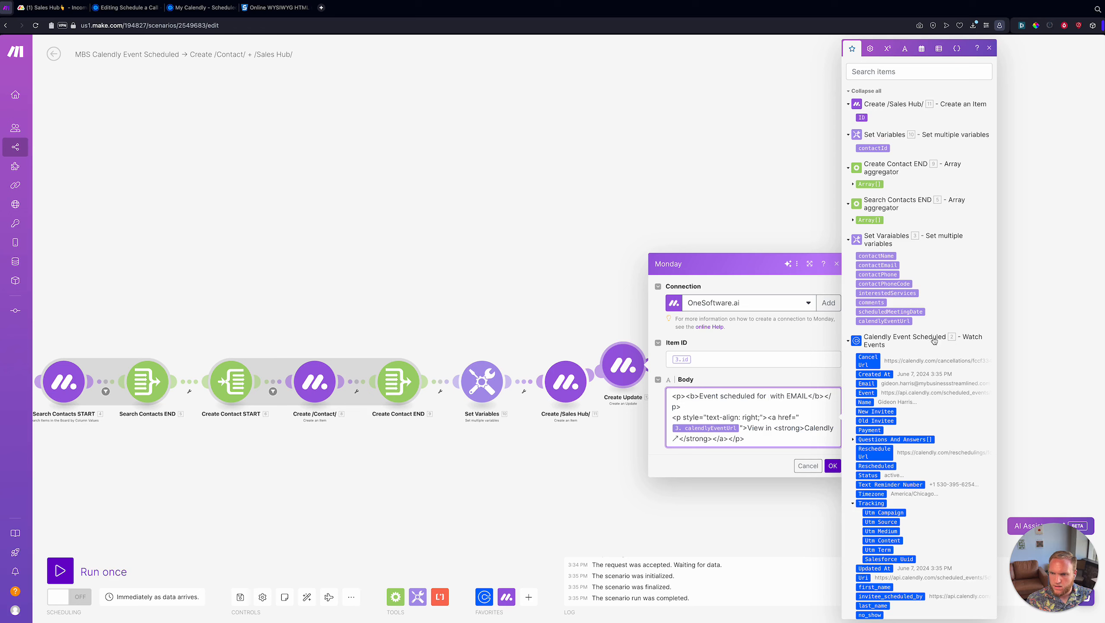
pyautogui.click(913, 313)
pyautogui.doubleClick(772, 405)
pyautogui.press('BackSpace')
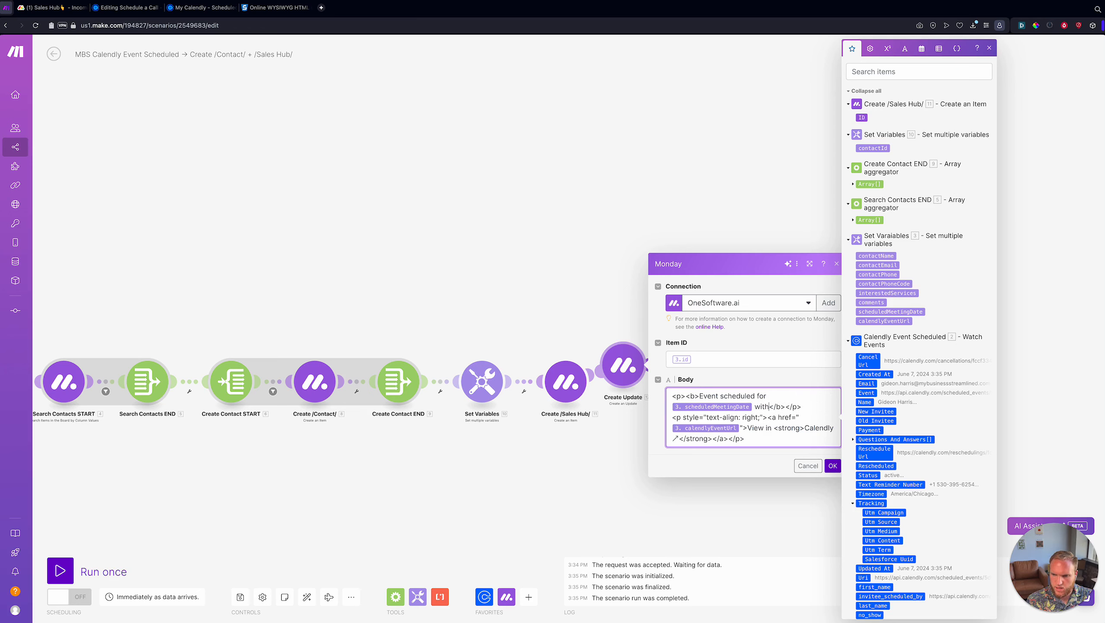
pyautogui.click(877, 265)
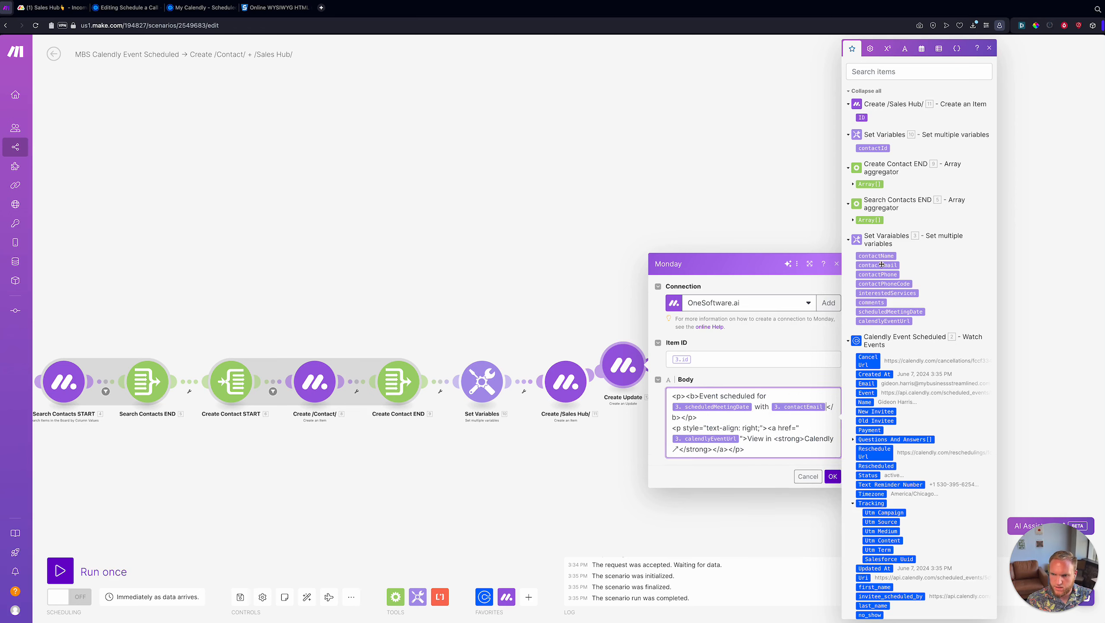
# - Set Item ID to the new Sales Hub item's 11. ID and confirm the module
pyautogui.click(739, 360)
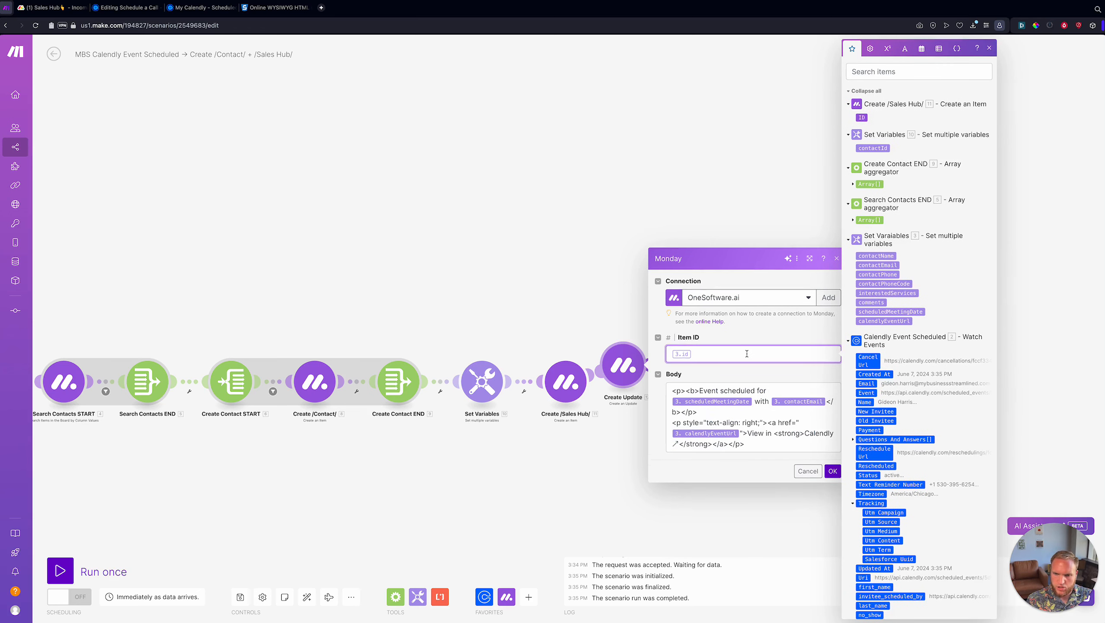
pyautogui.press('BackSpace')
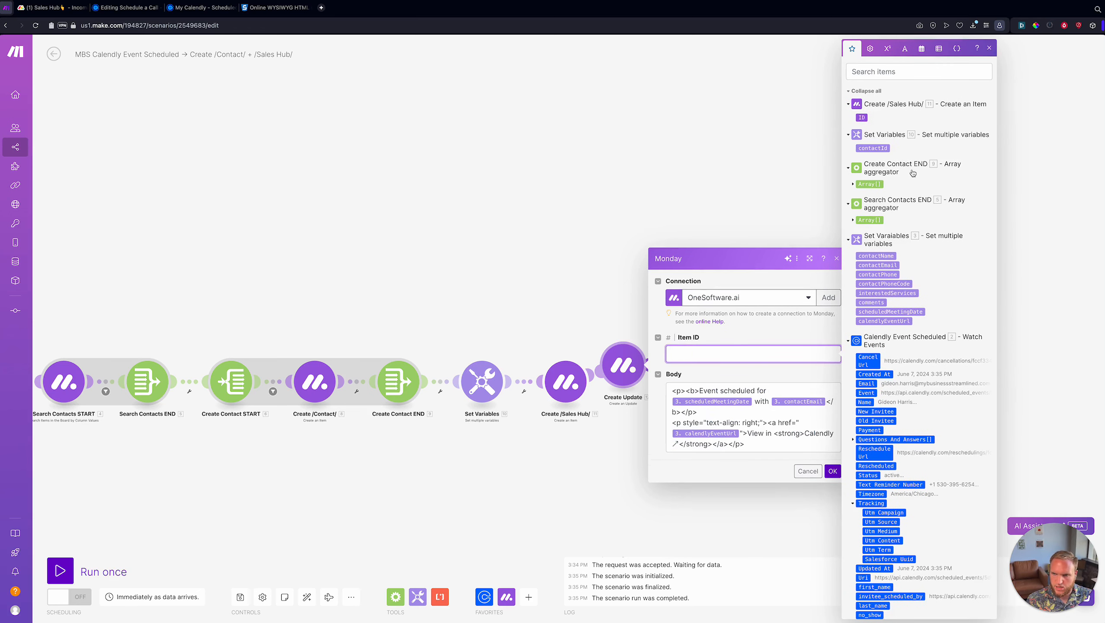
pyautogui.click(861, 118)
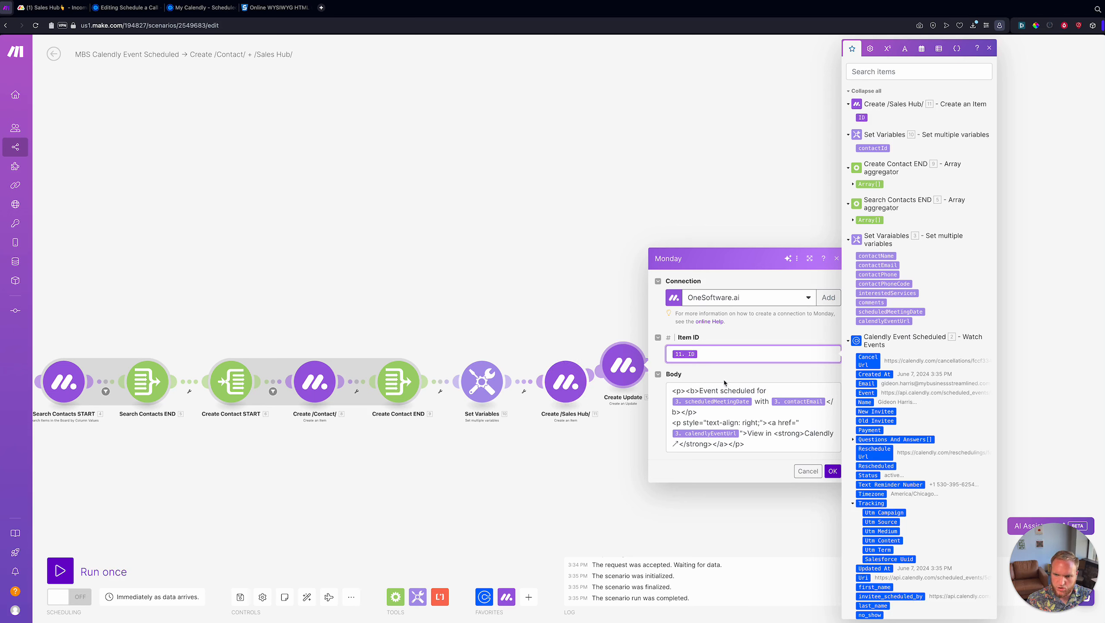
pyautogui.click(797, 444)
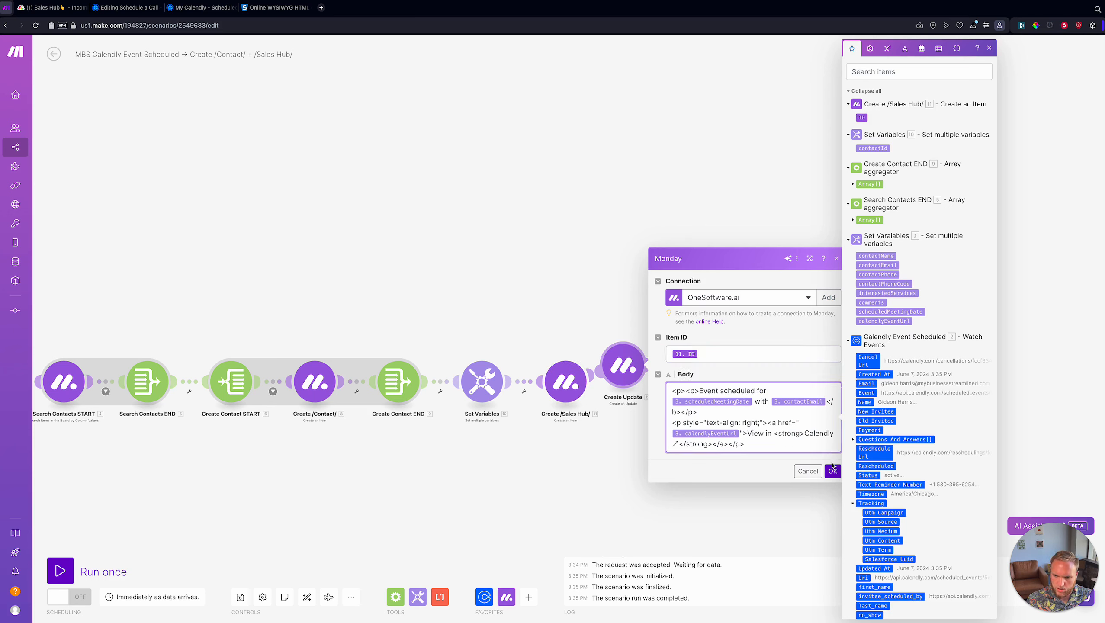
pyautogui.click(833, 471)
pyautogui.click(306, 597)
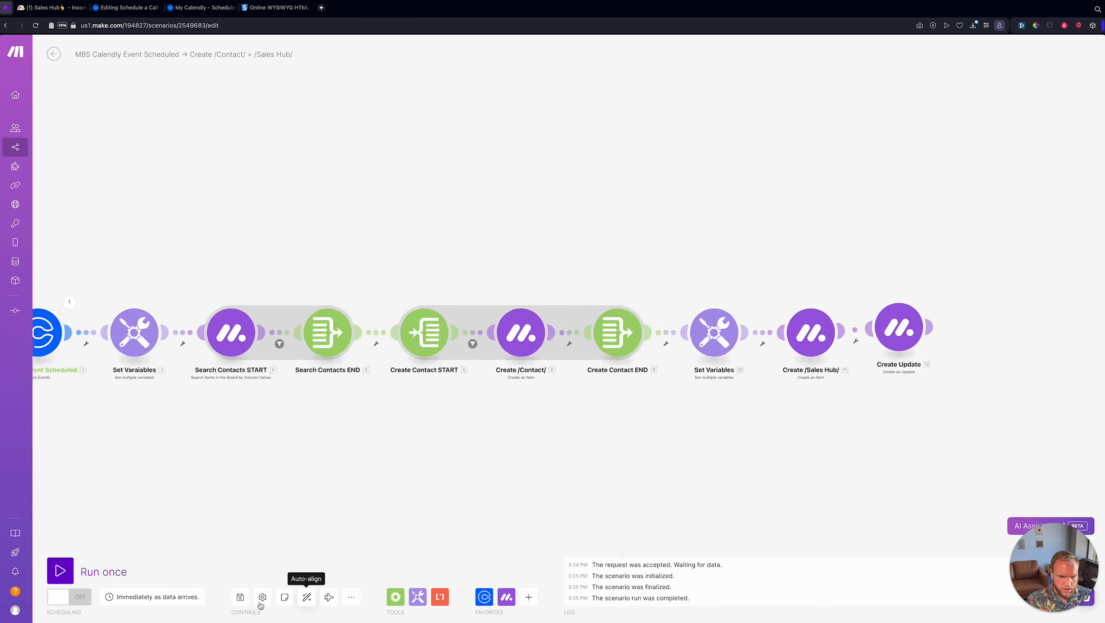
# - Save the scenario, start a Run once test, then stop it
pyautogui.click(243, 598)
pyautogui.click(61, 570)
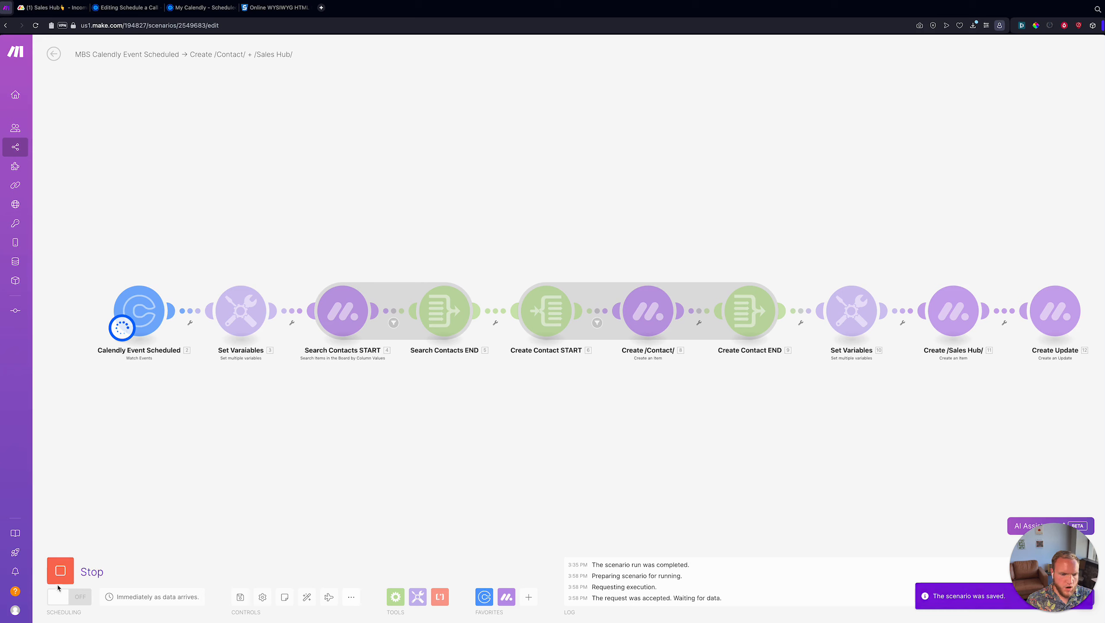
pyautogui.click(61, 570)
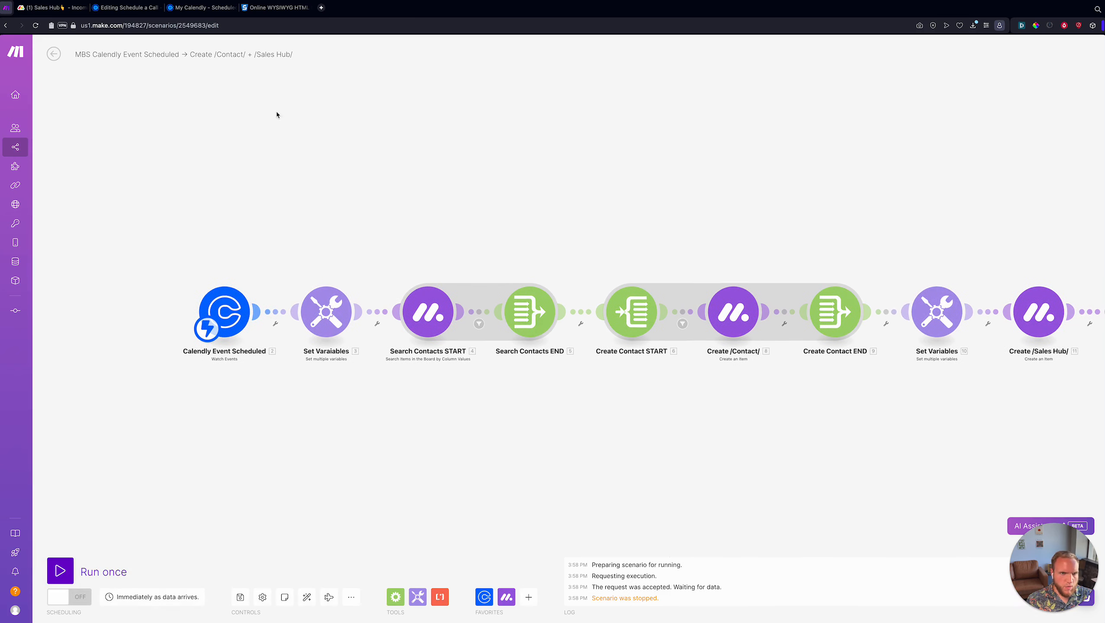
pyautogui.click(275, 7)
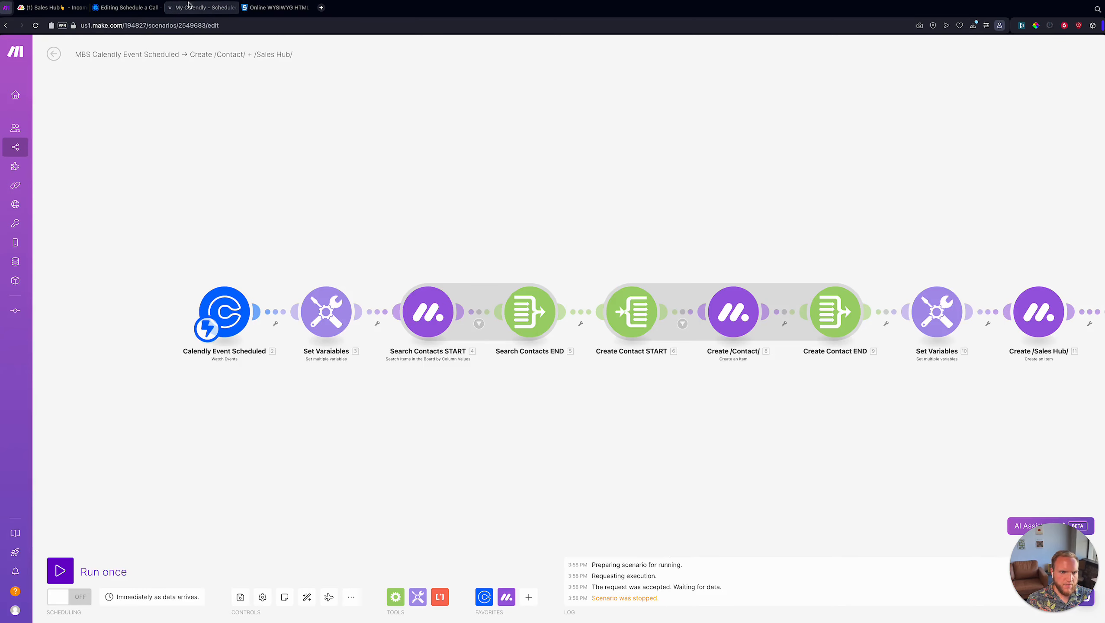
pyautogui.click(199, 8)
pyautogui.scroll(-1, 244, 244)
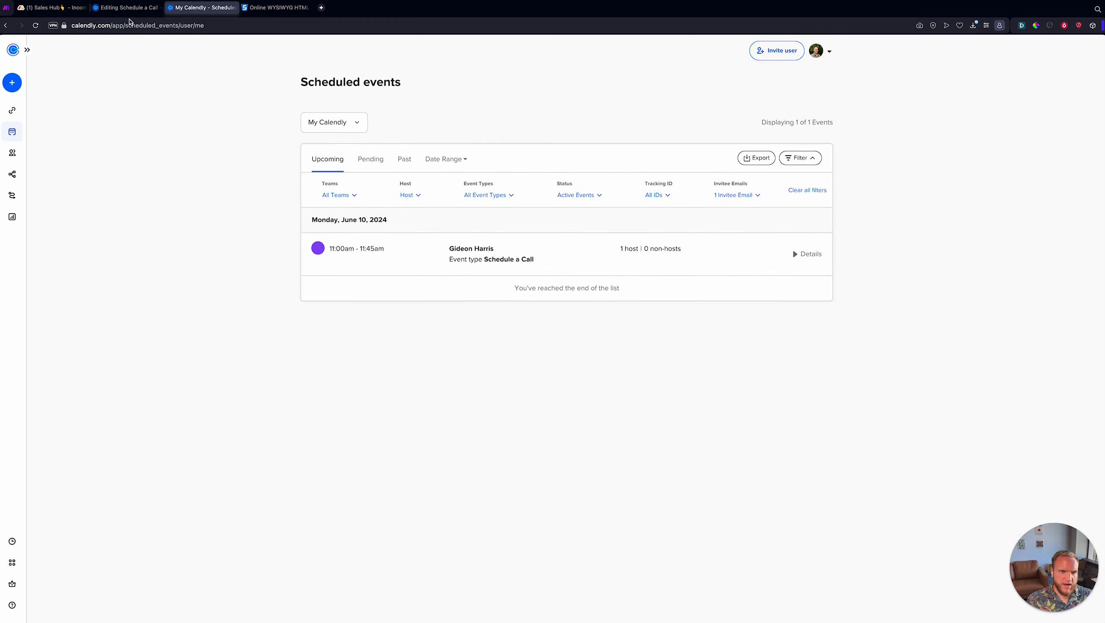
# - Select the Schedule a Call event type ID in its editing page URL, then return to Make
pyautogui.click(126, 8)
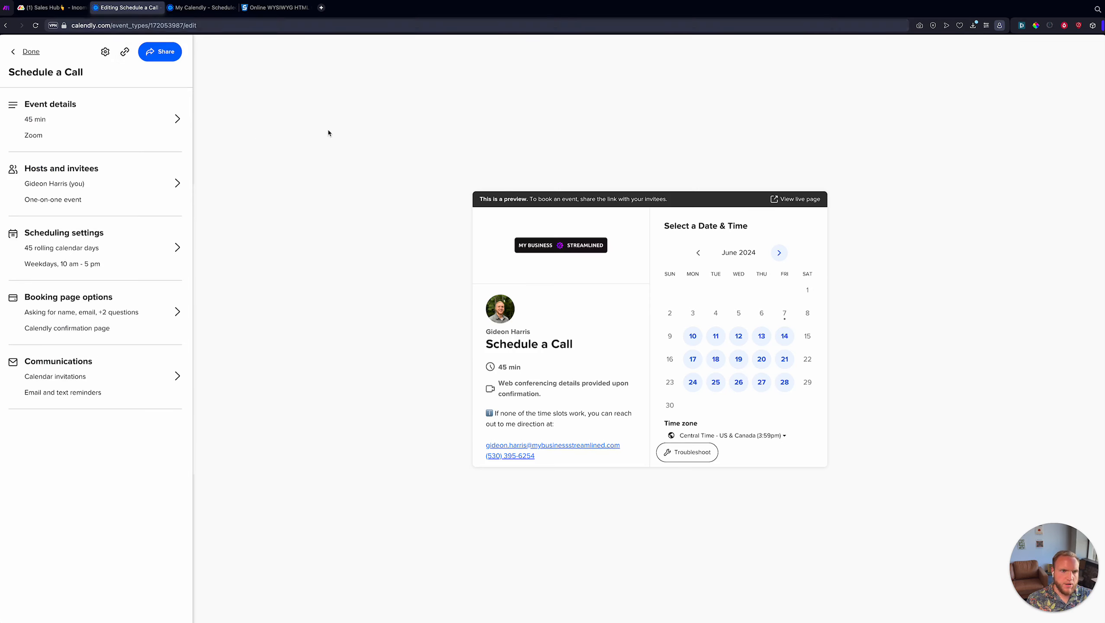
pyautogui.click(150, 26)
pyautogui.doubleClick(161, 25)
pyautogui.click(153, 26)
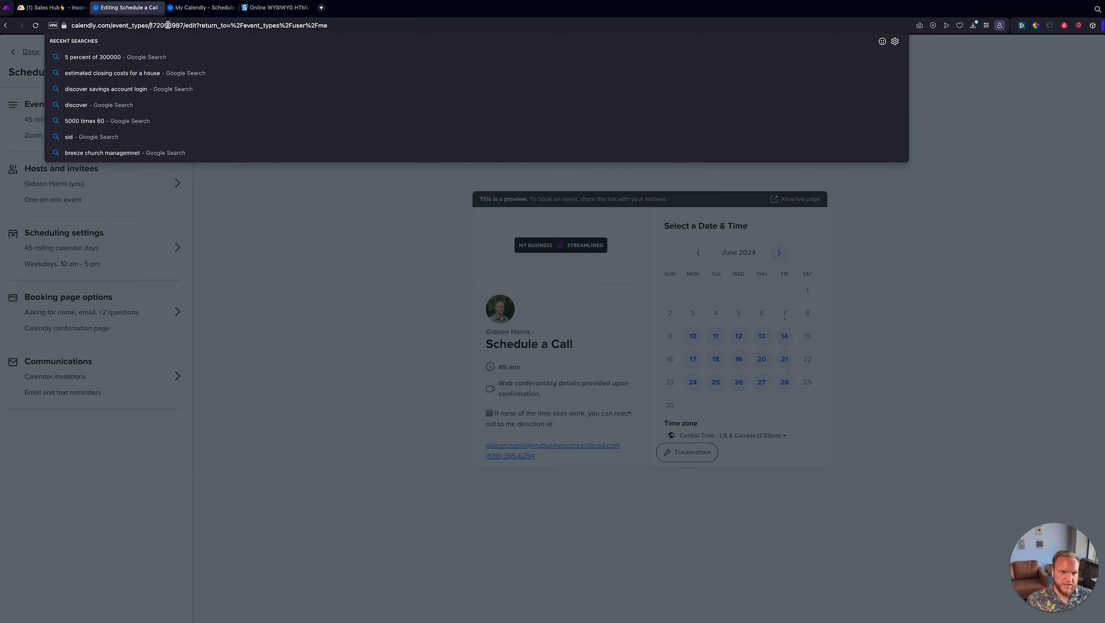
pyautogui.doubleClick(168, 26)
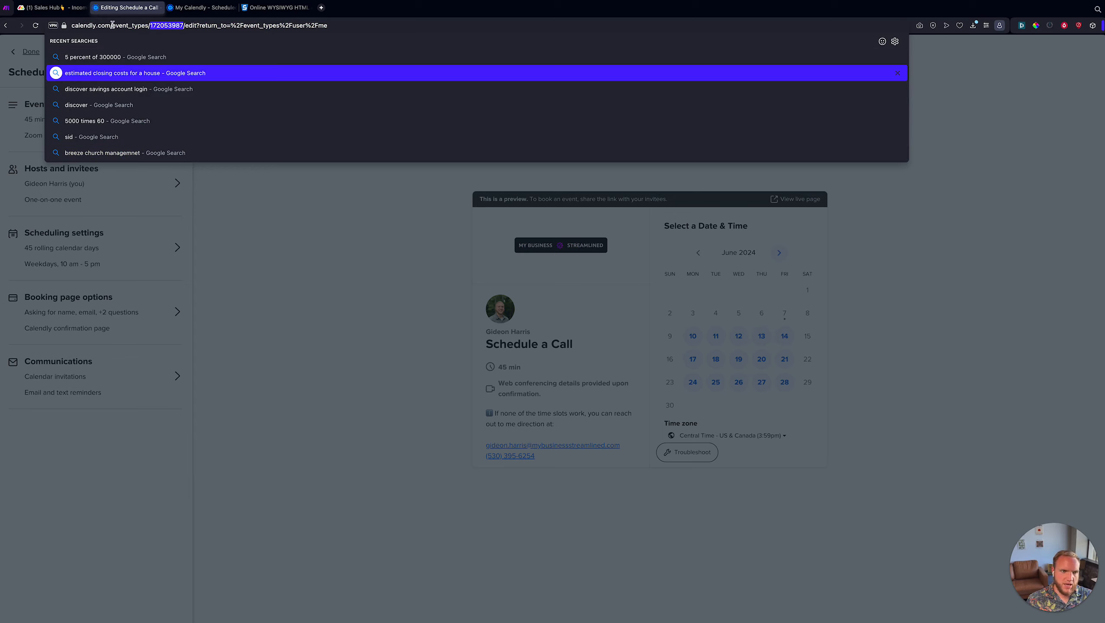
pyautogui.moveTo(113, 25); pyautogui.dragTo(152, 24)
pyautogui.doubleClick(158, 25)
pyautogui.press('super+c')
pyautogui.click(213, 8)
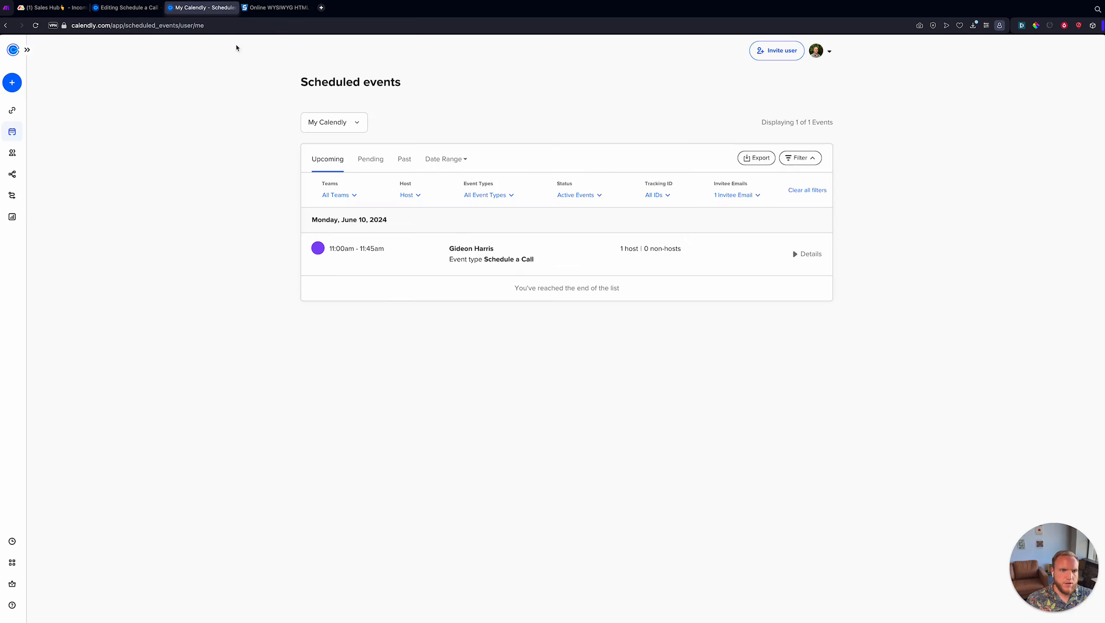
pyautogui.click(123, 7)
pyautogui.click(176, 26)
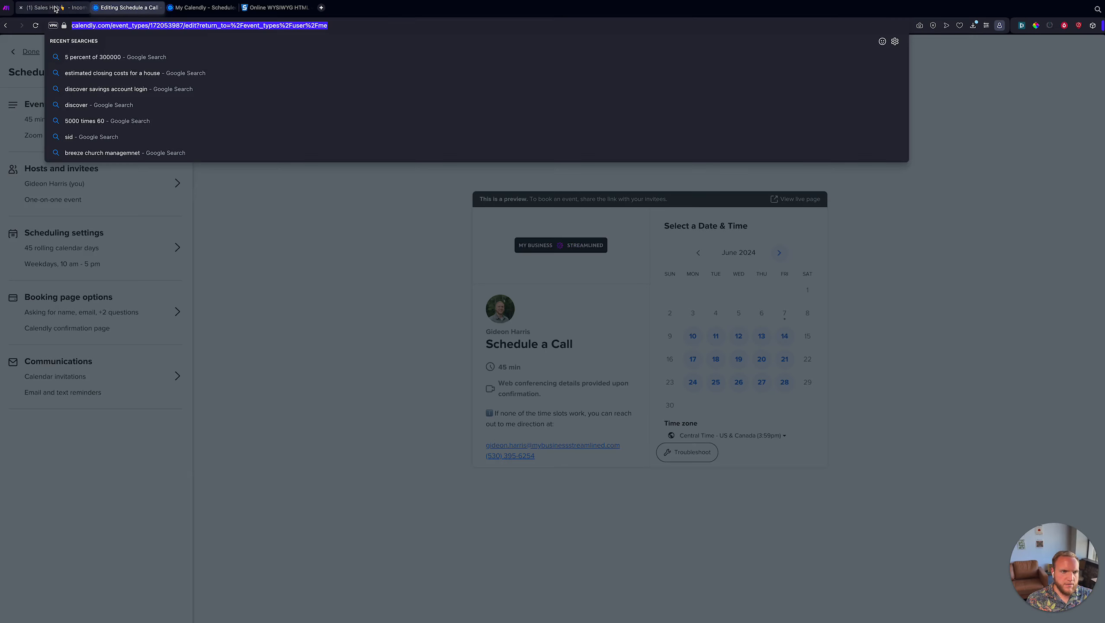
pyautogui.click(8, 10)
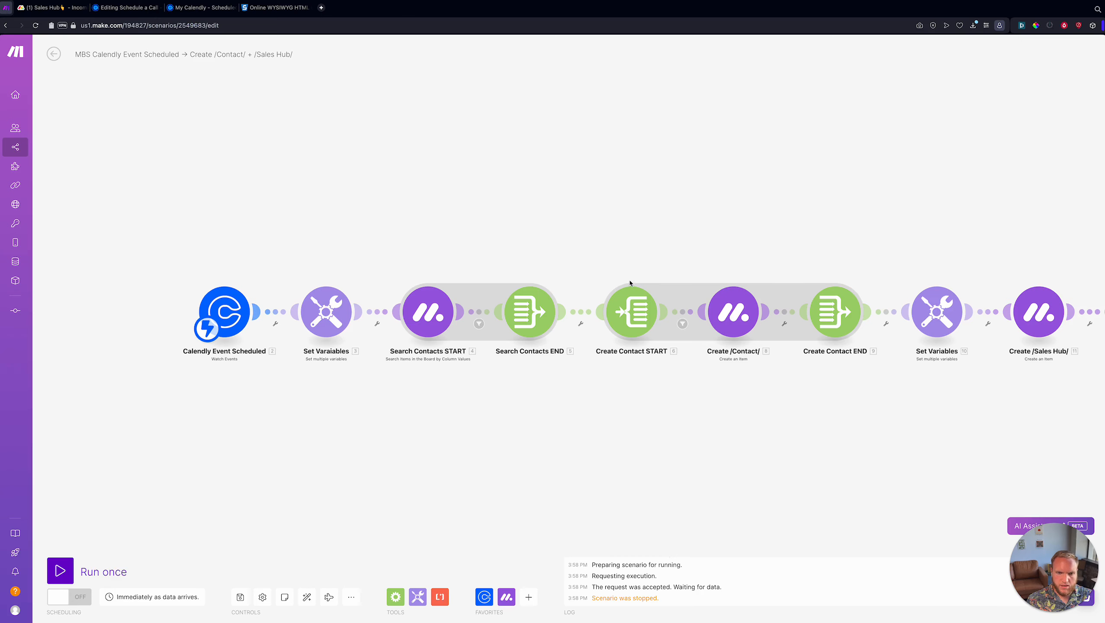
# - Map the Calendly event_type field into the trigger filter's condition
pyautogui.moveTo(629, 283); pyautogui.dragTo(640, 267)
pyautogui.moveTo(383, 243); pyautogui.dragTo(437, 245)
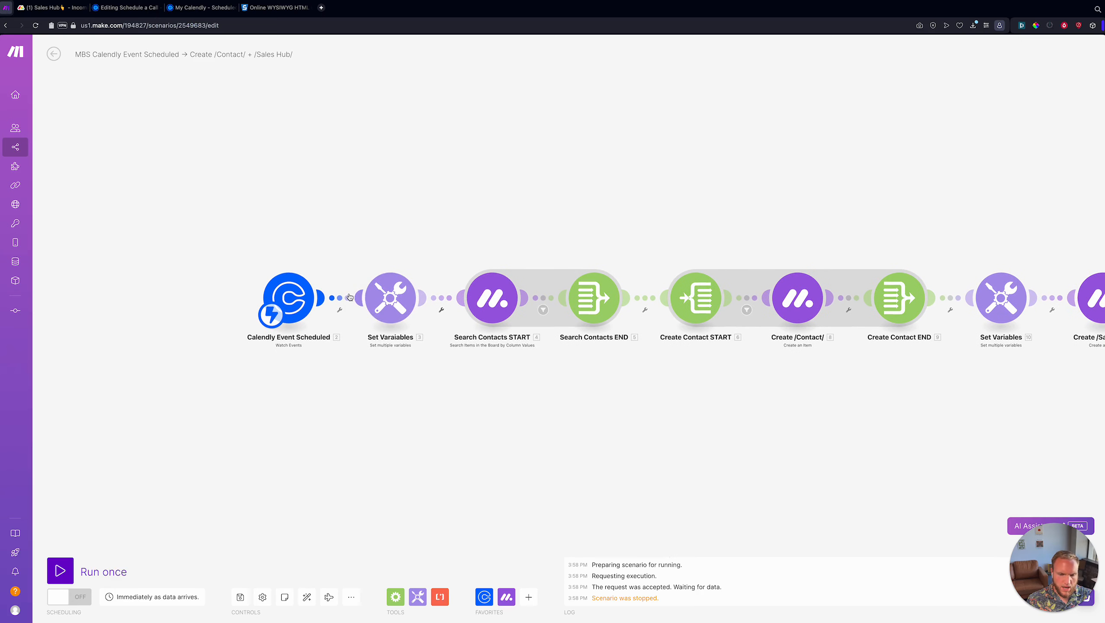
pyautogui.click(350, 297)
pyautogui.click(420, 295)
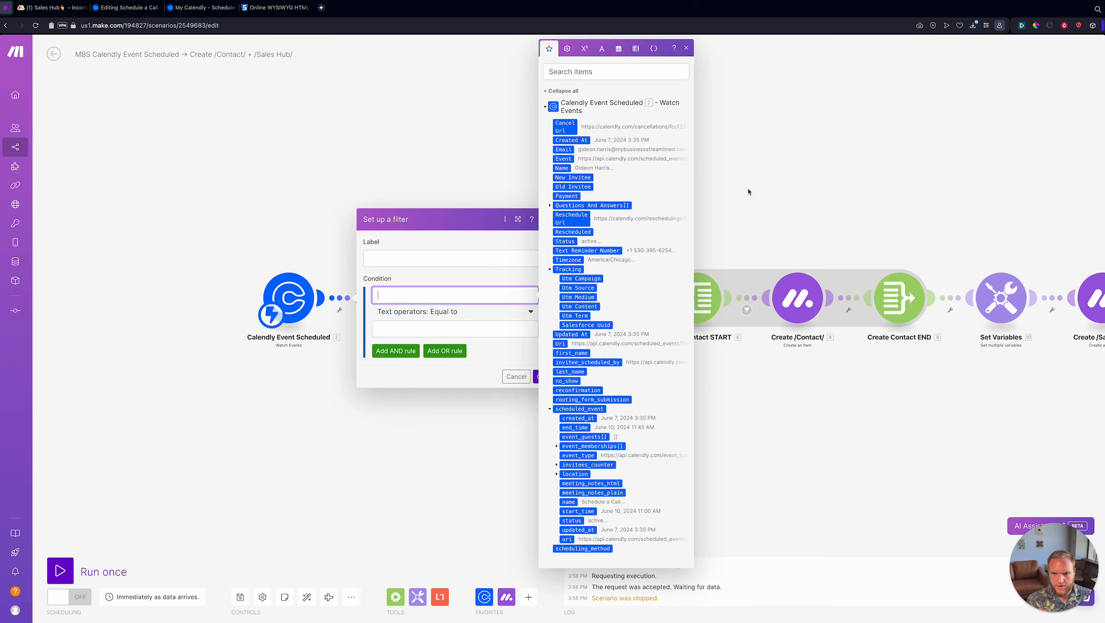
pyautogui.click(595, 73)
pyautogui.write('type')
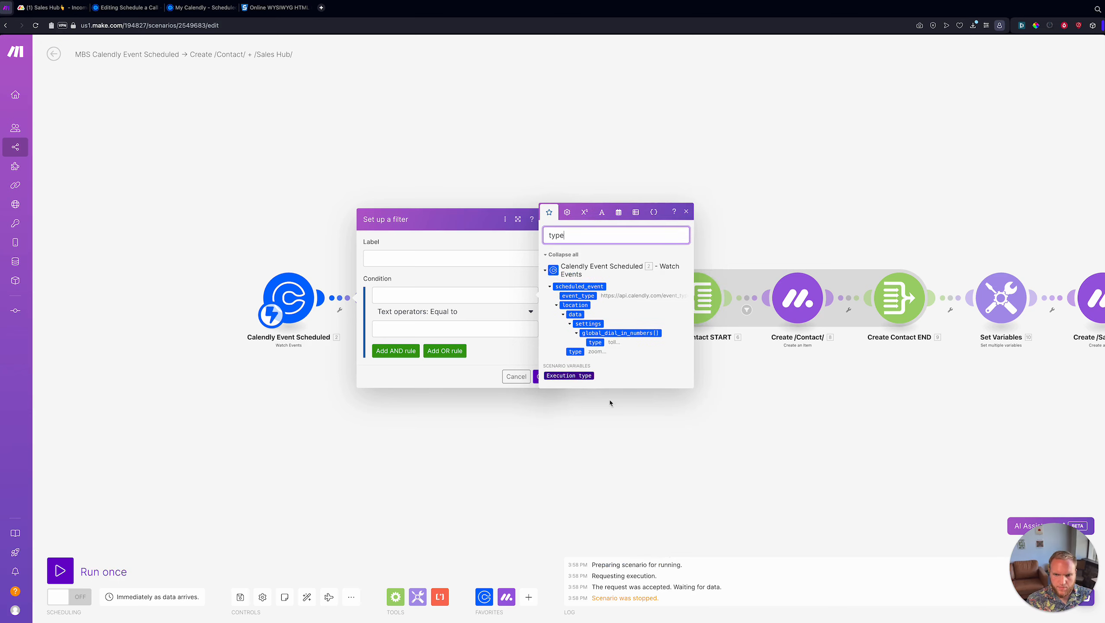
pyautogui.click(587, 297)
pyautogui.click(576, 296)
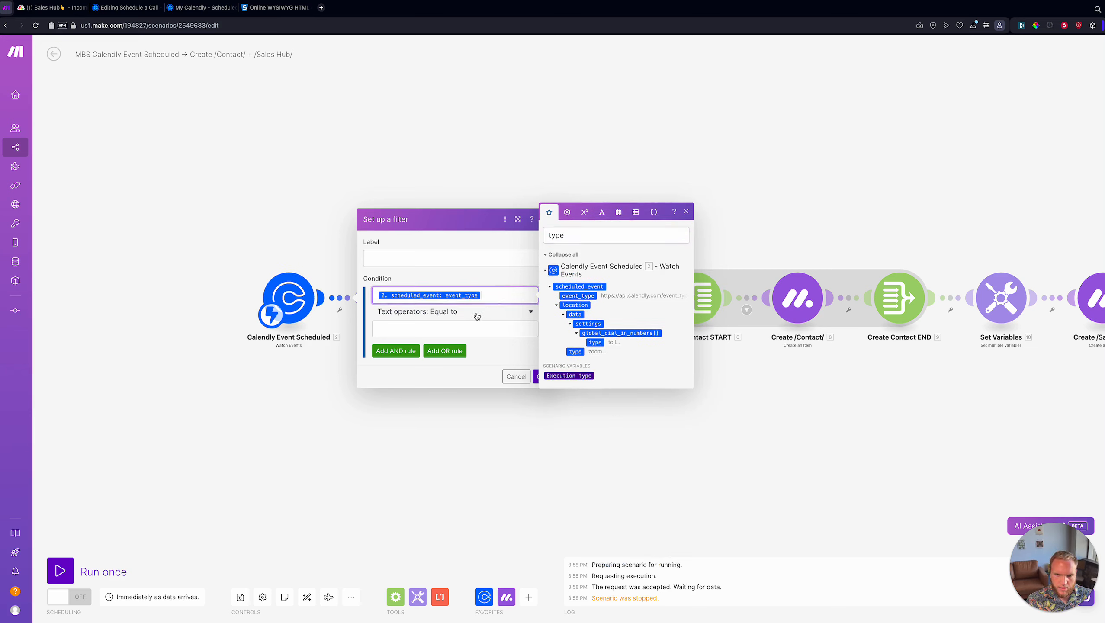
# - Set the filter to Contains 172053987, then save and run the scenario once
pyautogui.click(476, 312)
pyautogui.write('contians')
pyautogui.press('BackSpace')
pyautogui.press('BackSpace')
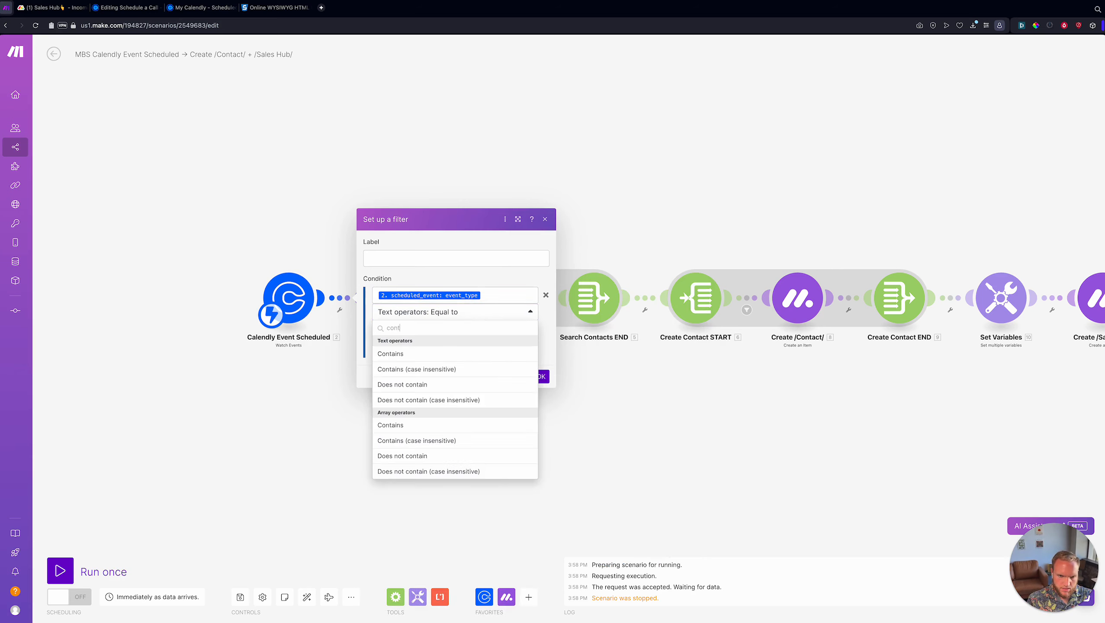
pyautogui.click(416, 359)
pyautogui.click(437, 328)
pyautogui.press('super+v')
pyautogui.click(507, 349)
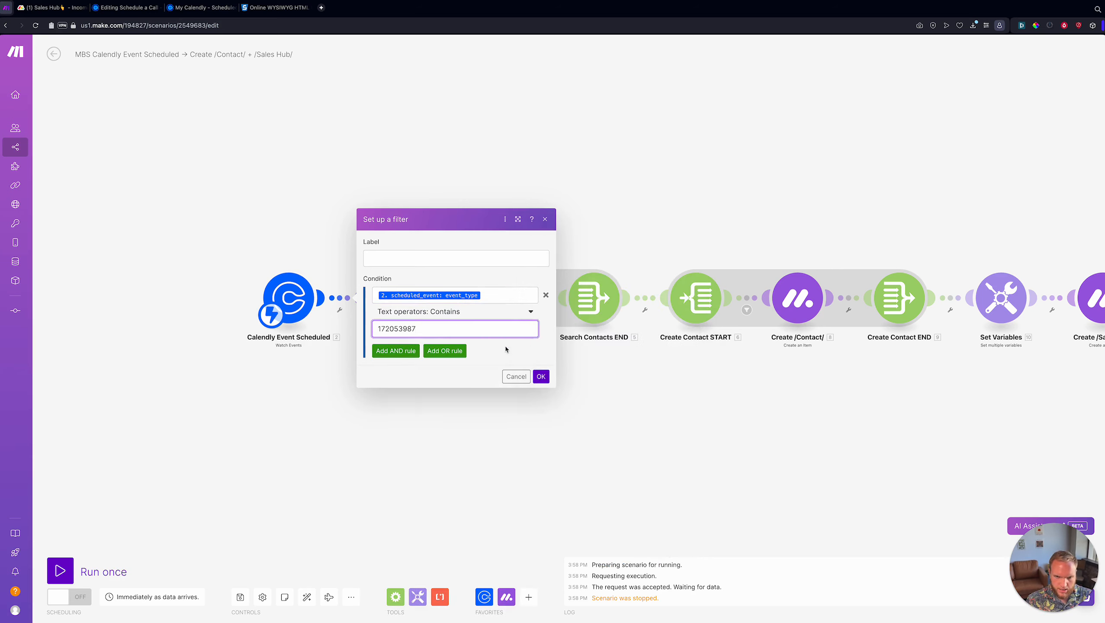
pyautogui.click(541, 376)
pyautogui.scroll(3, 377, 326)
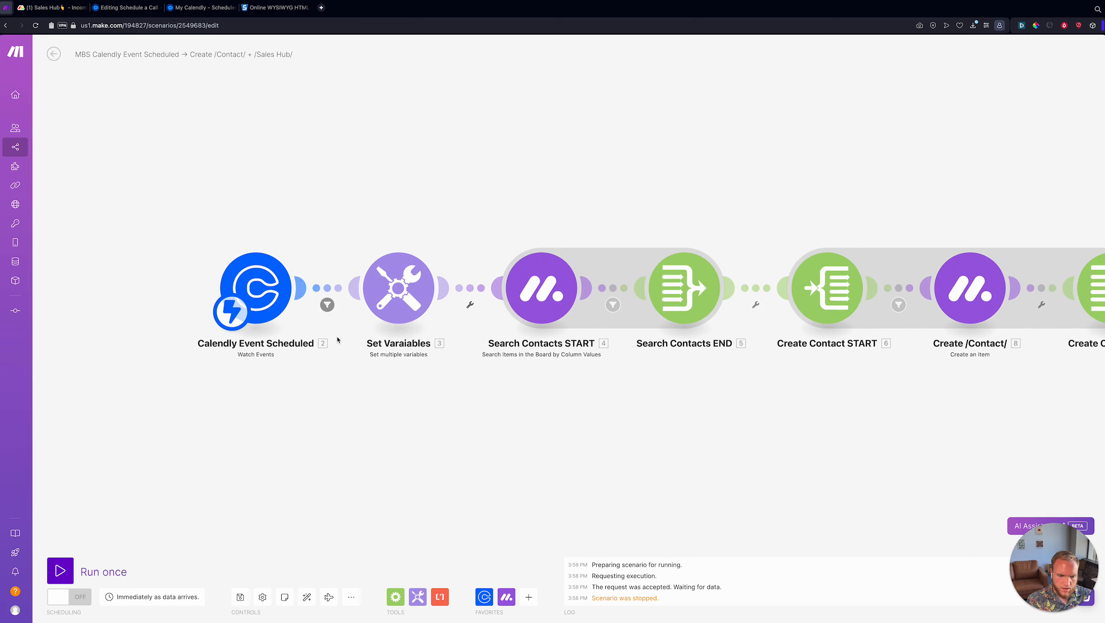
pyautogui.click(239, 597)
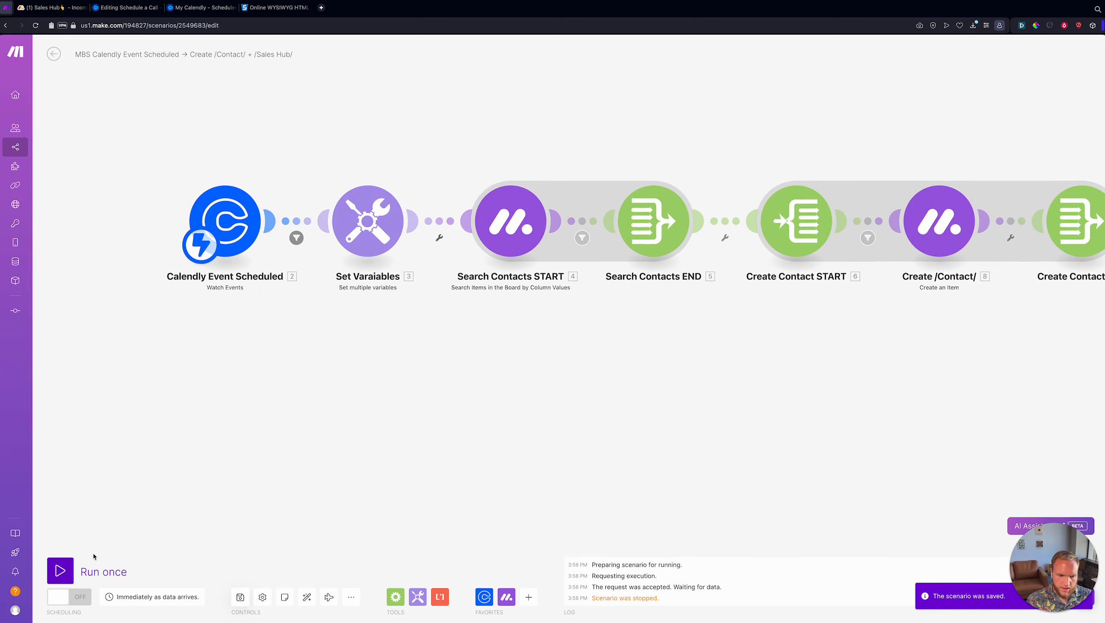
pyautogui.click(92, 565)
# - Copy the Schedule a Call booking link and open it in a new tab
pyautogui.click(126, 7)
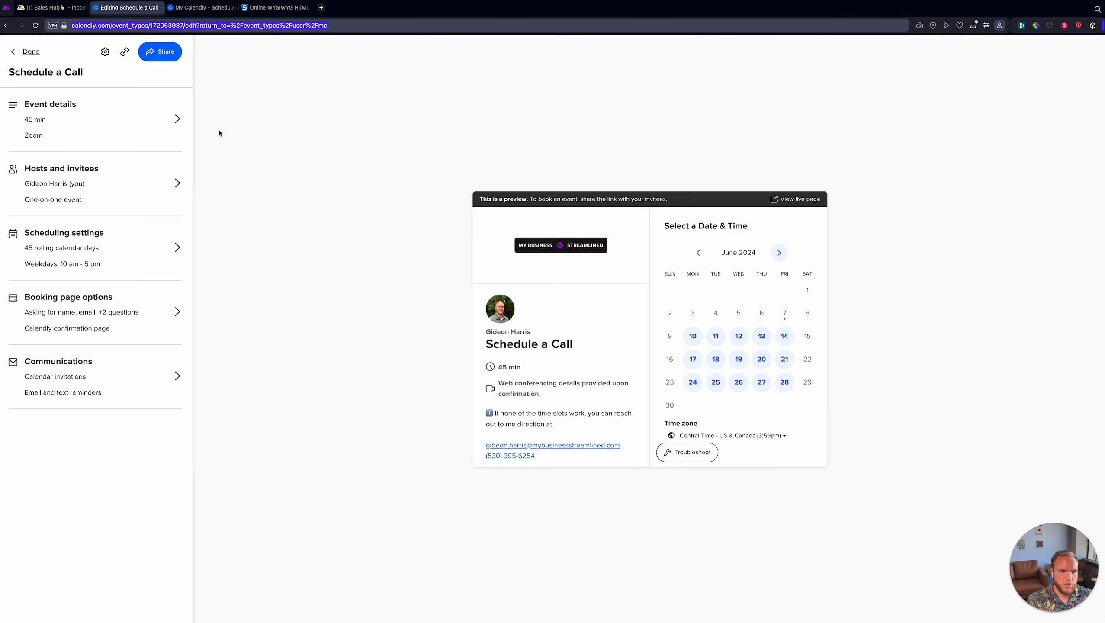
pyautogui.click(201, 7)
pyautogui.click(127, 7)
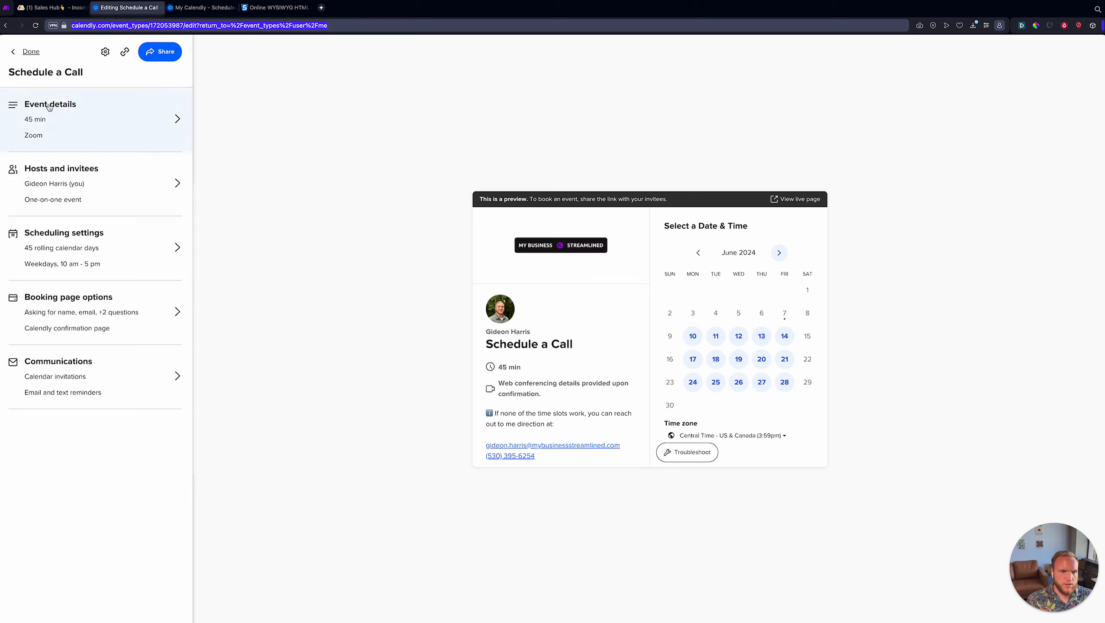
pyautogui.click(124, 49)
pyautogui.hotkey('ctrl', 't')
pyautogui.hotkey('ctrl', 'v')
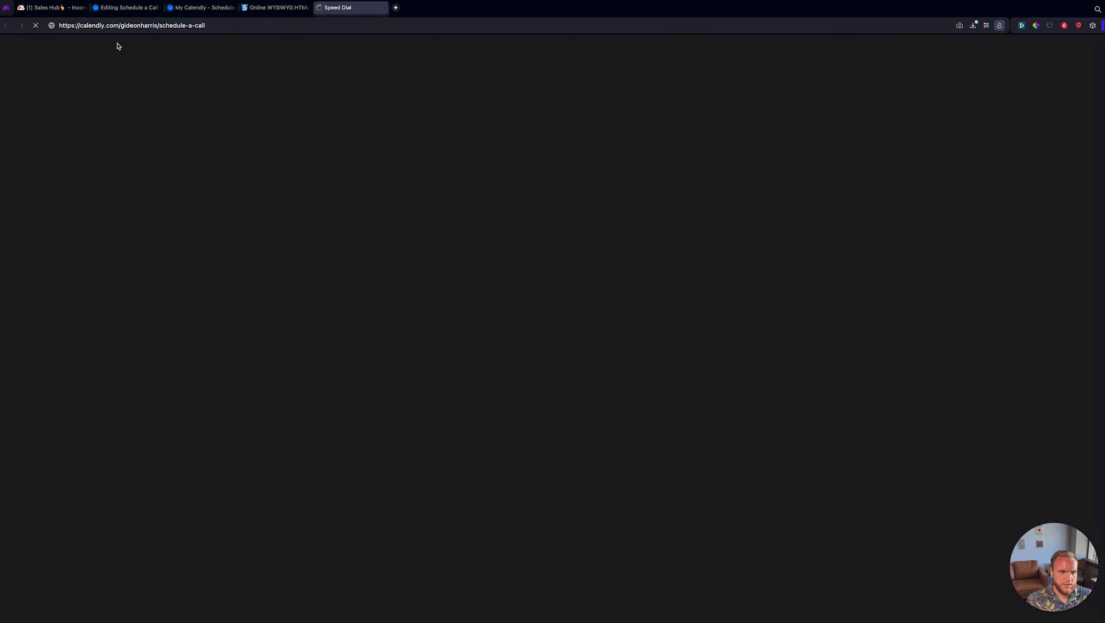
pyautogui.press('Return')
pyautogui.click(37, 13)
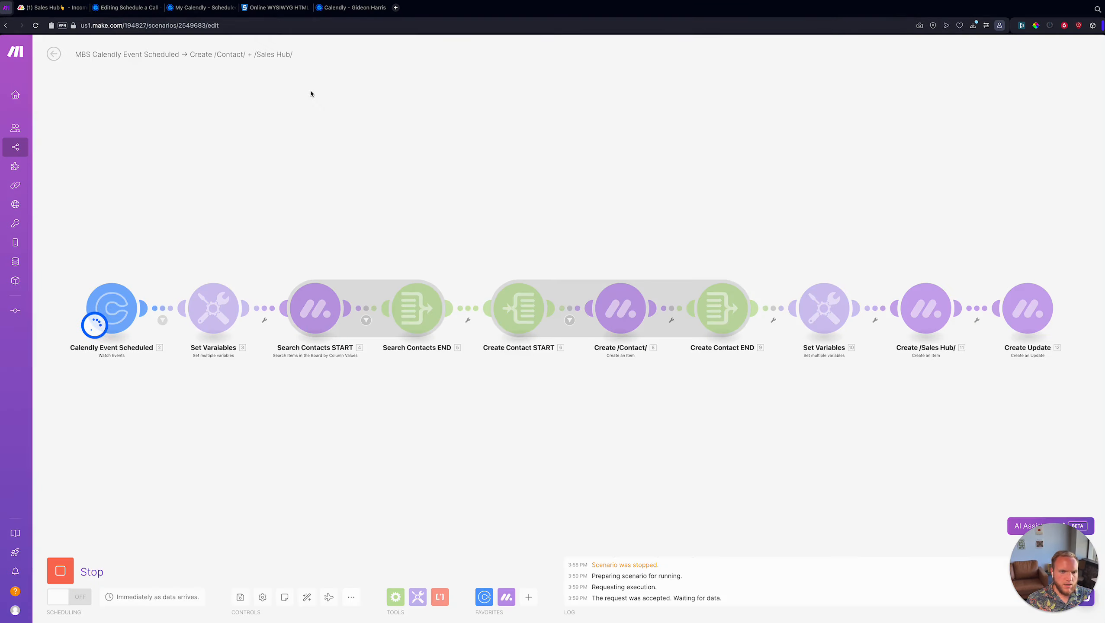
# - Reopen the scenario URL in a new tab and detach it into a separate window
pyautogui.click(307, 26)
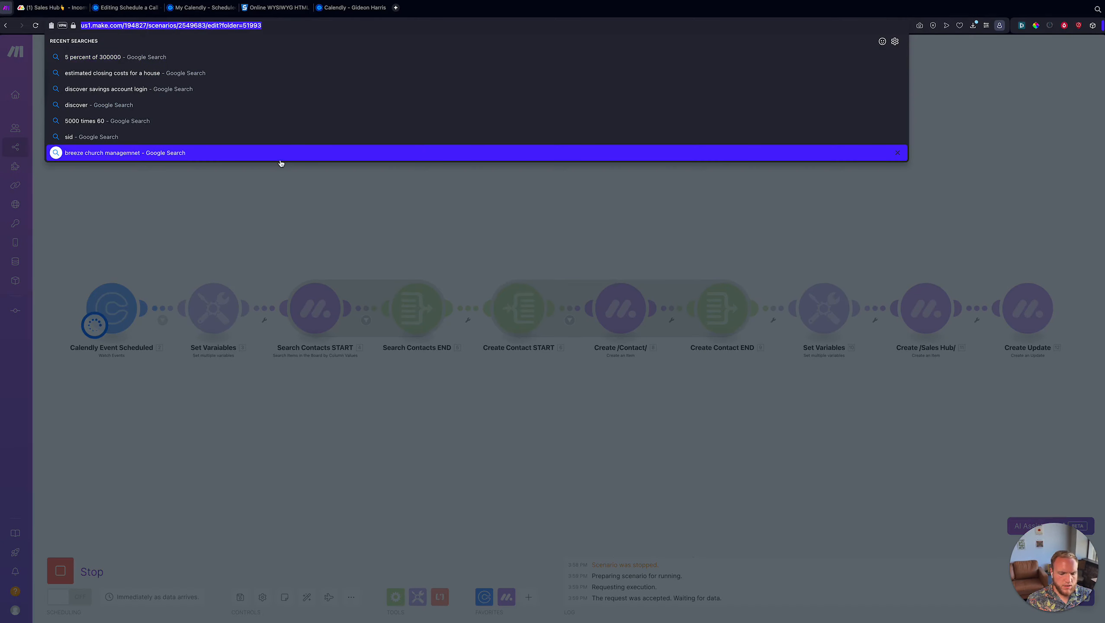
pyautogui.press('super+c')
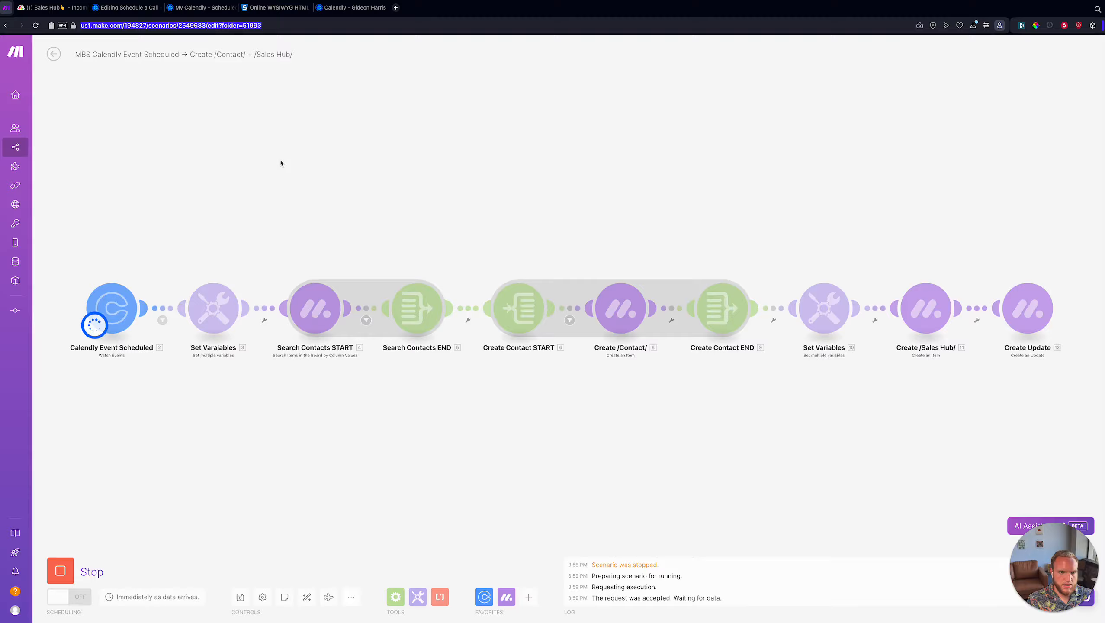
pyautogui.press('super+t')
pyautogui.press('super+v')
pyautogui.write('\\')
pyautogui.press('BackSpace')
pyautogui.press('Return')
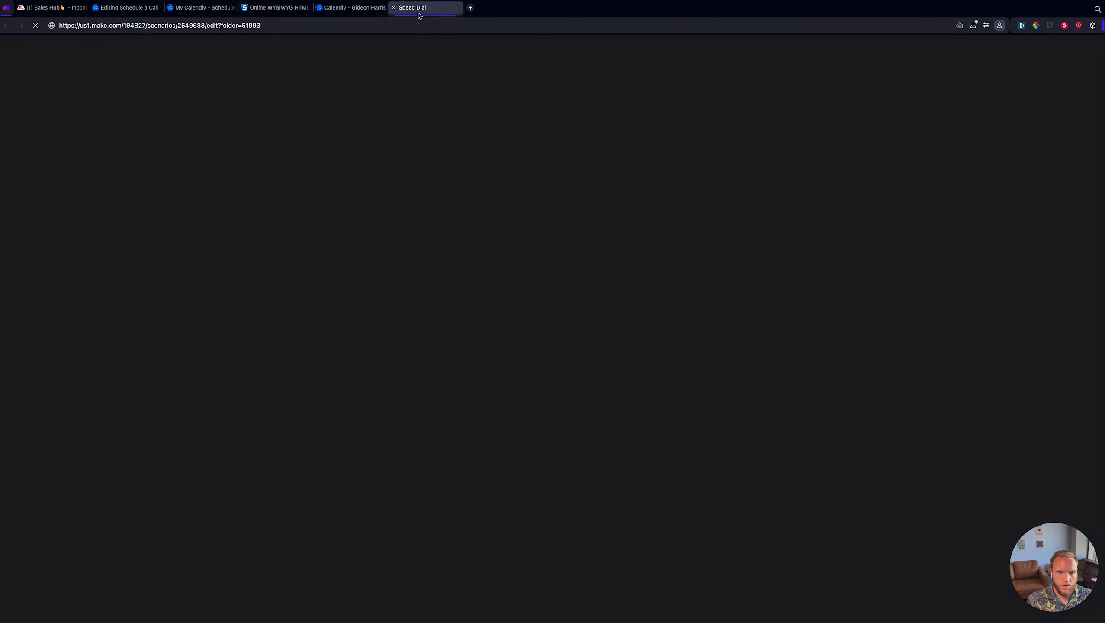
pyautogui.moveTo(423, 13); pyautogui.dragTo(389, 266)
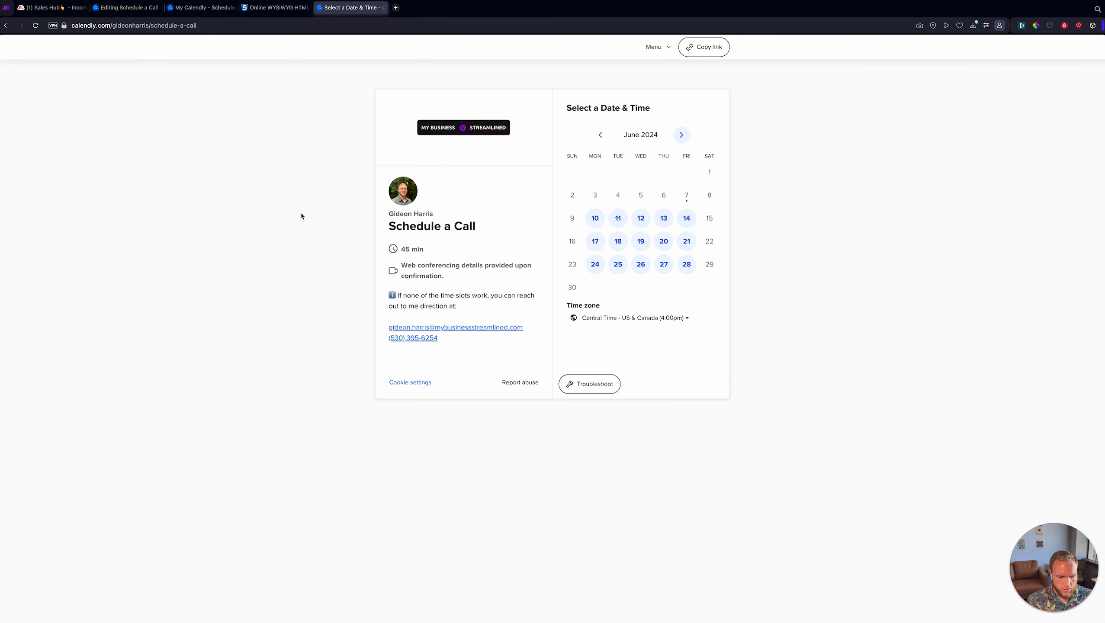
# - Snap the booking page to the top half and resize it so Make shows below
pyautogui.hotkey('ctrl', 'alt', 'Up')
pyautogui.scroll(-3, 301, 216)
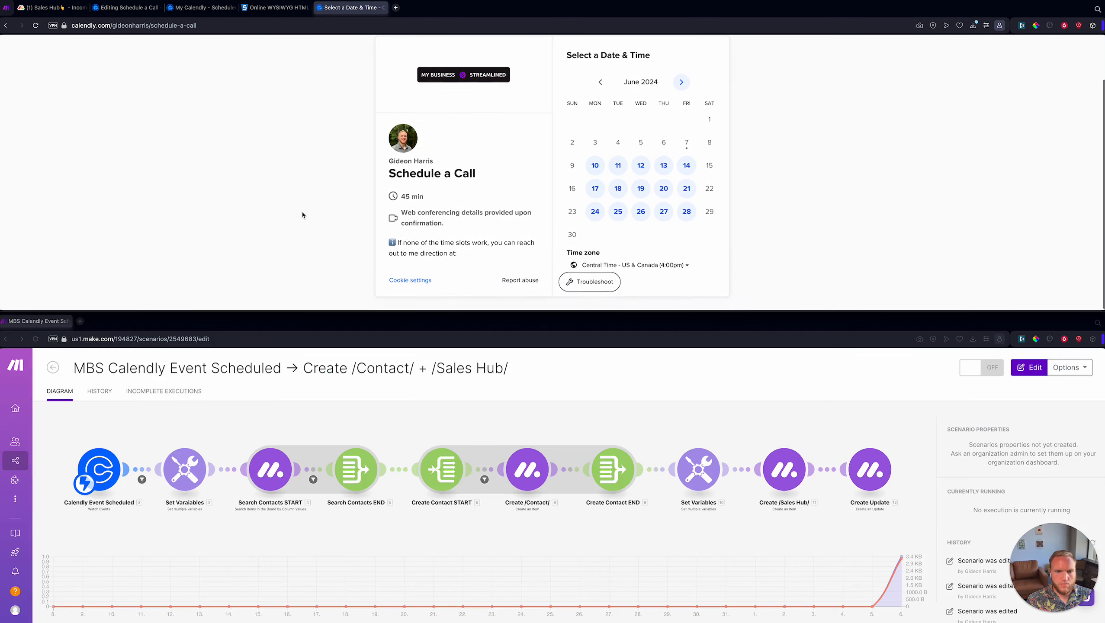
pyautogui.click(300, 317)
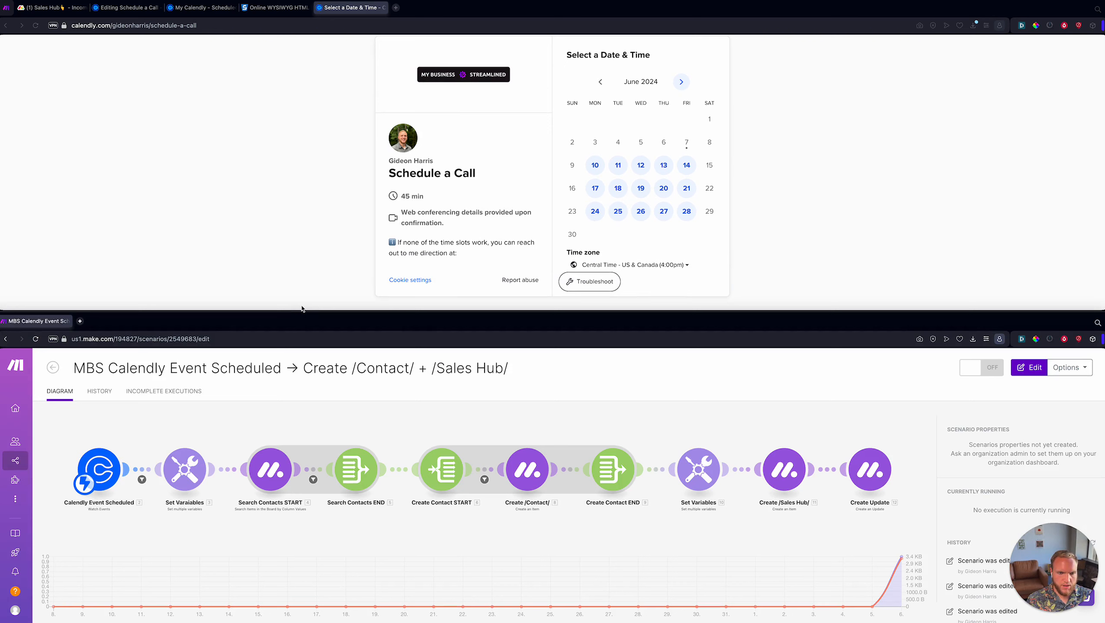
pyautogui.click(302, 310)
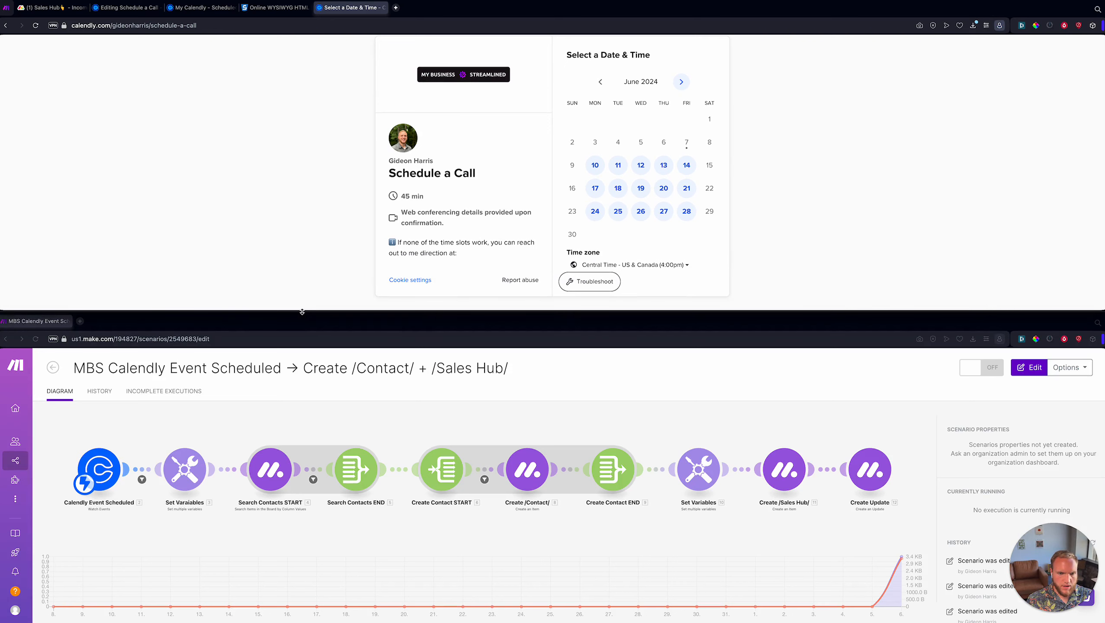
pyautogui.moveTo(302, 311); pyautogui.dragTo(293, 472)
pyautogui.click(264, 556)
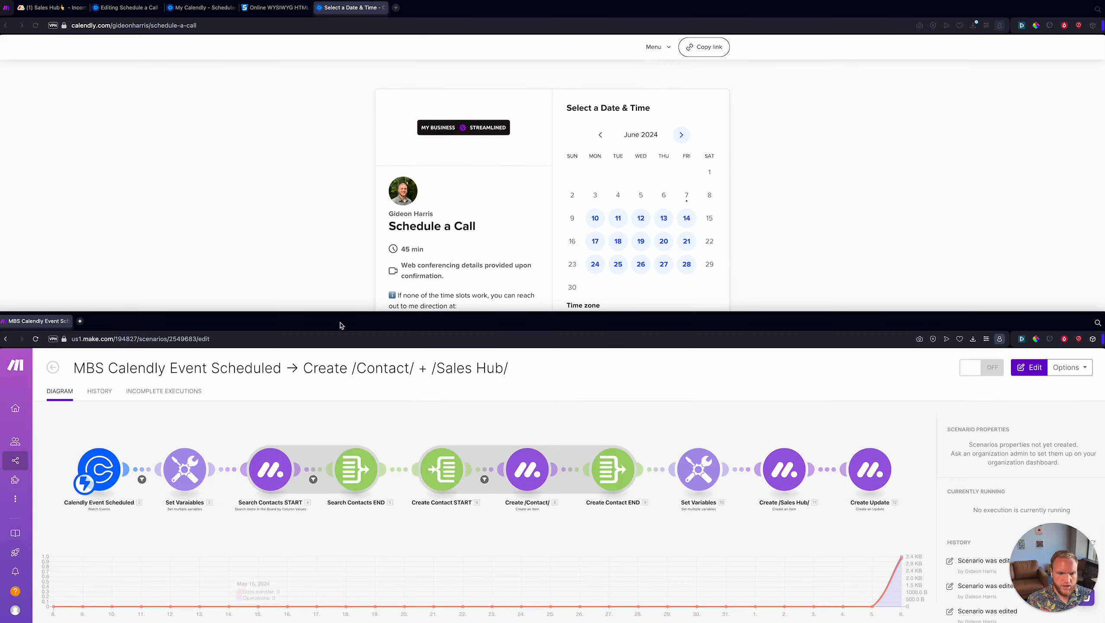
pyautogui.moveTo(341, 333); pyautogui.dragTo(367, 326)
pyautogui.click(264, 184)
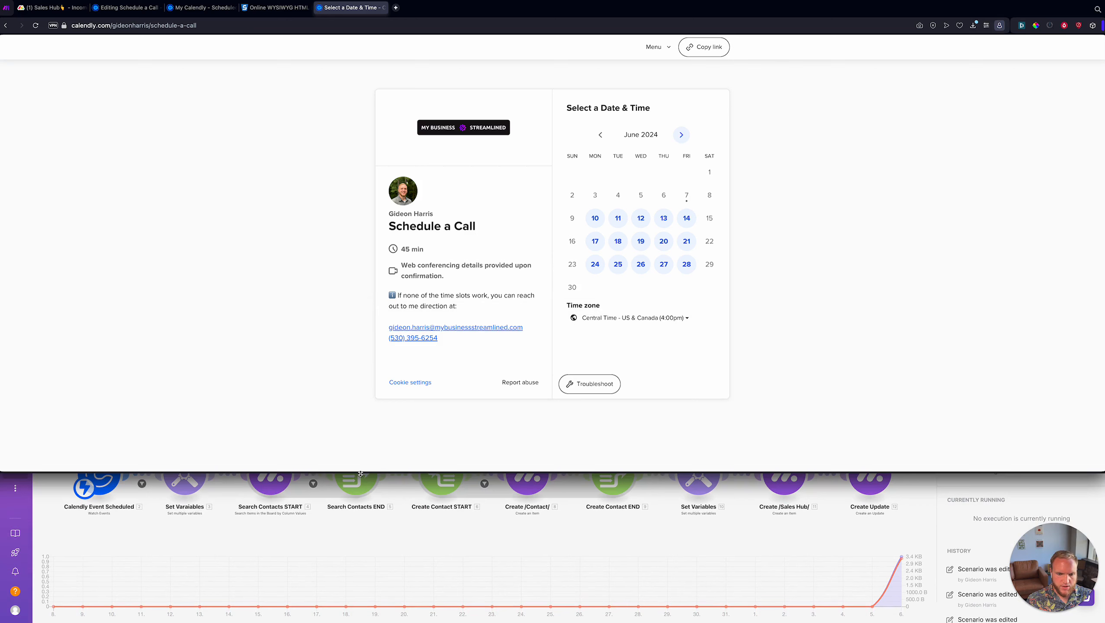
pyautogui.moveTo(360, 474); pyautogui.dragTo(360, 432)
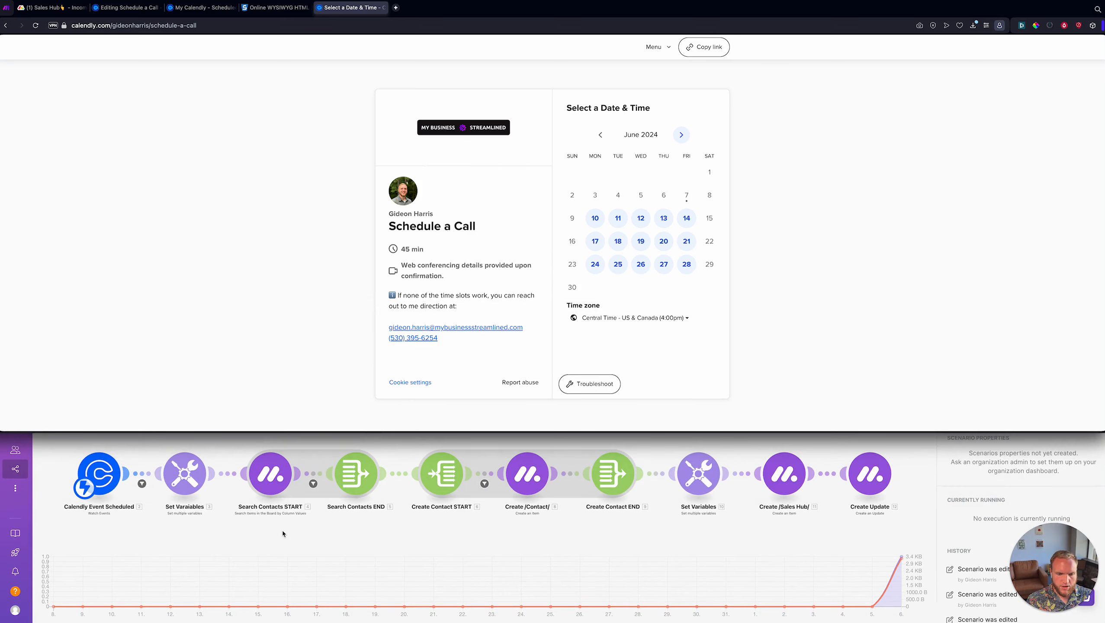
# - Run the Make scenario once, then pick the 10:00am slot on June 12 in Calendly
pyautogui.click(598, 494)
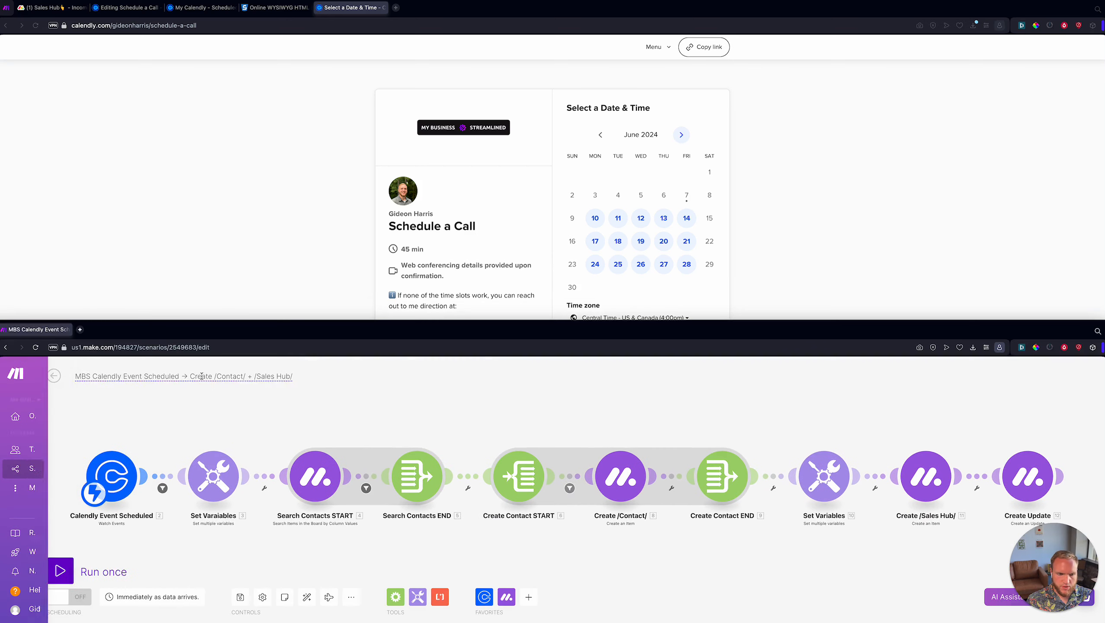
pyautogui.click(104, 564)
pyautogui.click(268, 208)
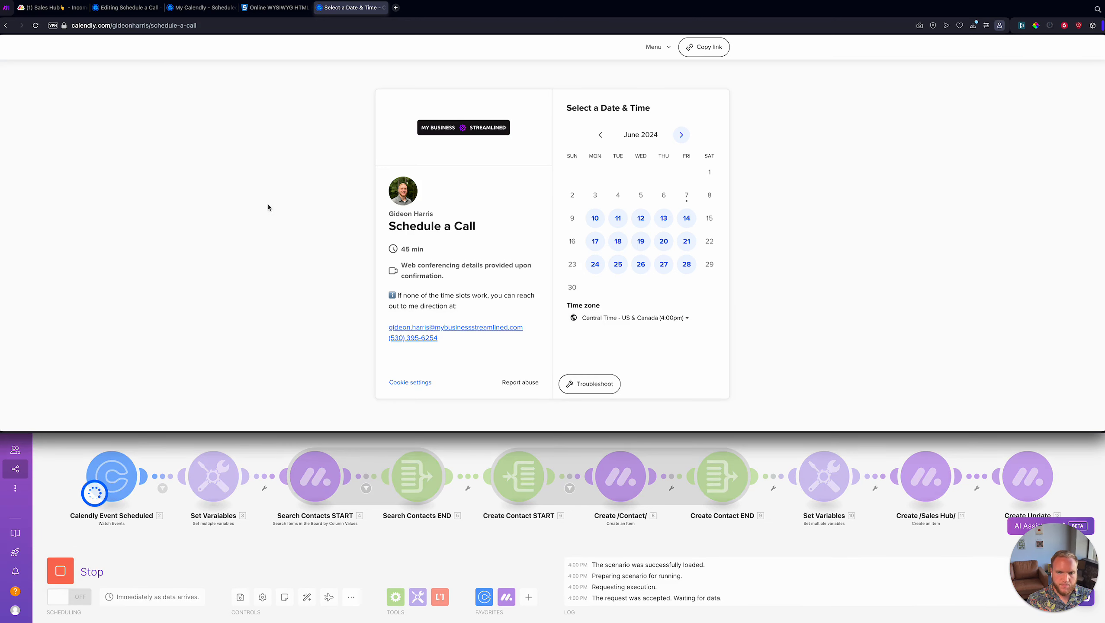
pyautogui.click(641, 218)
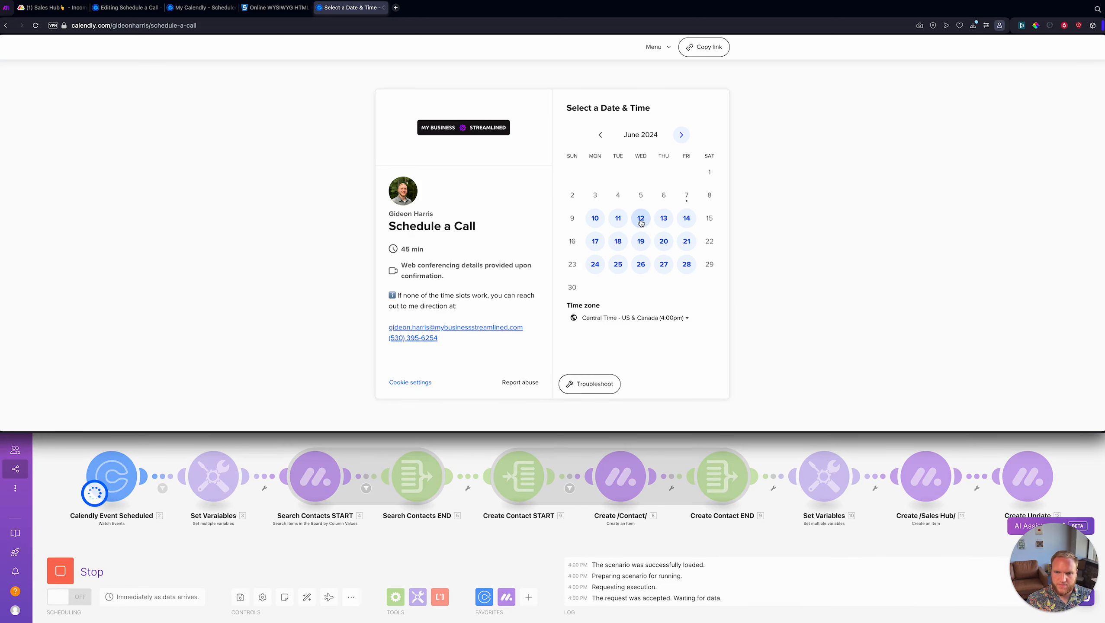
pyautogui.click(737, 162)
pyautogui.click(743, 165)
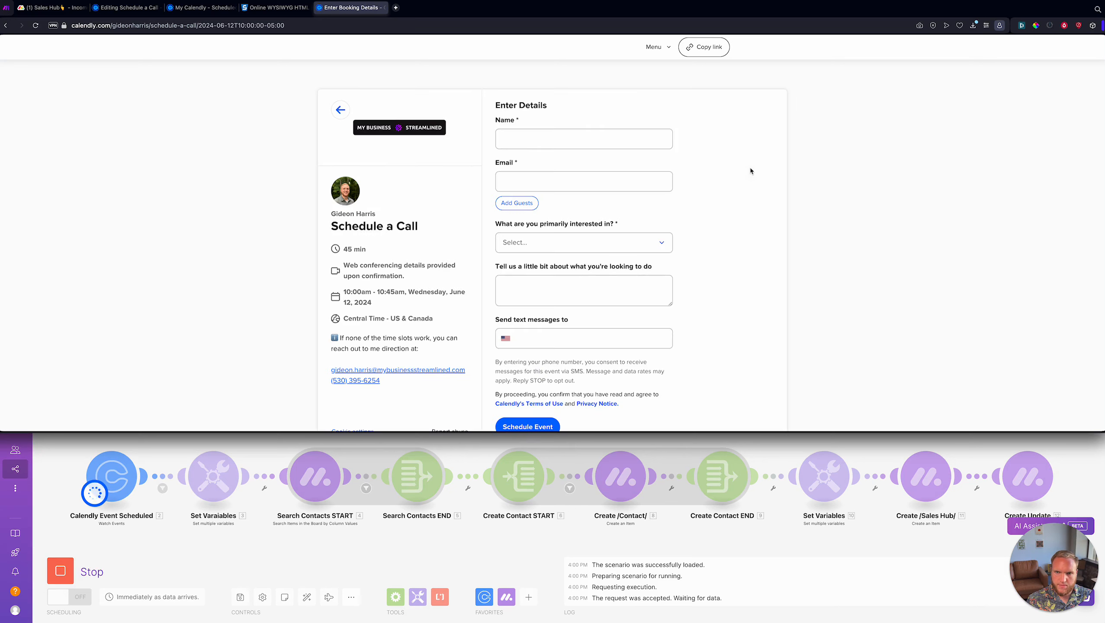
# - Enter the invitee's full name and move past the email field
pyautogui.click(542, 138)
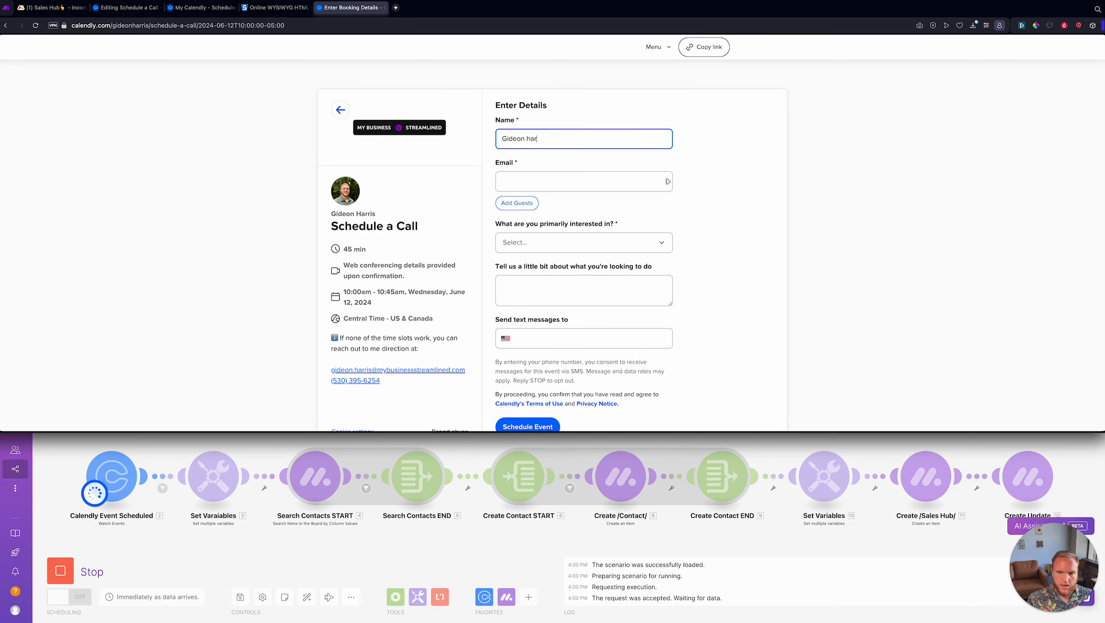
pyautogui.press('Tab')
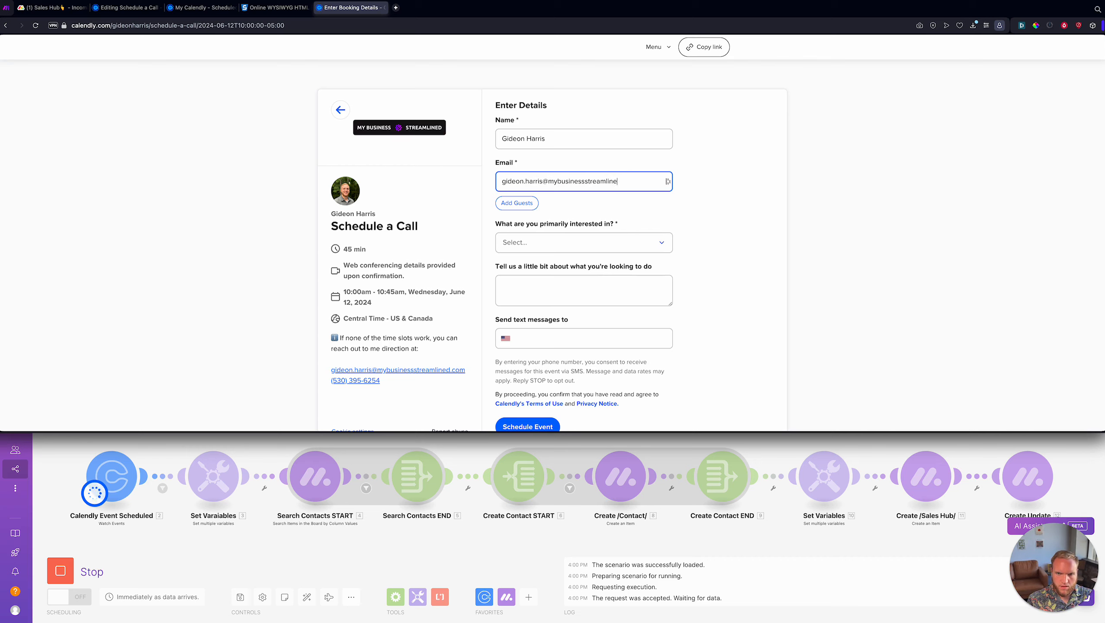
pyautogui.press('Tab')
# - Choose Quickbooks Integration, describe it as 'QUickbooks is the jam', add the text-message phone number, and schedule
pyautogui.click(564, 243)
pyautogui.click(557, 265)
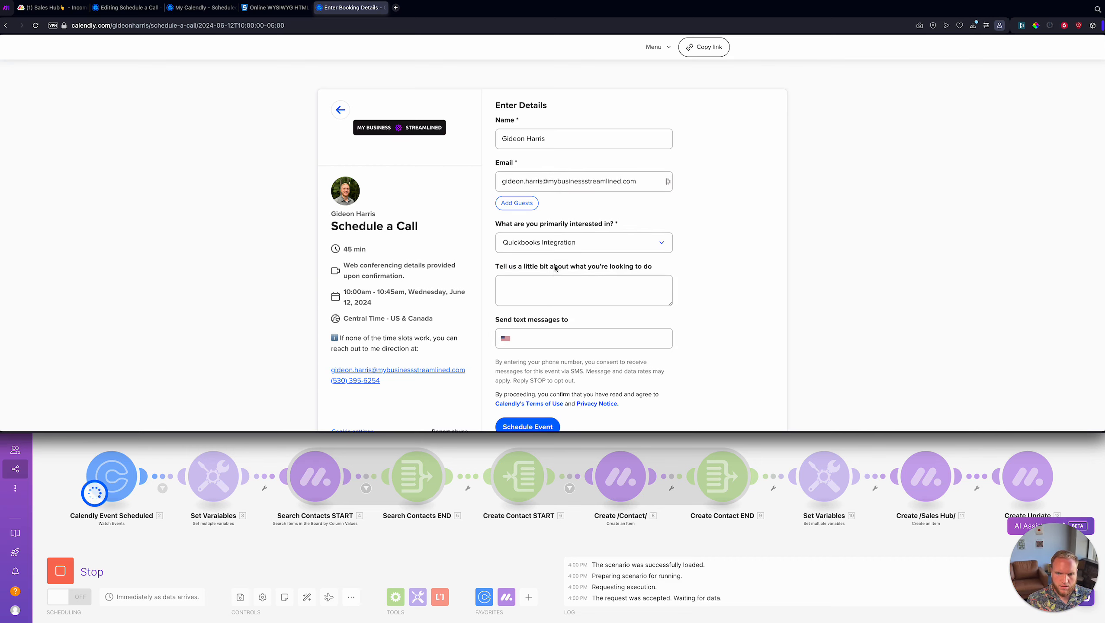
pyautogui.click(546, 283)
pyautogui.write('QU')
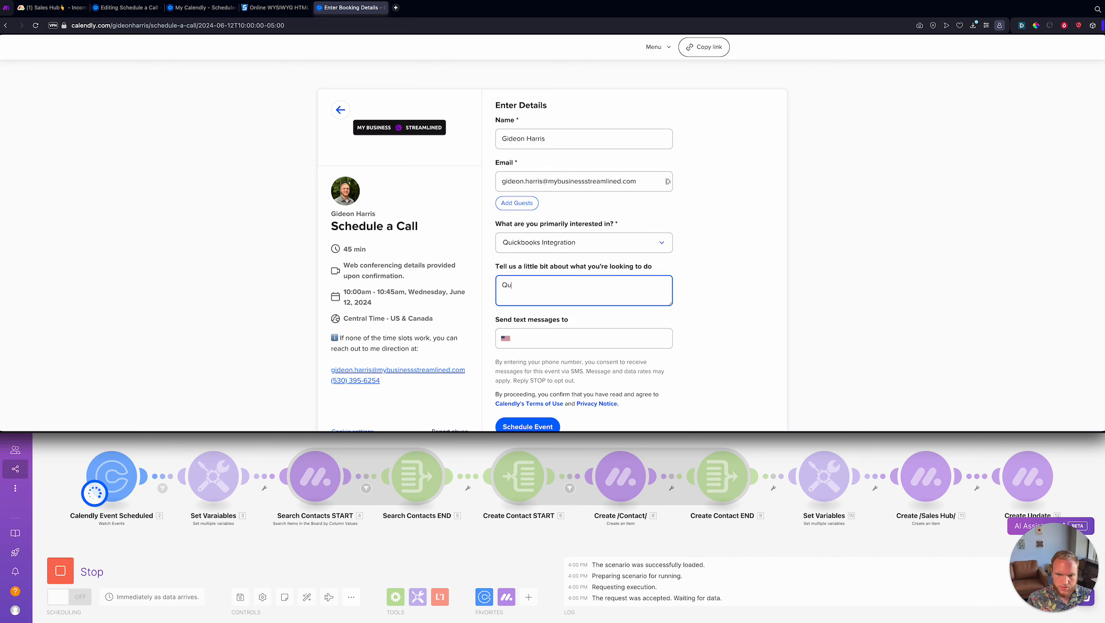
pyautogui.write('ickbooks is the ')
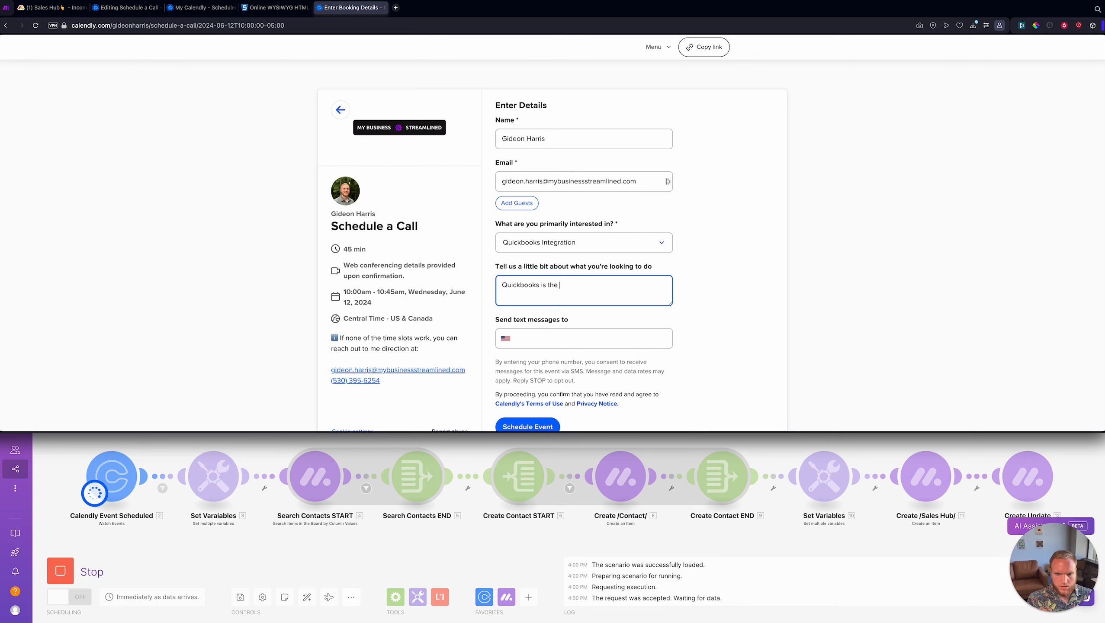
pyautogui.write('jam')
pyautogui.click(599, 341)
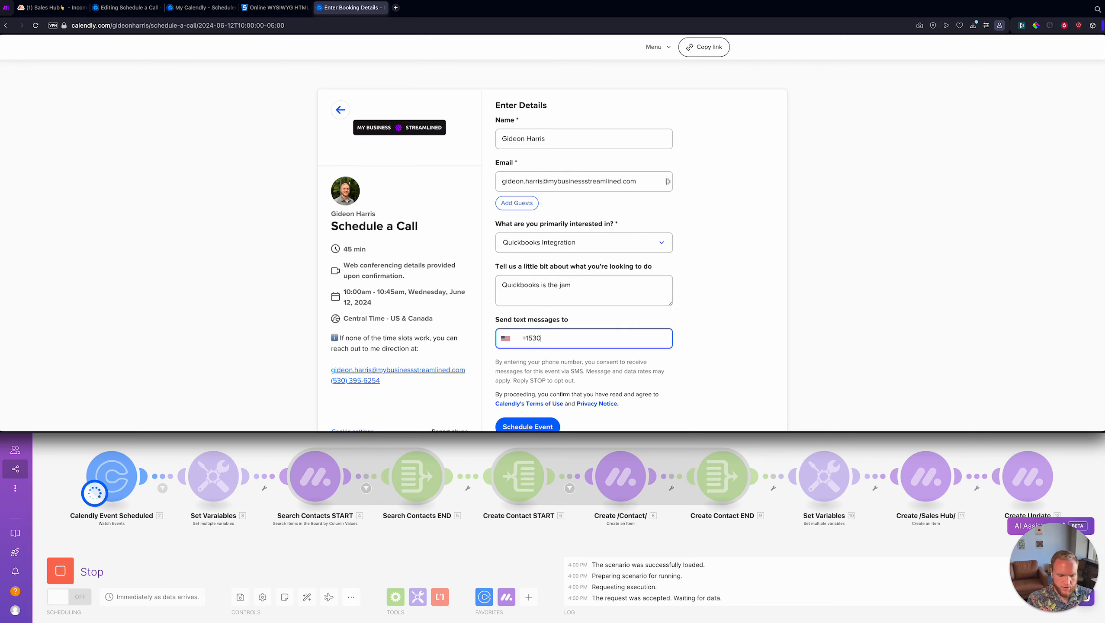
pyautogui.scroll(-1, 532, 402)
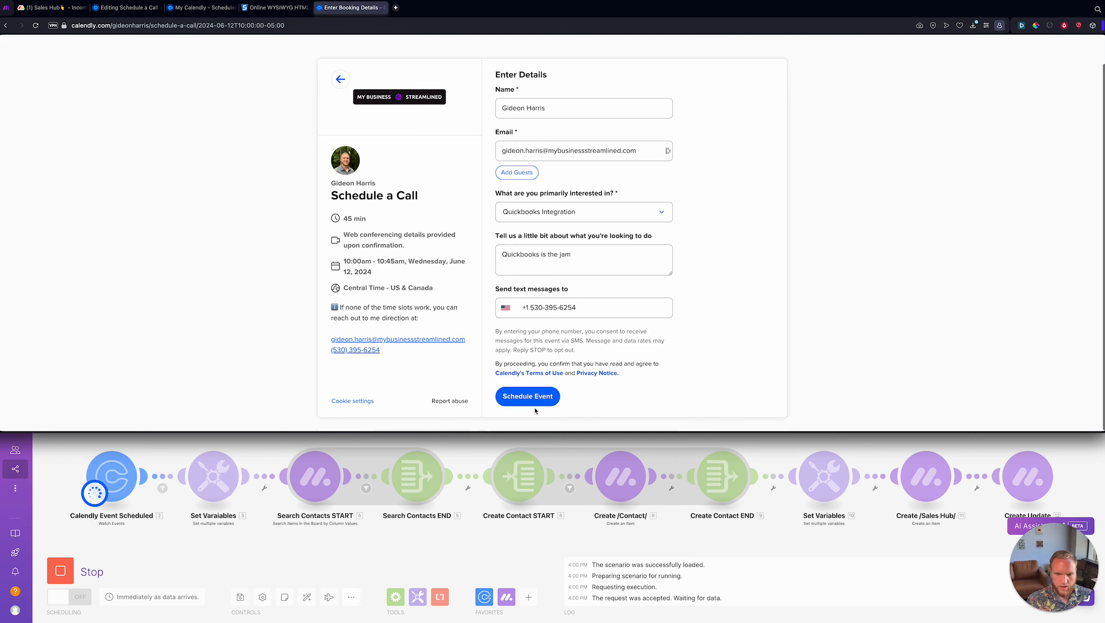
pyautogui.click(531, 401)
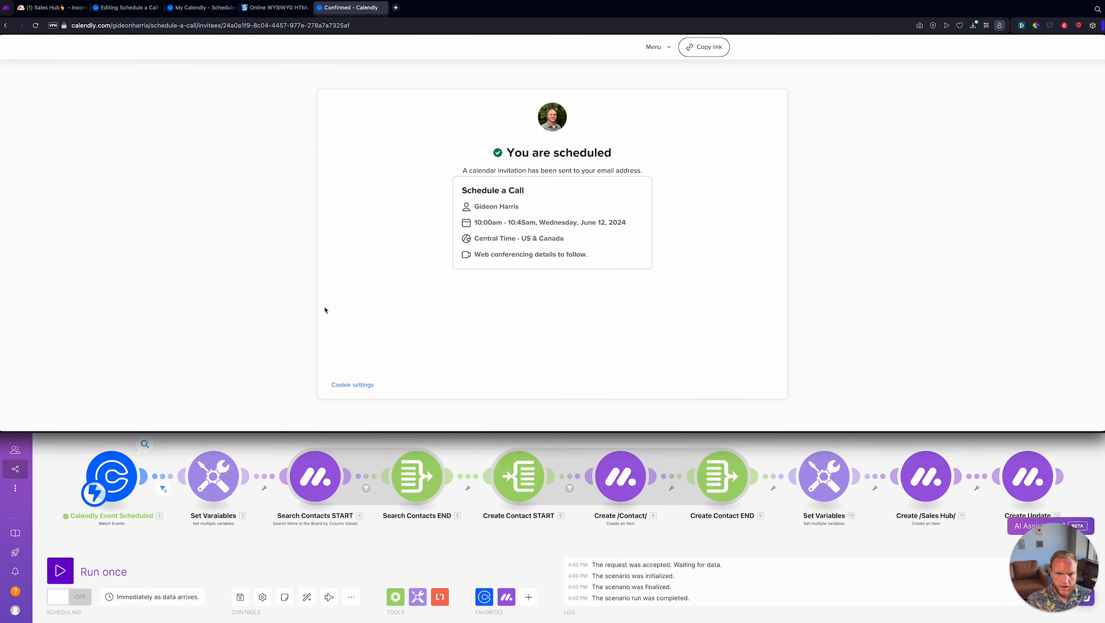
# - Open the Calendly trigger's output bundle from the completed run
pyautogui.click(380, 24)
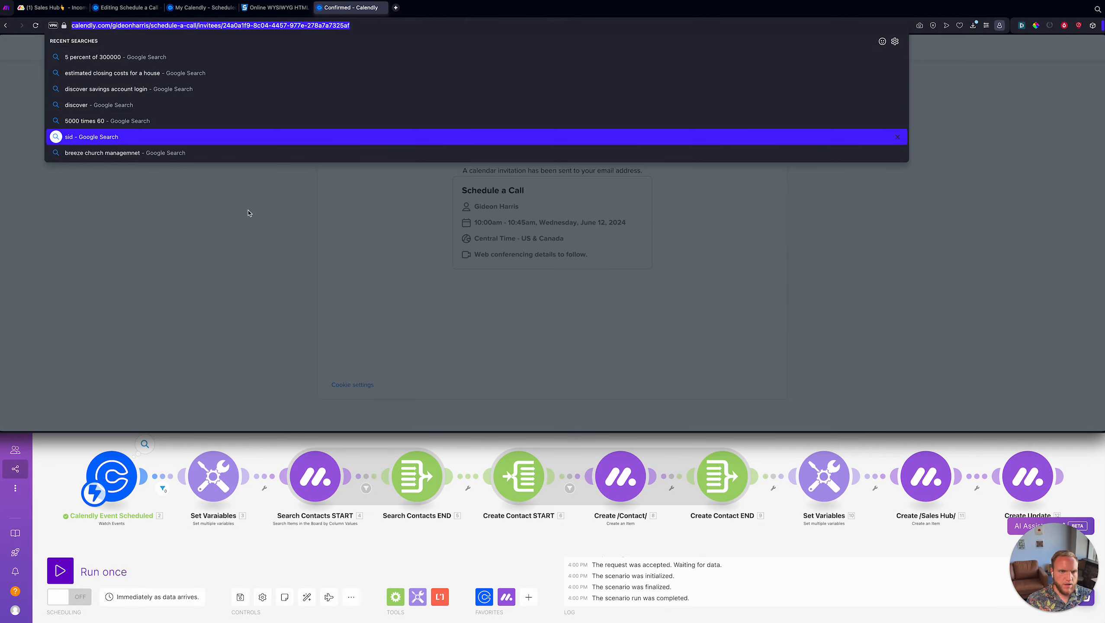
pyautogui.click(249, 214)
pyautogui.click(144, 444)
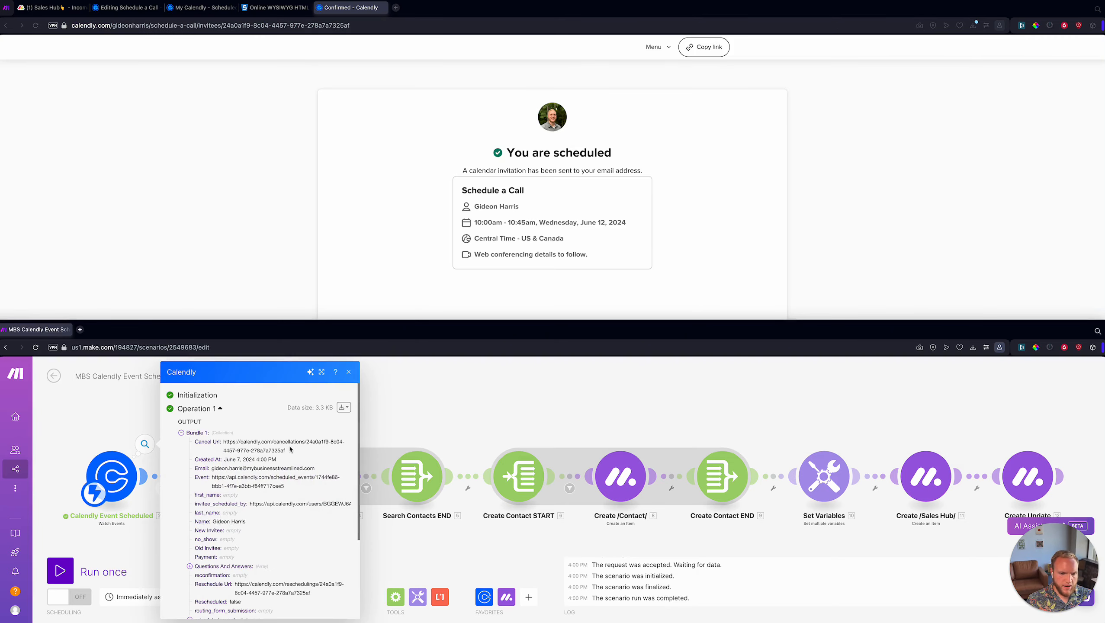
pyautogui.scroll(-2, 289, 449)
pyautogui.click(145, 428)
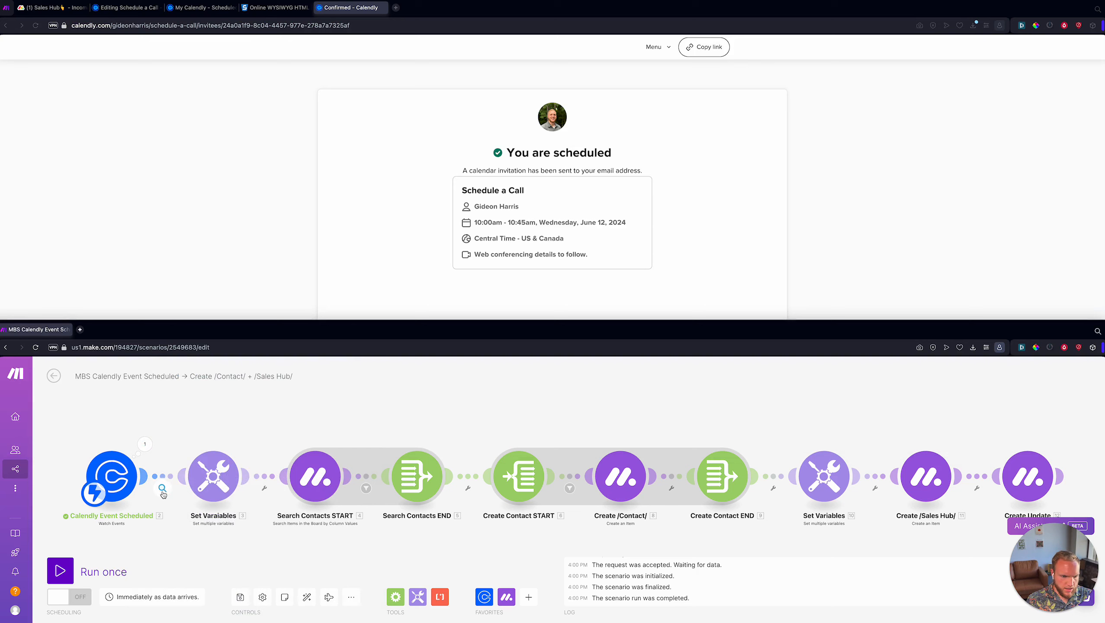
# - Inspect the first filter's scheduled_event condition and its expected value 172053987
pyautogui.click(162, 487)
pyautogui.moveTo(217, 503)
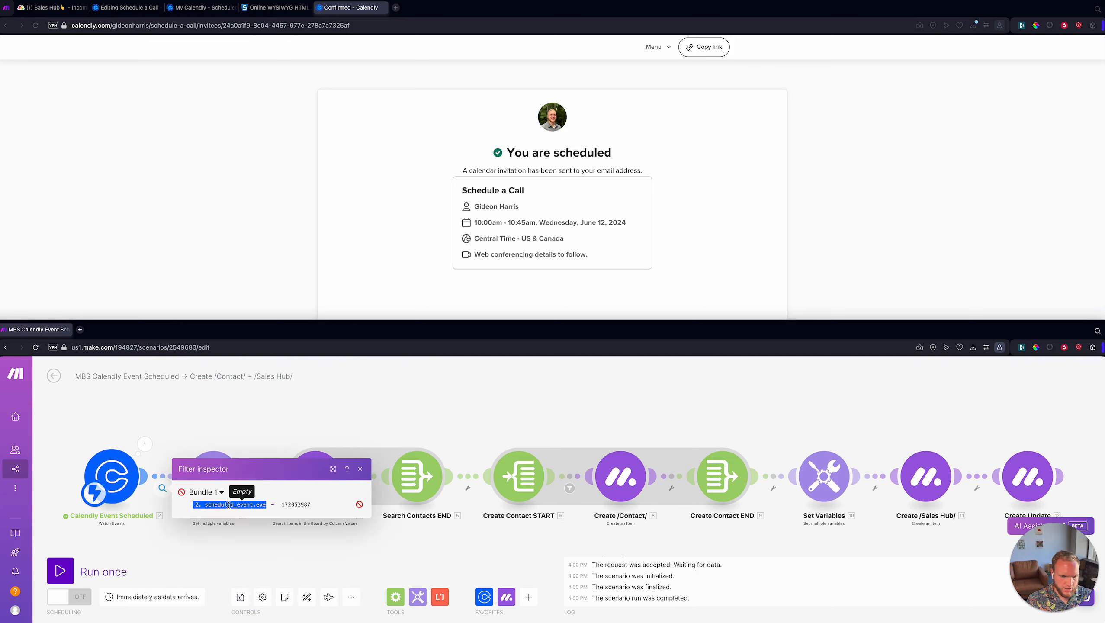
pyautogui.tripleClick(256, 505)
pyautogui.doubleClick(295, 505)
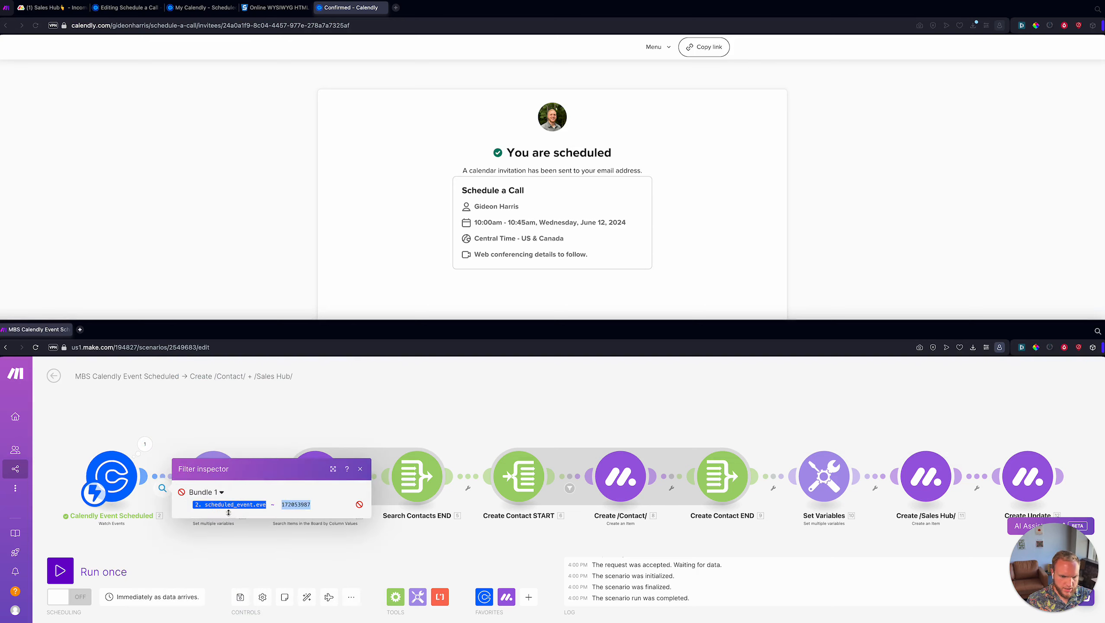
# - In the trigger output, expand scheduled_event and select the event type ID ending the event_type URL
pyautogui.click(145, 444)
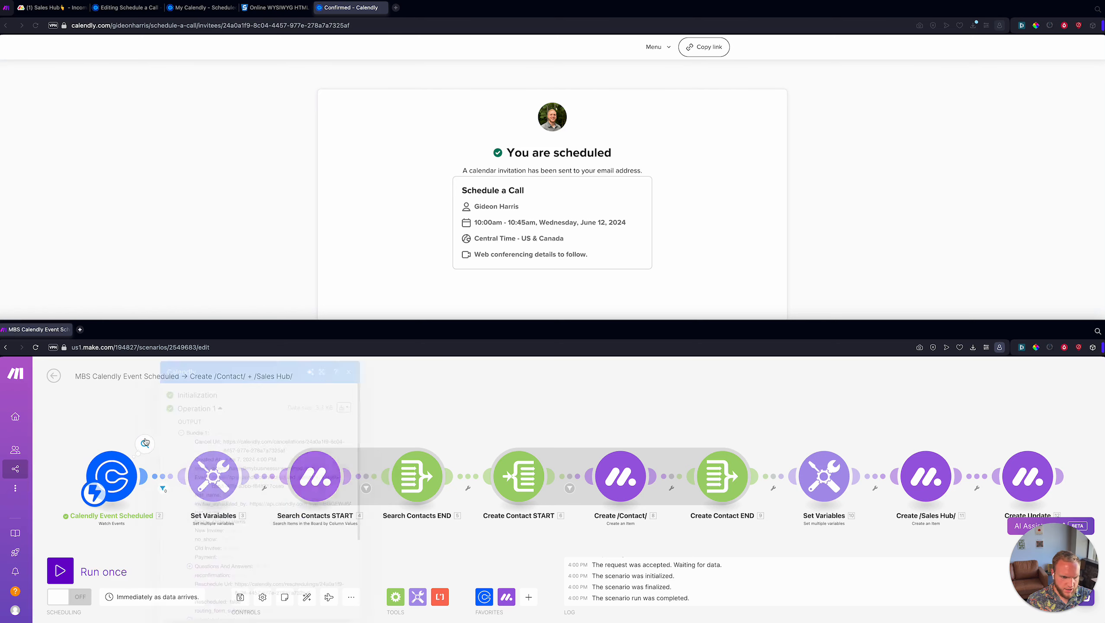
pyautogui.scroll(-3, 270, 444)
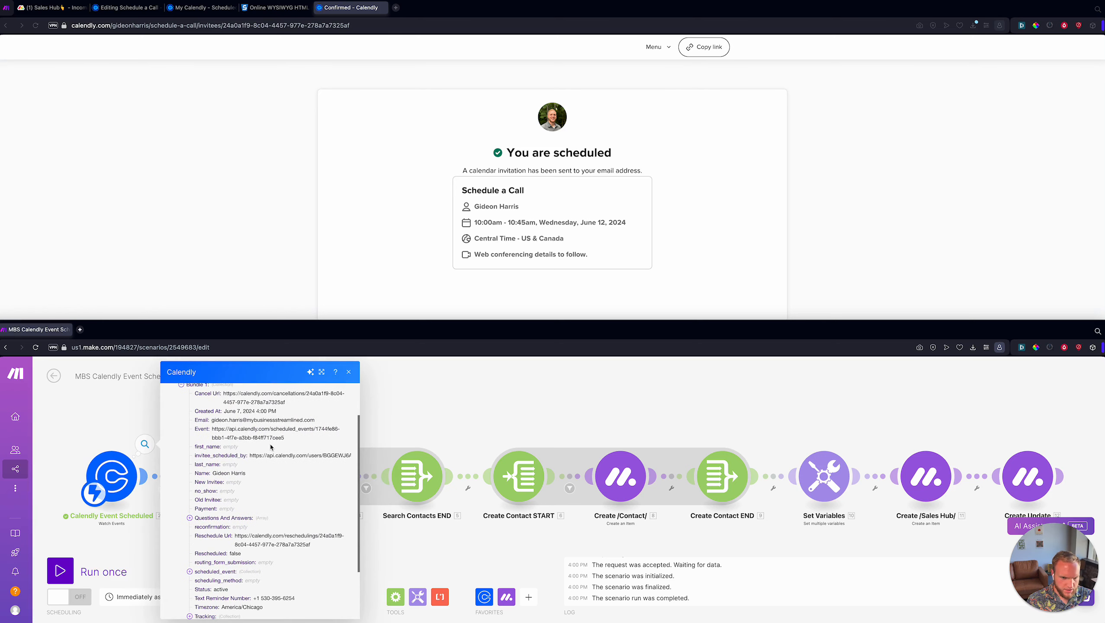
pyautogui.scroll(-4, 283, 439)
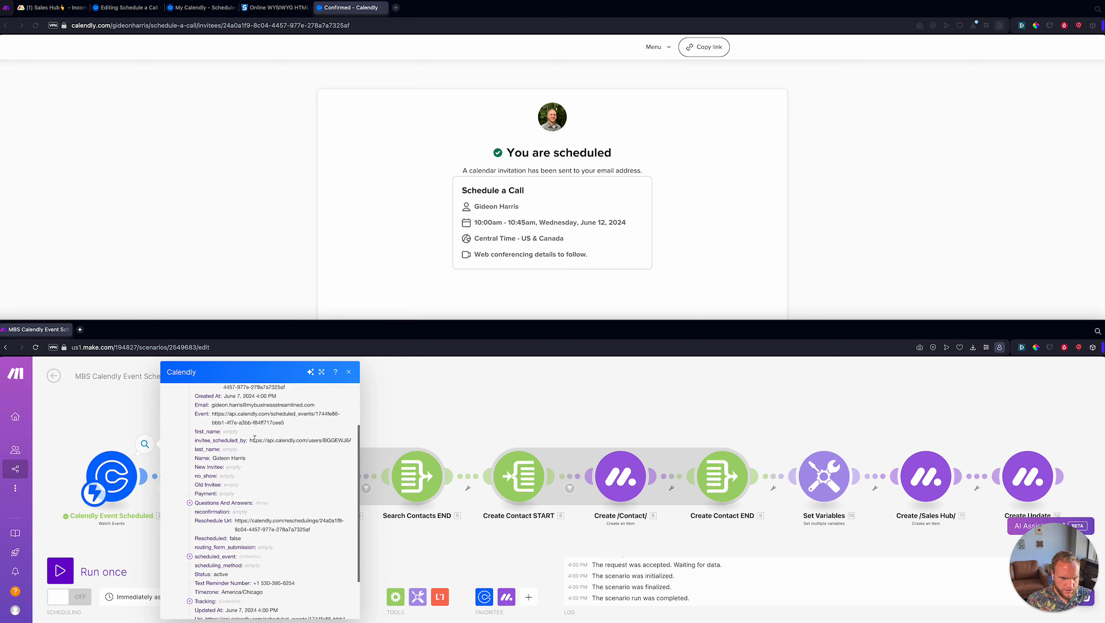
pyautogui.scroll(-1, 255, 442)
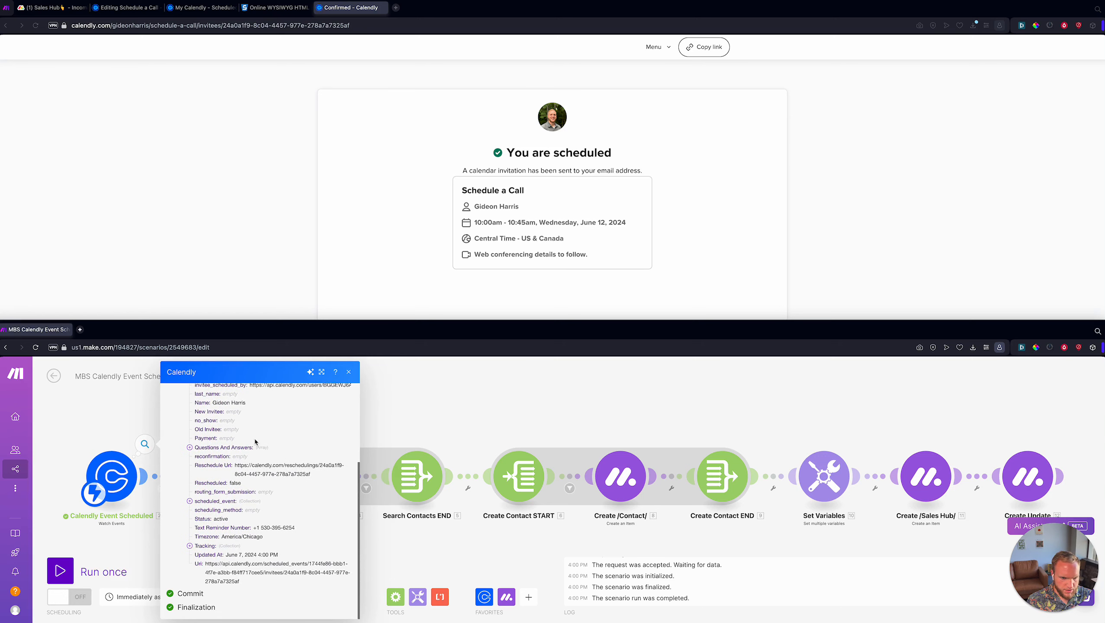
pyautogui.click(220, 502)
pyautogui.scroll(-3, 245, 534)
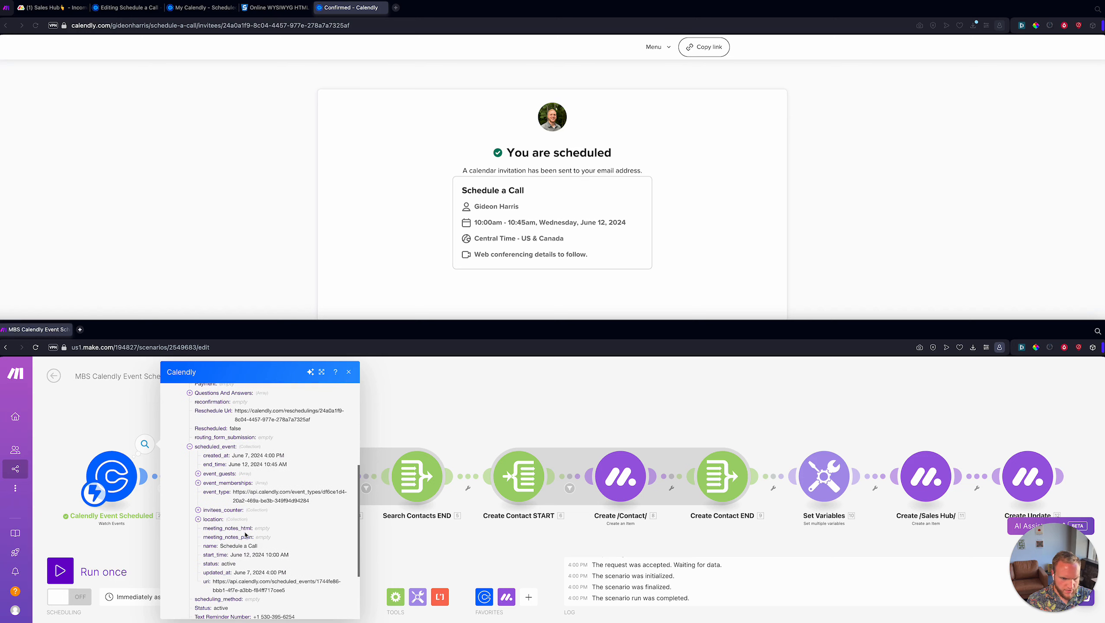
pyautogui.tripleClick(253, 501)
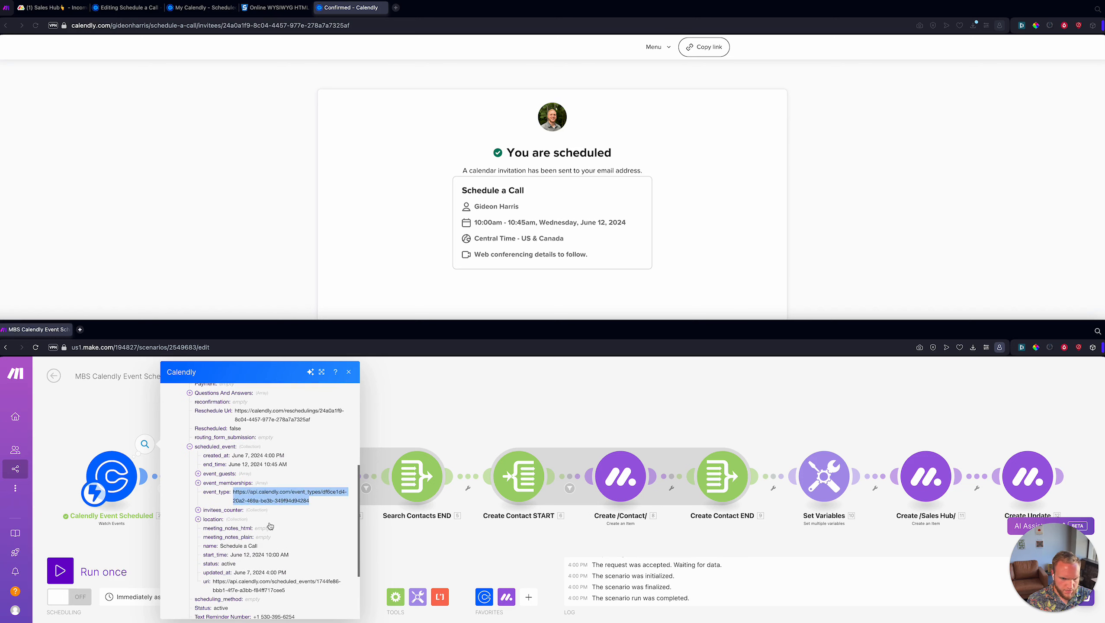
pyautogui.click(317, 486)
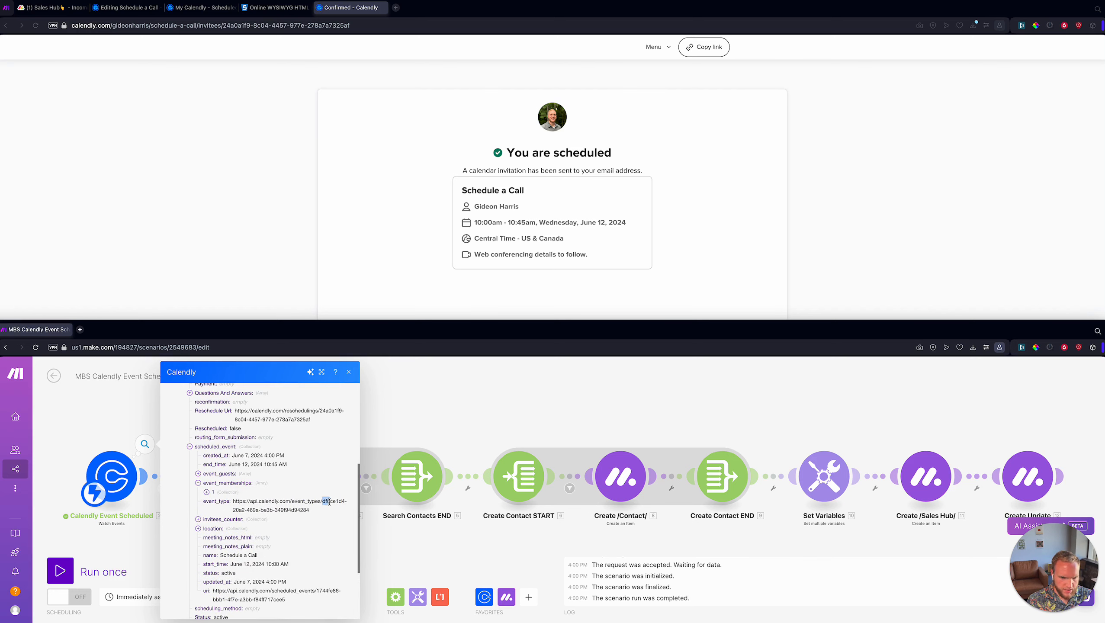
pyautogui.moveTo(329, 502); pyautogui.dragTo(327, 516)
pyautogui.hotkey('ctrl', 'c')
pyautogui.click(237, 87)
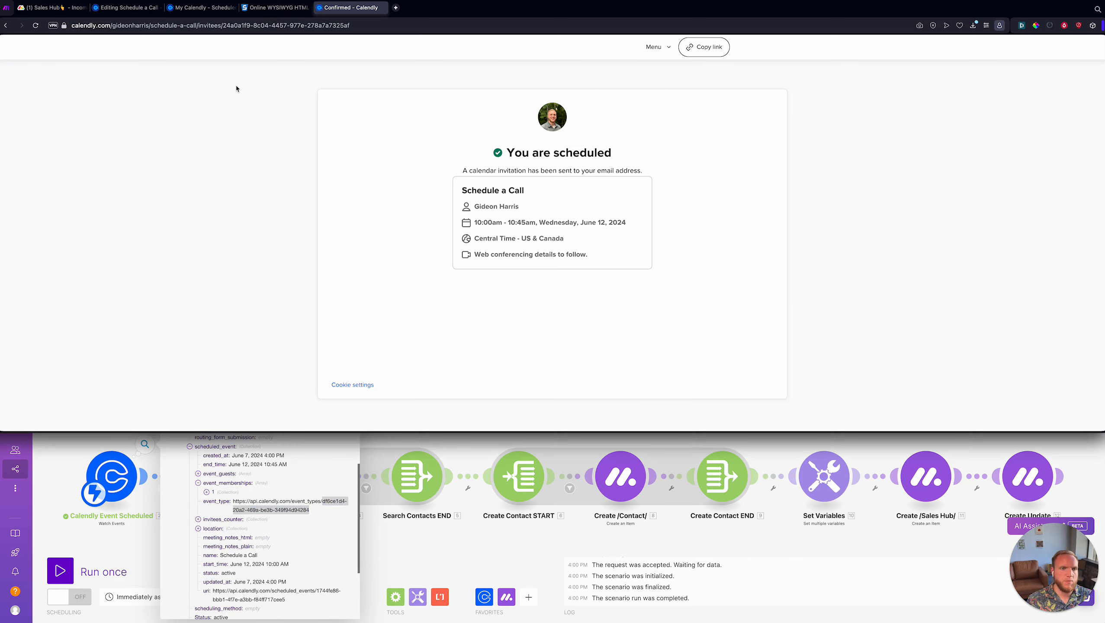
# - Check the event ID in the Schedule a Call event editor's address
pyautogui.click(127, 8)
pyautogui.click(164, 25)
pyautogui.doubleClick(164, 27)
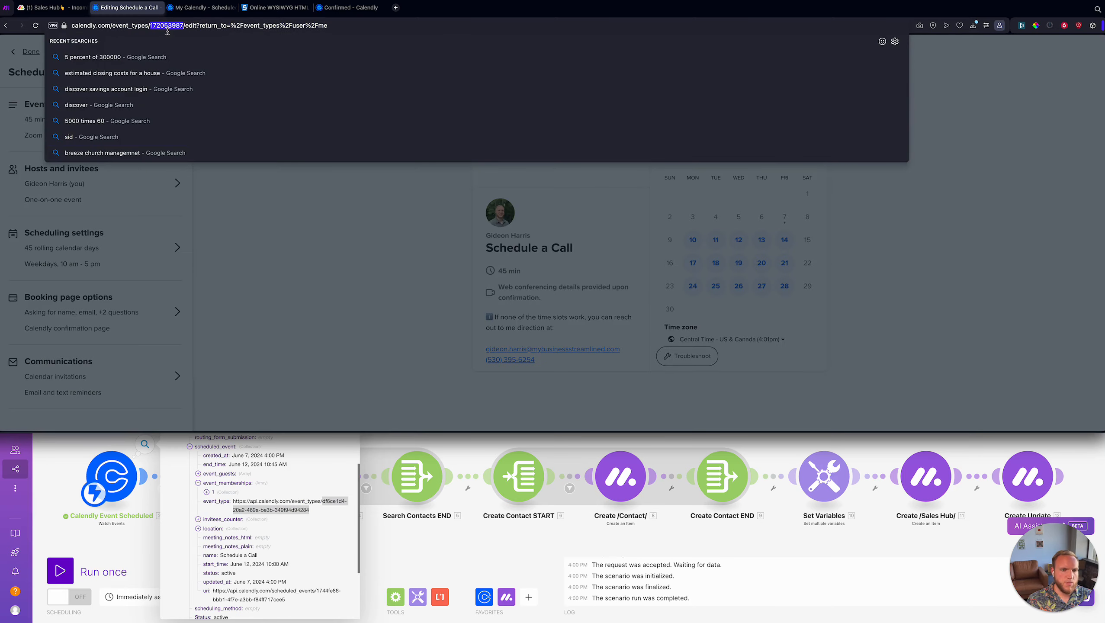
pyautogui.click(330, 225)
# - Select the event type UUID at the end of the event_type URL in the trigger output
pyautogui.click(274, 523)
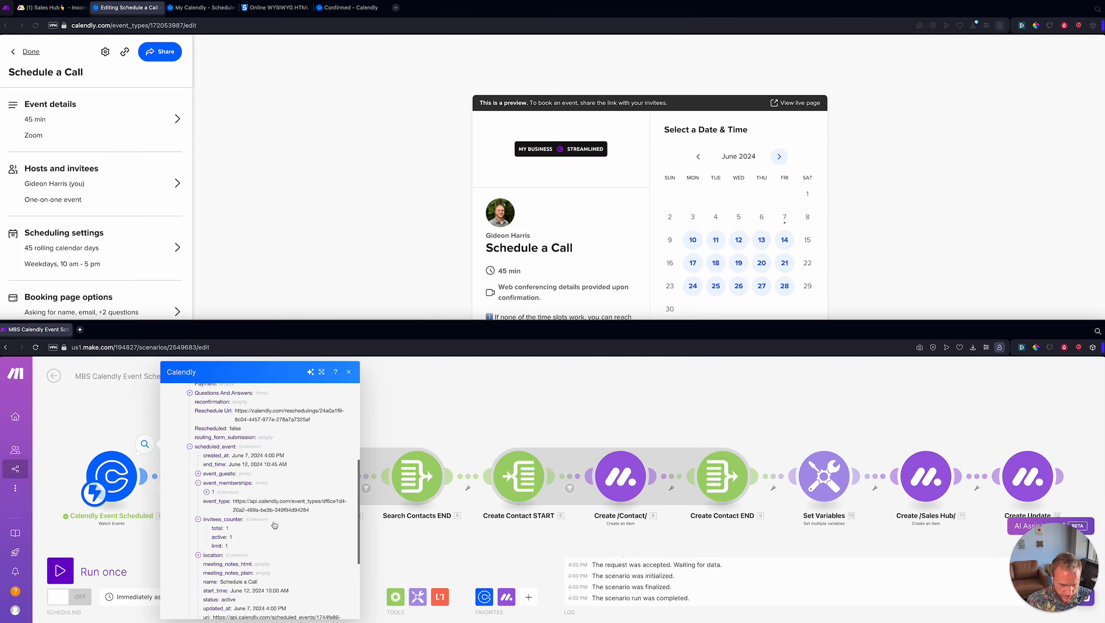
pyautogui.scroll(-3, 261, 503)
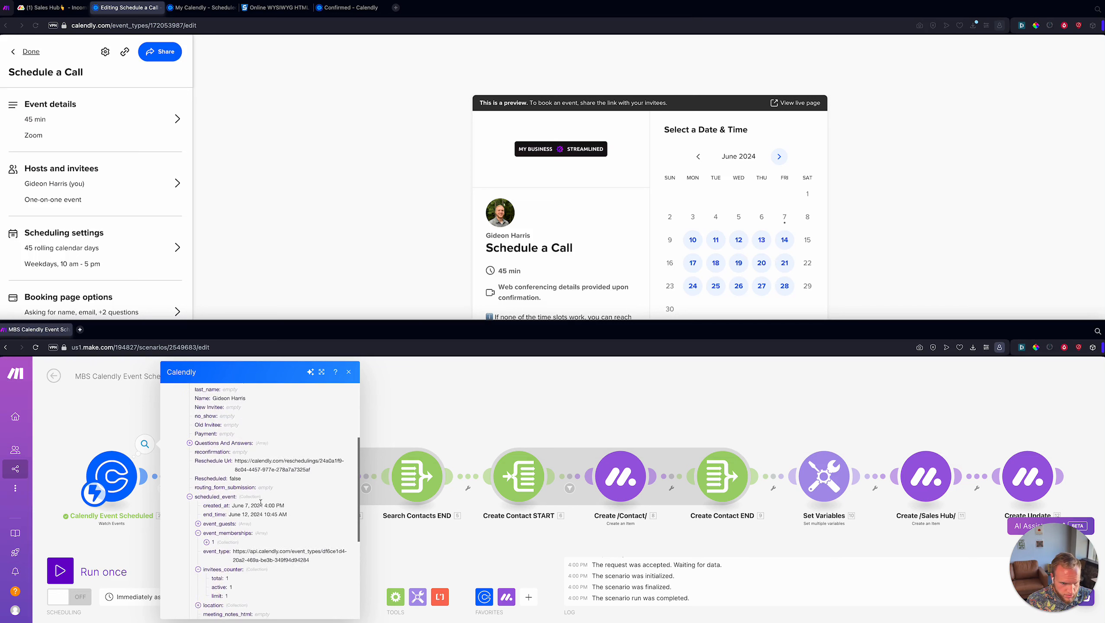
pyautogui.scroll(1, 260, 502)
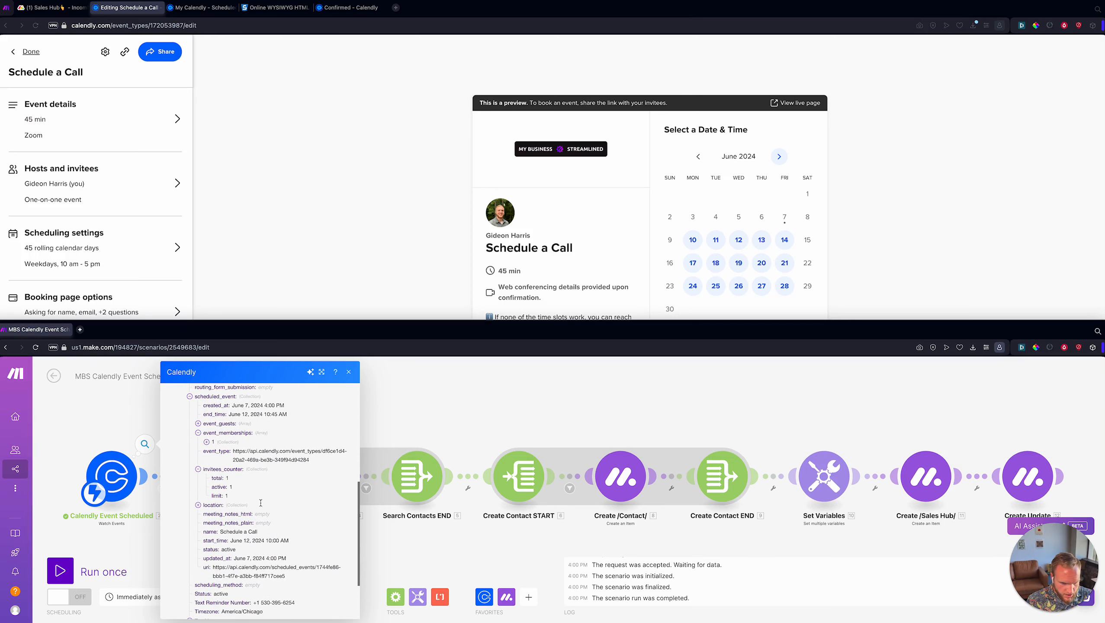
pyautogui.scroll(-3, 261, 503)
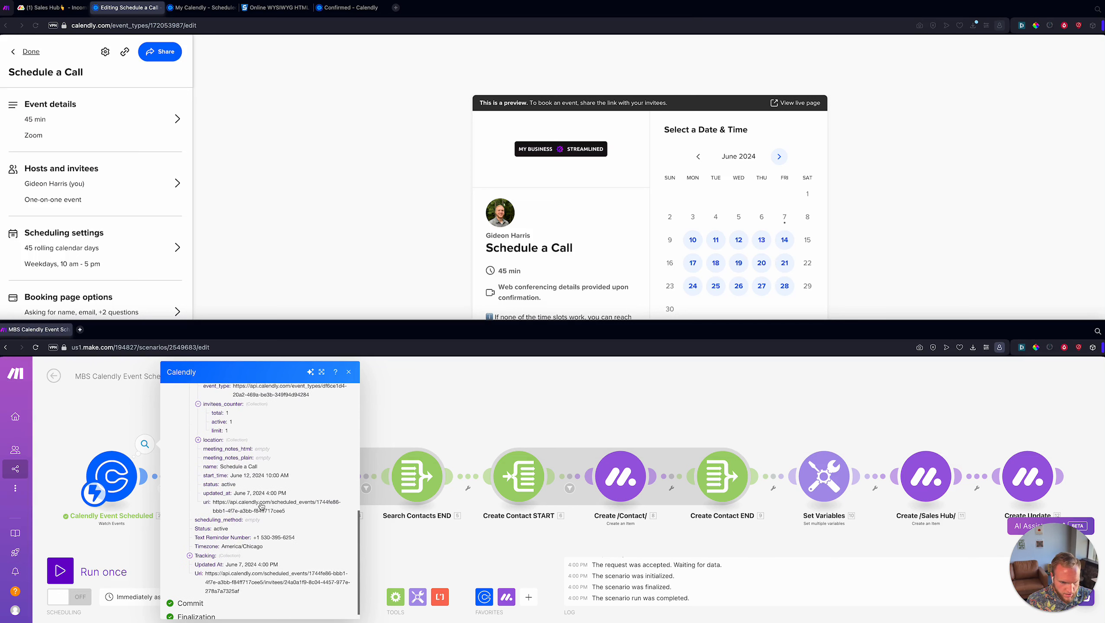
pyautogui.scroll(4, 266, 504)
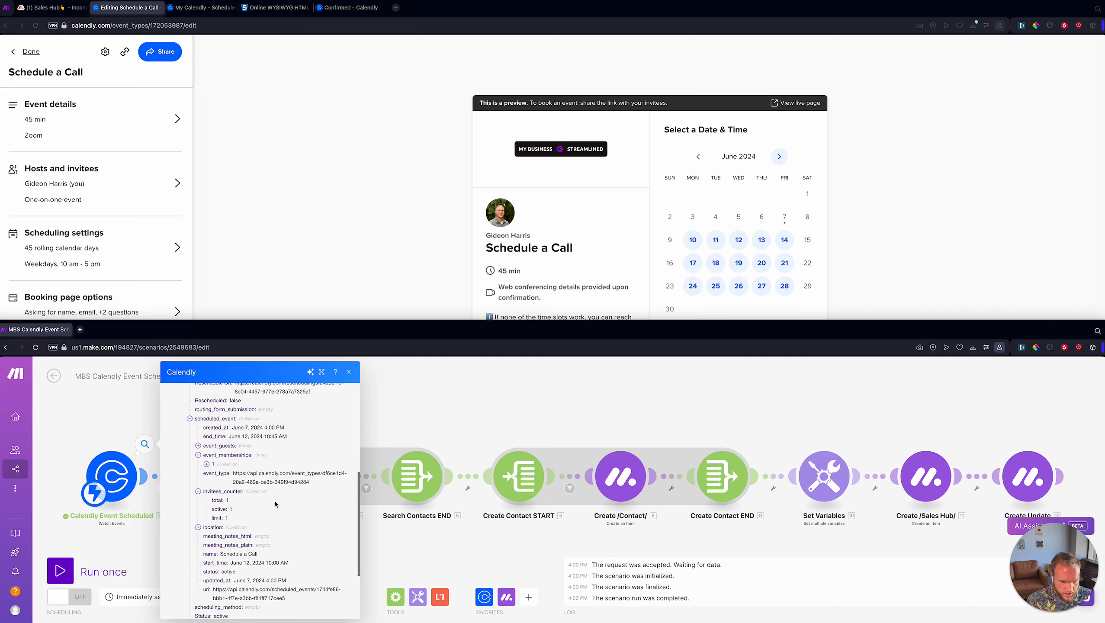
pyautogui.doubleClick(334, 471)
pyautogui.tripleClick(334, 473)
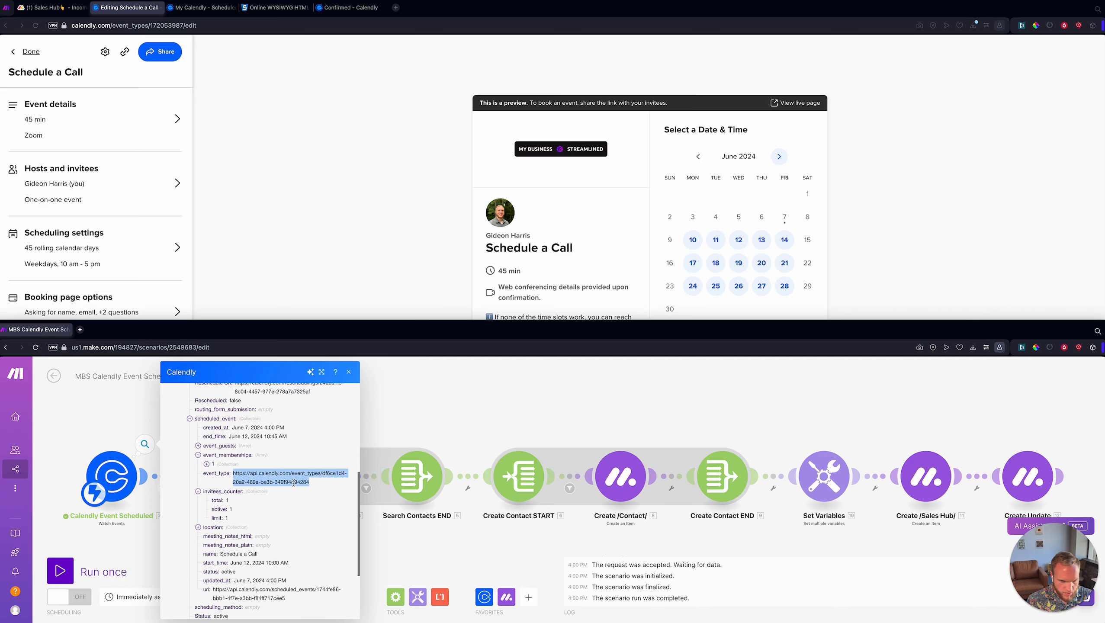
pyautogui.click(339, 483)
pyautogui.moveTo(316, 485); pyautogui.dragTo(325, 470)
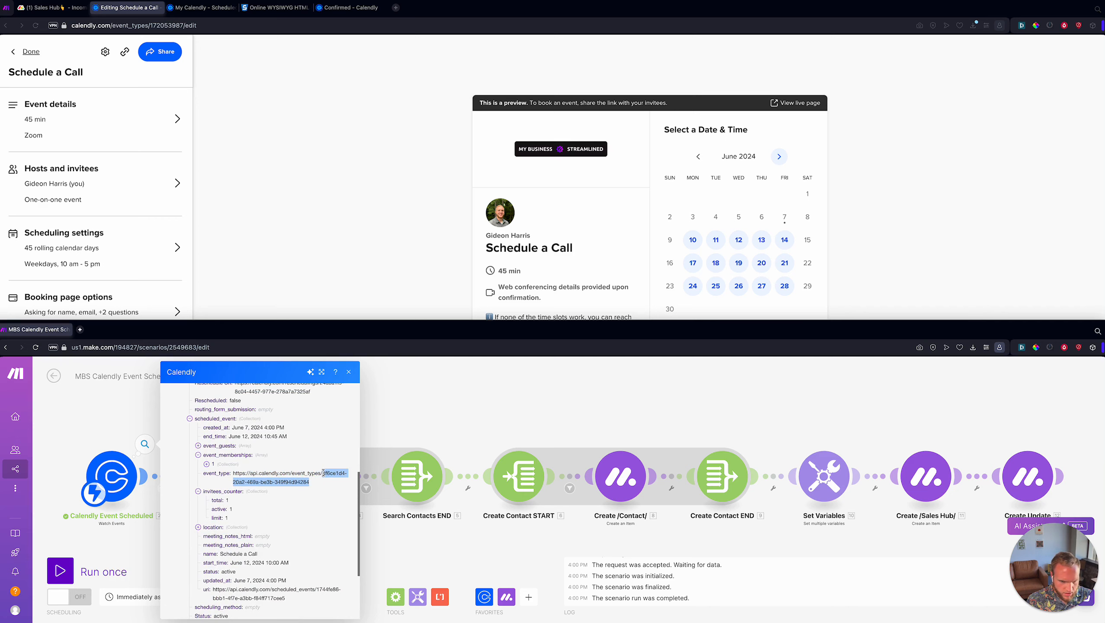
# - Replace the first filter's value 172053987 with the pasted event type UUID
pyautogui.click(153, 433)
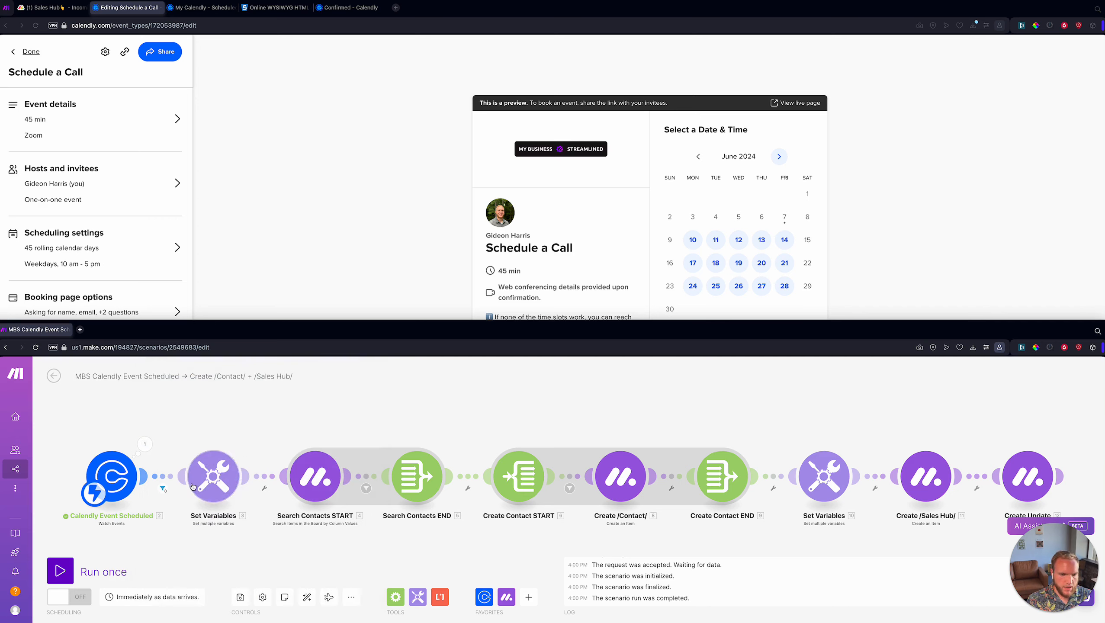
pyautogui.click(176, 479)
pyautogui.tripleClick(310, 508)
pyautogui.hotkey('ctrl', 'v')
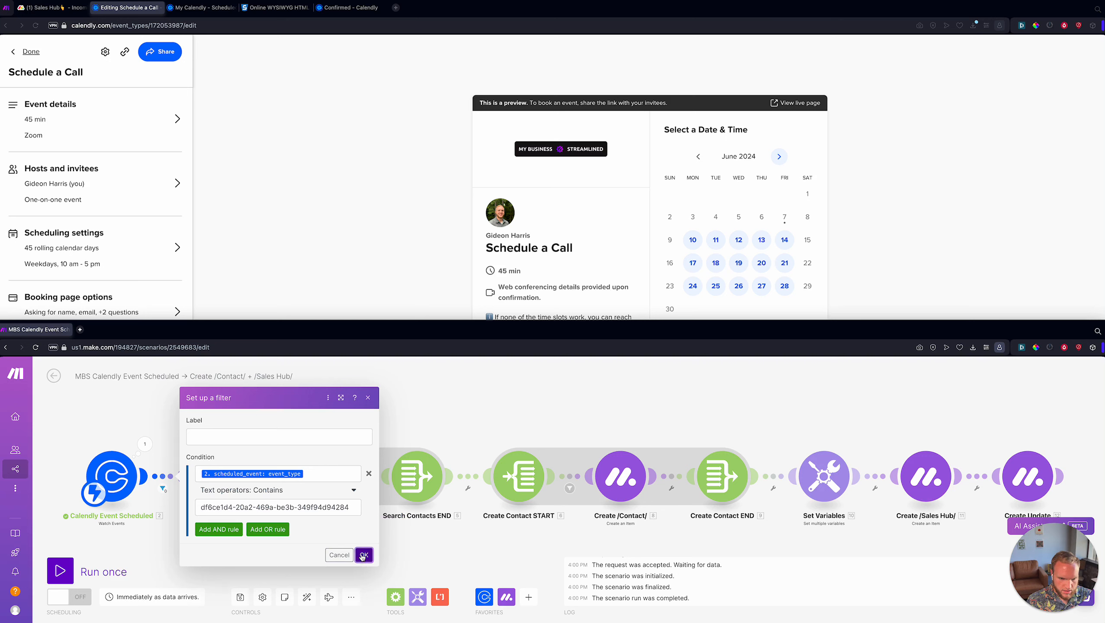
pyautogui.click(342, 473)
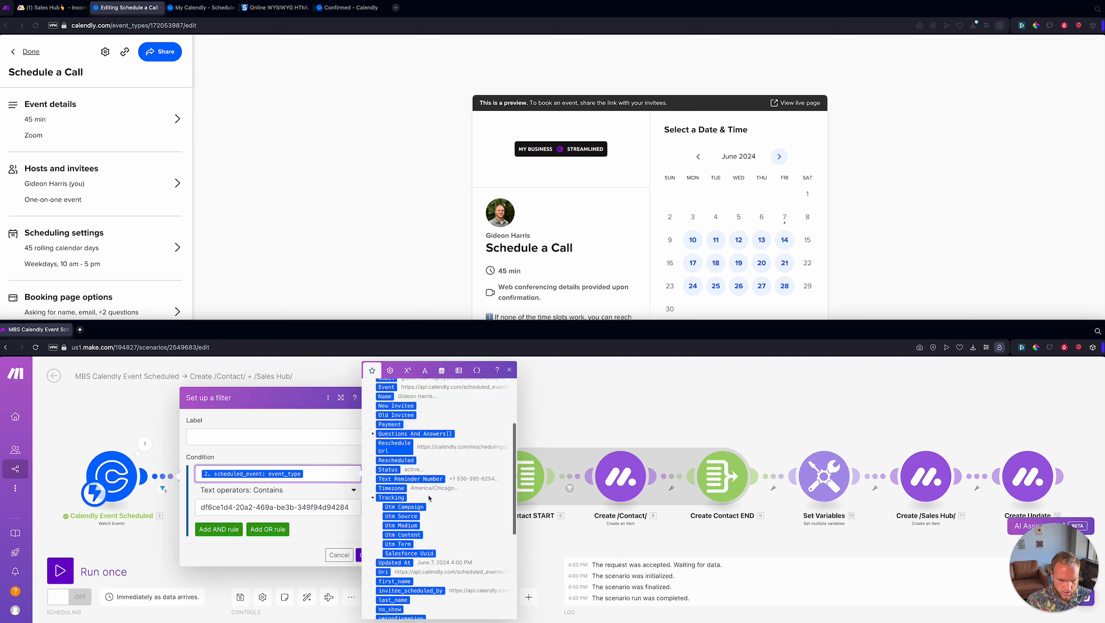
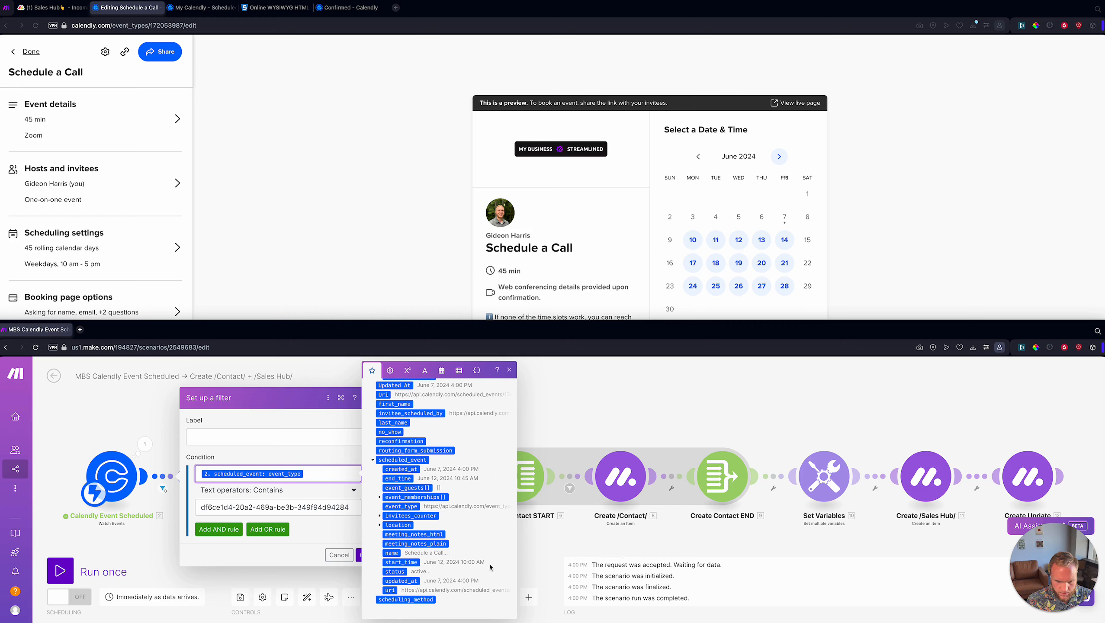
# - Search the mapping panel for 'type' and save the filter's event_type contains-ID condition
pyautogui.scroll(5, 490, 567)
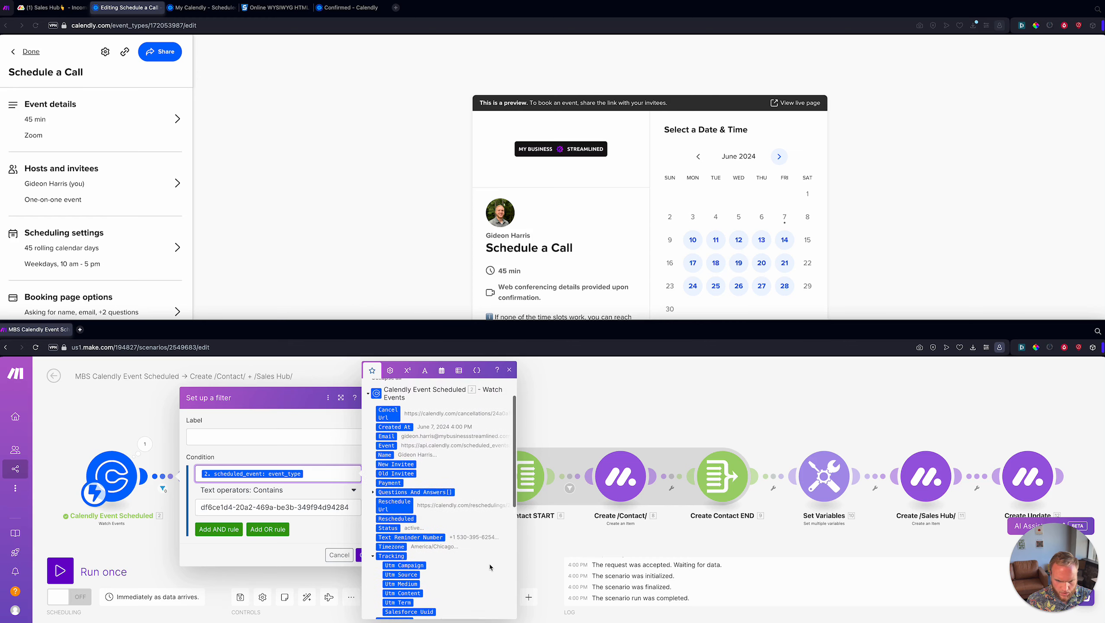
pyautogui.scroll(2, 439, 490)
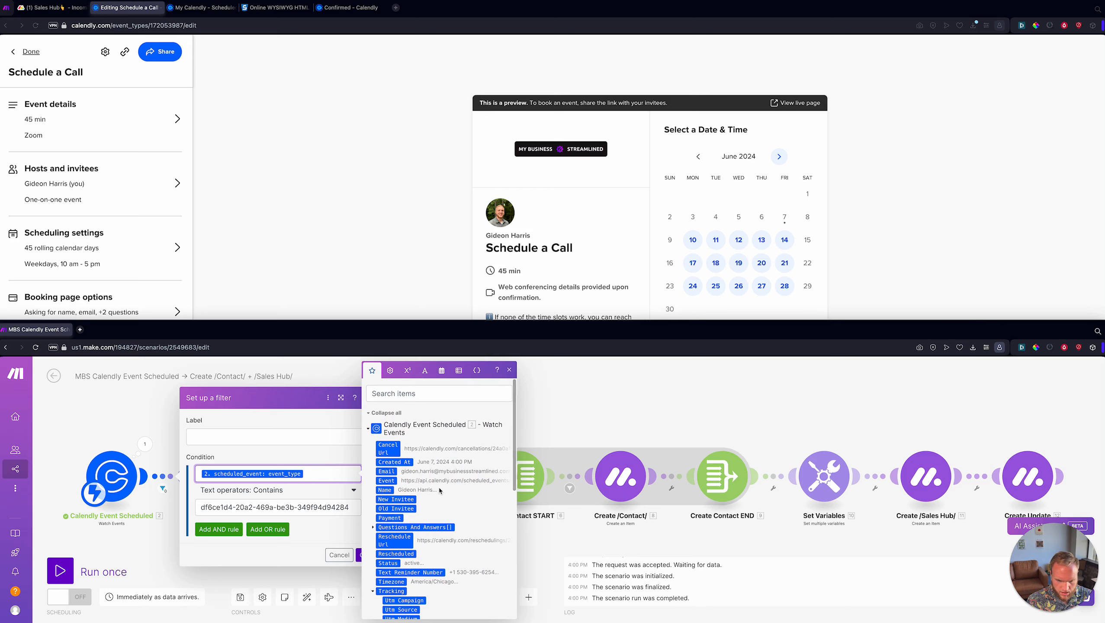
pyautogui.click(427, 394)
pyautogui.write('type')
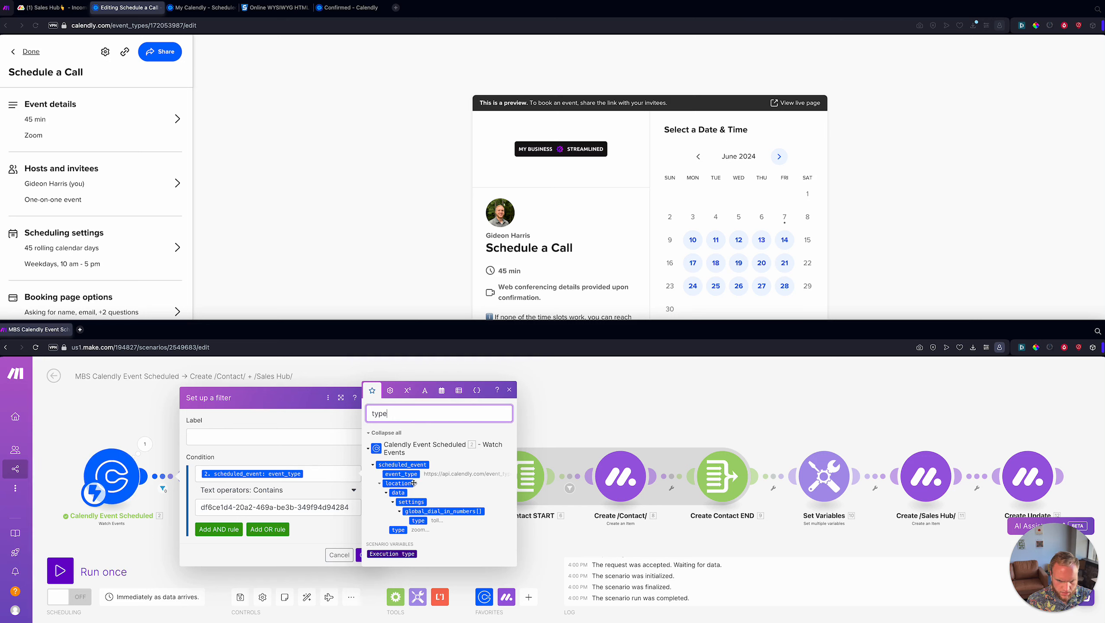
pyautogui.click(335, 532)
pyautogui.click(360, 560)
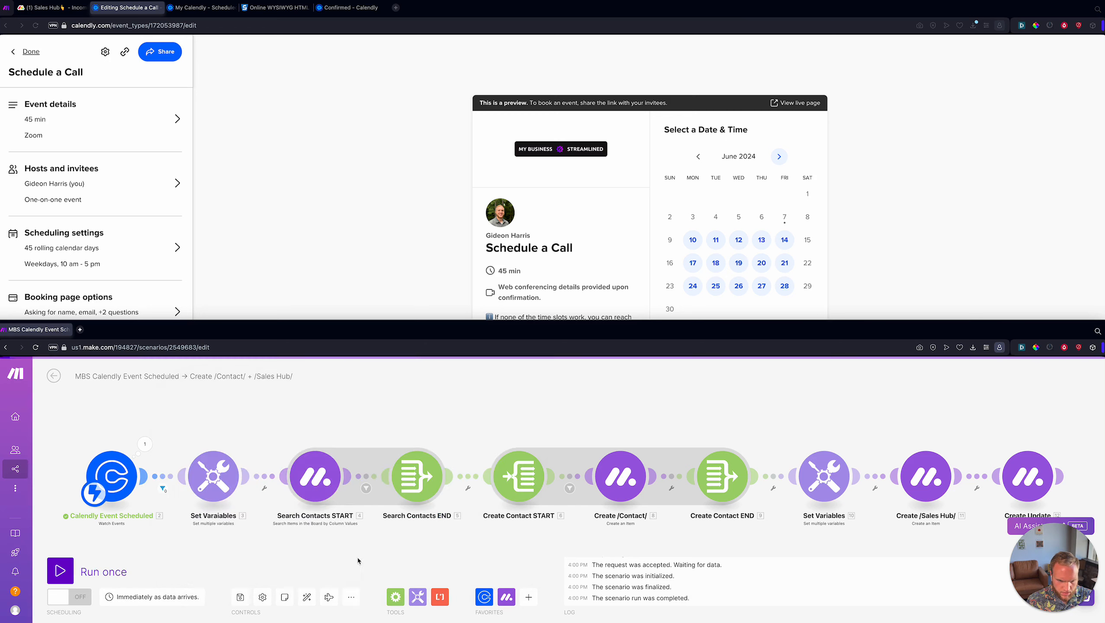
# - Inspect the Calendly trigger's output bundle from the last run
pyautogui.click(145, 444)
pyautogui.scroll(-3, 237, 472)
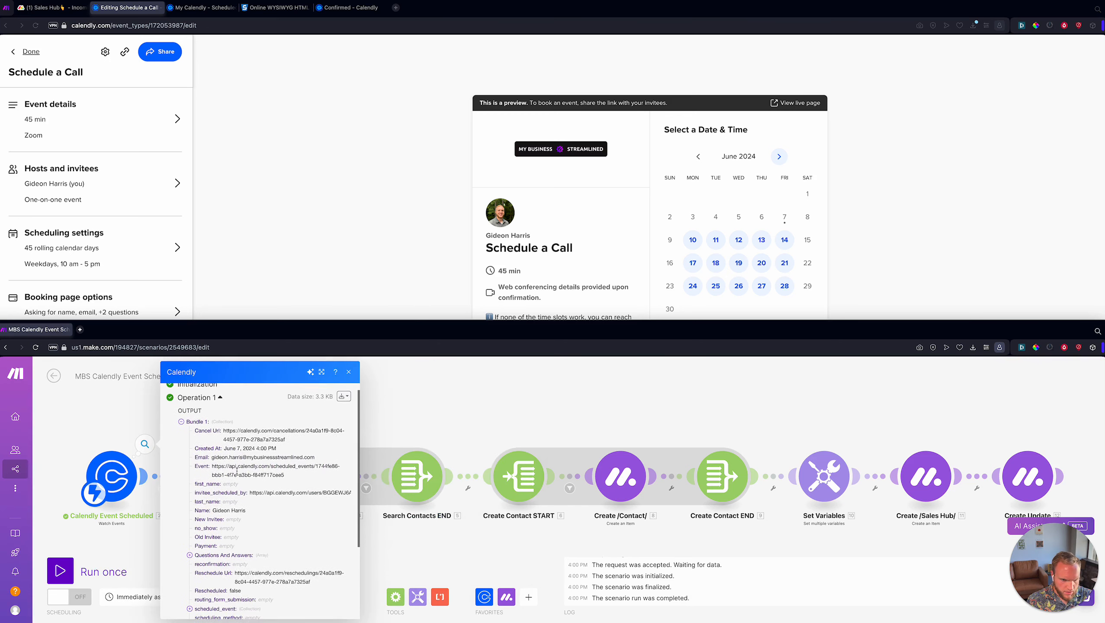
pyautogui.scroll(-3, 236, 472)
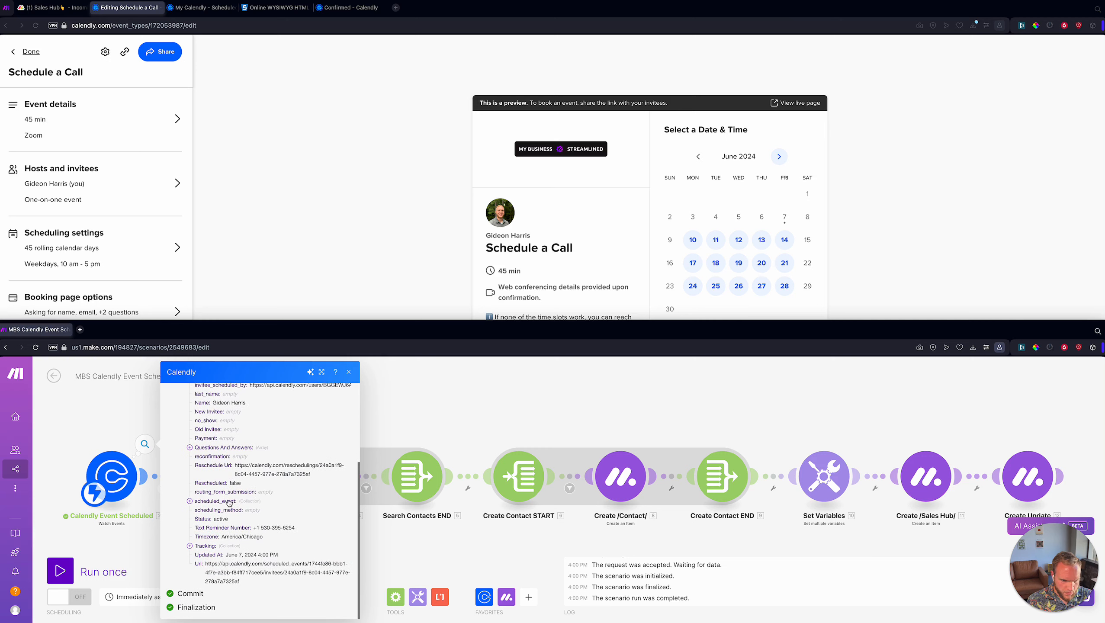
pyautogui.scroll(5, 252, 509)
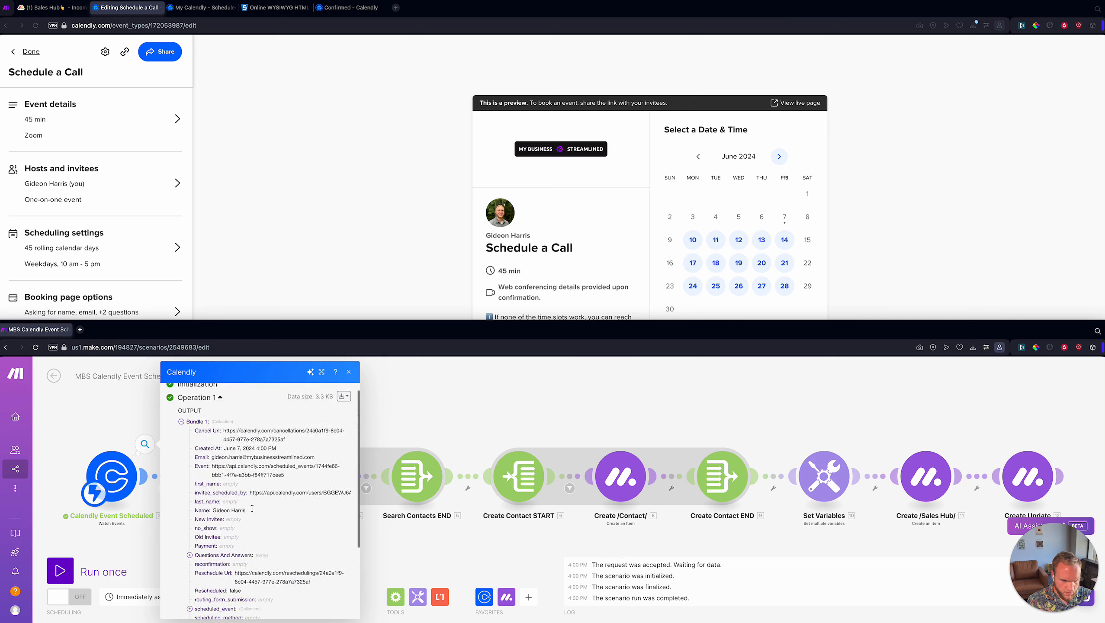
pyautogui.scroll(-2, 253, 468)
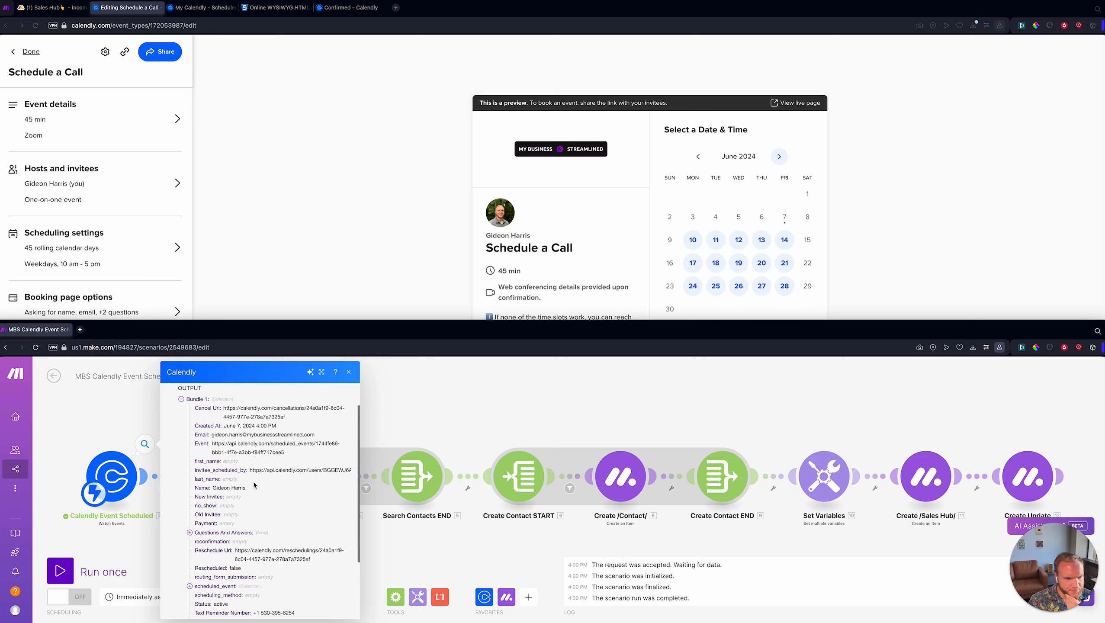
pyautogui.scroll(1, 254, 485)
pyautogui.scroll(-1, 255, 486)
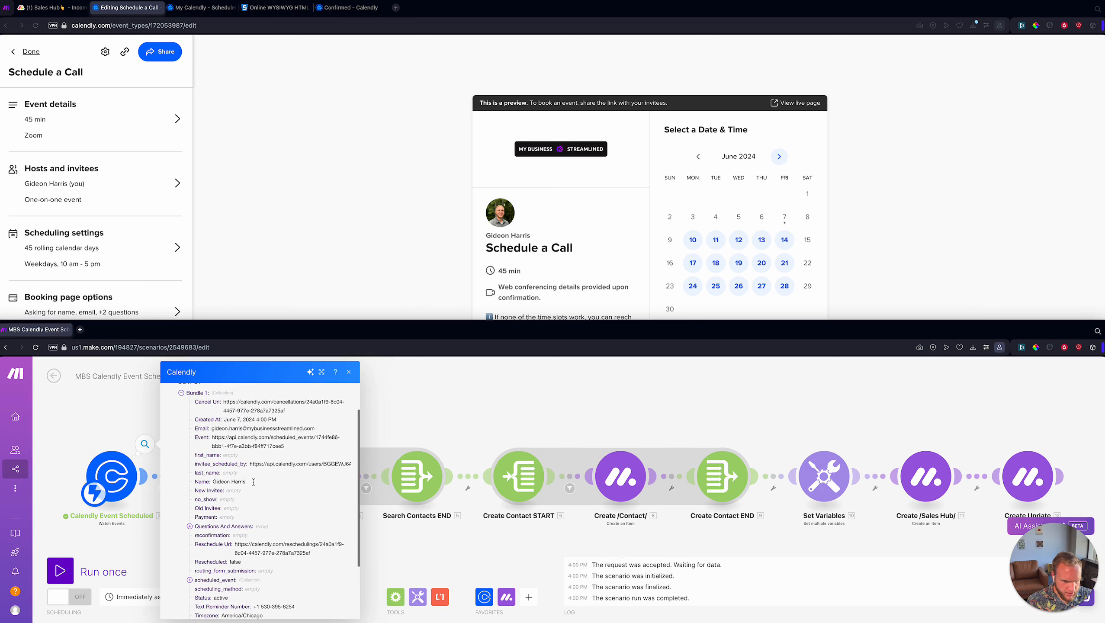
pyautogui.scroll(-1, 253, 482)
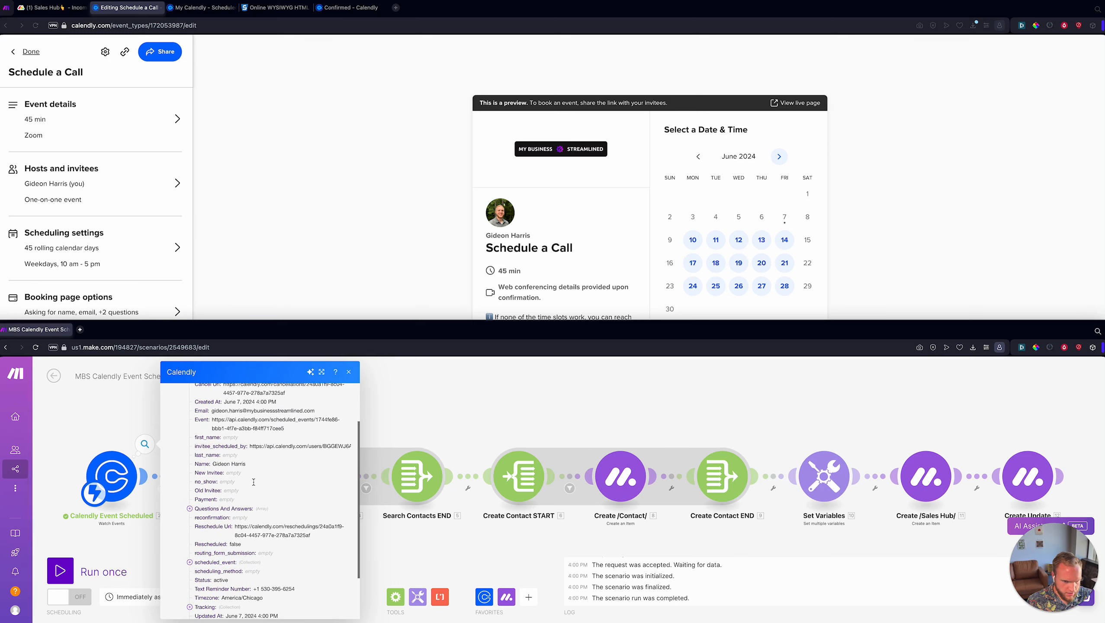
pyautogui.scroll(-3, 221, 497)
# - Expand scheduled_event and copy its event_type URL
pyautogui.click(230, 502)
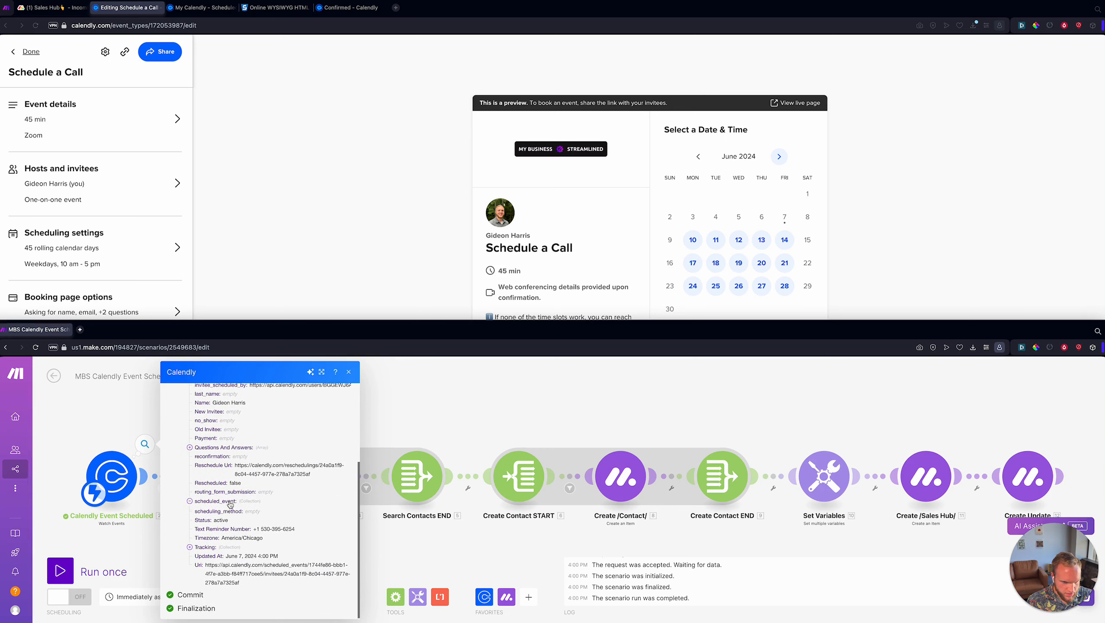
pyautogui.scroll(-3, 253, 532)
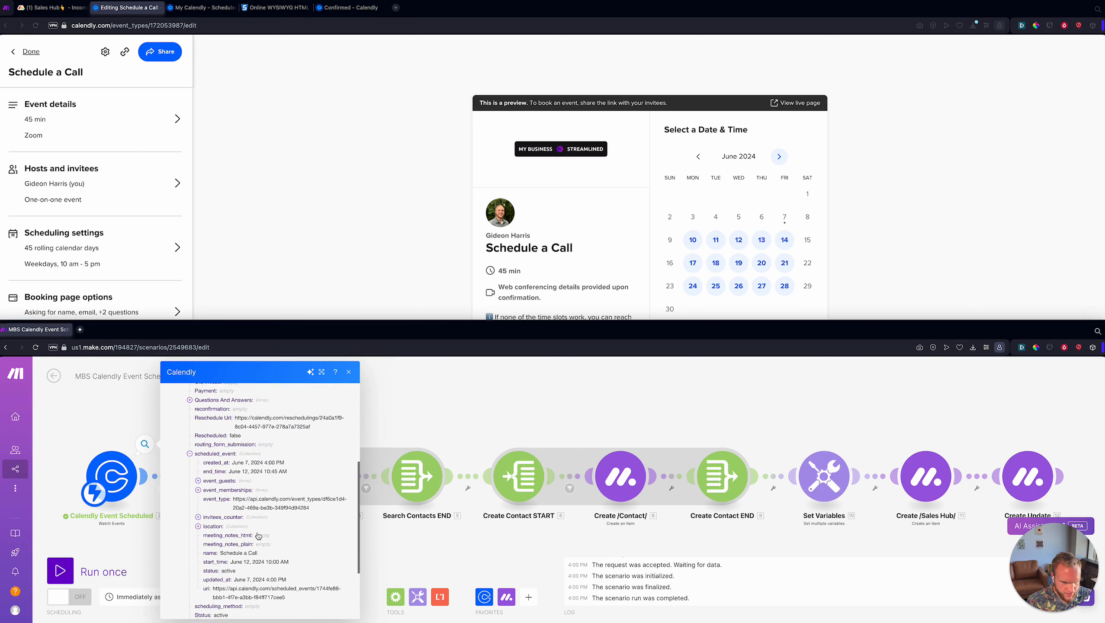
pyautogui.scroll(-1, 259, 535)
pyautogui.tripleClick(235, 495)
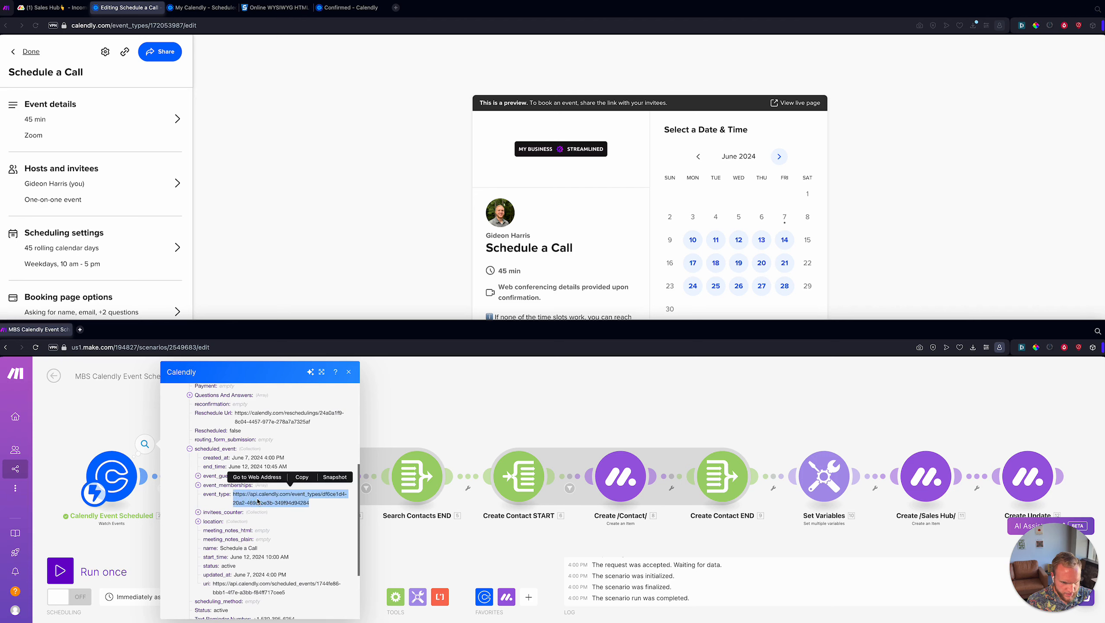
pyautogui.press('super+c')
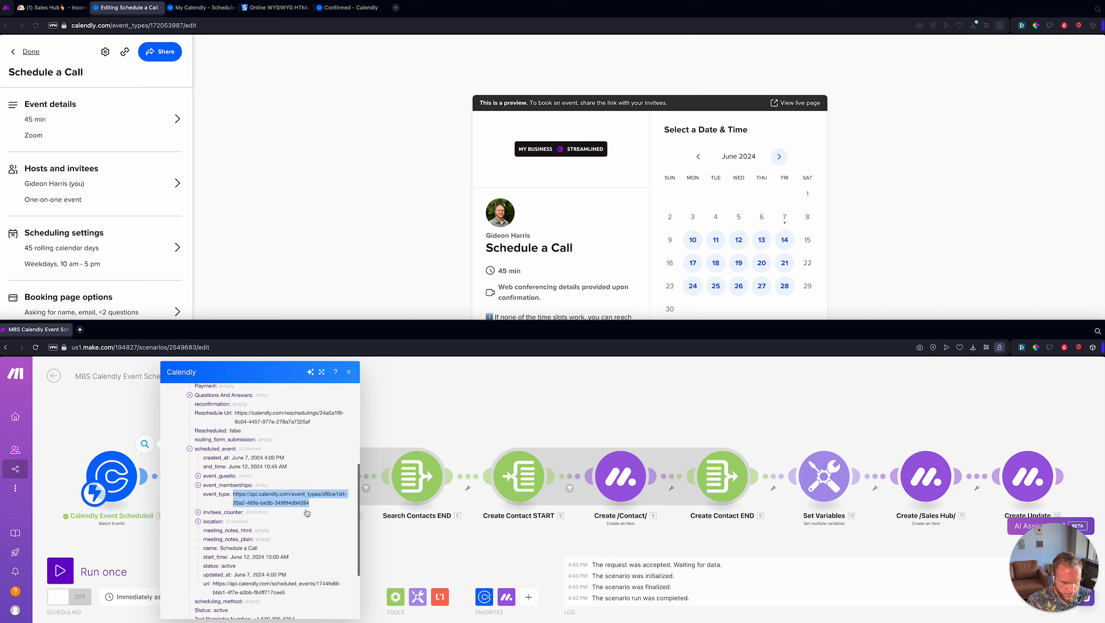
# - Reopen the filter after the Calendly trigger and confirm its condition
pyautogui.click(113, 470)
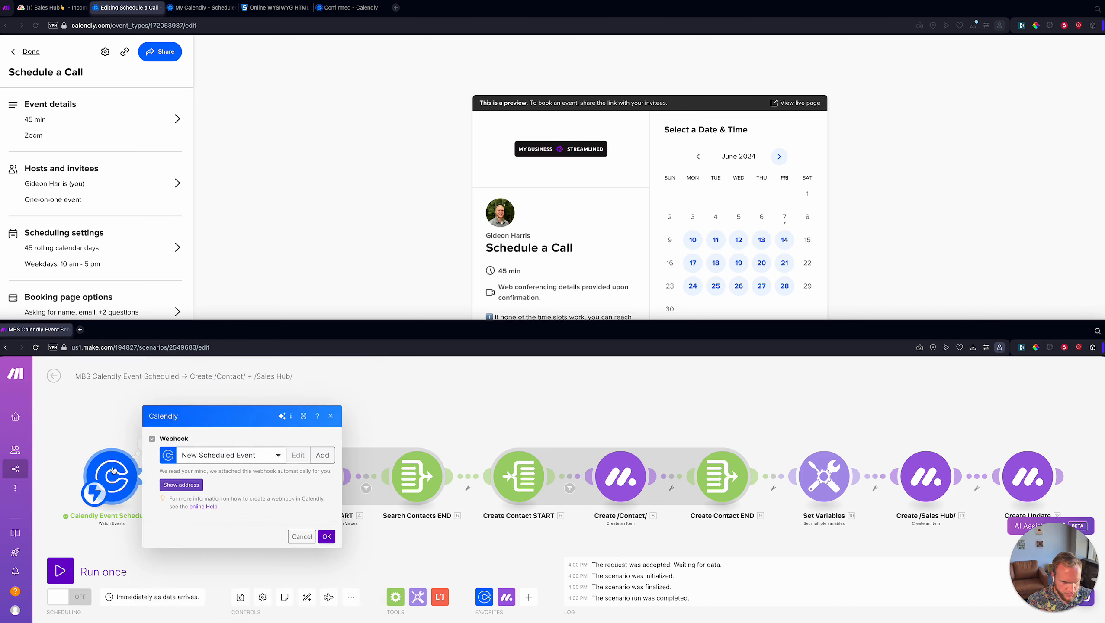
pyautogui.click(128, 441)
pyautogui.click(144, 443)
pyautogui.click(196, 480)
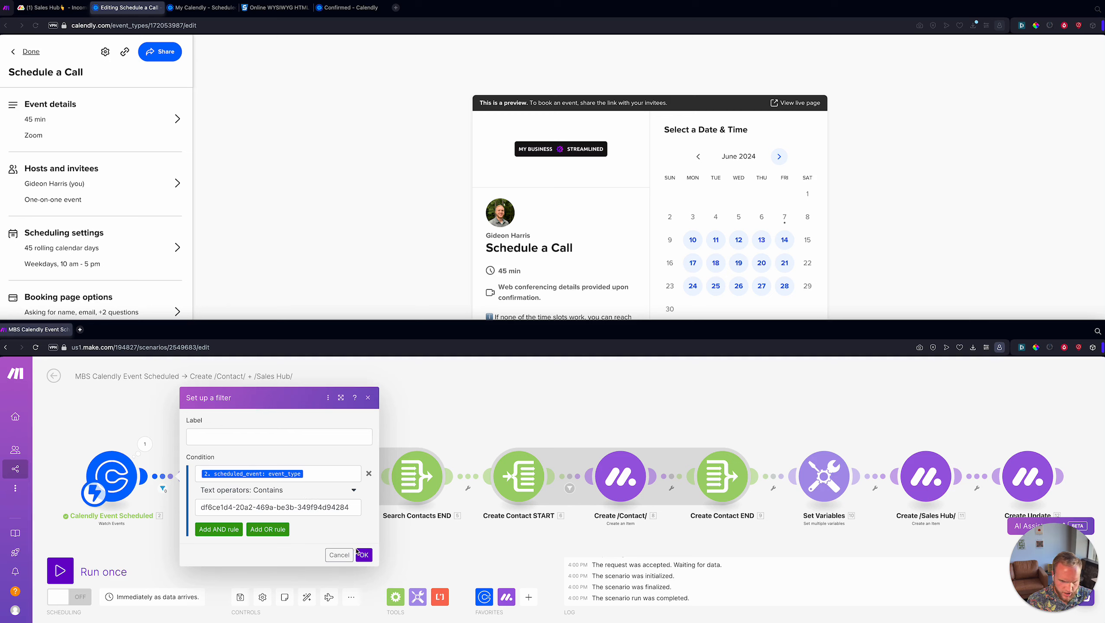
pyautogui.click(363, 555)
# - Save the scenario and start a single run, then return to Calendly
pyautogui.click(240, 596)
pyautogui.click(115, 569)
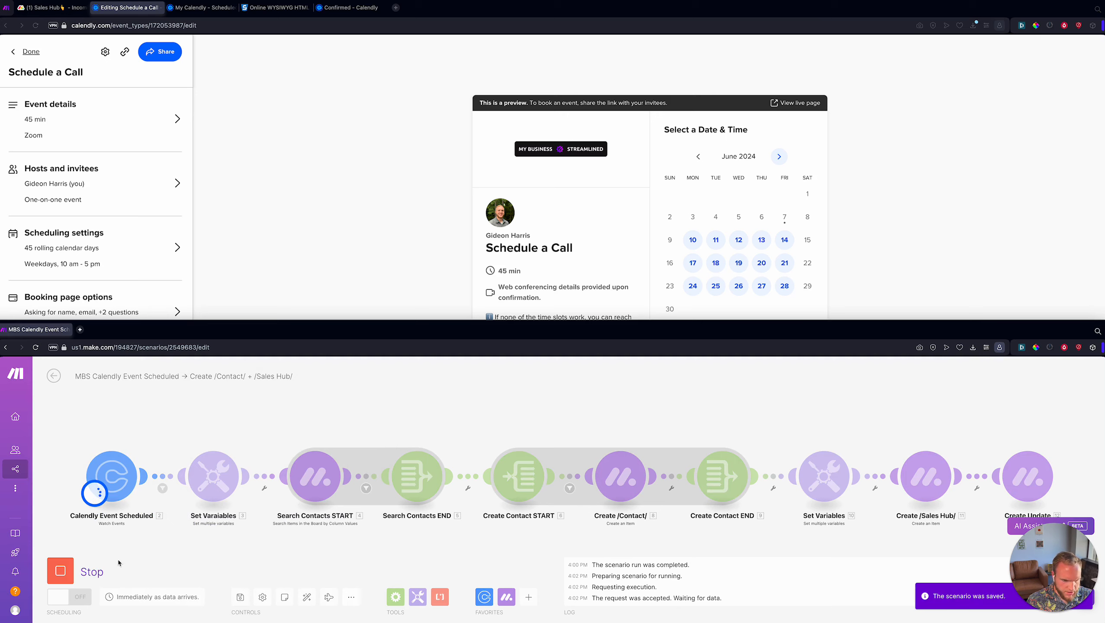
pyautogui.click(400, 227)
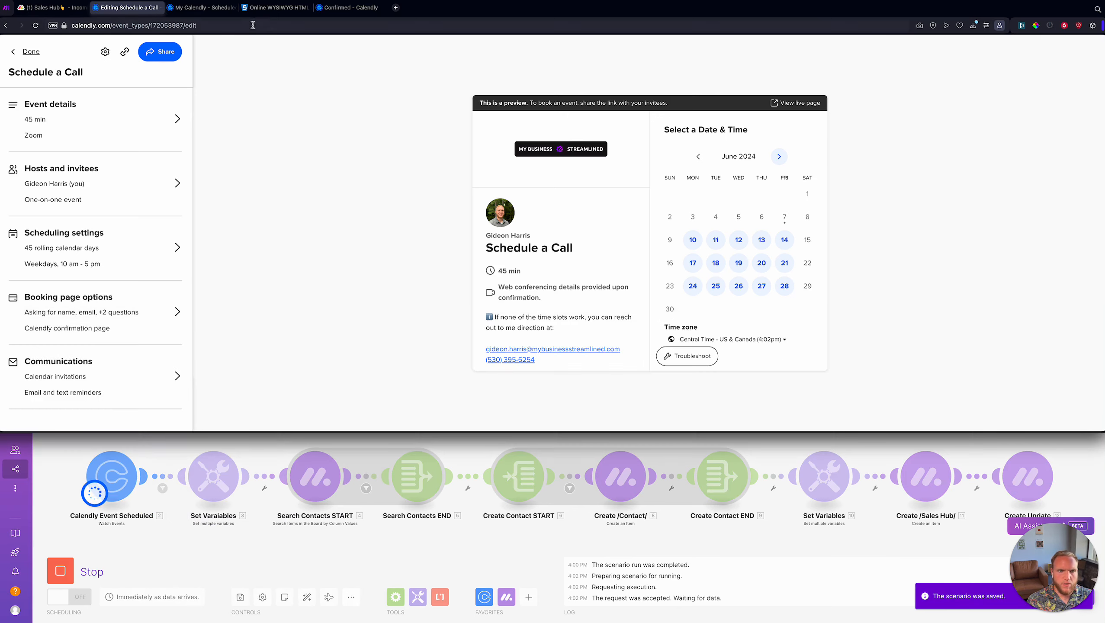
# - Go back in the booking flow and pick June 13 at 10:00am
pyautogui.click(213, 8)
pyautogui.click(355, 12)
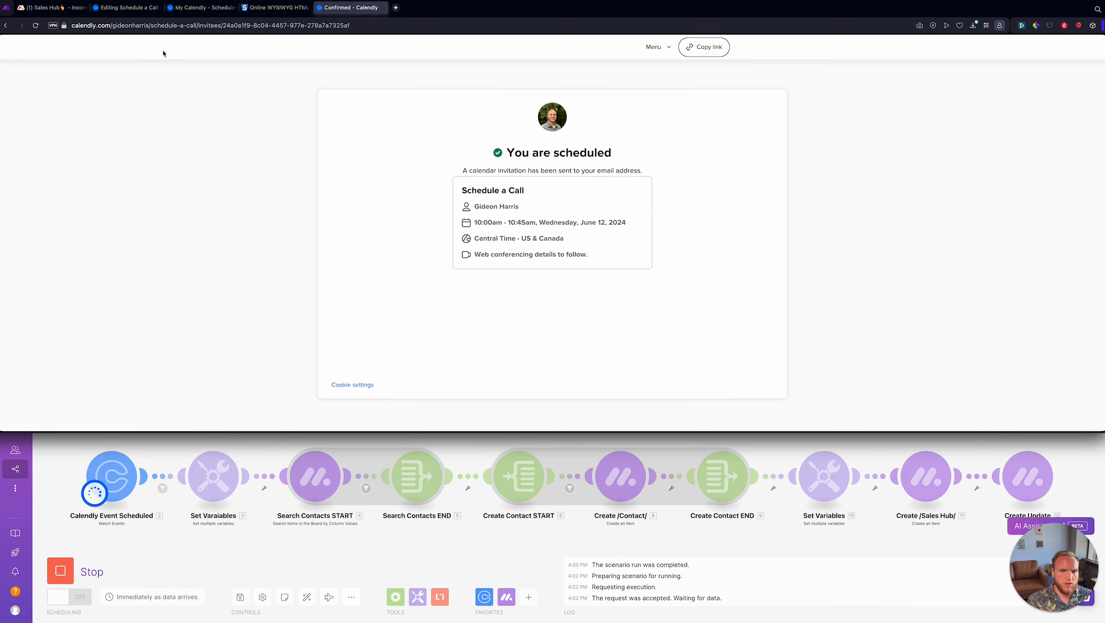
pyautogui.click(6, 25)
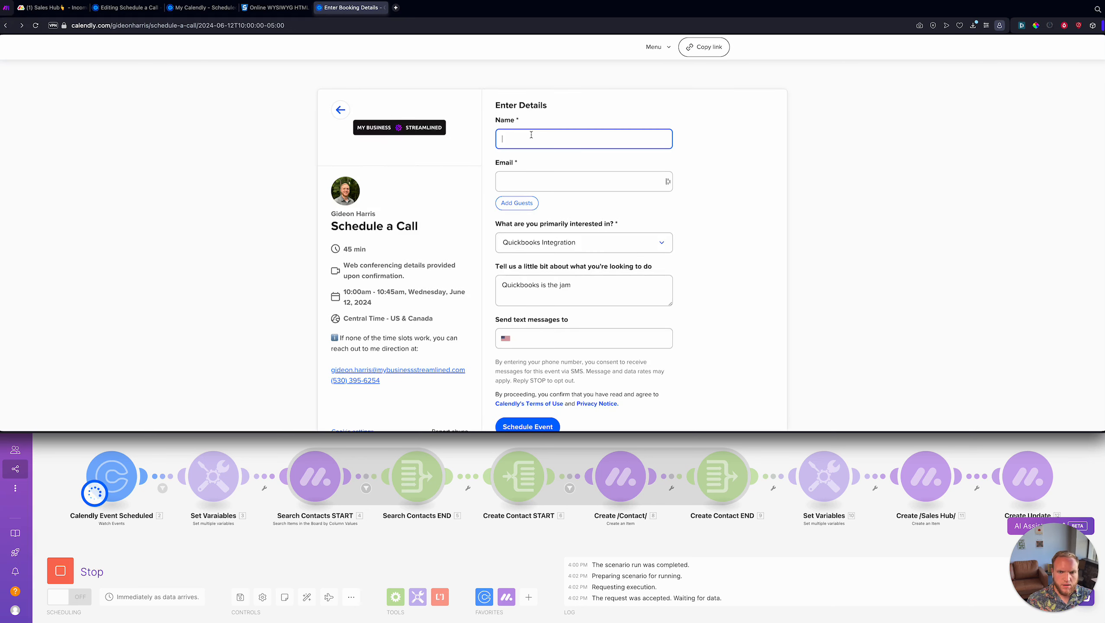
pyautogui.click(341, 109)
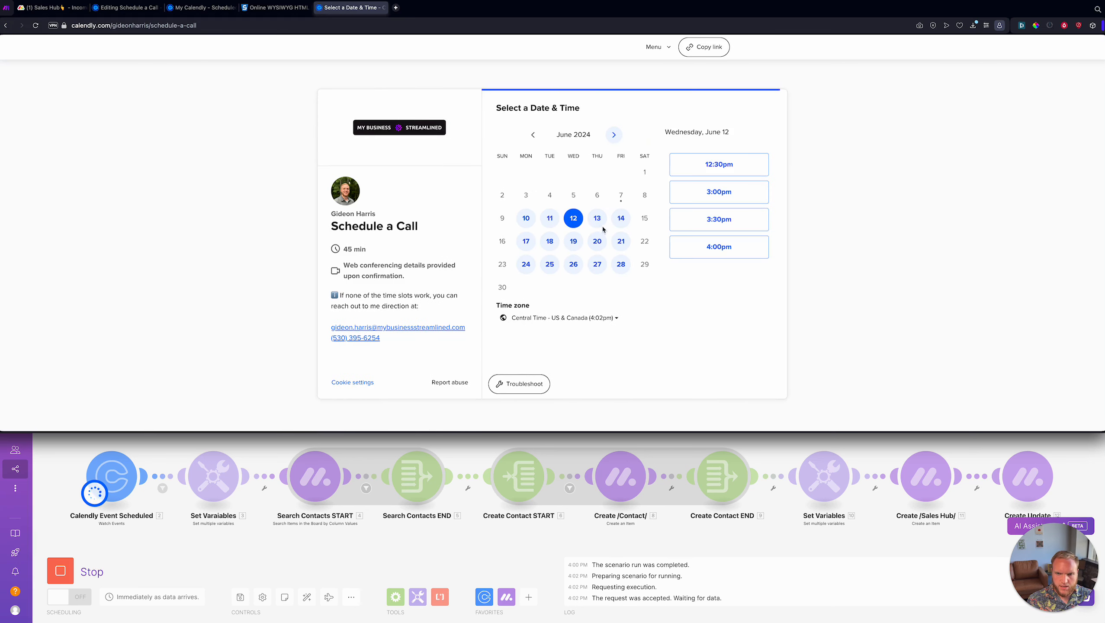
pyautogui.click(606, 224)
pyautogui.click(715, 164)
pyautogui.click(742, 166)
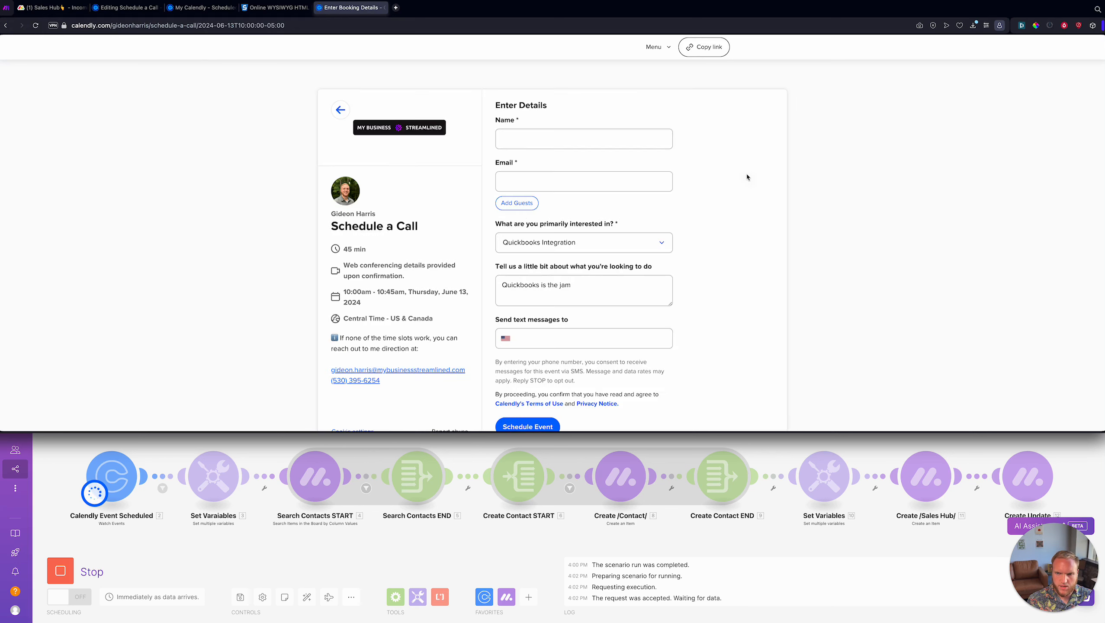
# - Enter the invitee's name, email and text-message phone number, then schedule the call
pyautogui.click(554, 148)
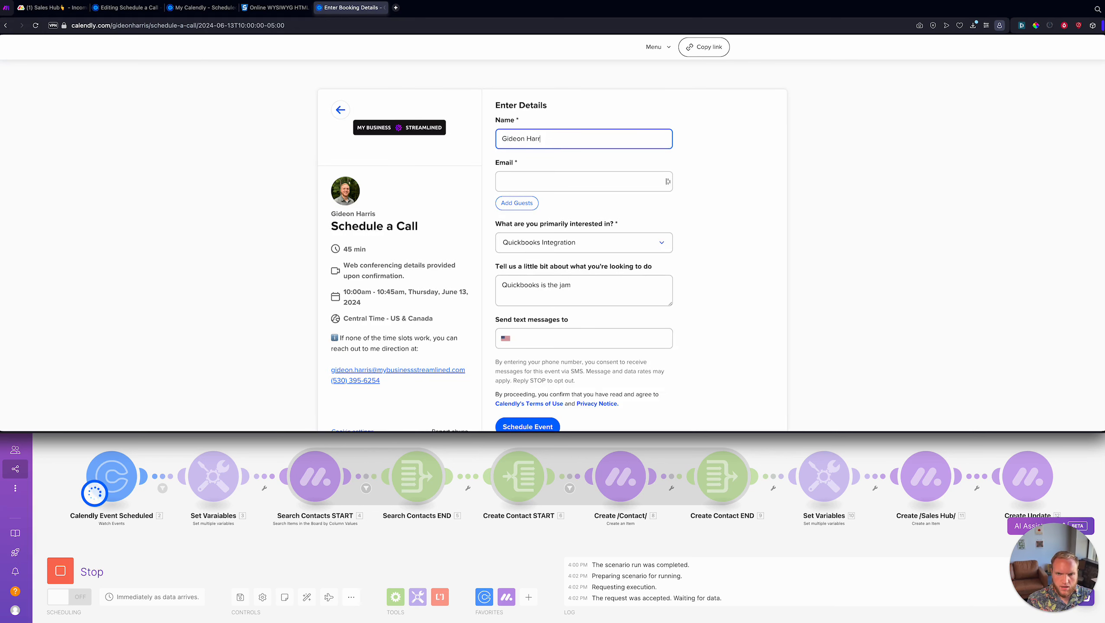
pyautogui.press('Tab')
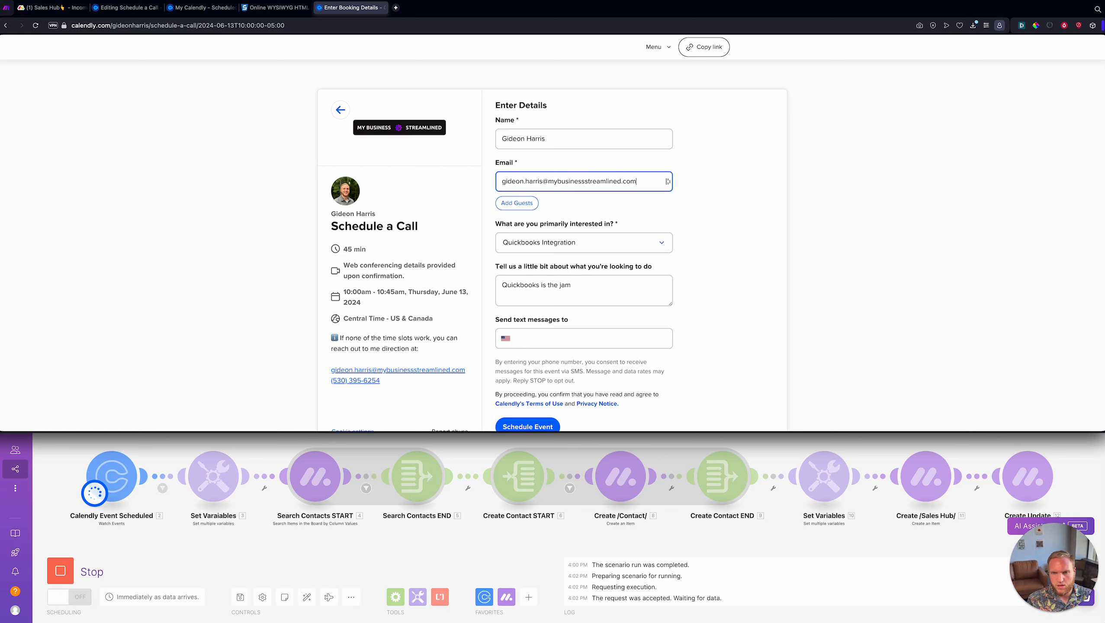
pyautogui.press('Tab')
pyautogui.scroll(-1, 548, 289)
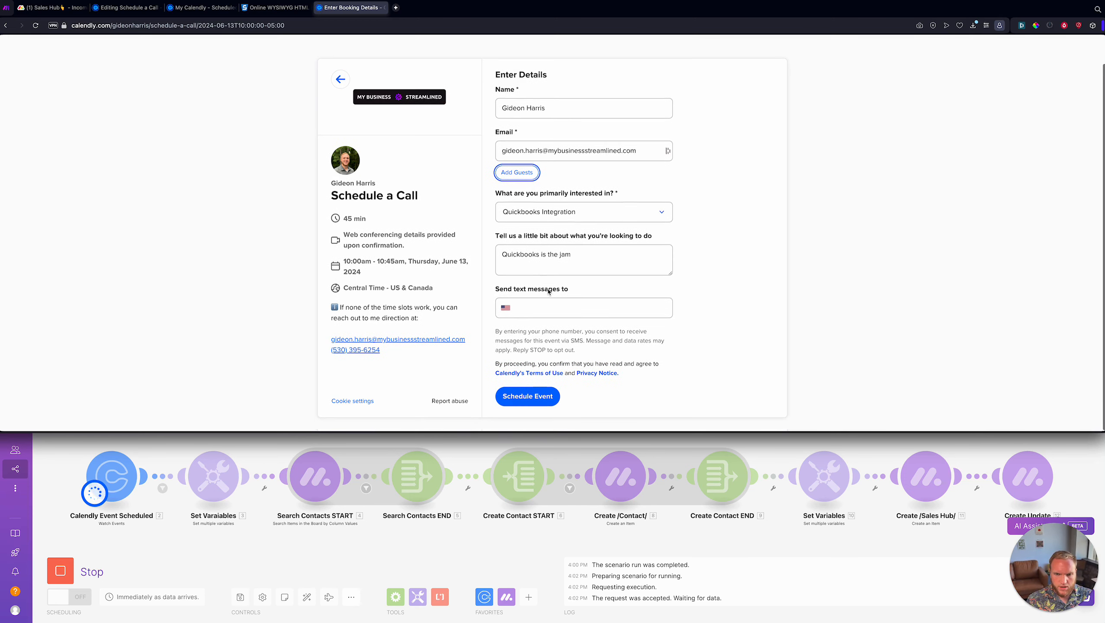
pyautogui.click(547, 307)
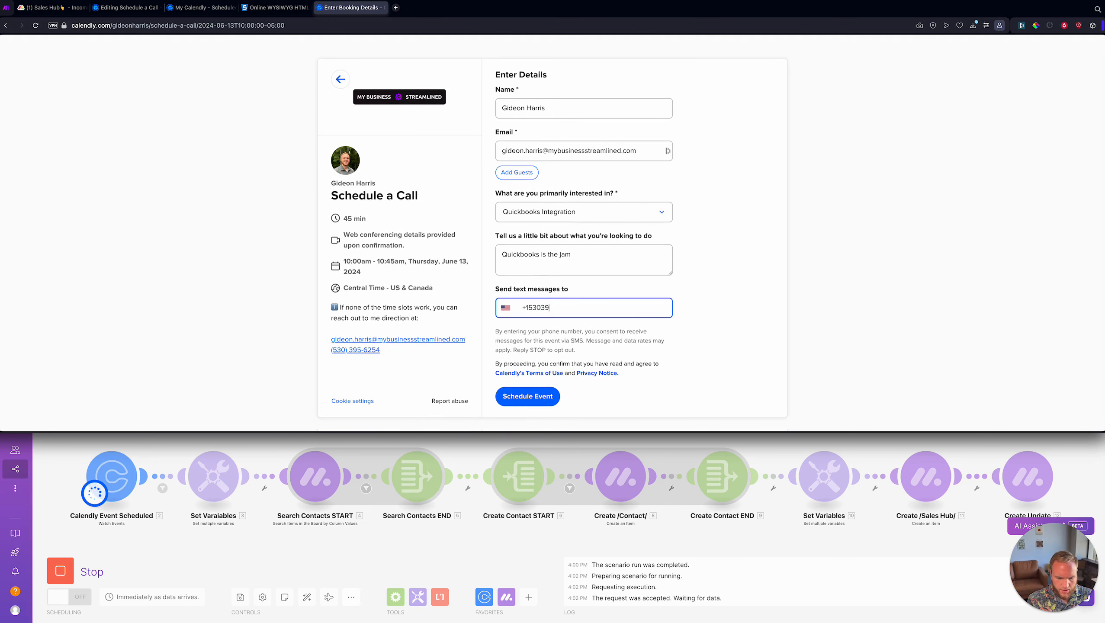
pyautogui.press('Return')
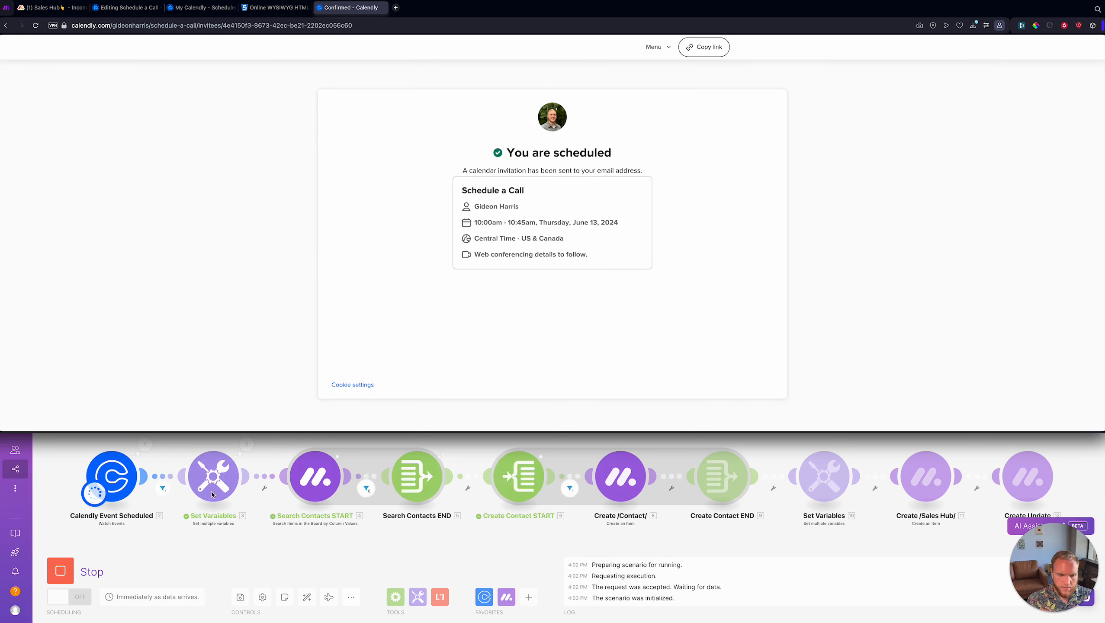
# - Open the failed Create /Contact/ module's error details showing the invalid phone column value
pyautogui.click(272, 514)
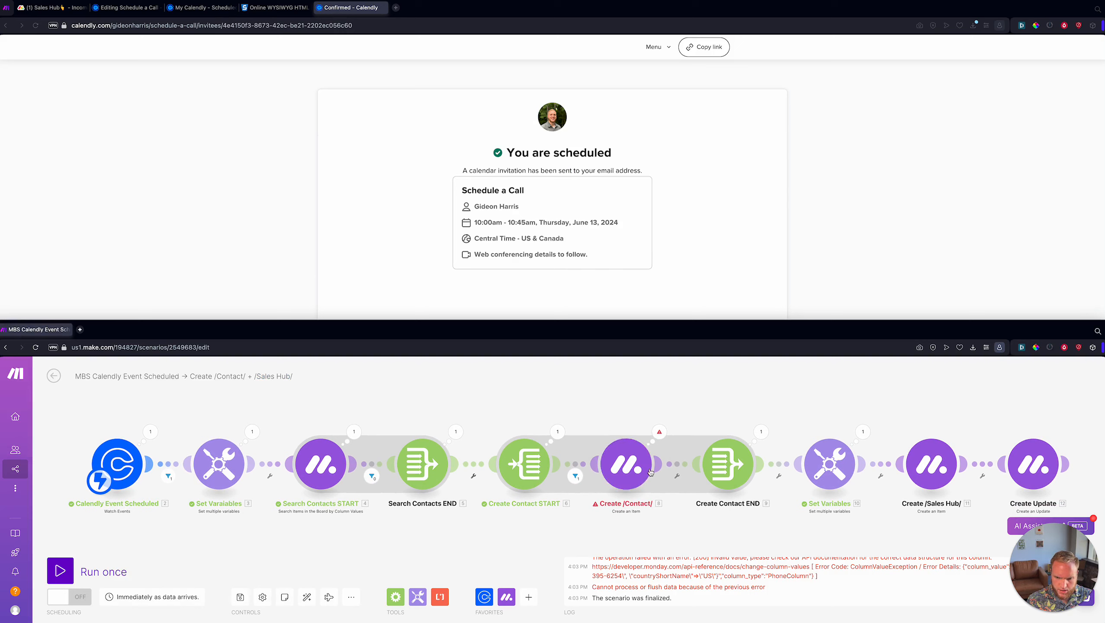
pyautogui.click(664, 434)
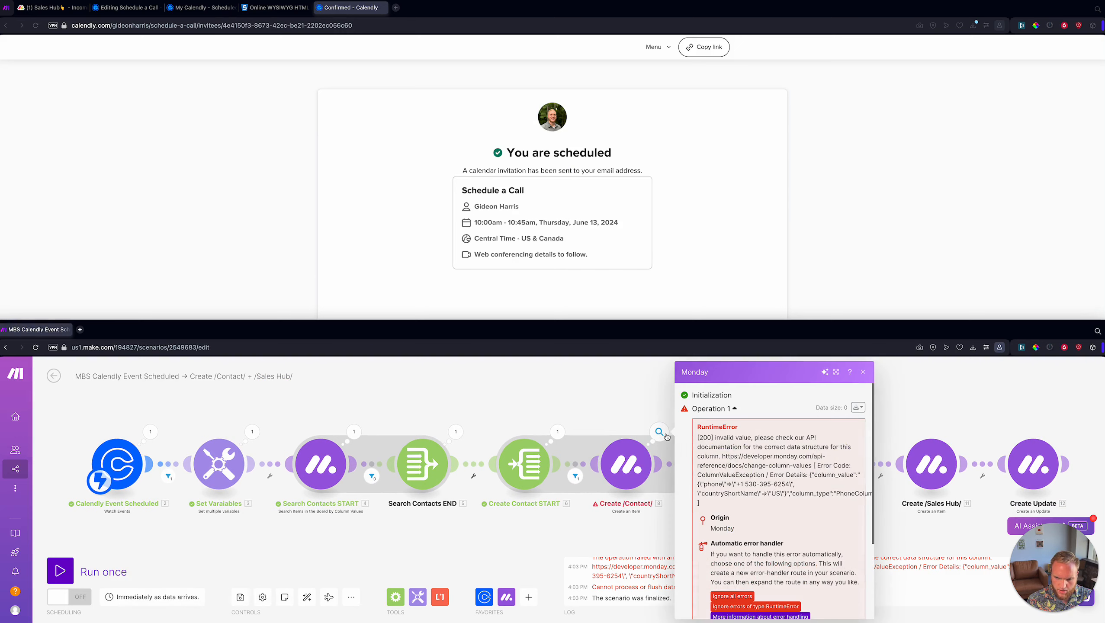
pyautogui.scroll(-2, 800, 486)
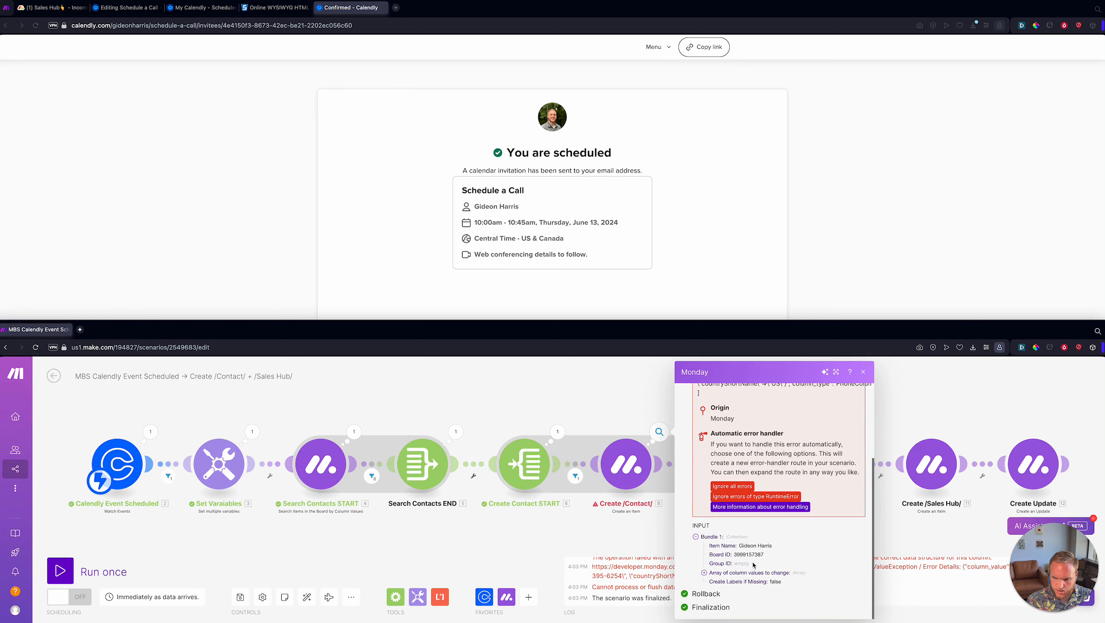
pyautogui.scroll(2, 740, 537)
pyautogui.scroll(2, 740, 537)
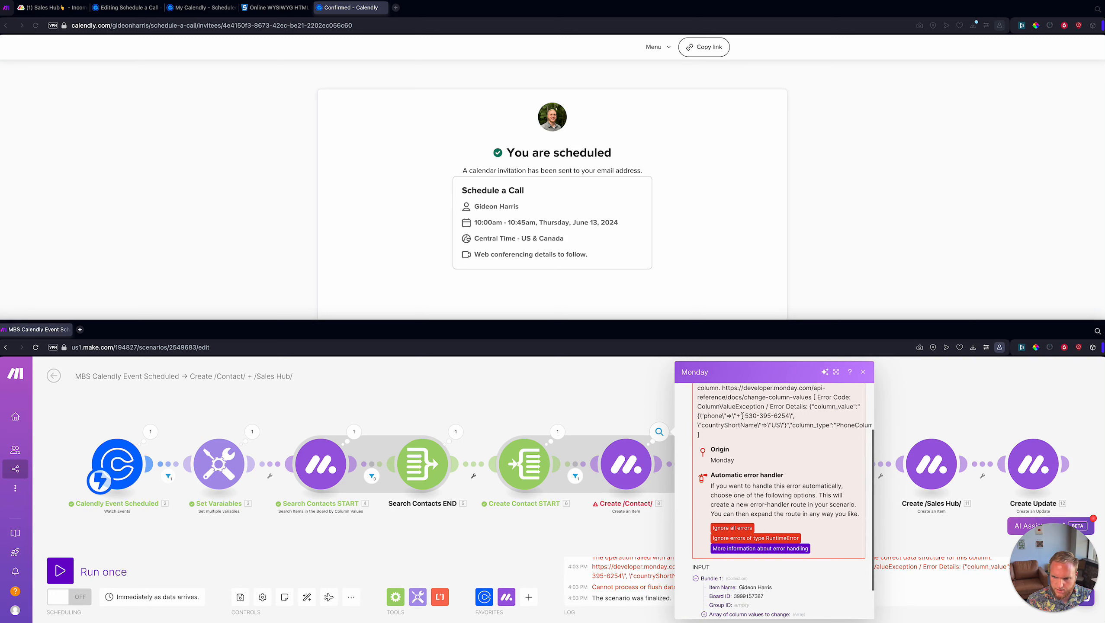
pyautogui.scroll(1, 752, 420)
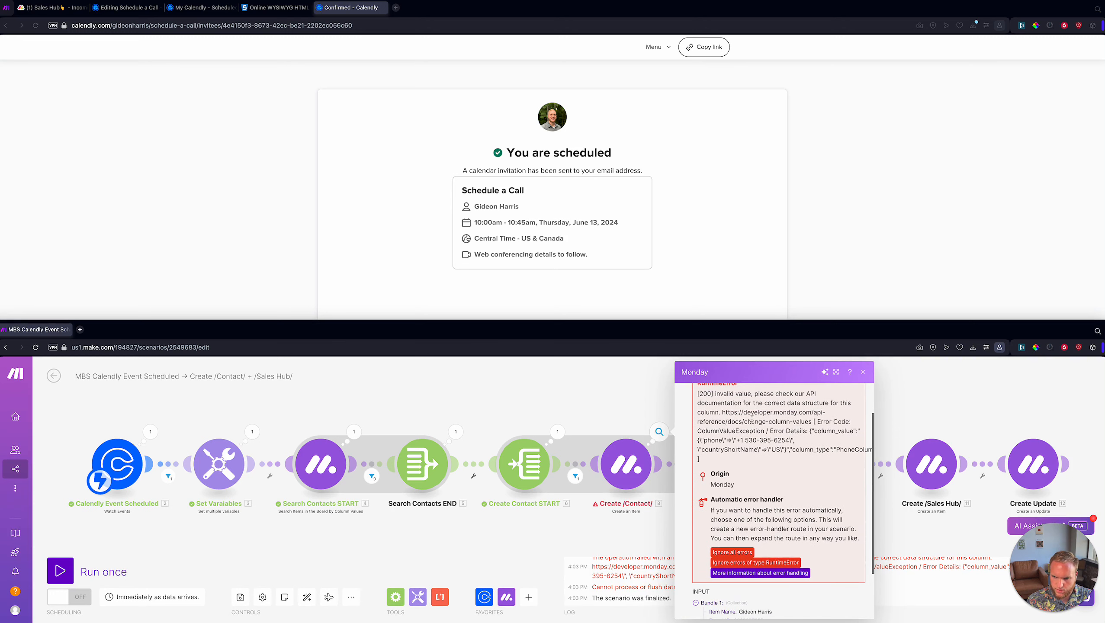
pyautogui.click(746, 441)
# - Close the error panel and pan the canvas to view the all-green June 17 run
pyautogui.moveTo(746, 441); pyautogui.dragTo(789, 441)
pyautogui.click(588, 412)
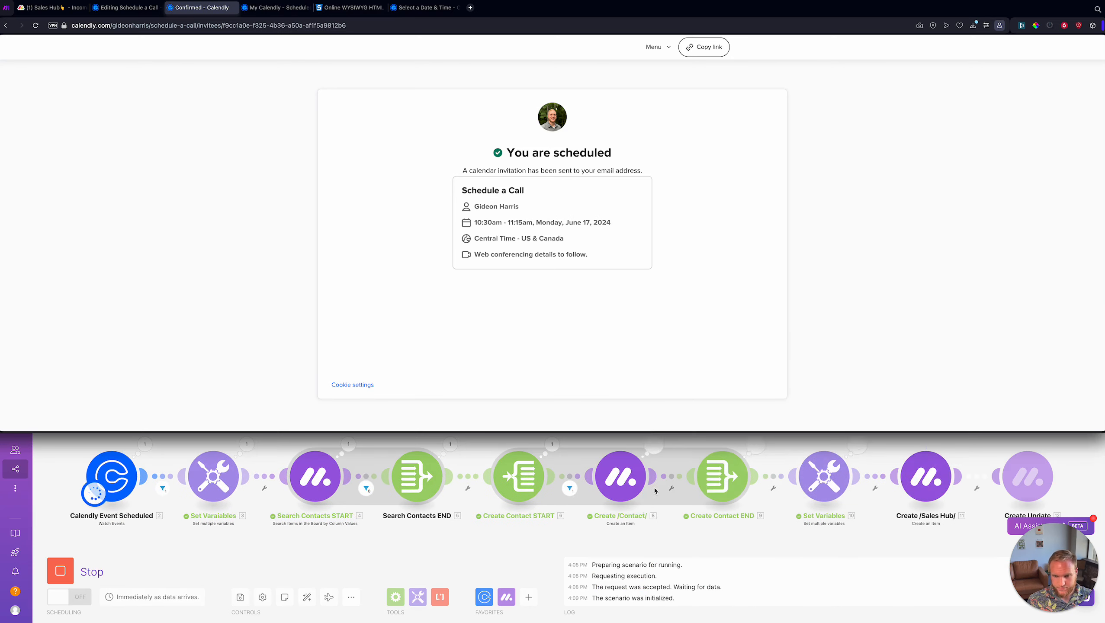
pyautogui.scroll(-1, 654, 490)
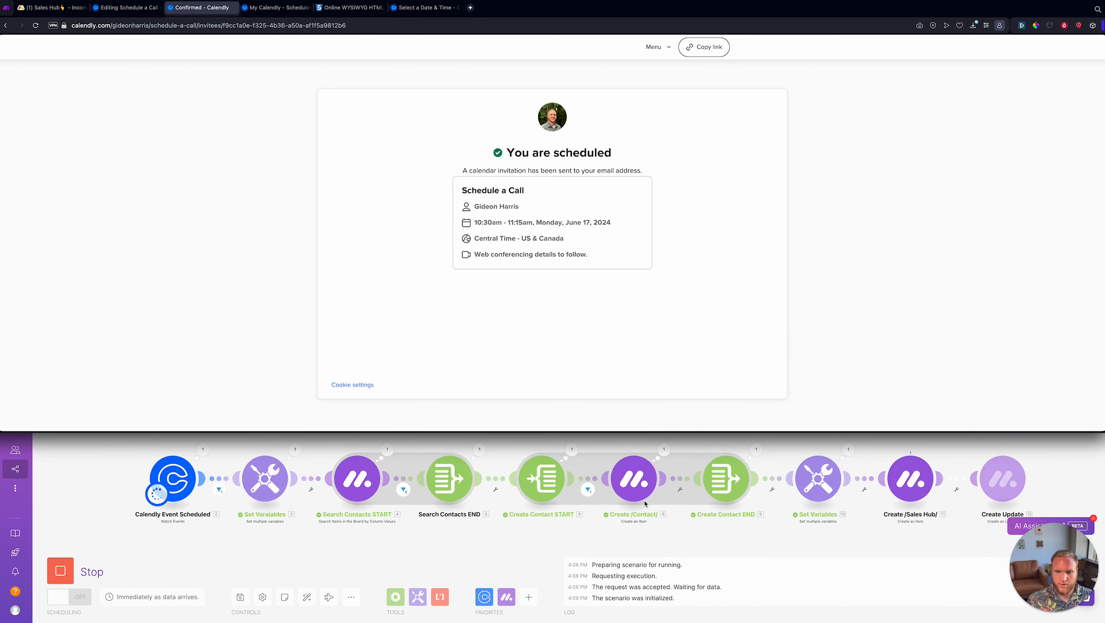
pyautogui.moveTo(649, 521); pyautogui.dragTo(577, 522)
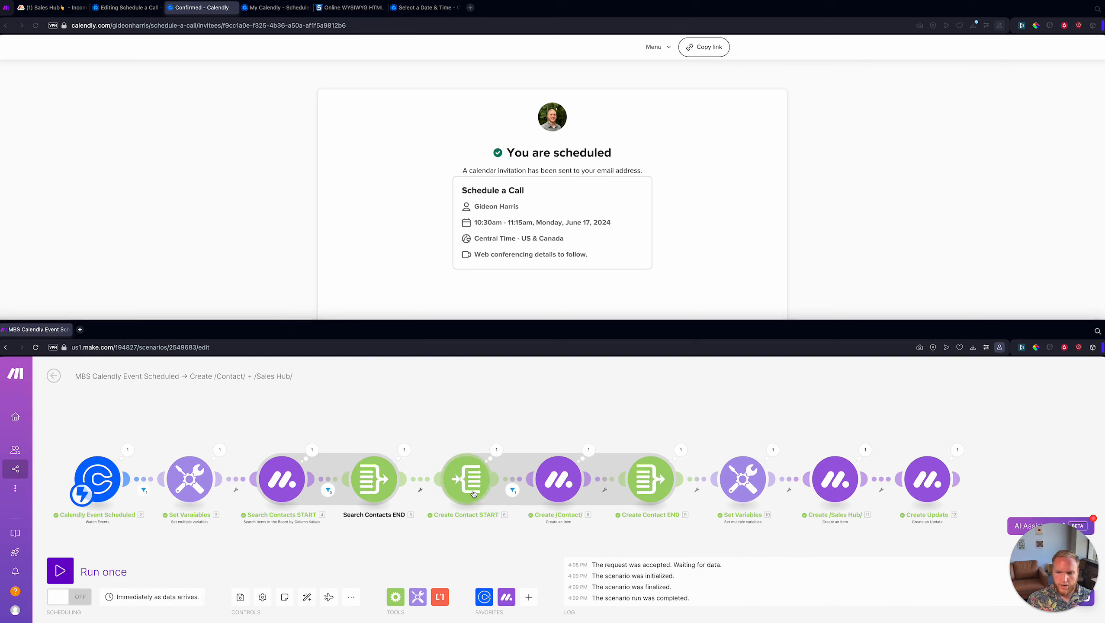
pyautogui.click(223, 176)
pyautogui.click(318, 534)
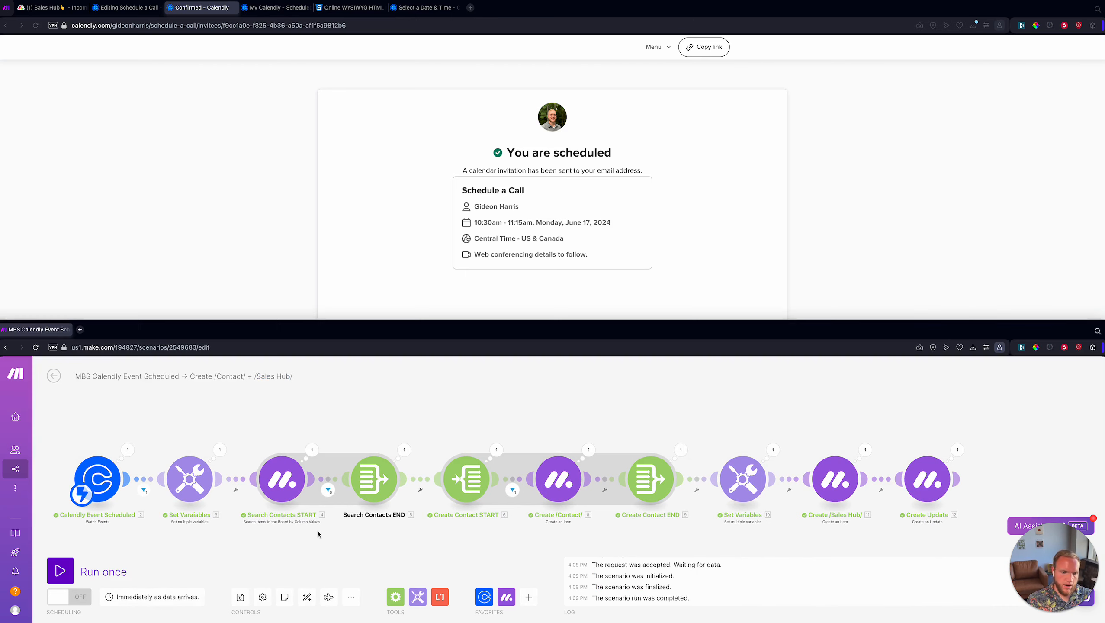
# - Open the Set Variables module's run output
pyautogui.click(588, 450)
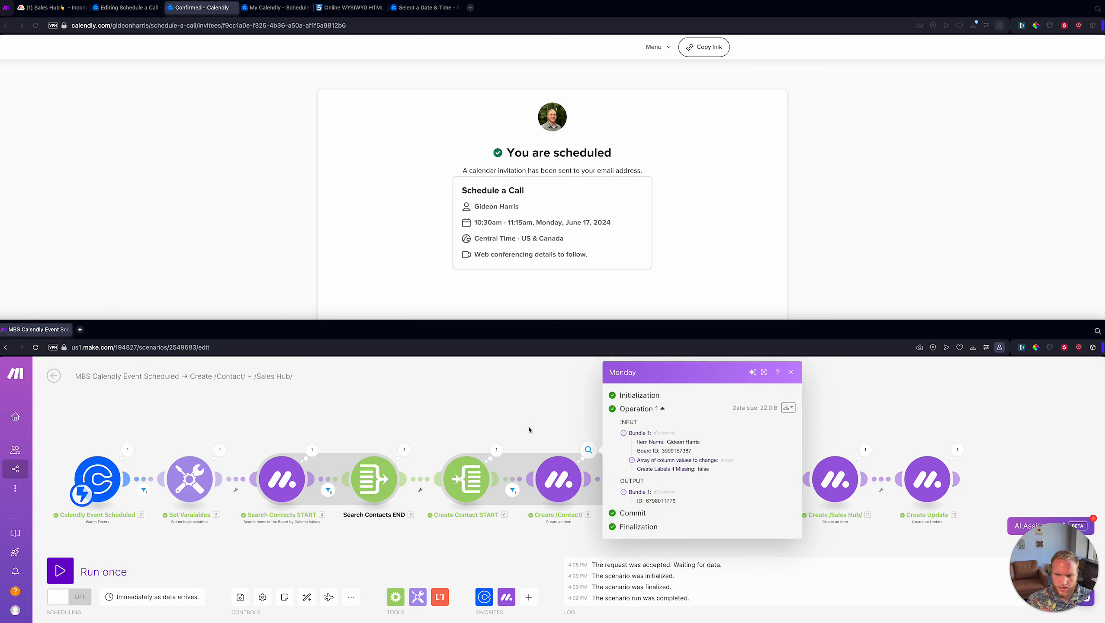
pyautogui.click(219, 449)
pyautogui.scroll(-2, 220, 450)
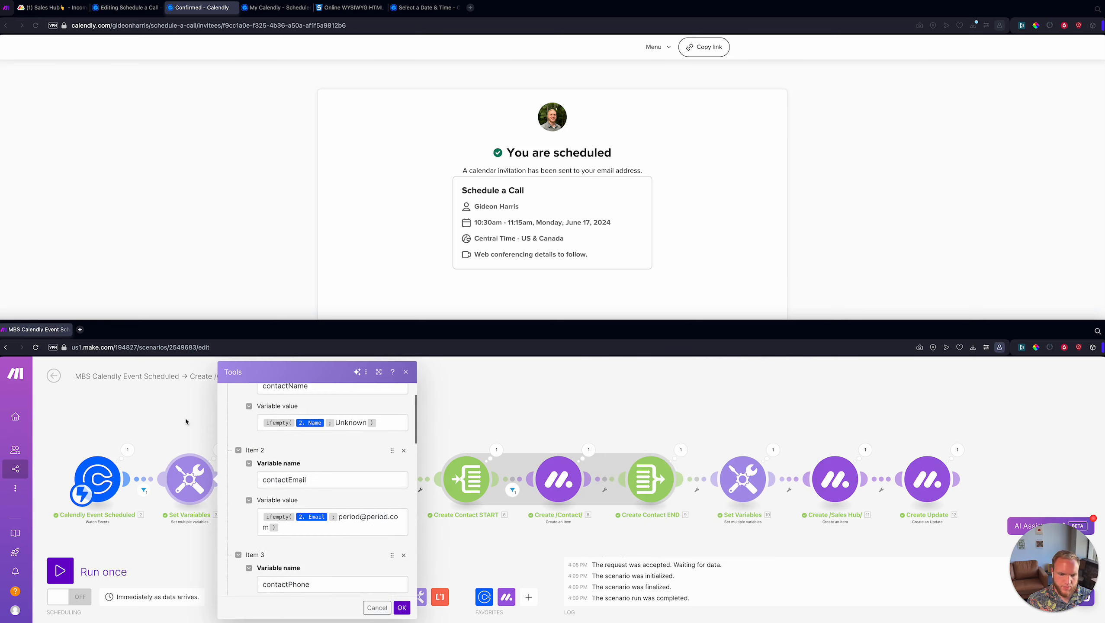
pyautogui.click(186, 418)
pyautogui.click(218, 449)
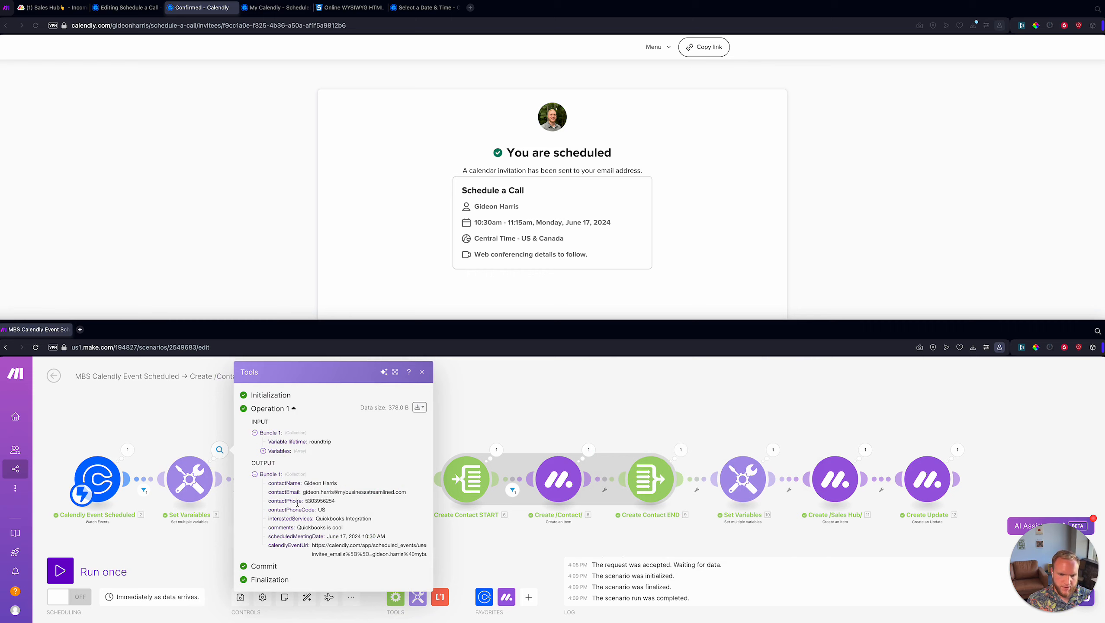
# - Check the contactPhone value and US contactPhoneCode, then close the inspector and save
pyautogui.moveTo(306, 501); pyautogui.dragTo(336, 501)
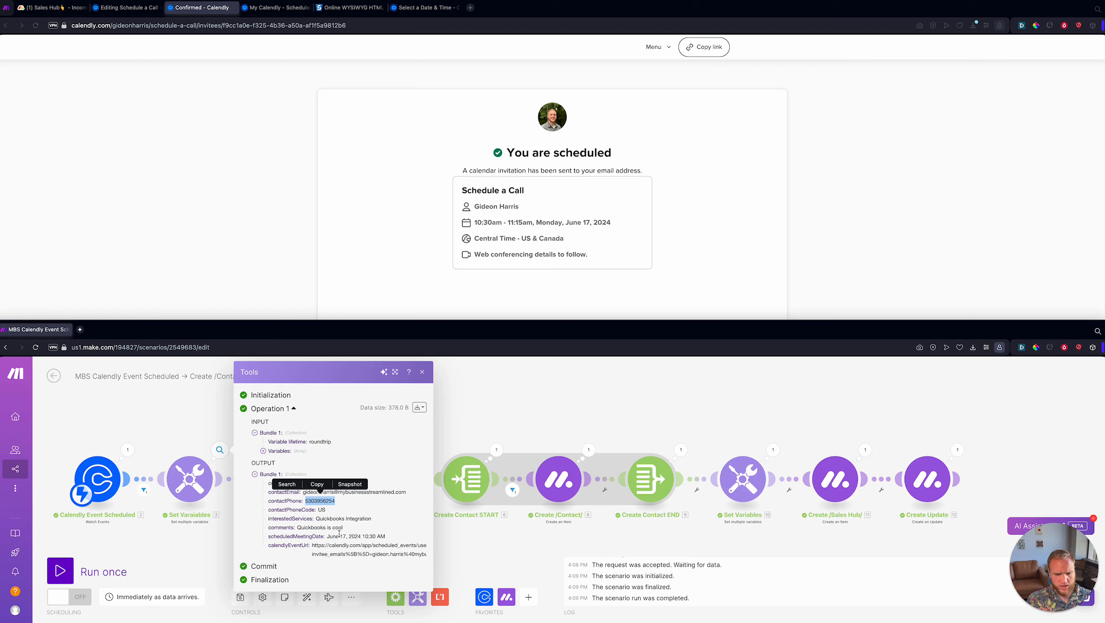
pyautogui.click(313, 510)
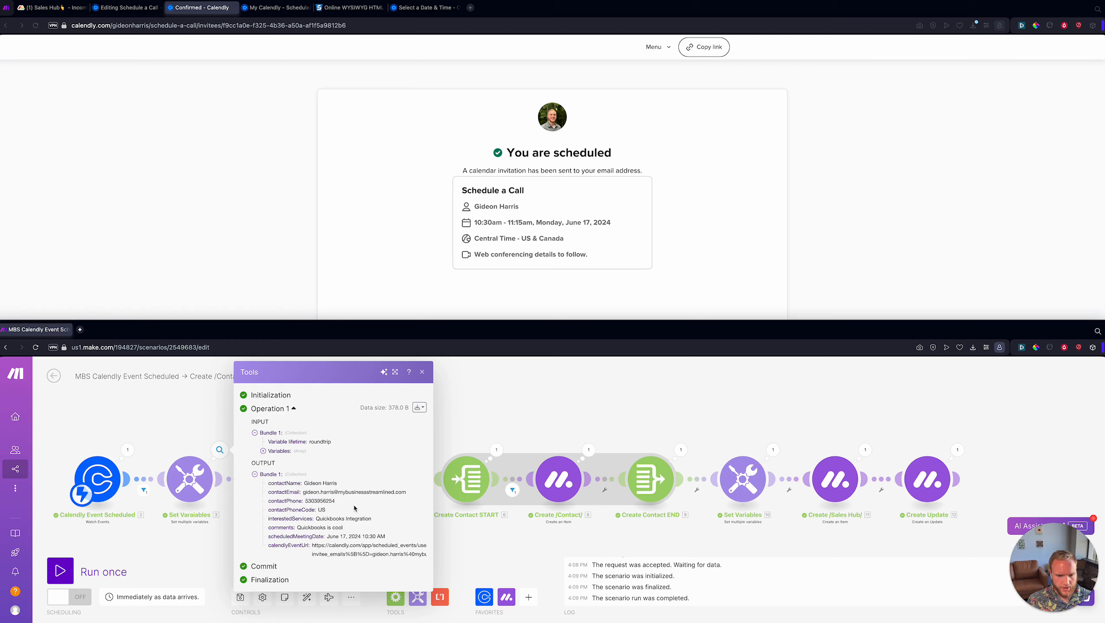
pyautogui.doubleClick(327, 501)
pyautogui.doubleClick(323, 509)
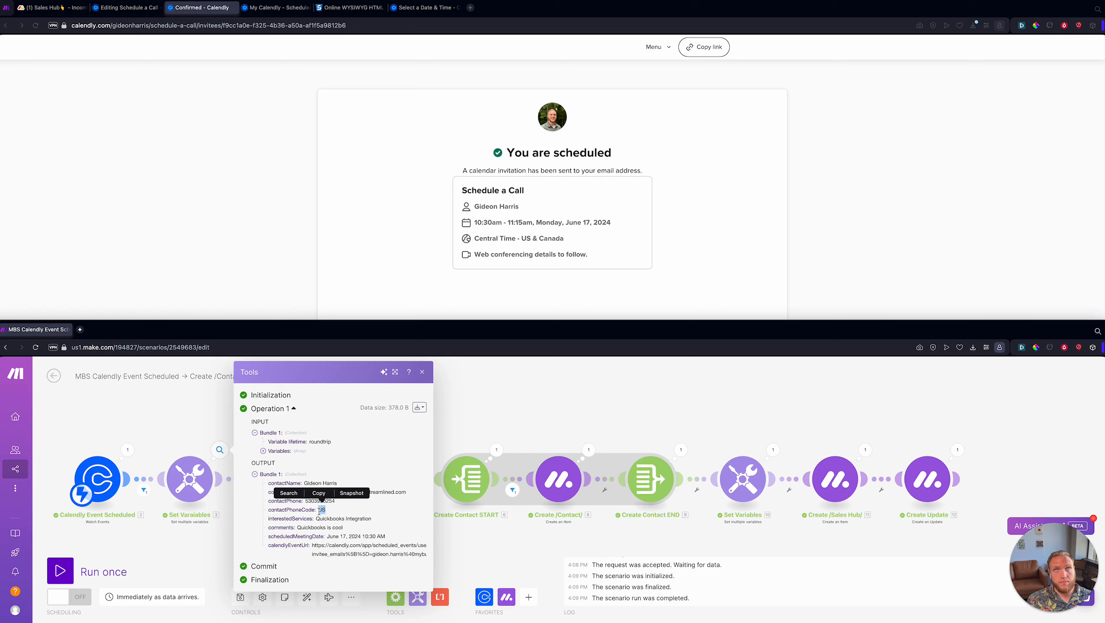
pyautogui.click(333, 514)
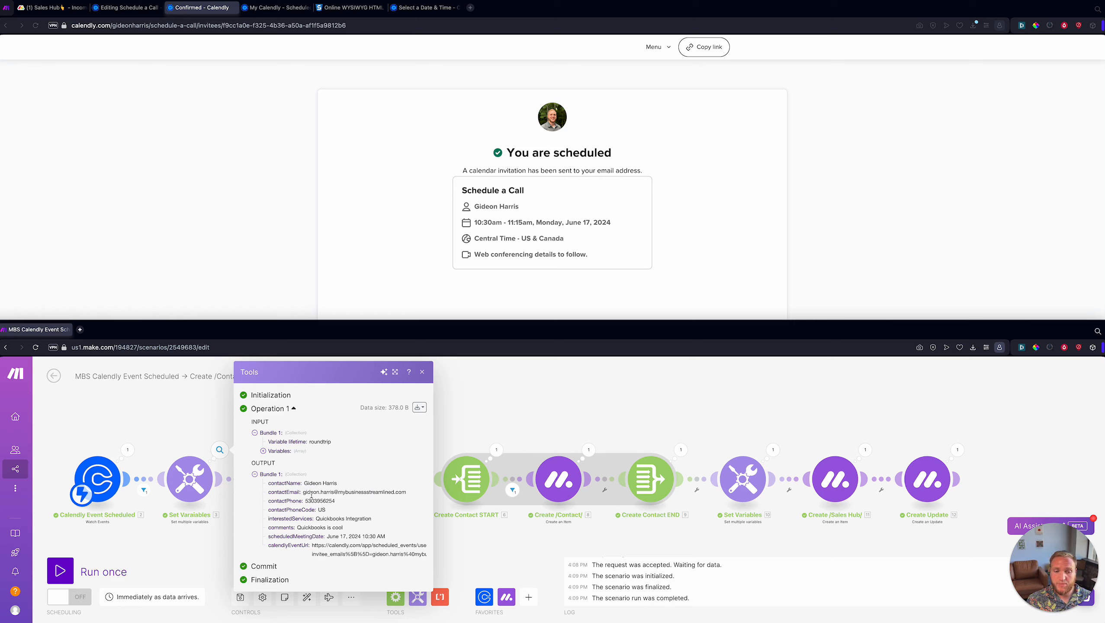
pyautogui.moveTo(303, 502); pyautogui.dragTo(336, 502)
pyautogui.click(334, 514)
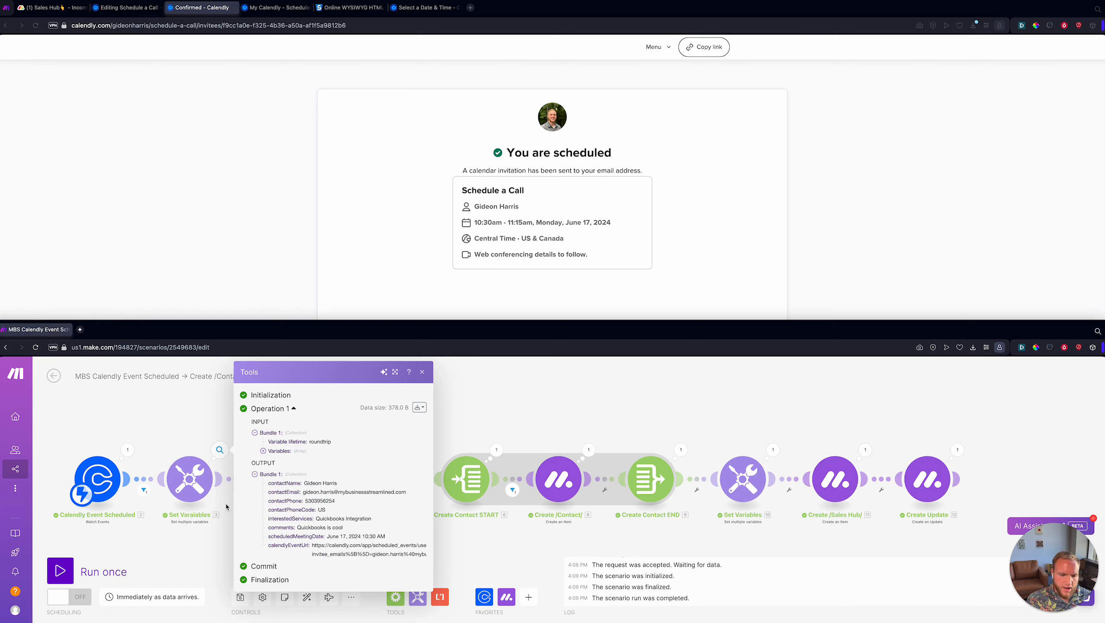
pyautogui.click(763, 436)
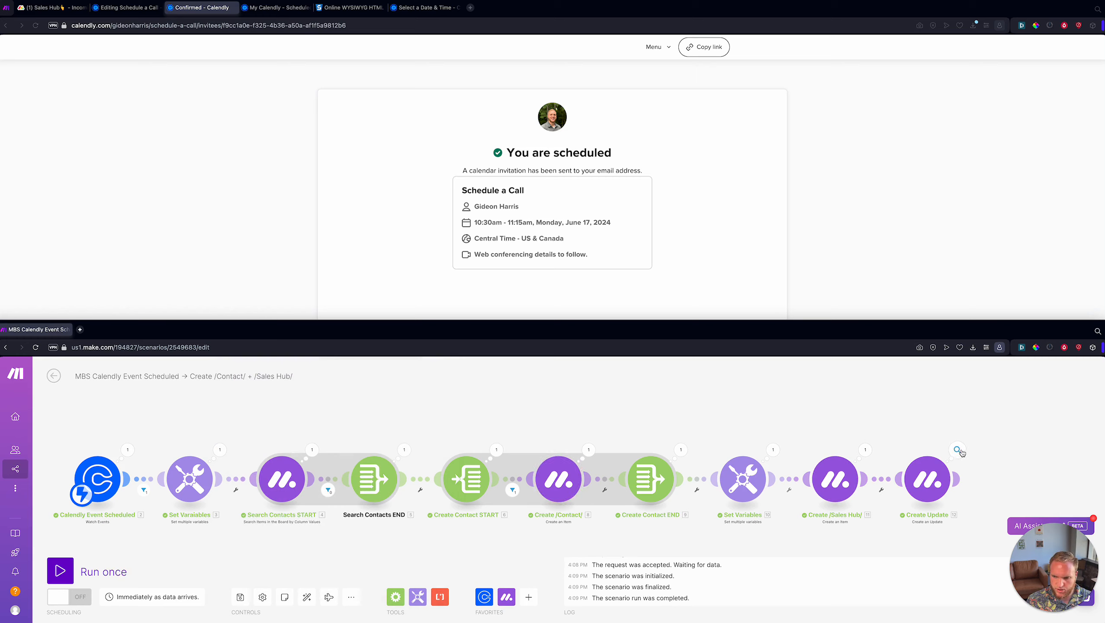
pyautogui.click(238, 596)
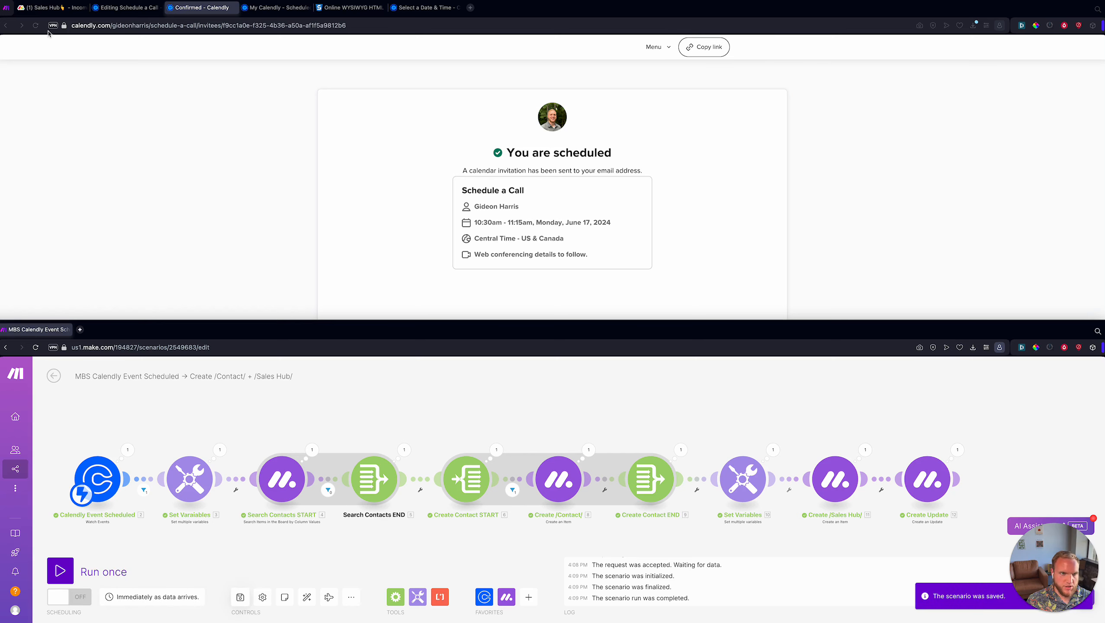
# - On the Sales Hub board, open the new lead's update and review its scheduled date text
pyautogui.click(51, 8)
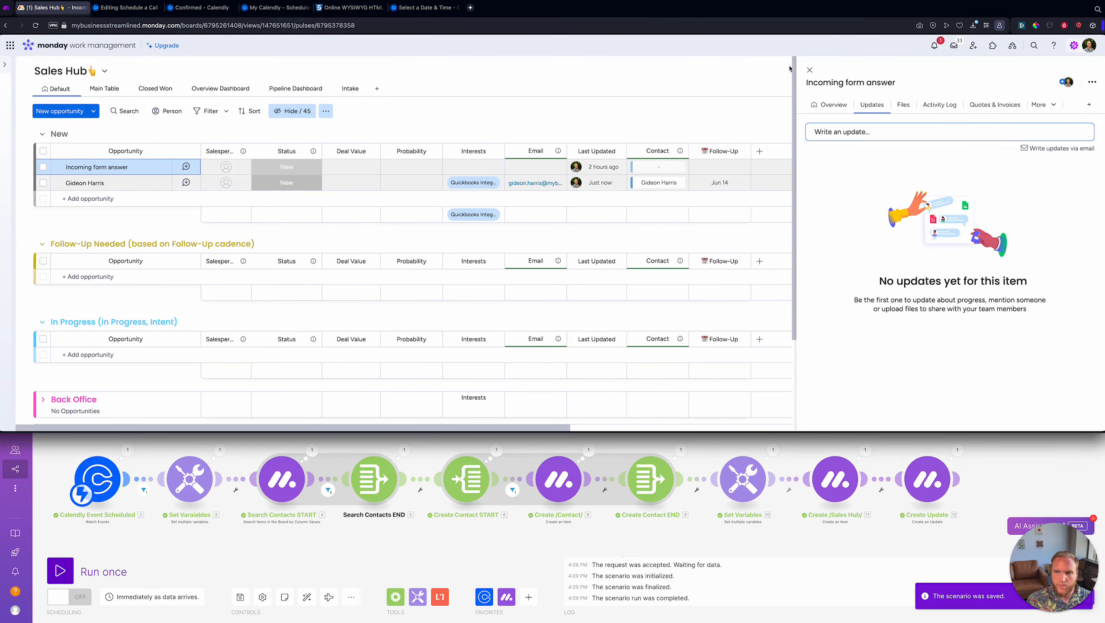
pyautogui.click(809, 69)
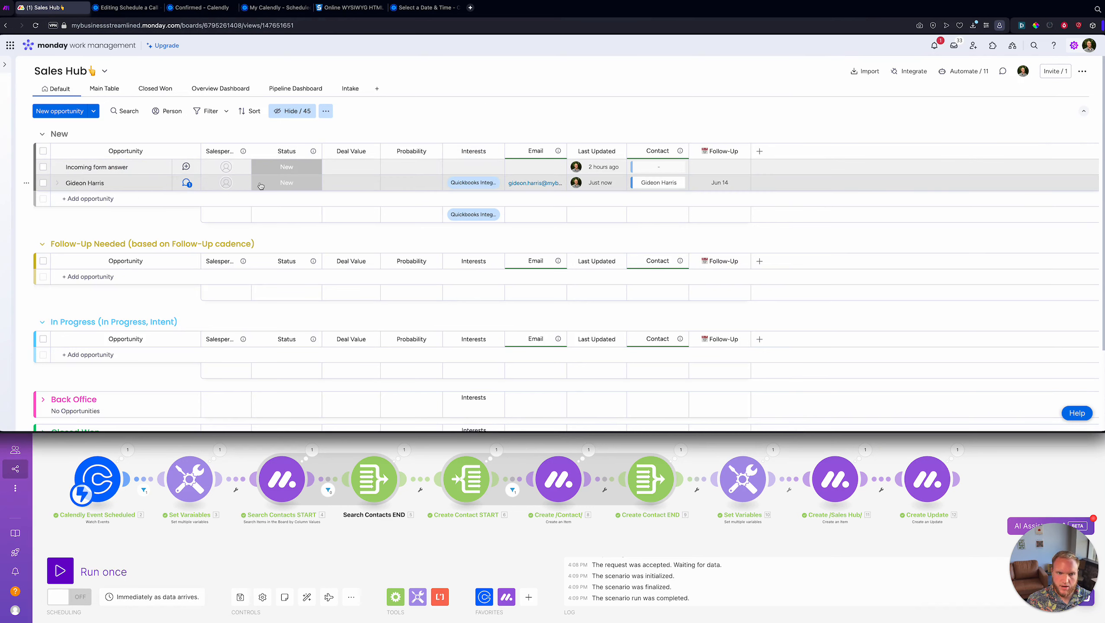
pyautogui.click(531, 186)
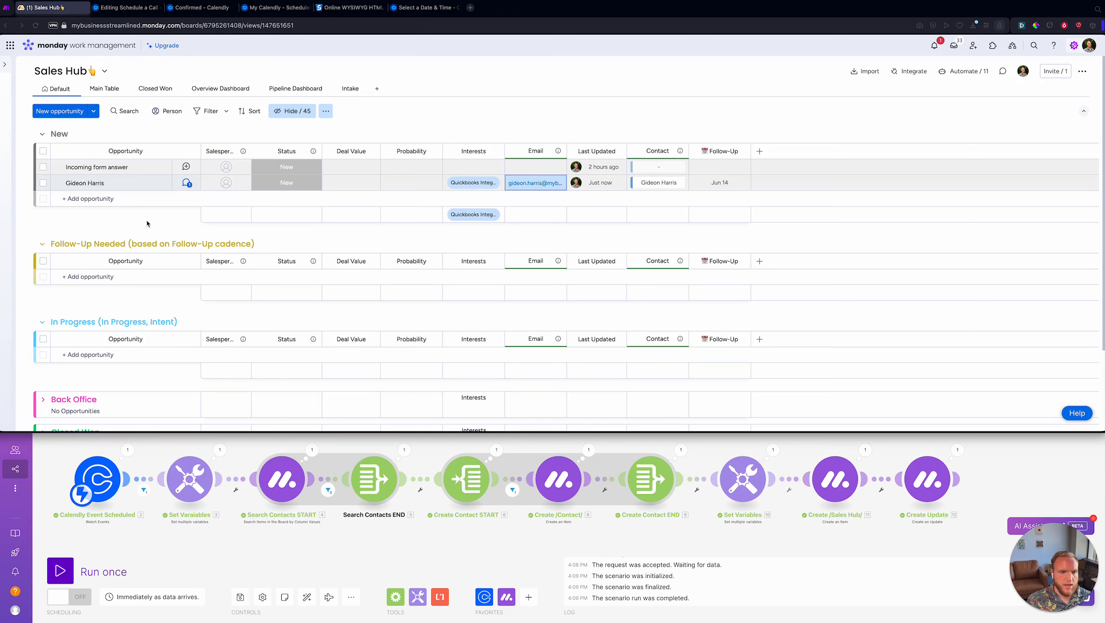
pyautogui.click(186, 184)
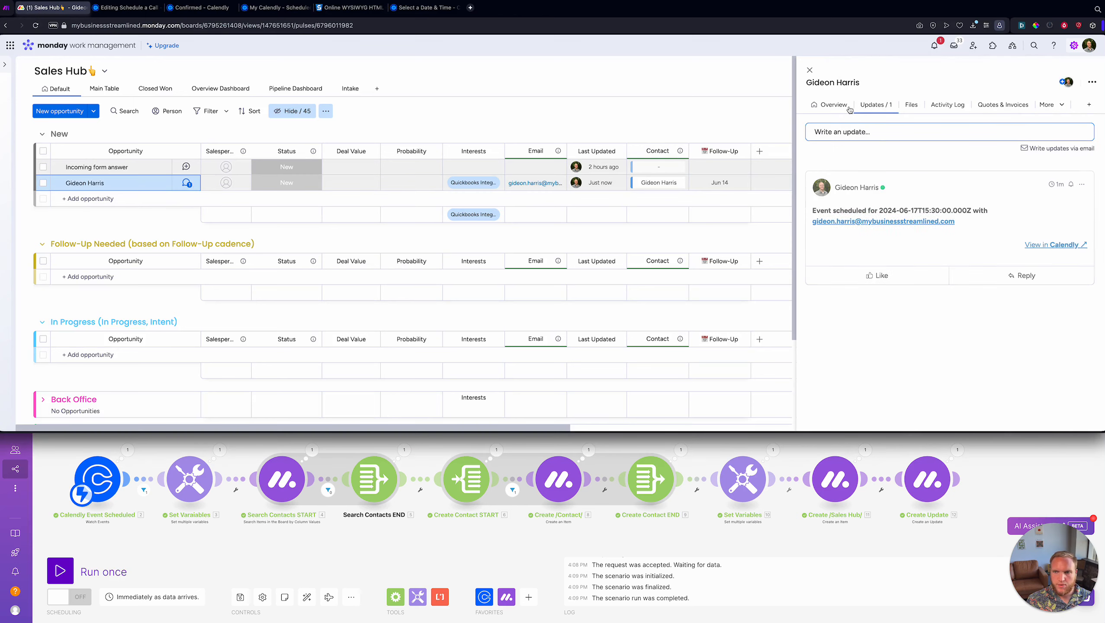
pyautogui.moveTo(815, 211); pyautogui.dragTo(986, 211)
pyautogui.click(887, 211)
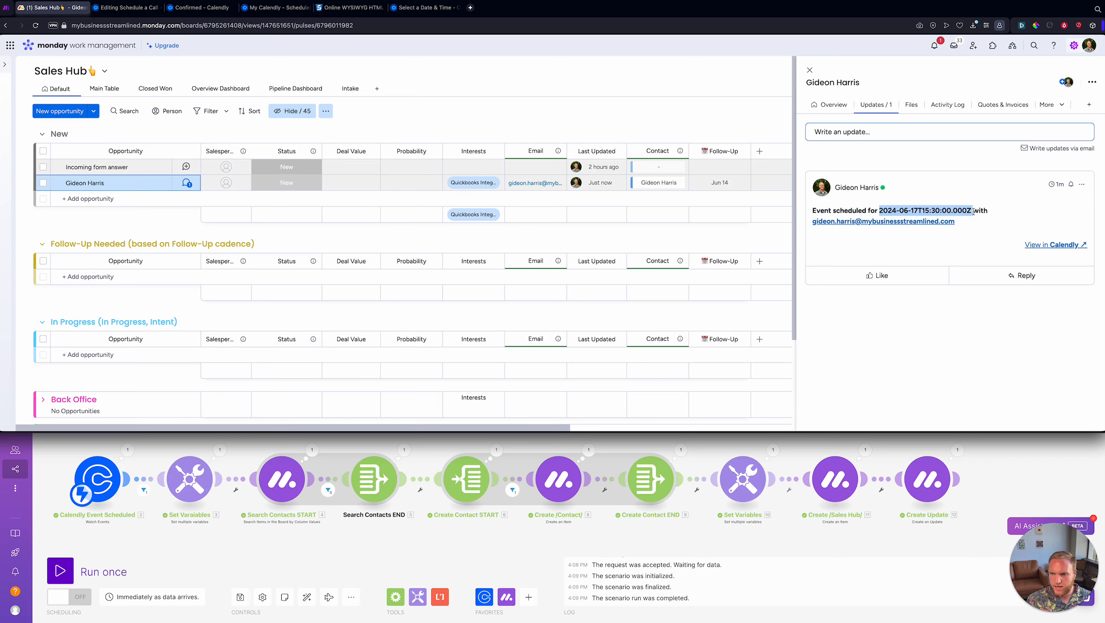
pyautogui.click(974, 211)
pyautogui.moveTo(883, 211); pyautogui.dragTo(969, 211)
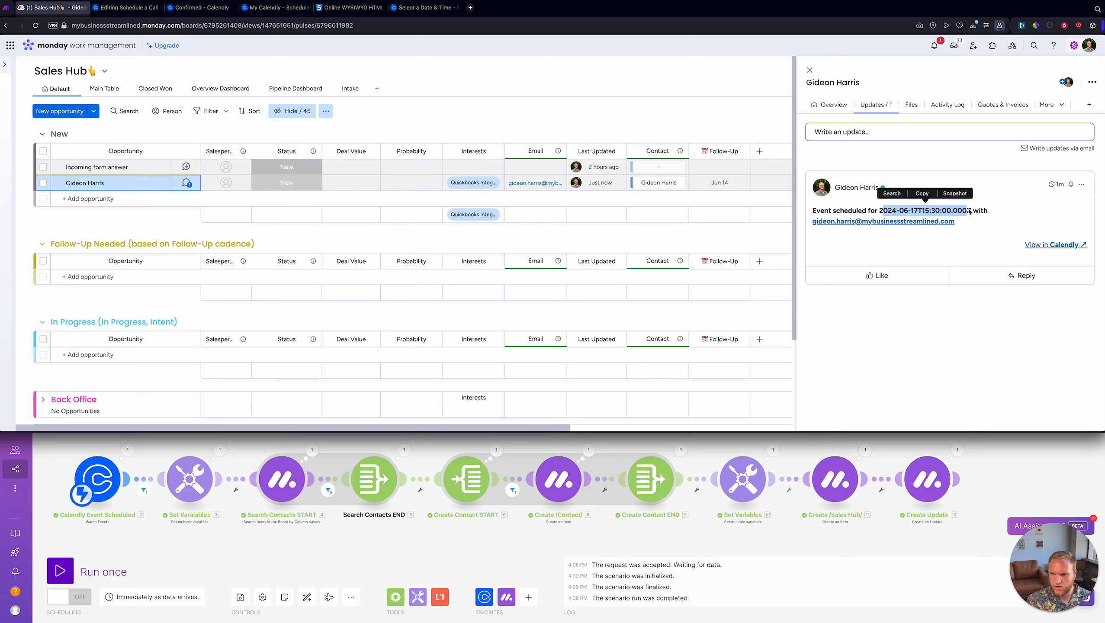
pyautogui.click(970, 211)
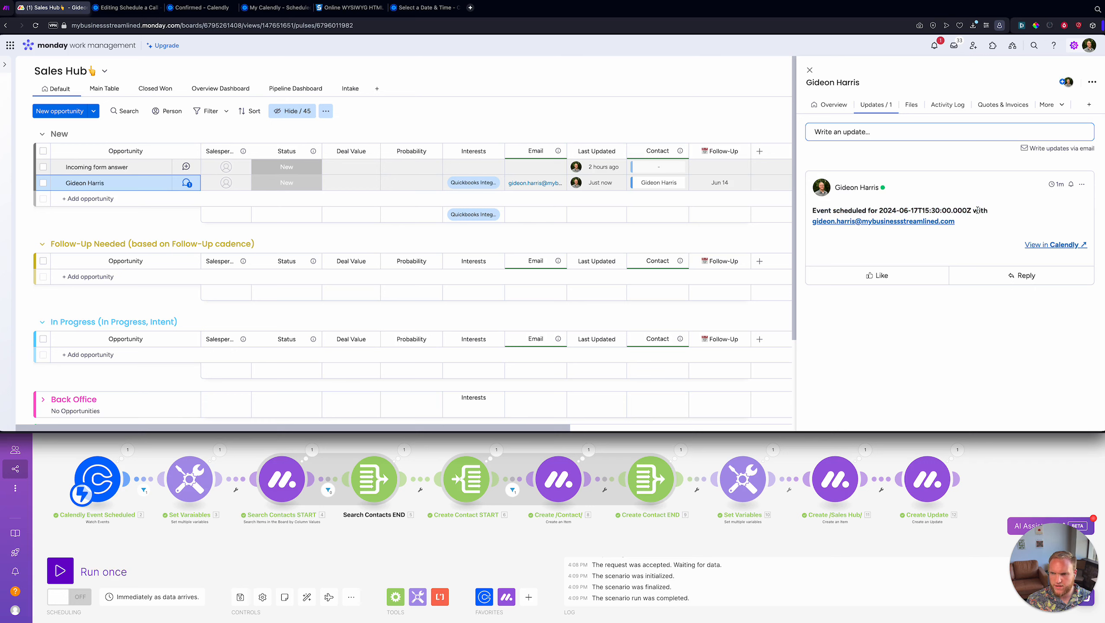
# - Follow 'View in Calendly' to the invitee's scheduled events, then return and close the update panel
pyautogui.click(1070, 245)
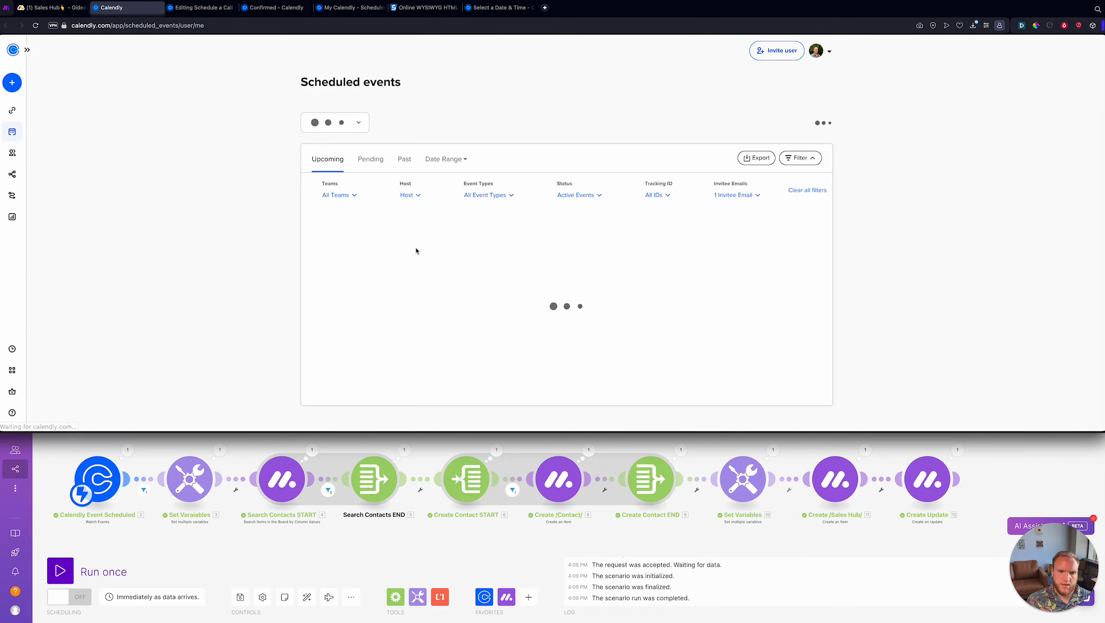
pyautogui.scroll(-5, 415, 251)
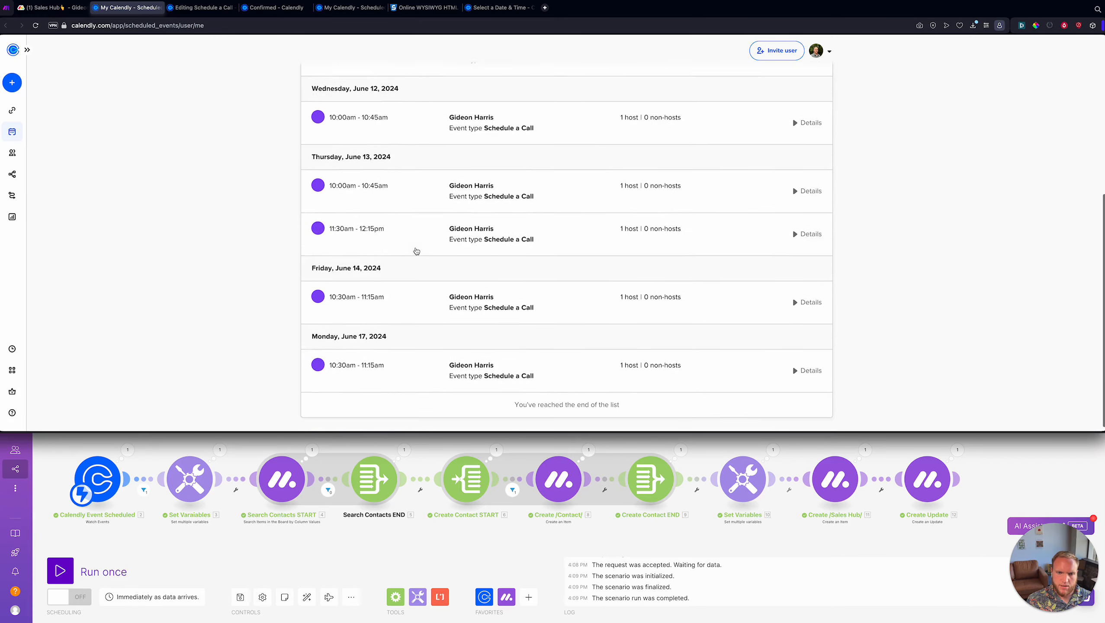
pyautogui.scroll(5, 415, 251)
pyautogui.scroll(-5, 416, 251)
pyautogui.scroll(5, 414, 250)
pyautogui.scroll(-1, 392, 261)
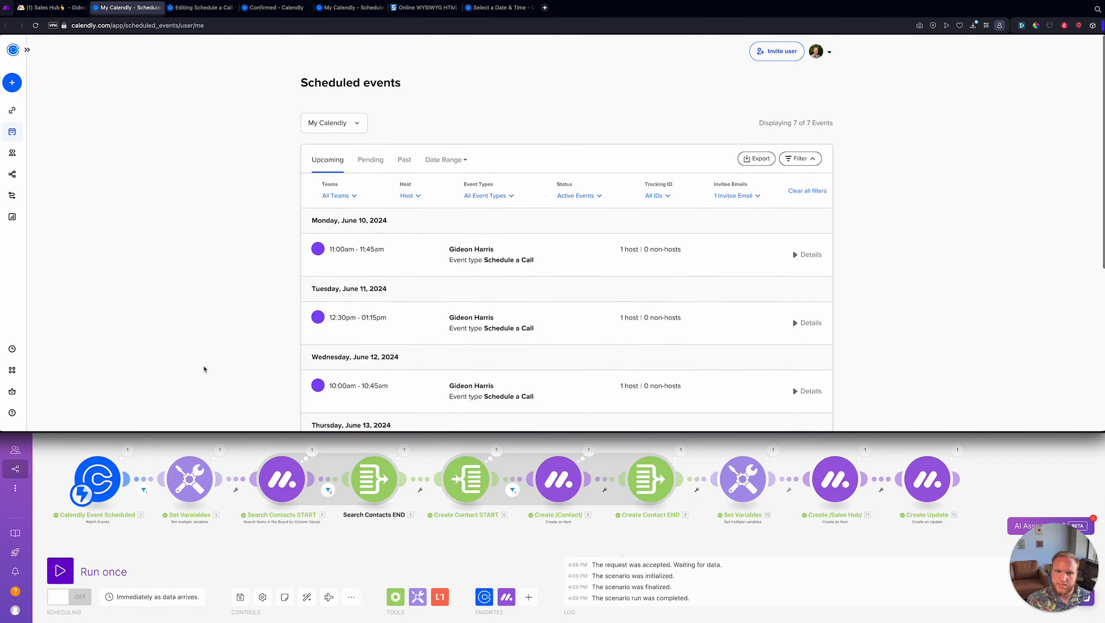
pyautogui.click(51, 7)
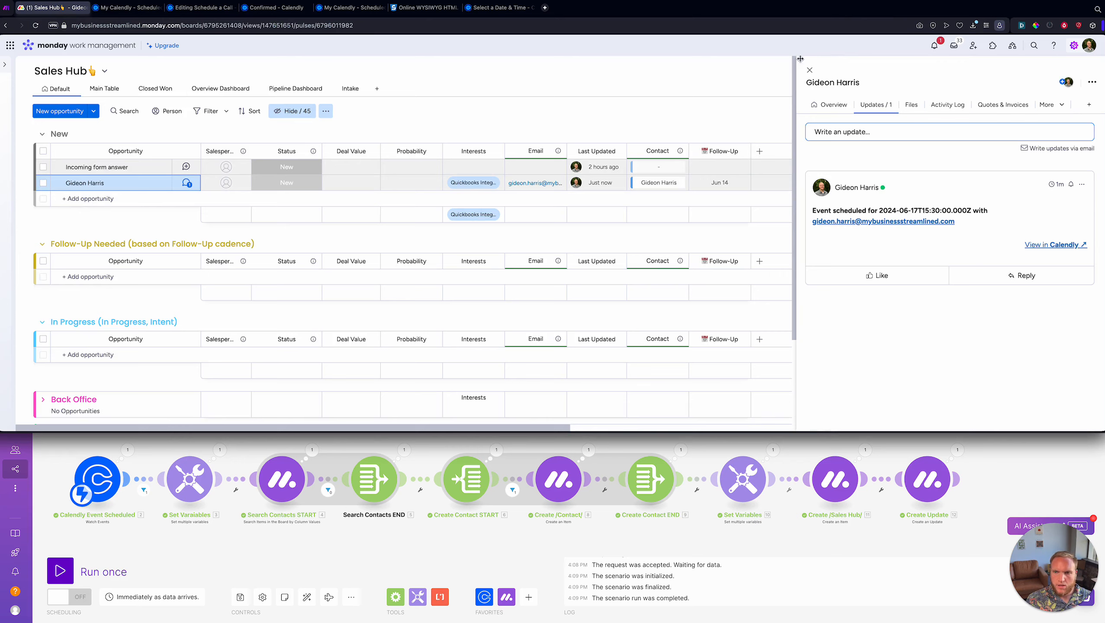
pyautogui.click(809, 71)
# - Save the scenario and open the Set Variables module
pyautogui.click(466, 445)
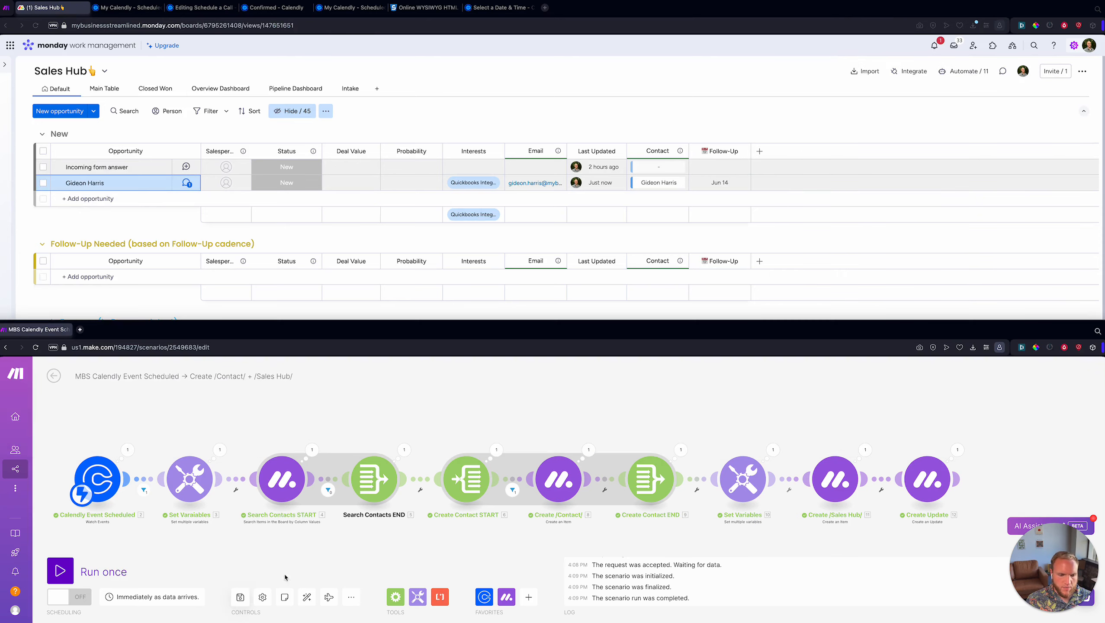
pyautogui.click(240, 596)
pyautogui.click(179, 490)
pyautogui.scroll(-10, 353, 503)
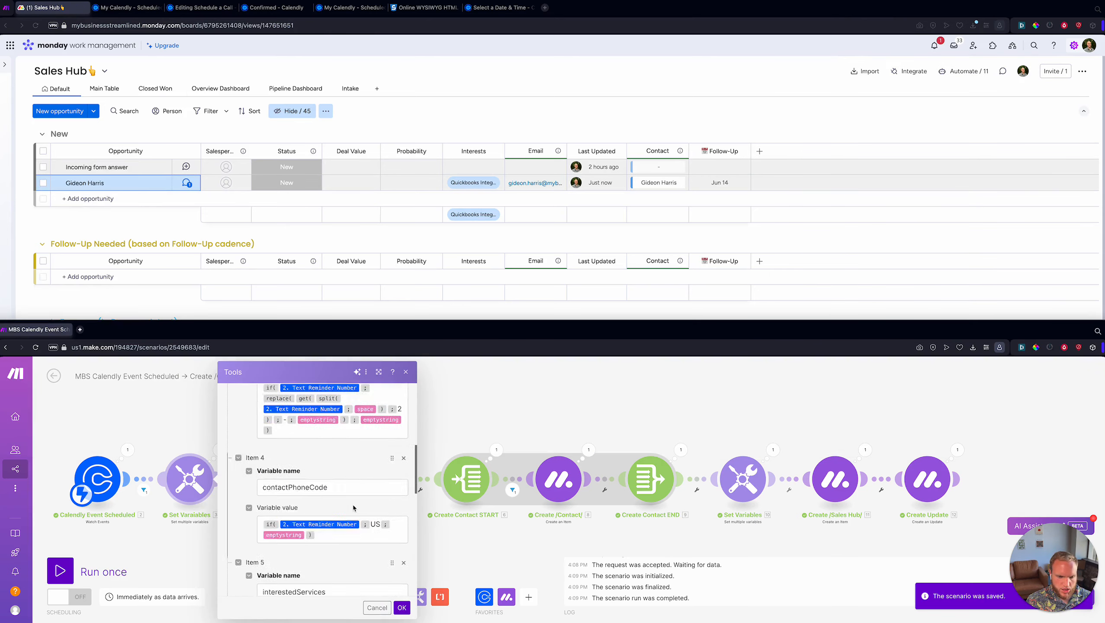
pyautogui.scroll(1, 389, 463)
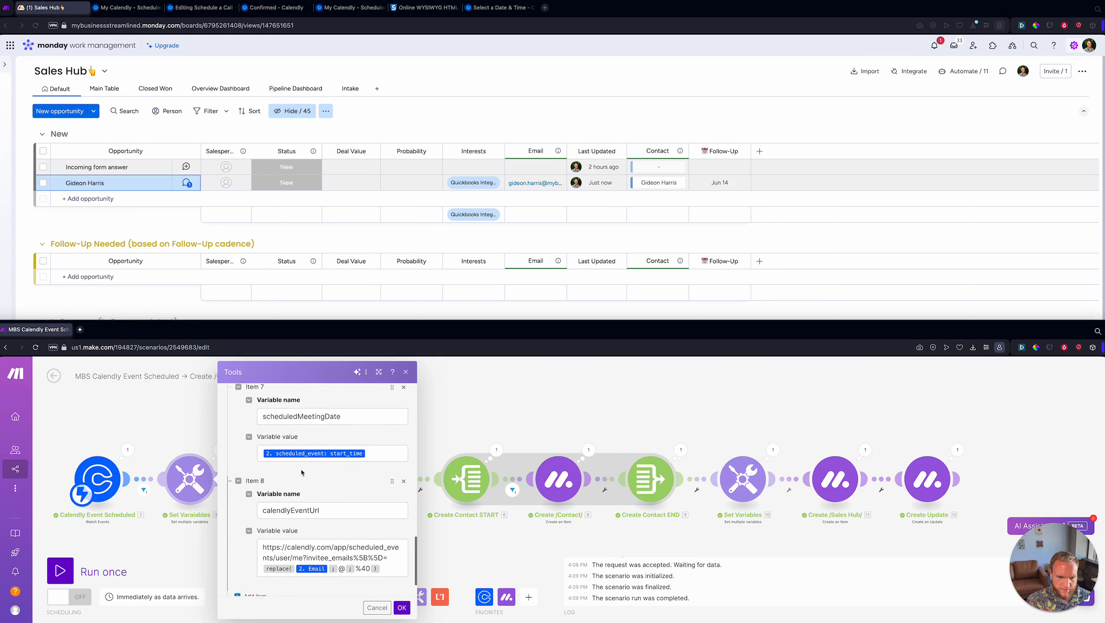
# - Wrap scheduledMeetingDate's start_time in formatDate with an MM/DD/YYYY hh:mm A format
pyautogui.click(390, 463)
pyautogui.write('formatDate(time')
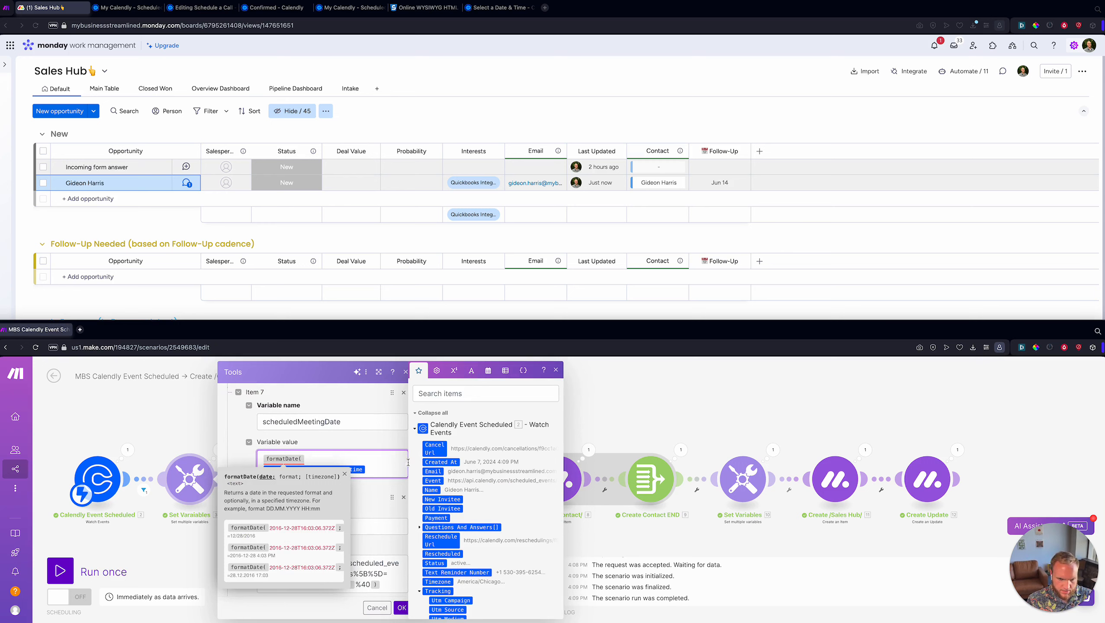
pyautogui.write(';')
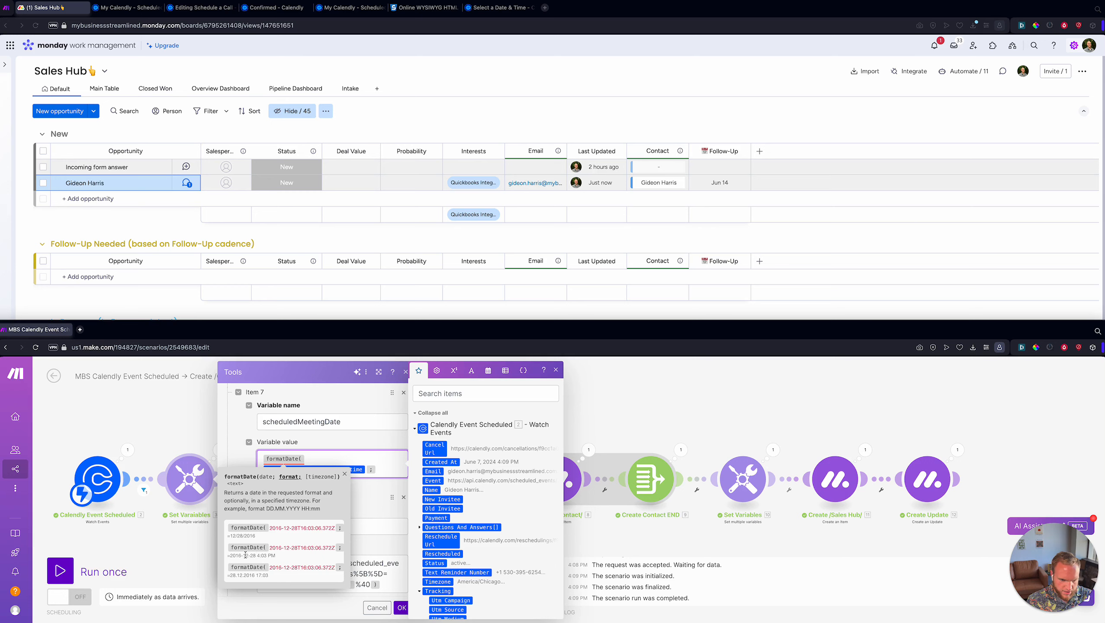
pyautogui.hscroll(3, 254, 555)
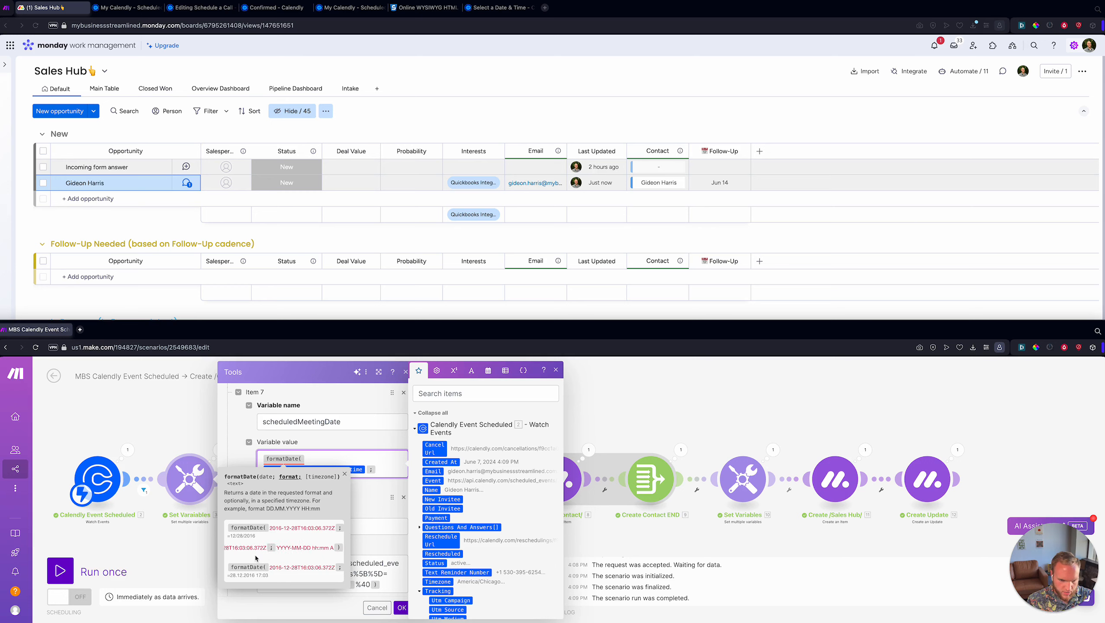
pyautogui.write('MM-')
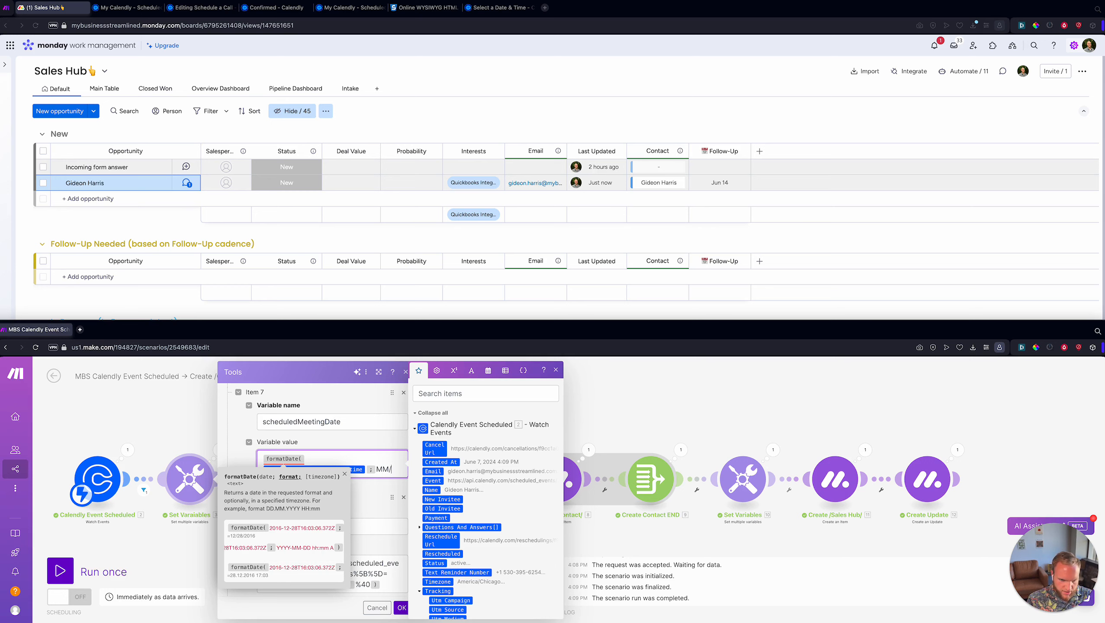
pyautogui.press('BackSpace')
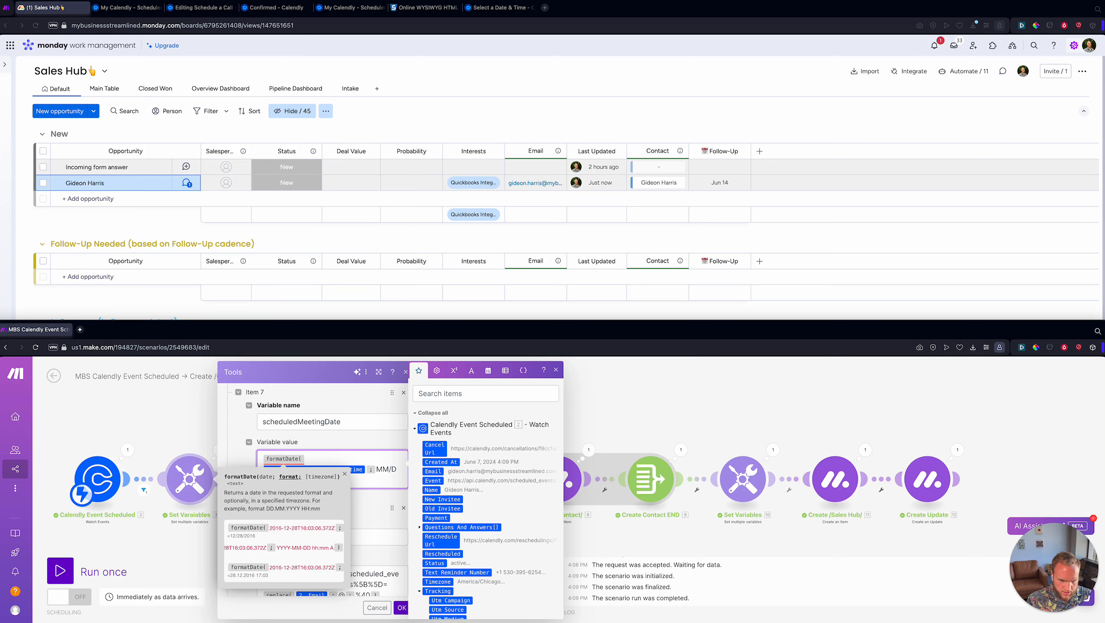
pyautogui.write(')')
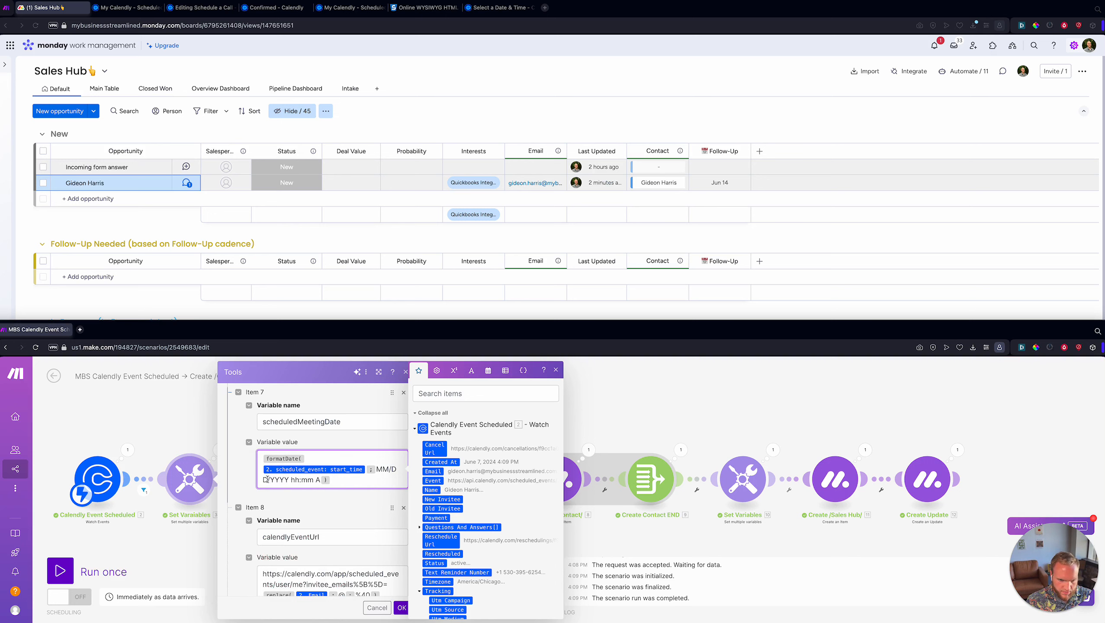
pyautogui.click(401, 608)
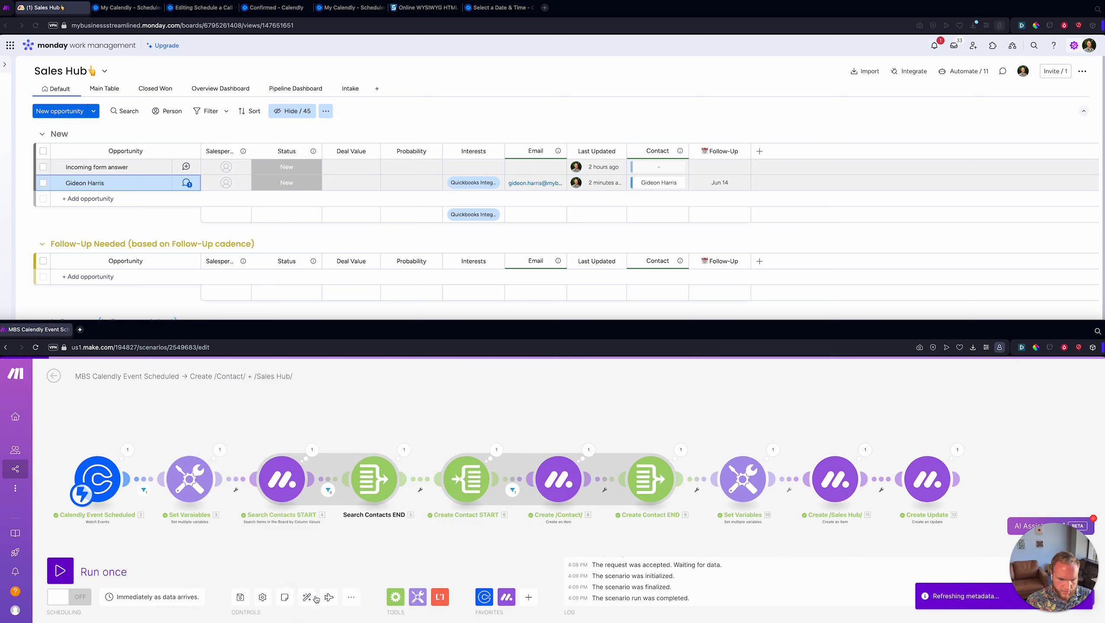
# - Save the scenario, switch scheduling ON, exit the editor, and open Calendly's Schedule a Call editor
pyautogui.click(240, 596)
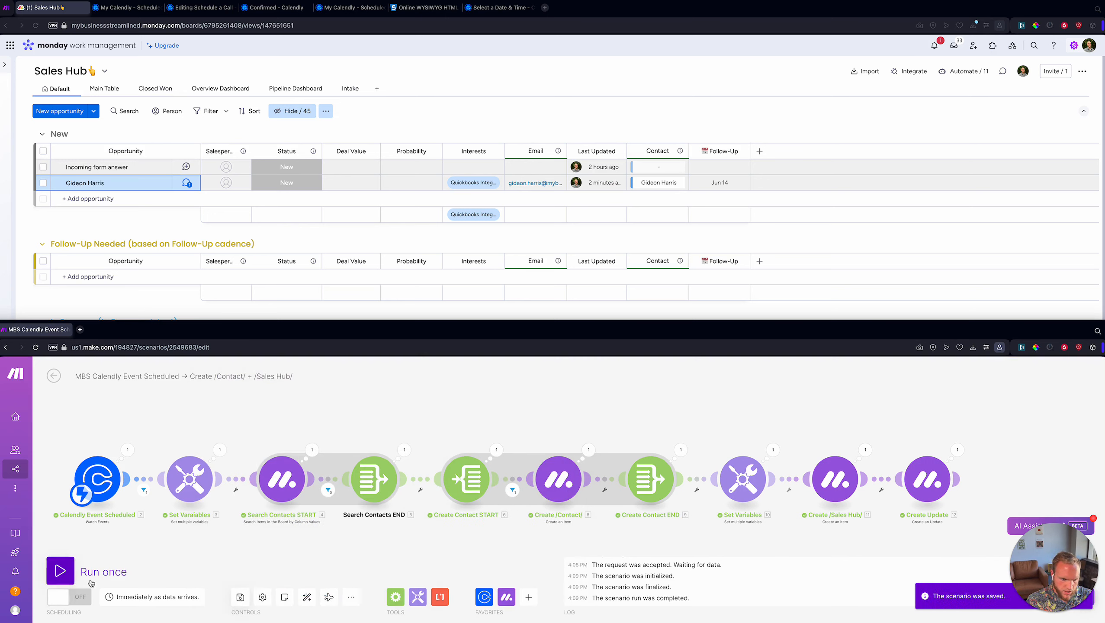
pyautogui.click(79, 603)
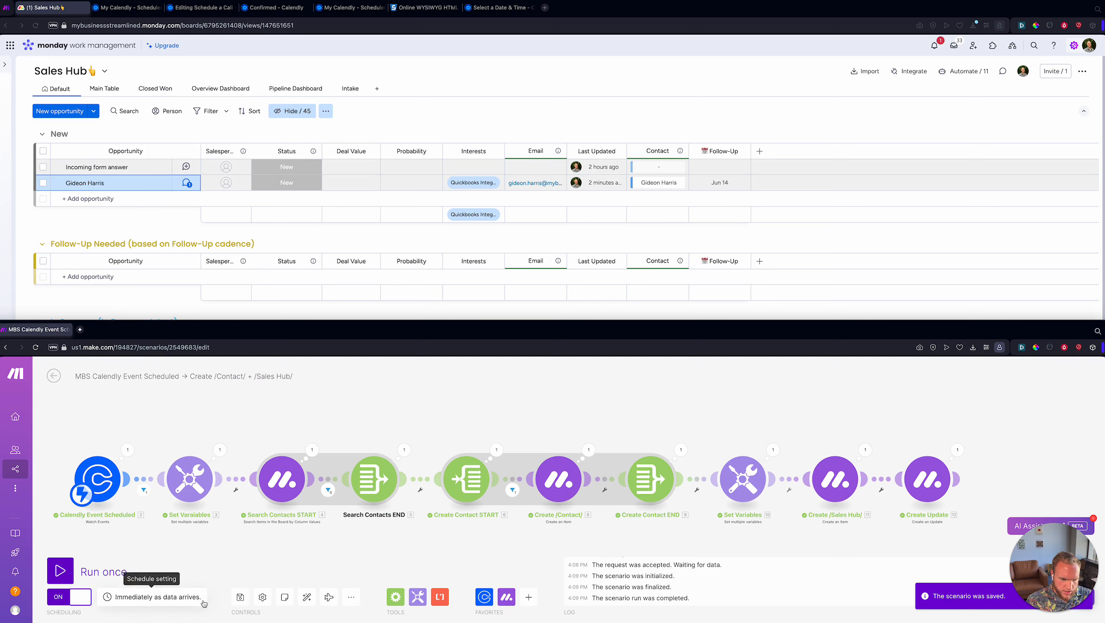
pyautogui.click(53, 377)
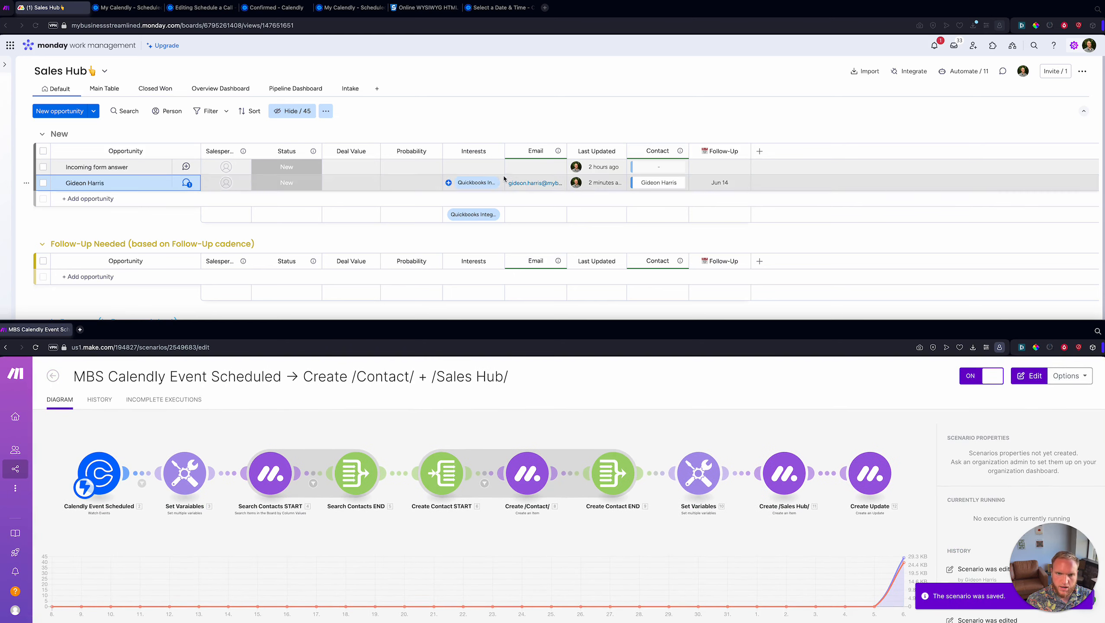
pyautogui.click(500, 112)
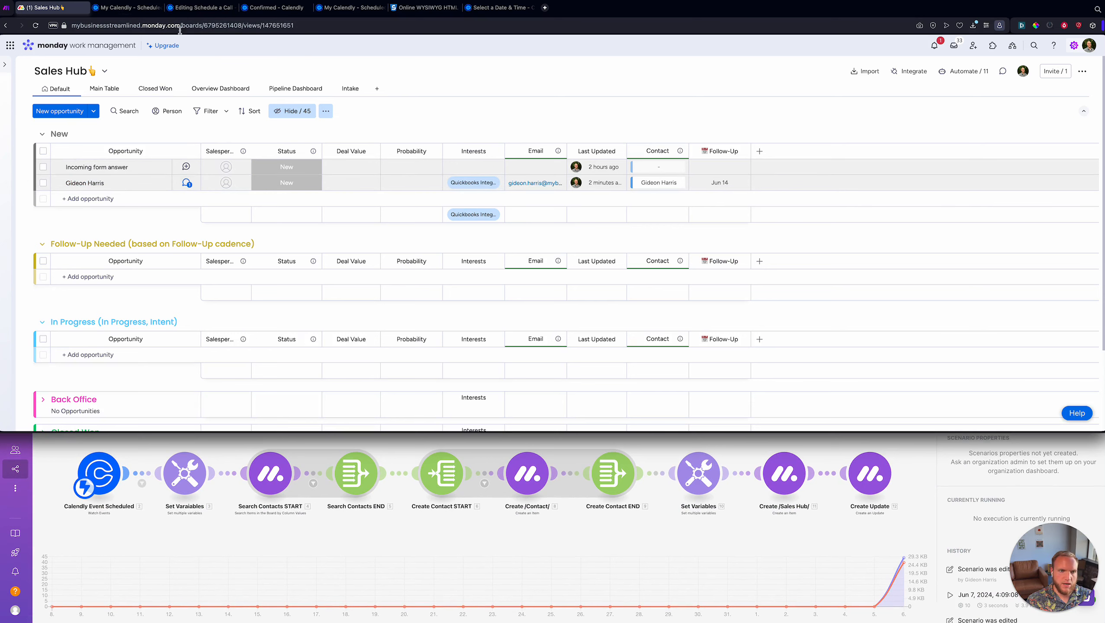
pyautogui.click(130, 8)
pyautogui.click(195, 8)
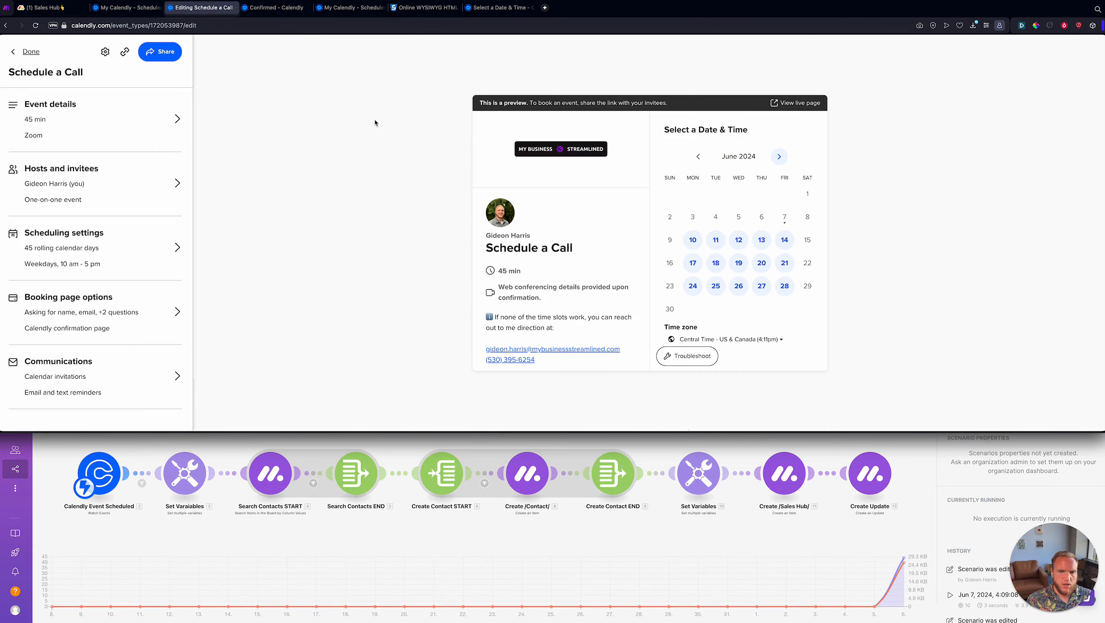
# - On the live booking page, pick June 17 at 12:00pm
pyautogui.click(785, 105)
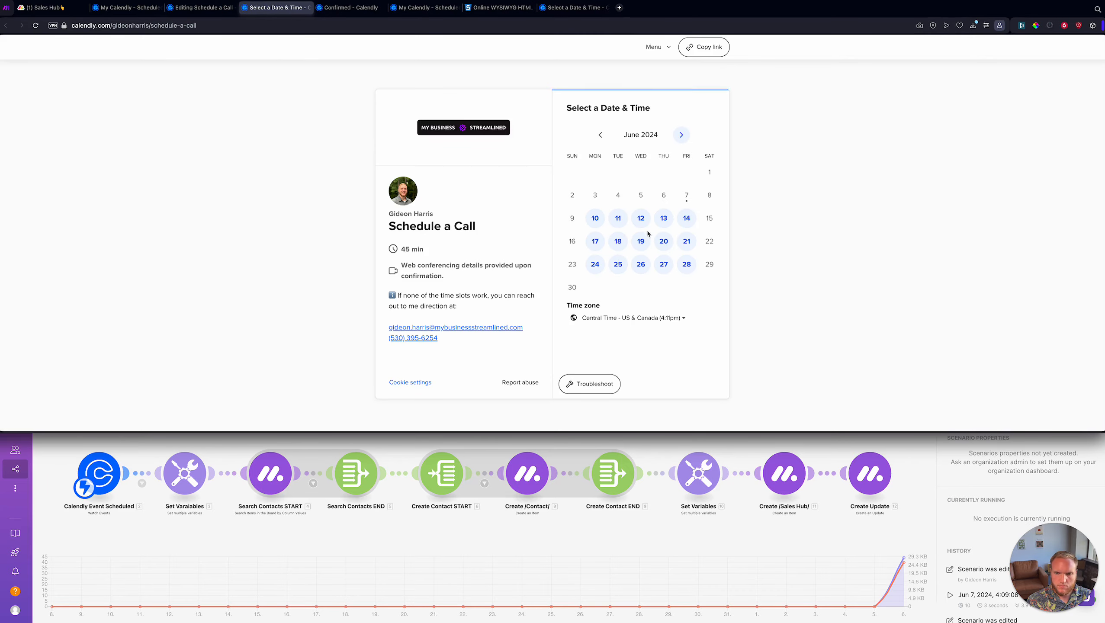
pyautogui.click(596, 242)
pyautogui.click(724, 167)
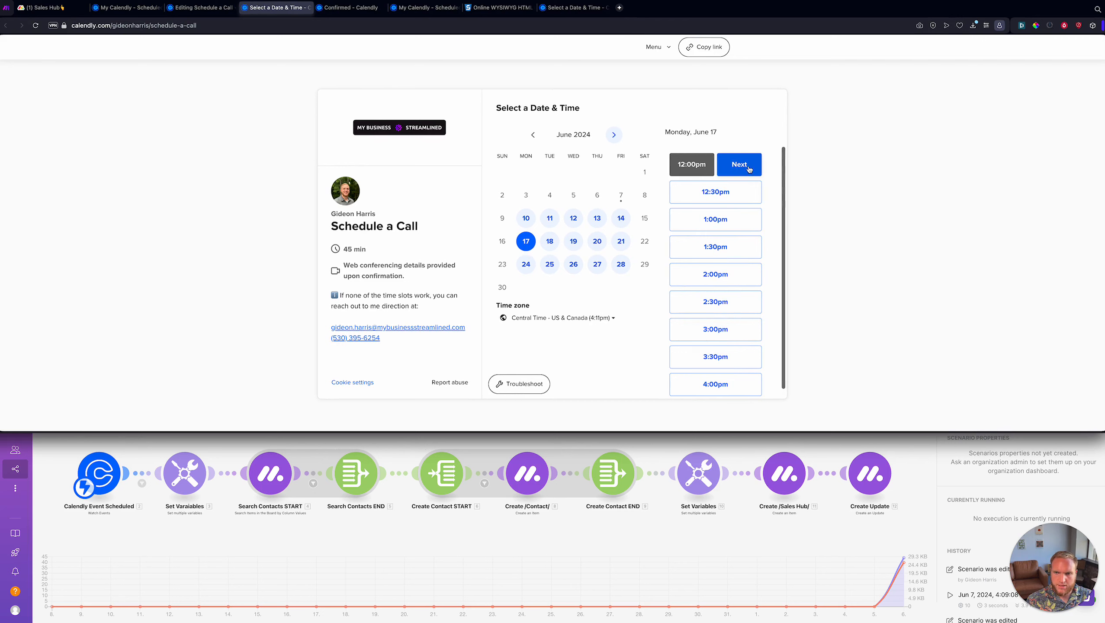
pyautogui.click(747, 168)
# - Enter the invitee's name and an aliased email address
pyautogui.click(548, 140)
pyautogui.write('John Doe')
pyautogui.press('Tab')
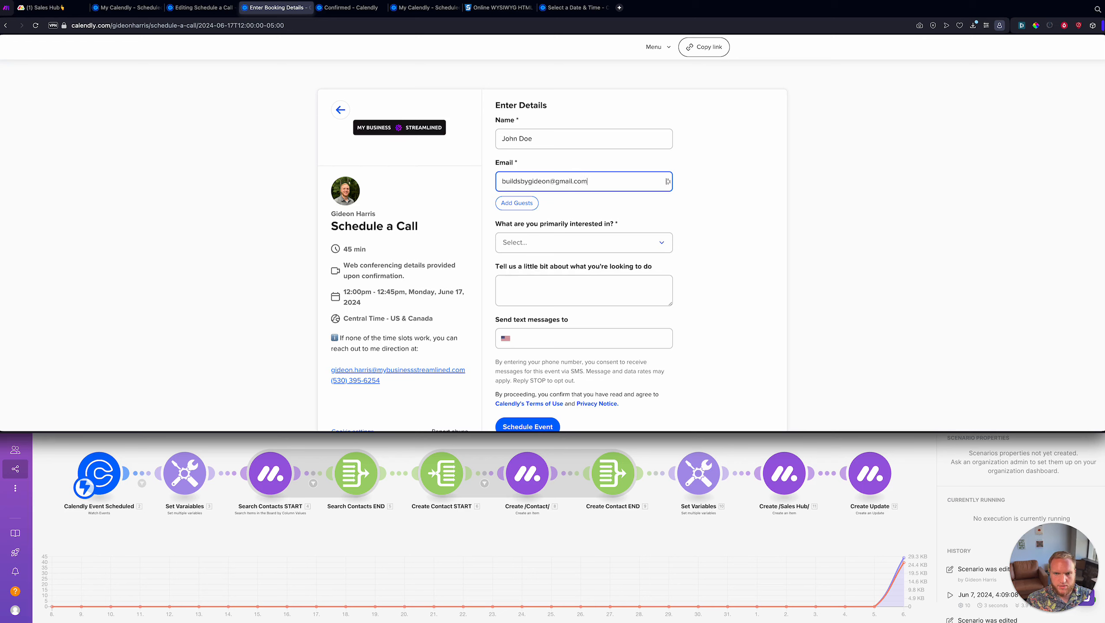
pyautogui.click(522, 244)
pyautogui.click(555, 180)
pyautogui.write('+jdoe')
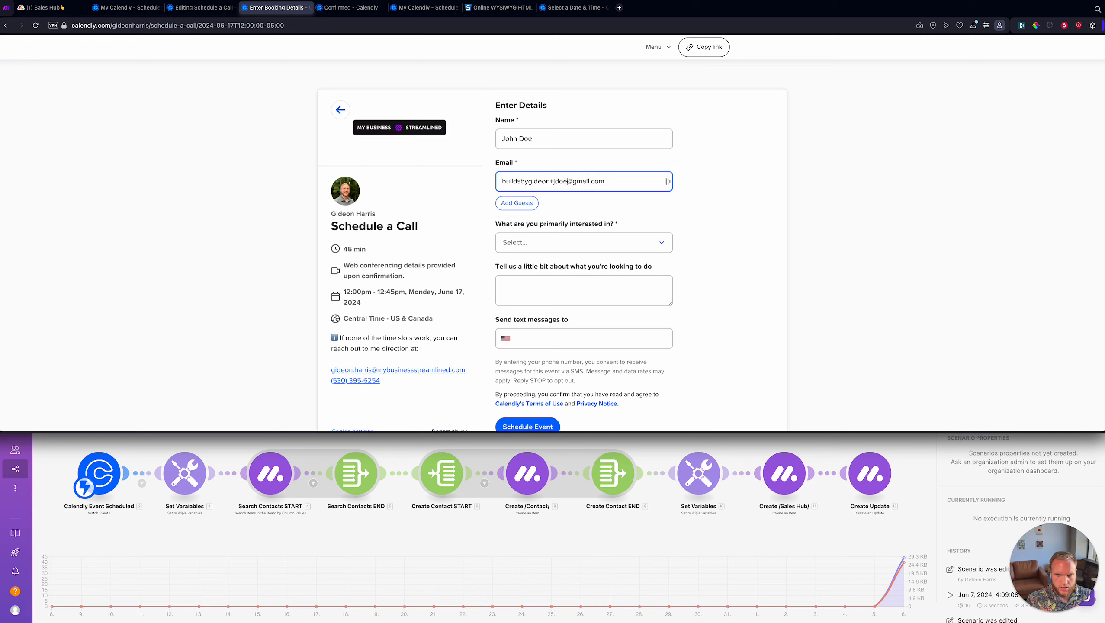
# - Choose Quickbooks Integration, add a short note and phone number, and schedule the event
pyautogui.click(566, 241)
pyautogui.click(553, 278)
pyautogui.click(553, 279)
pyautogui.write('Quickbooks is super awesome')
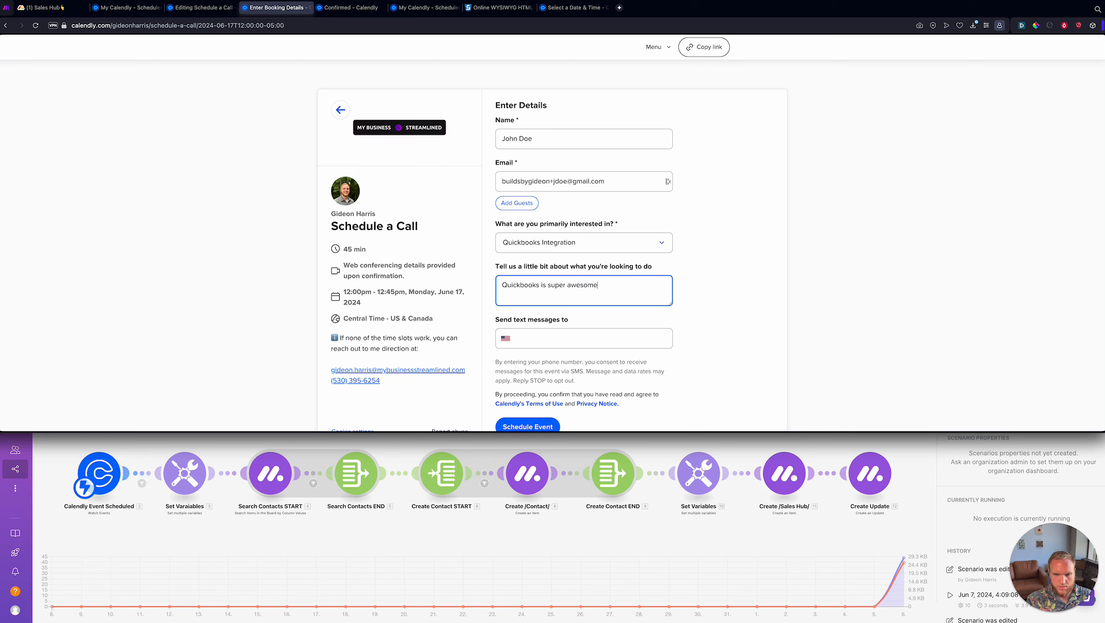
pyautogui.click(570, 338)
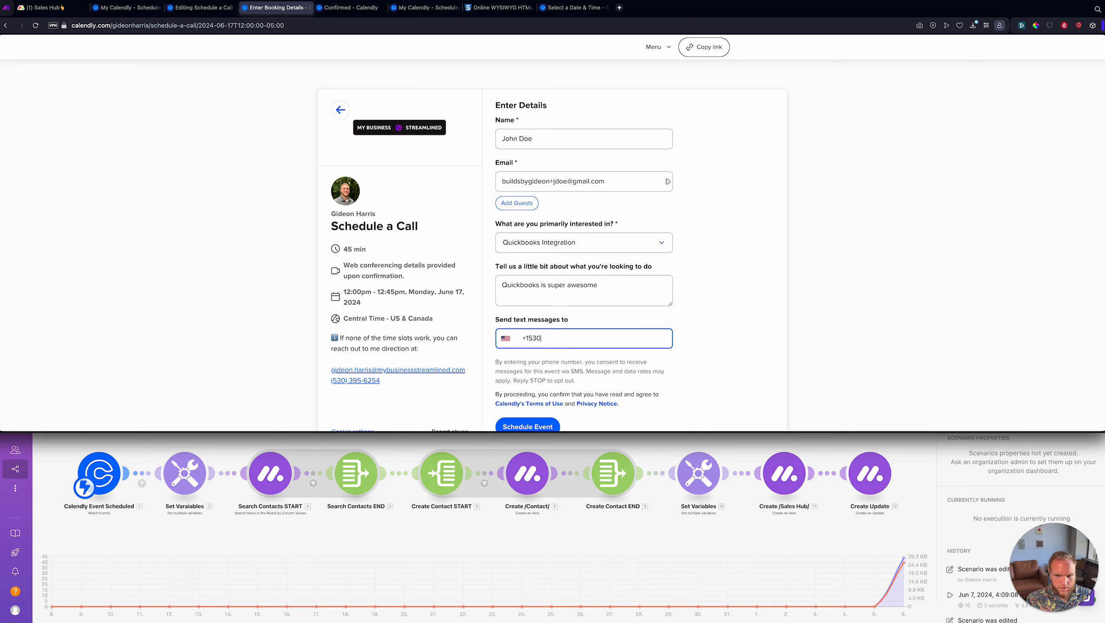
pyautogui.press('Return')
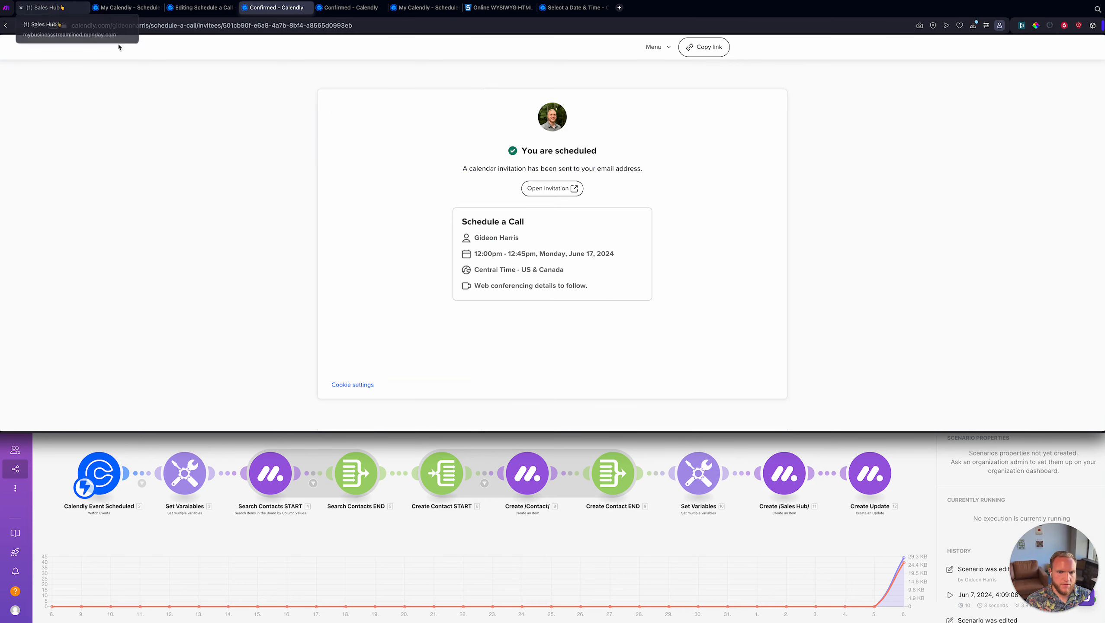
pyautogui.click(42, 8)
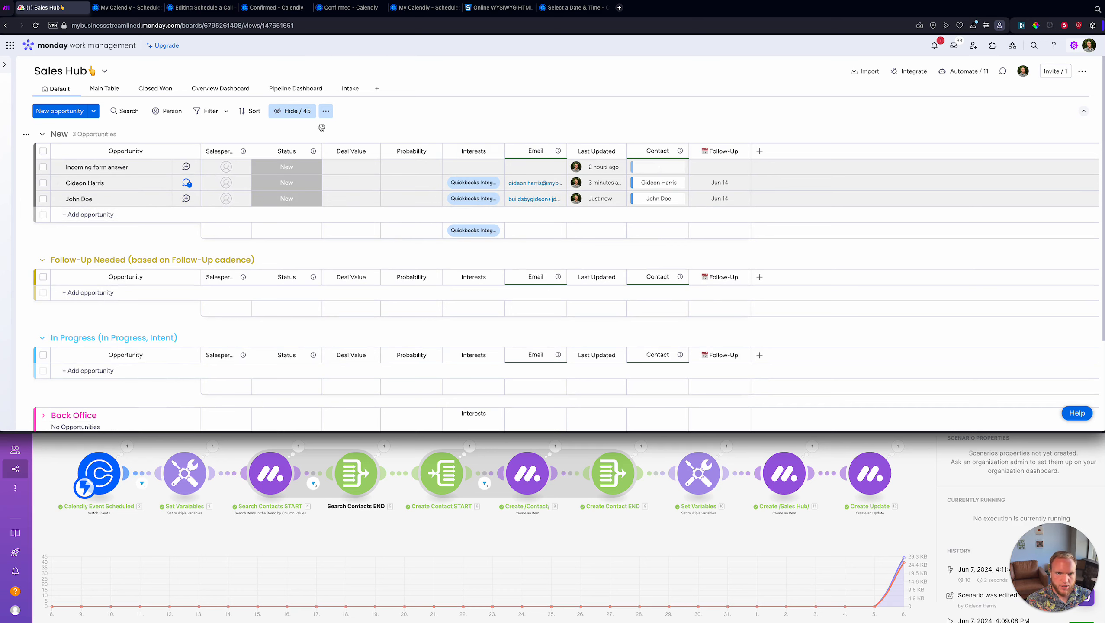
# - Show the Lead Notes column in the board's default view by searching 'notes'
pyautogui.click(291, 111)
pyautogui.write('notes')
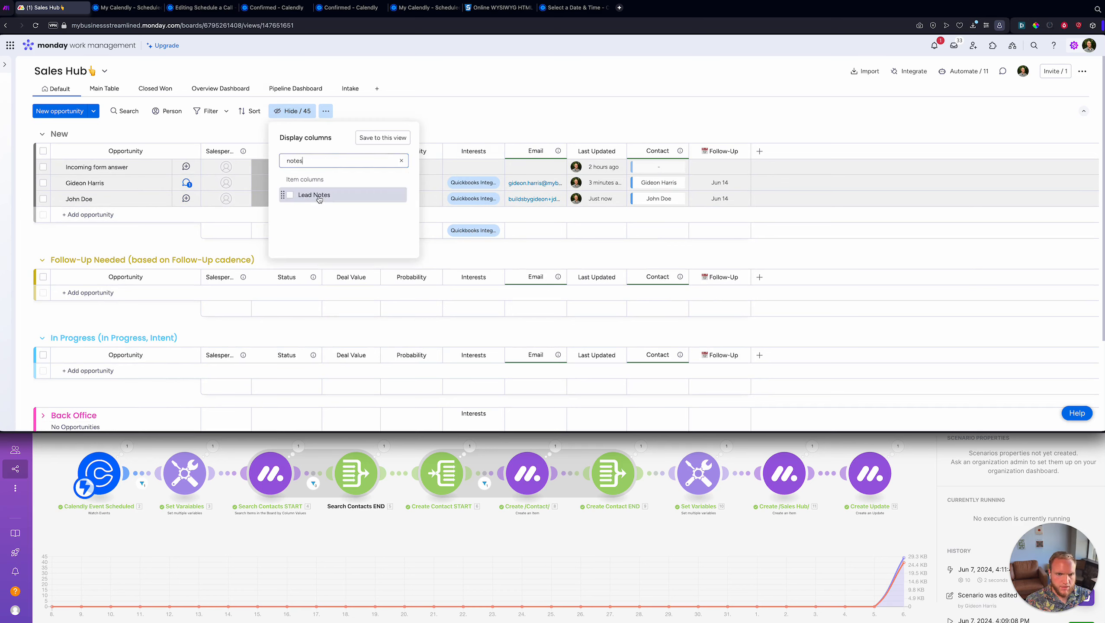
pyautogui.click(290, 195)
pyautogui.click(392, 141)
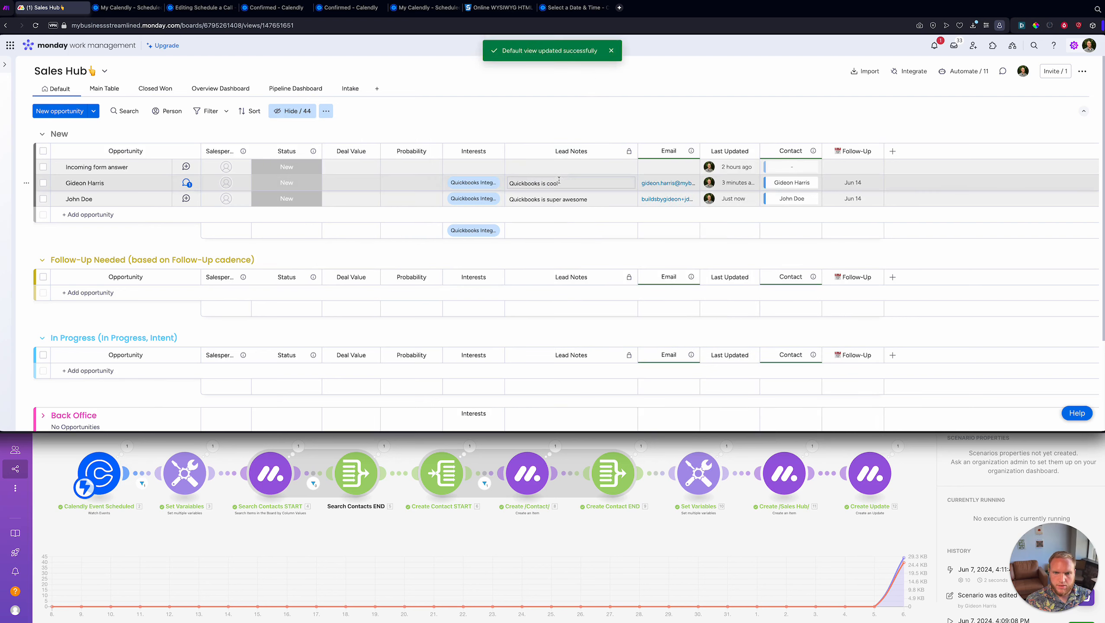
# - Open the new lead's update showing the 06/17/2024 12:00 PM scheduled event
pyautogui.click(186, 199)
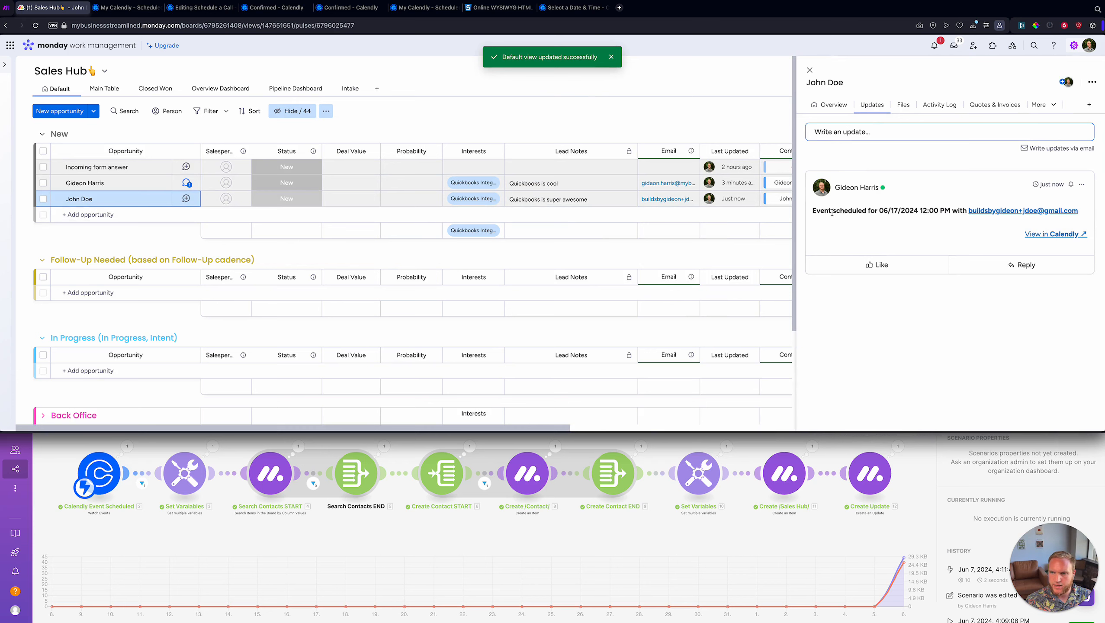
pyautogui.moveTo(813, 209); pyautogui.dragTo(914, 211)
pyautogui.click(885, 213)
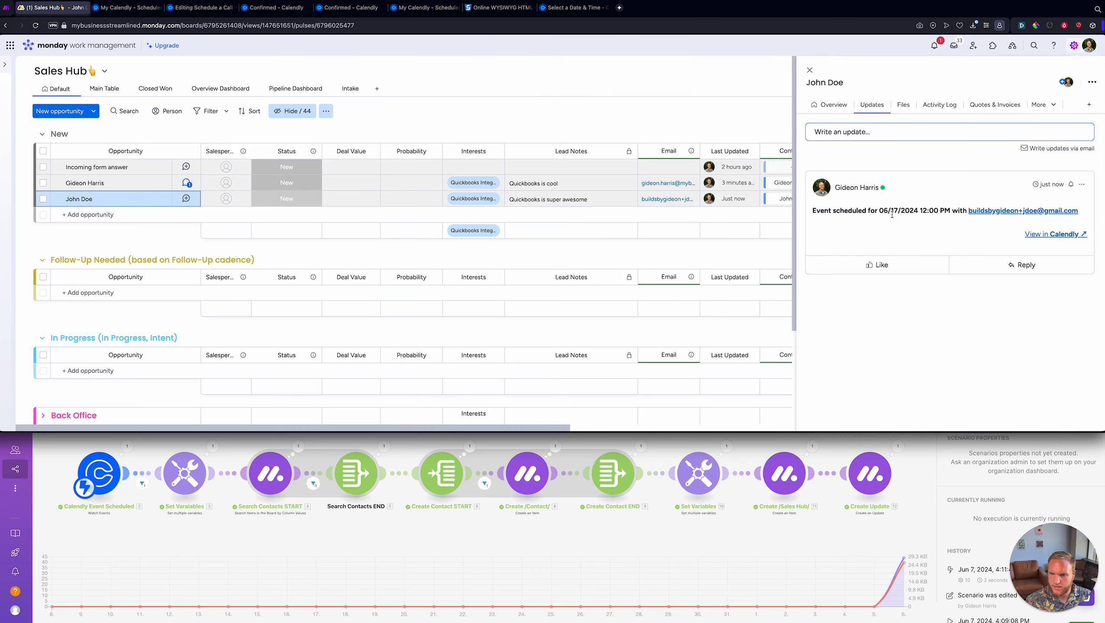
# - Follow the update's link to Calendly and fix the encoded '+' in the invitee_emails URL parameter
pyautogui.click(1034, 235)
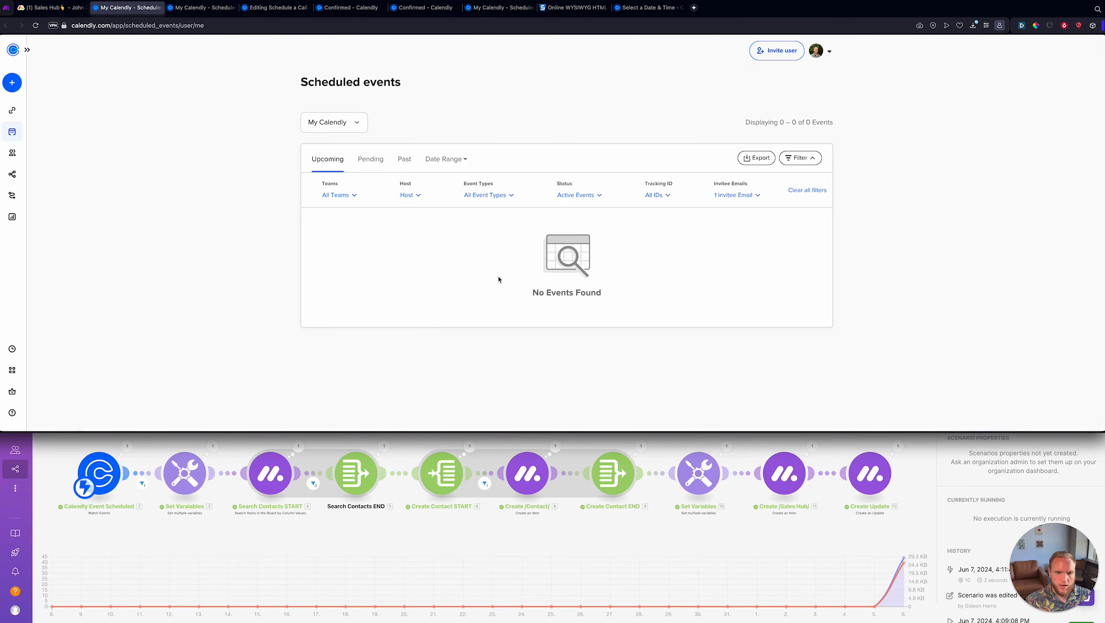
pyautogui.click(216, 27)
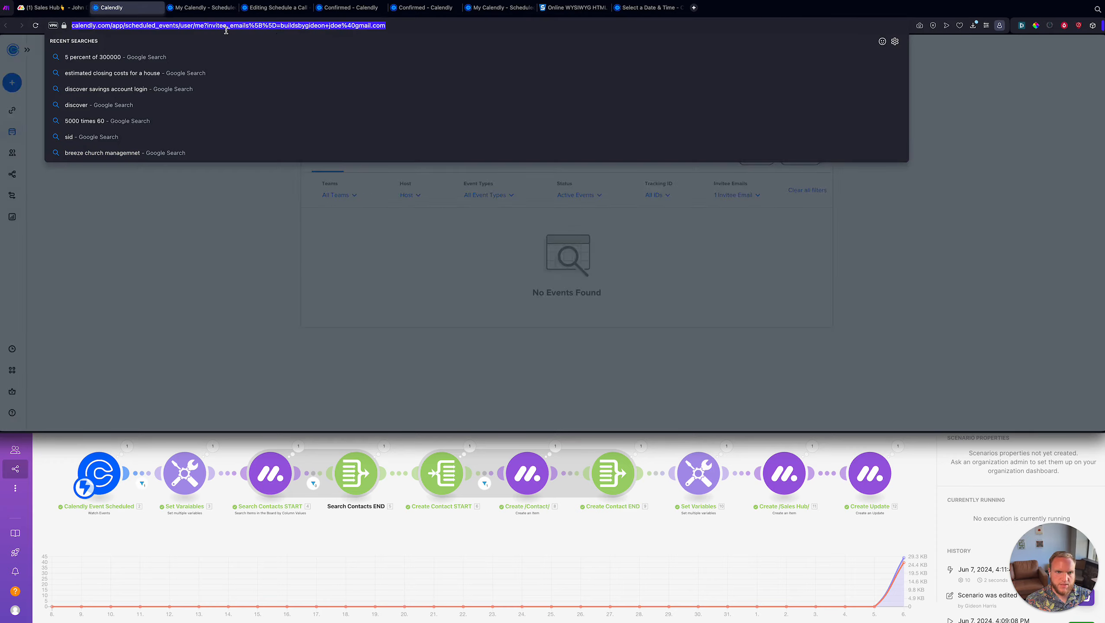
pyautogui.click(367, 29)
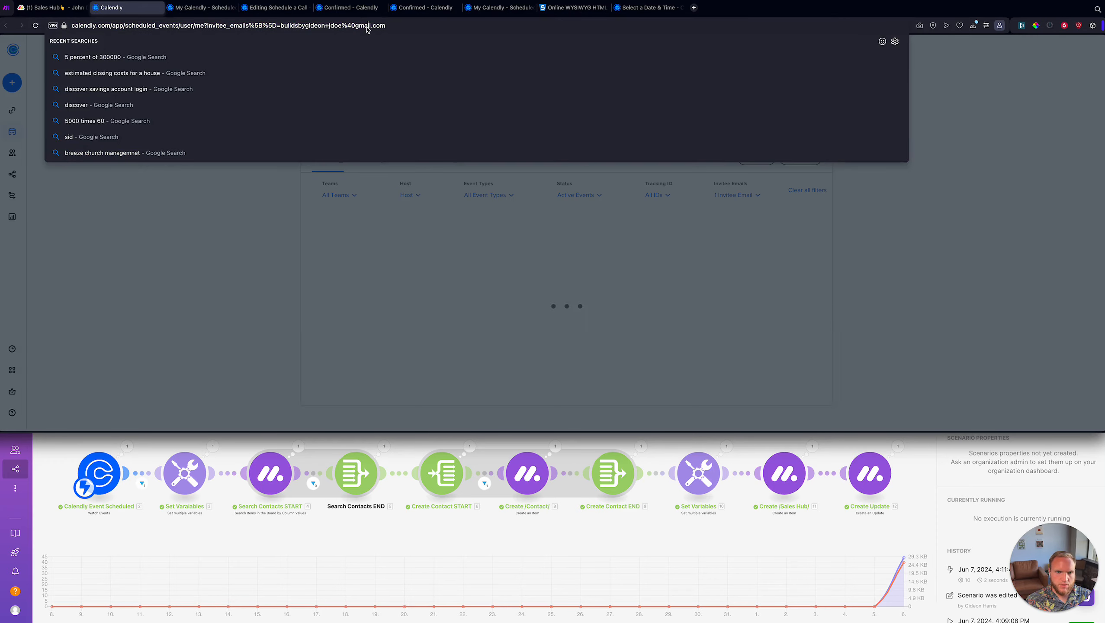
pyautogui.click(413, 226)
pyautogui.click(741, 195)
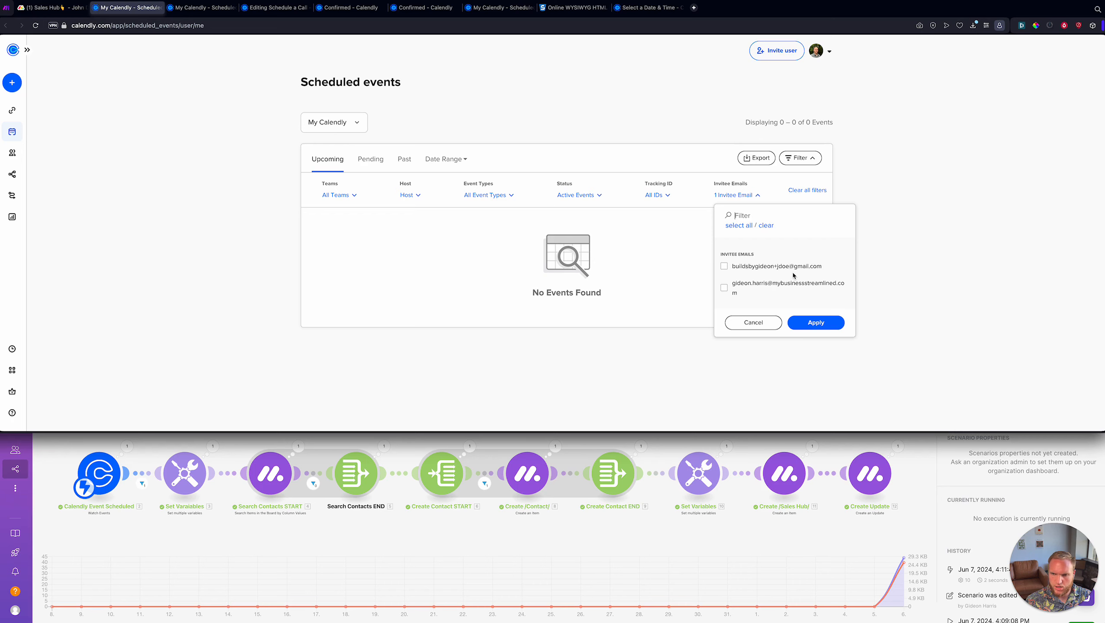
pyautogui.click(247, 26)
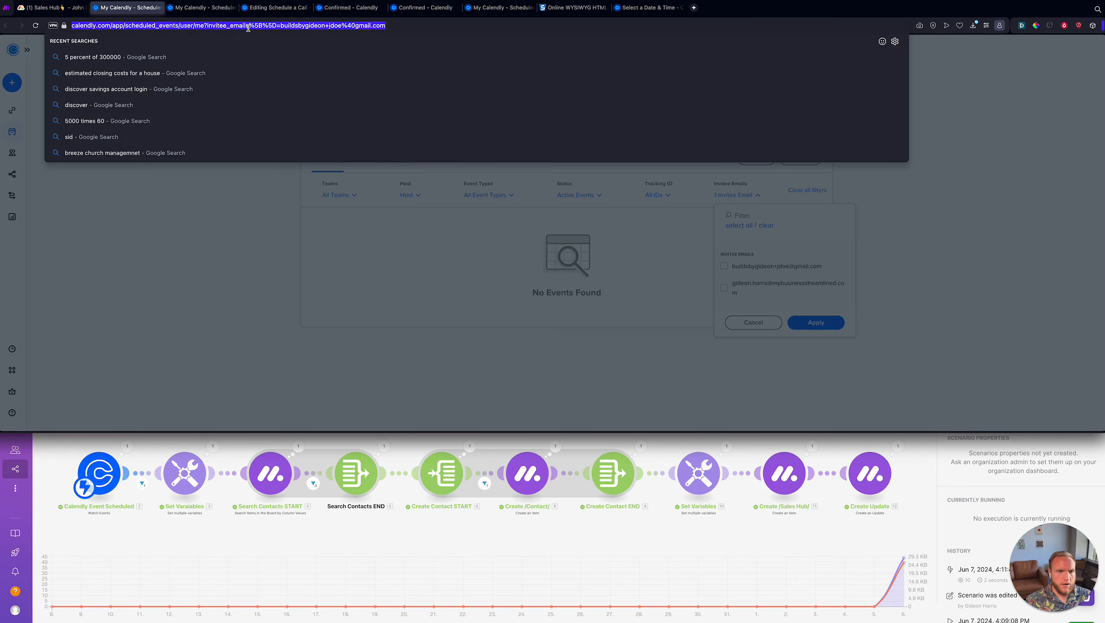
pyautogui.click(340, 25)
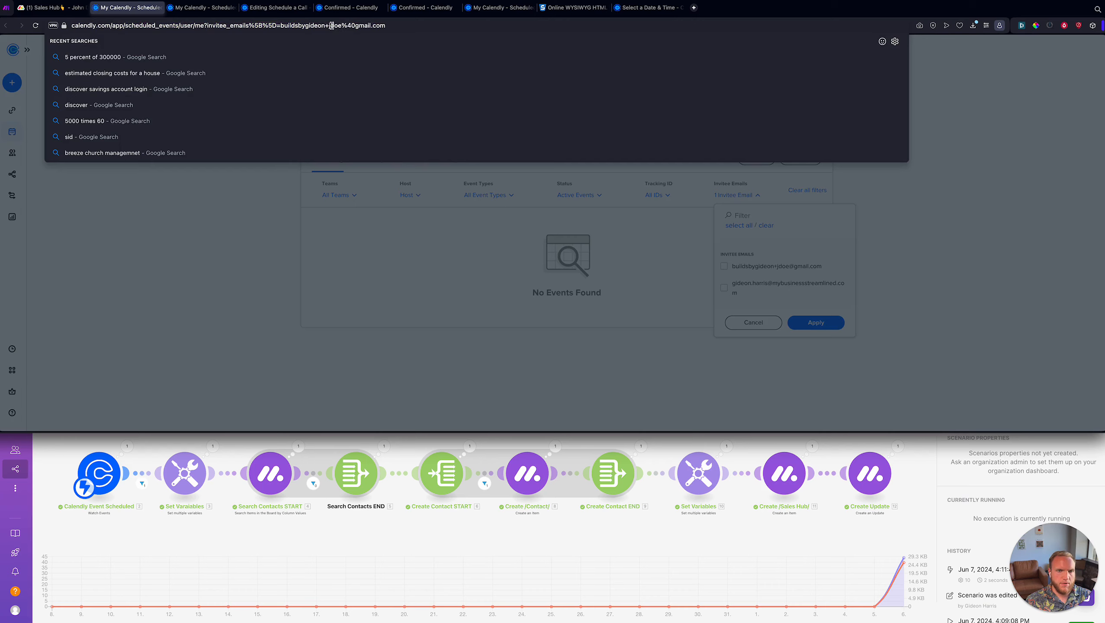
pyautogui.write('%2B')
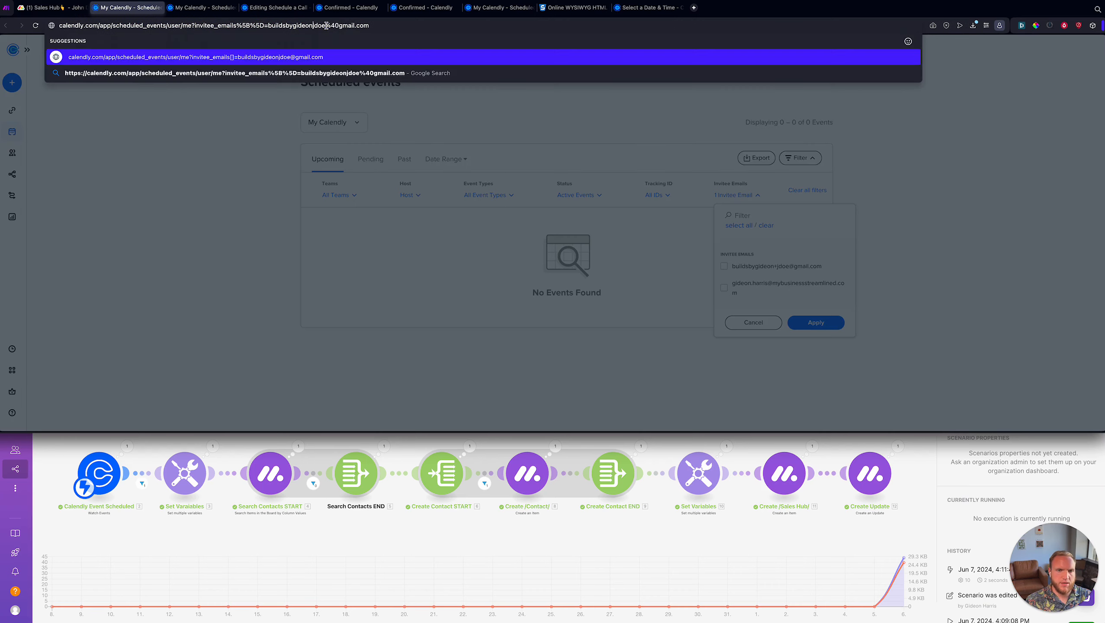
pyautogui.press('Return')
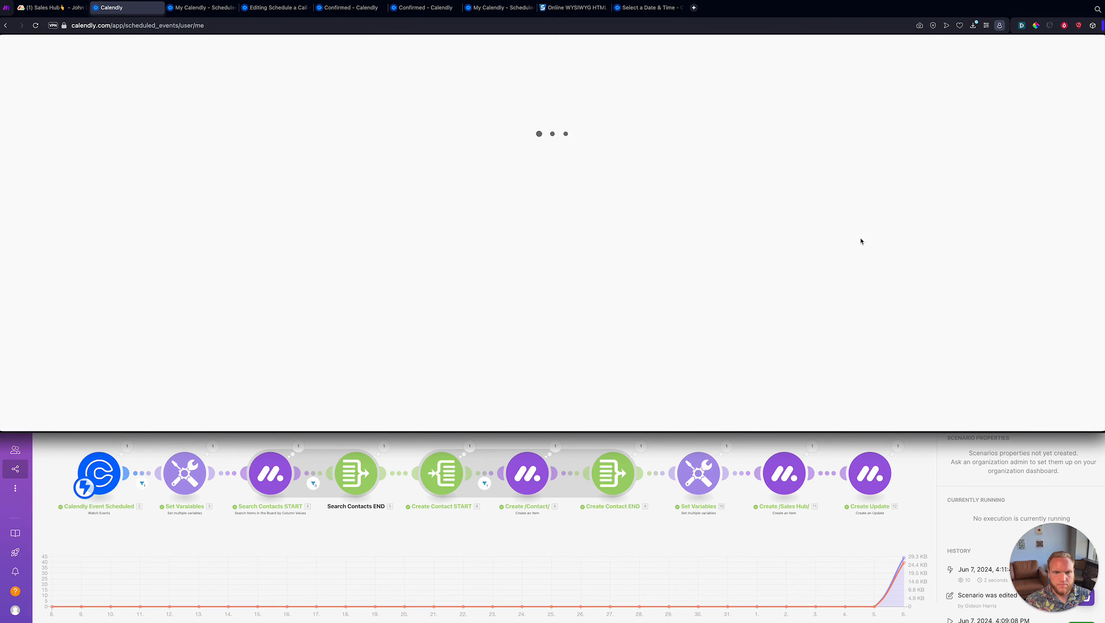
# - Filter scheduled events to the test invitee, showing the June 17 Schedule a Call, then close monday's item panel
pyautogui.click(730, 198)
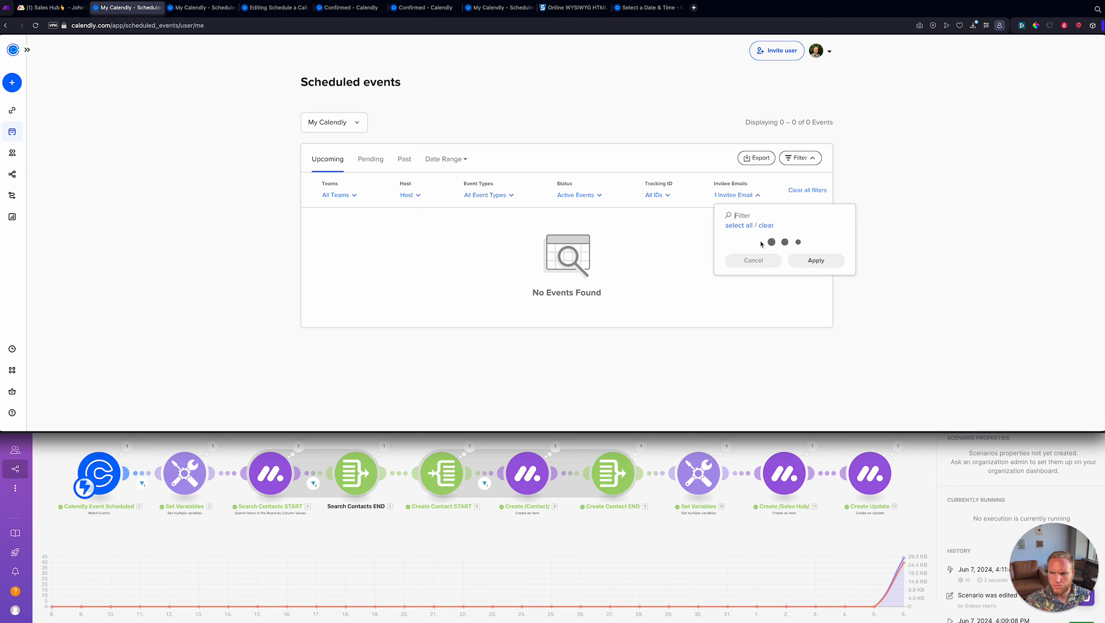
pyautogui.click(723, 267)
pyautogui.click(815, 323)
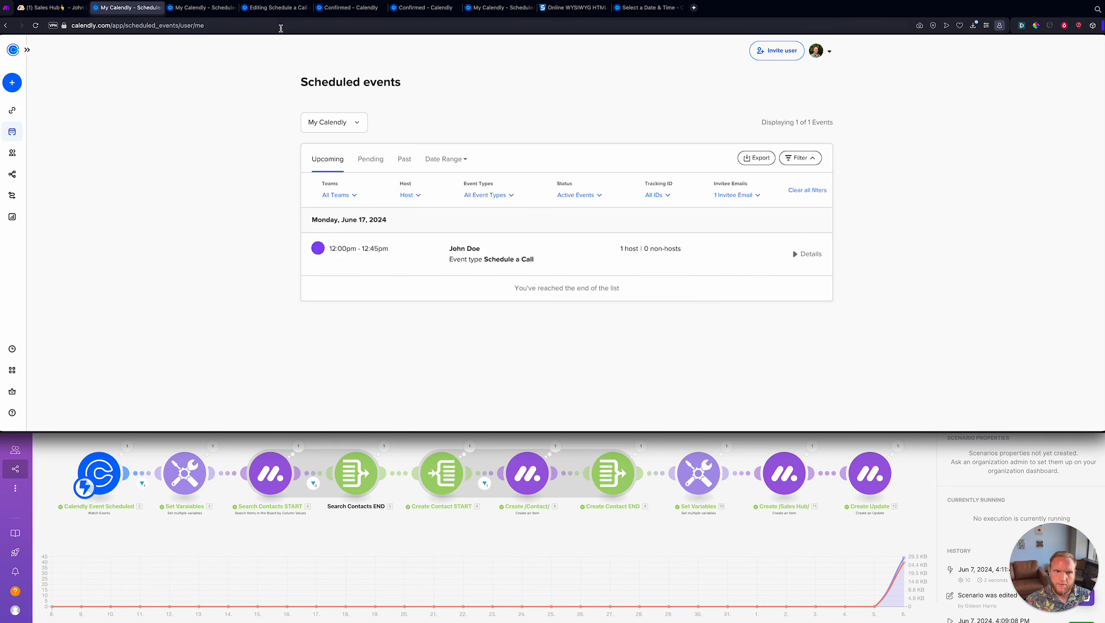
pyautogui.click(284, 27)
pyautogui.click(526, 261)
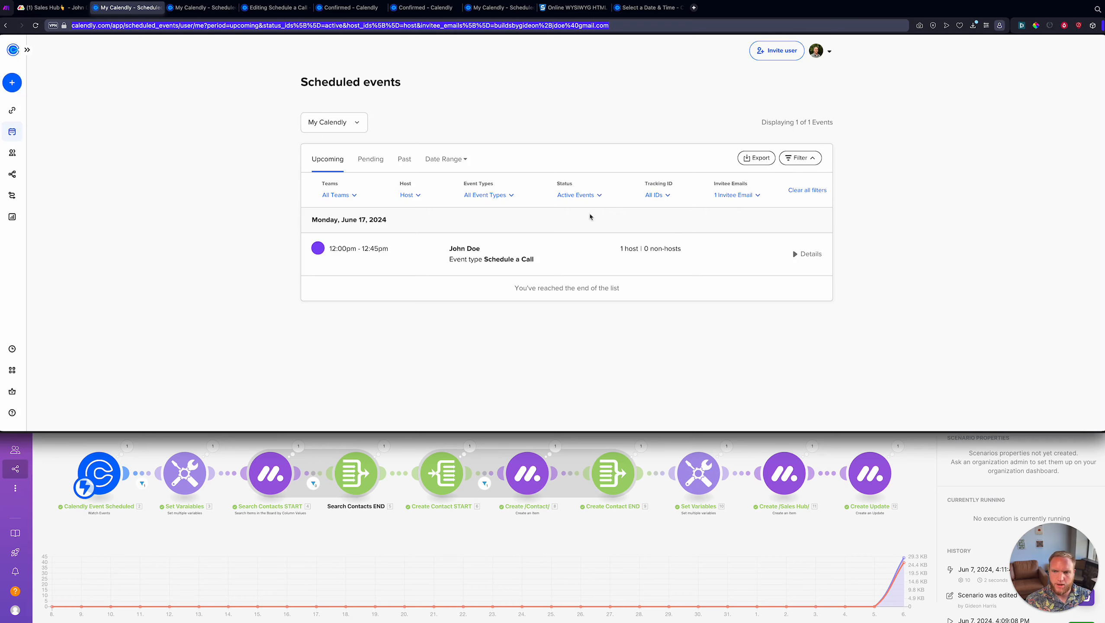
pyautogui.press('super+1')
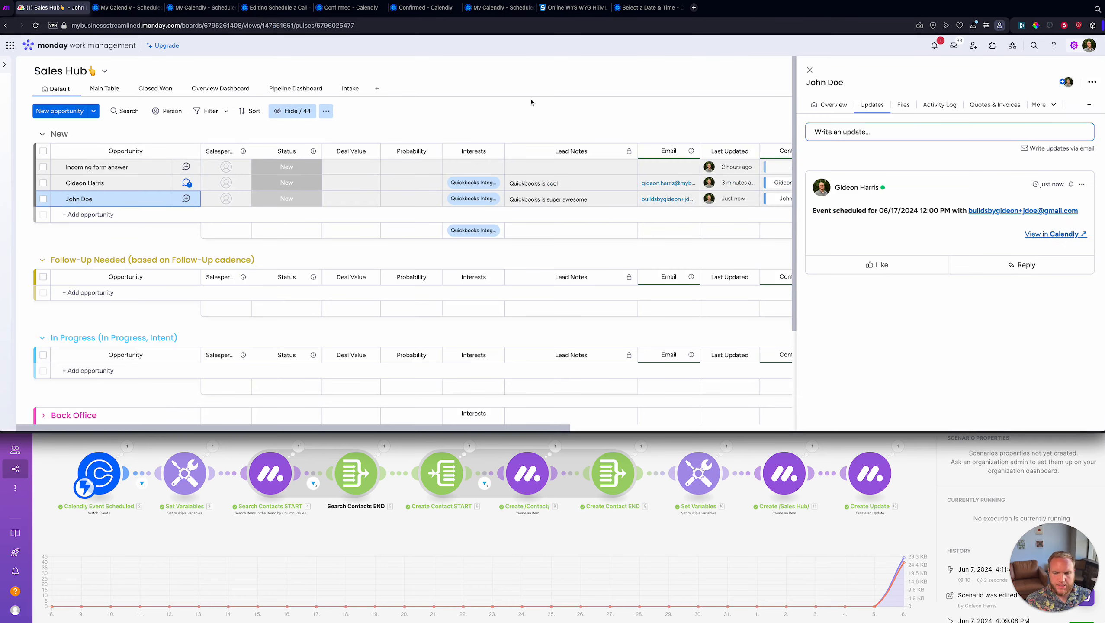
pyautogui.click(809, 70)
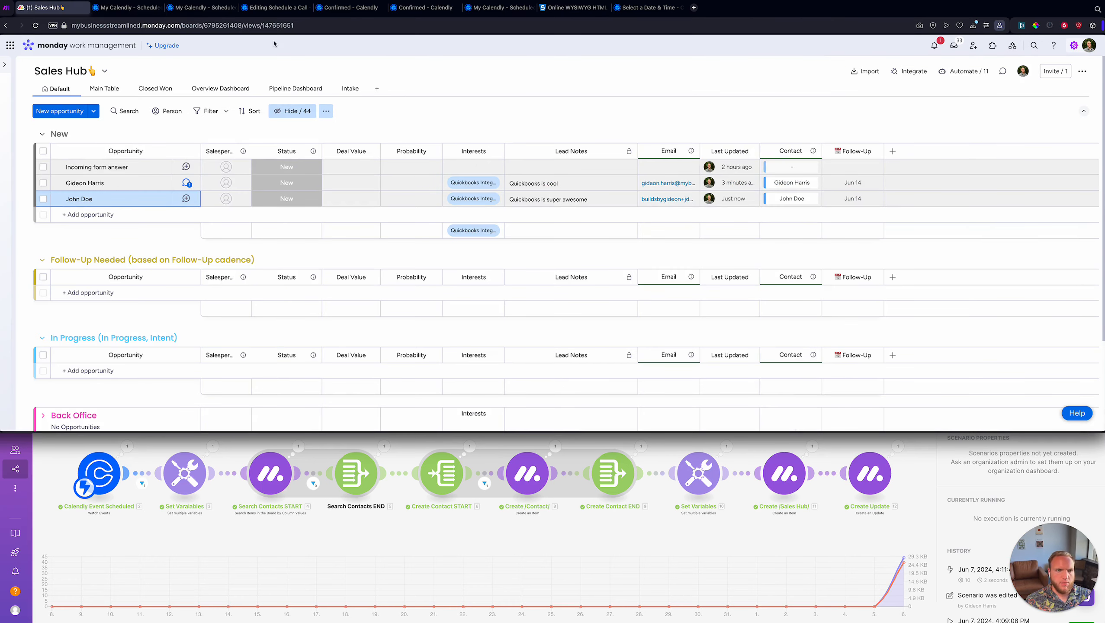